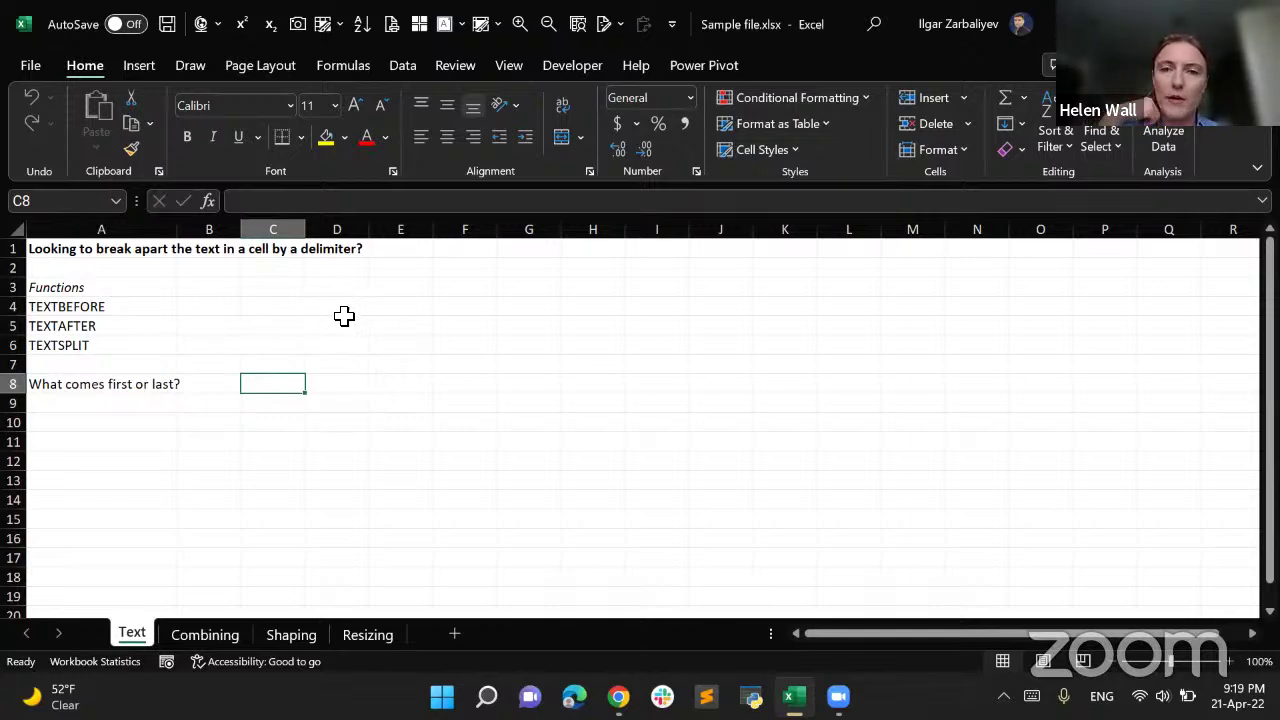
click(343, 312)
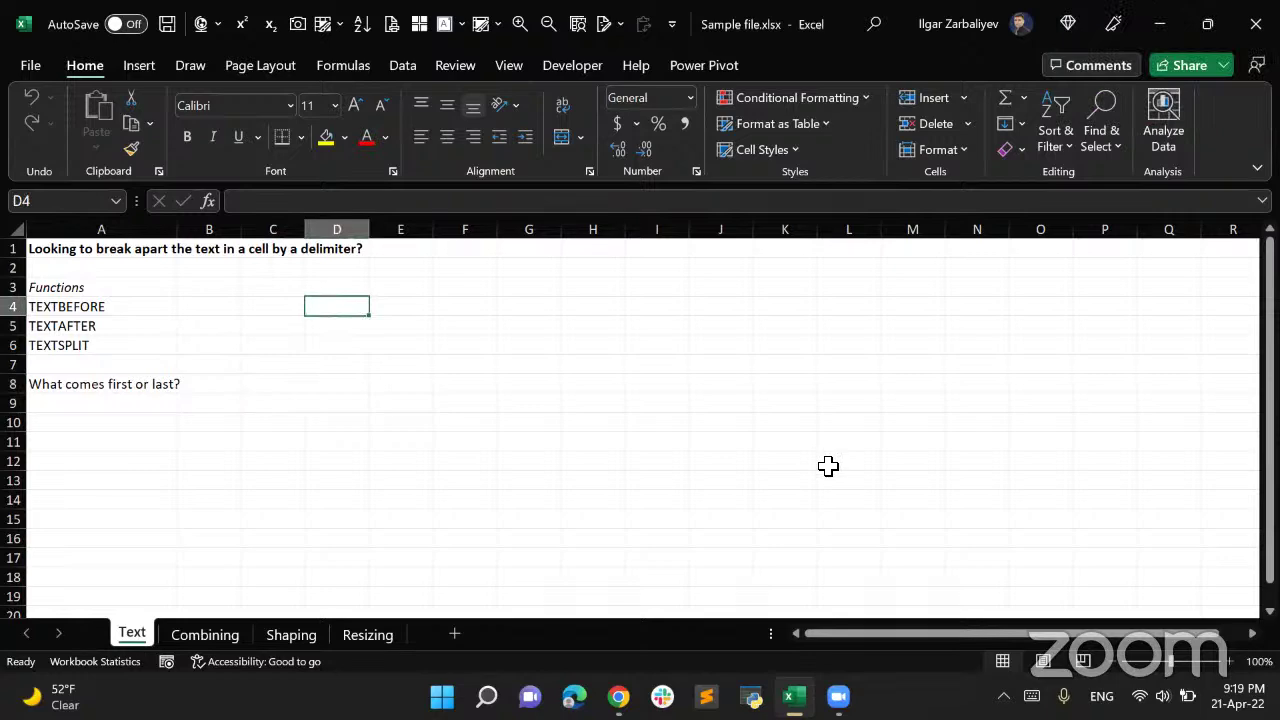
text(=textbe)
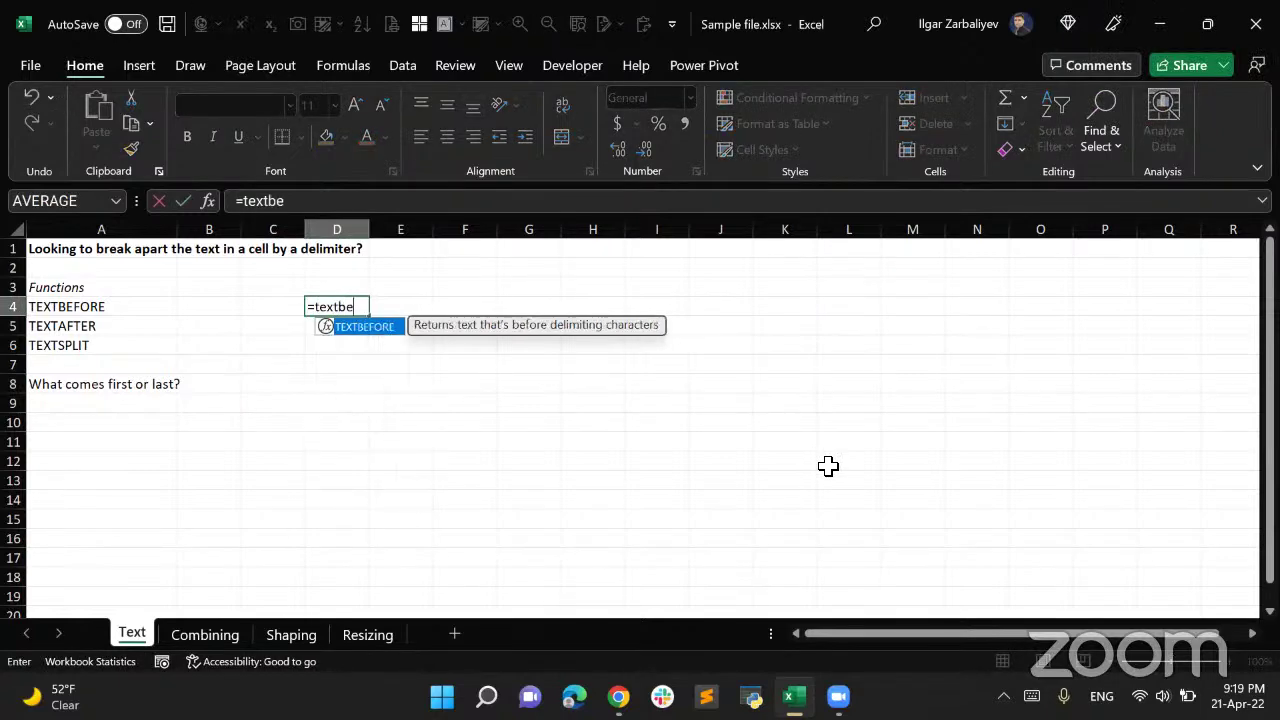
text(fore)
key(Tab)
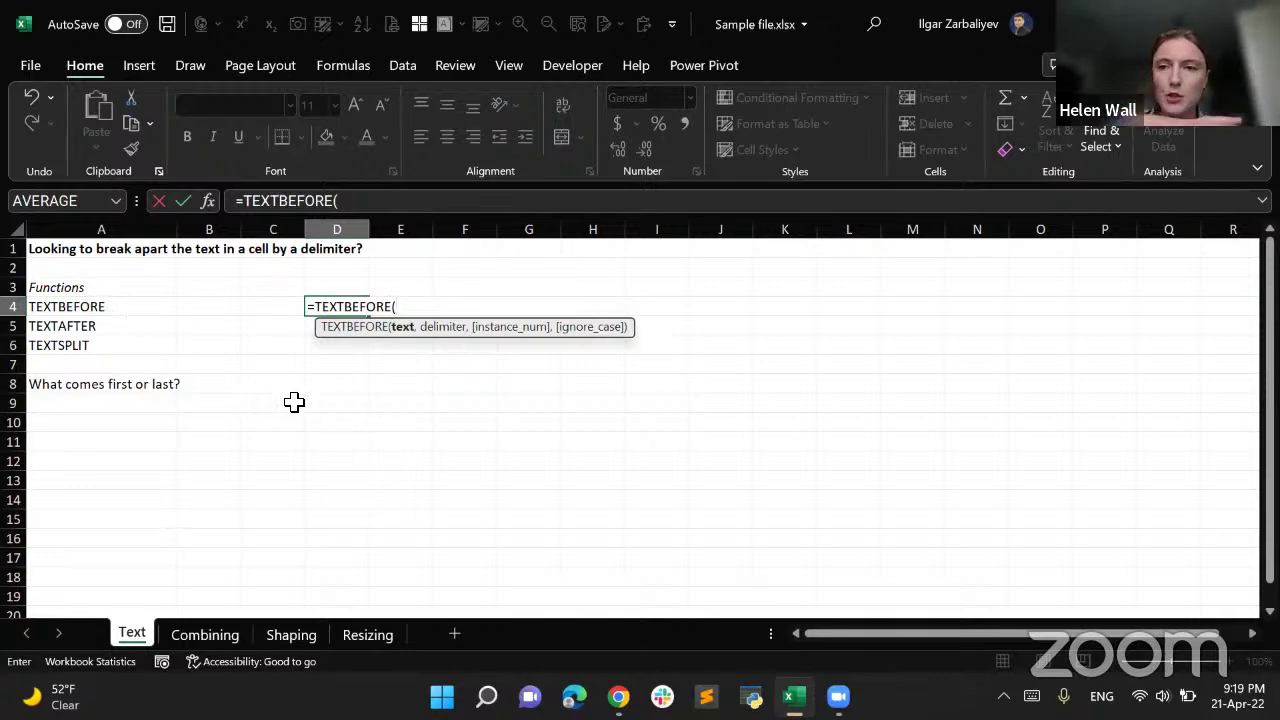
key(Escape)
click(332, 400)
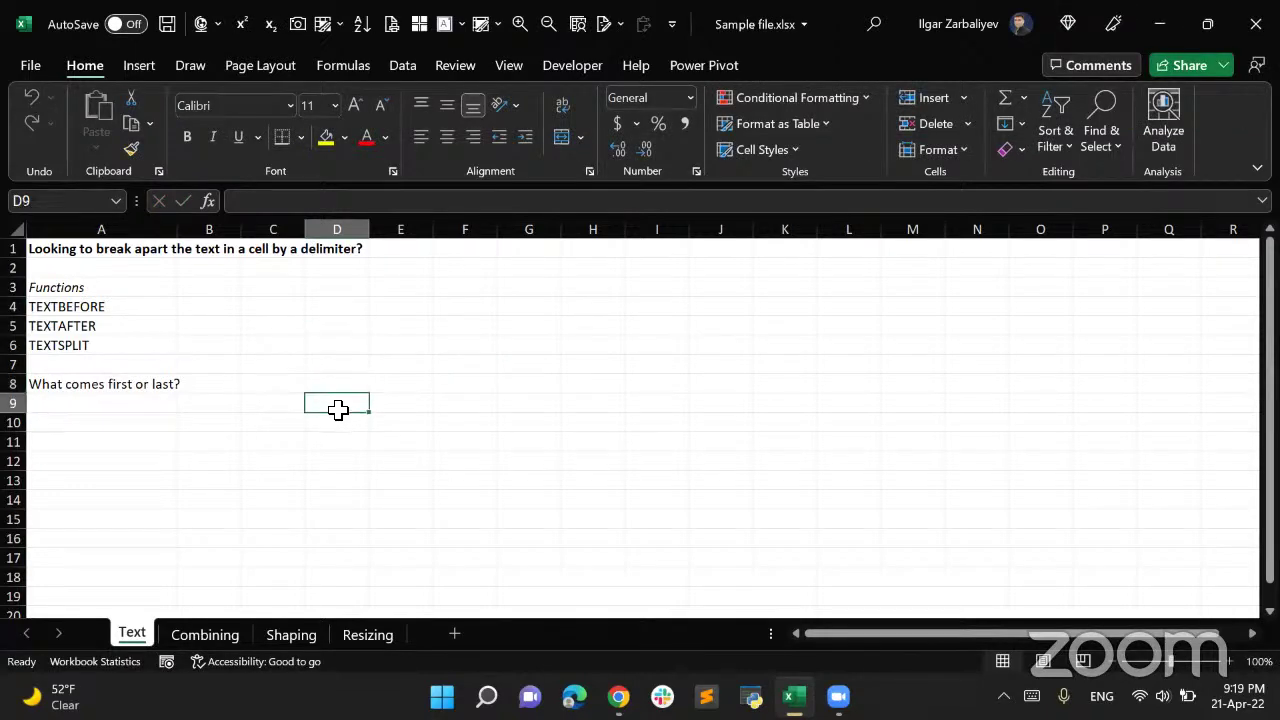
text(=)
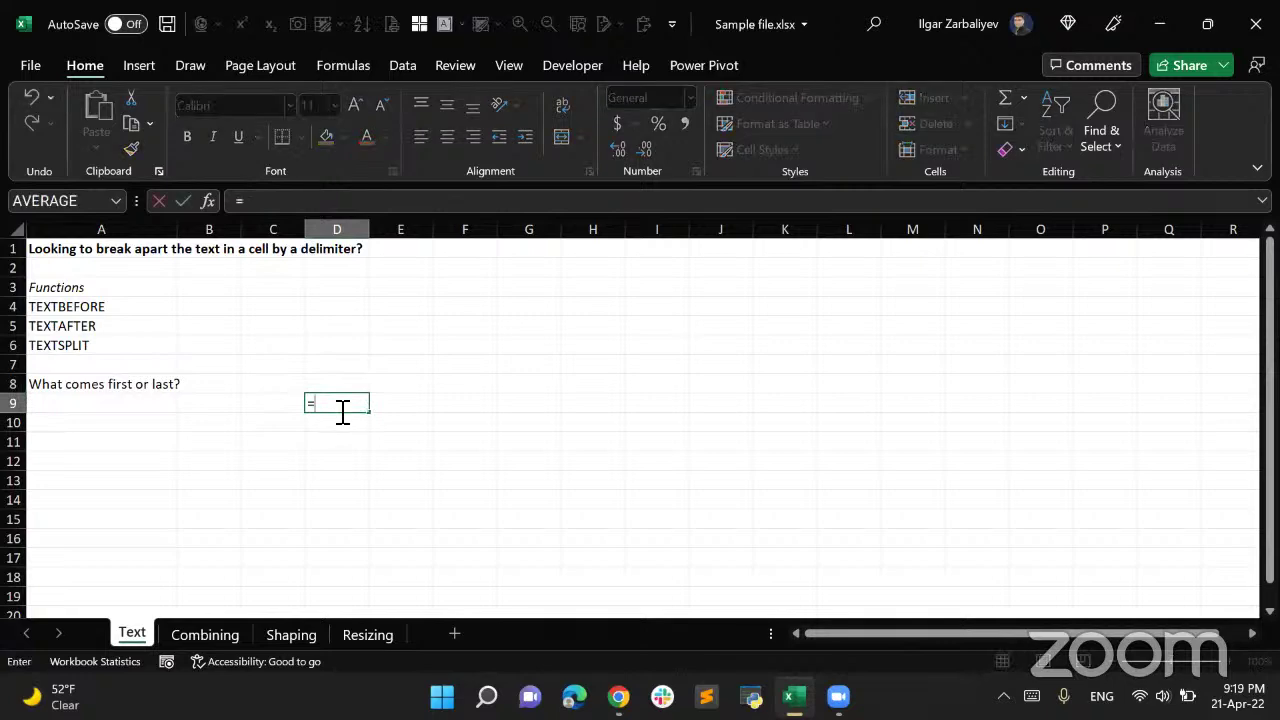
text(textbefore)
key(Tab)
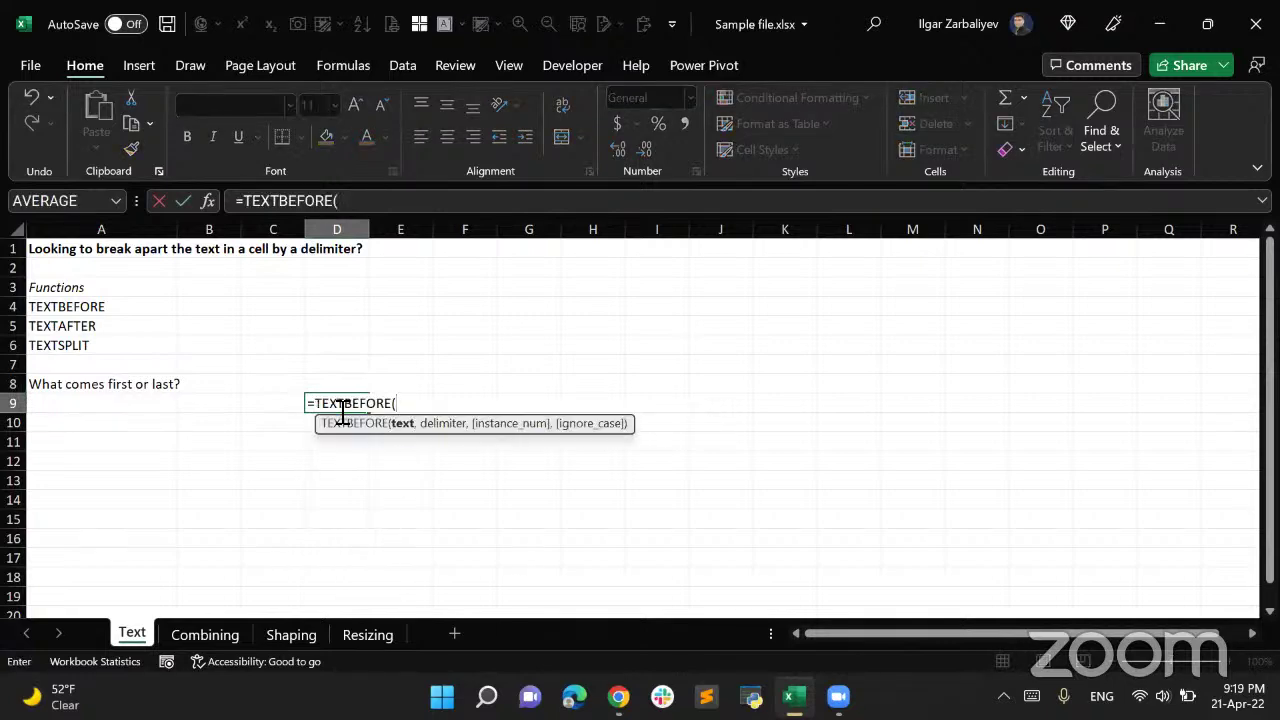
click(52, 386)
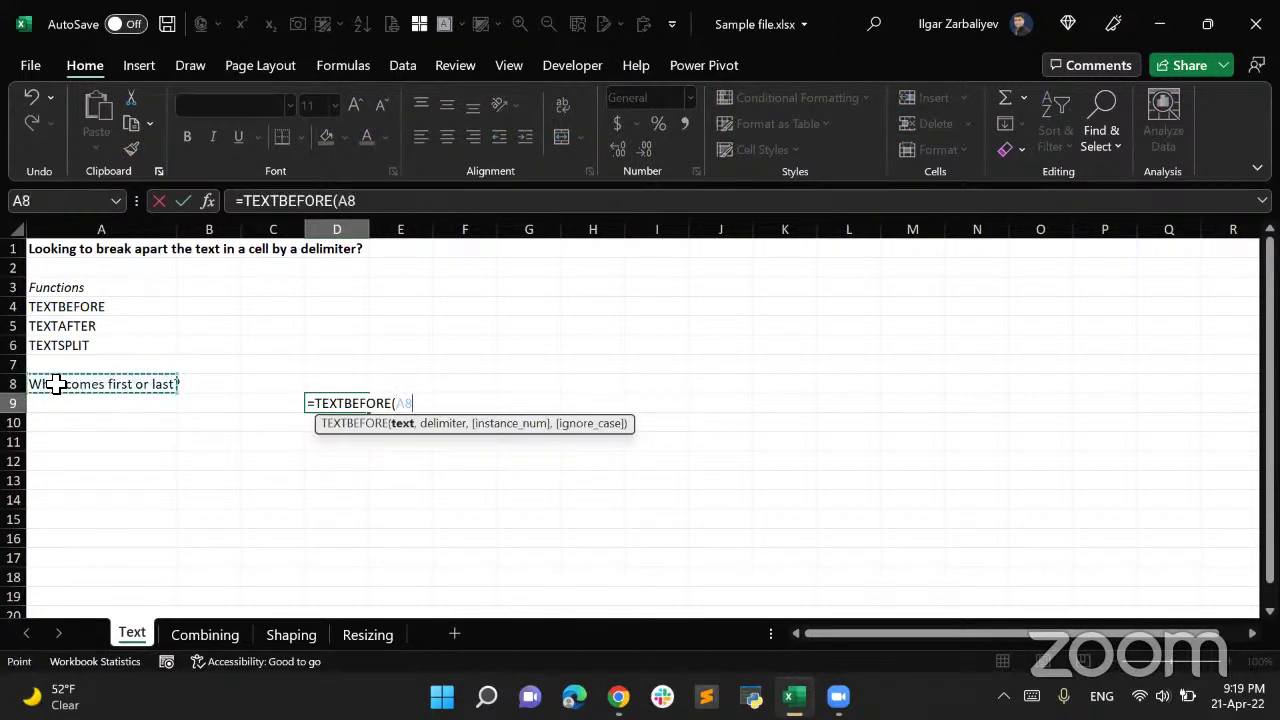
text(,)
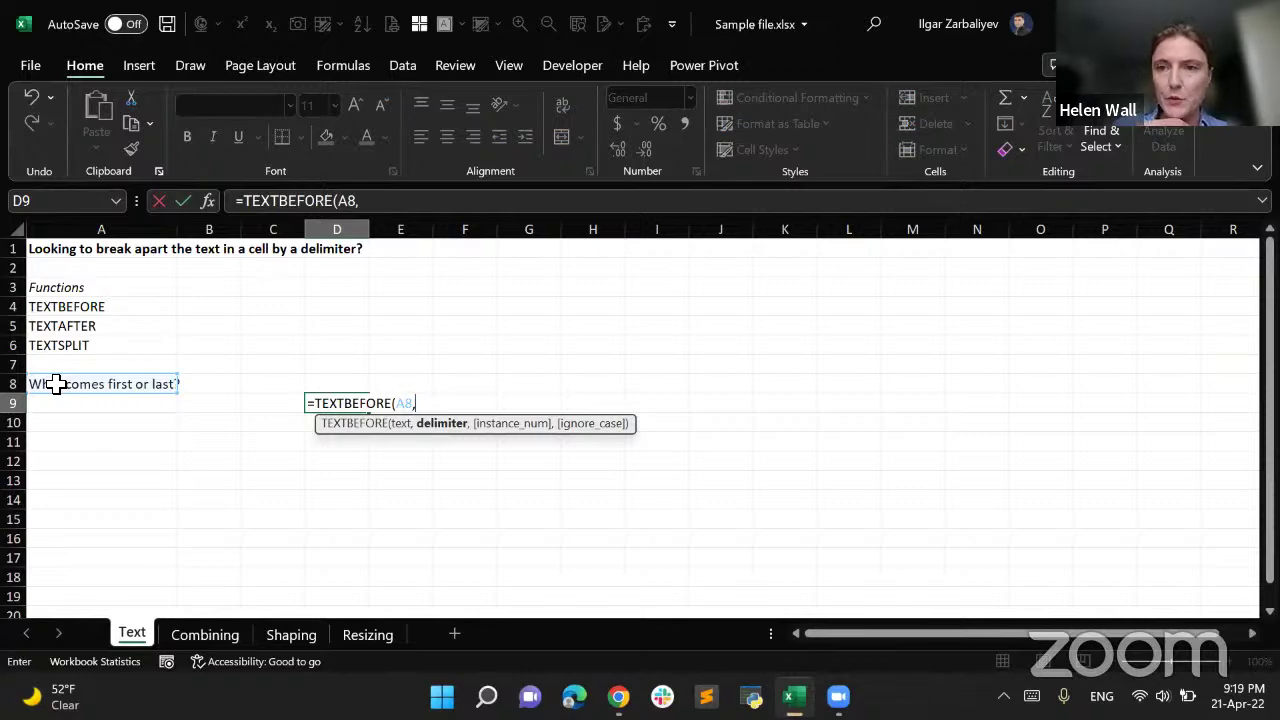
text("")
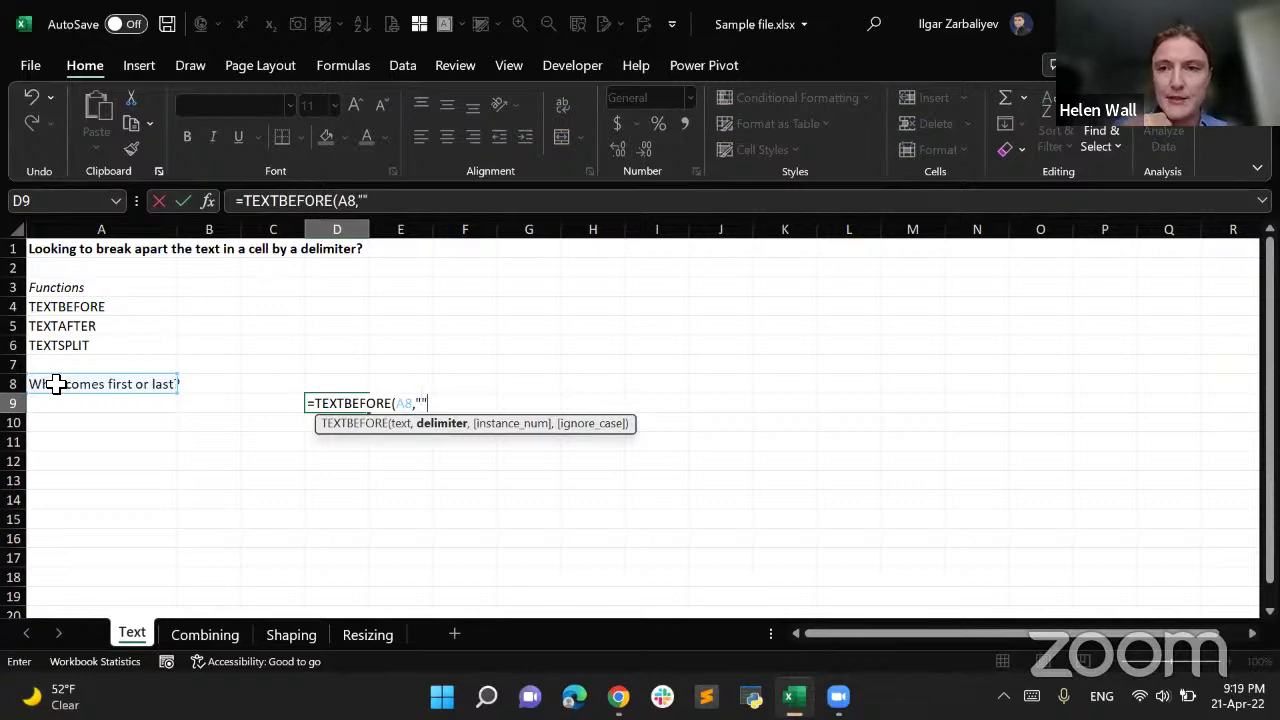
text(,)
key(Left)
key(Left)
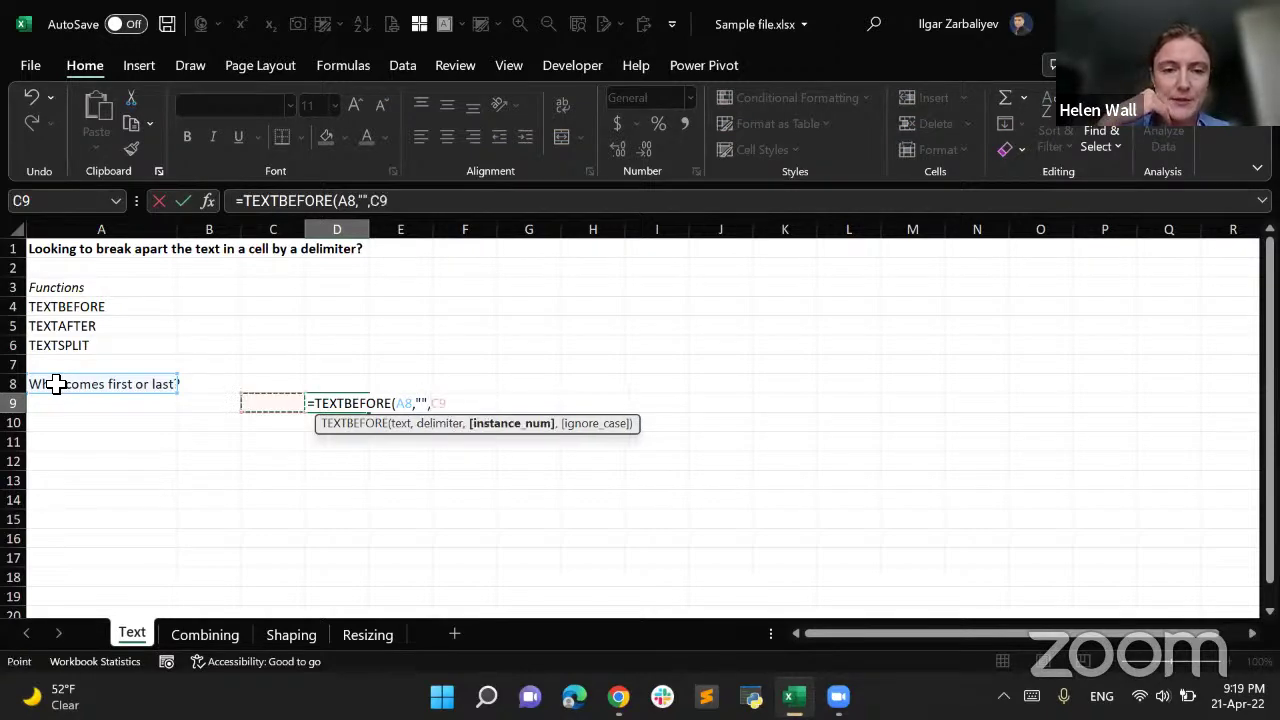
key(Escape)
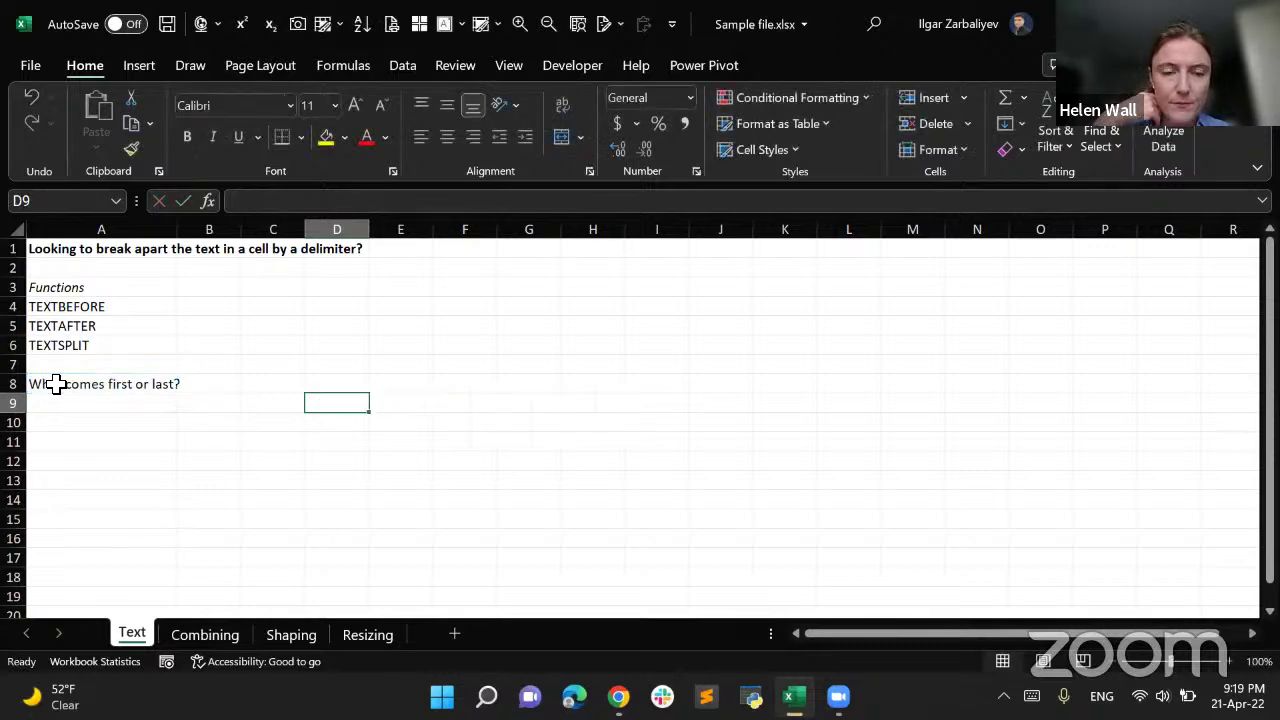
Enter the formula =TEXTBEFORE(A8," ") in cell D9 to extract the text before the first space
text(=textbef)
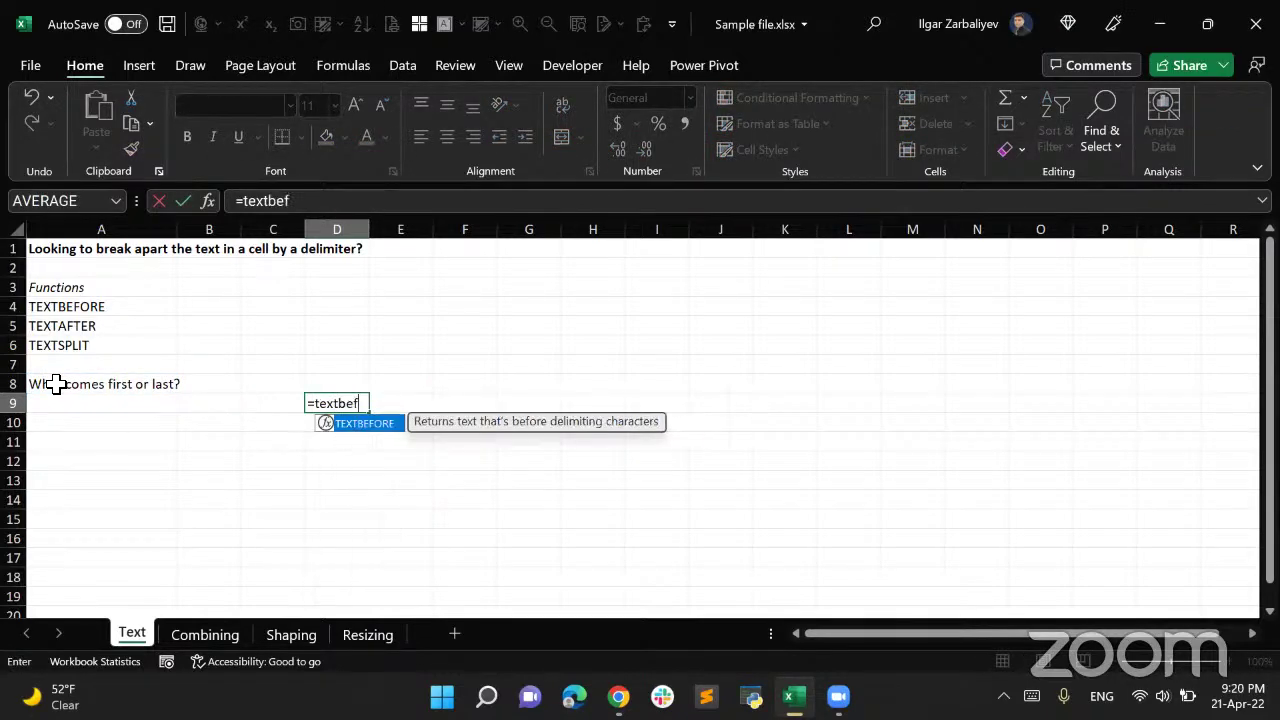
key(Tab)
click(86, 394)
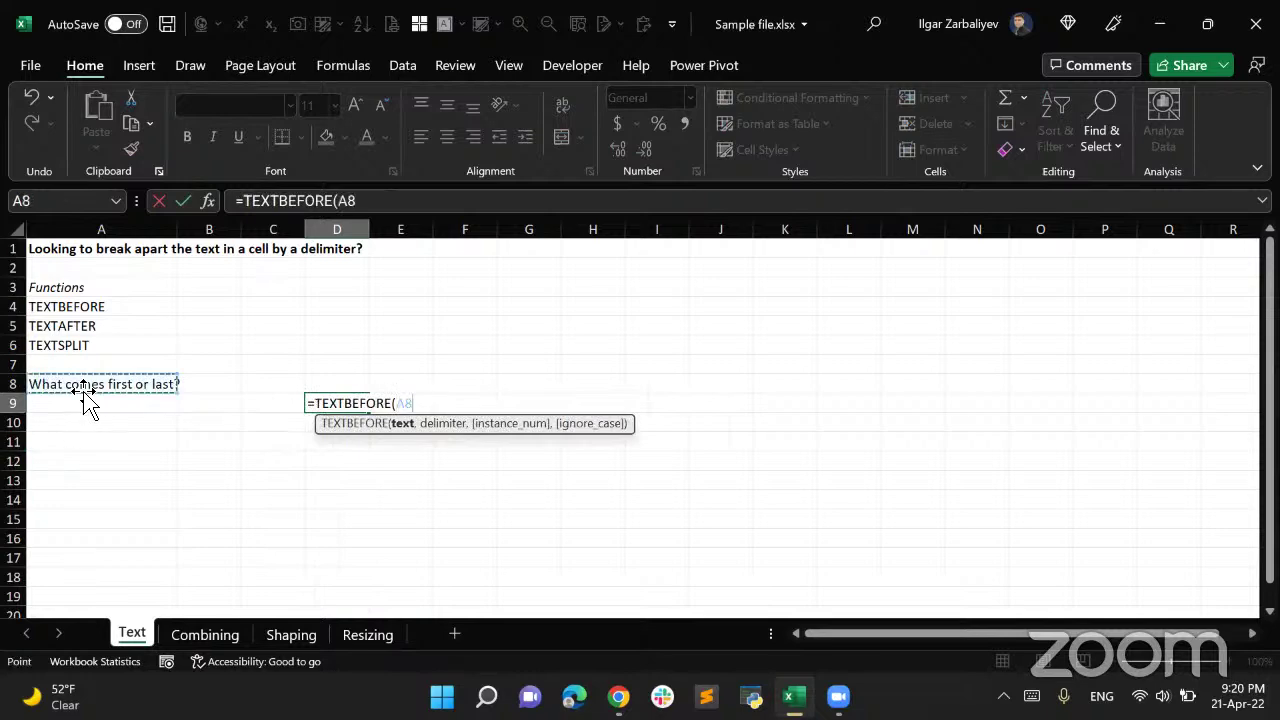
text(,")
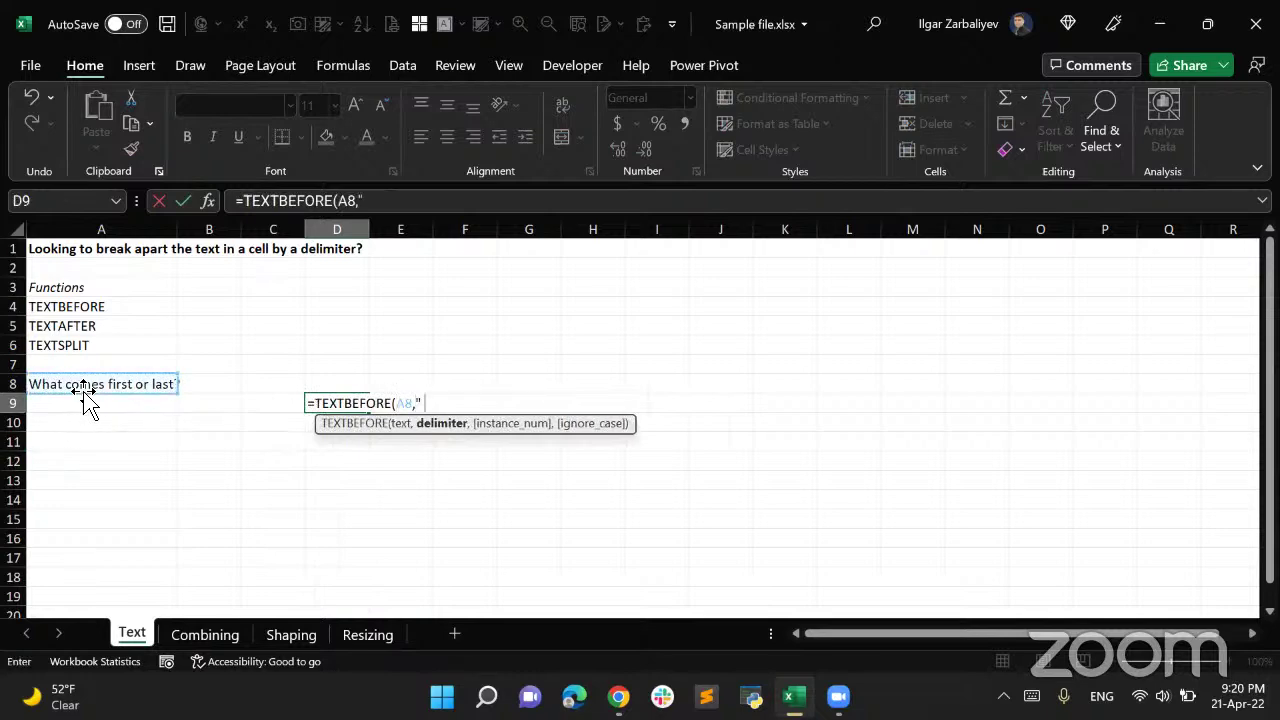
text( ",)
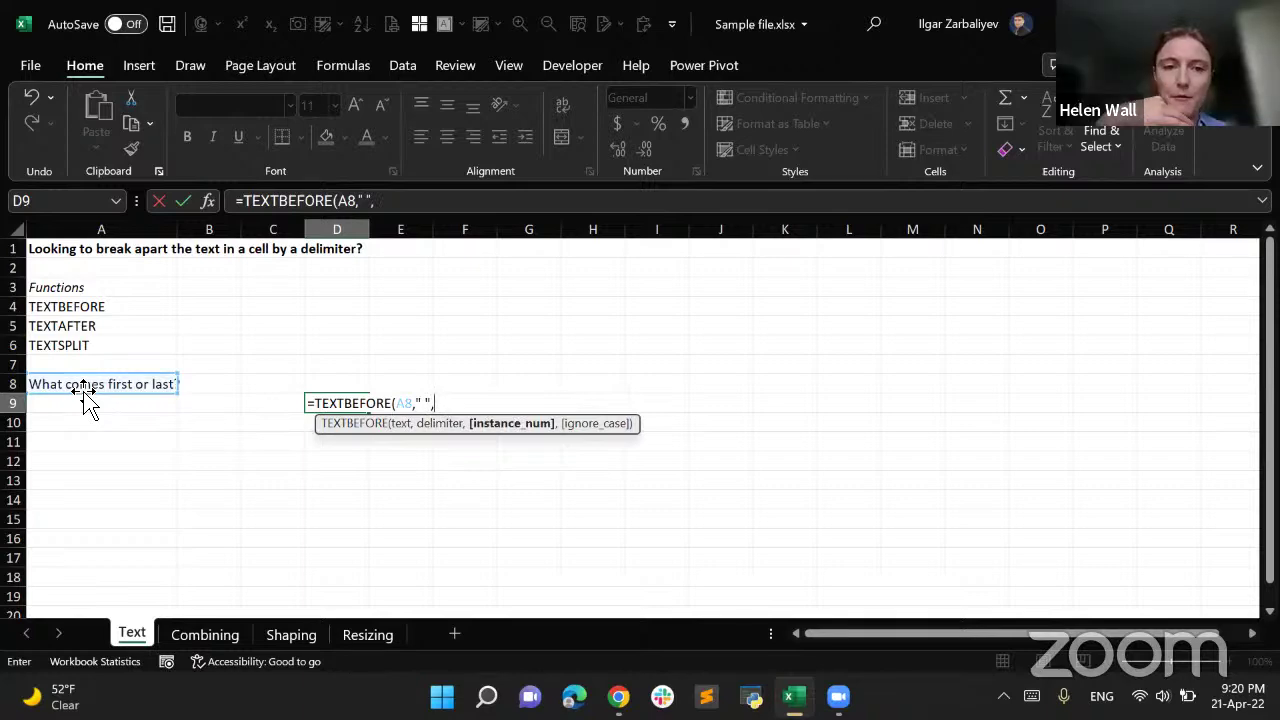
key(BackSpace)
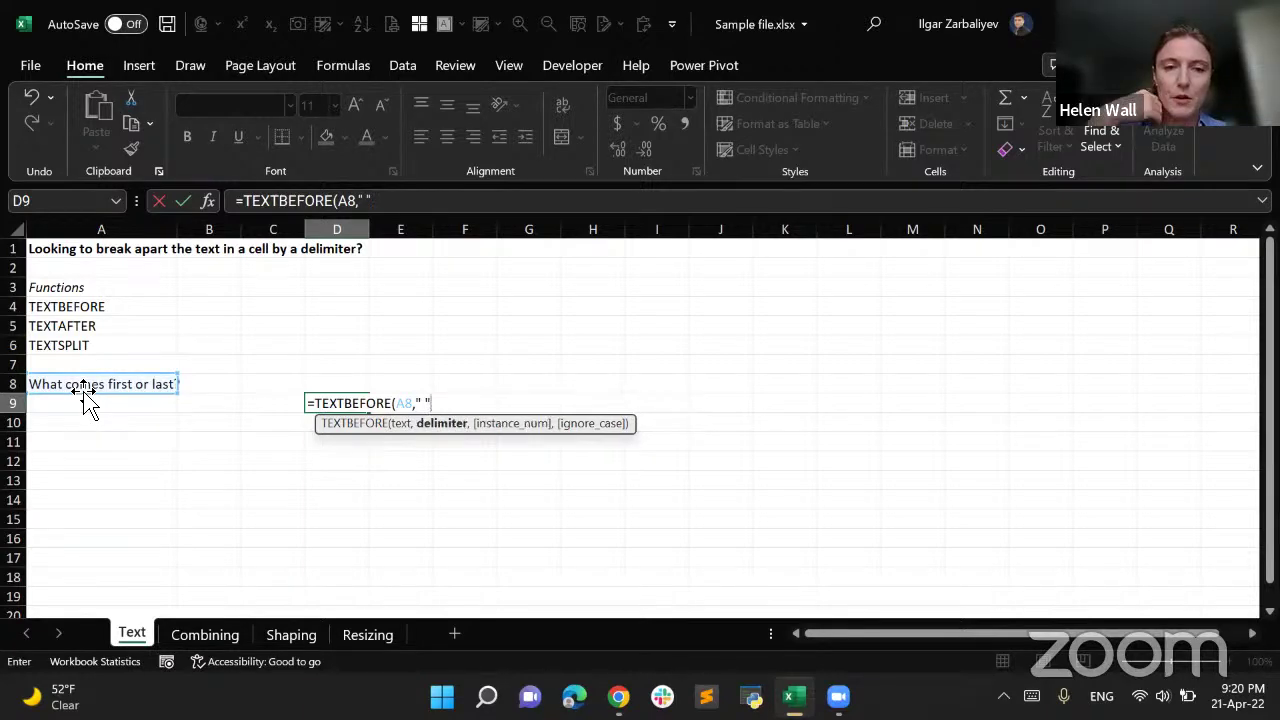
text())
key(Return)
key(Up)
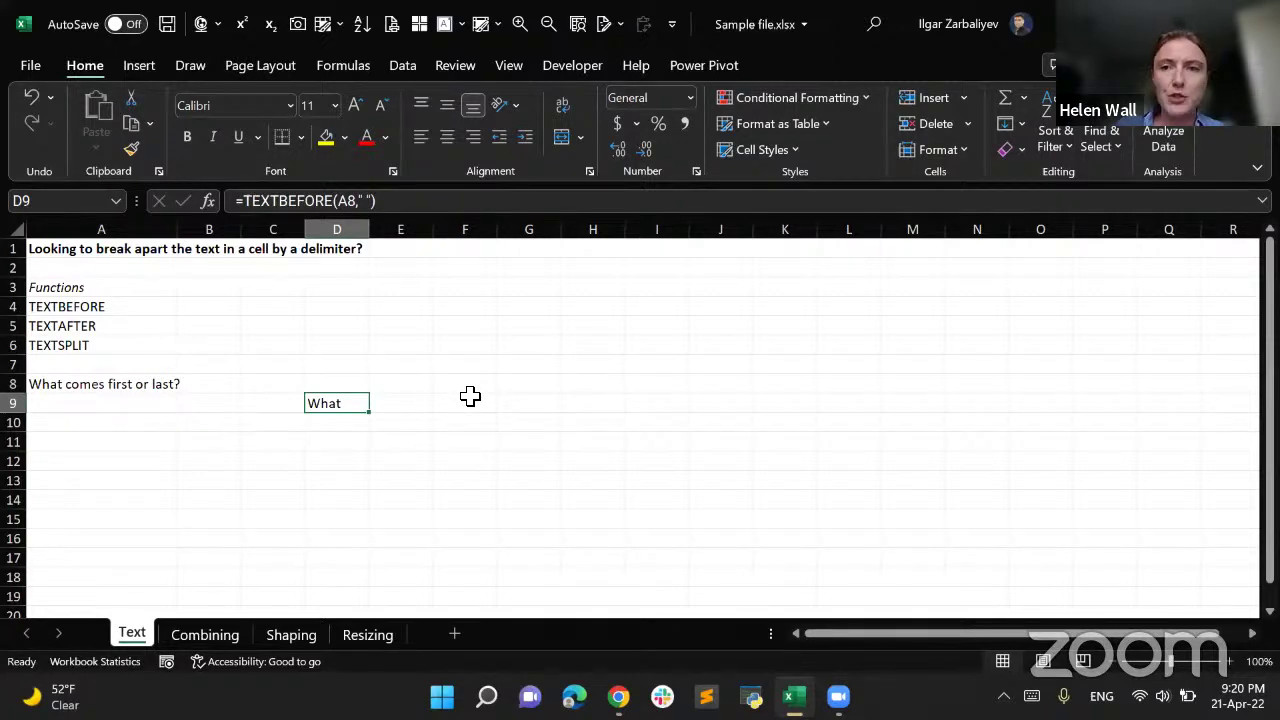
click(388, 201)
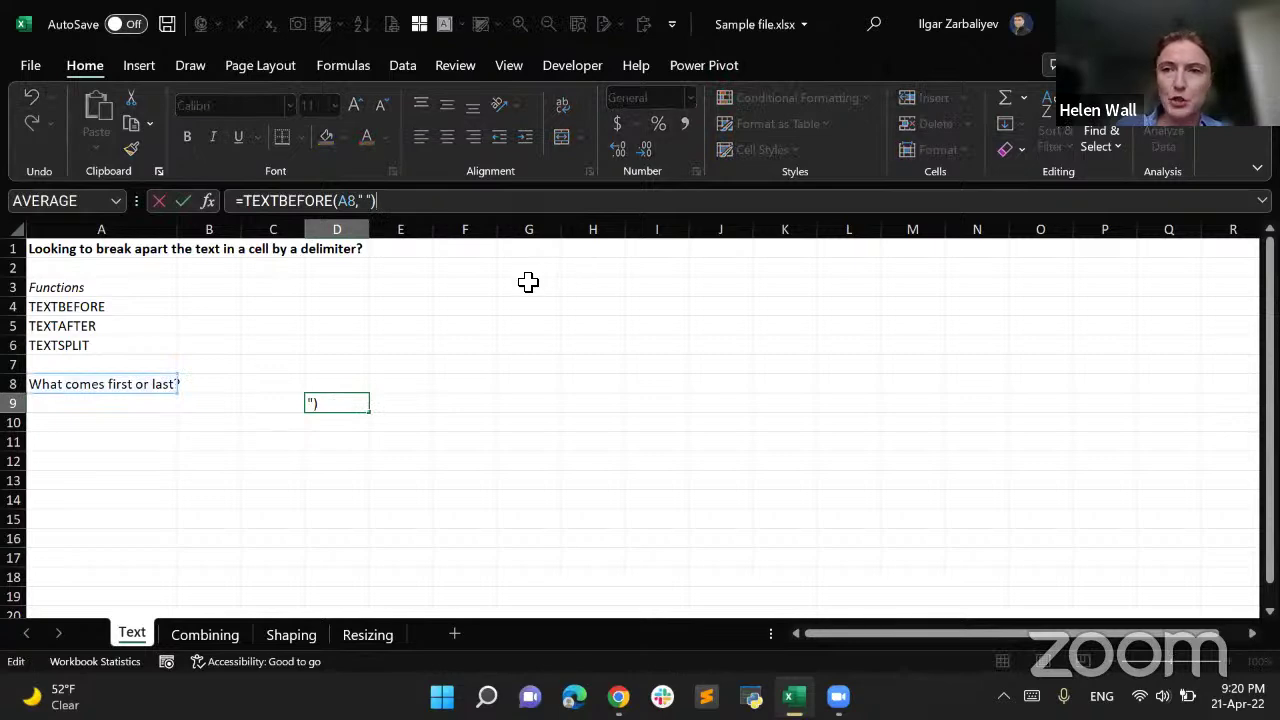
key(Return)
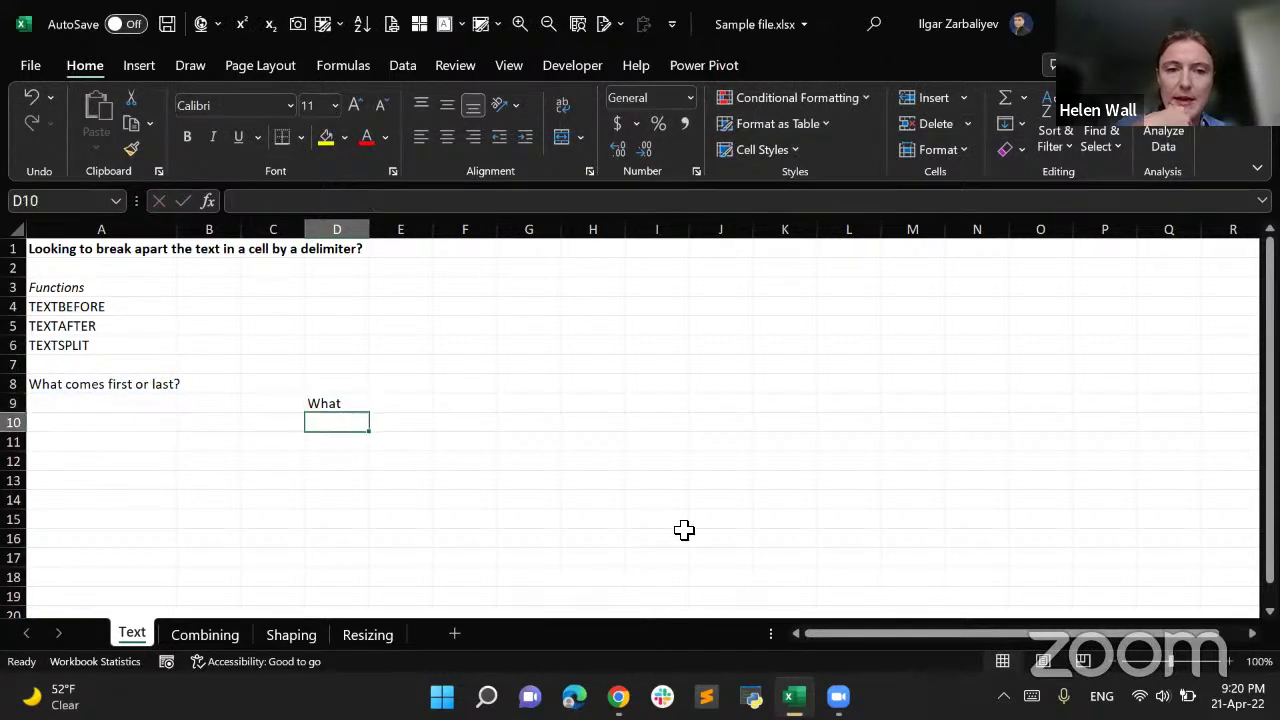
Begin a TEXTBEFORE formula in cell D10 with A8 as its text argument
text(=tex)
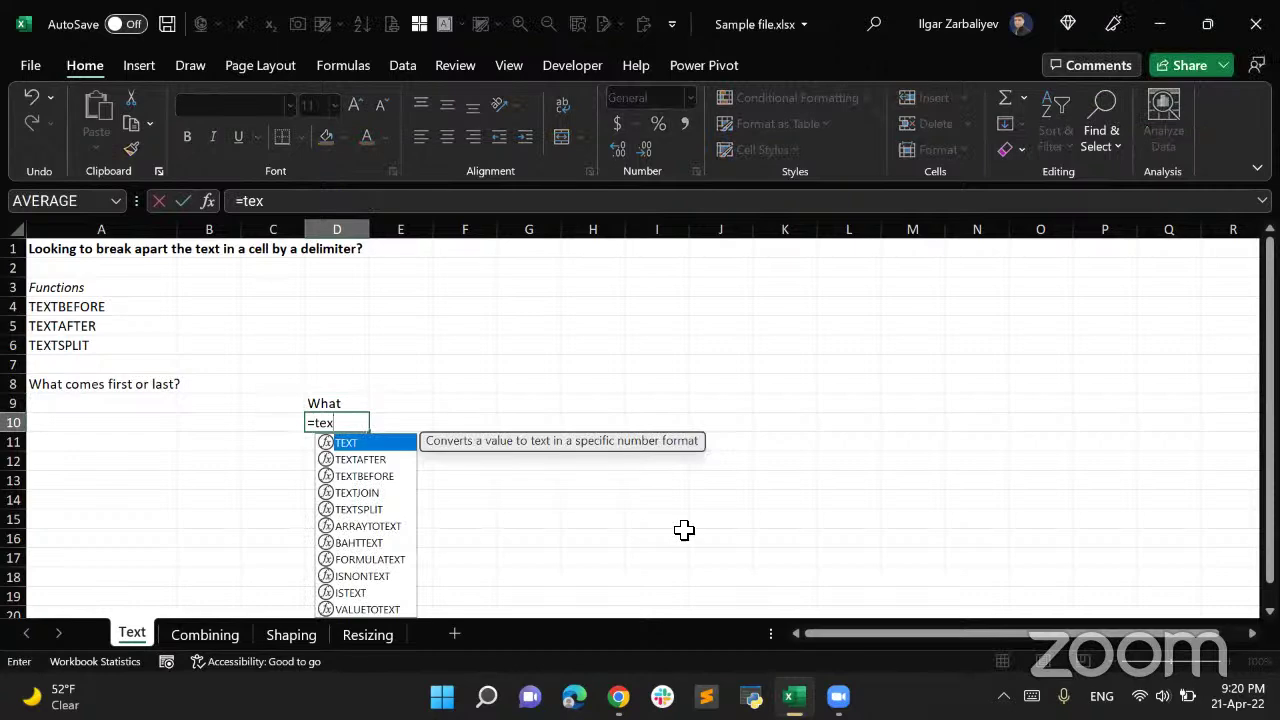
key(Down)
key(Down)
key(Tab)
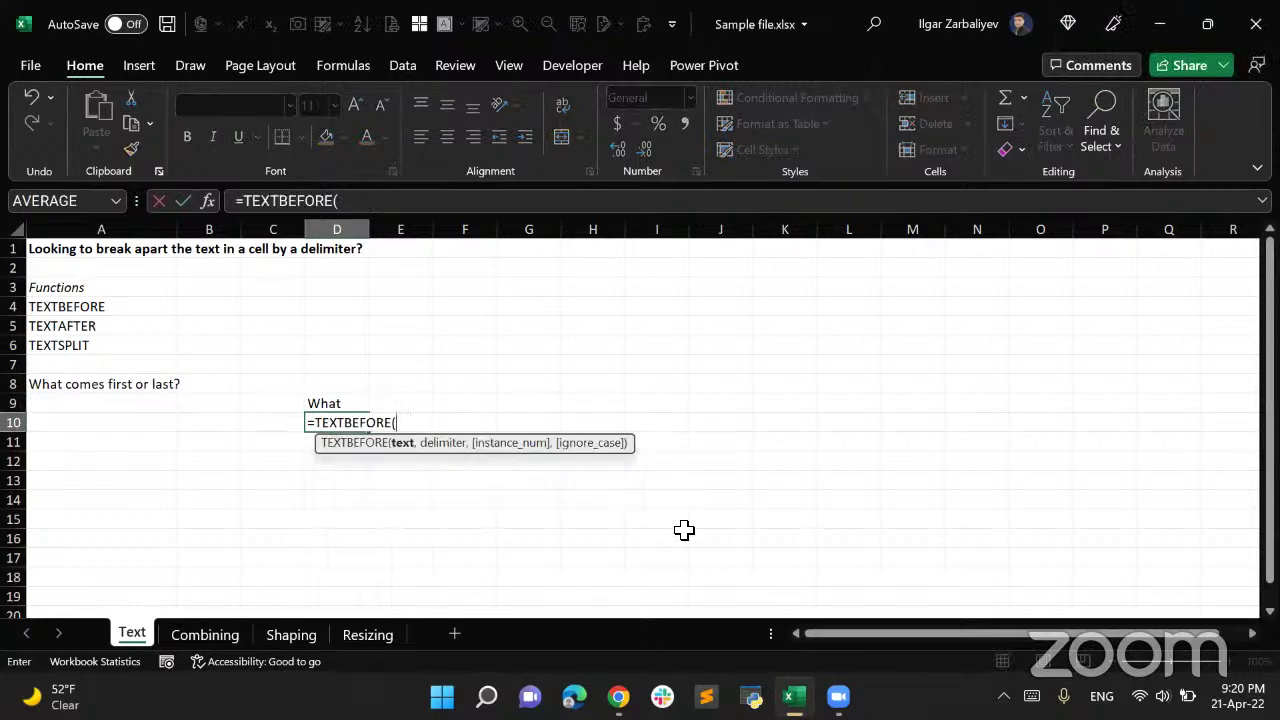
key(Left)
key(Left)
key(Left)
key(Up)
key(Up)
text(,)
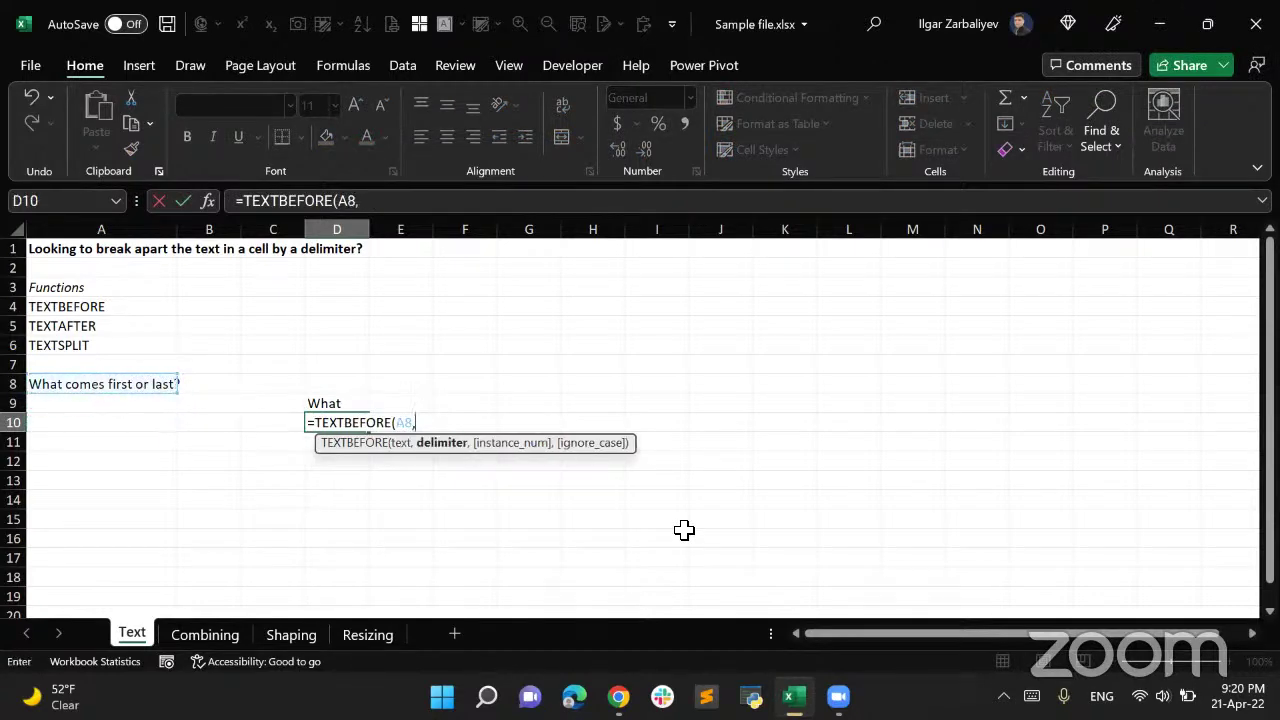
Complete the TEXTBEFORE formula in D10 with a capital "F" as the delimiter
text(" ")
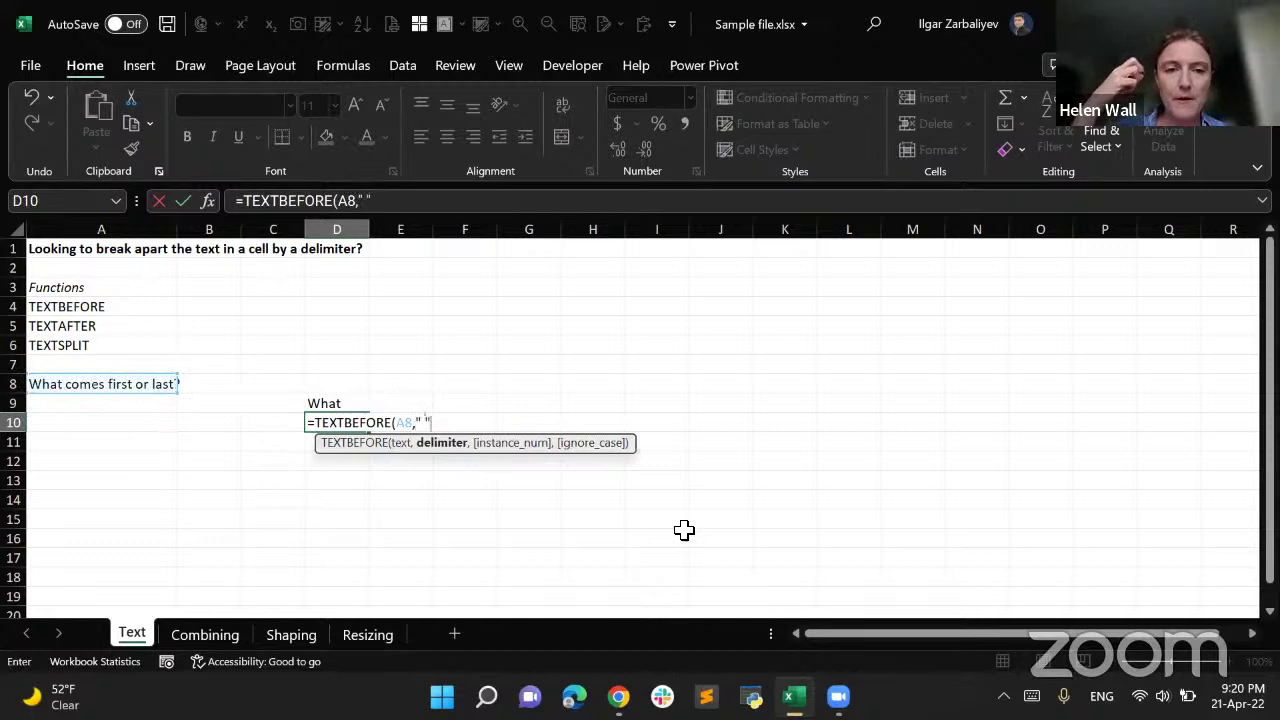
text(,)
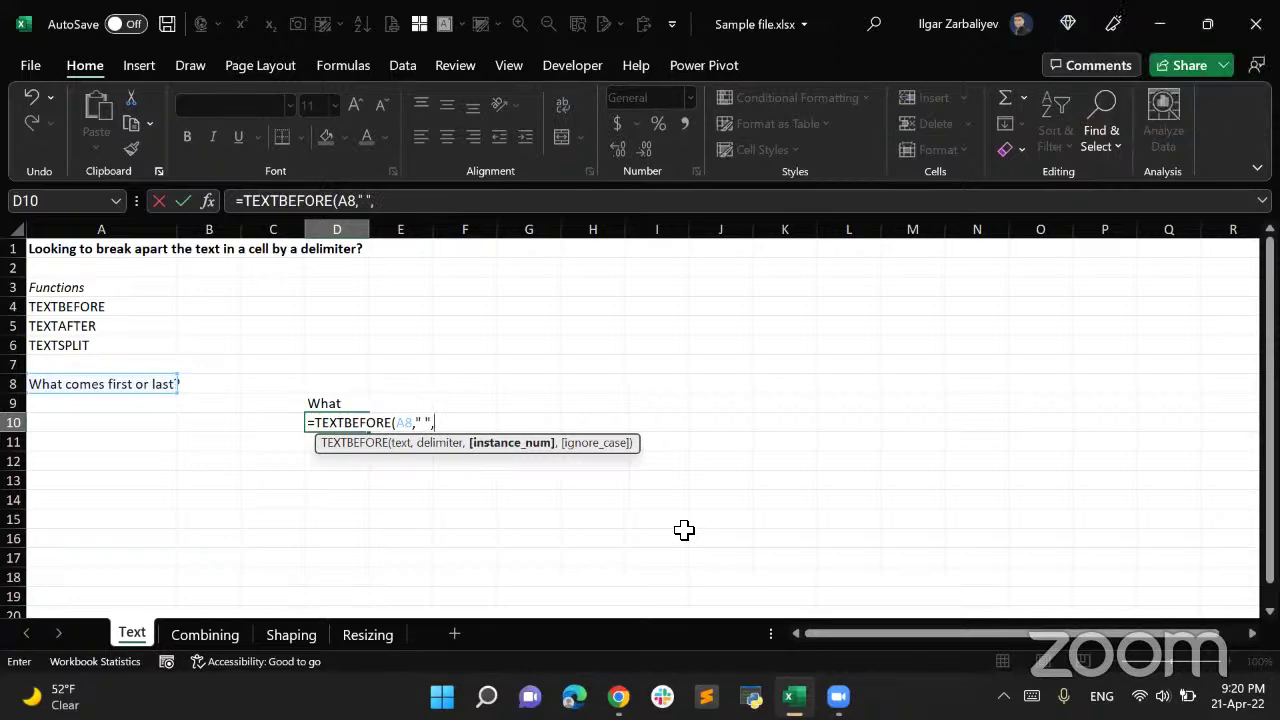
key(BackSpace)
key(BackSpace)
key(BackSpace)
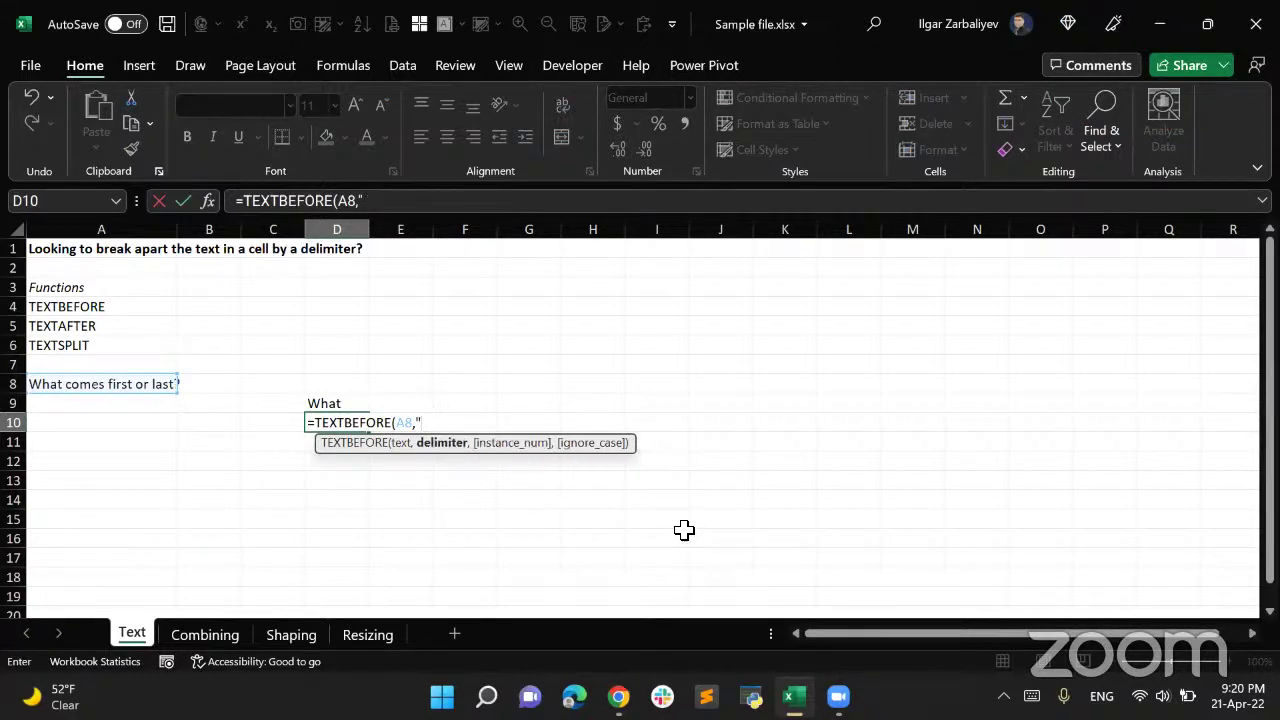
text(F)
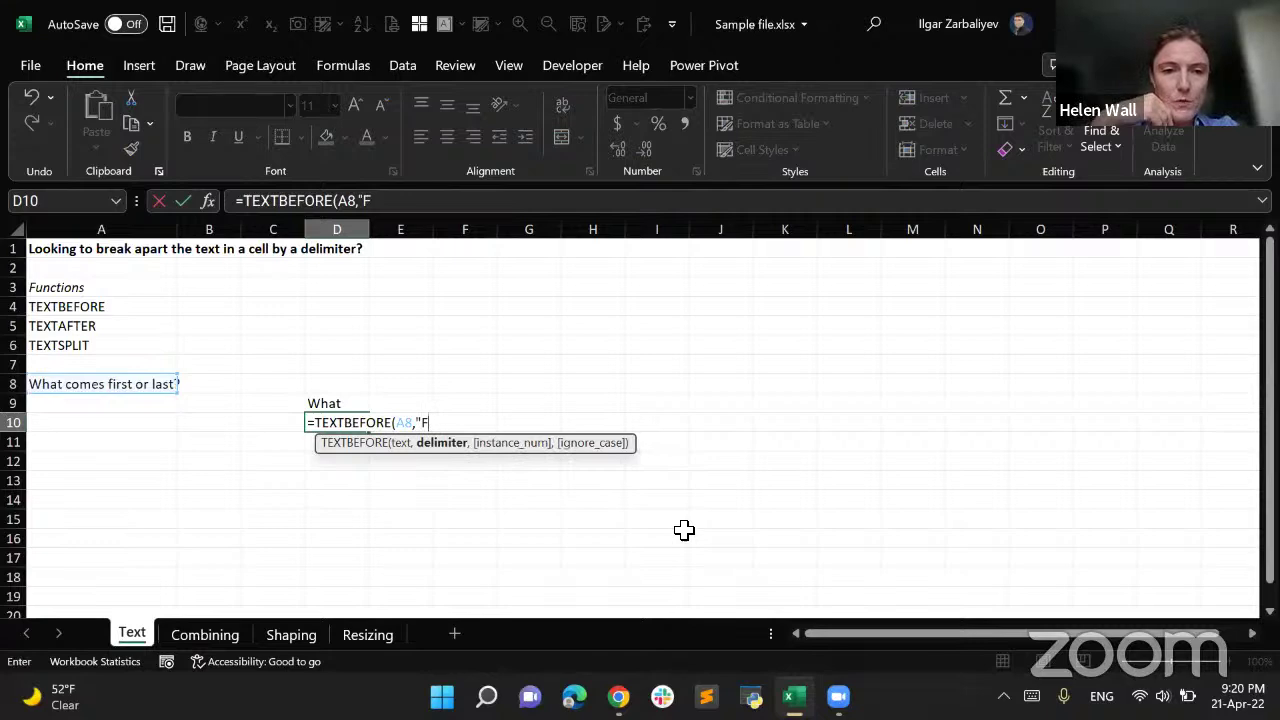
text(")
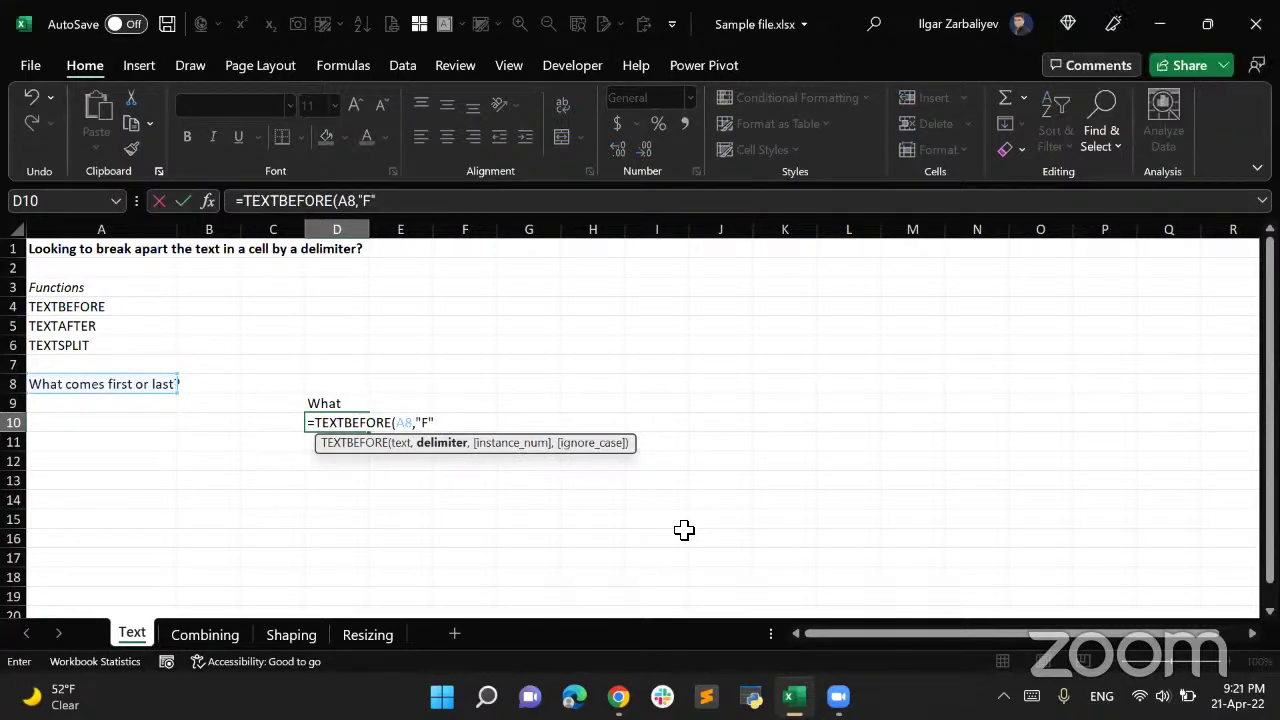
text(,)
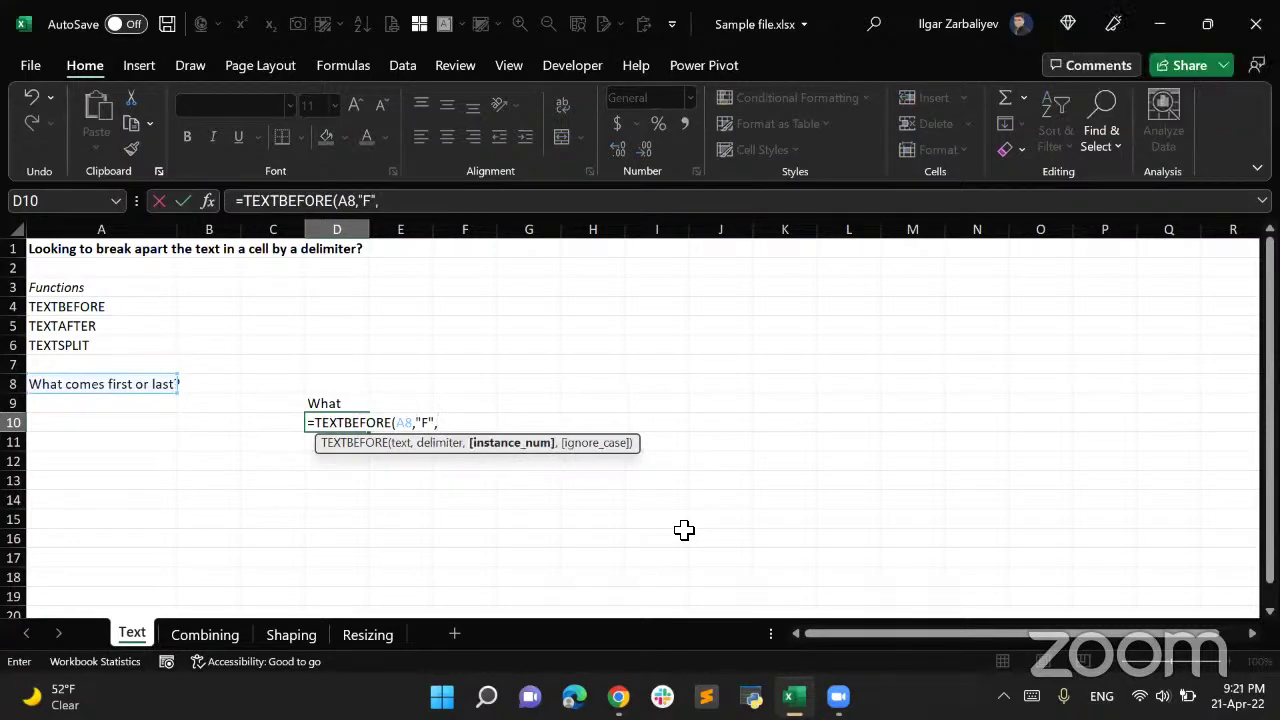
key(BackSpace)
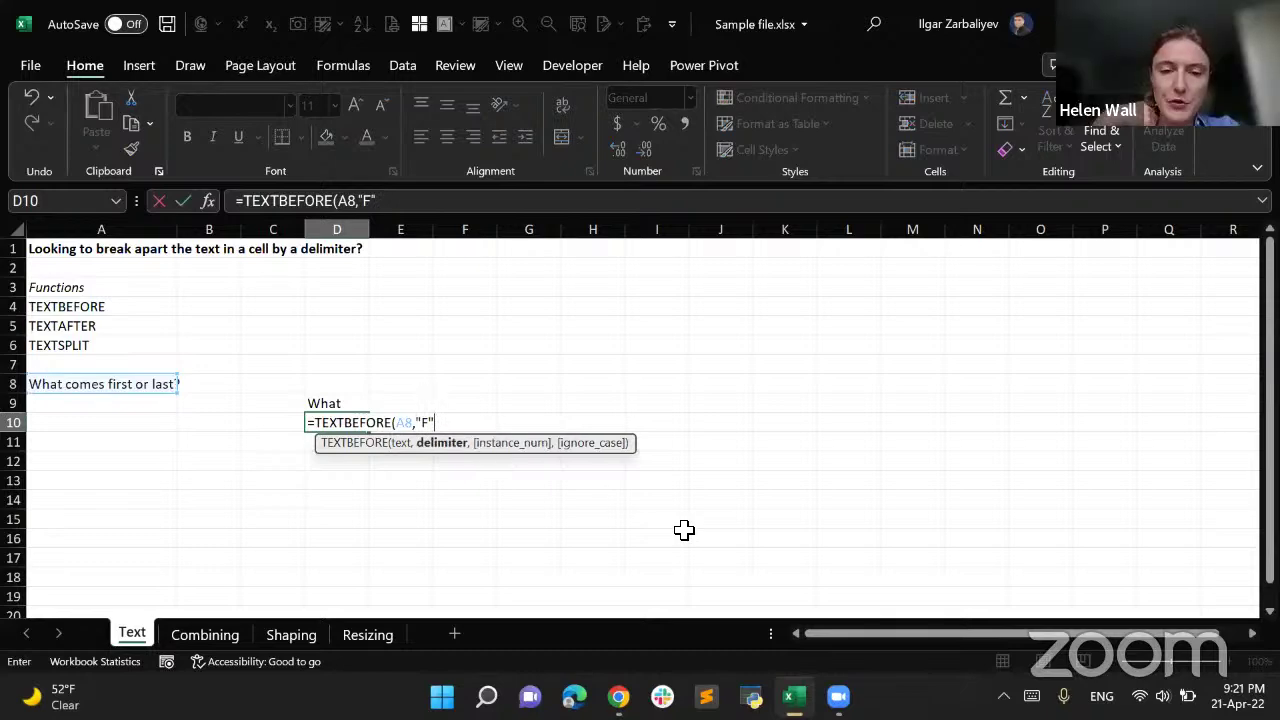
text())
key(Return)
key(Up)
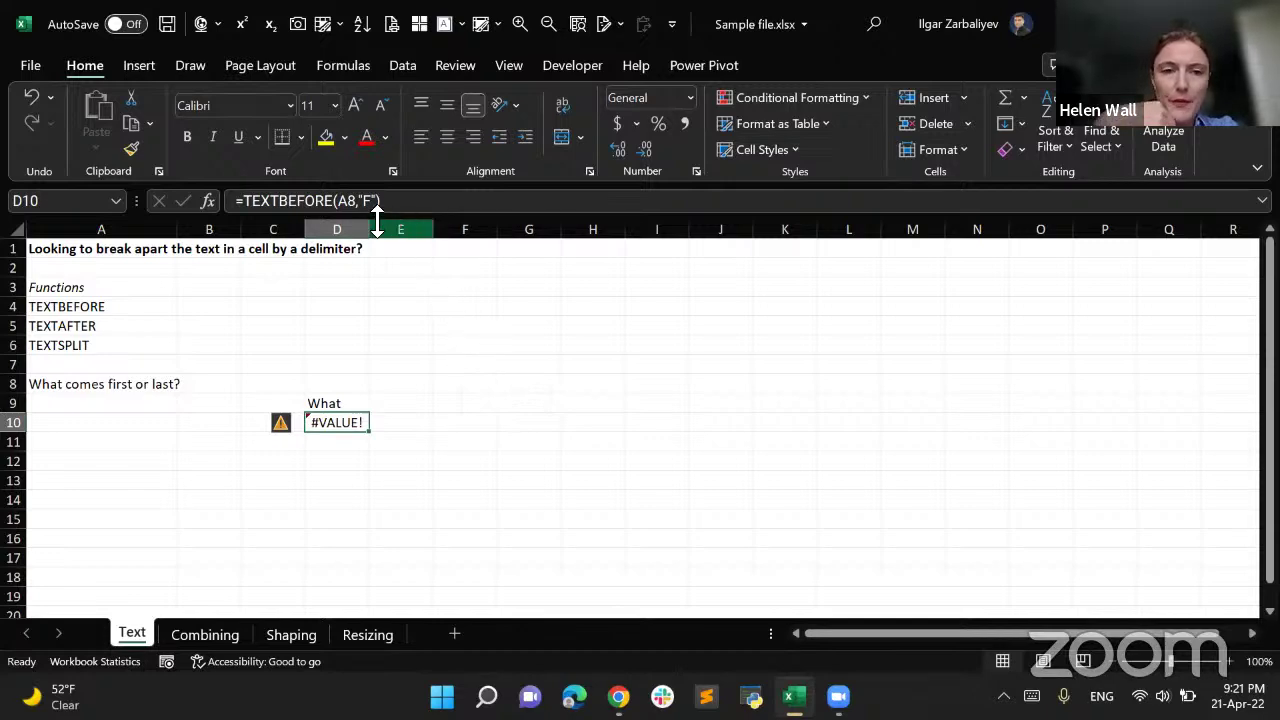
Inspect the error options and the formula of cell D10 without changing it
click(293, 428)
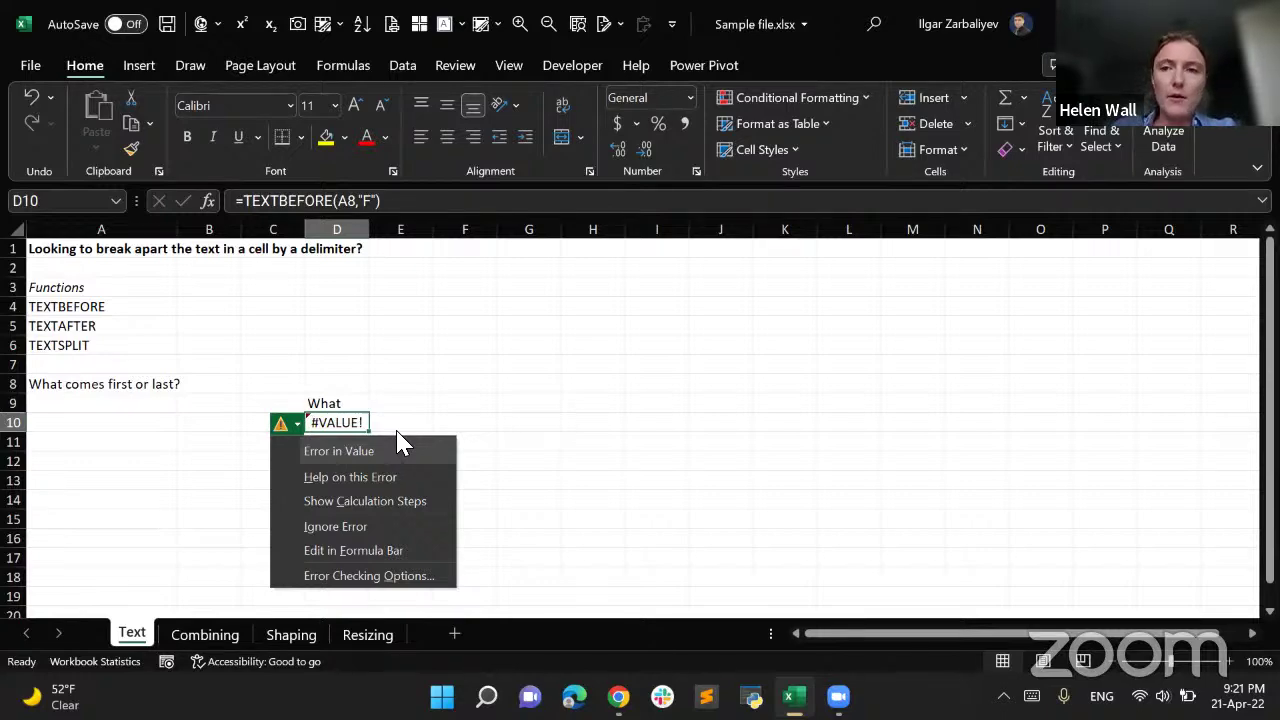
key(Escape)
click(422, 203)
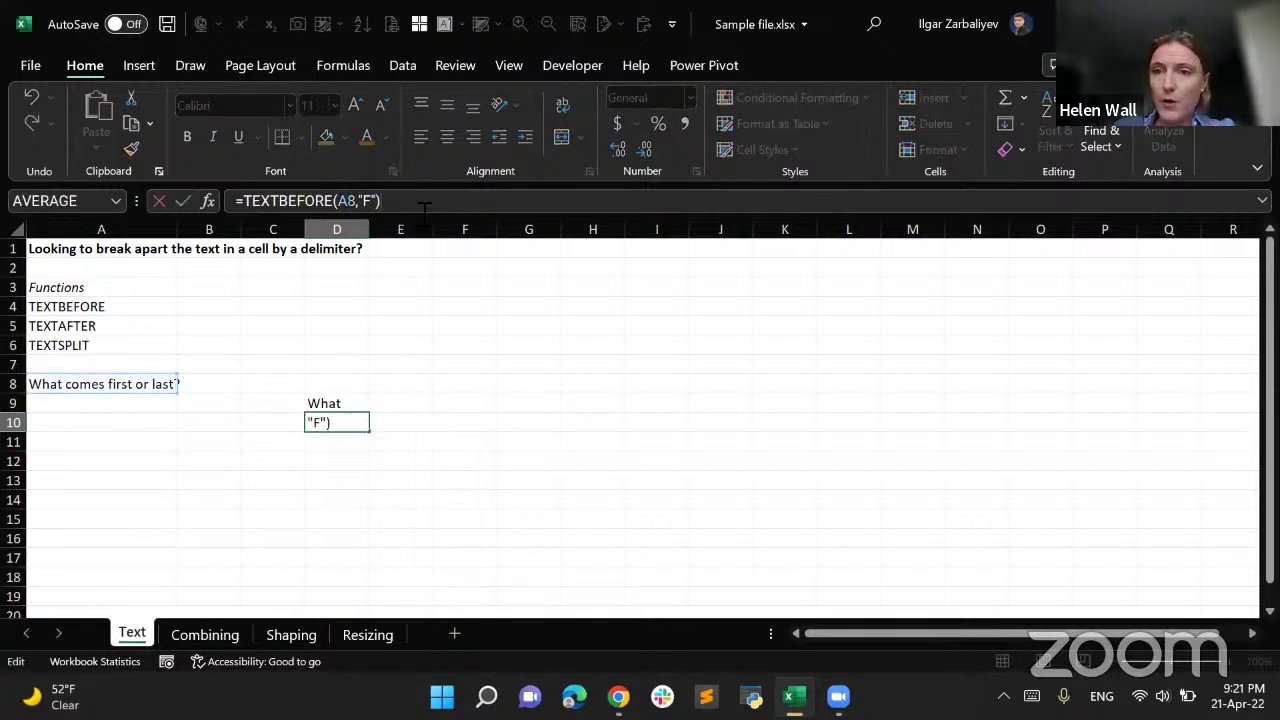
key(Return)
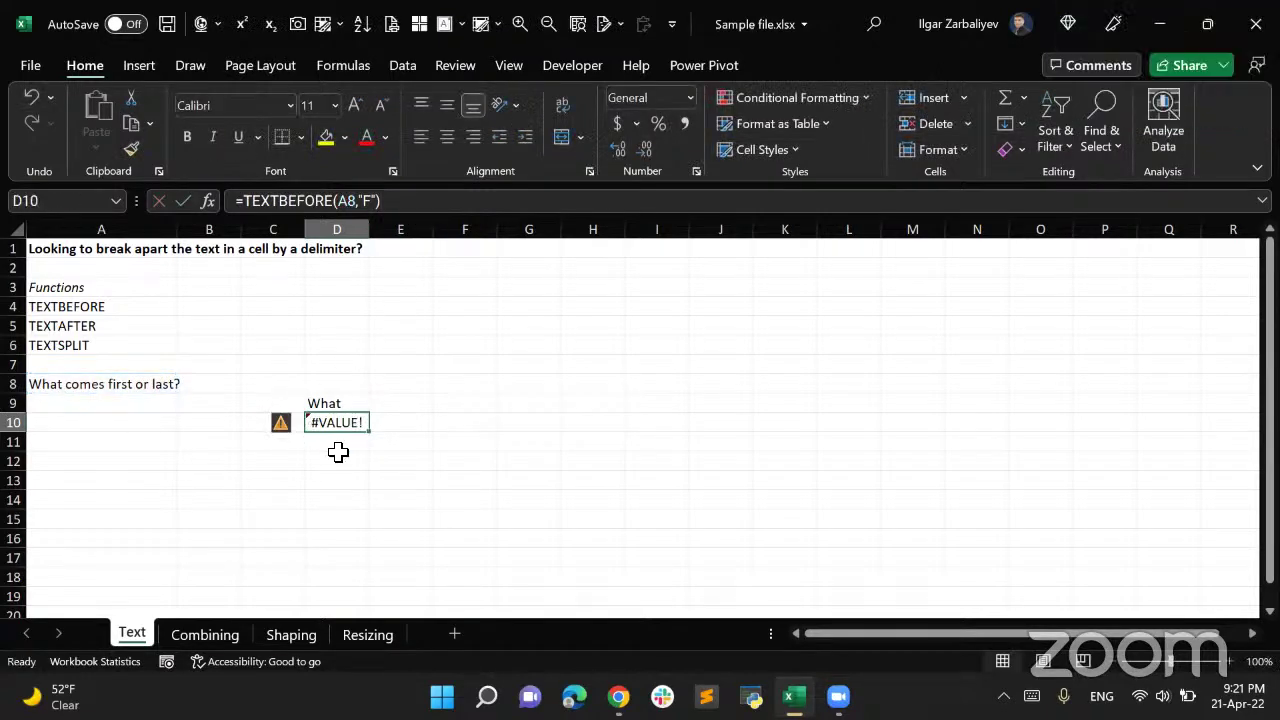
Begin a TEXTBEFORE formula in cell D11 with A8 as the text and a space as the delimiter
text(=text)
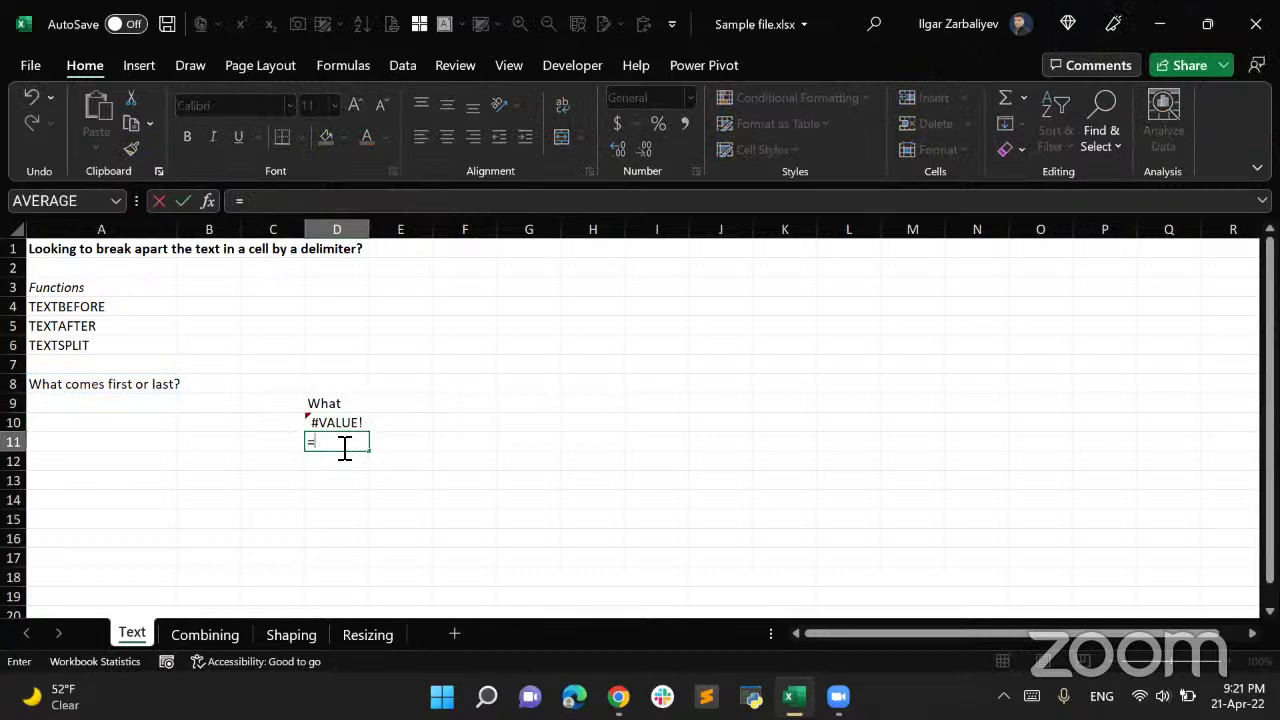
key(Down)
key(Down)
key(Tab)
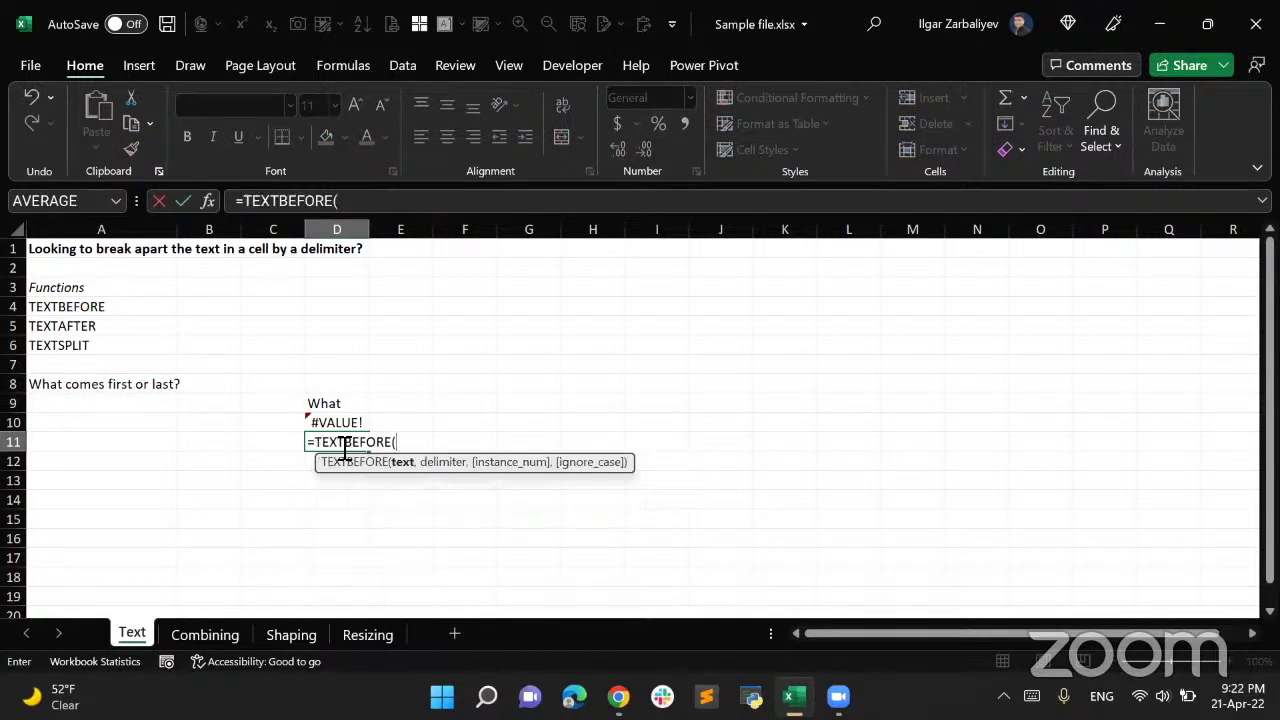
click(110, 388)
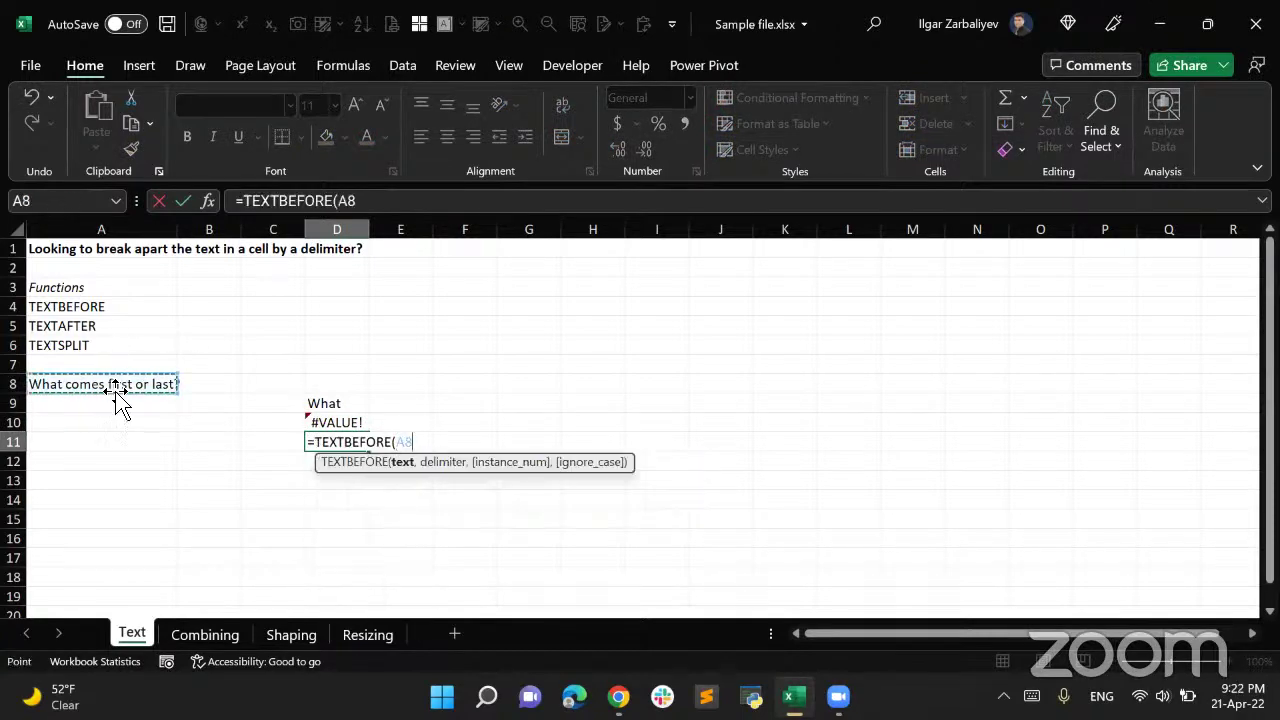
text(,")
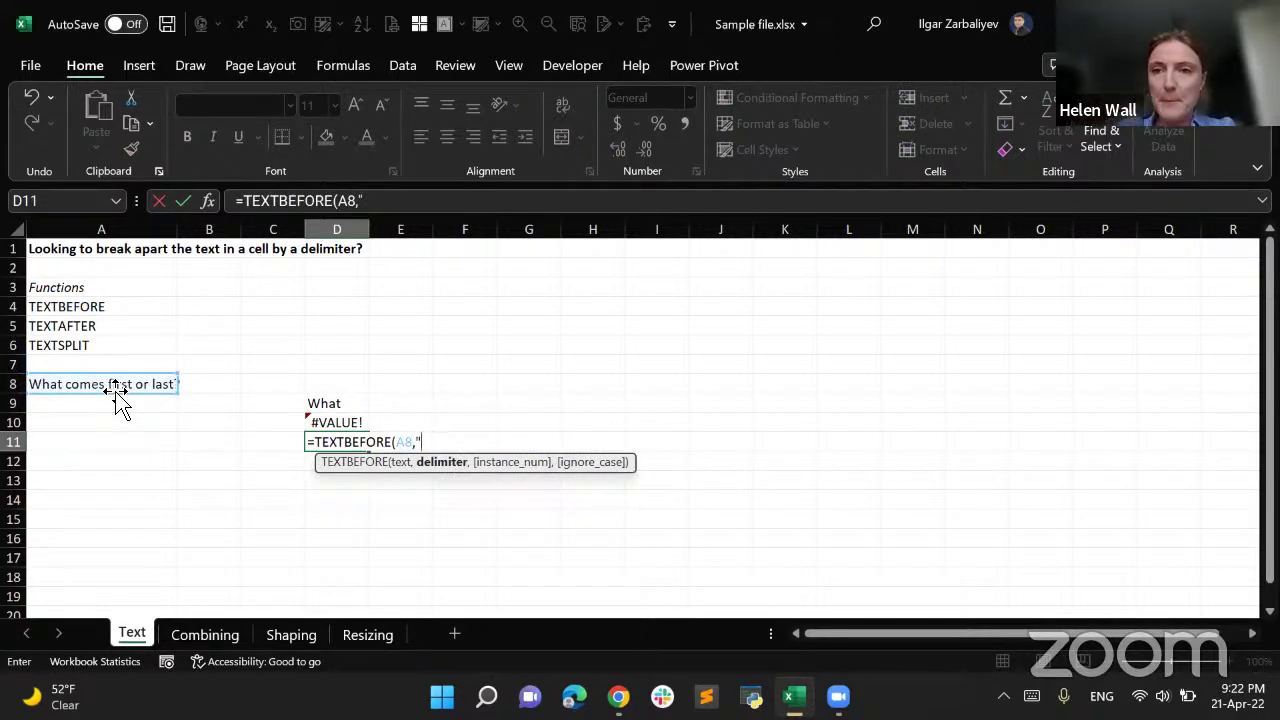
text( ")
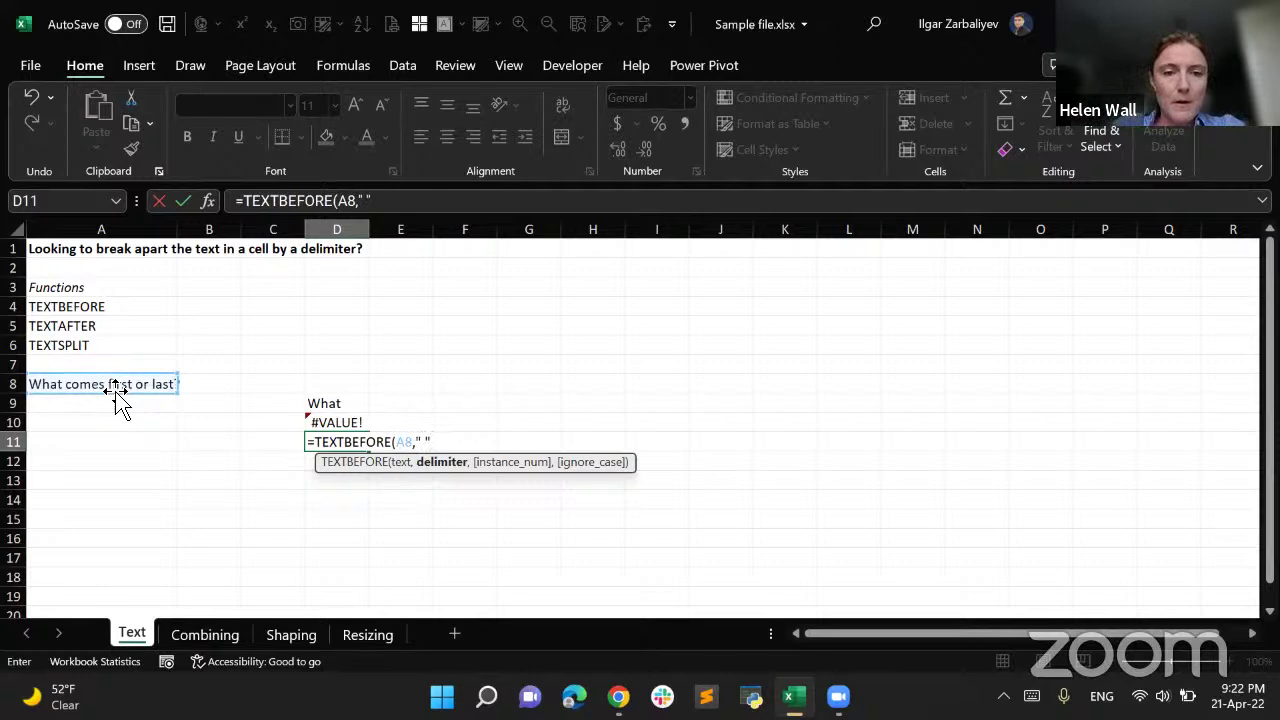
Complete the TEXTBEFORE formula in D11 with instance number 2 and fit column D's width to its contents
text(,)
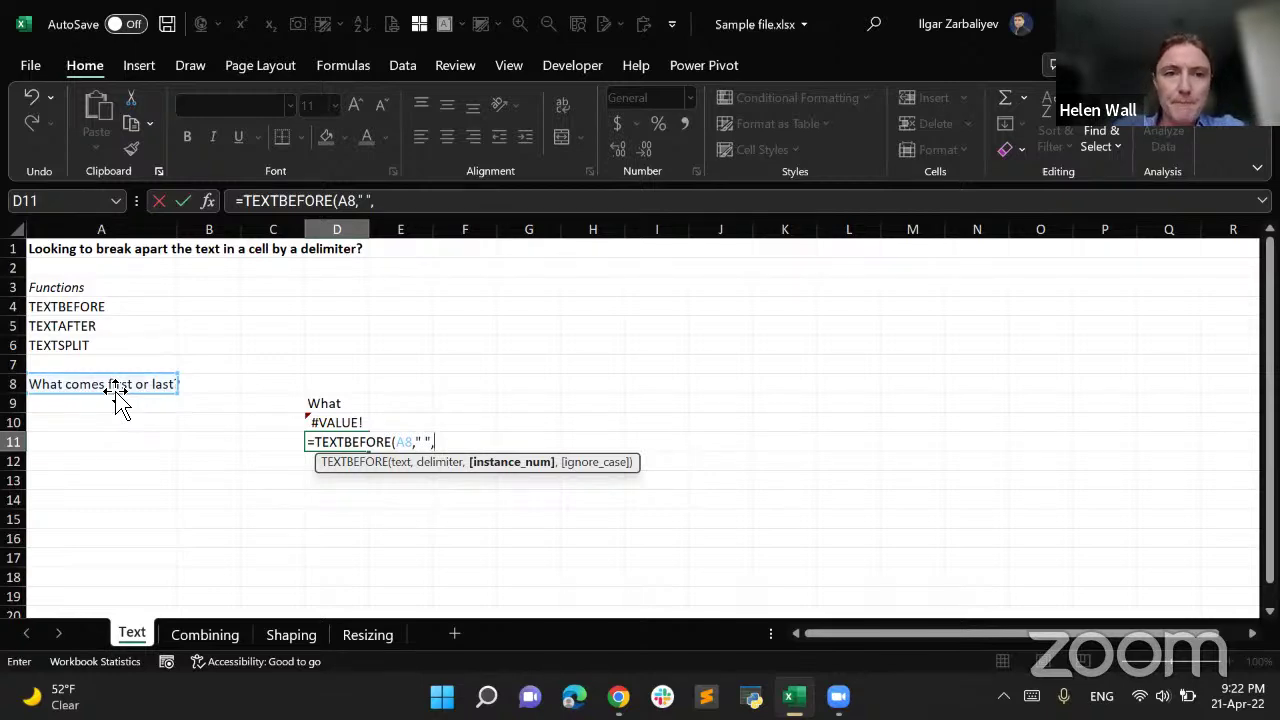
text(,)
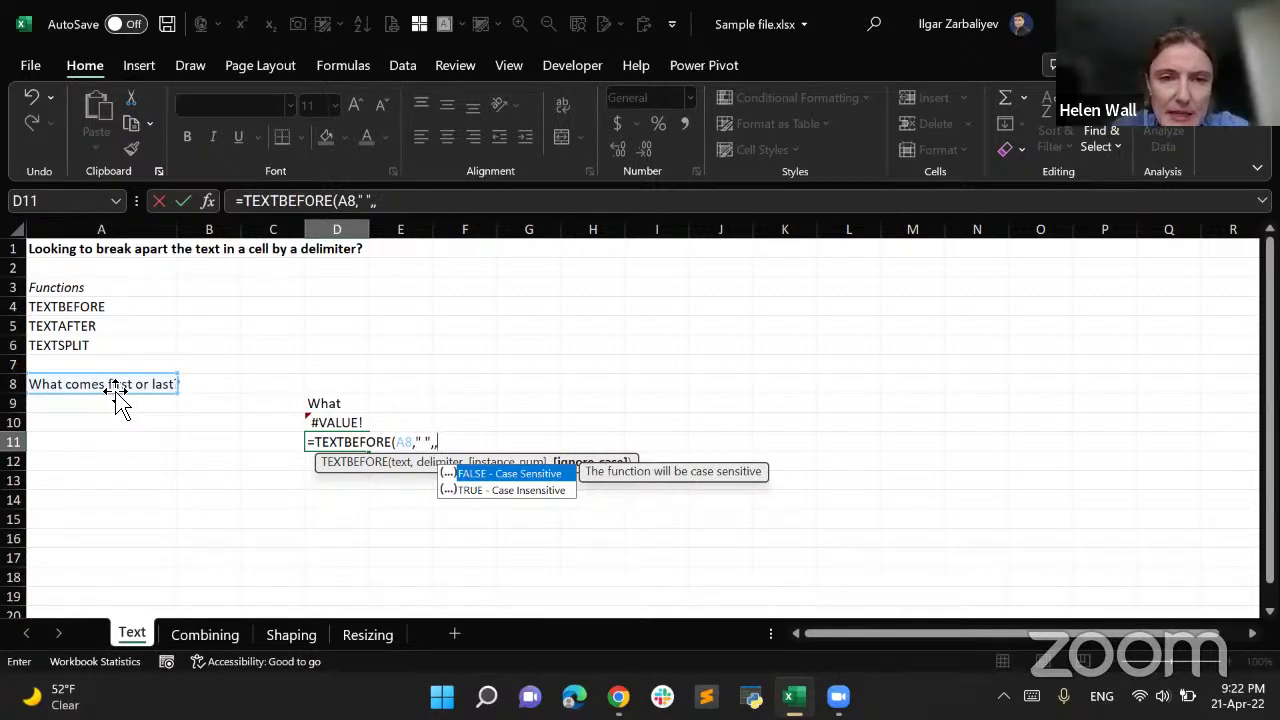
key(BackSpace)
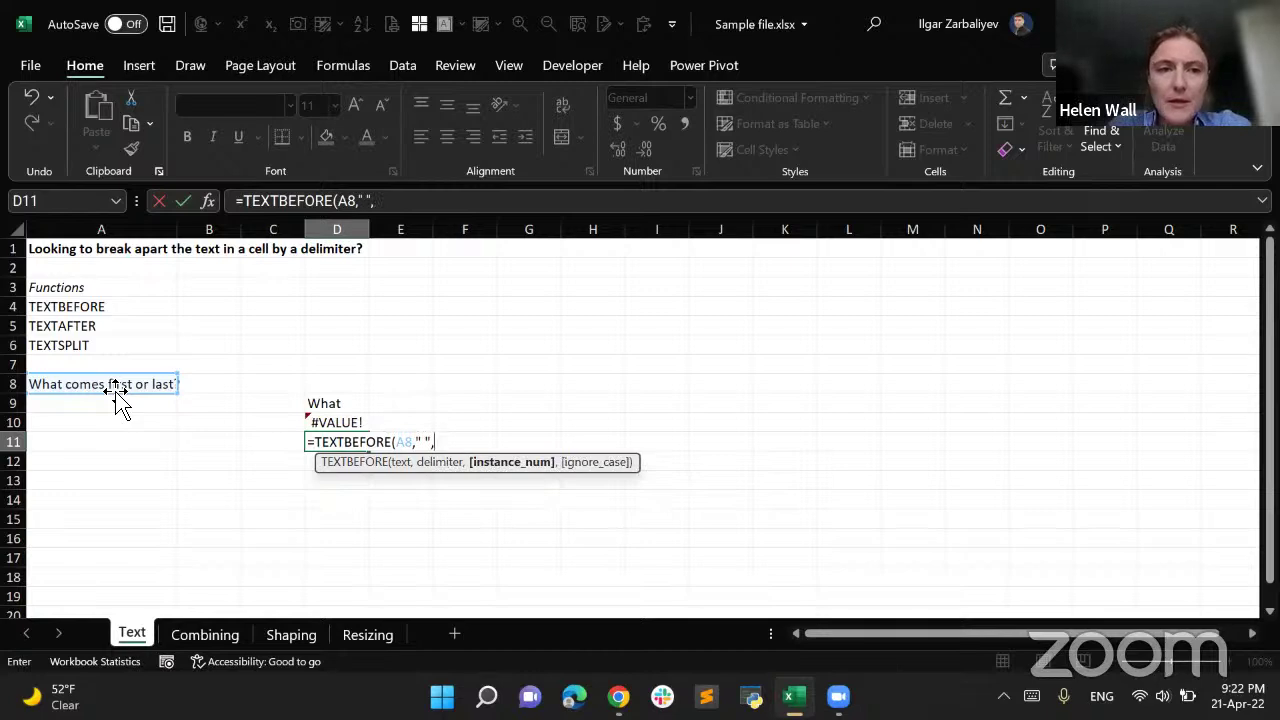
text(2)
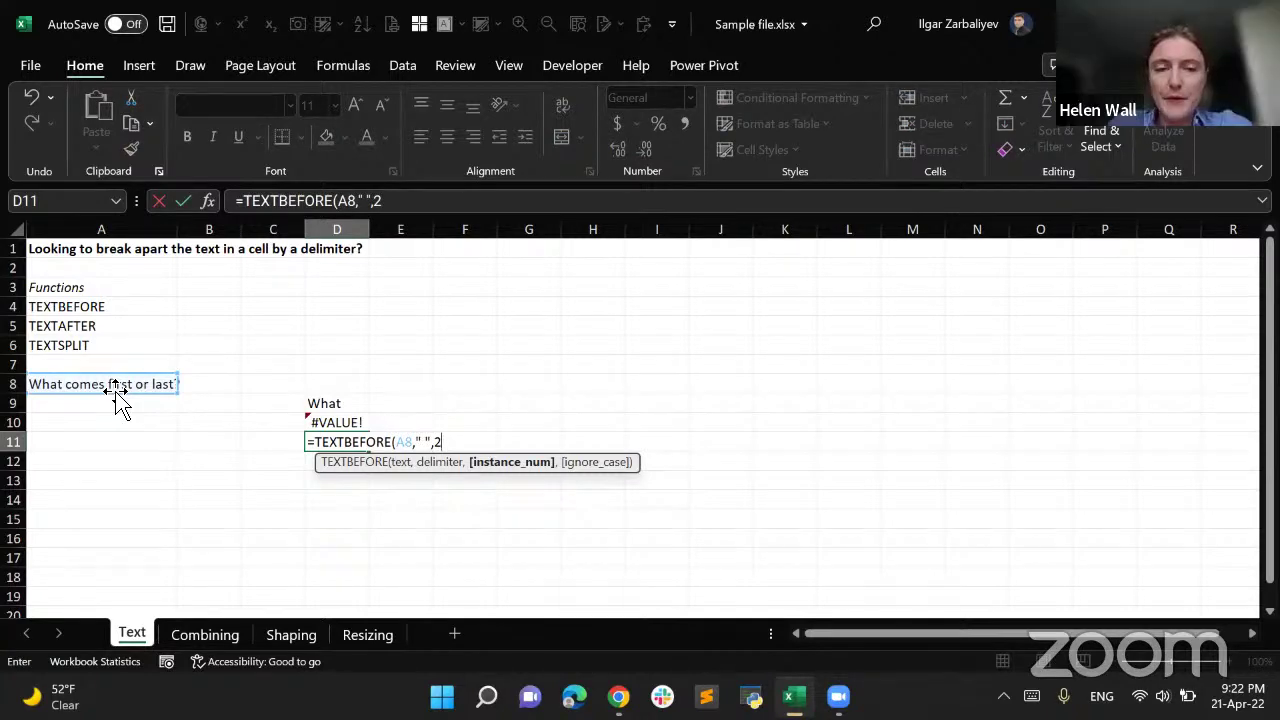
text())
key(Return)
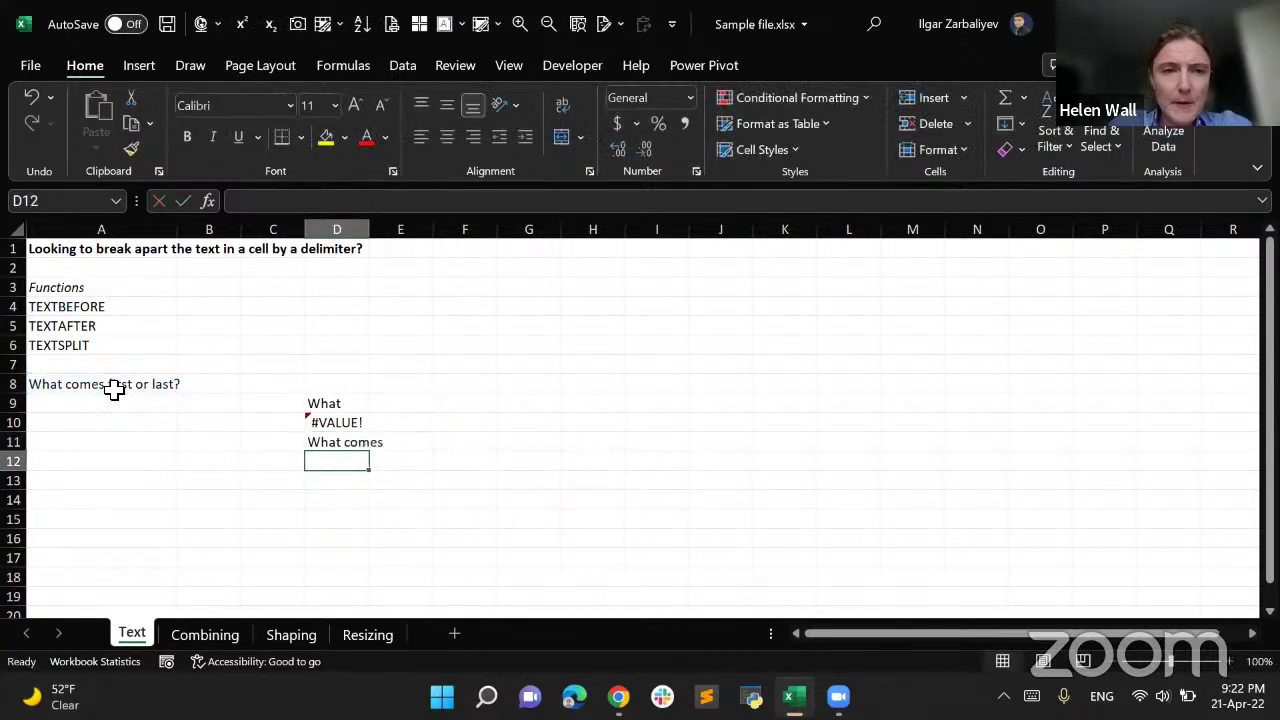
key(Up)
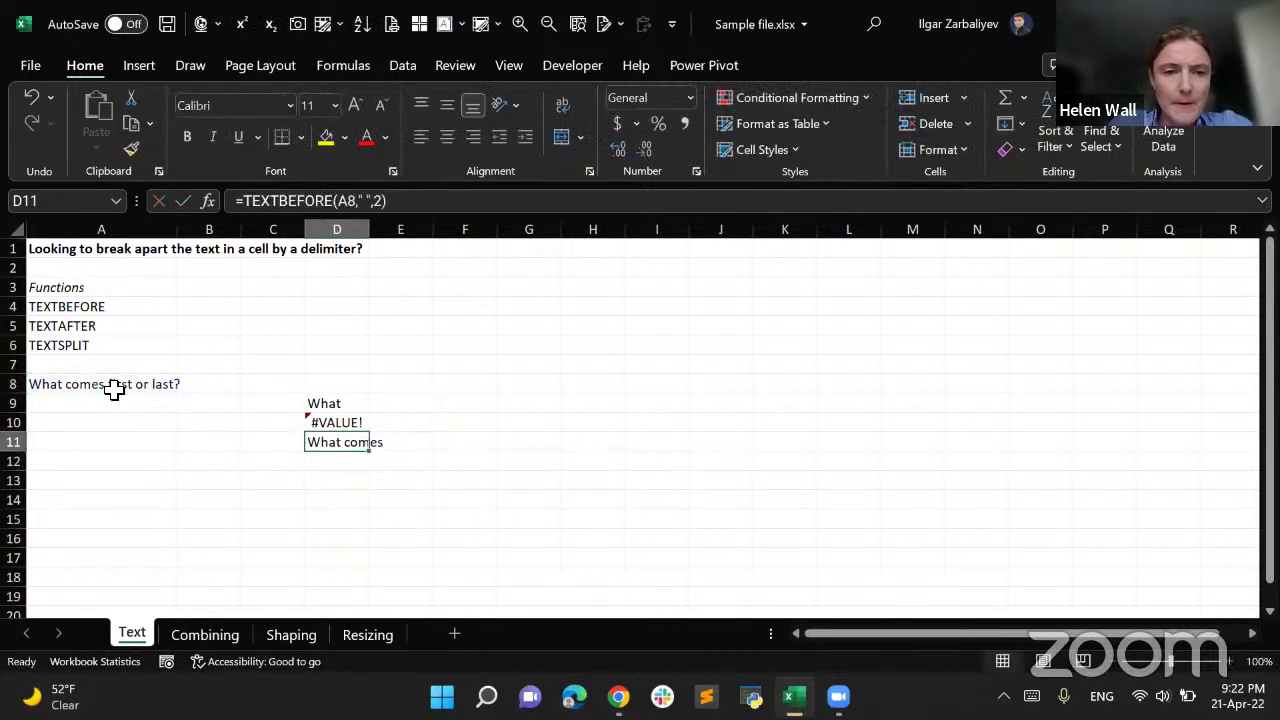
double_click(370, 236)
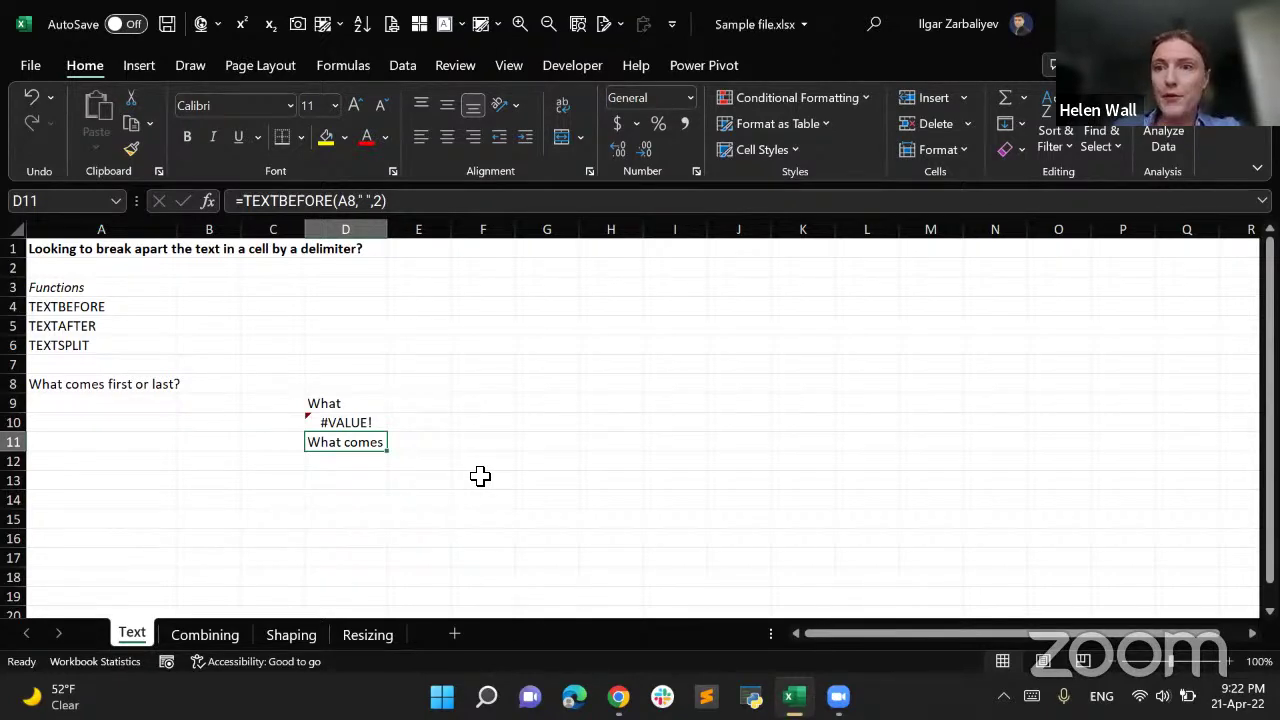
Begin a TEXTBEFORE formula in cell D12 with A8 as the text and a capital "F" as the delimiter
click(366, 463)
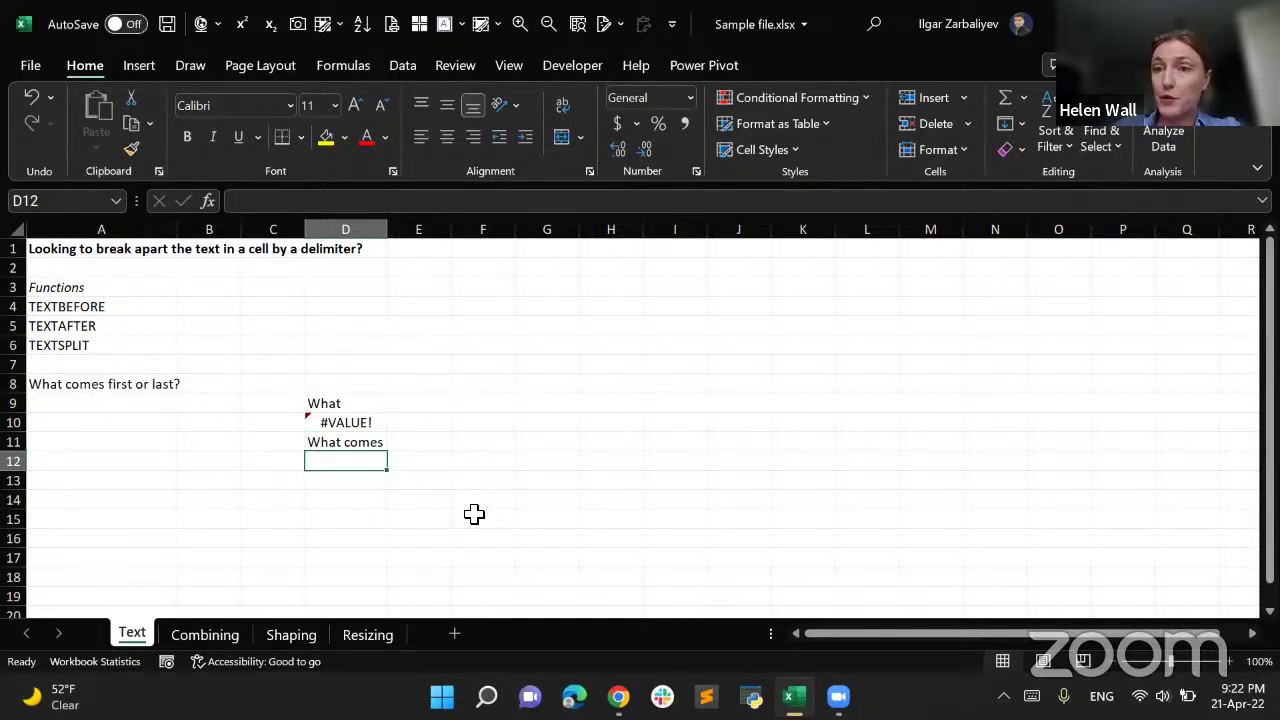
text(=text)
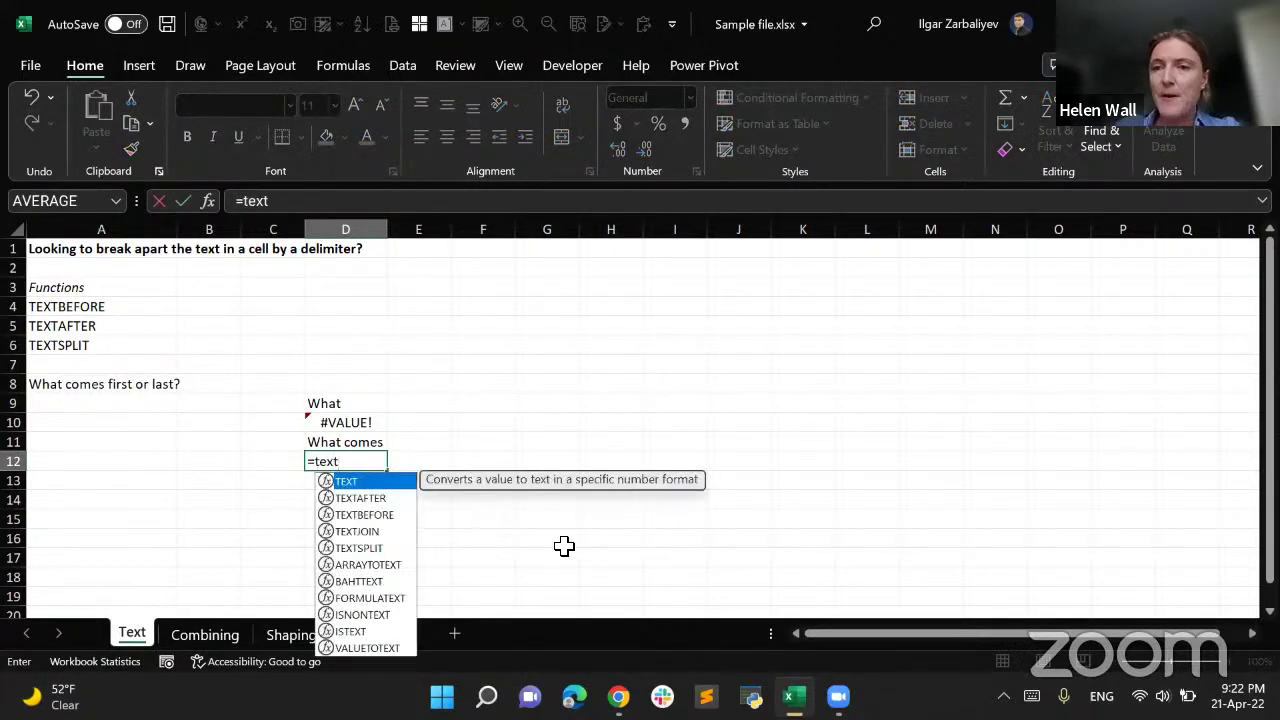
key(Down)
key(Down)
key(Tab)
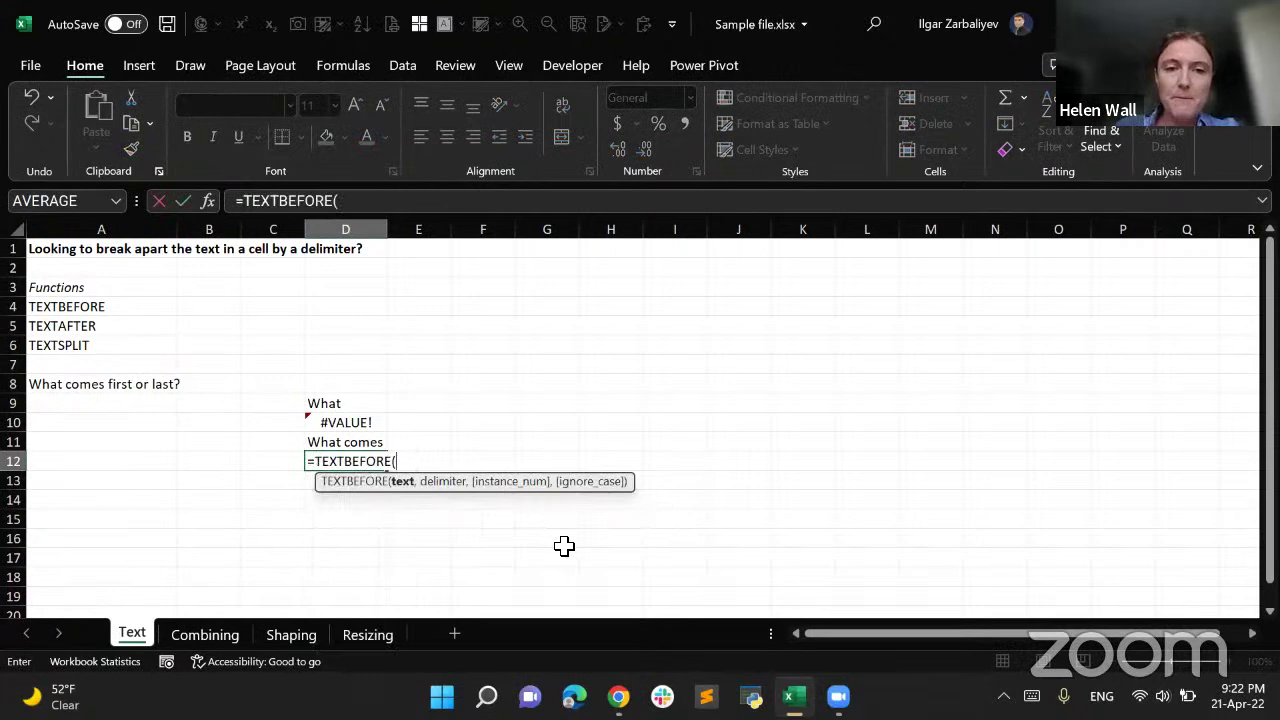
click(157, 389)
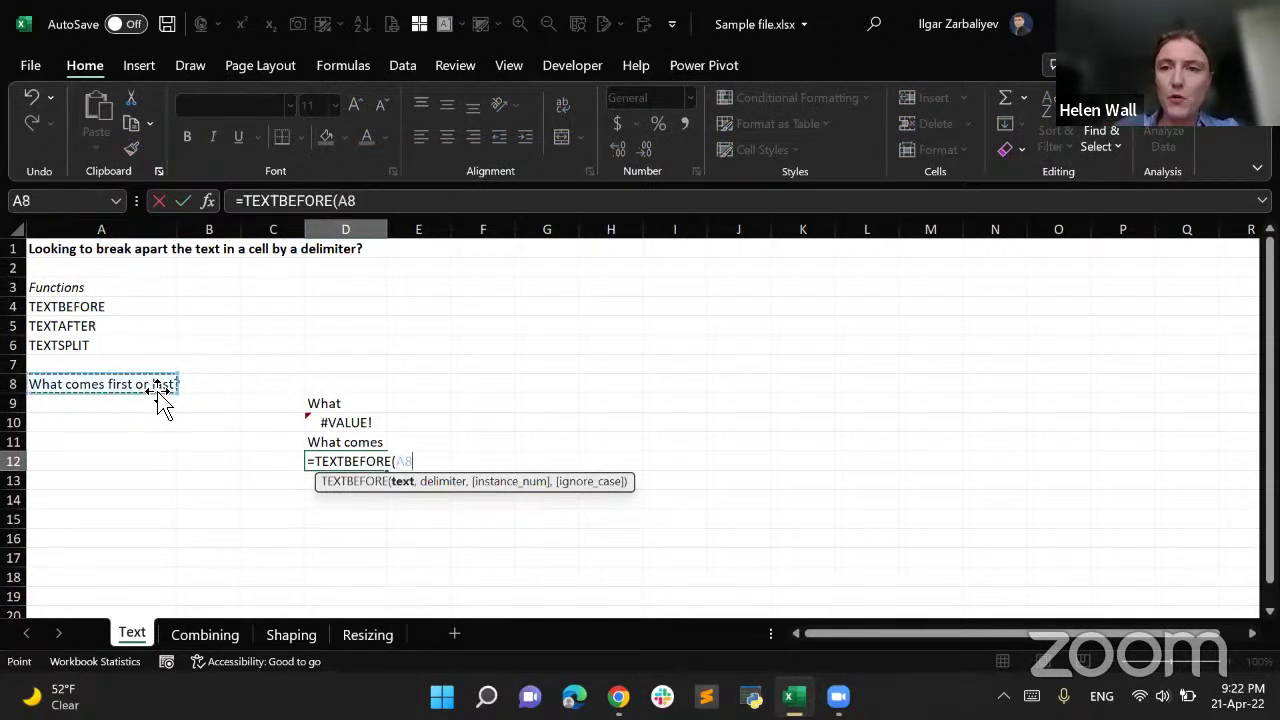
text(," ")
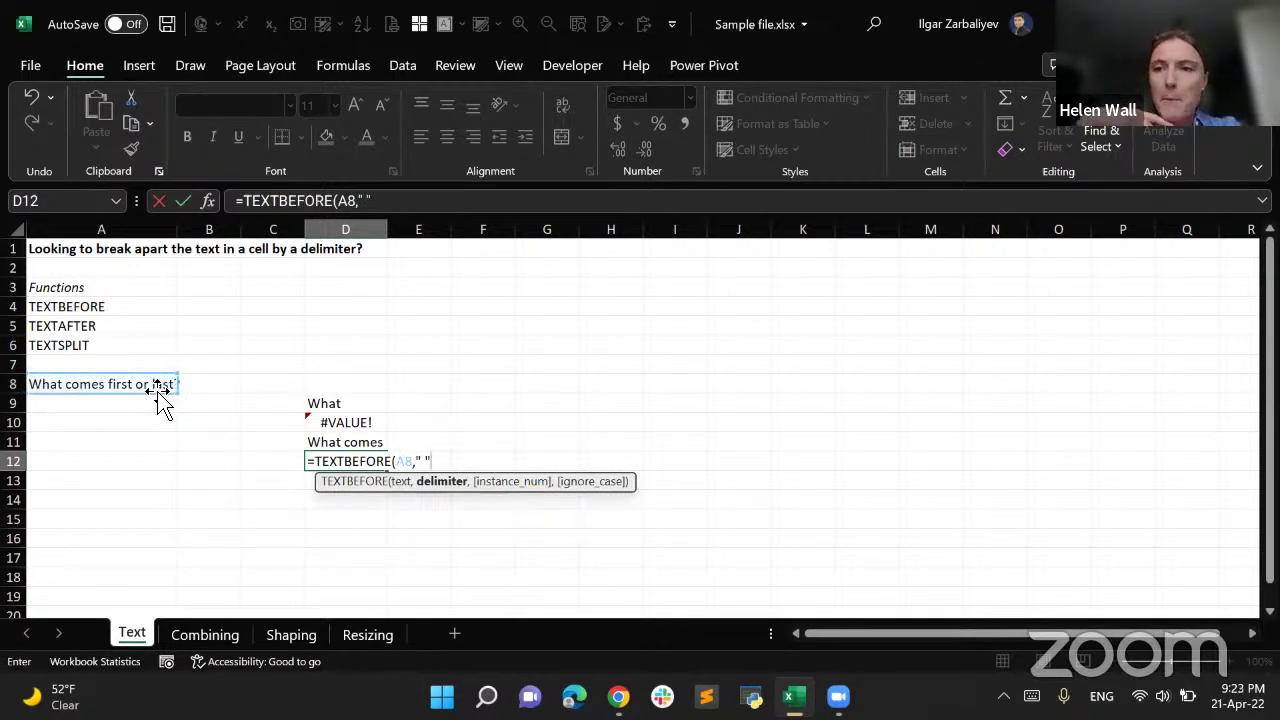
key(BackSpace)
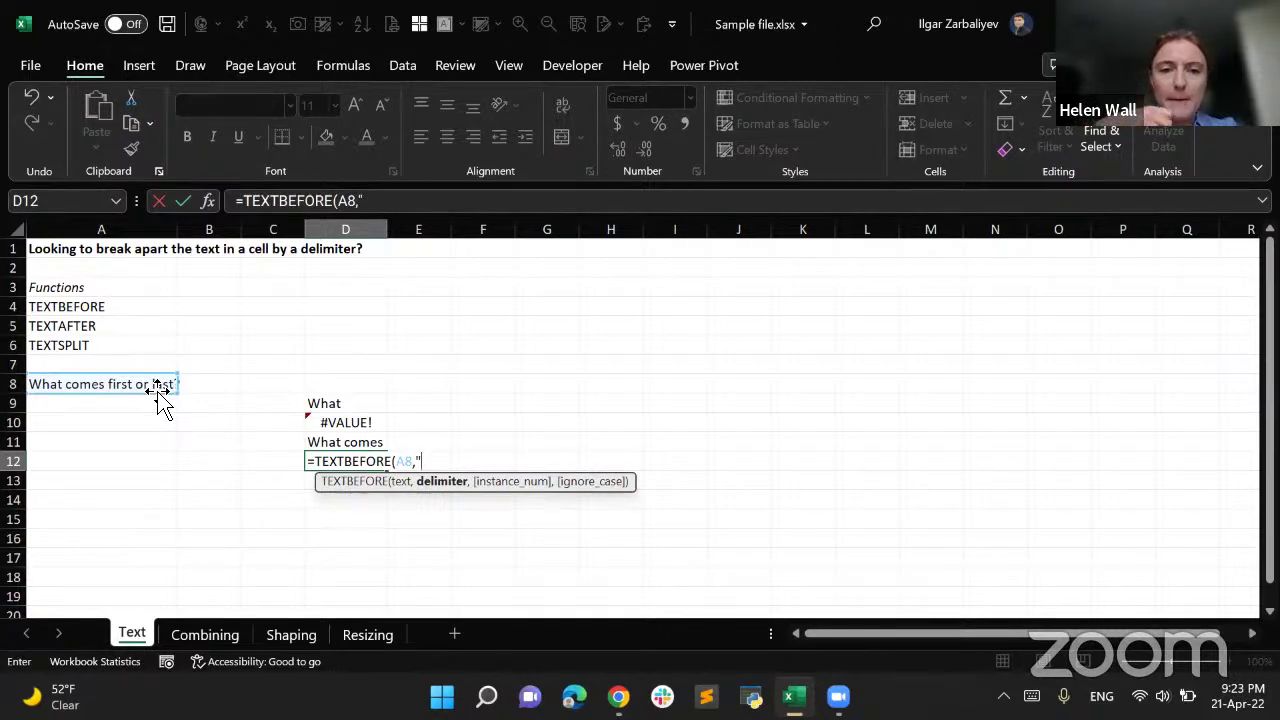
text(F)
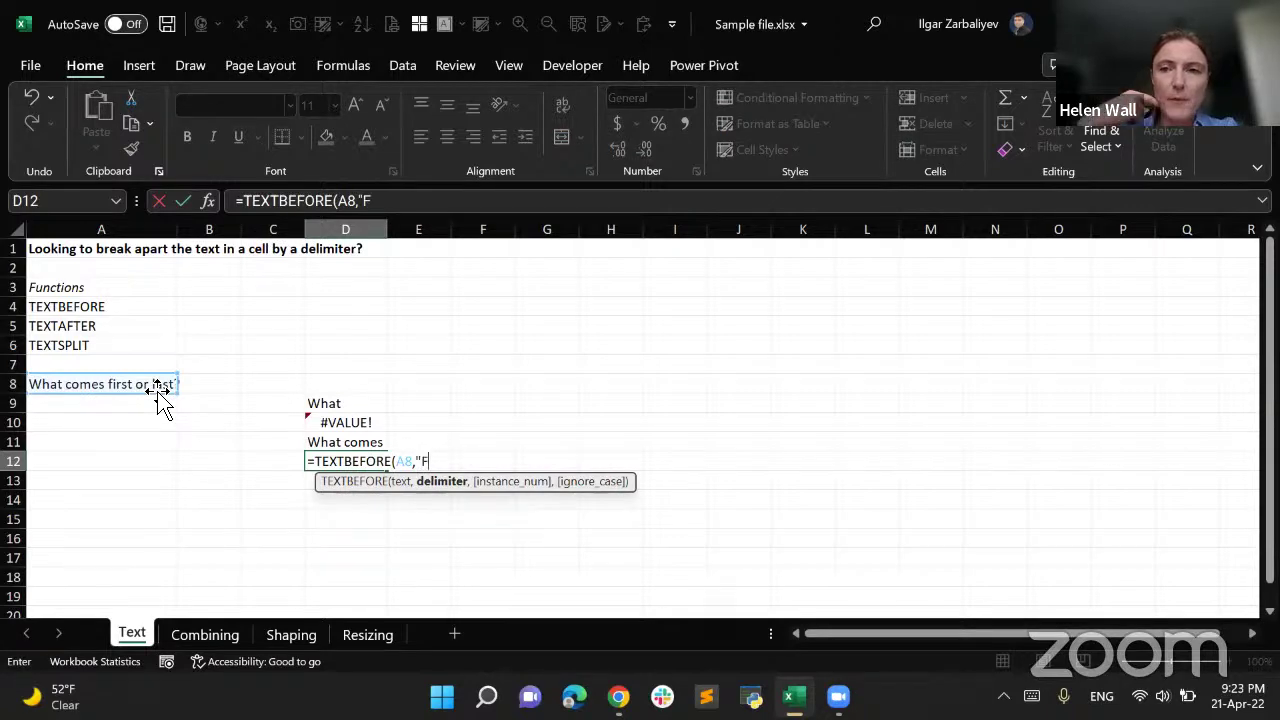
text(")
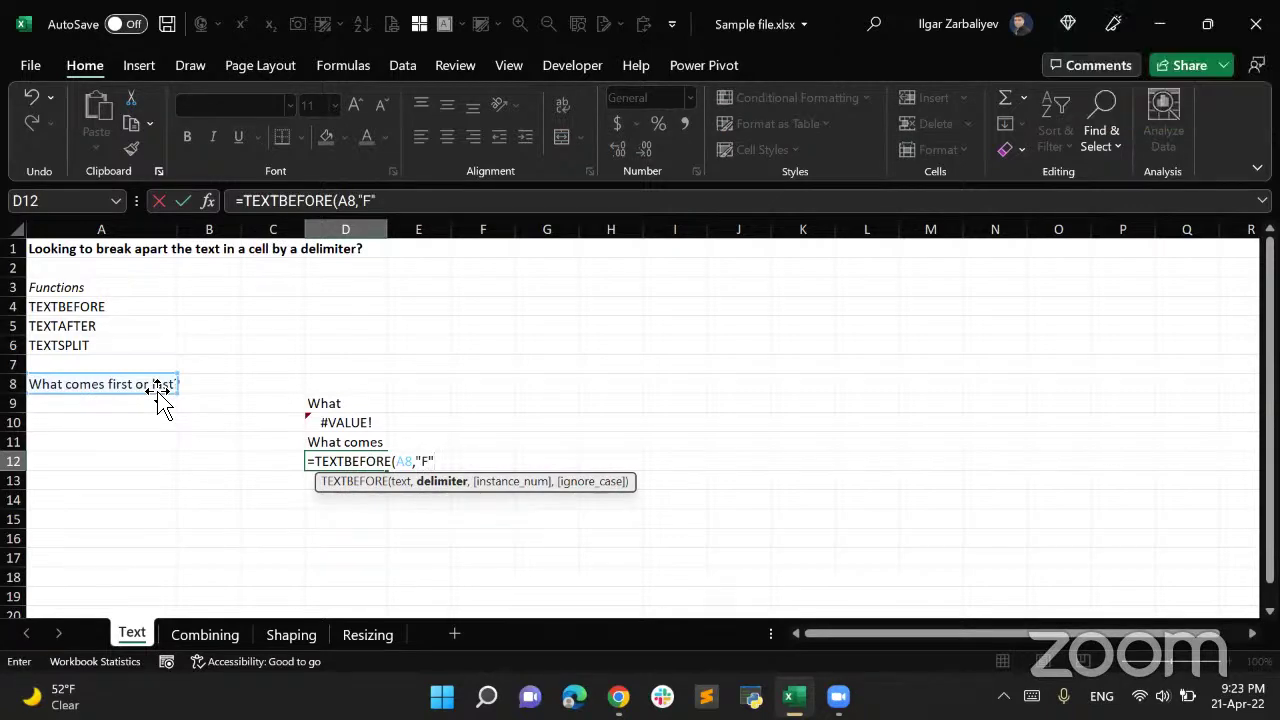
Complete the D12 formula with instance number 1 and the case-insensitive option TRUE, and widen column D slightly
text(,)
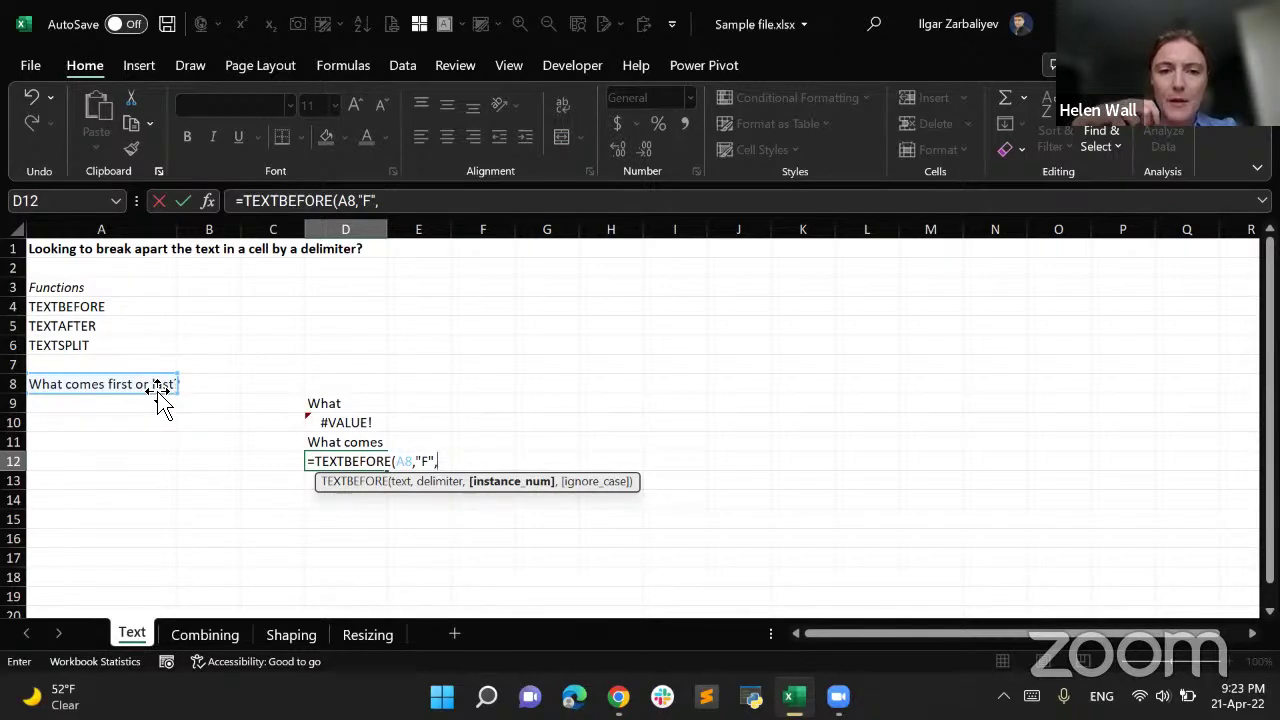
text(1,)
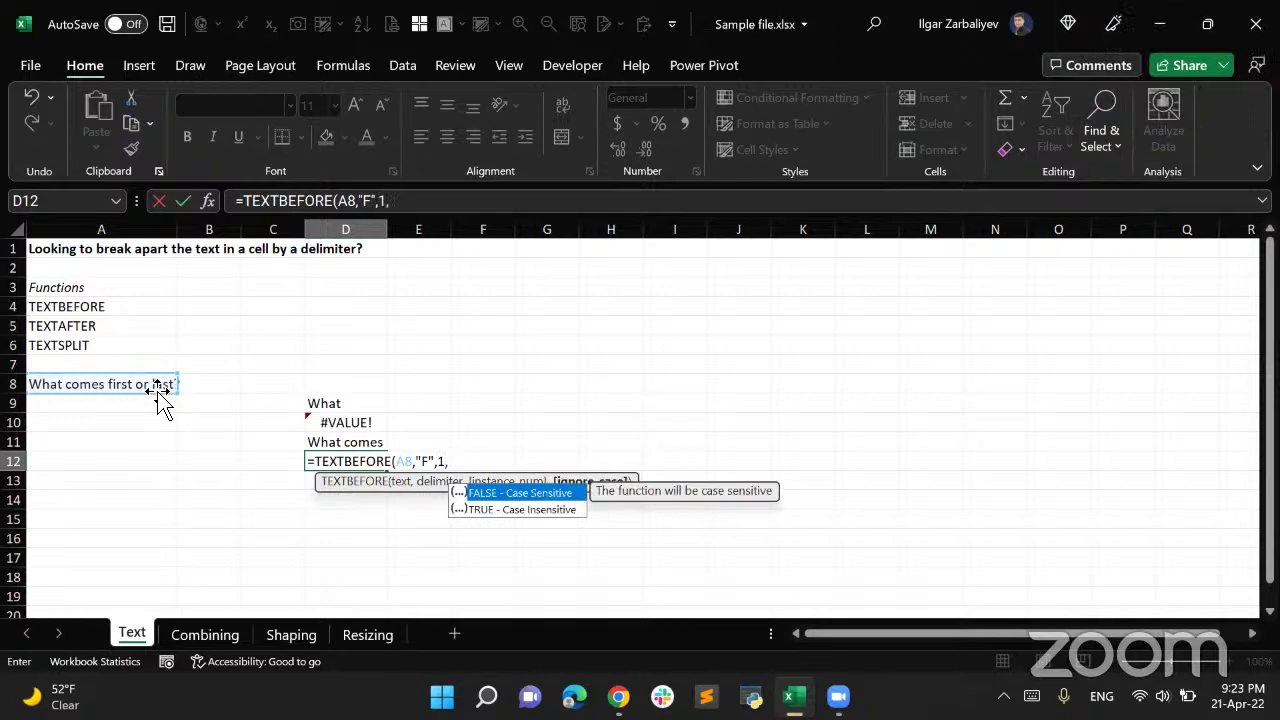
key(Down)
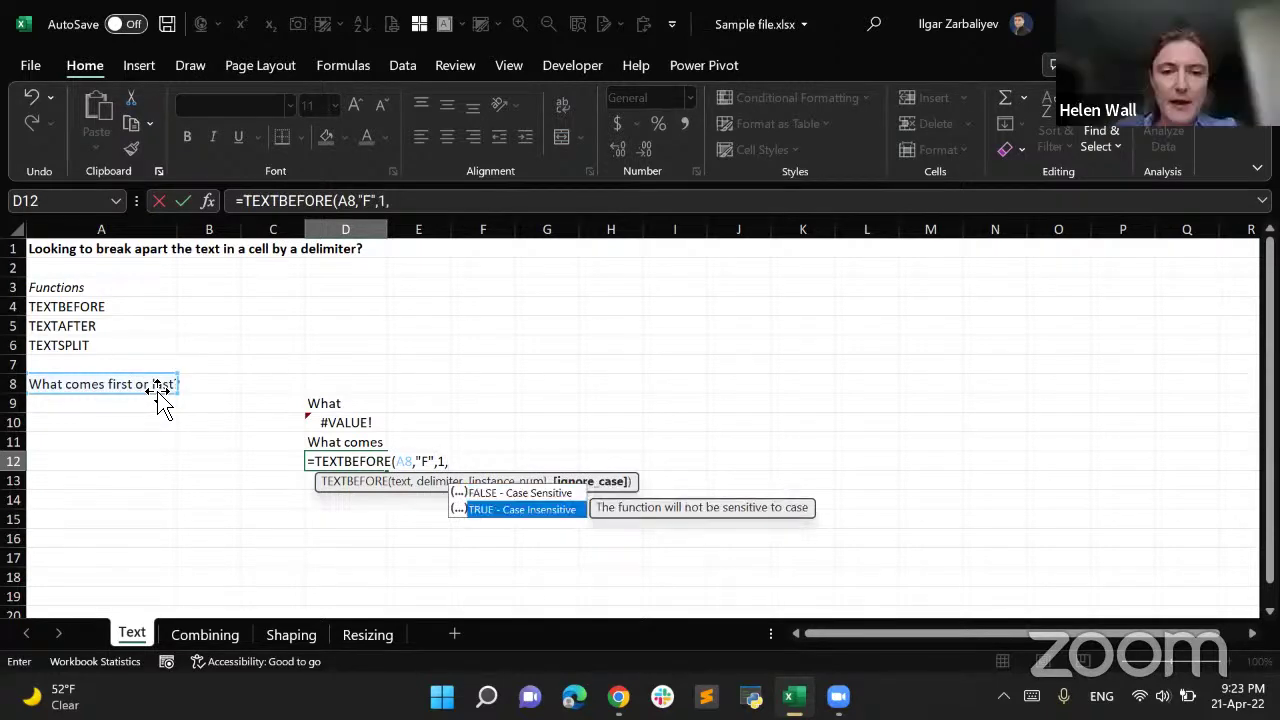
key(Tab)
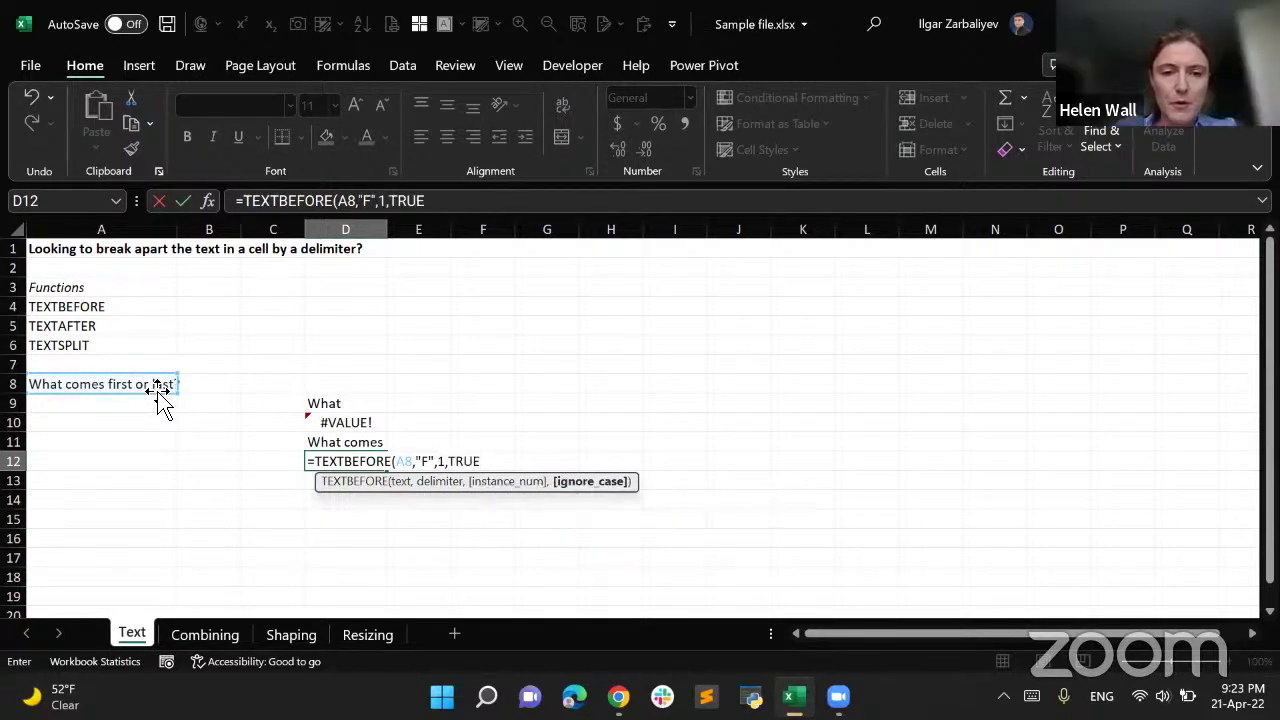
text())
key(Return)
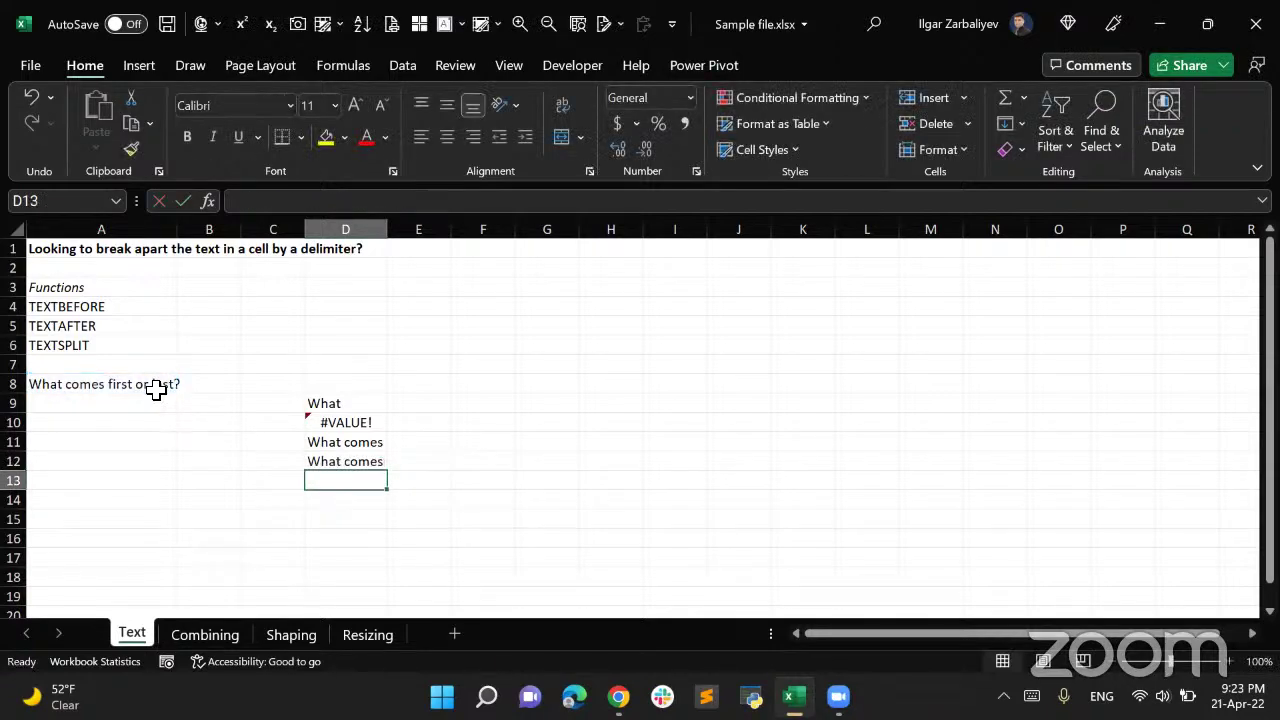
key(Up)
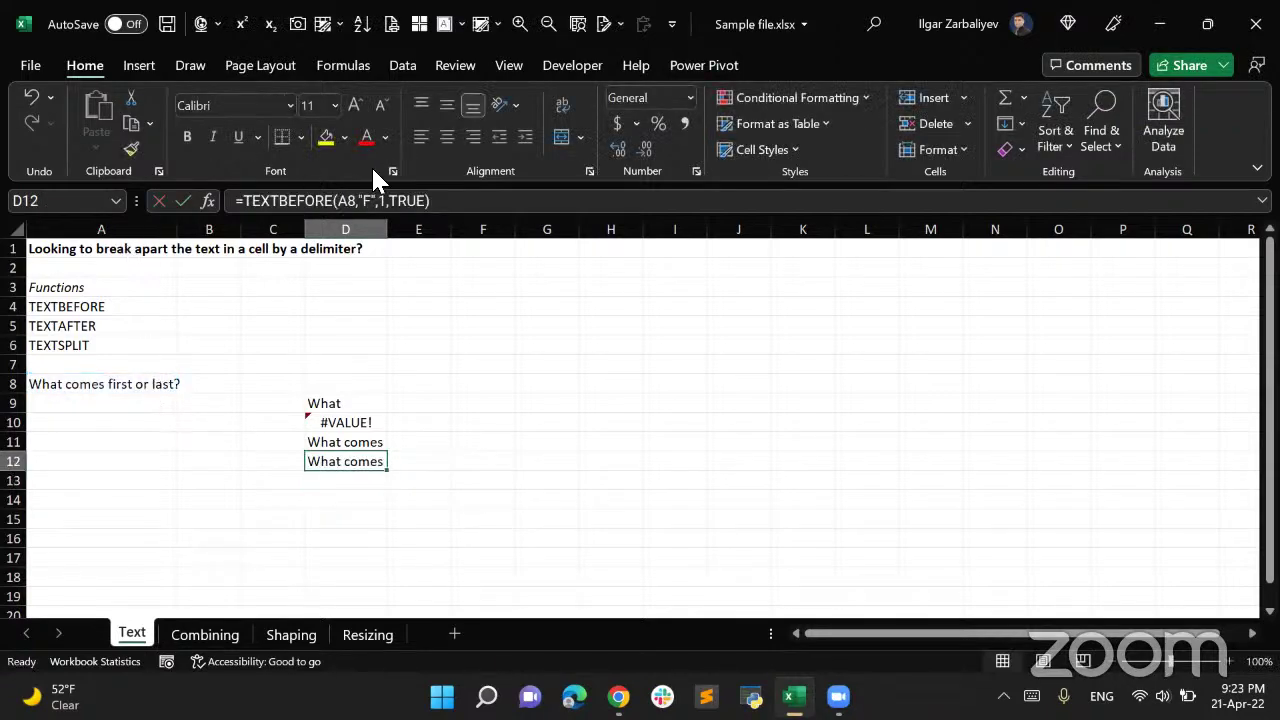
double_click(386, 236)
drag(386, 236, 389, 236)
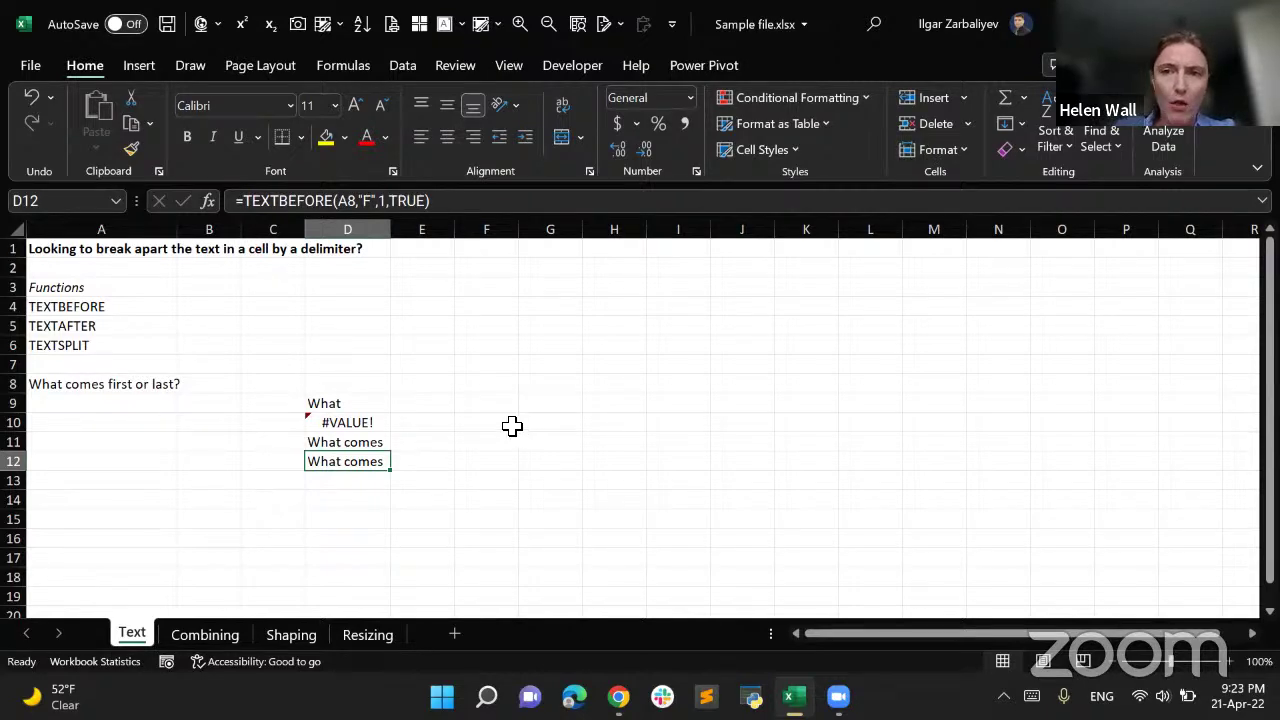
Change the delimiter in the D12 formula to "L" and widen column D to fit the extracted text
click(382, 203)
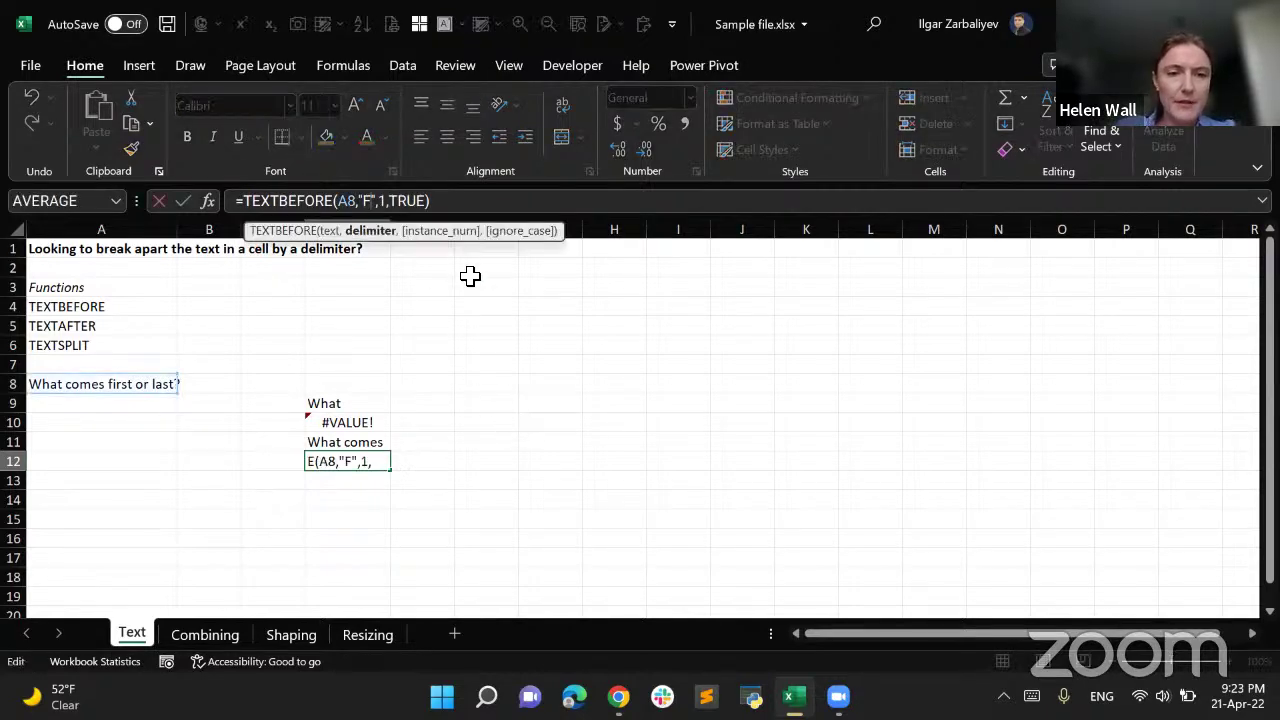
key(BackSpace)
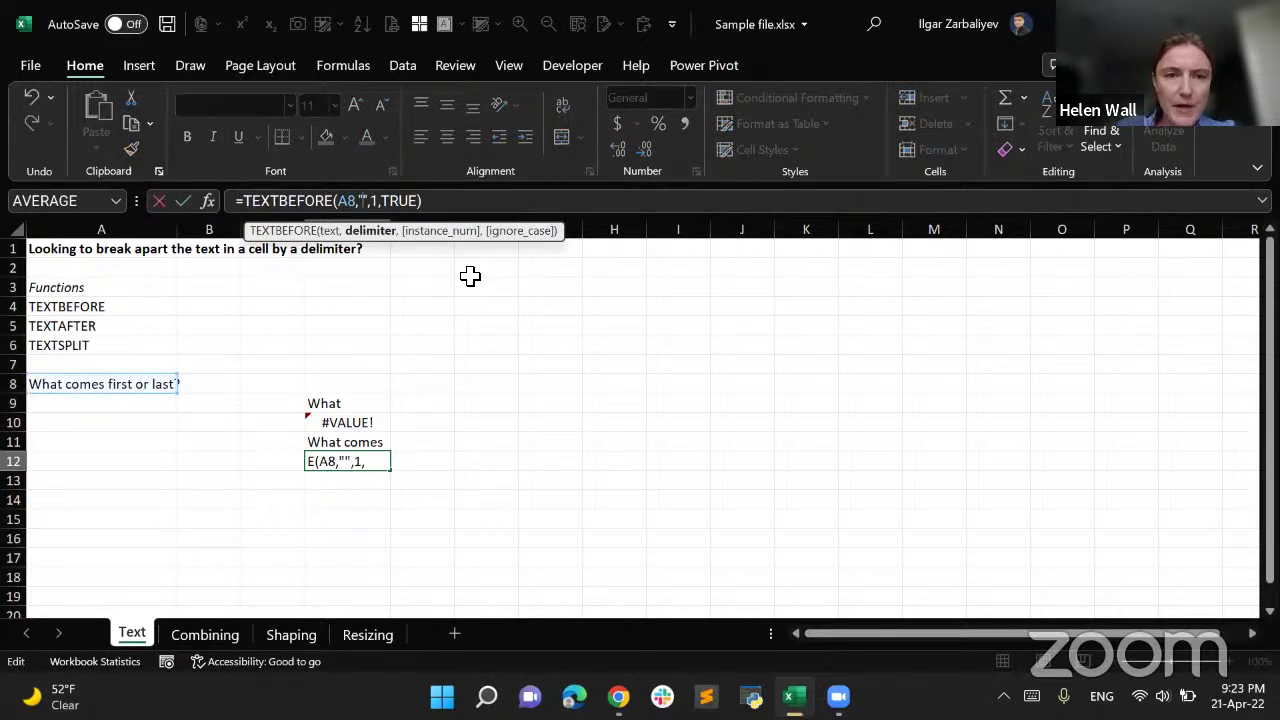
text(L)
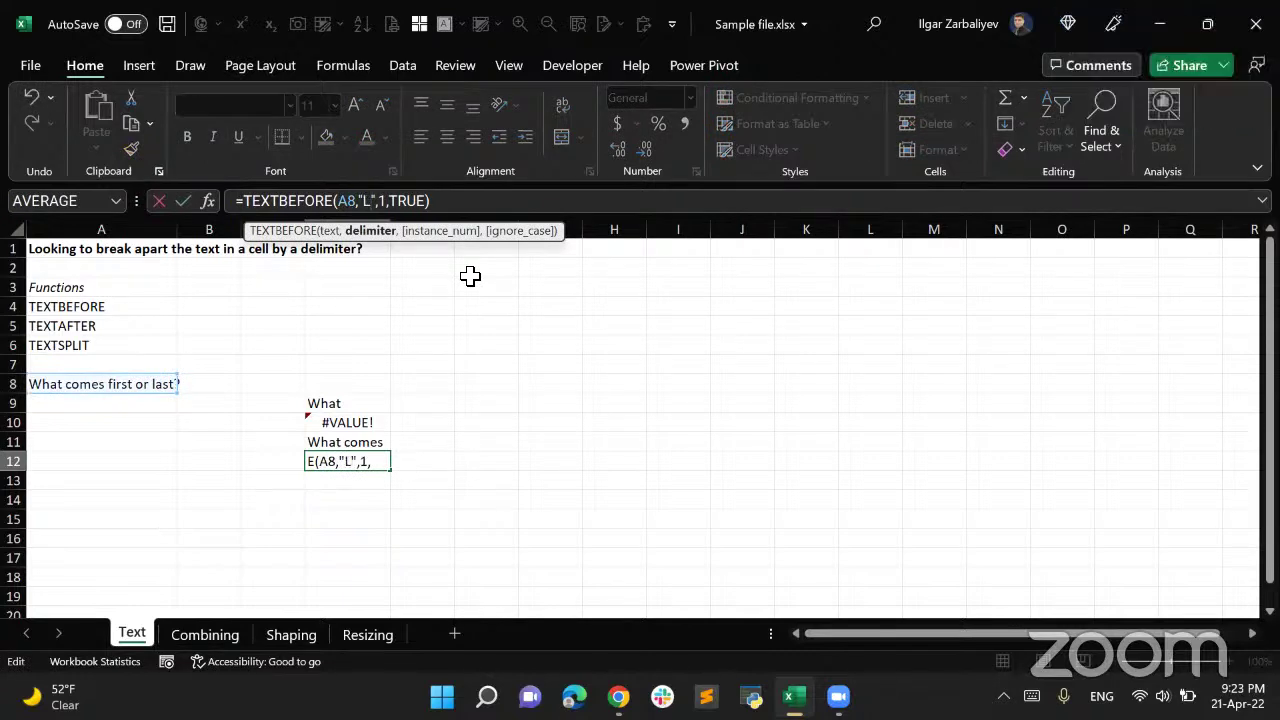
key(Return)
key(Up)
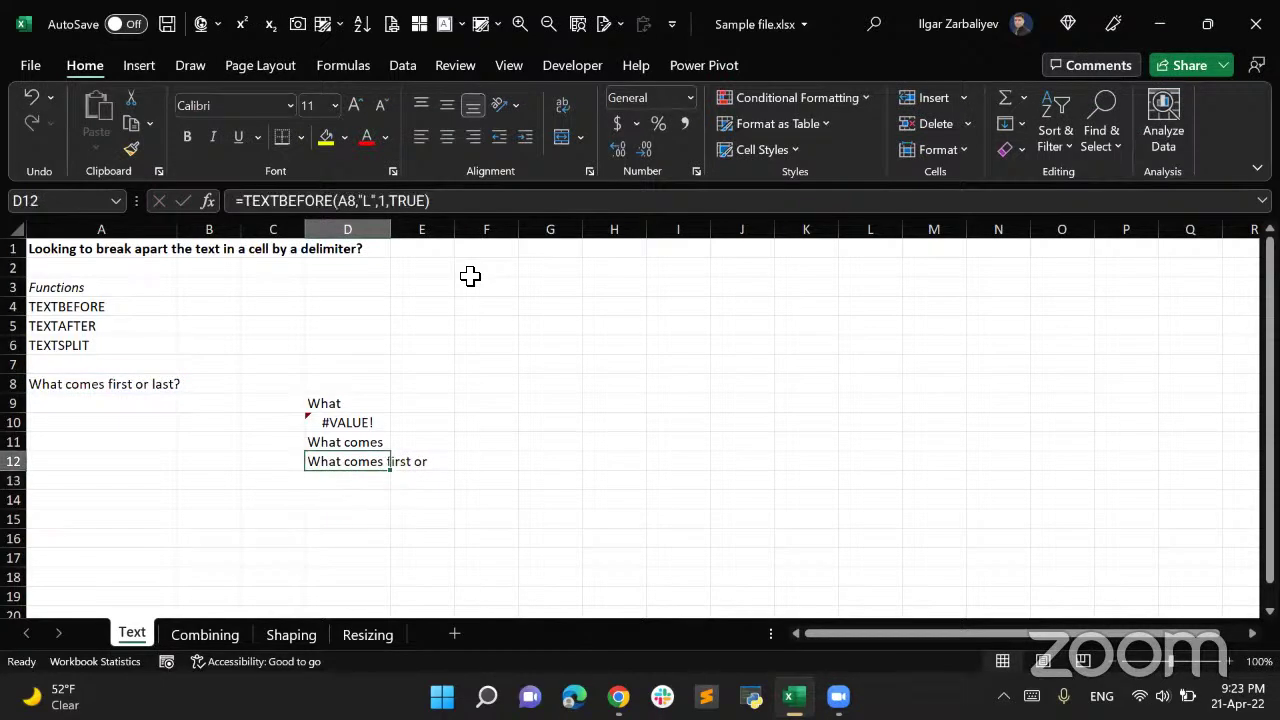
drag(391, 229, 436, 229)
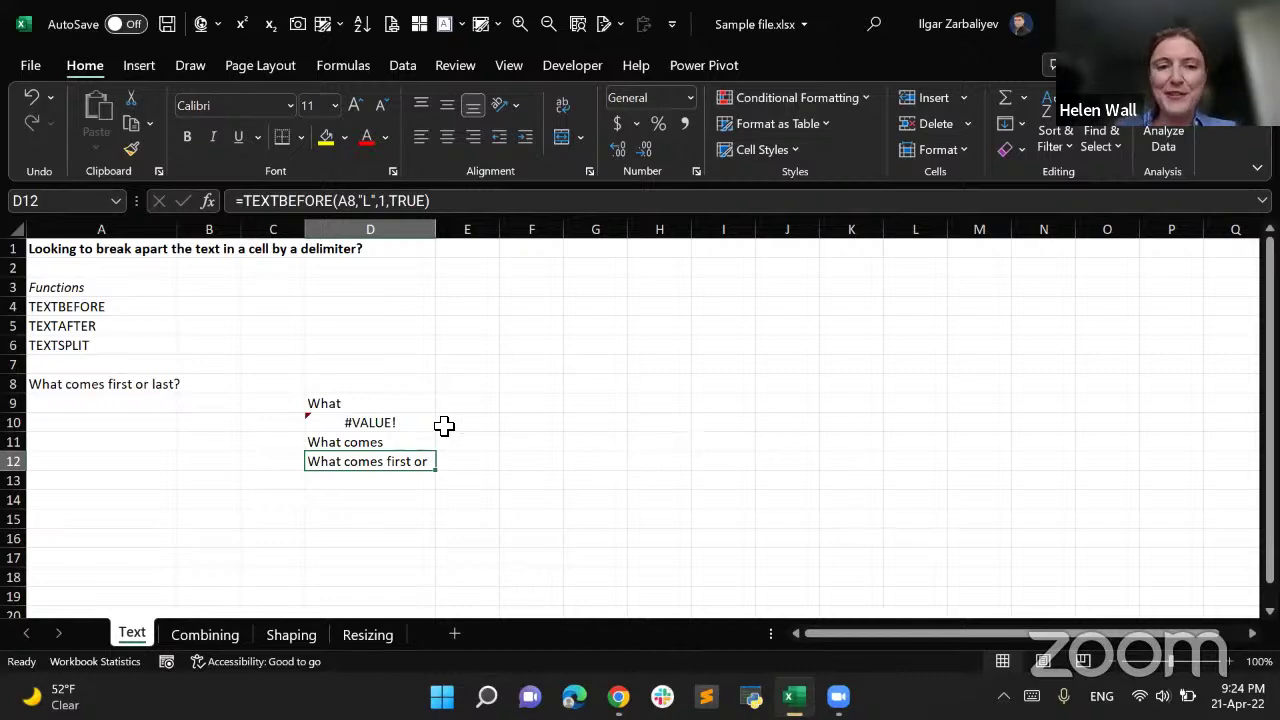
Enter the heading TEXTAFTER in cell F8
click(406, 405)
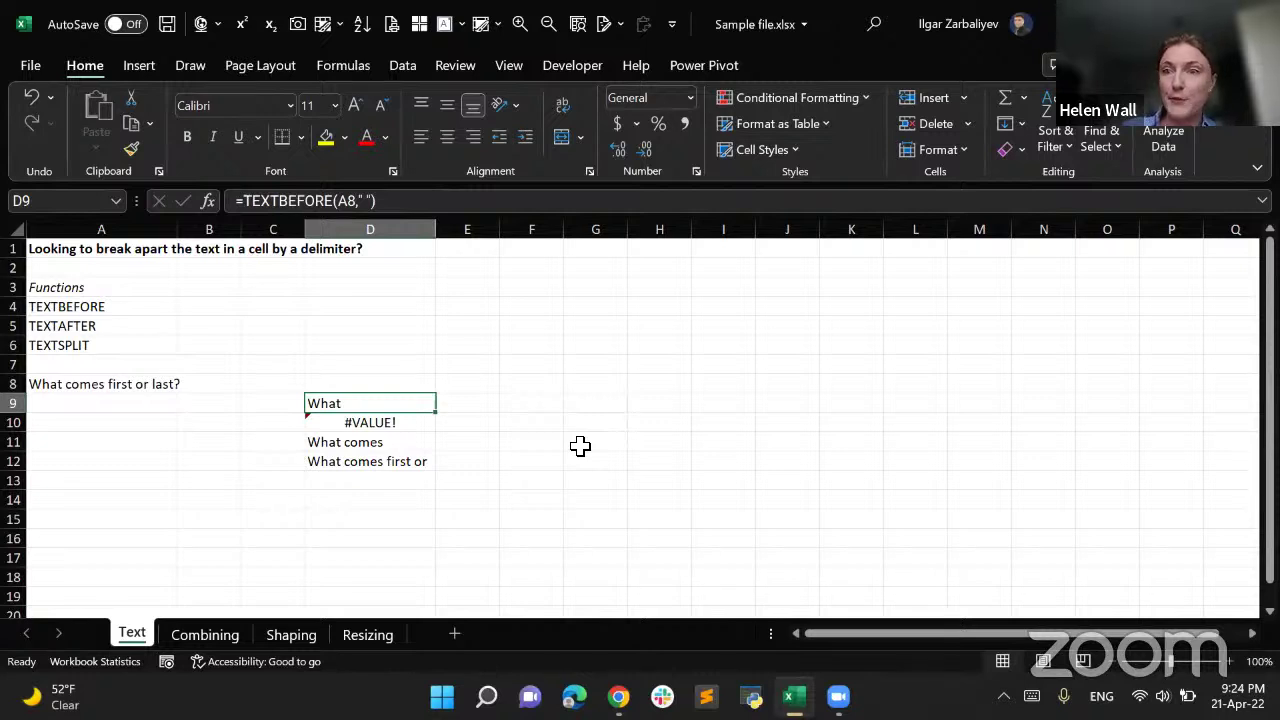
click(536, 403)
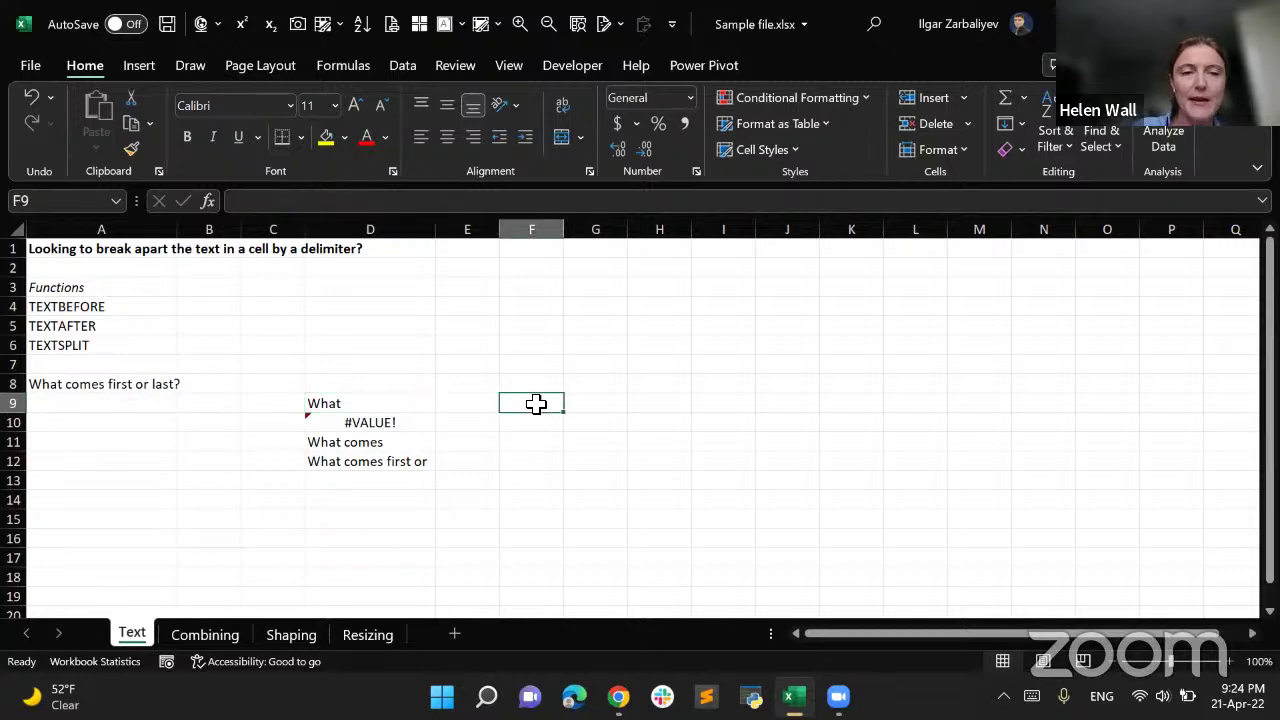
click(532, 382)
text(T)
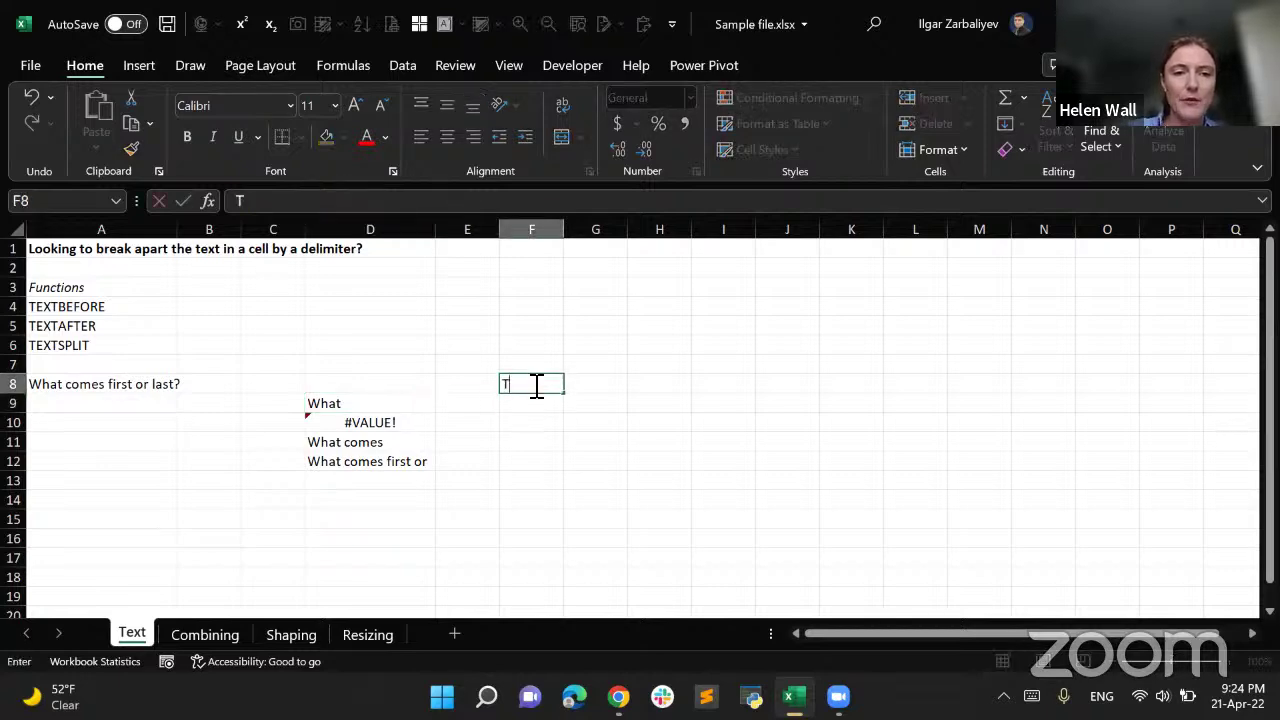
text(EXTAFTER)
key(Return)
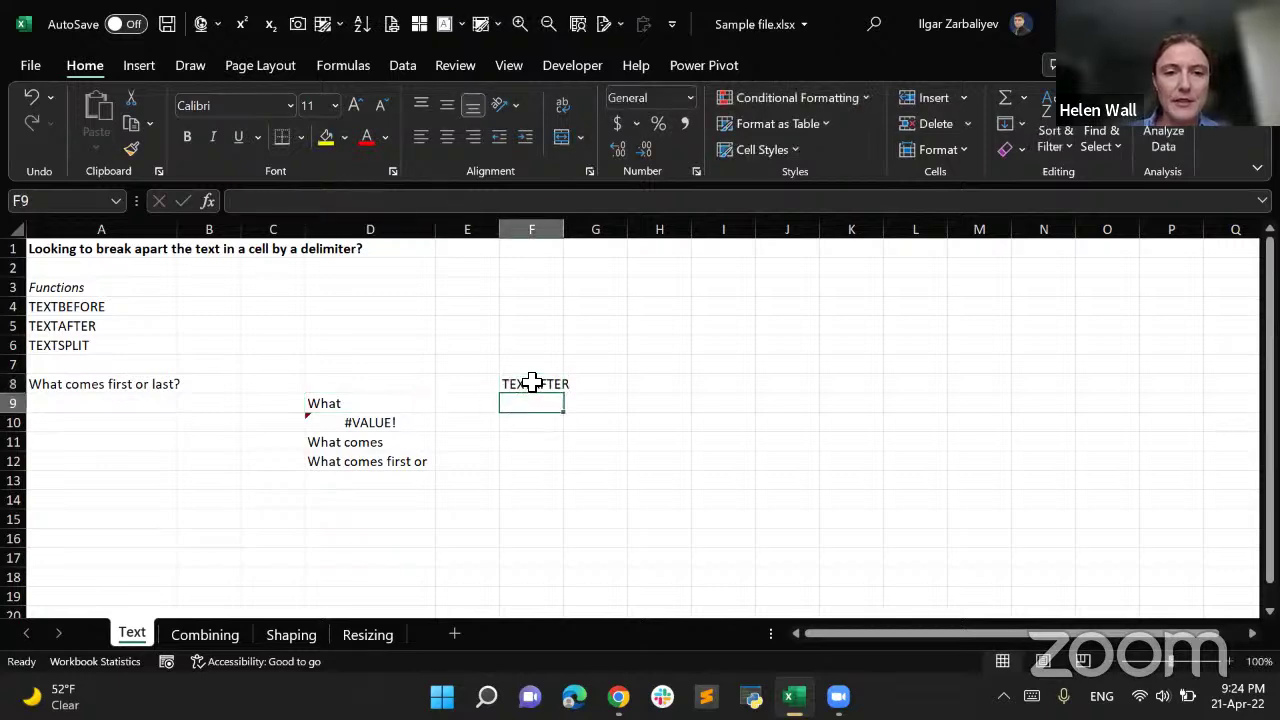
Enter the heading TEXTBEFORE in cell D8 above the existing results
key(Left)
key(Left)
key(Left)
key(Up)
key(Right)
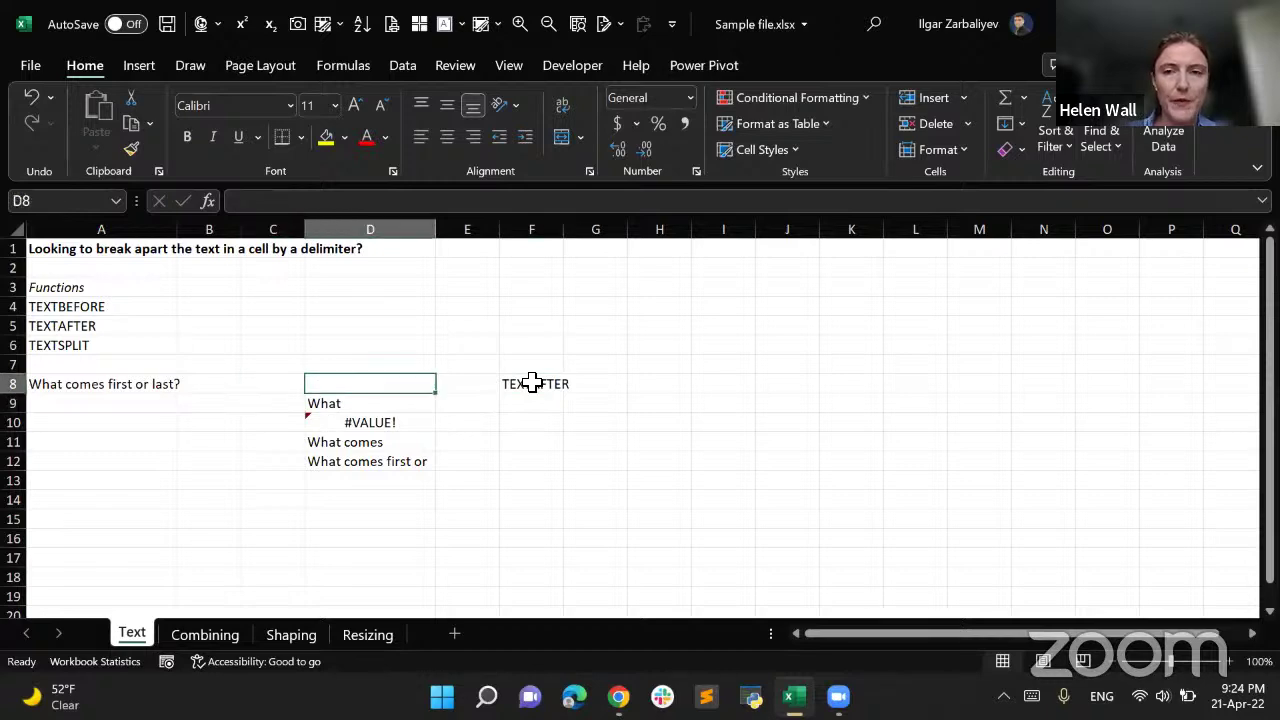
text(TEXTBEFORE)
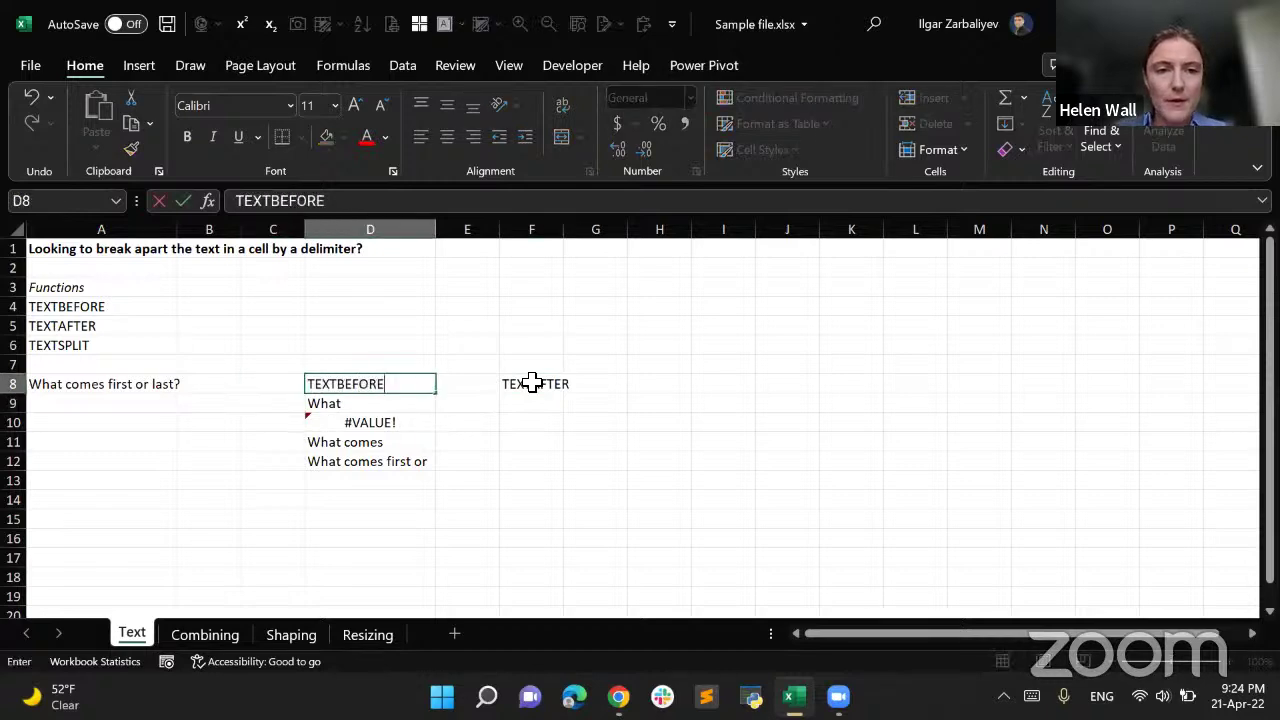
click(532, 383)
Enter a TEXTAFTER formula in cell F9 with A8 as the text and a space as the delimiter
key(Right)
key(Down)
key(Left)
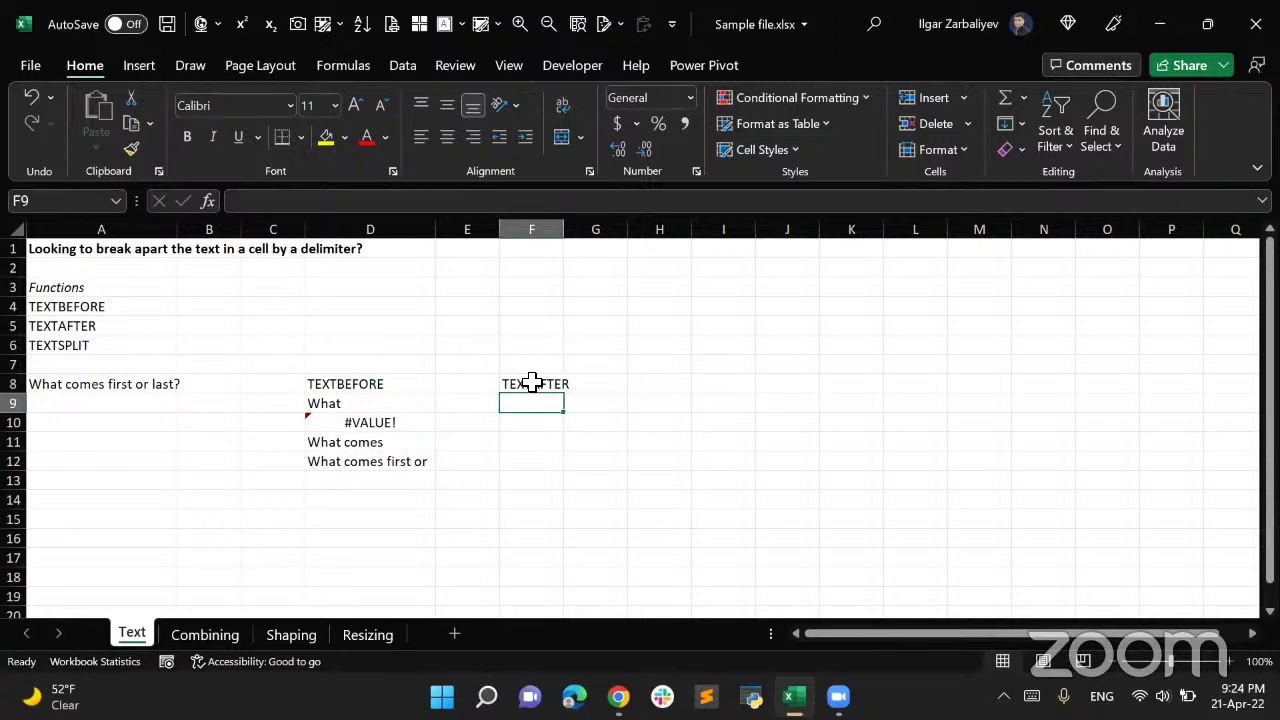
text(=tex)
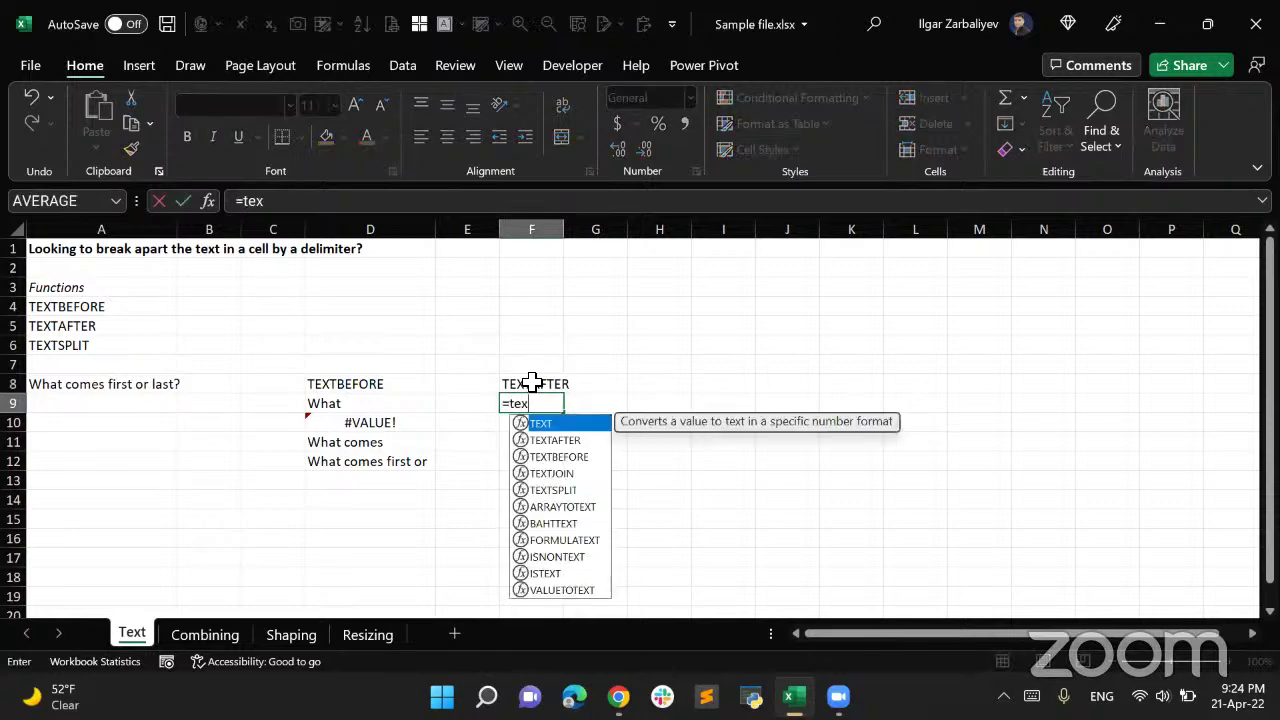
key(Down)
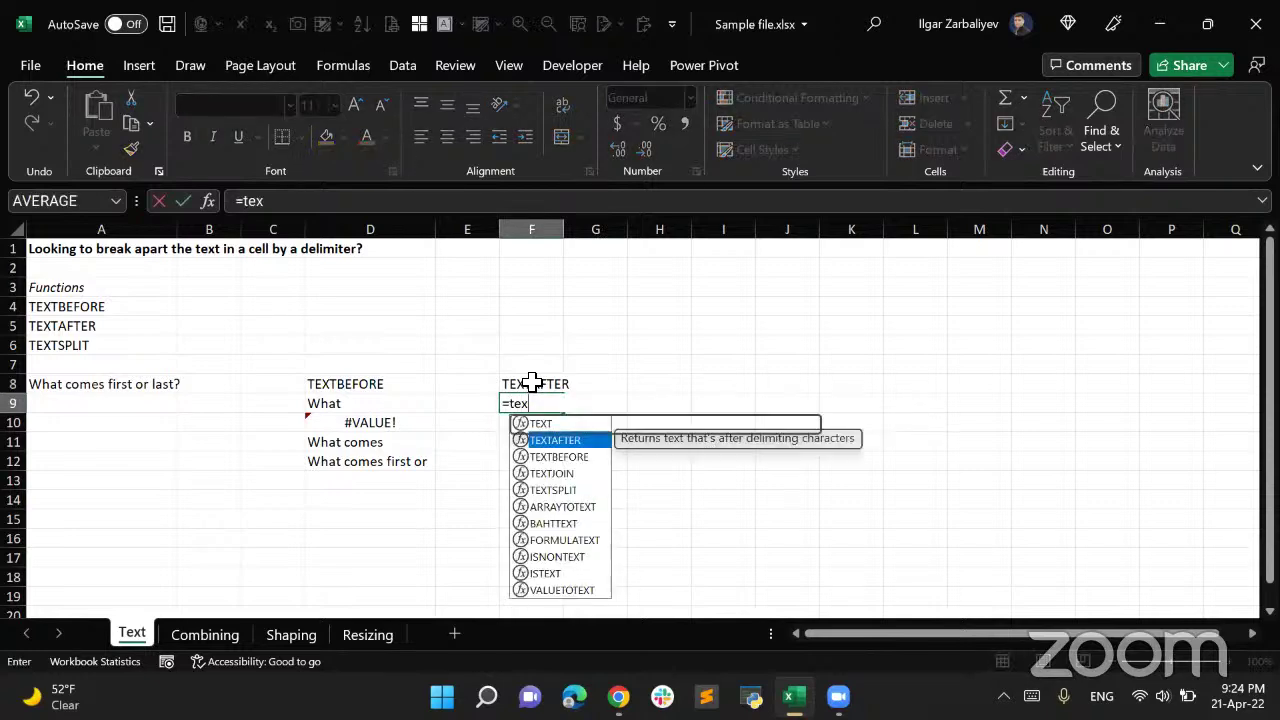
key(Tab)
click(106, 381)
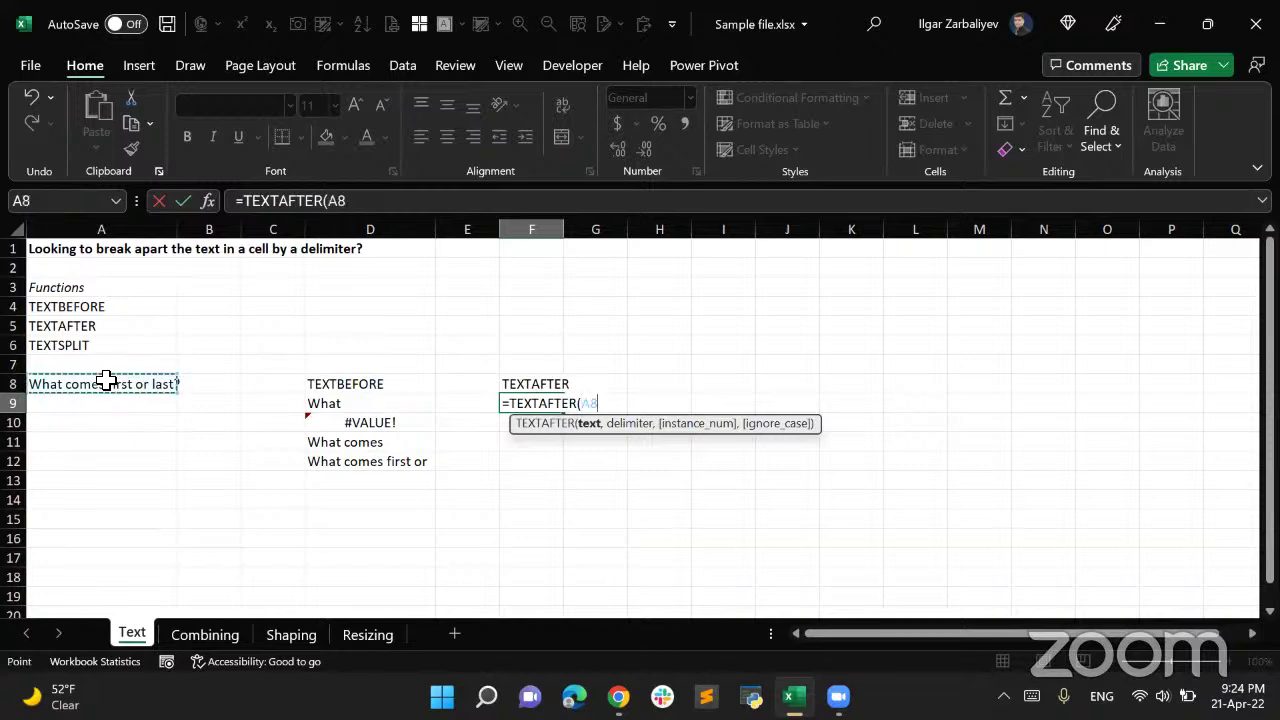
text(,)
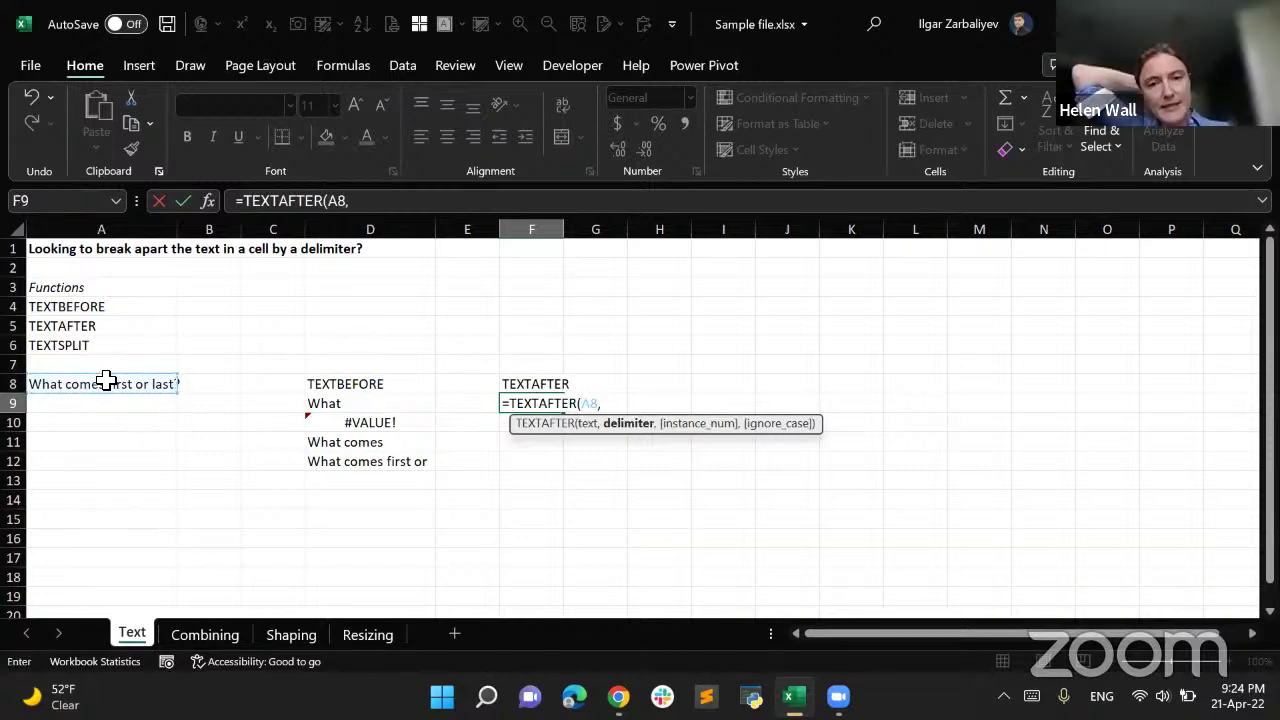
text(" " )
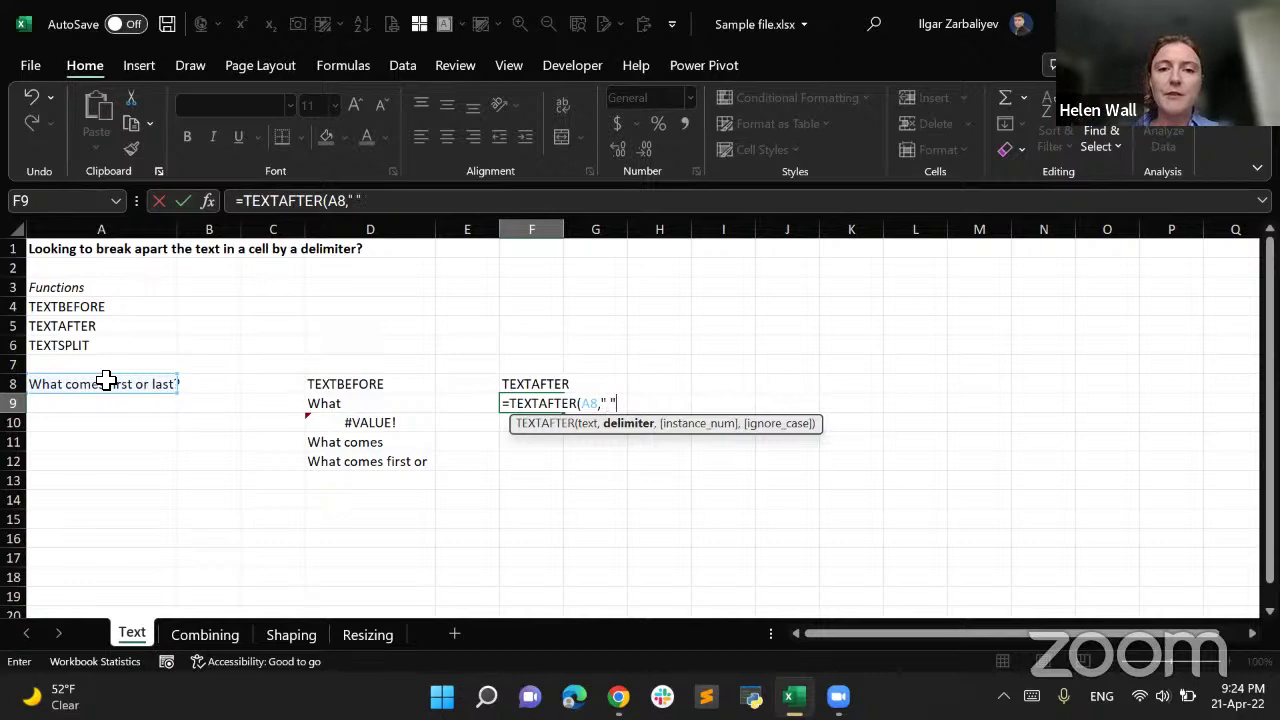
text("))
key(Return)
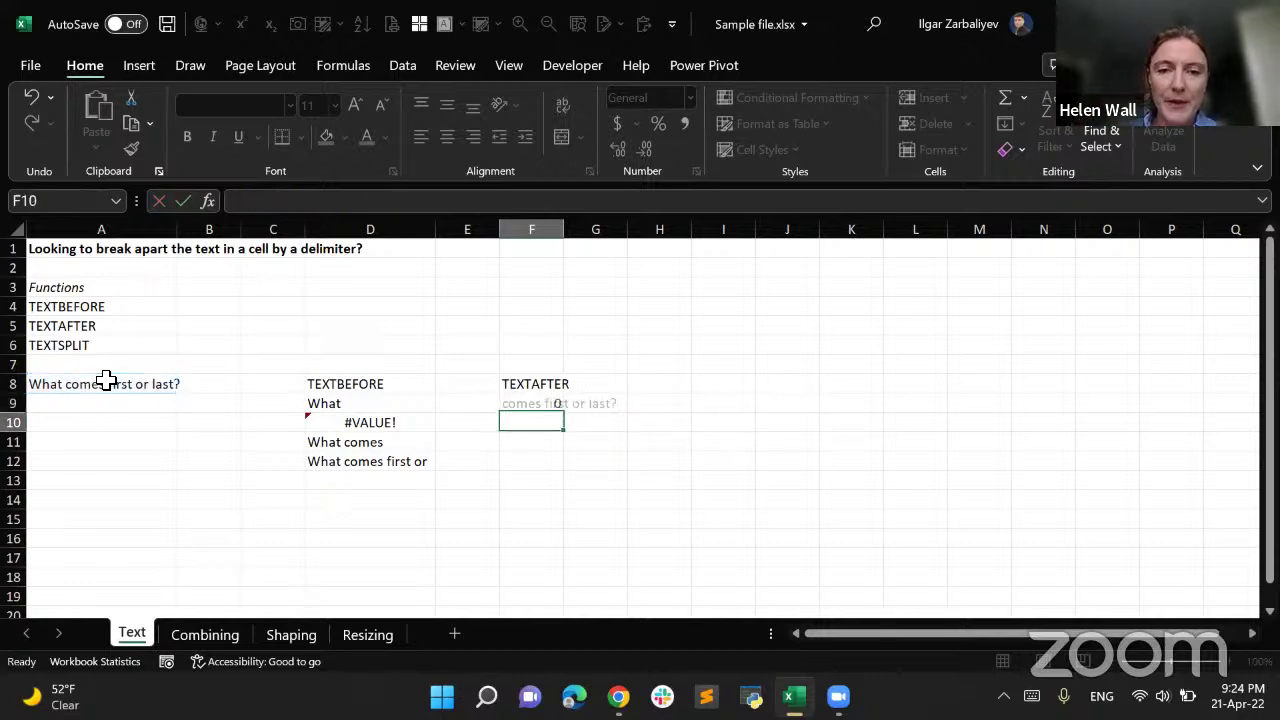
Widen column F to fit the text extracted in F9
key(Up)
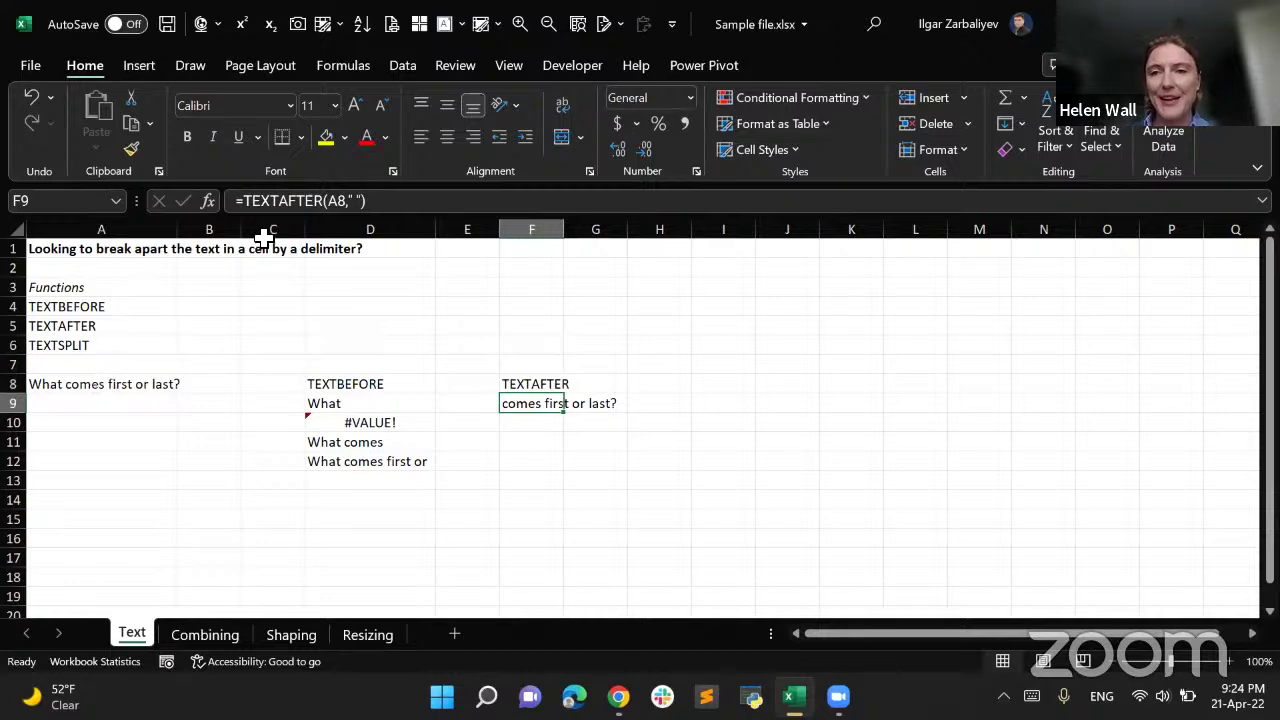
drag(573, 235, 623, 235)
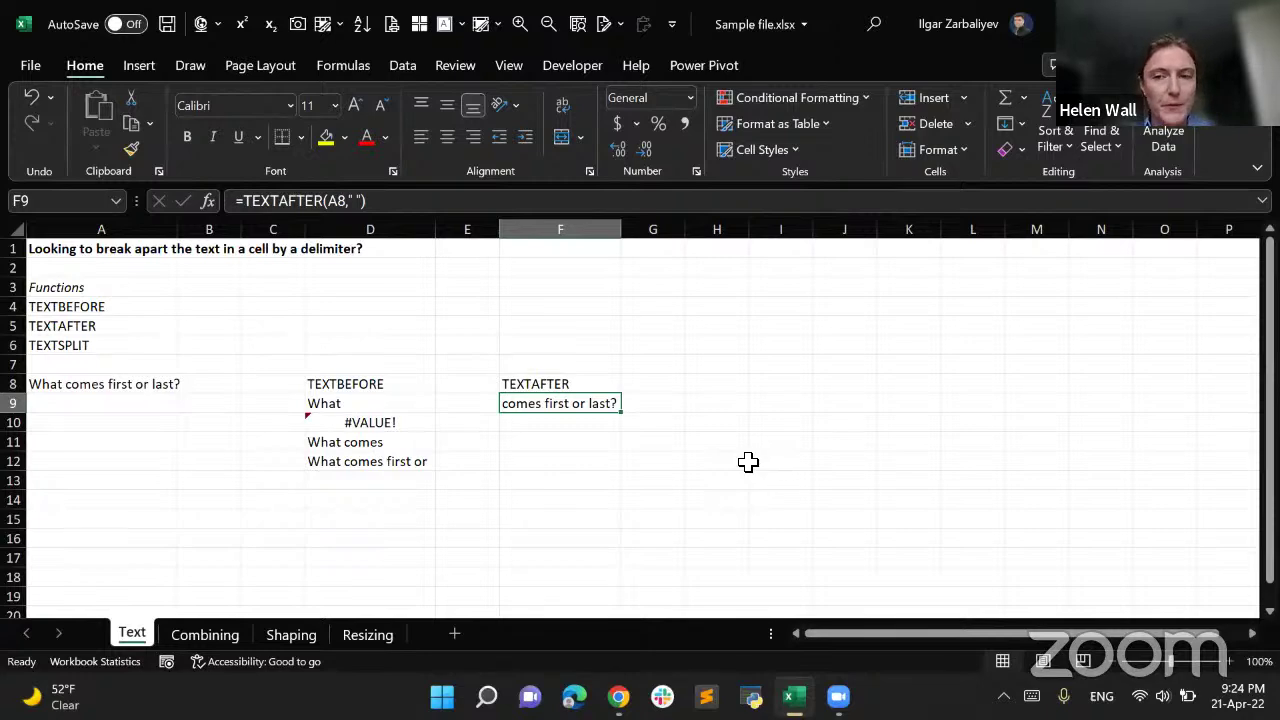
click(592, 424)
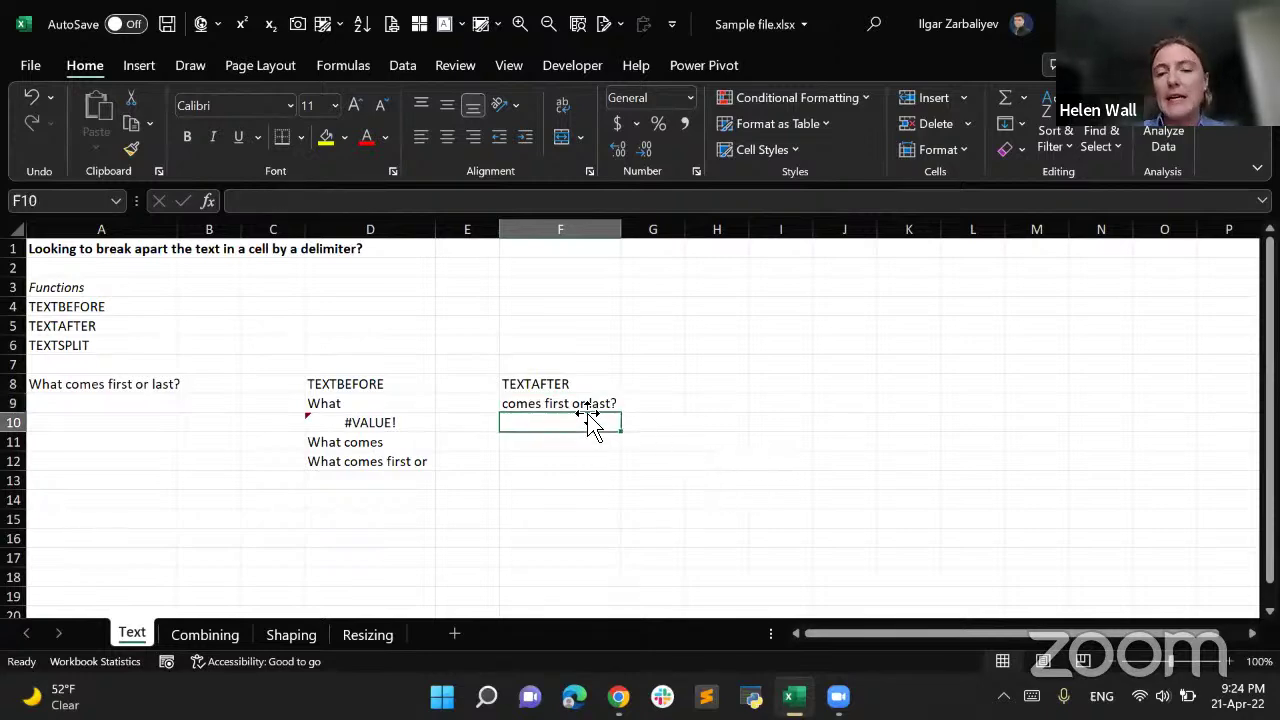
click(584, 404)
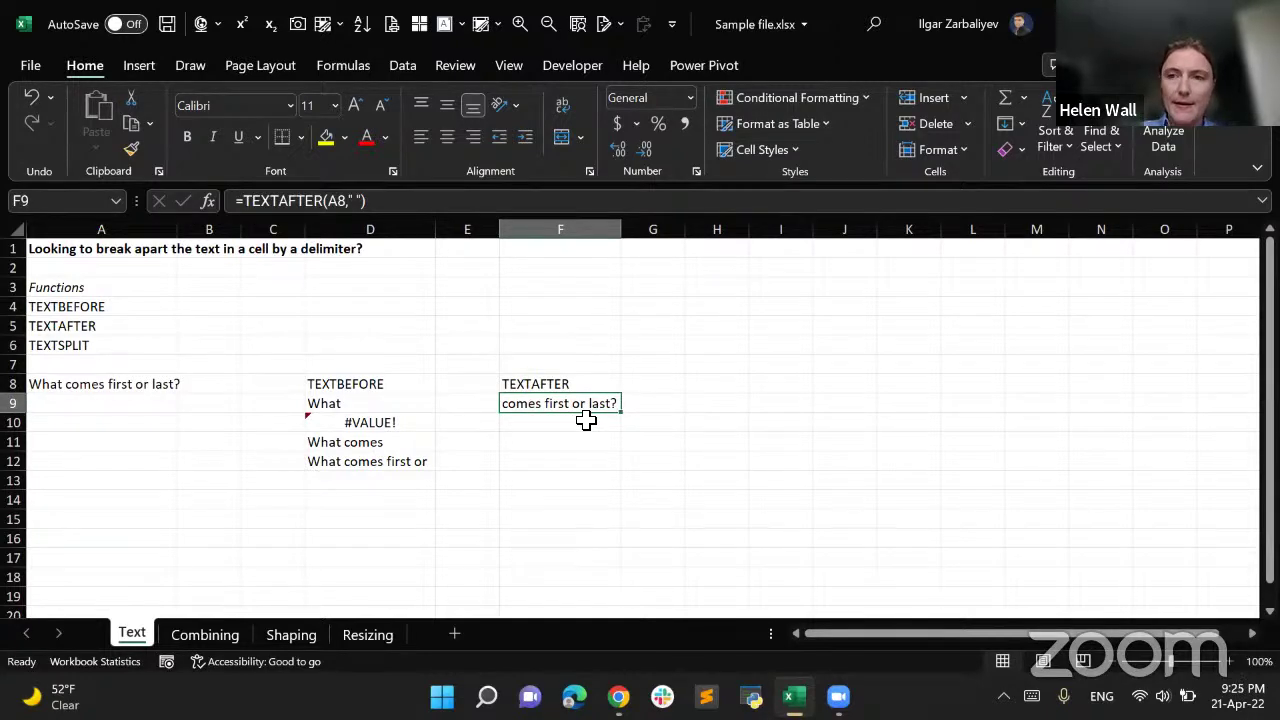
click(586, 421)
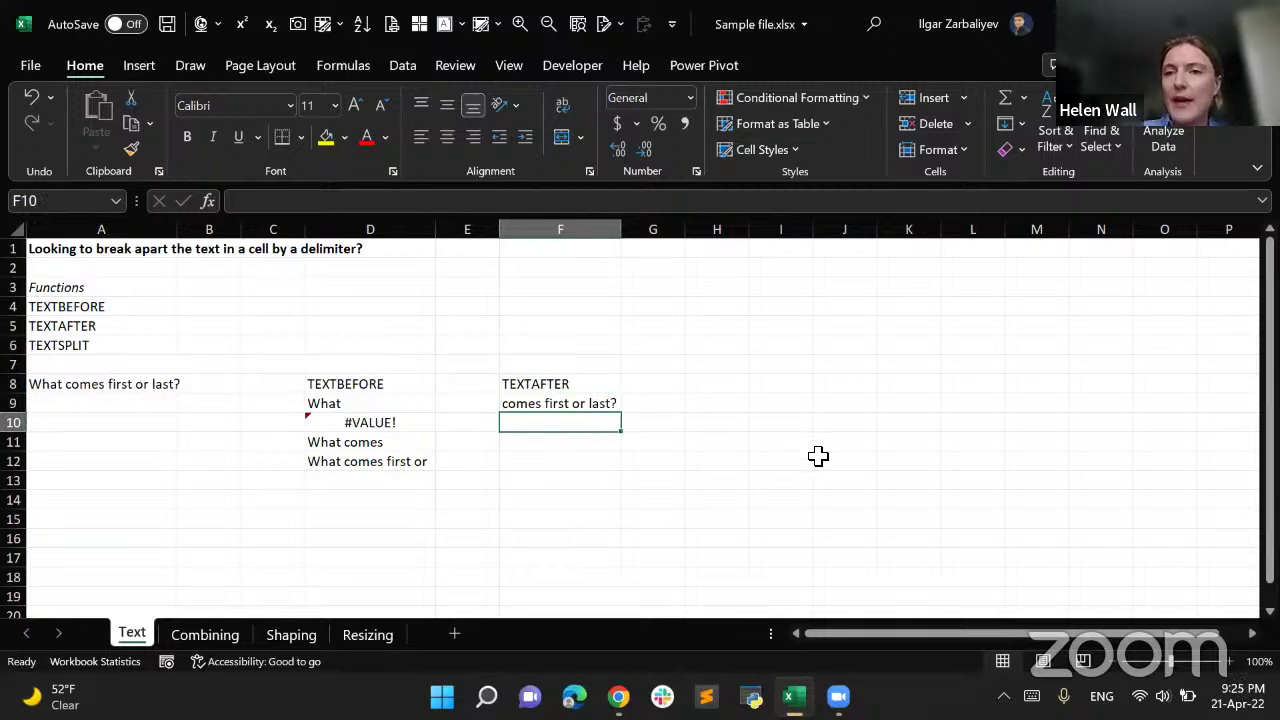
text(=tex)
key(Down)
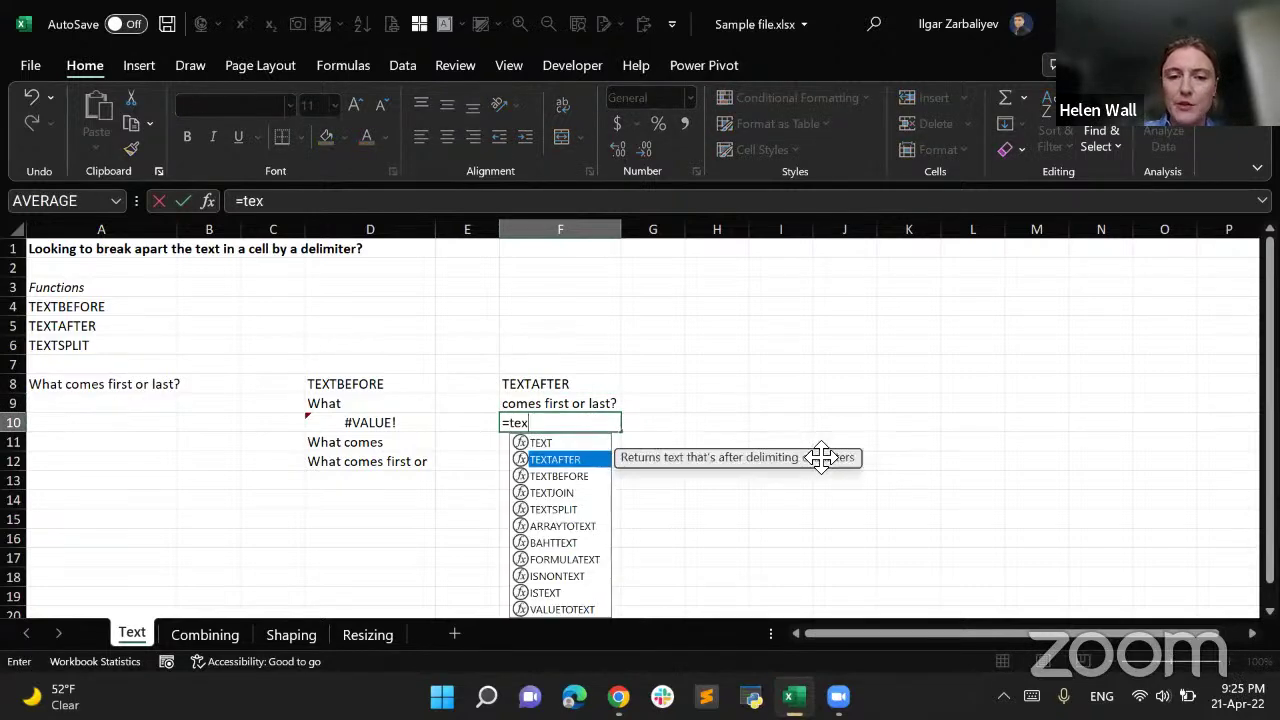
key(Escape)
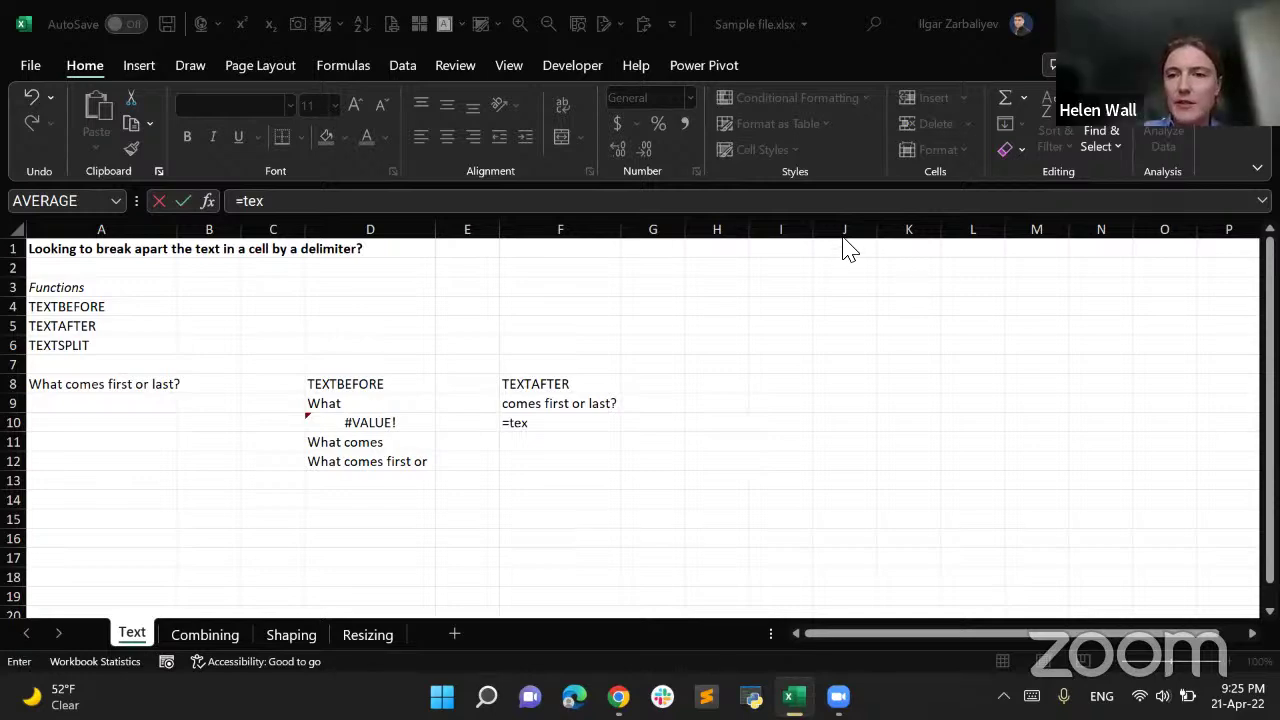
click(576, 423)
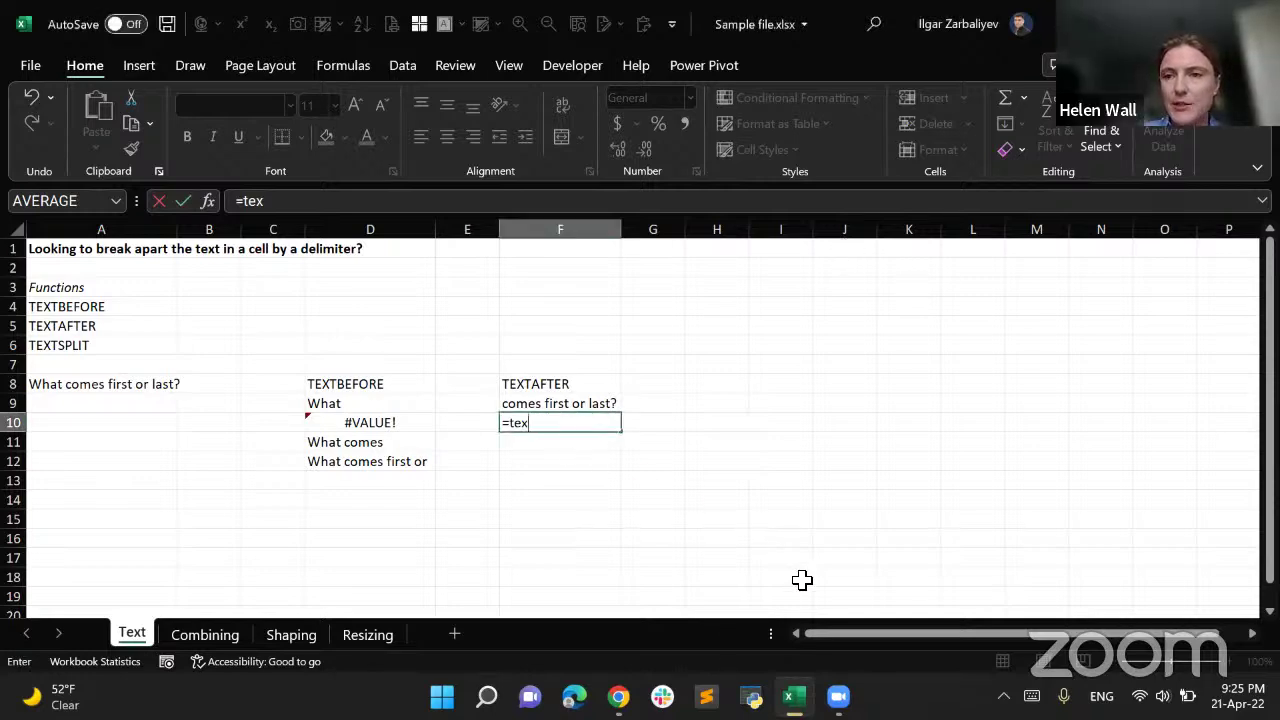
key(Escape)
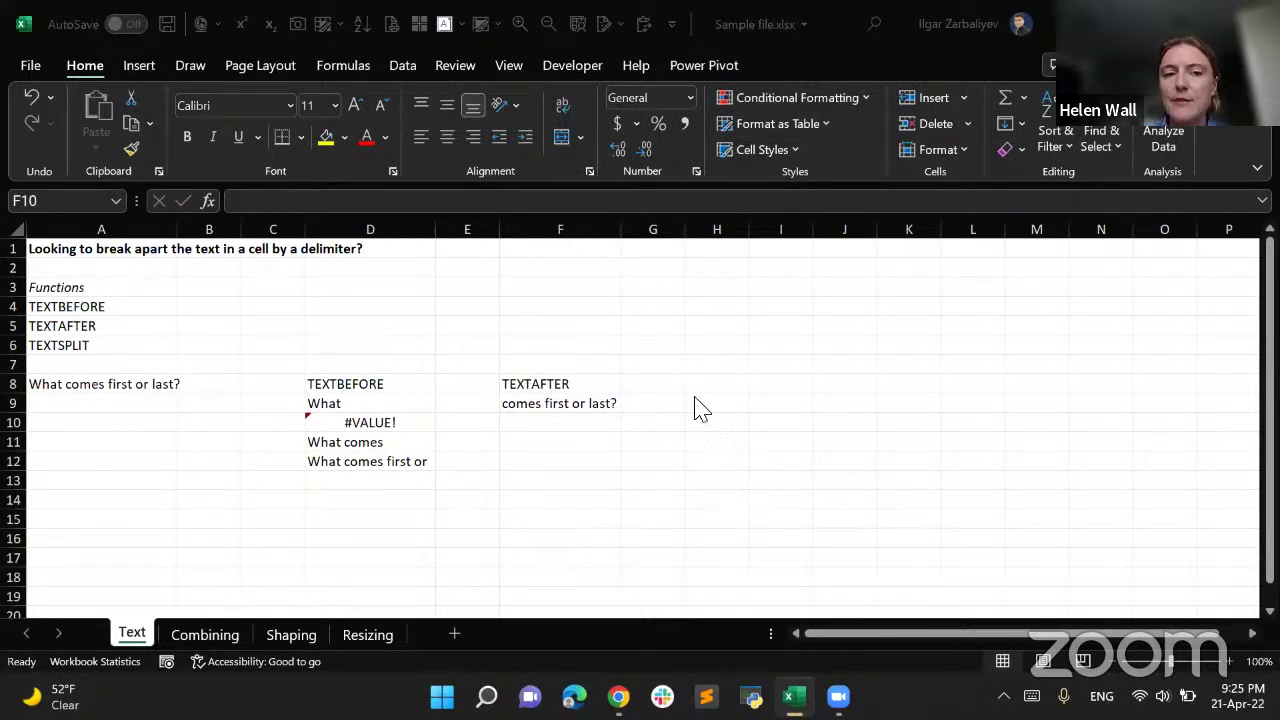
click(580, 421)
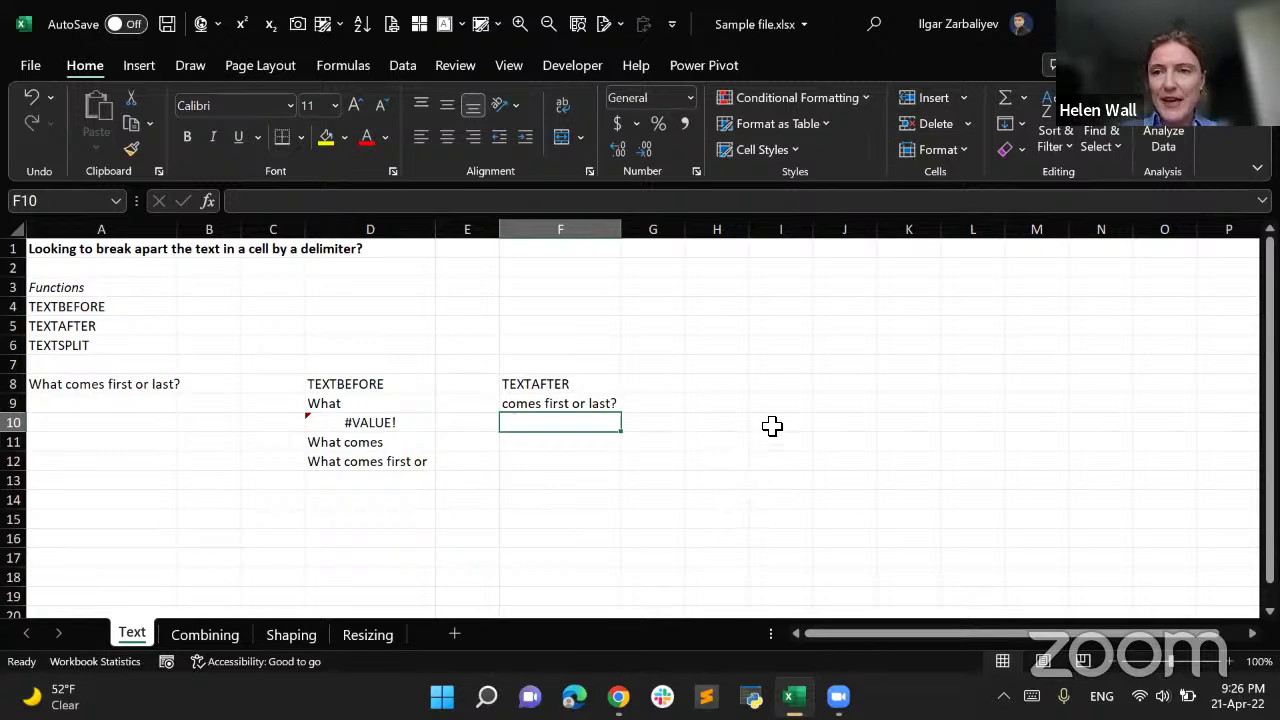
click(708, 388)
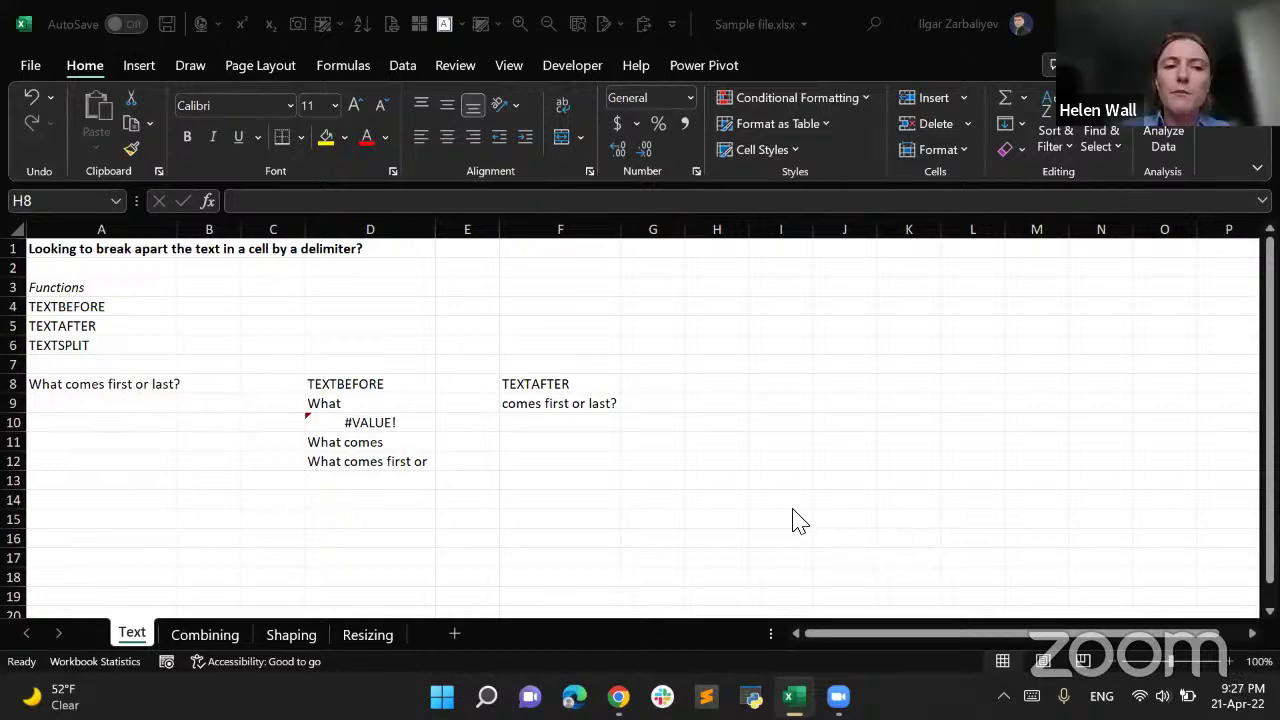
click(556, 405)
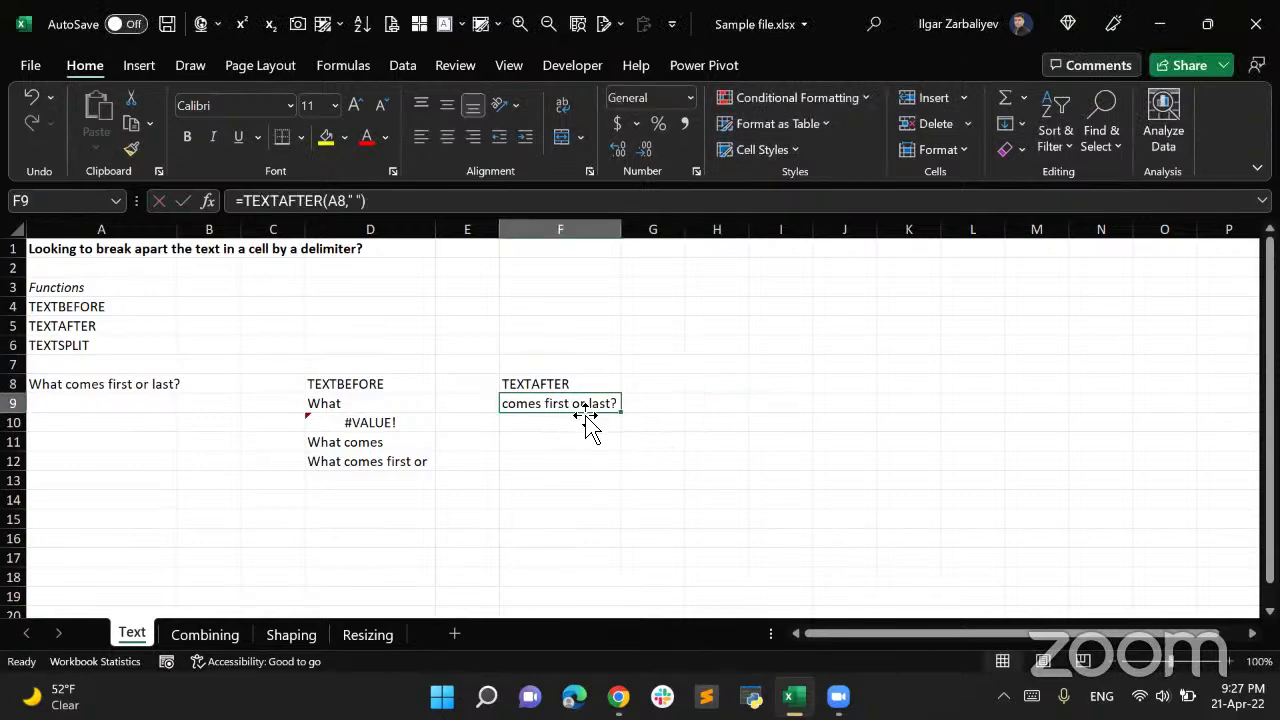
Enter the heading TEXTSPLIT in cell H8
click(716, 389)
text(TEXT)
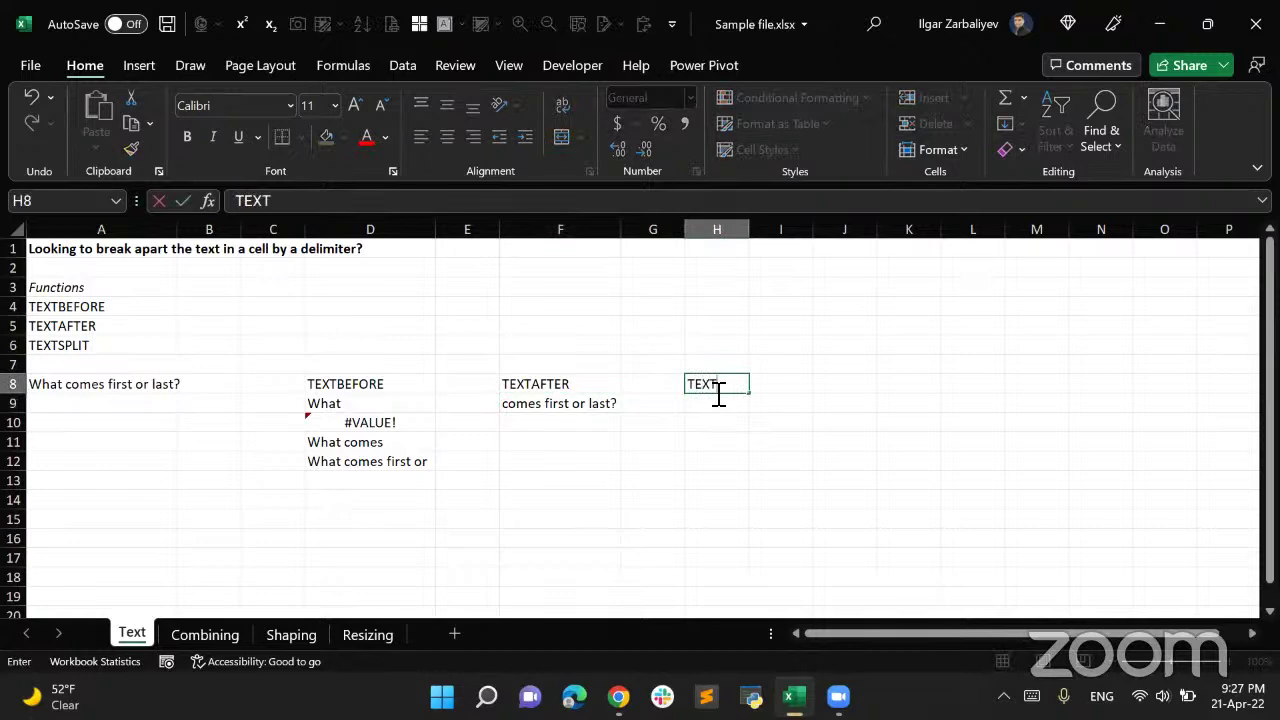
text(SPLIT)
key(Return)
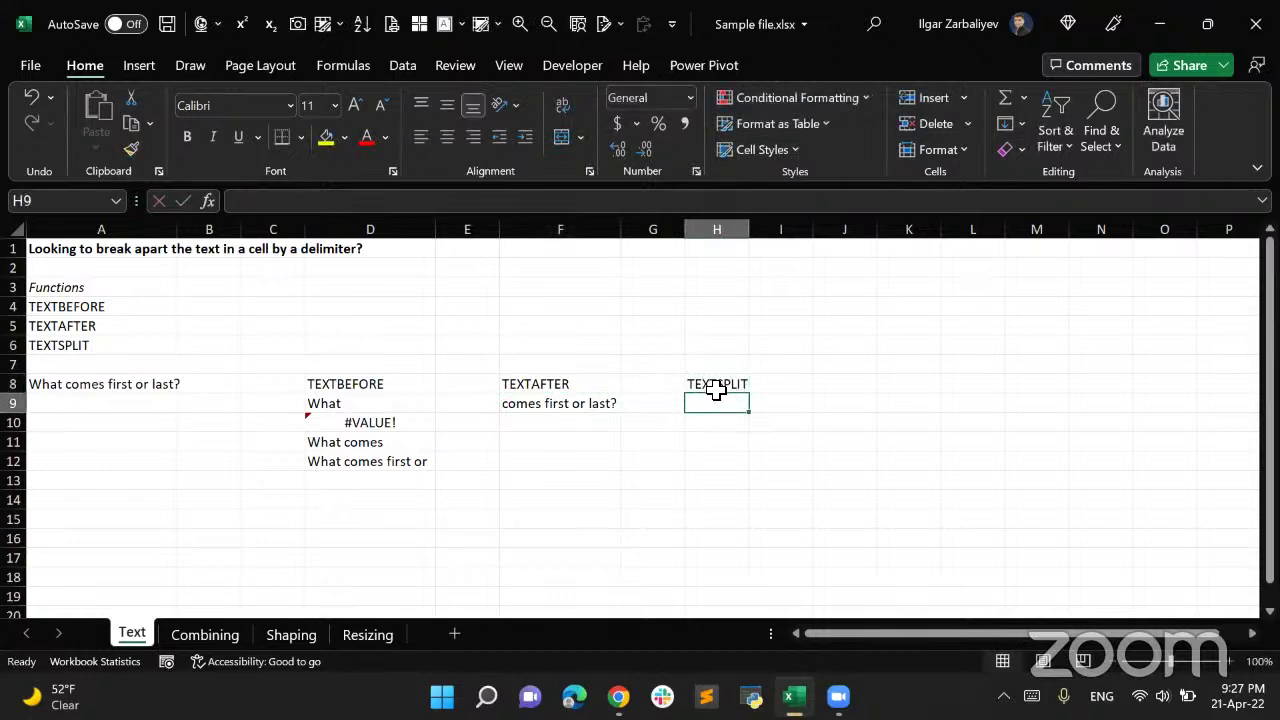
Begin a TEXTSPLIT formula in cell H9 with A8 as the text
text(=)
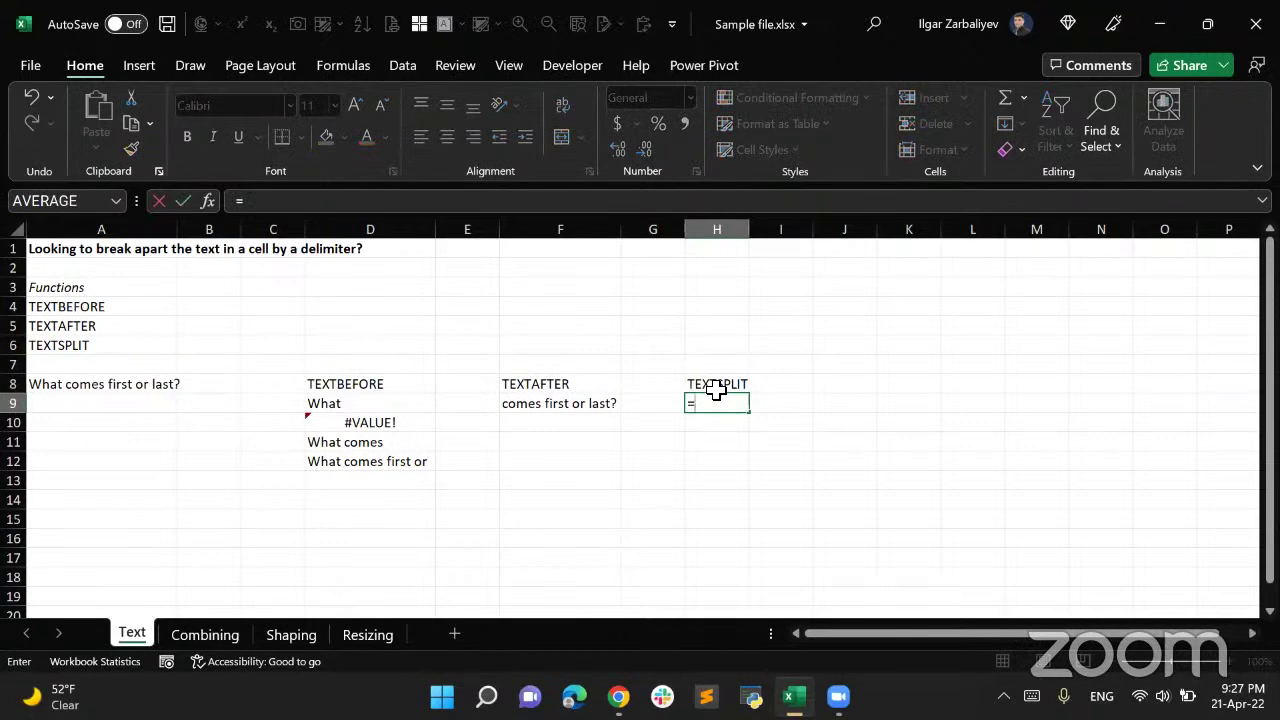
text(text)
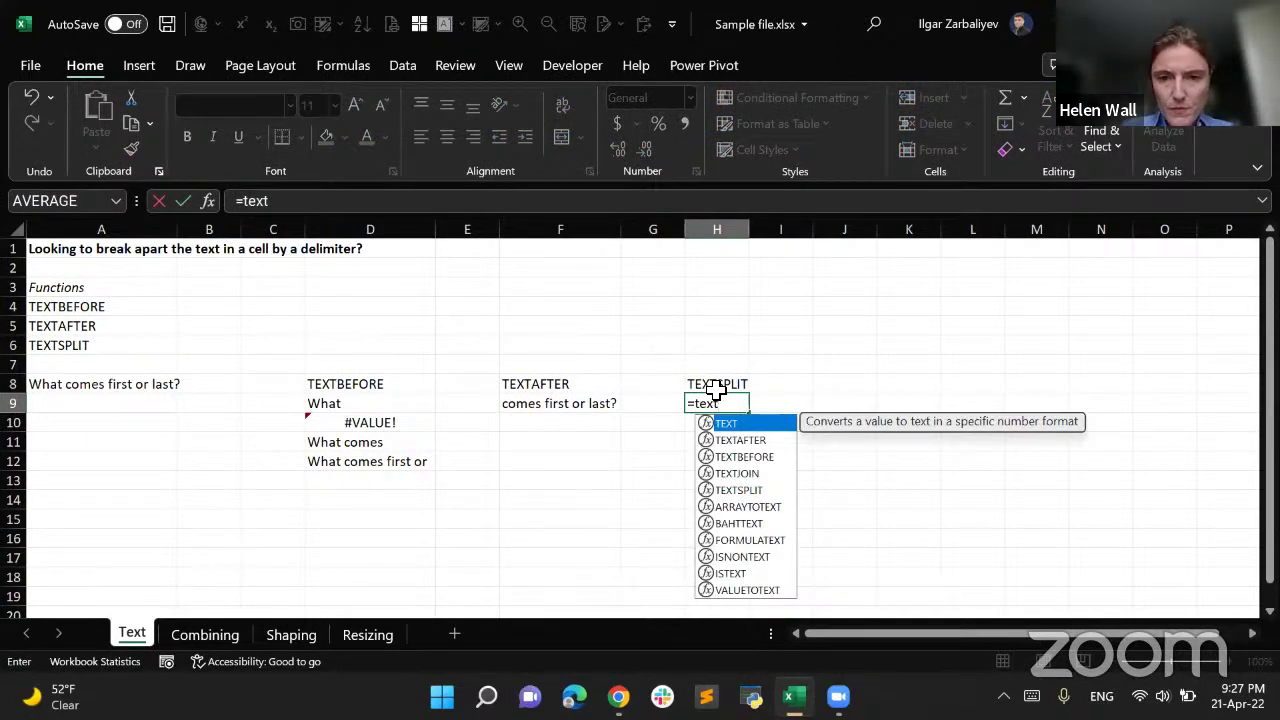
key(Down)
key(Down)
key(Down)
key(Down)
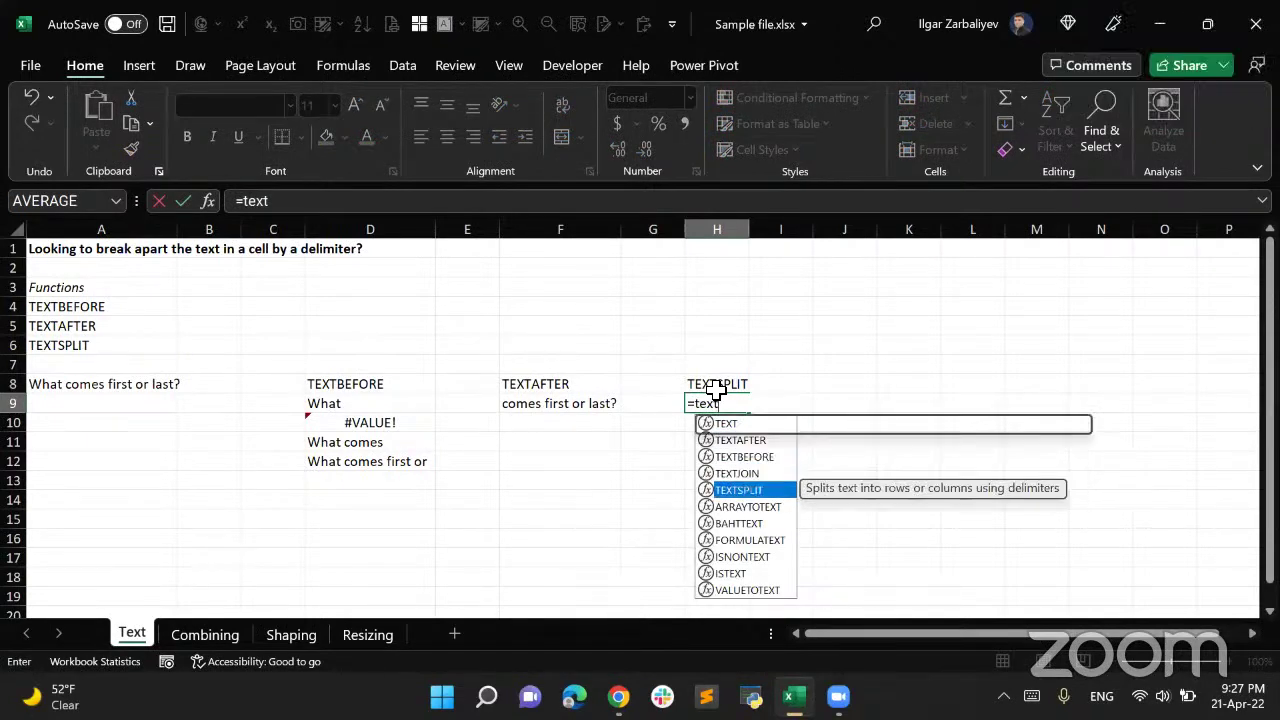
key(Tab)
click(98, 384)
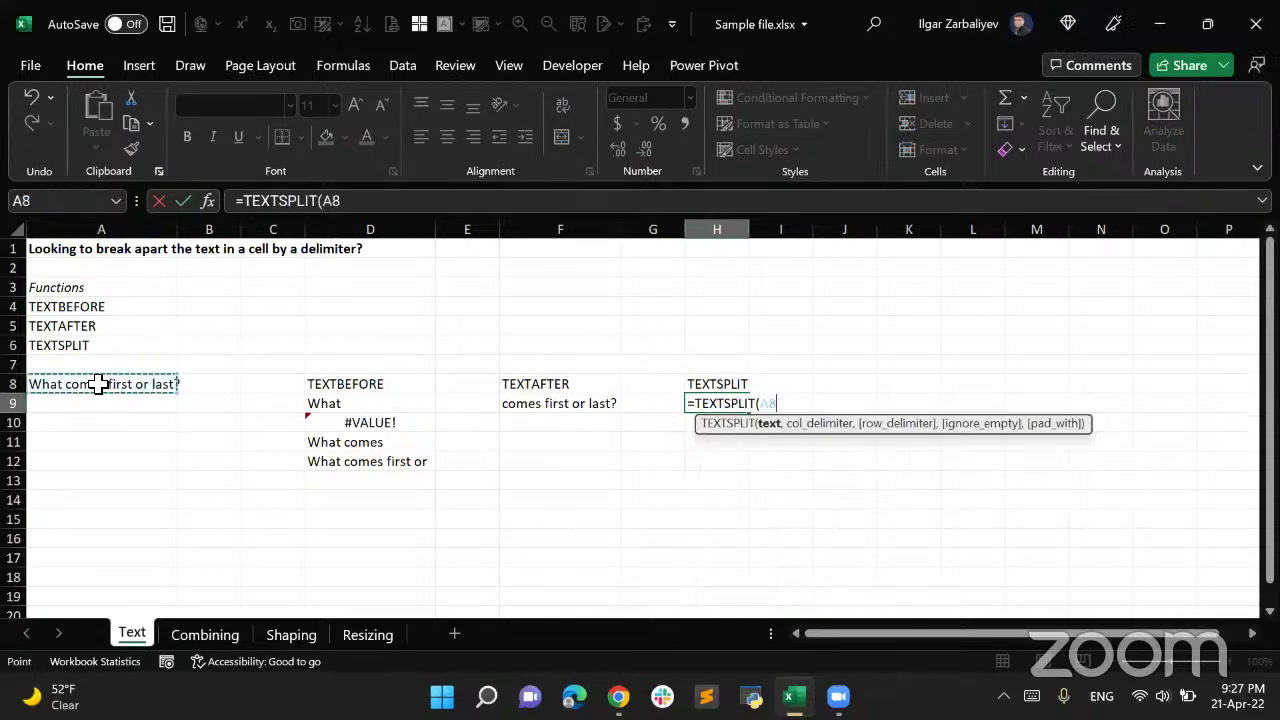
Complete the H9 formula with a space as the column delimiter and reselect the cell
text(,)
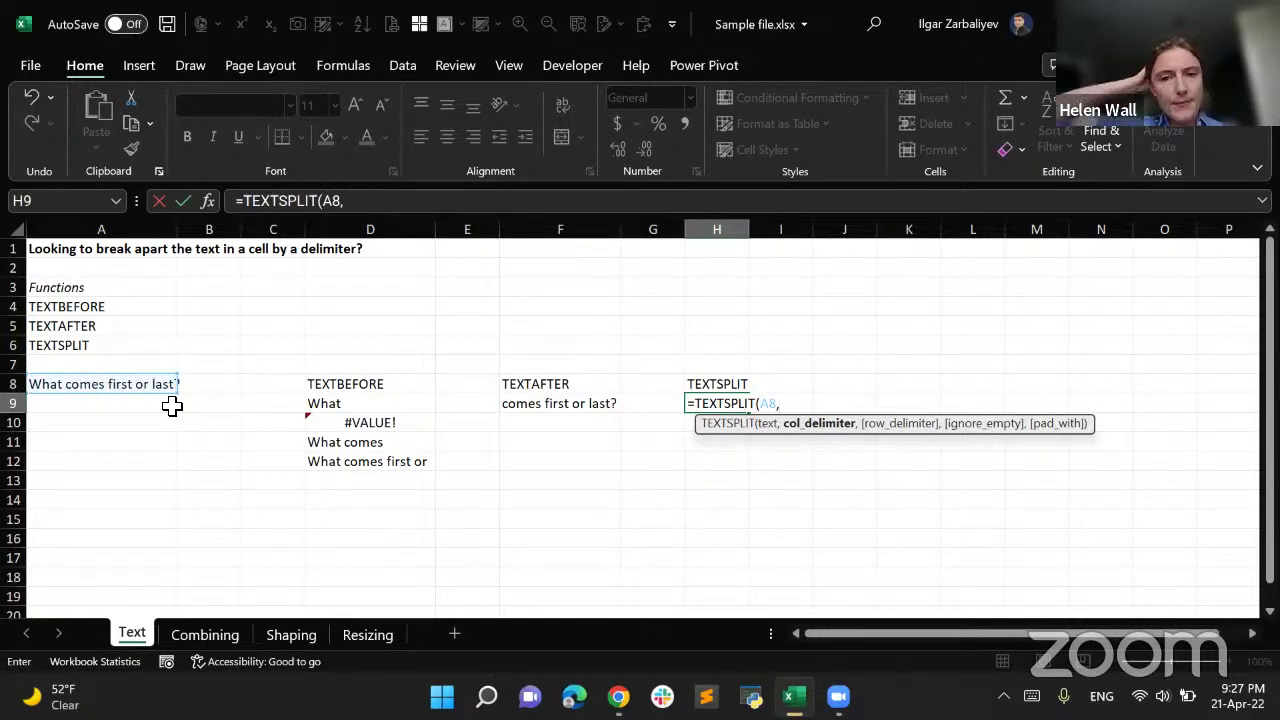
text(" ",)
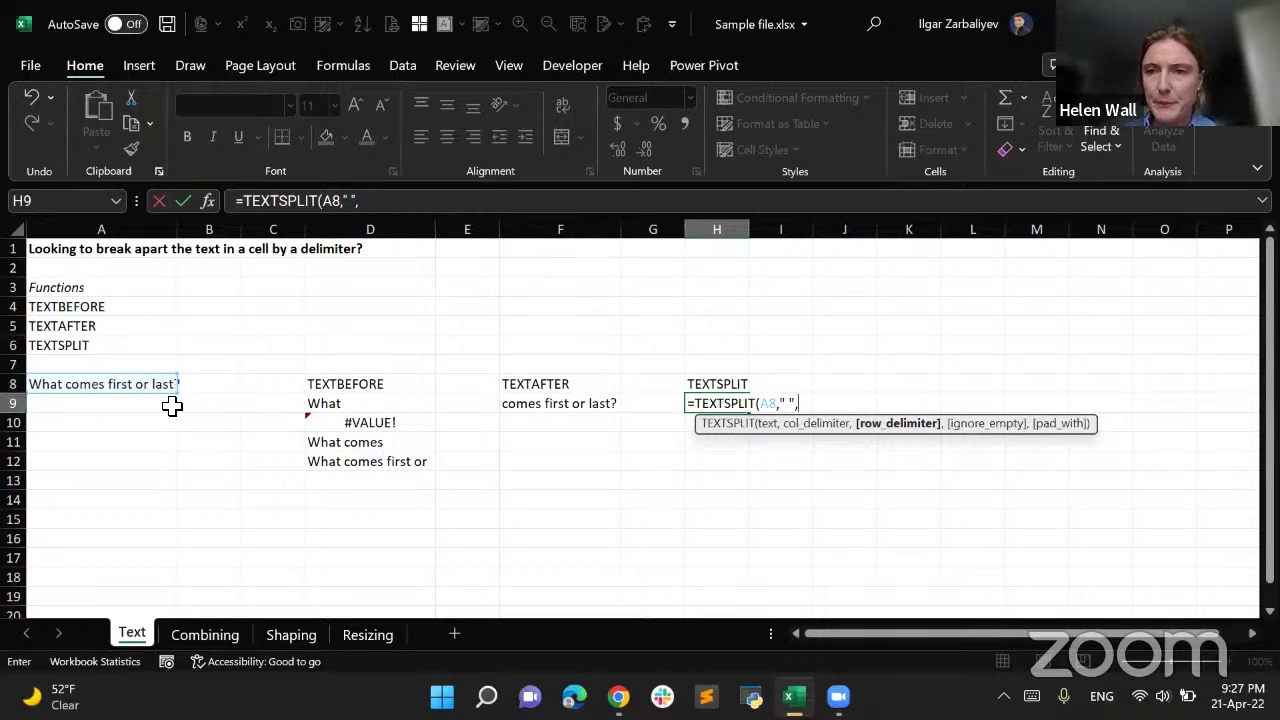
key(BackSpace)
text())
key(Return)
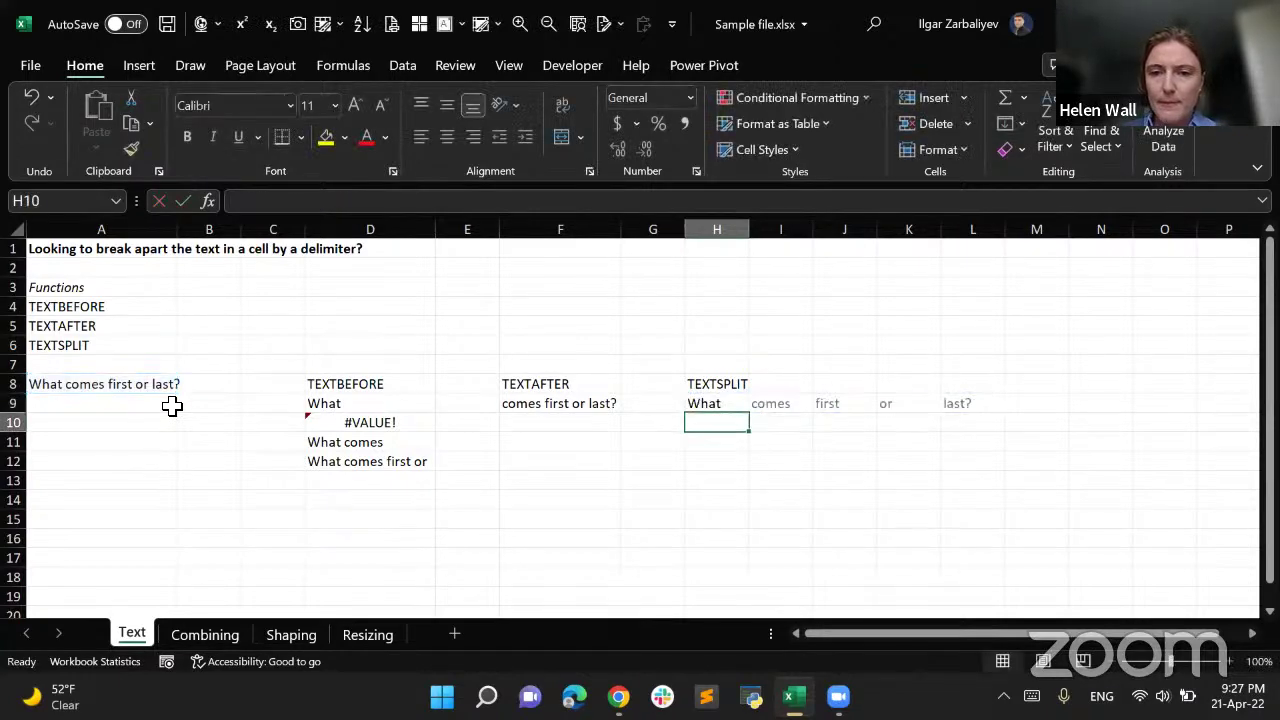
key(Up)
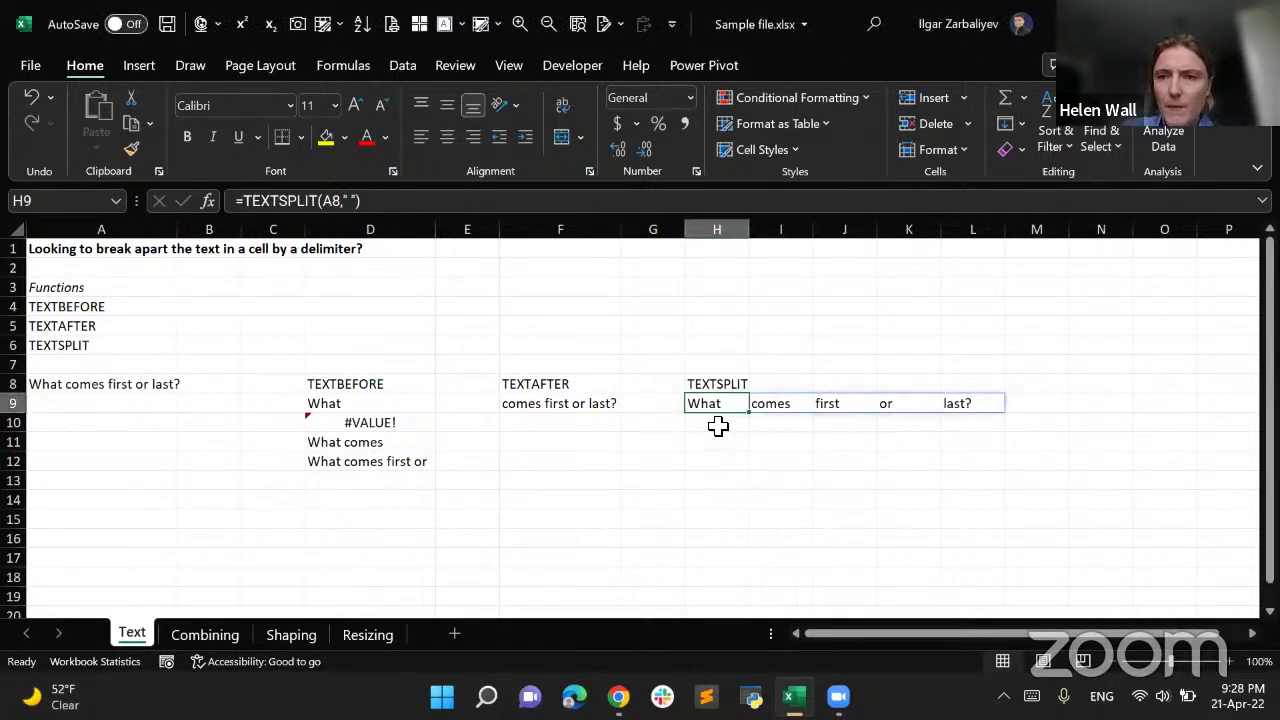
key(Down)
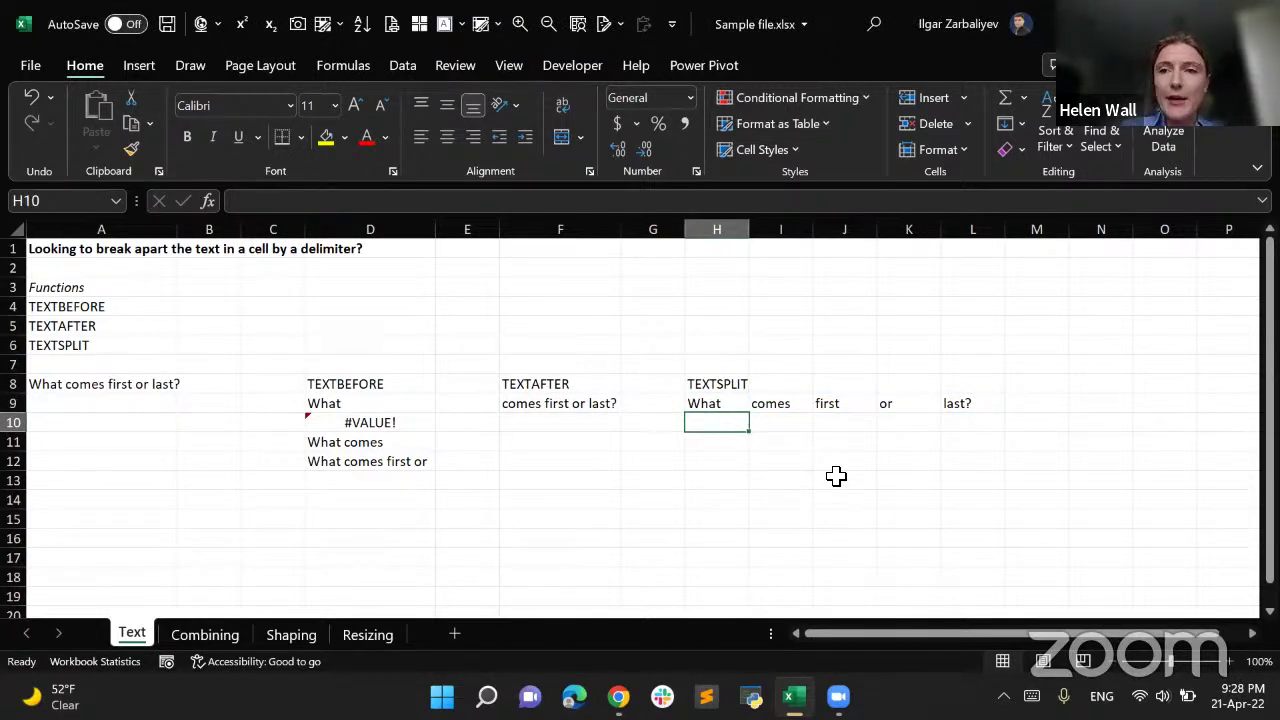
key(Up)
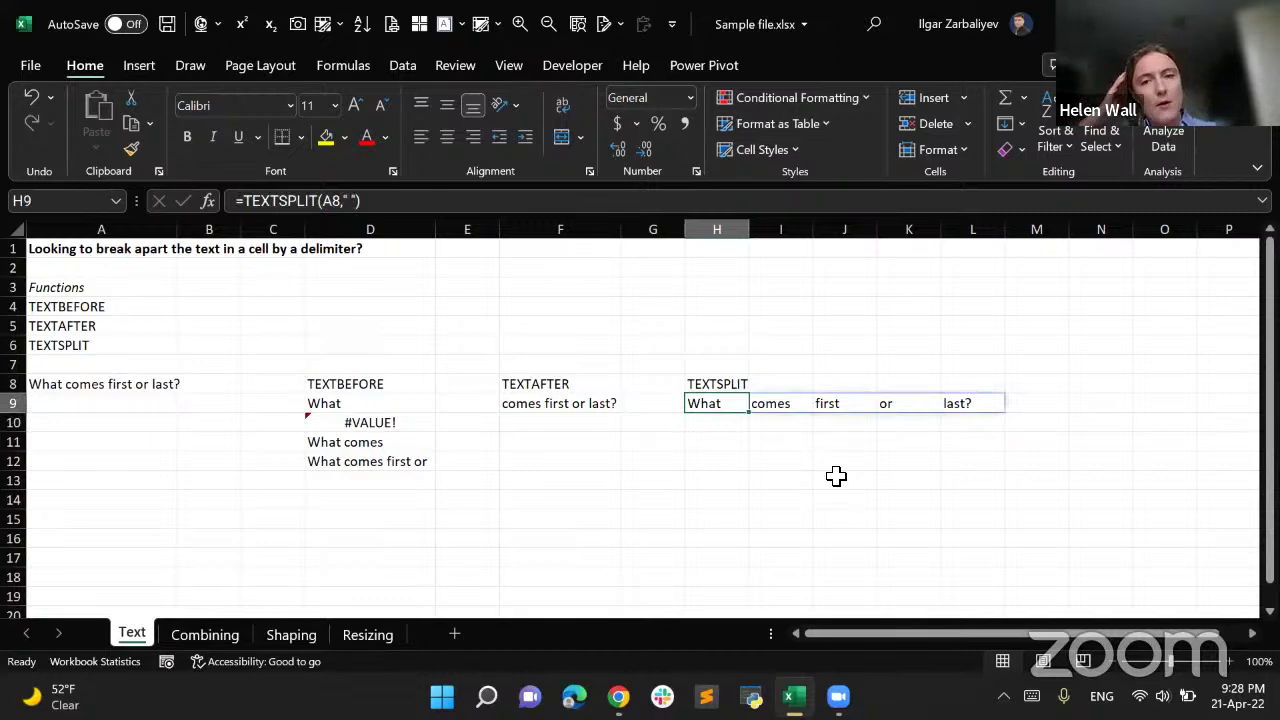
key(Down)
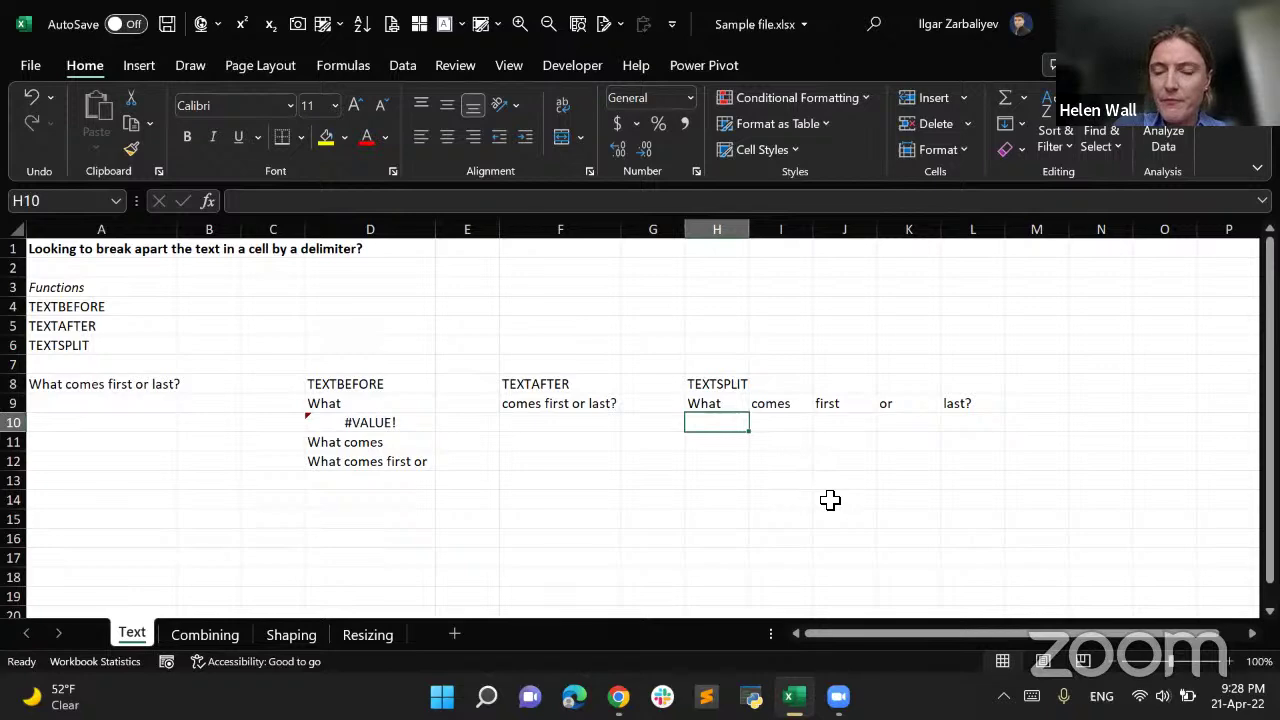
click(724, 403)
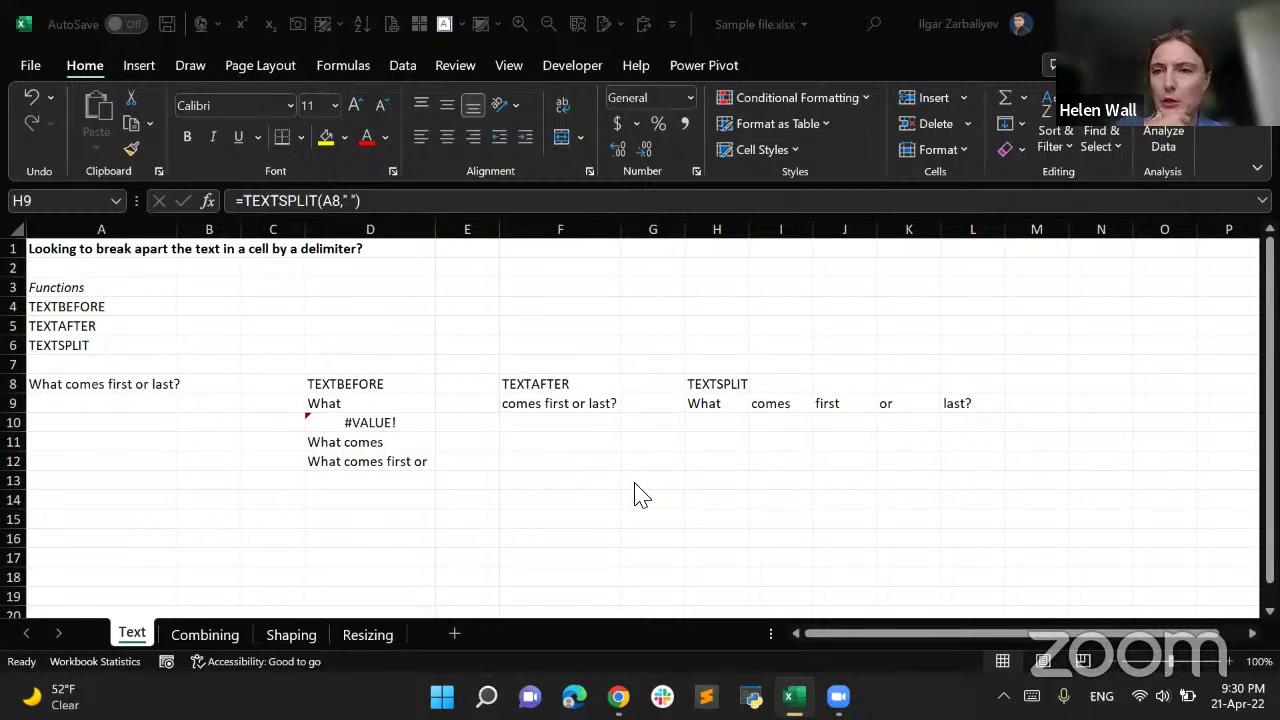
key(alt+Tab)
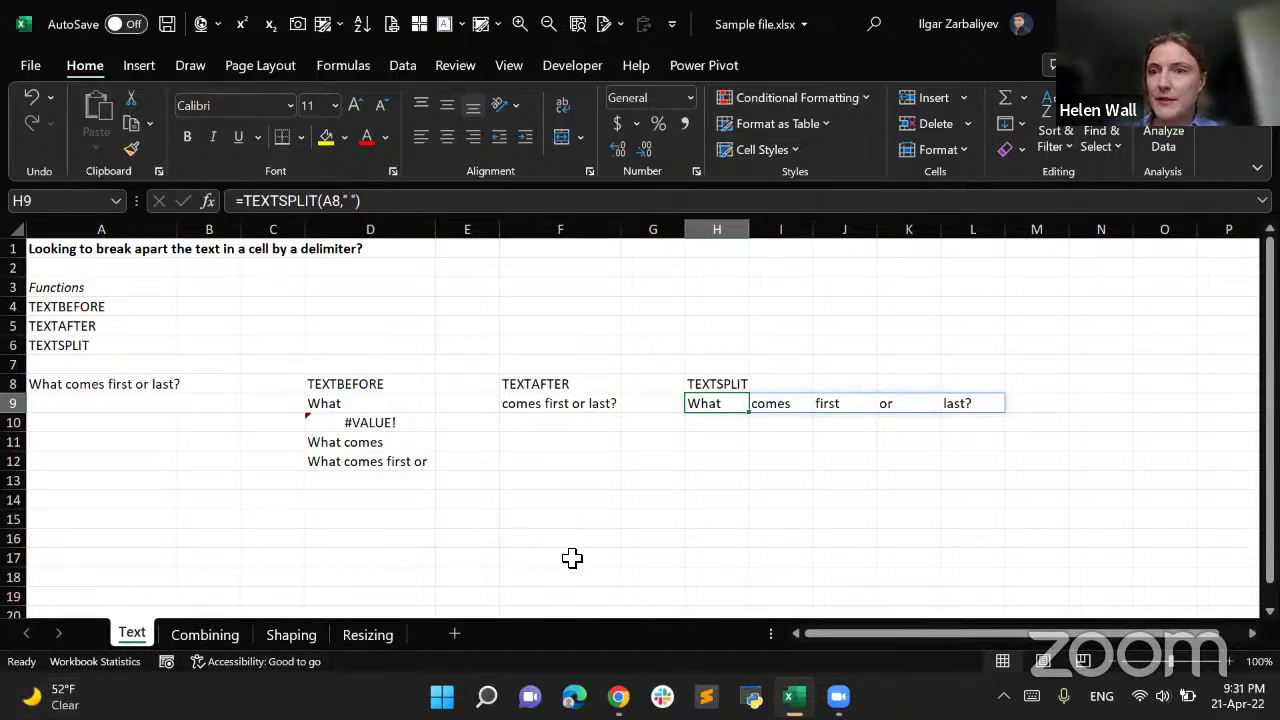
click(716, 441)
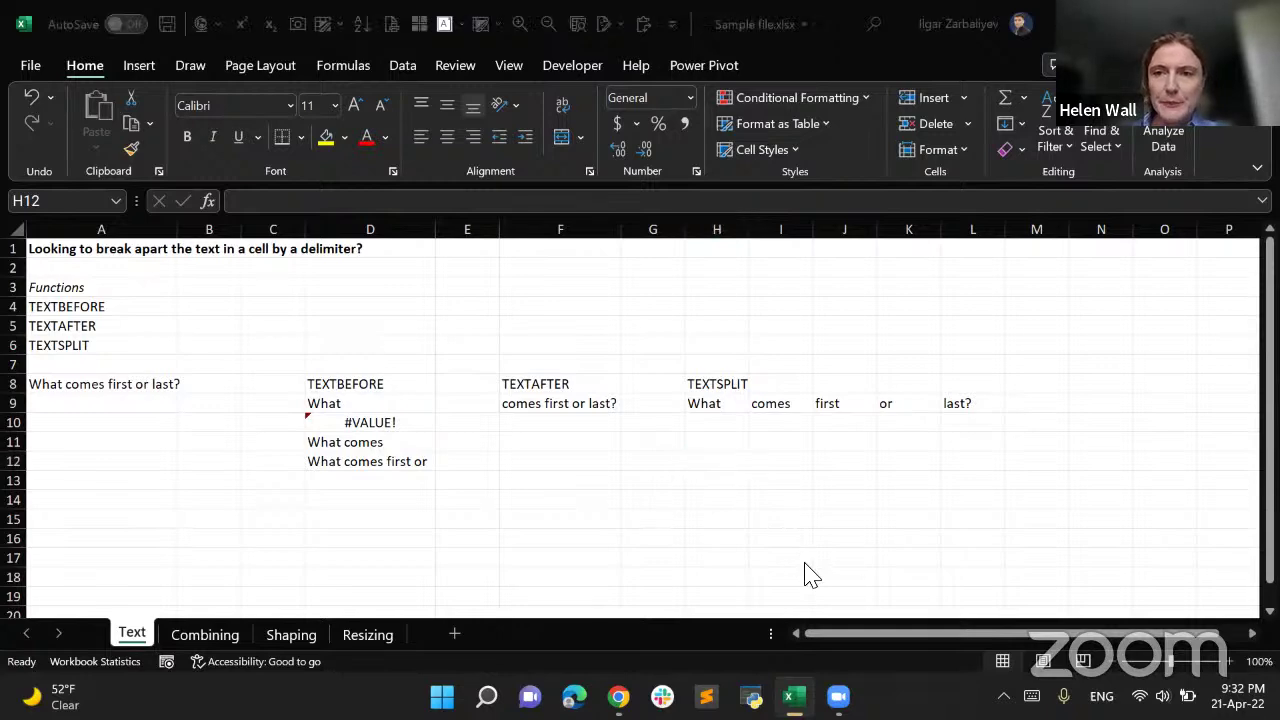
Switch to the Combining sheet and enter the heading VSTACK in cell G7
click(198, 640)
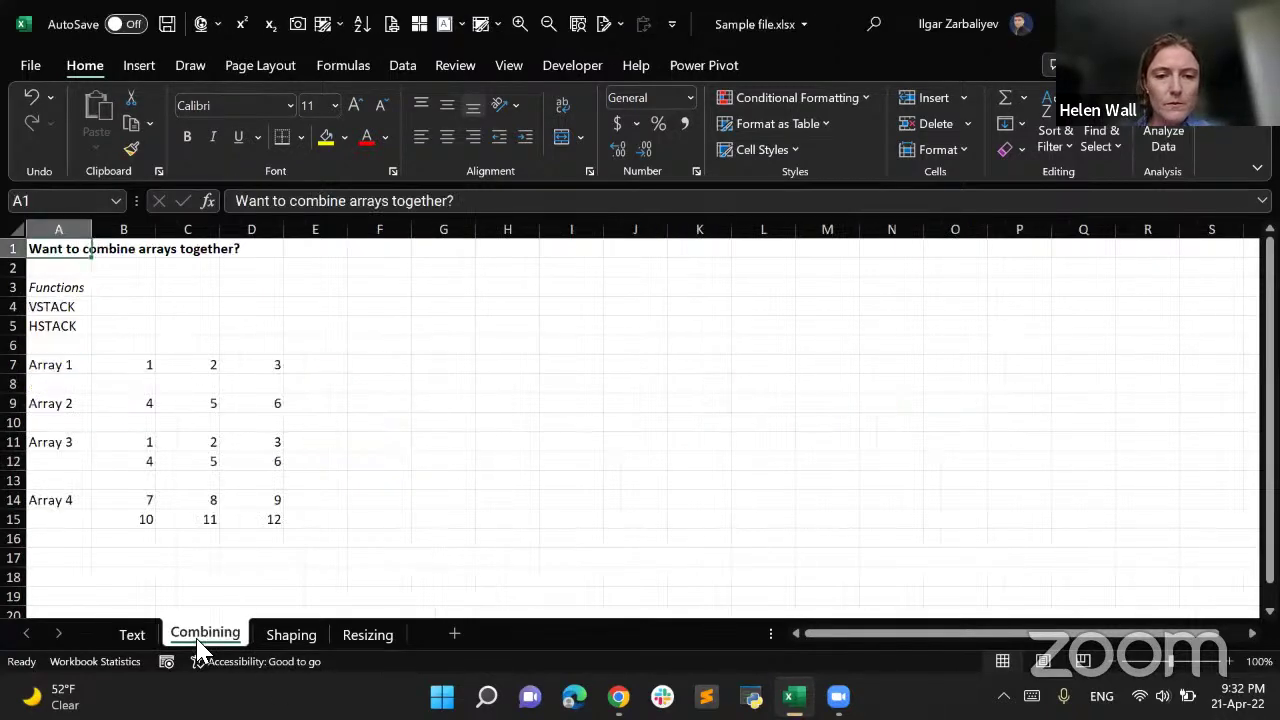
click(468, 404)
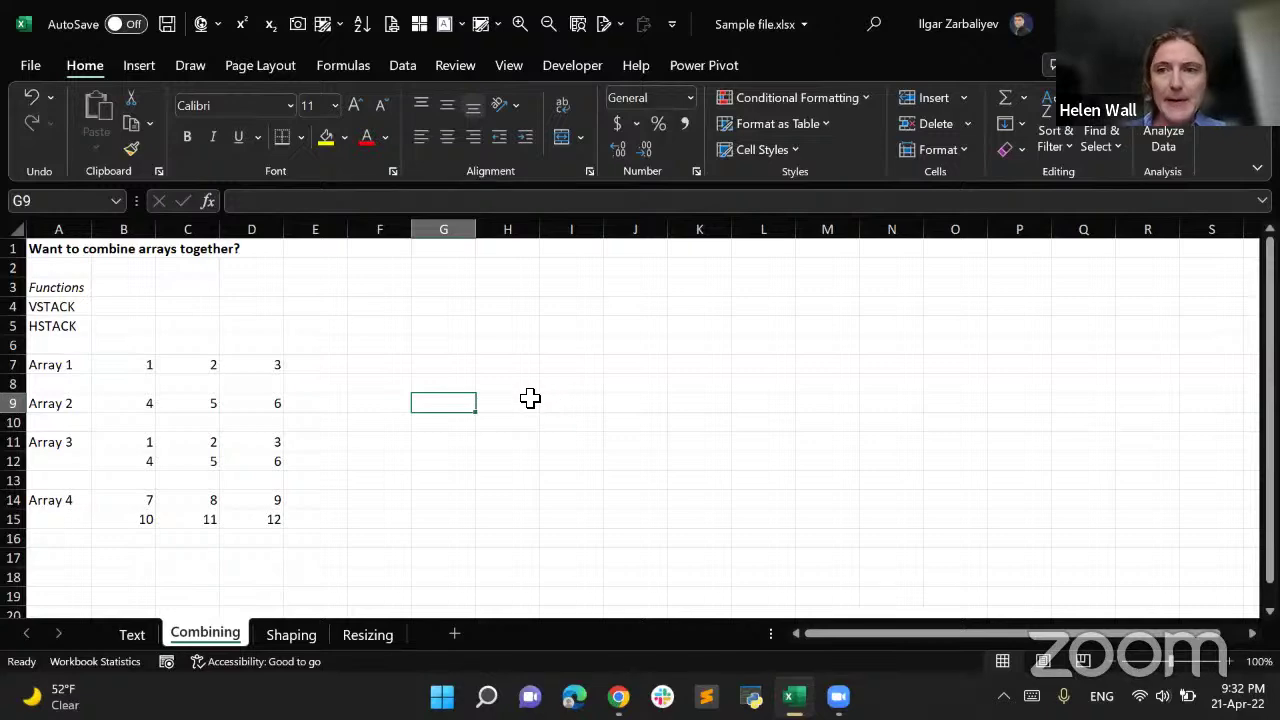
click(441, 366)
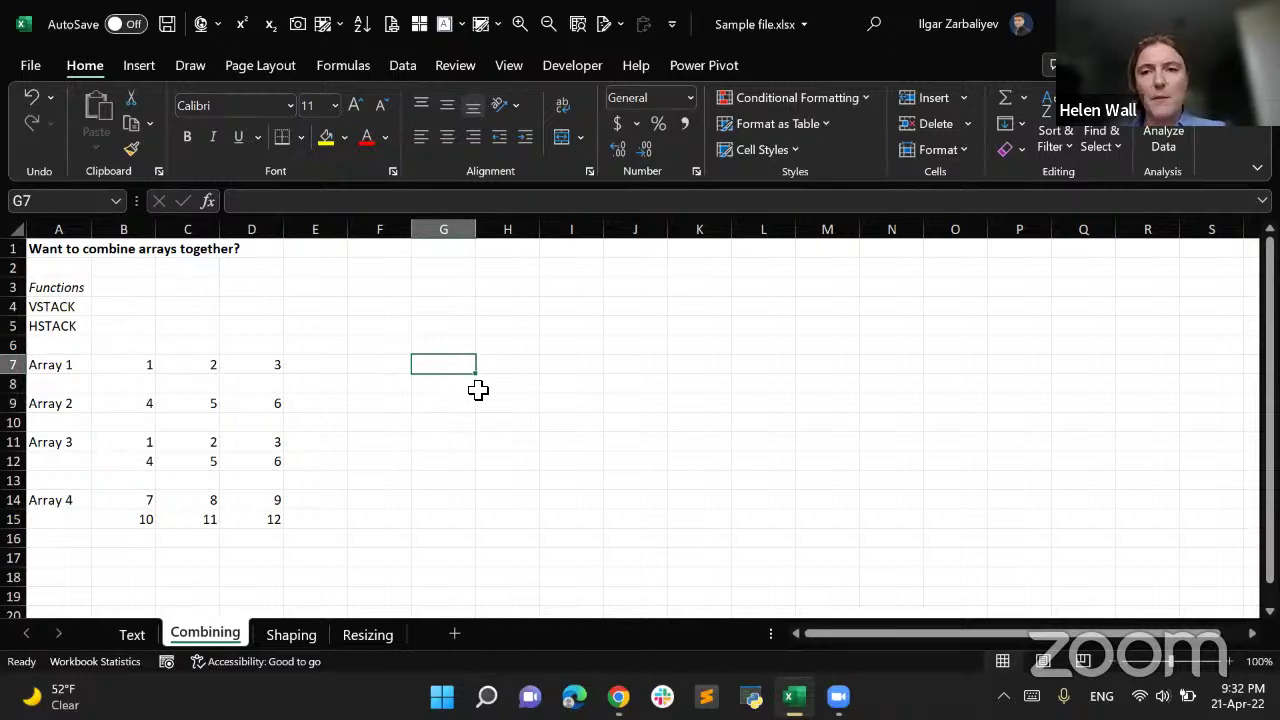
text(VSTACK)
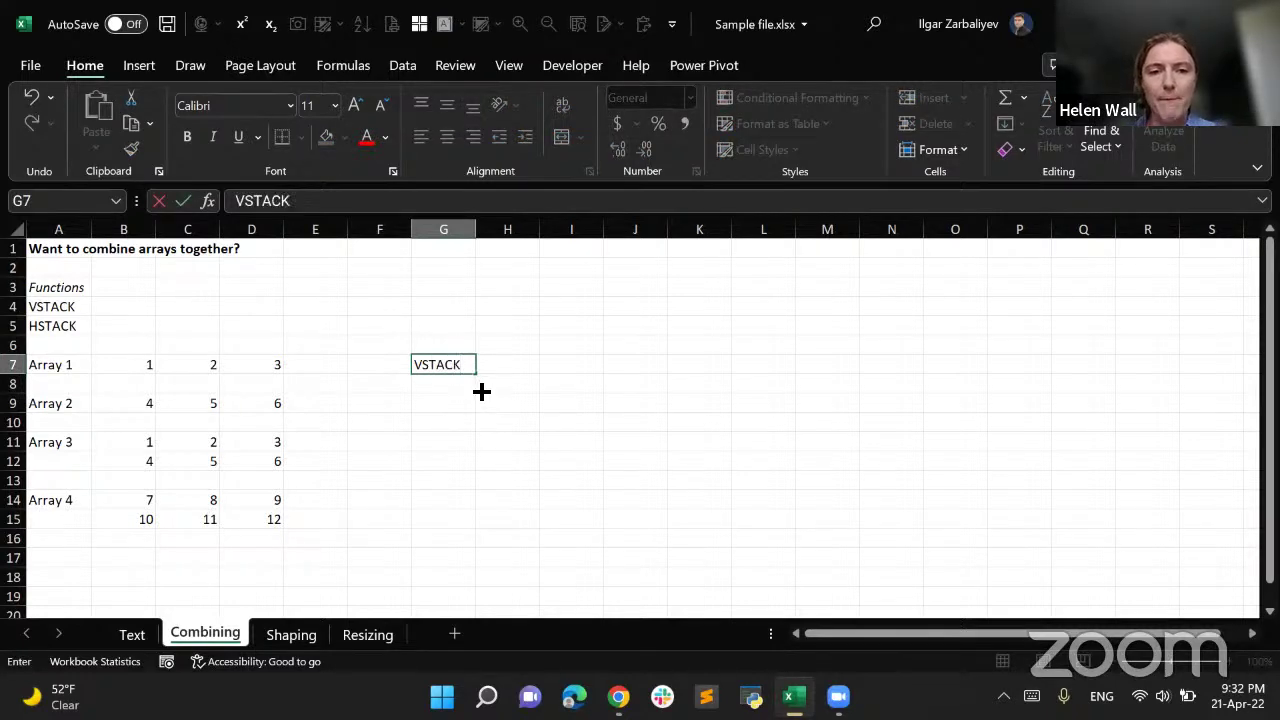
key(Return)
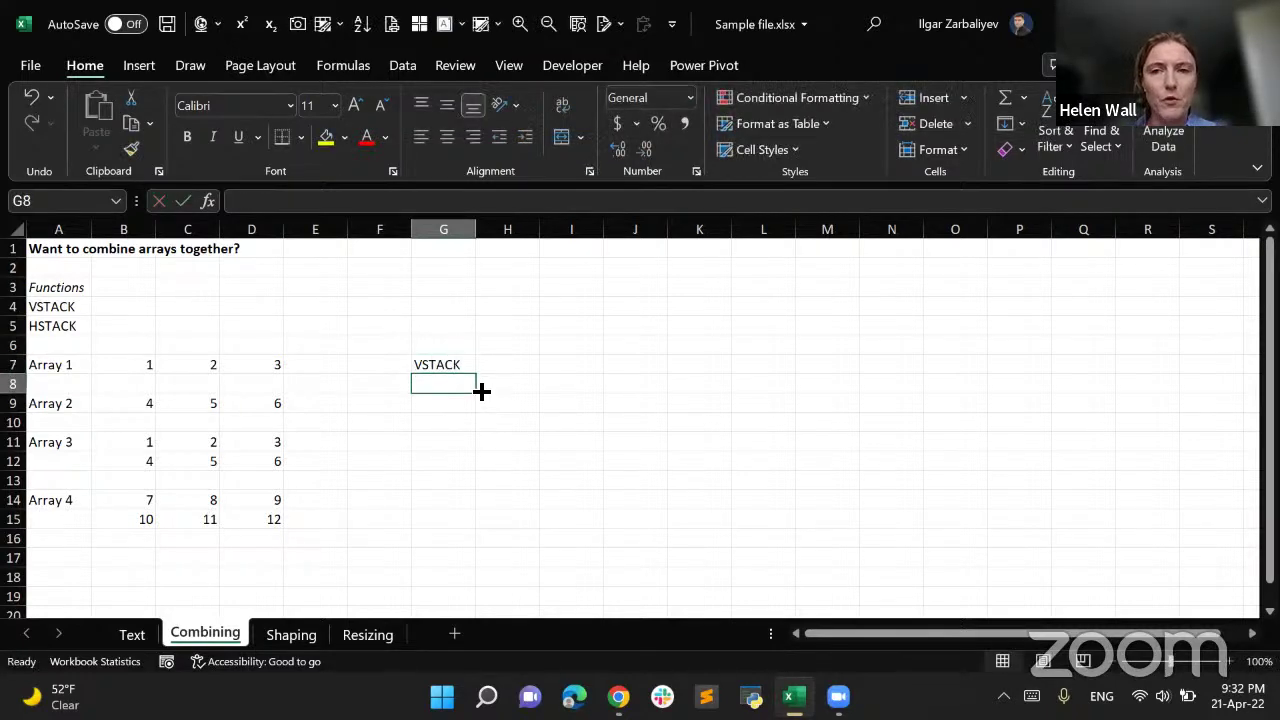
Enter the heading HSTACK in cell M7
click(820, 368)
text(HSTACK)
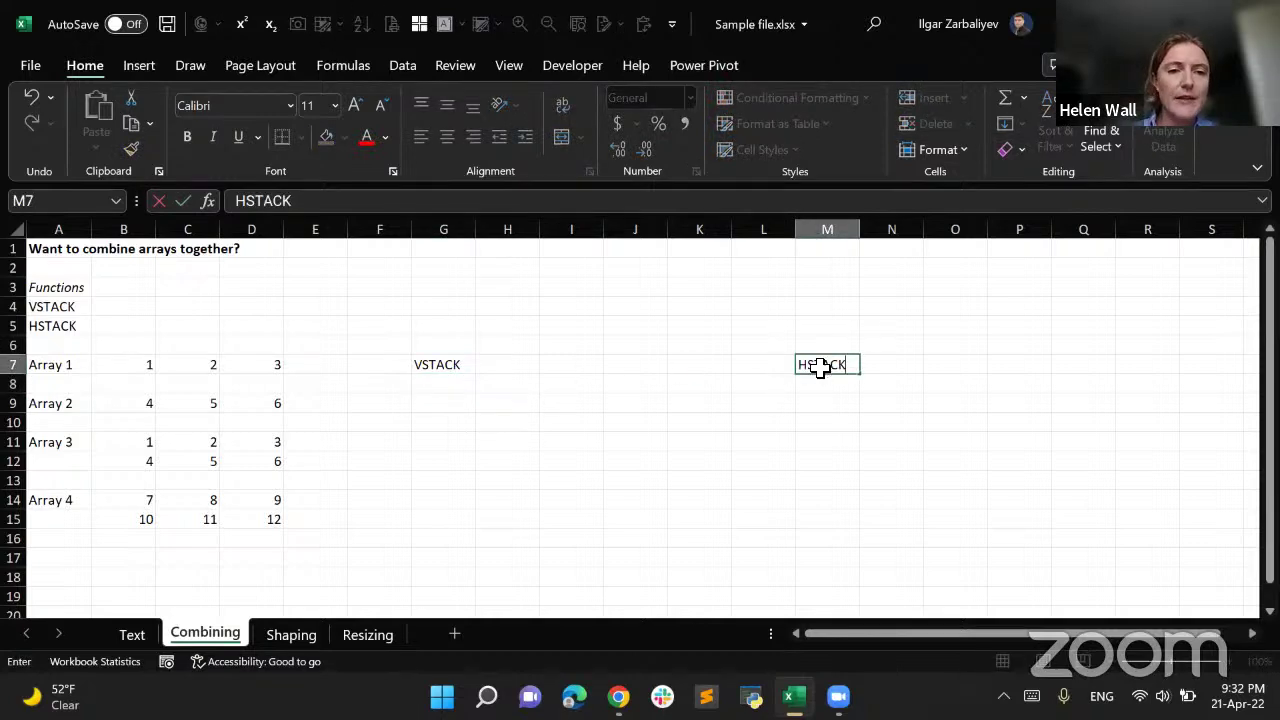
key(Return)
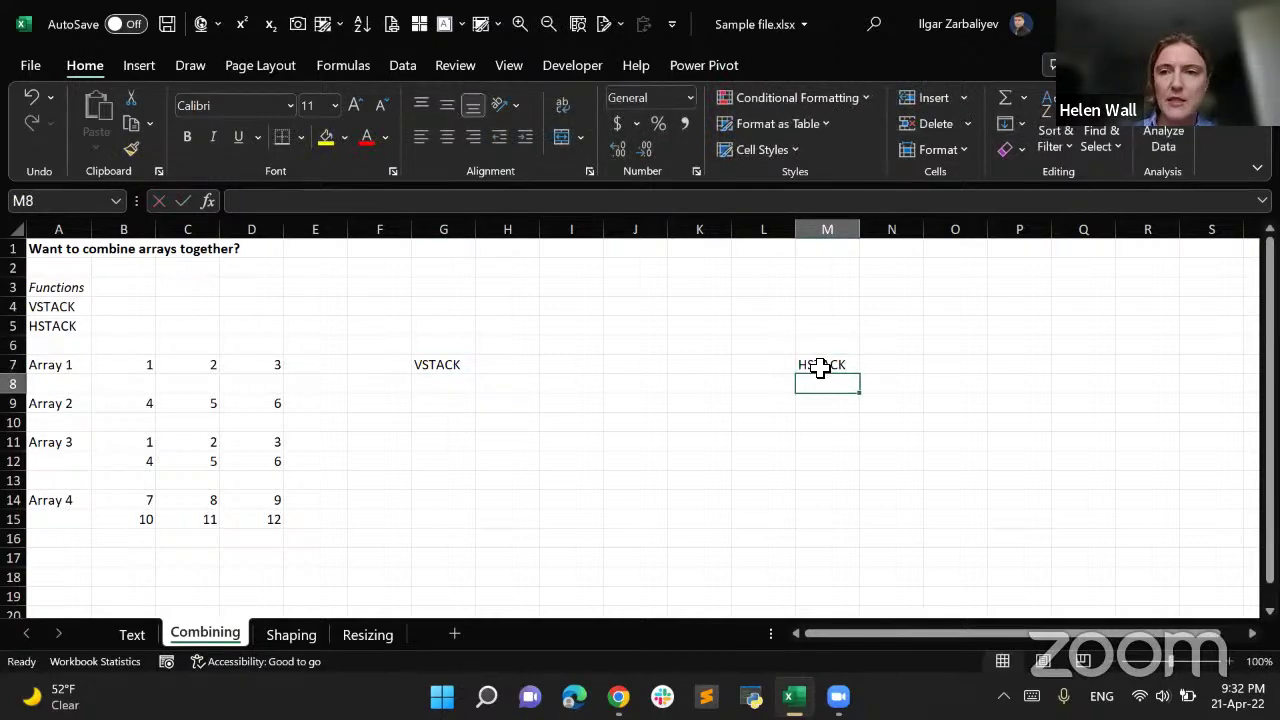
Begin a VSTACK formula in cell G9 with Array 1 (B7:D7) and Array 2 (B9:D9) as its arguments
click(467, 384)
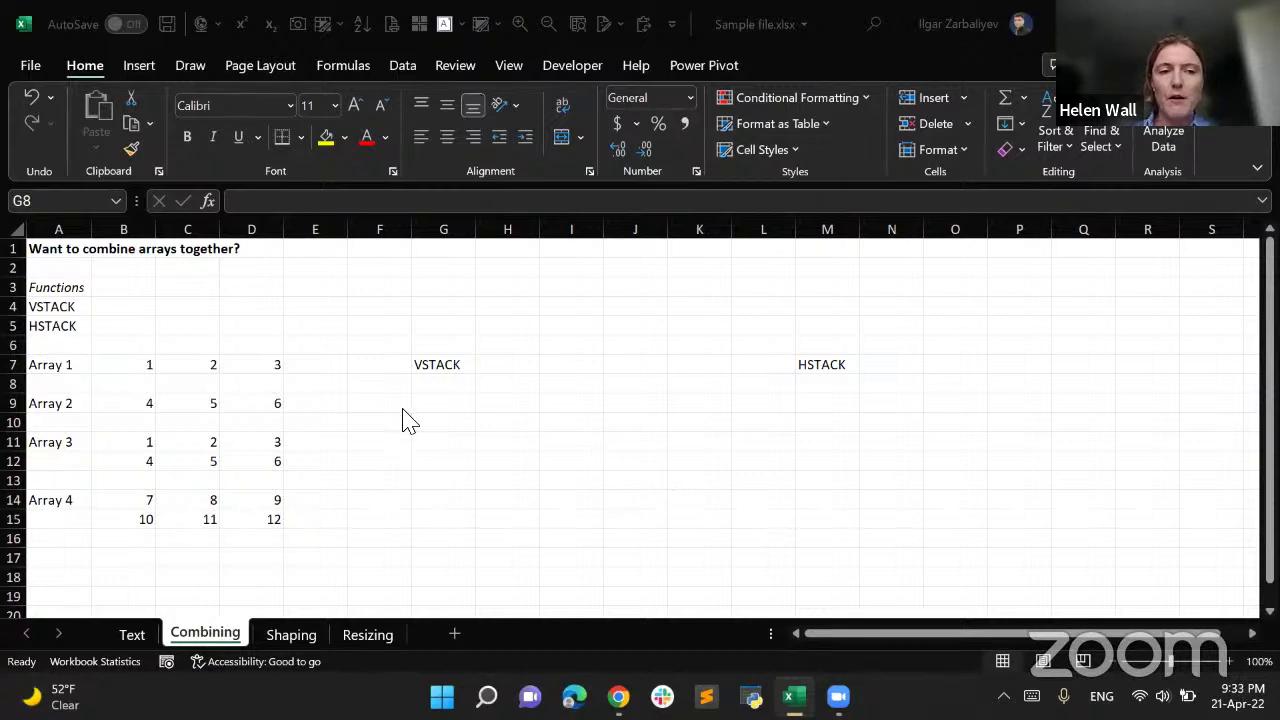
click(430, 390)
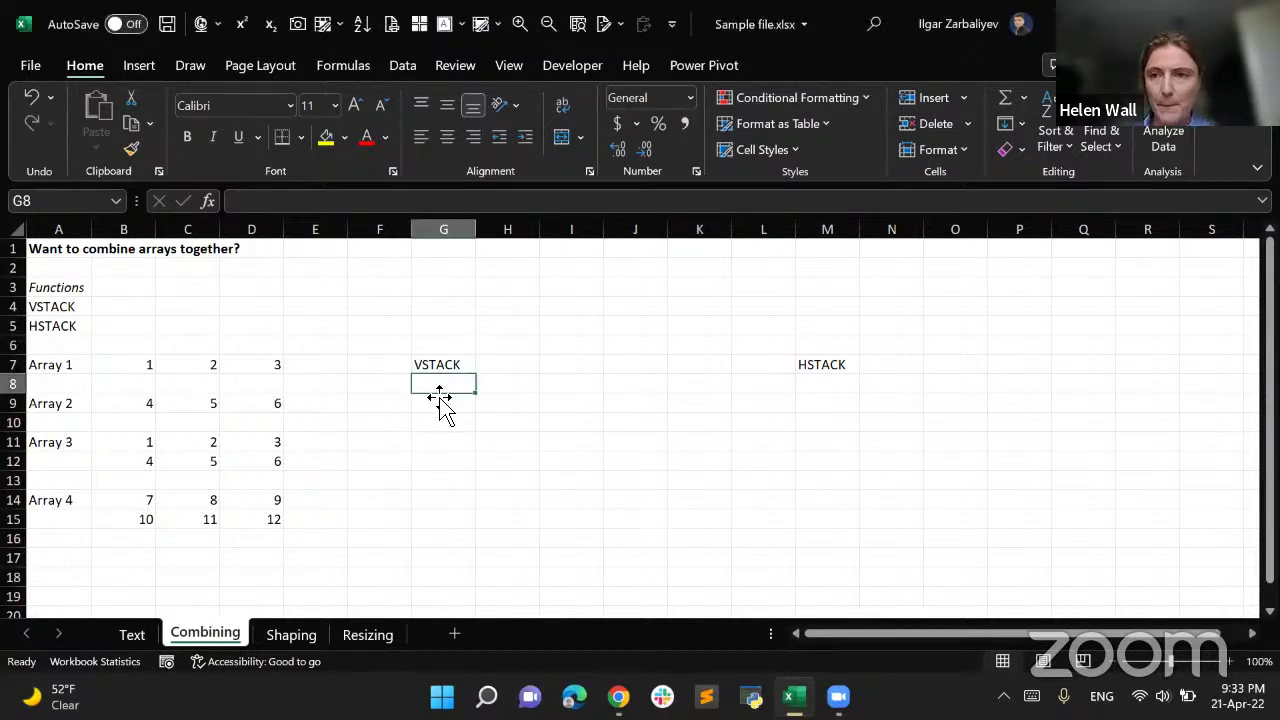
click(440, 405)
text(=vstack)
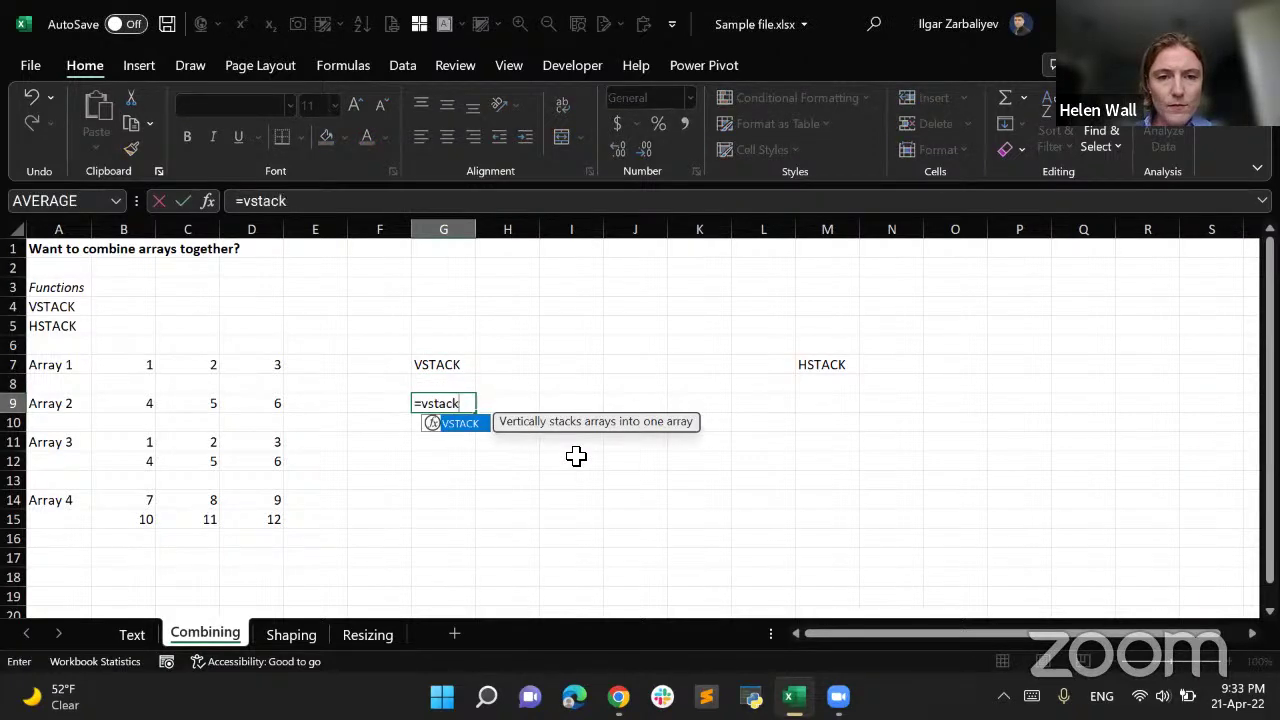
key(Tab)
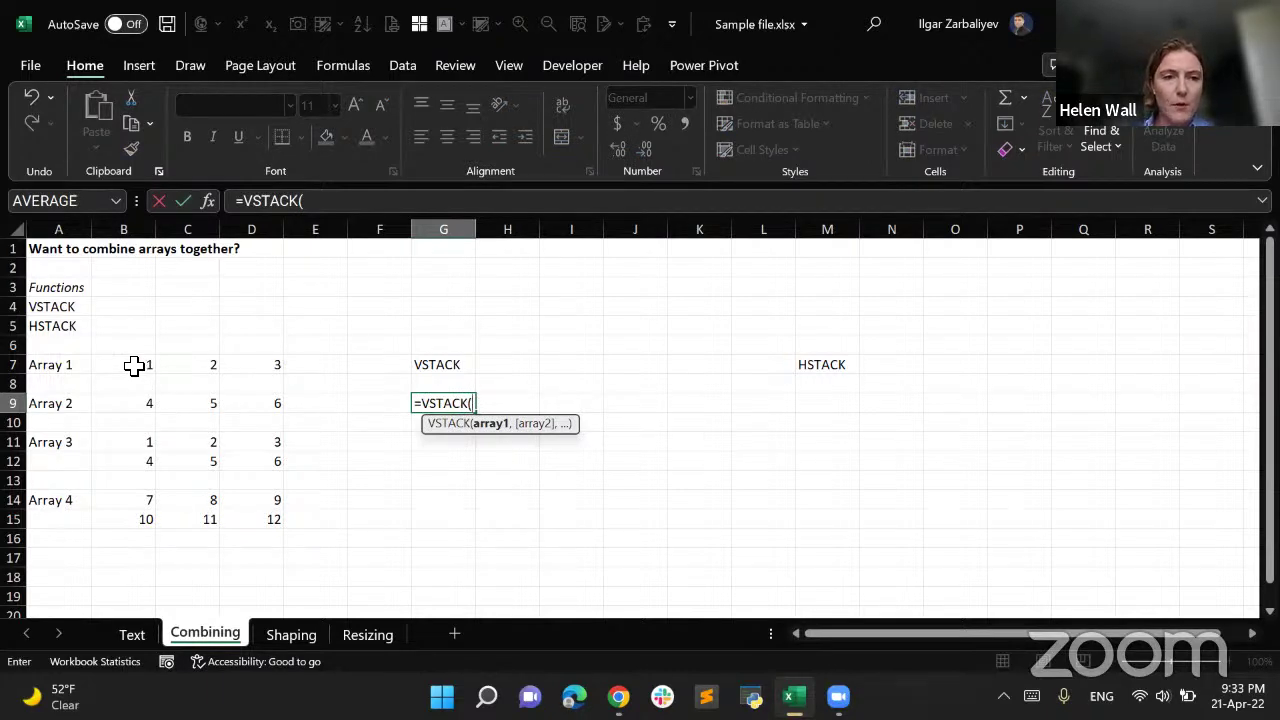
drag(134, 366, 256, 364)
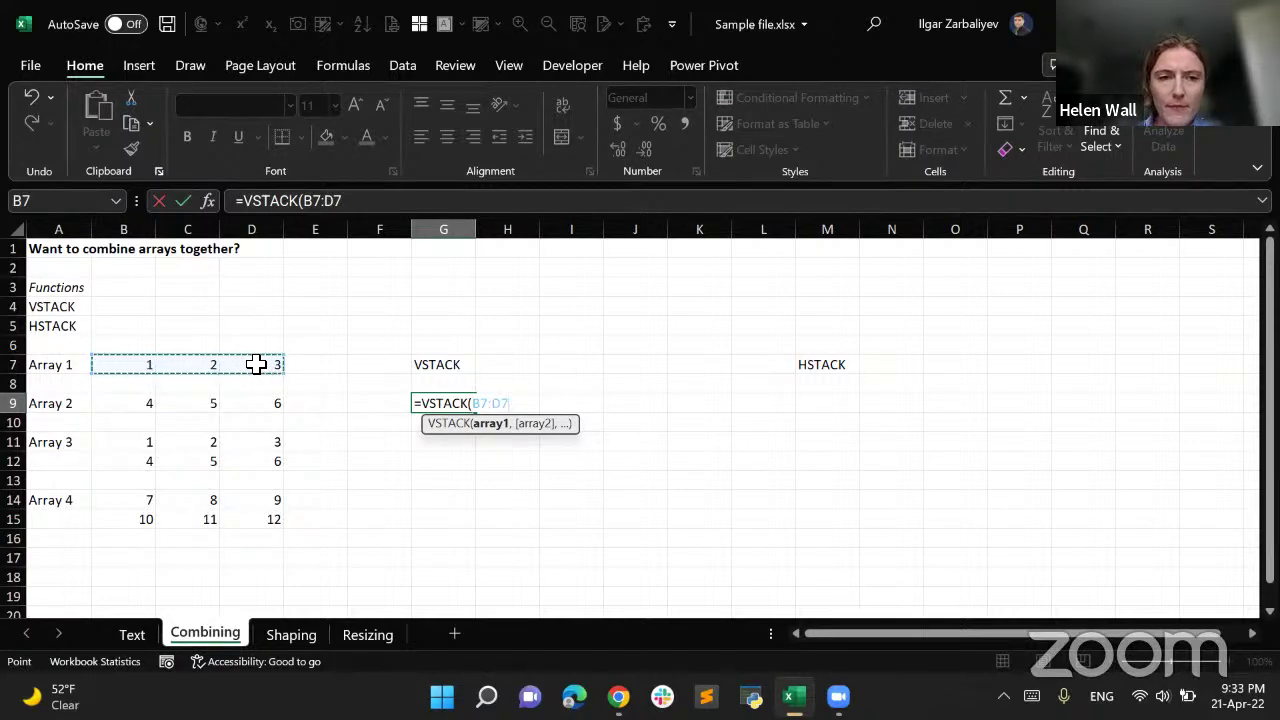
text(,)
click(134, 403)
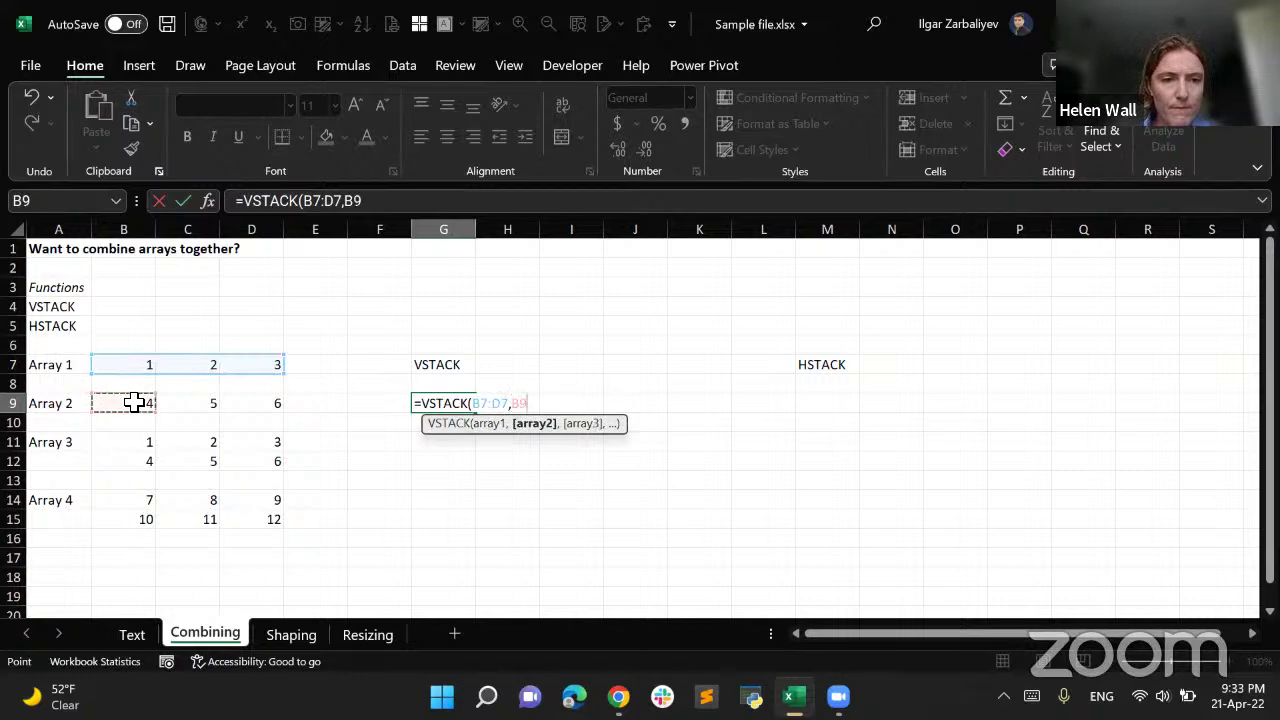
drag(134, 403, 263, 403)
text(,)
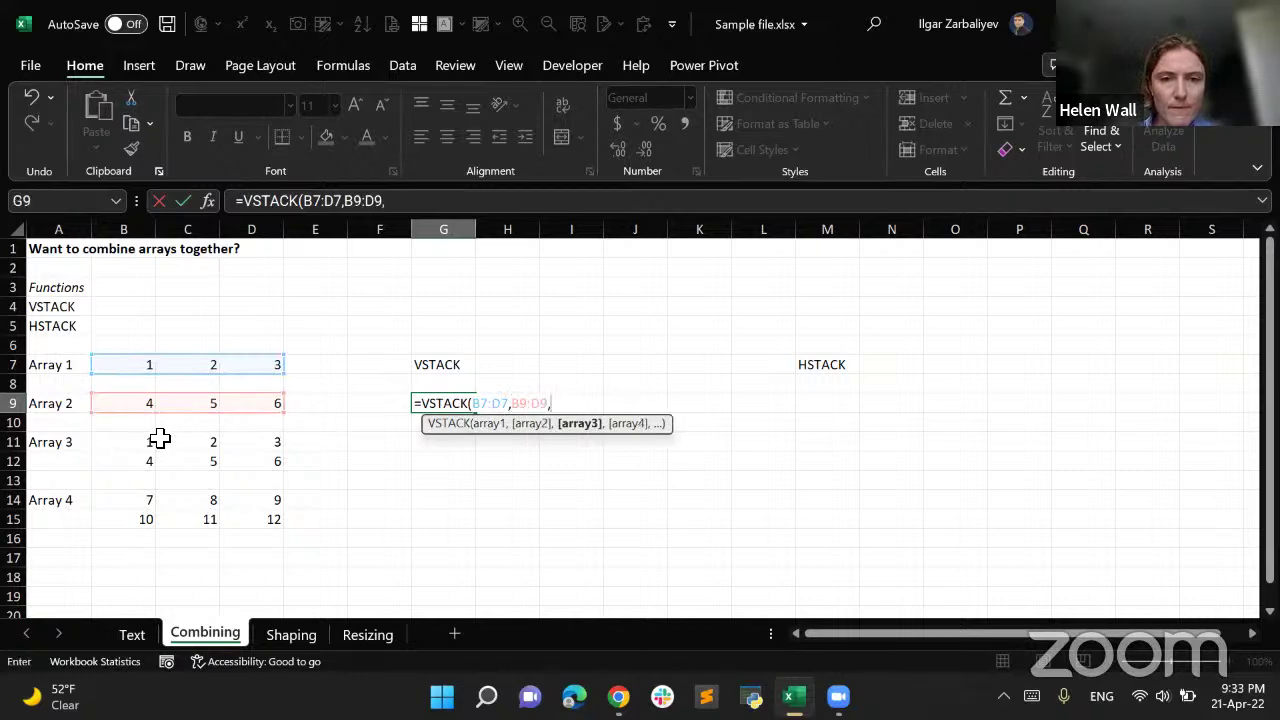
drag(143, 442, 260, 442)
text(,)
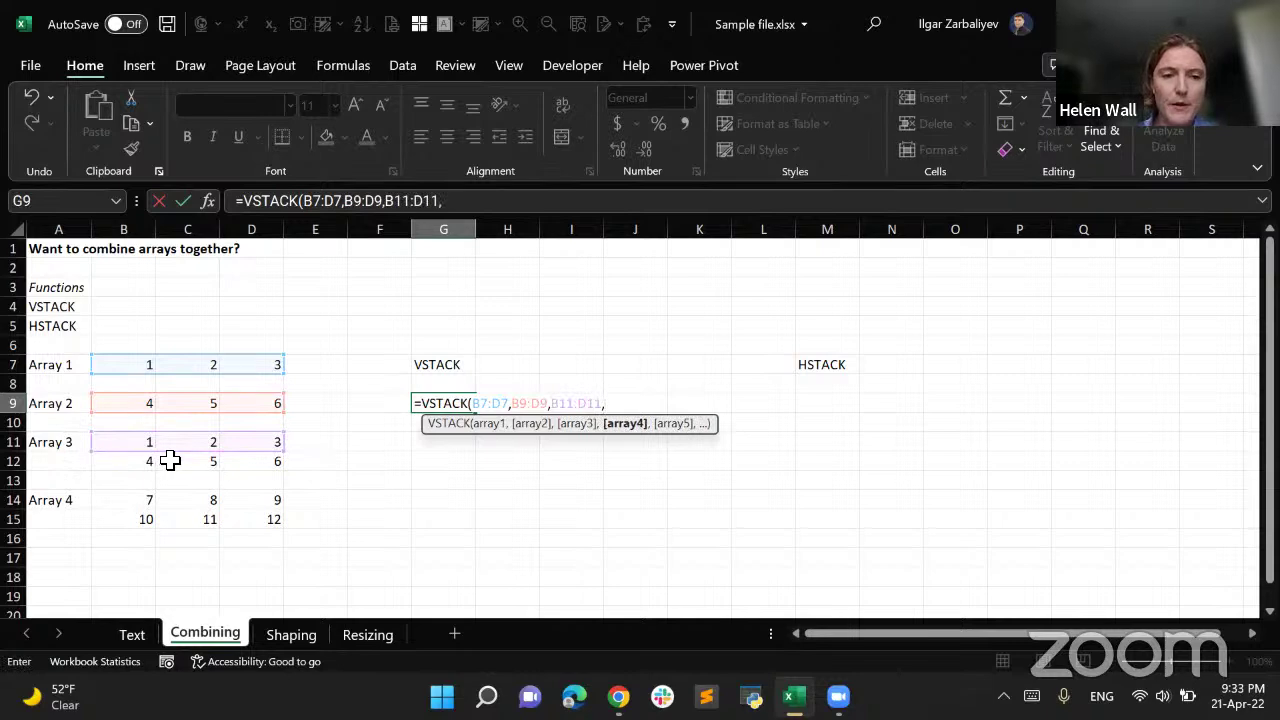
key(BackSpace)
key(BackSpace)
key(BackSpace)
key(BackSpace)
key(BackSpace)
key(BackSpace)
key(BackSpace)
key(BackSpace)
key(BackSpace)
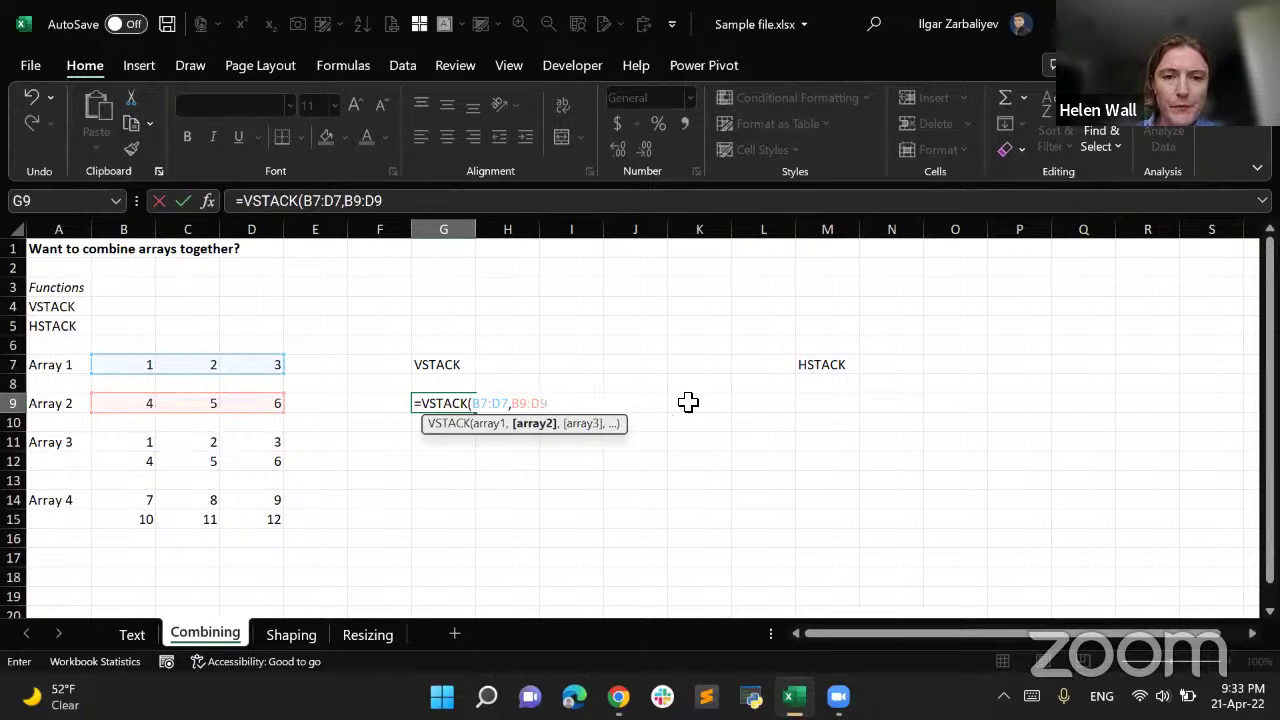
Close and enter the VSTACK formula in cell G9
text())
key(Return)
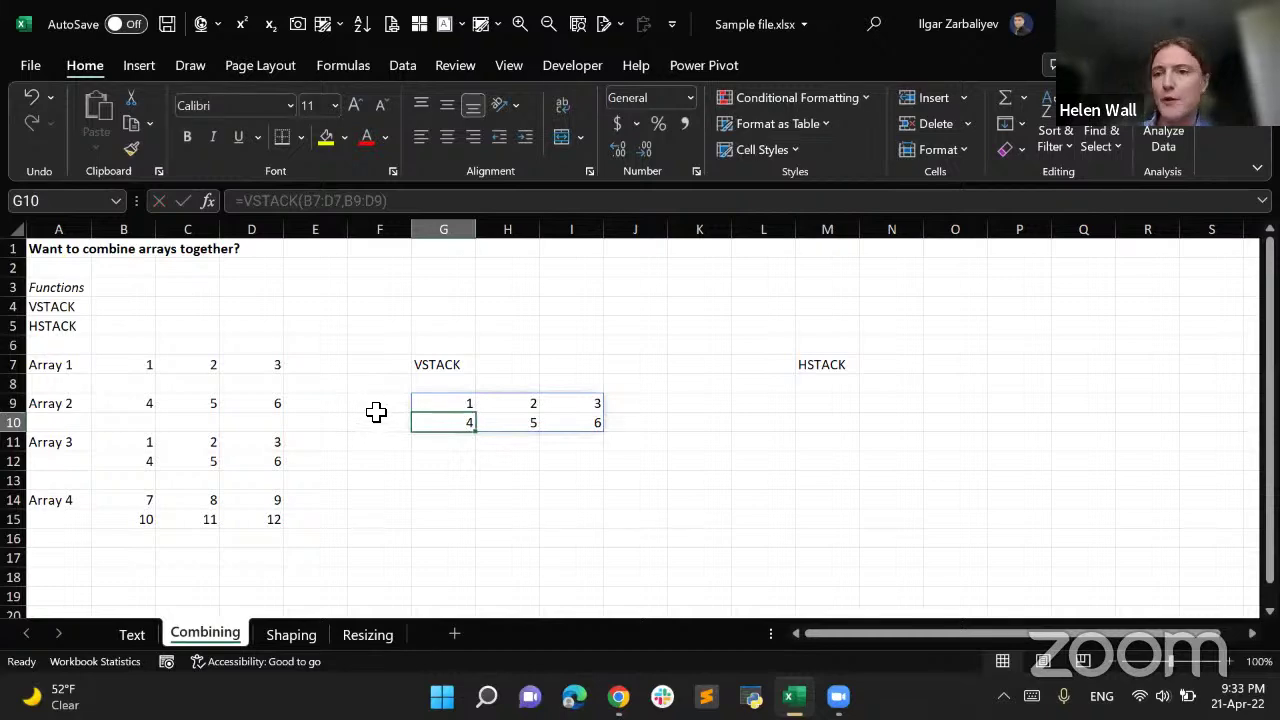
Copy the label Array 1 from A7 to cell F9, beside the first stacked row
click(56, 367)
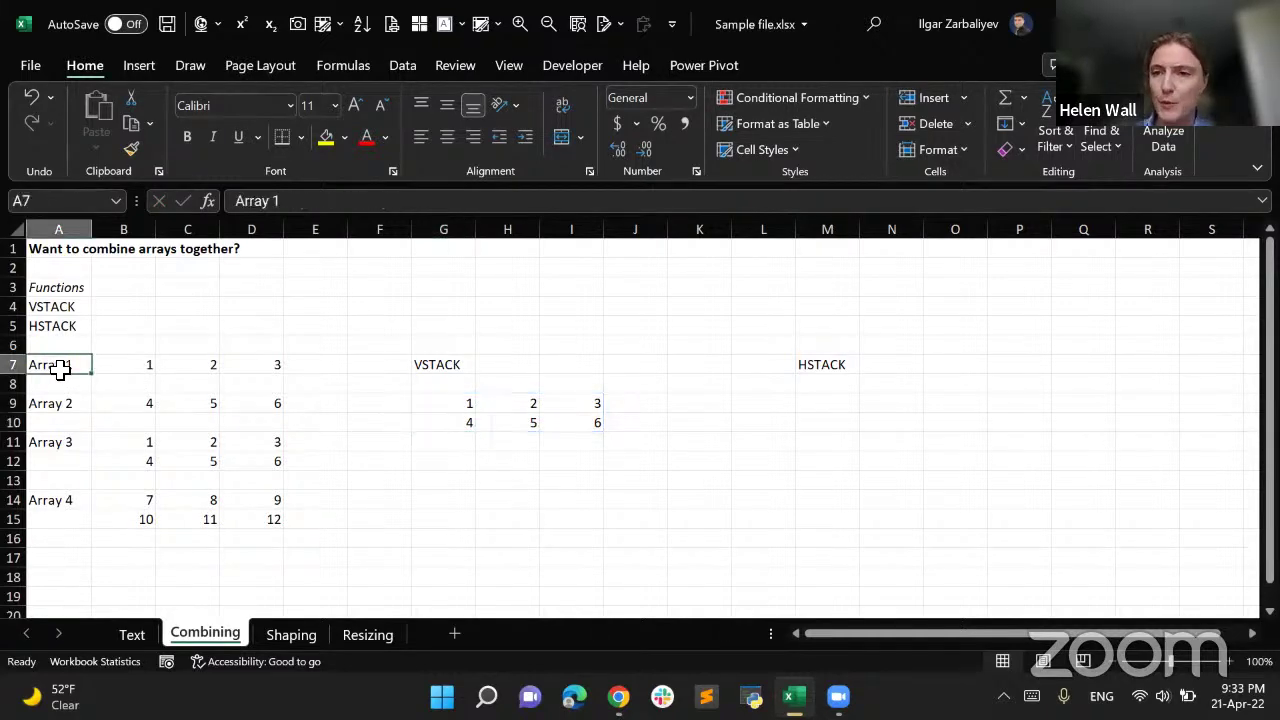
key(ctrl+c)
click(379, 405)
key(ctrl+v)
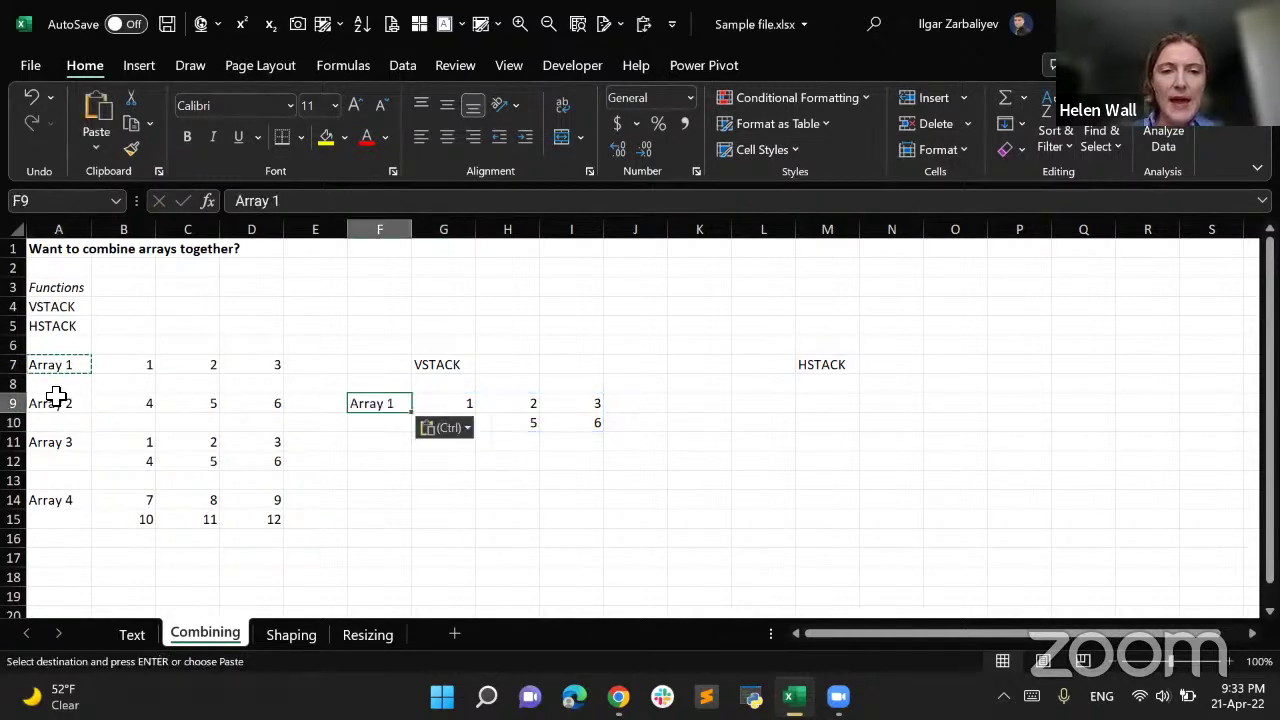
Copy the label Array 2 from A9 to cell F10, beside the second stacked row
click(62, 406)
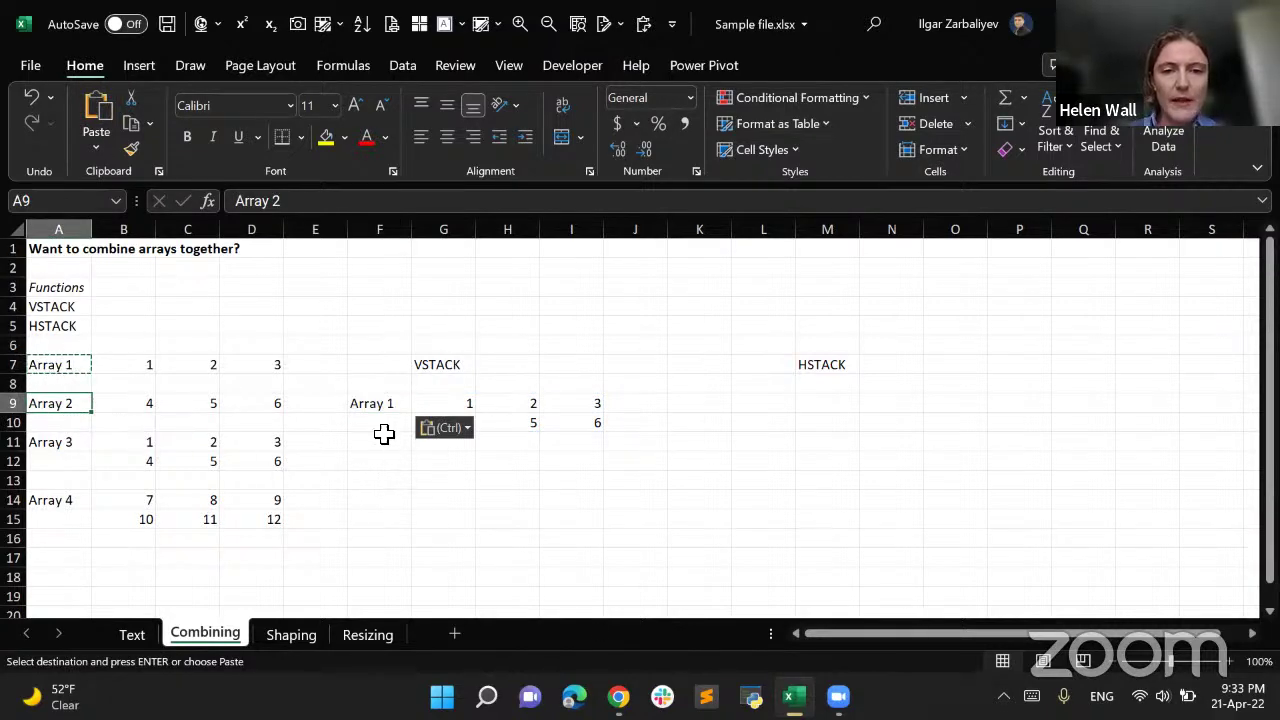
key(Escape)
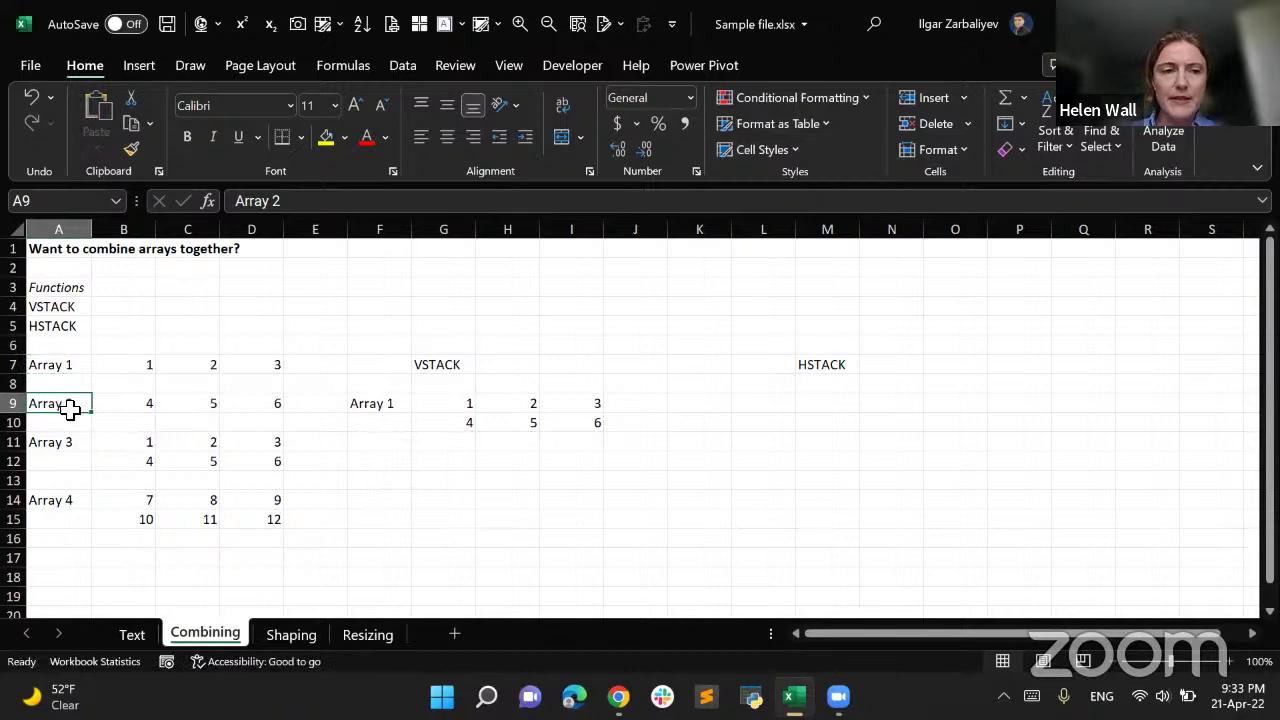
key(ctrl+c)
click(366, 427)
key(ctrl+v)
key(Escape)
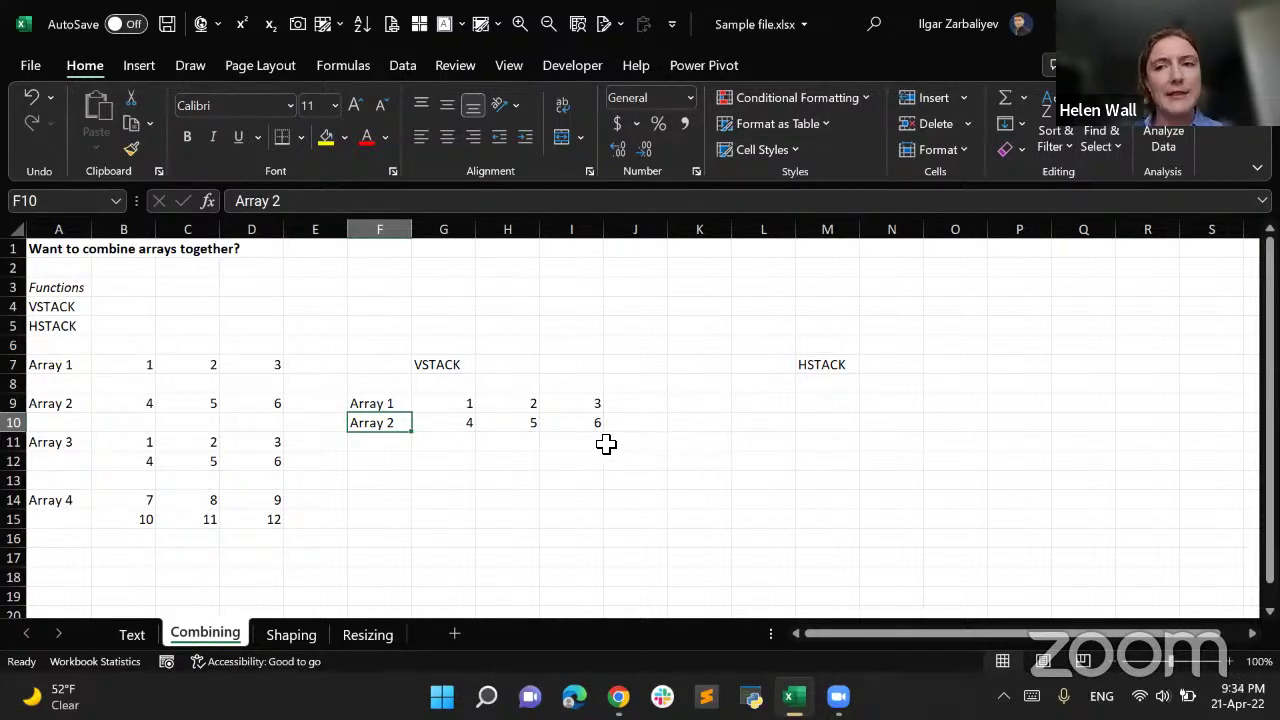
Enter a SUMPRODUCT formula in cell G12 multiplying Array 1 (B7:D7) by Array 2 (B9:D9)
click(440, 403)
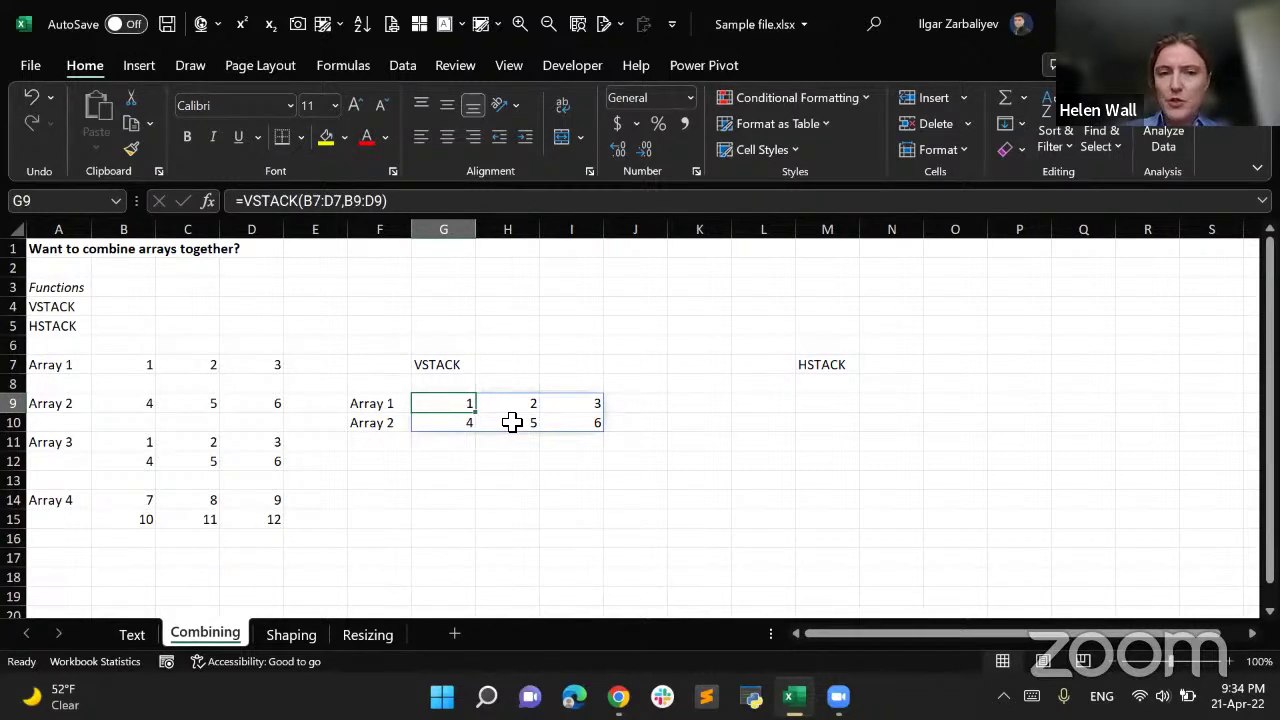
click(442, 464)
text(=)
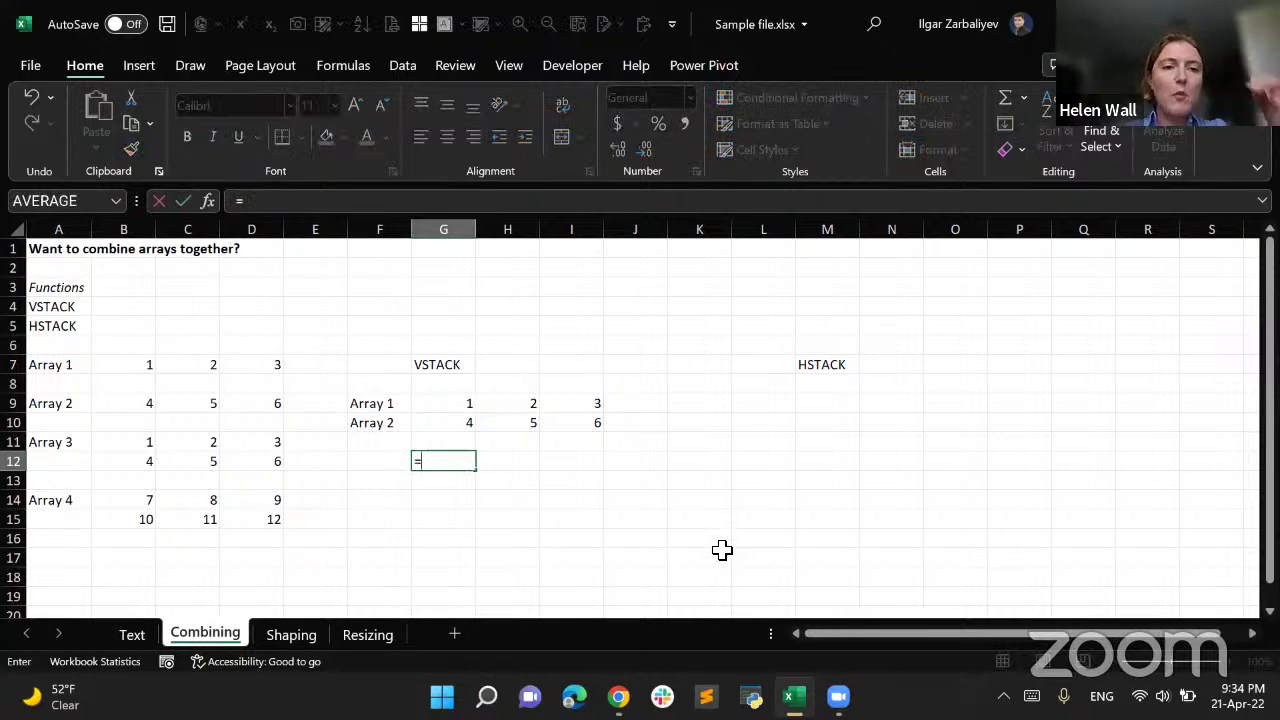
text(Sumproduct)
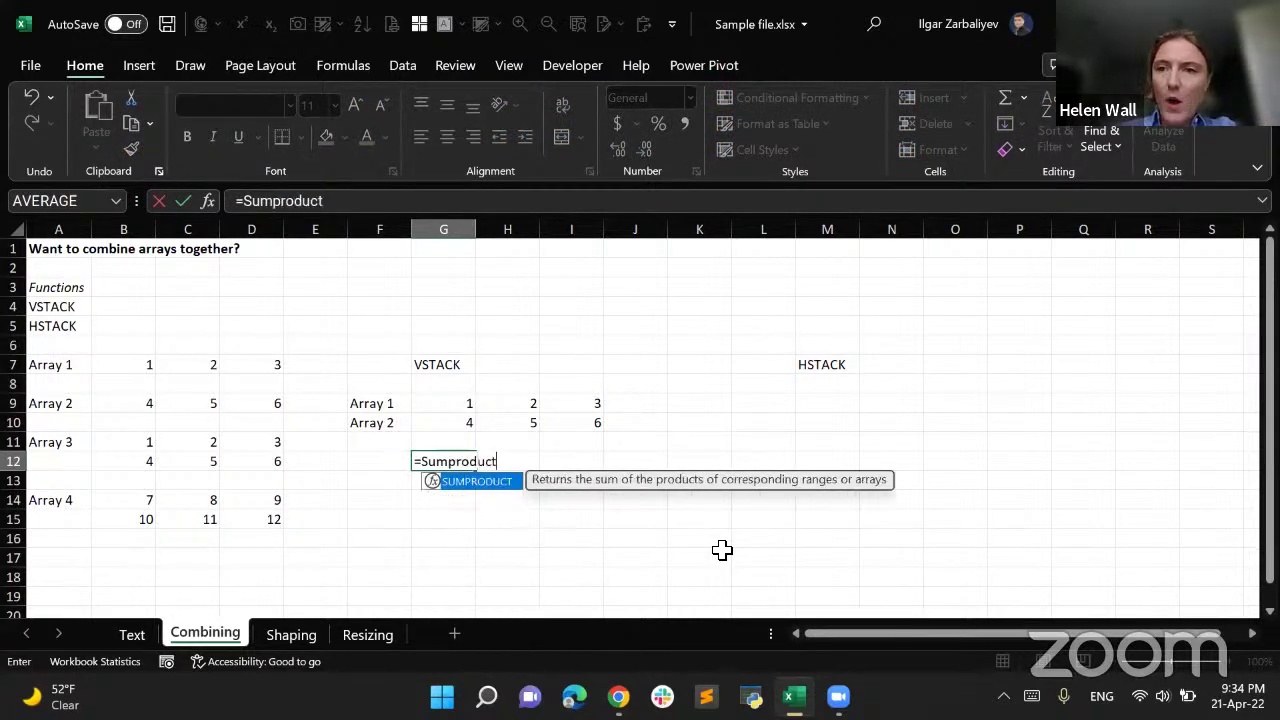
key(Tab)
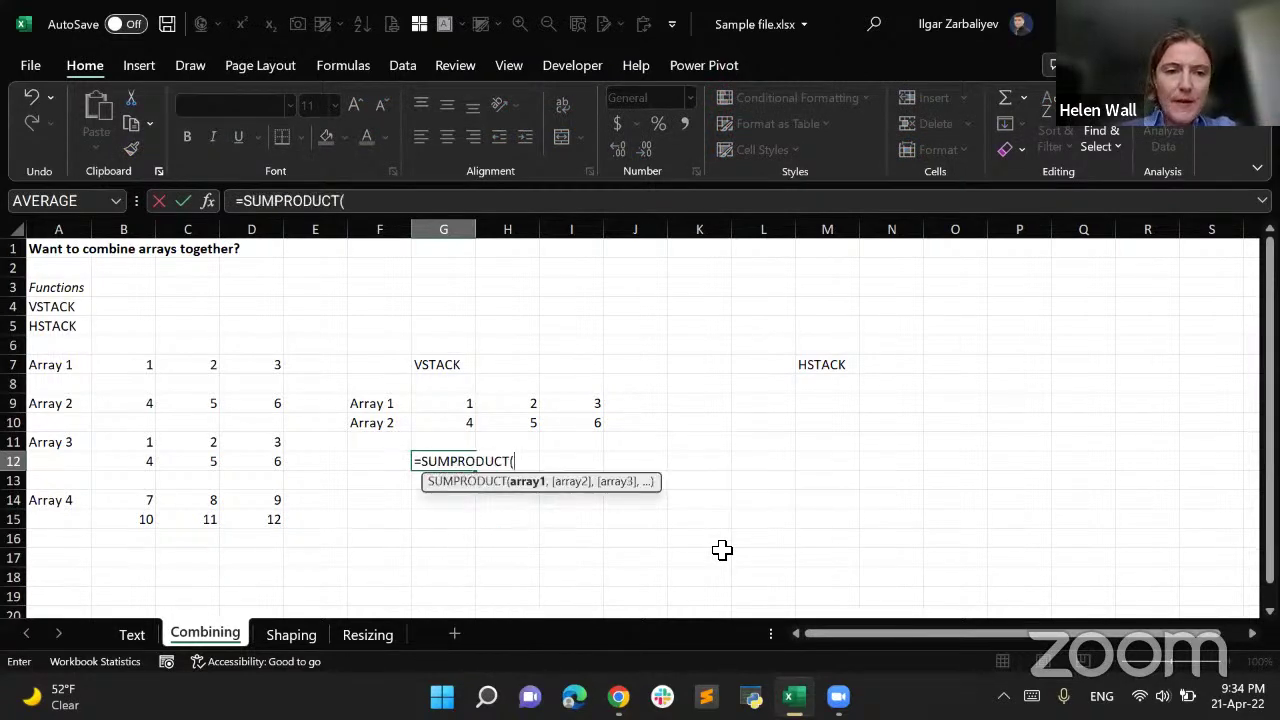
drag(149, 369, 257, 368)
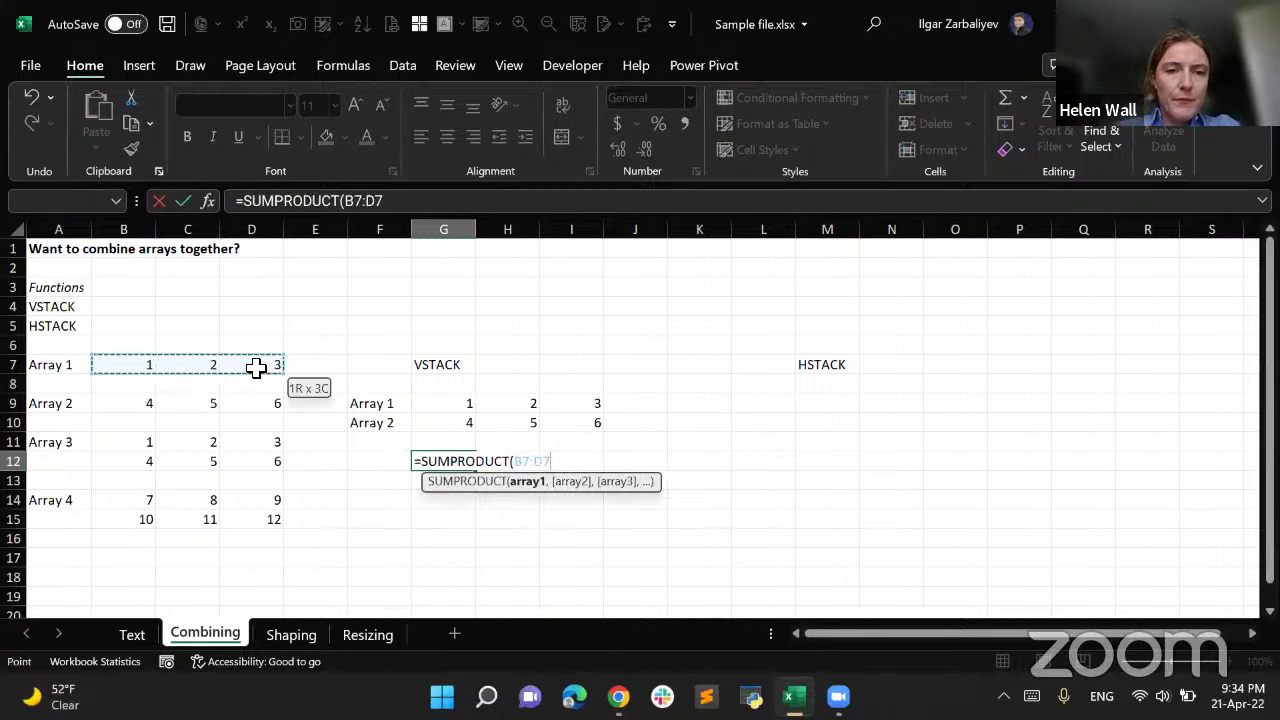
text(,)
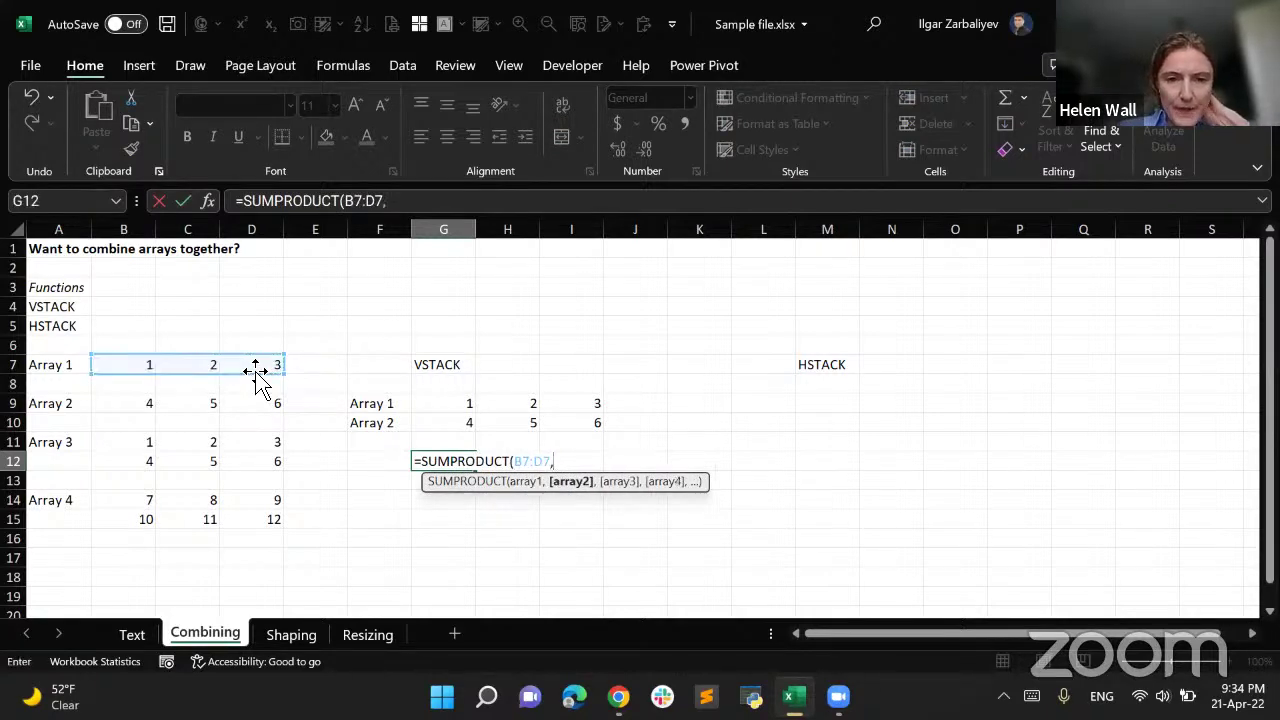
drag(140, 403, 254, 405)
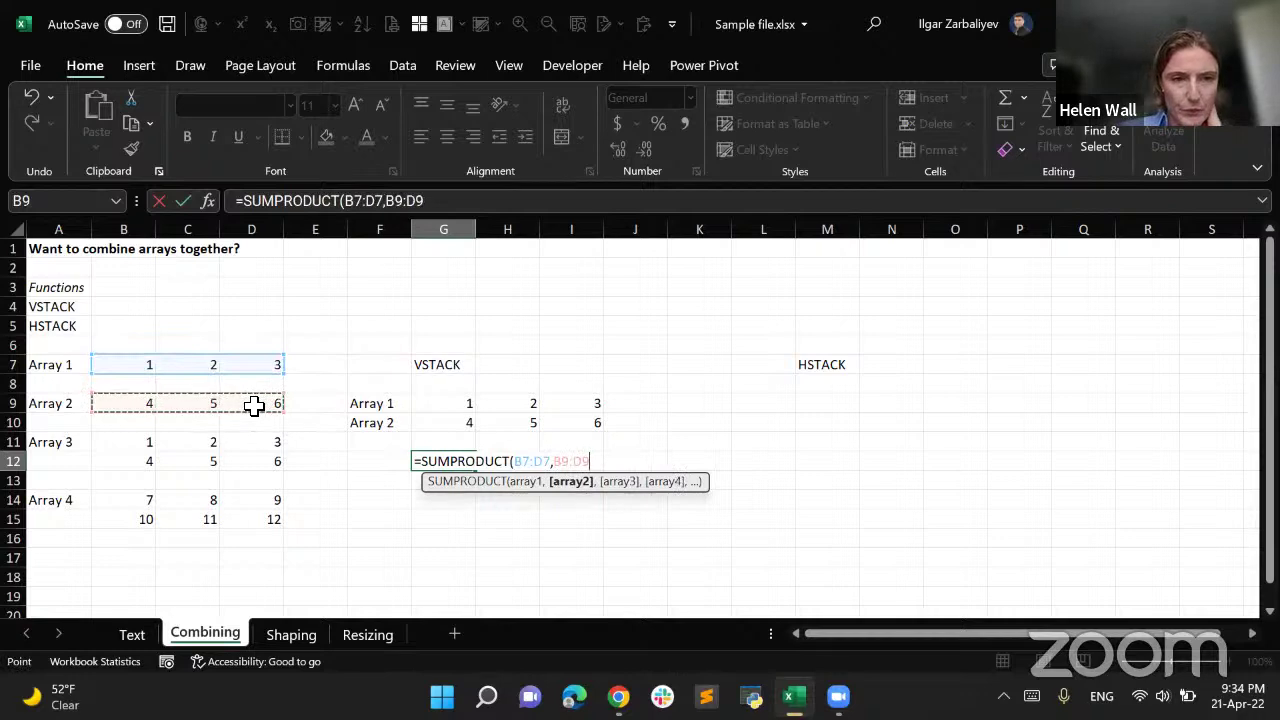
text())
key(Return)
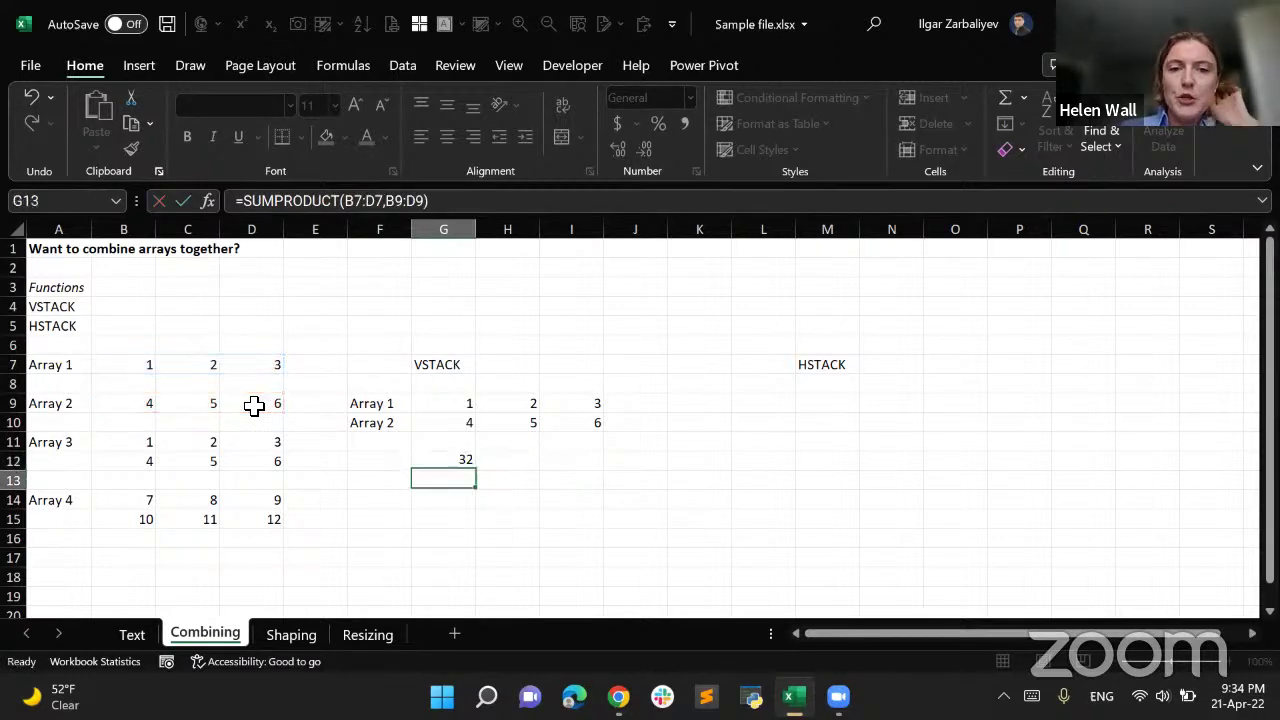
key(Up)
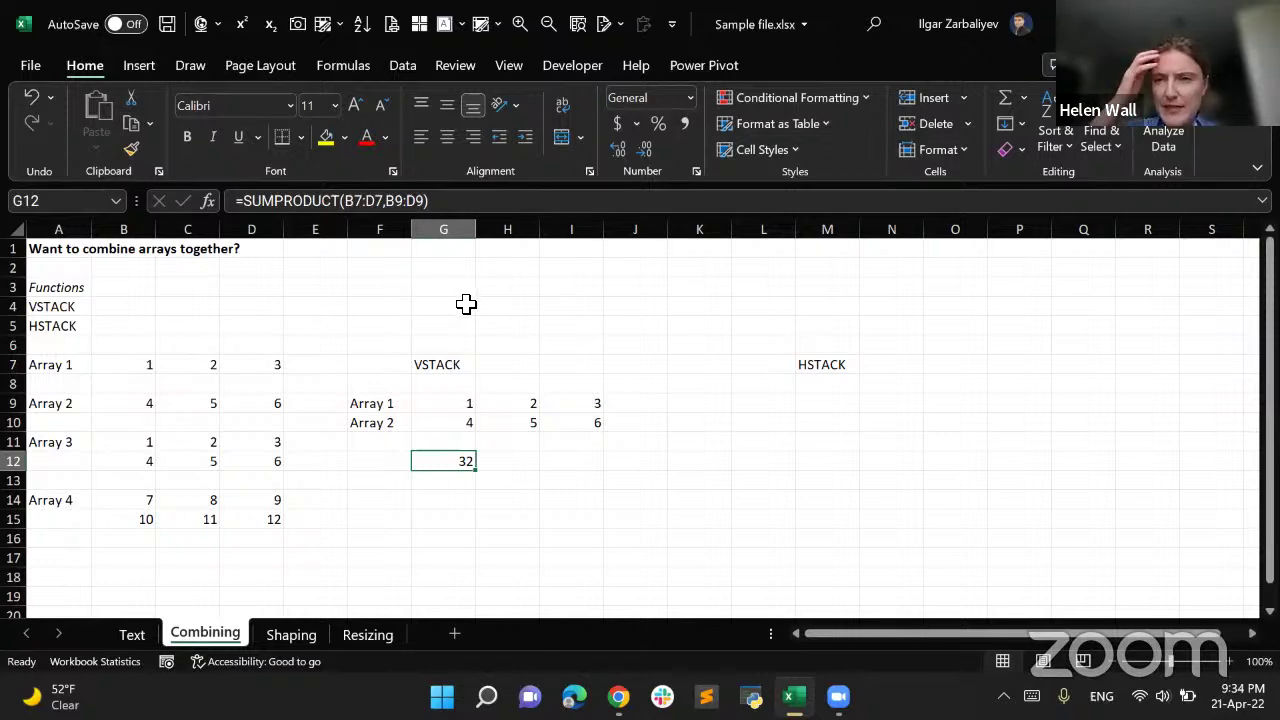
Try a SUMPRODUCT formula in cell G13 on the differently sized Array 2 (B9:D9) and Array 3 (B11:D12)
click(455, 487)
text(=Su)
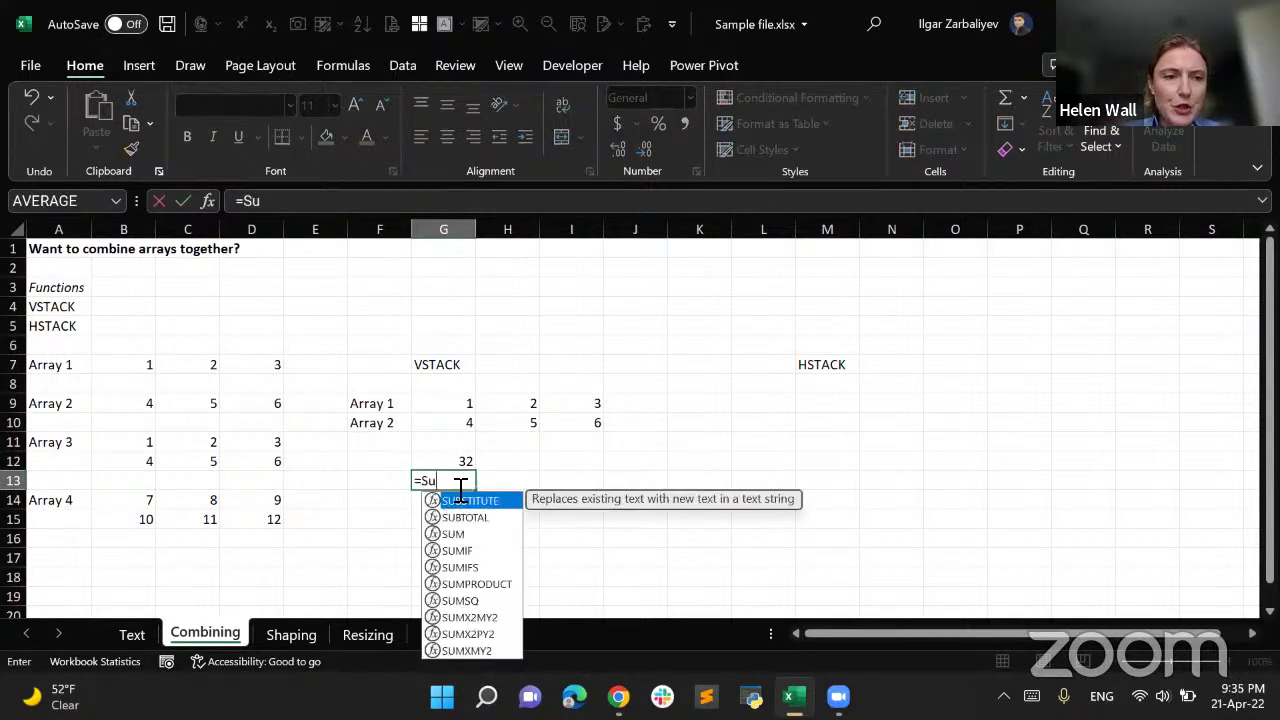
text(mpro)
key(Tab)
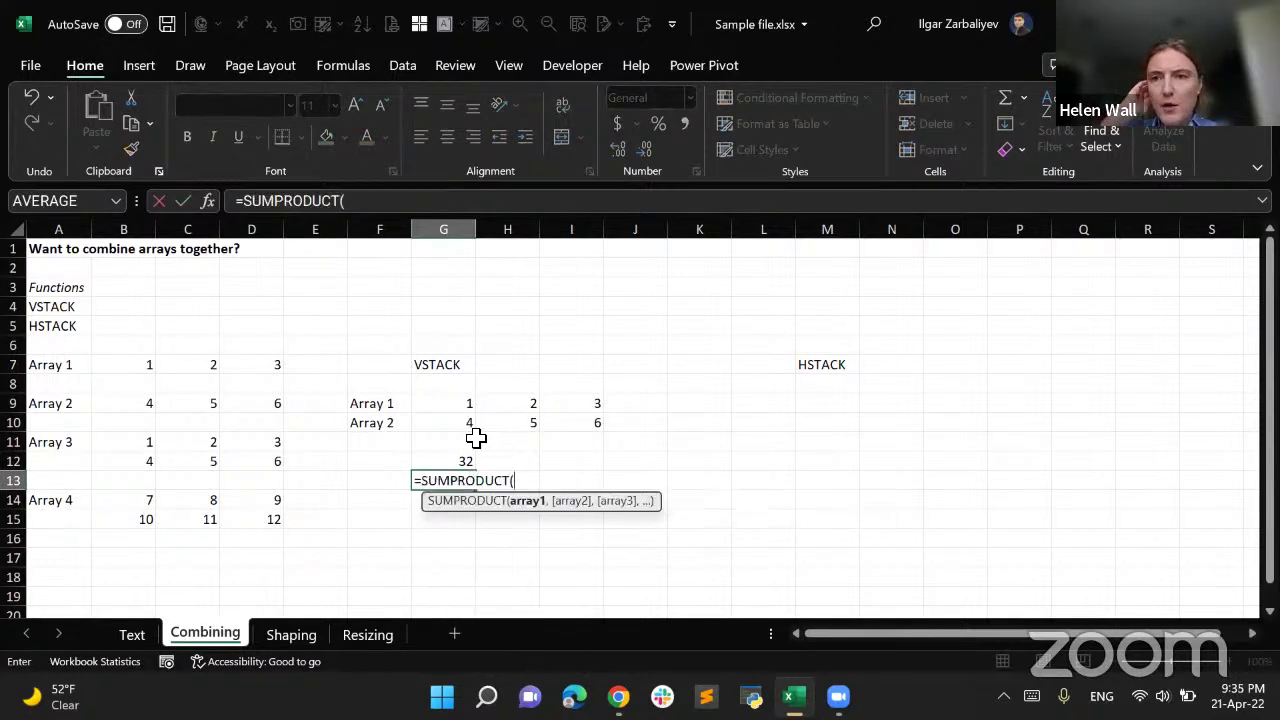
click(150, 405)
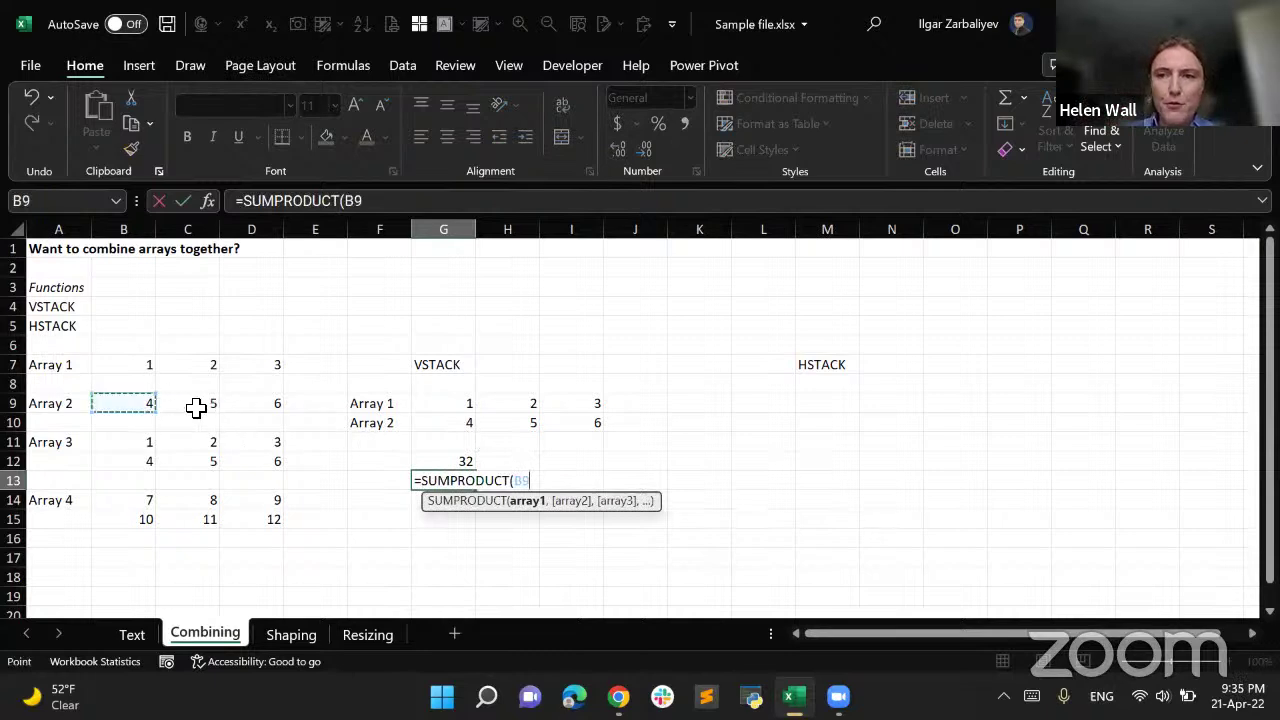
drag(196, 408, 272, 410)
text(,)
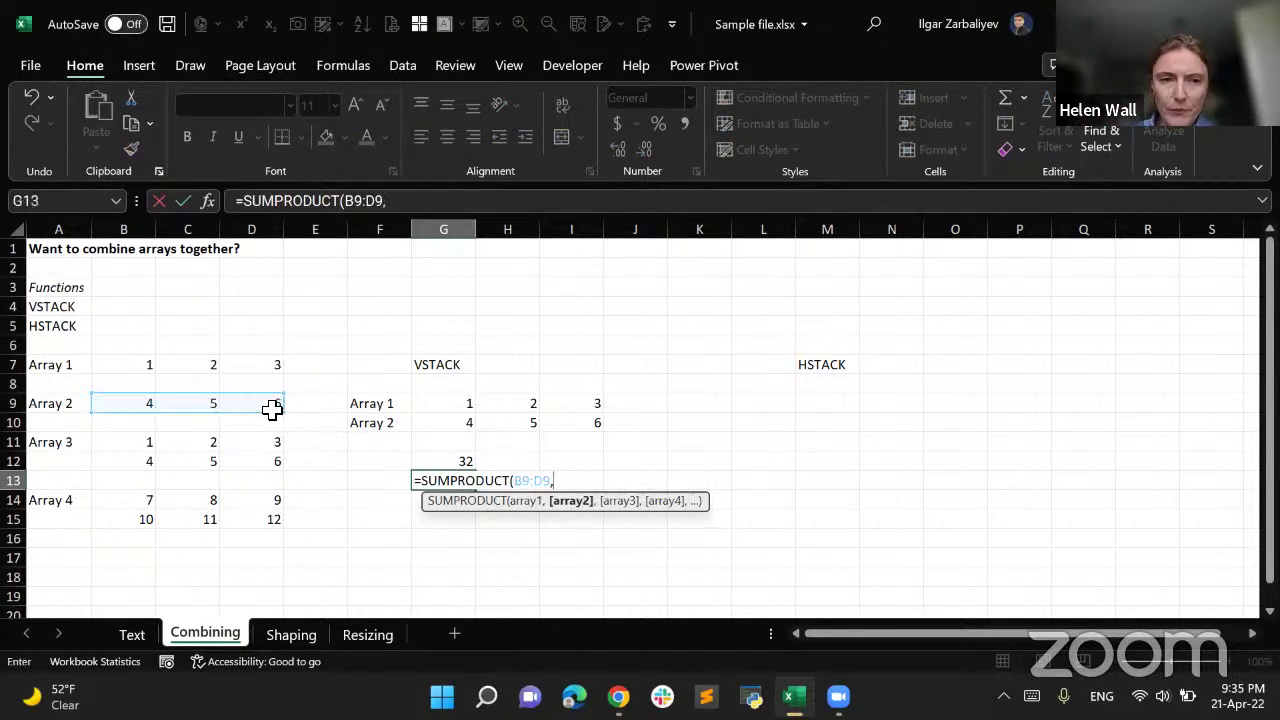
drag(149, 443, 262, 466)
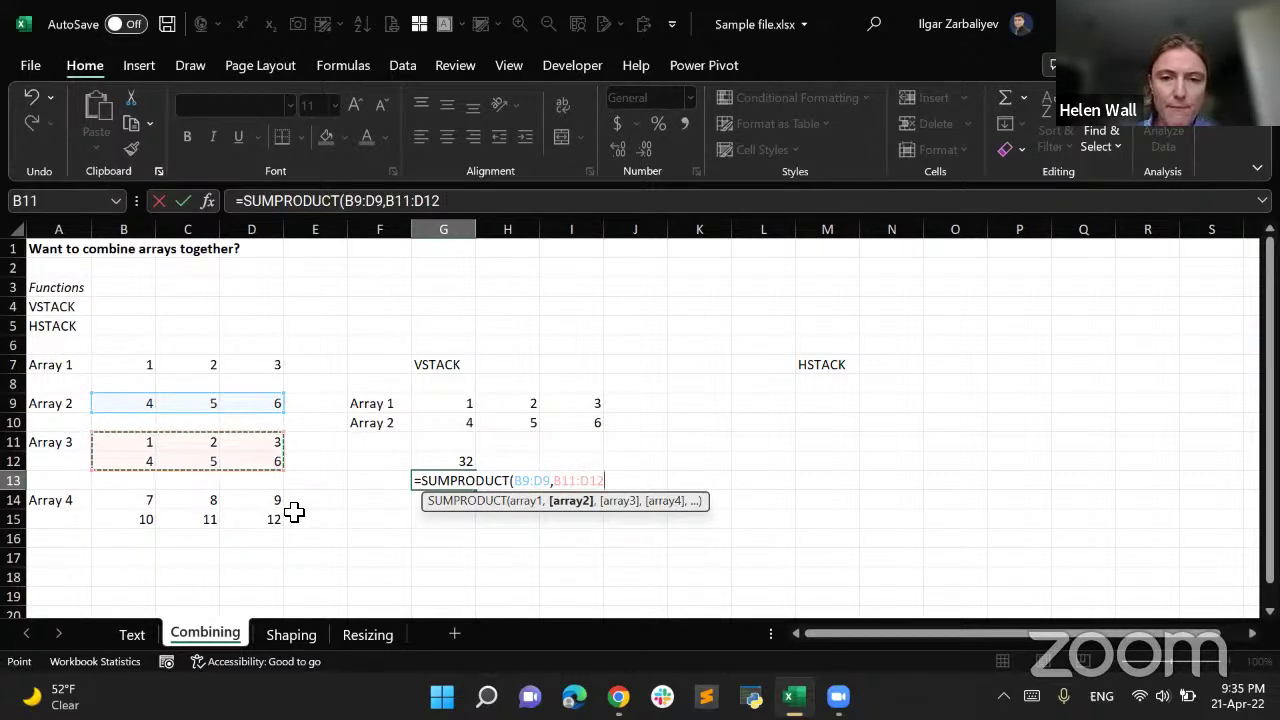
key(Return)
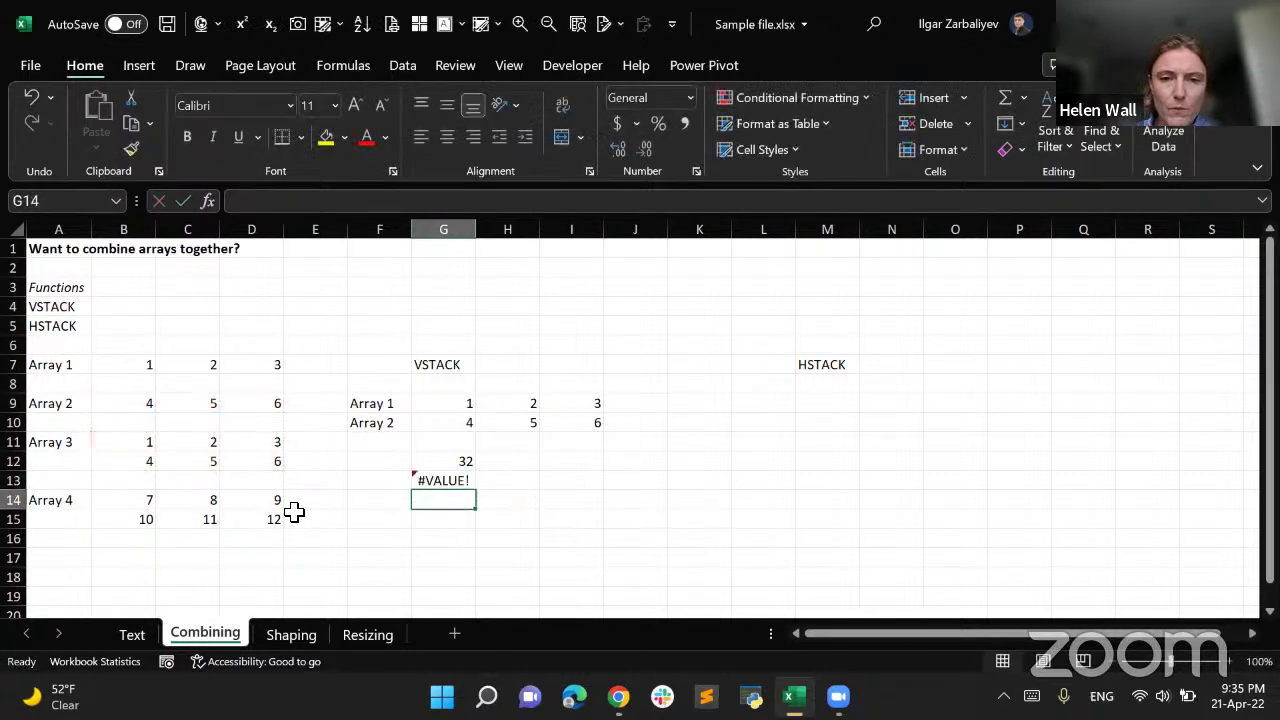
Move the two SUMPRODUCT results from G12:G13 to K12:K13
click(430, 480)
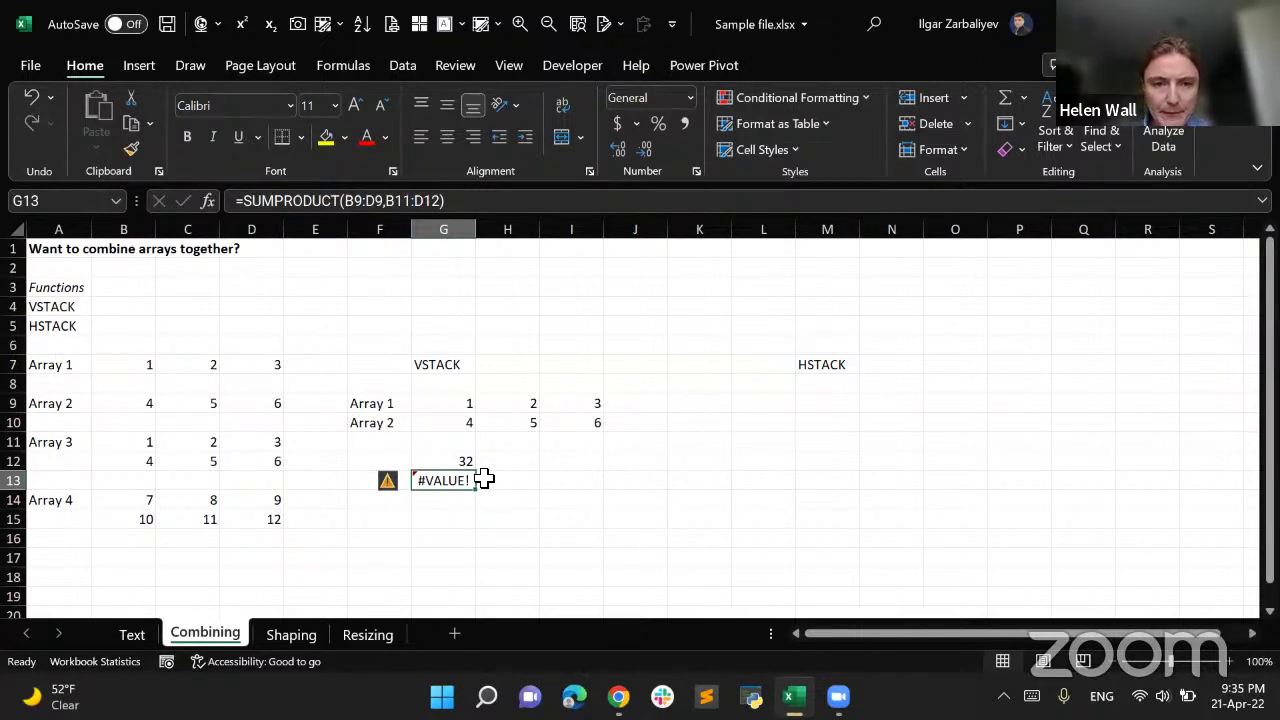
click(391, 516)
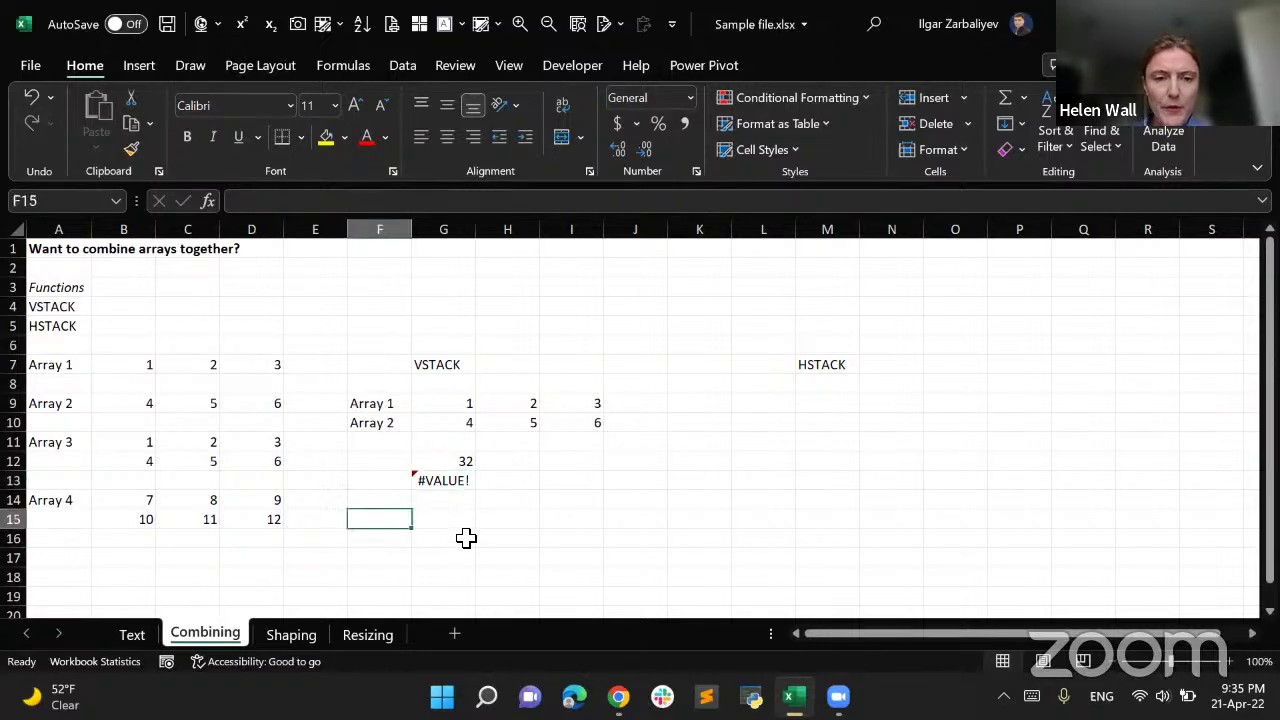
click(450, 521)
drag(450, 462, 694, 480)
click(455, 467)
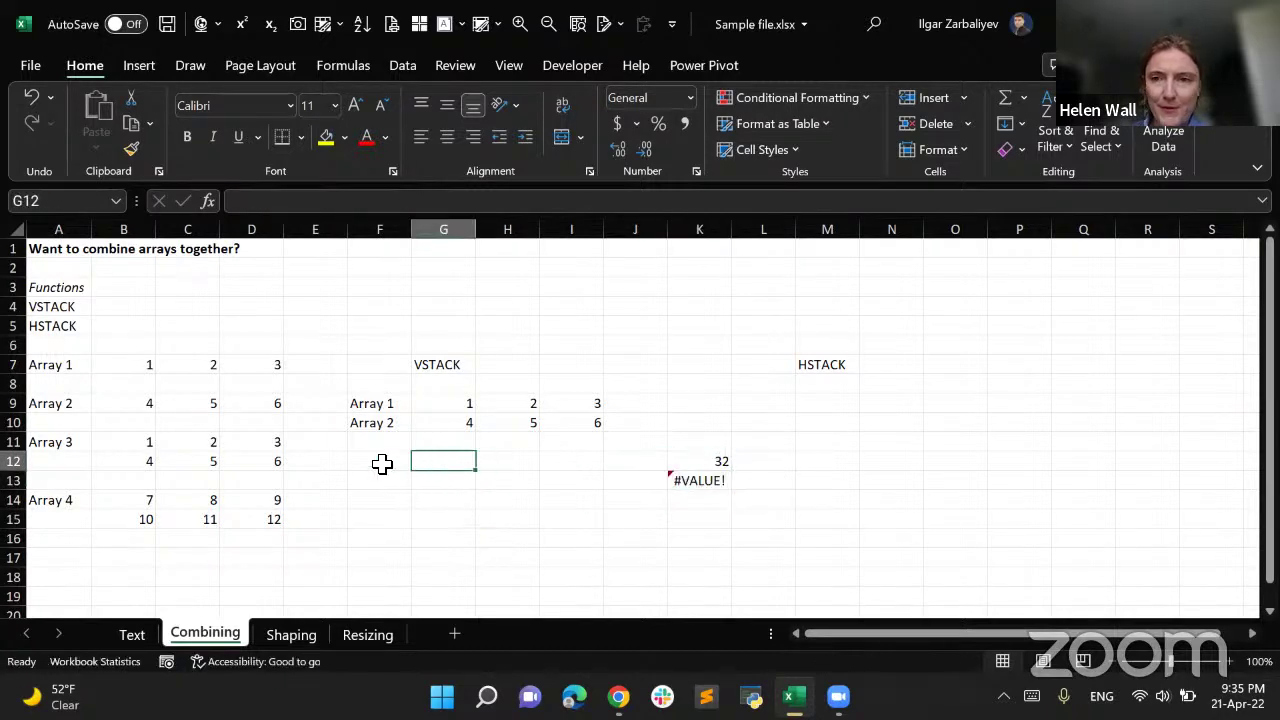
Enter a VSTACK formula in cell G12 combining Array 2 (B9:D9) and Array 3 (B11:D12)
click(380, 463)
click(462, 461)
text(=)
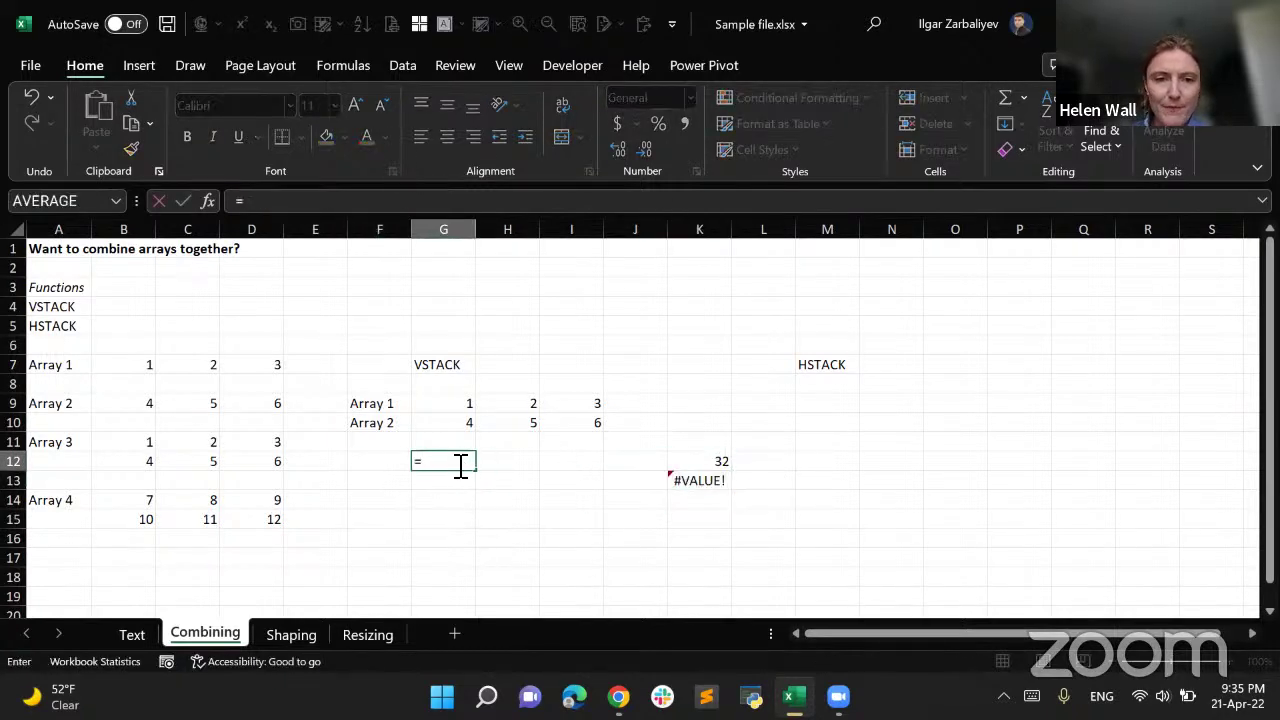
text(vstack)
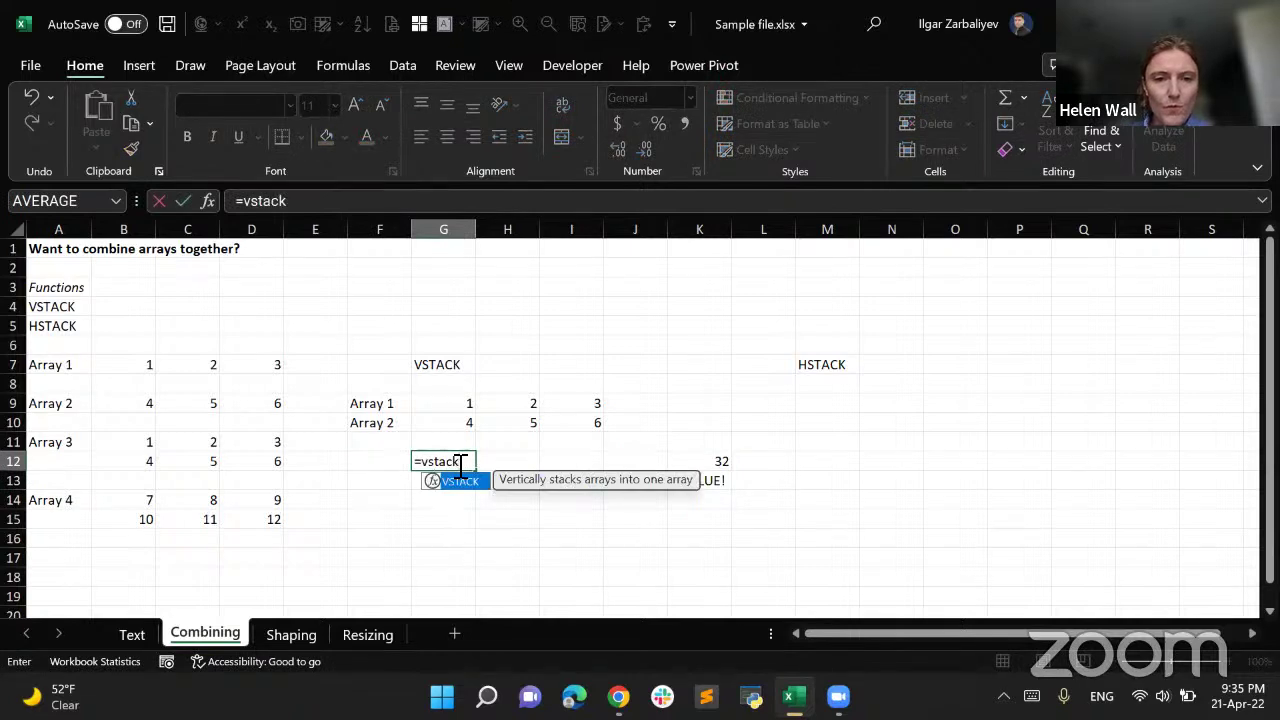
key(Tab)
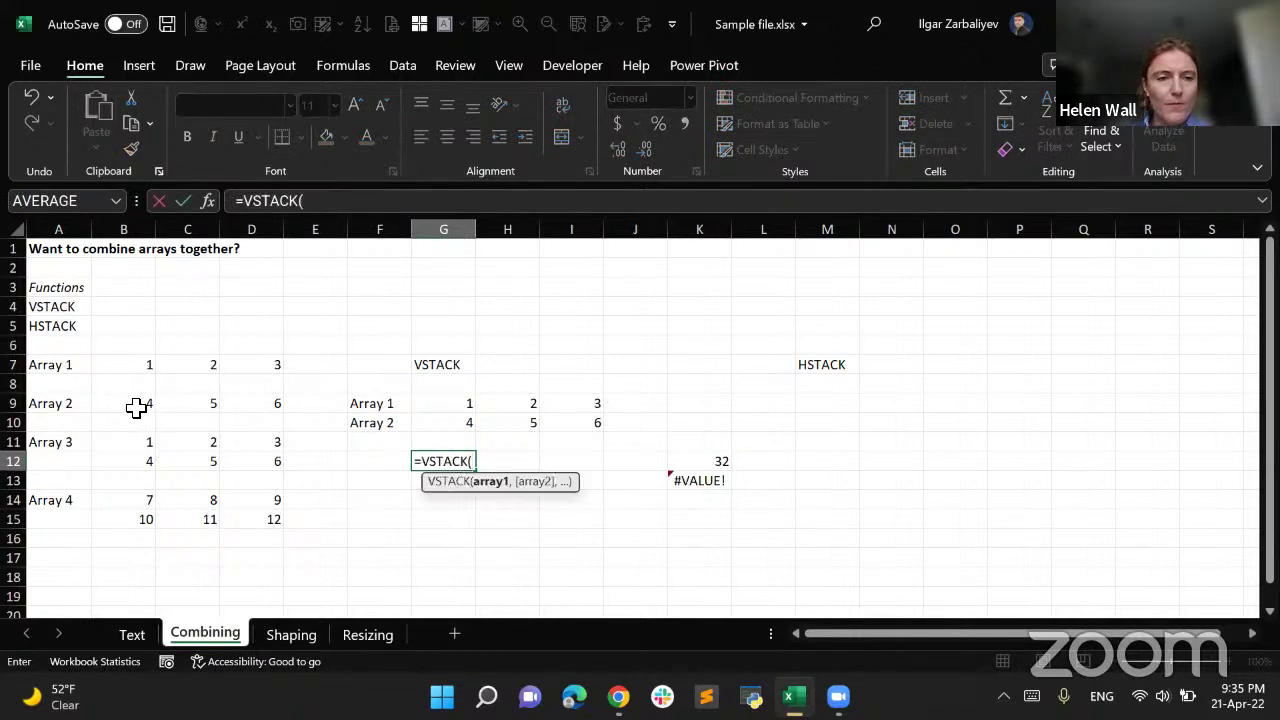
drag(137, 405, 246, 407)
text(,)
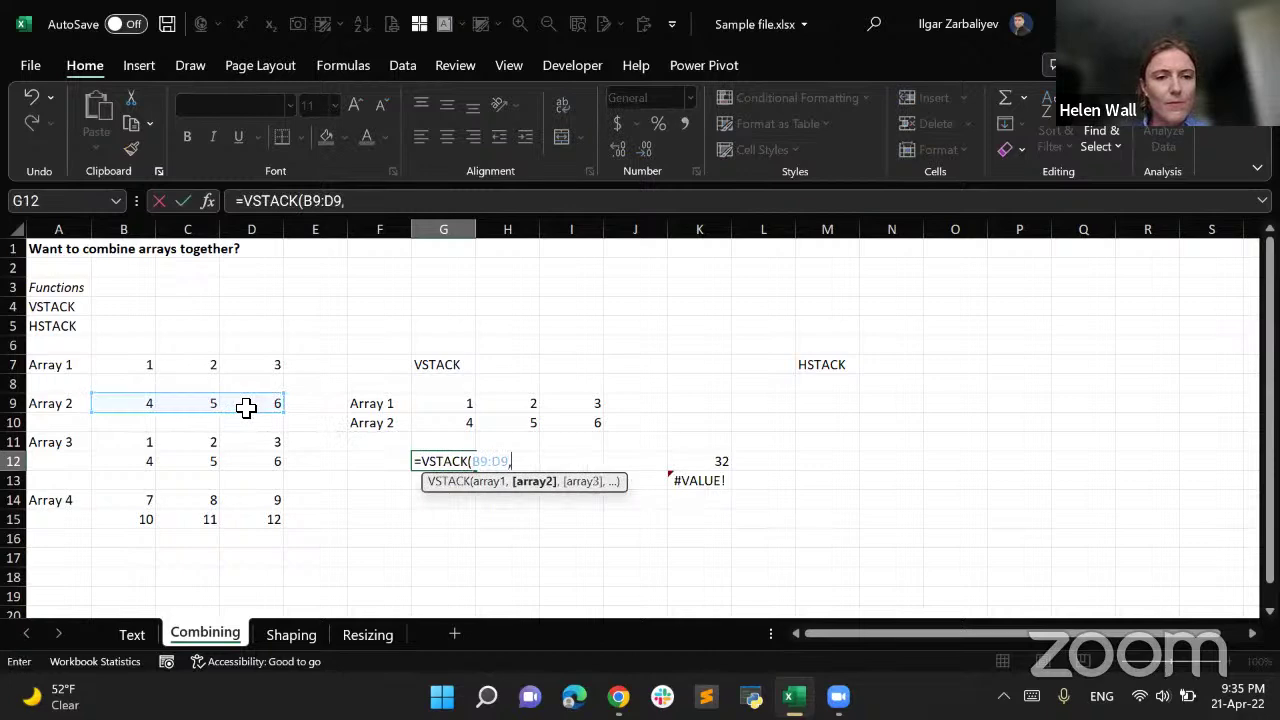
drag(258, 472, 265, 485)
text())
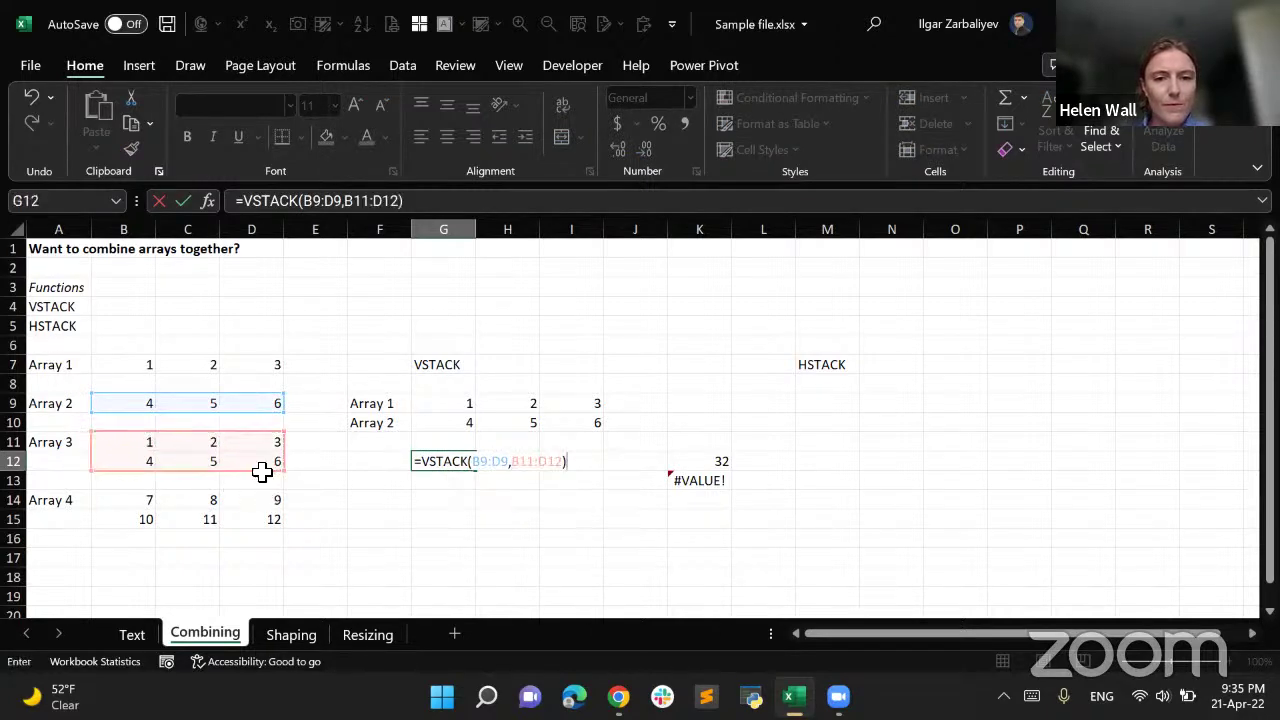
key(ctrl+Return)
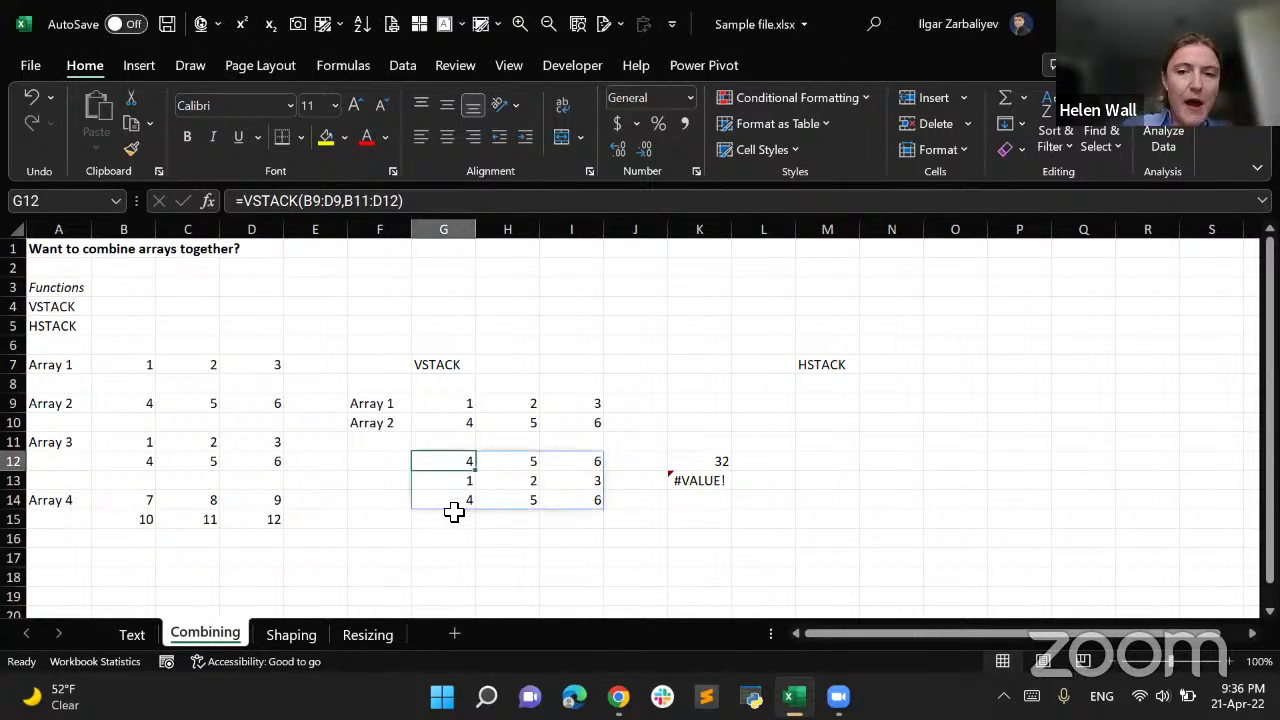
click(446, 210)
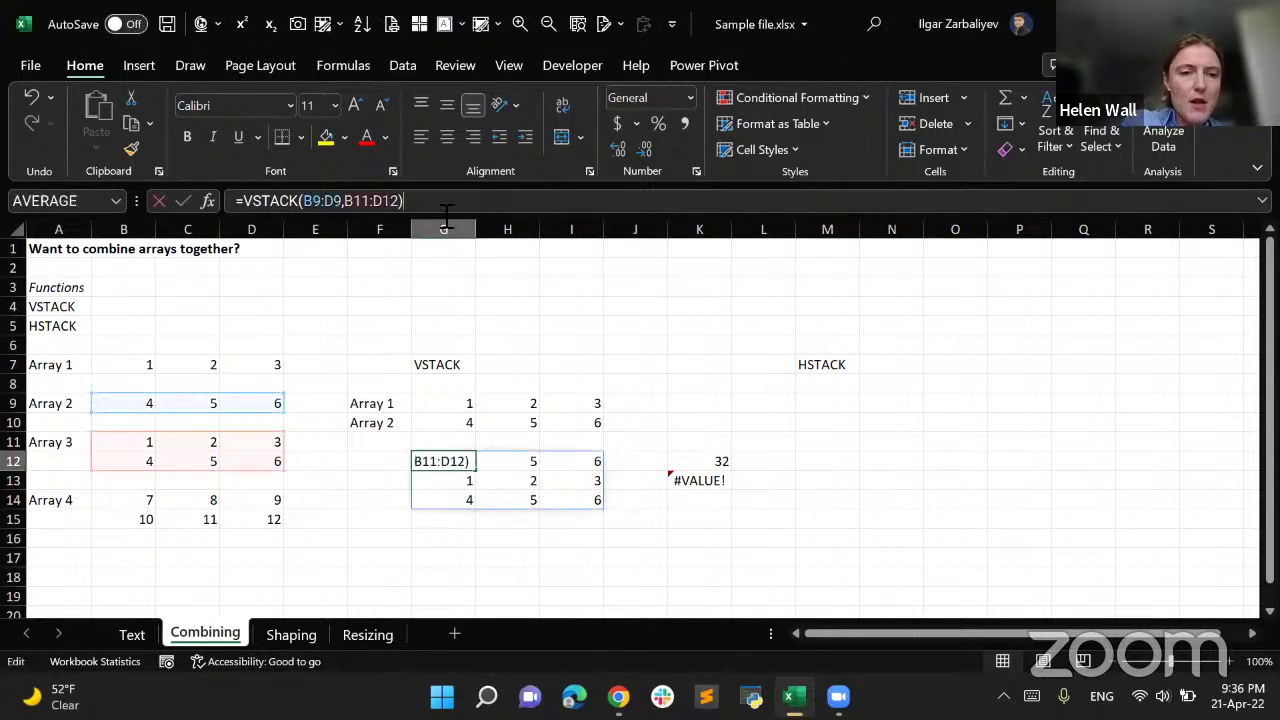
key(BackSpace)
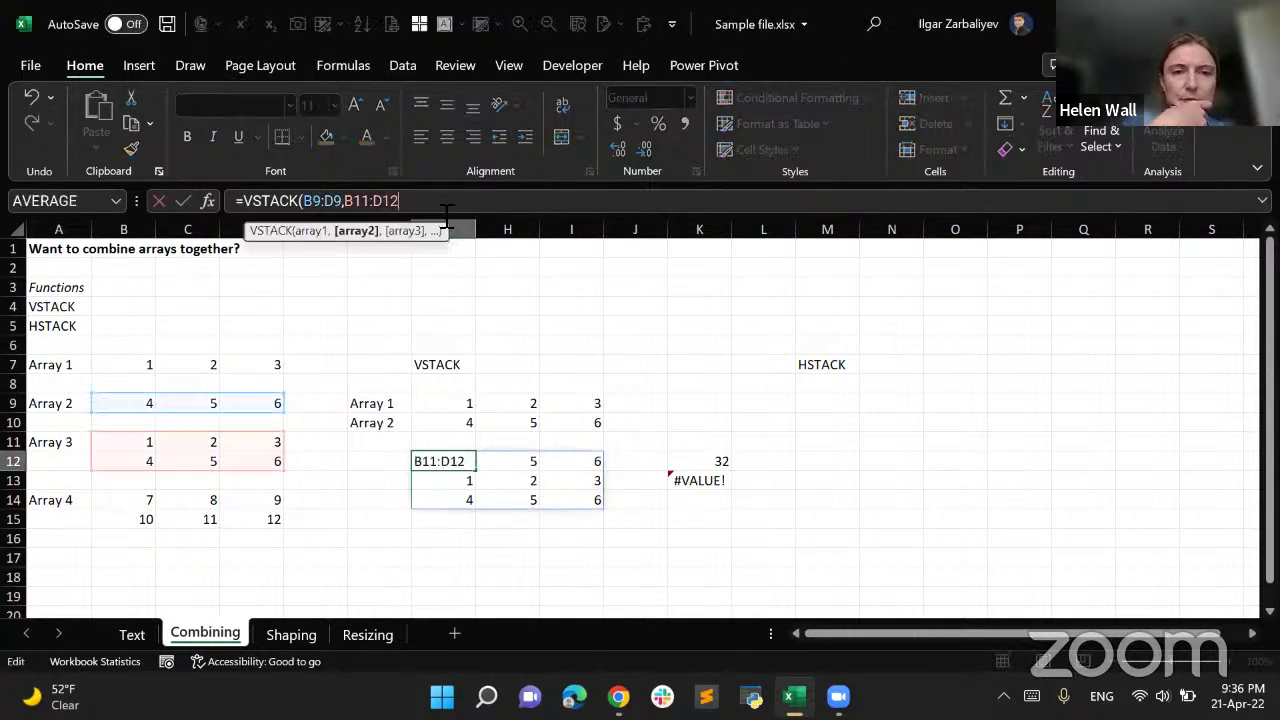
key(Escape)
click(436, 540)
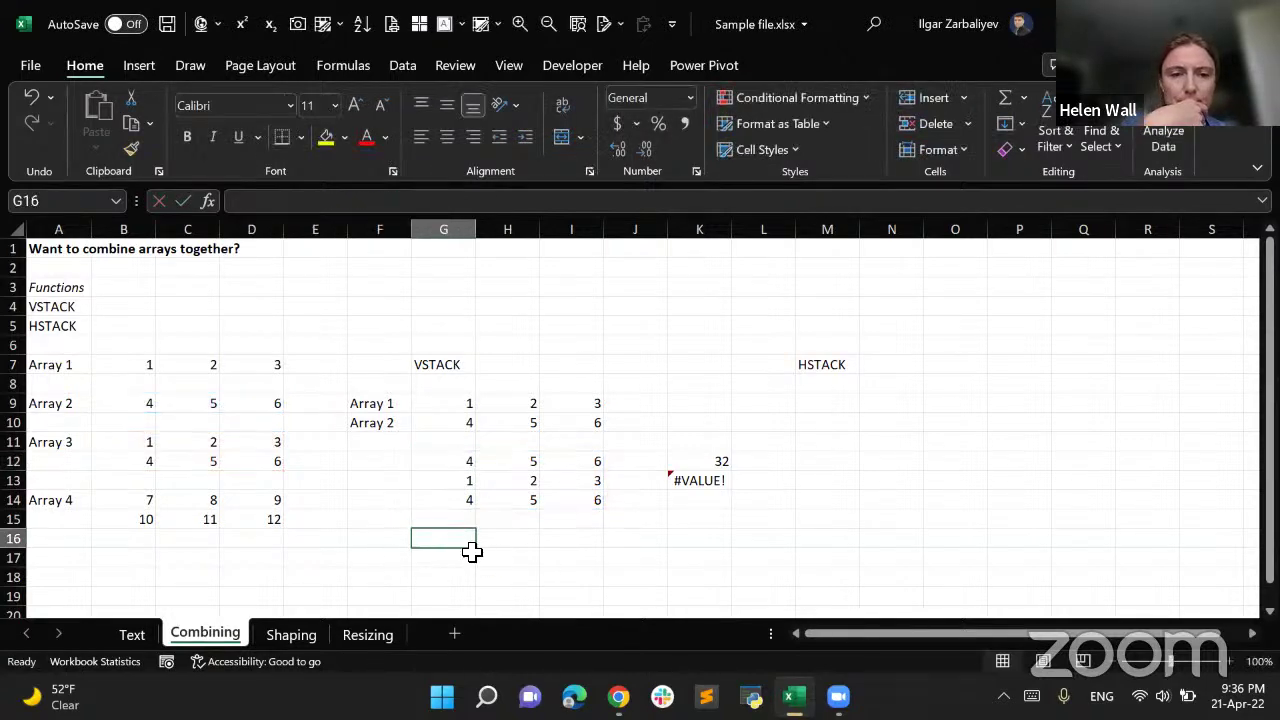
text(=vstack)
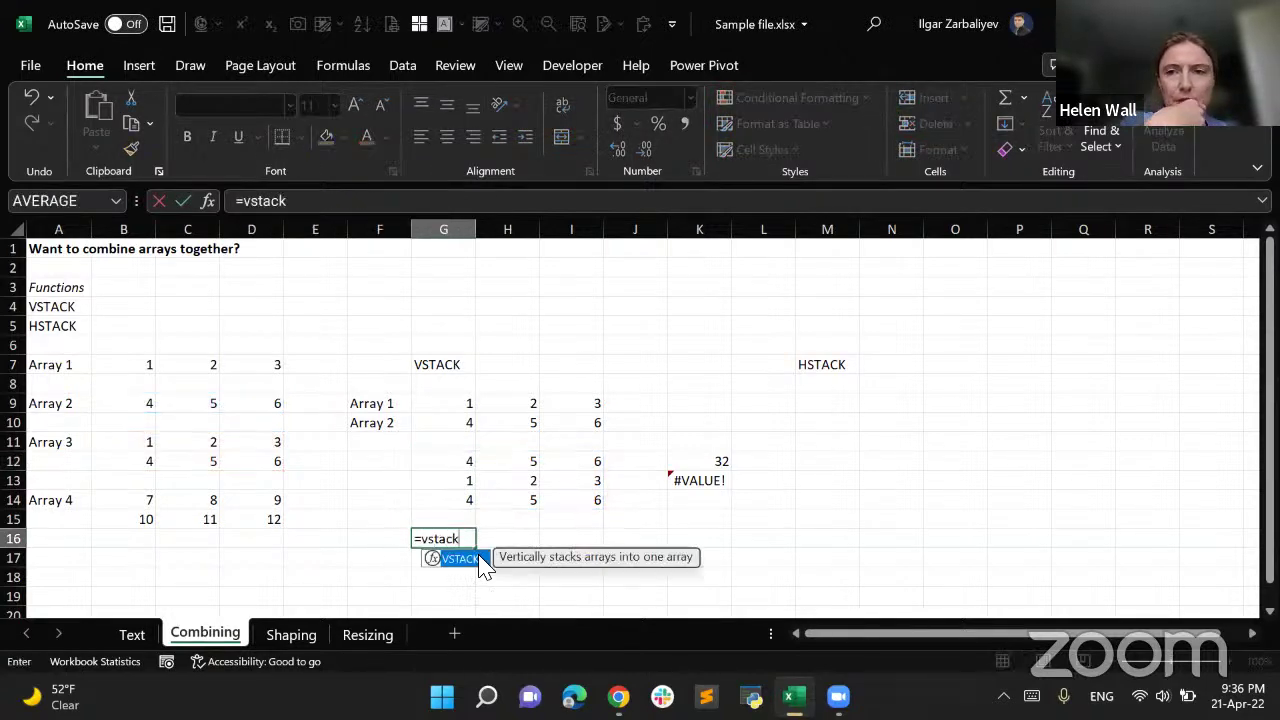
key(Tab)
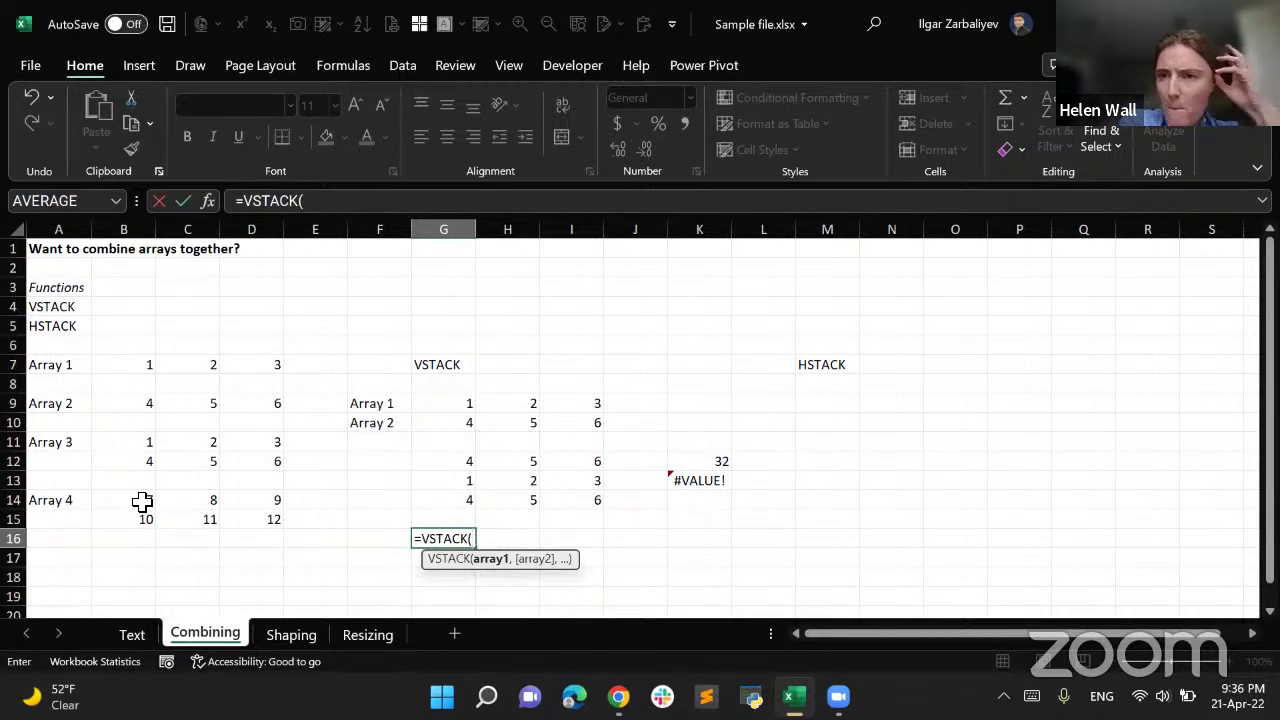
drag(142, 504, 262, 522)
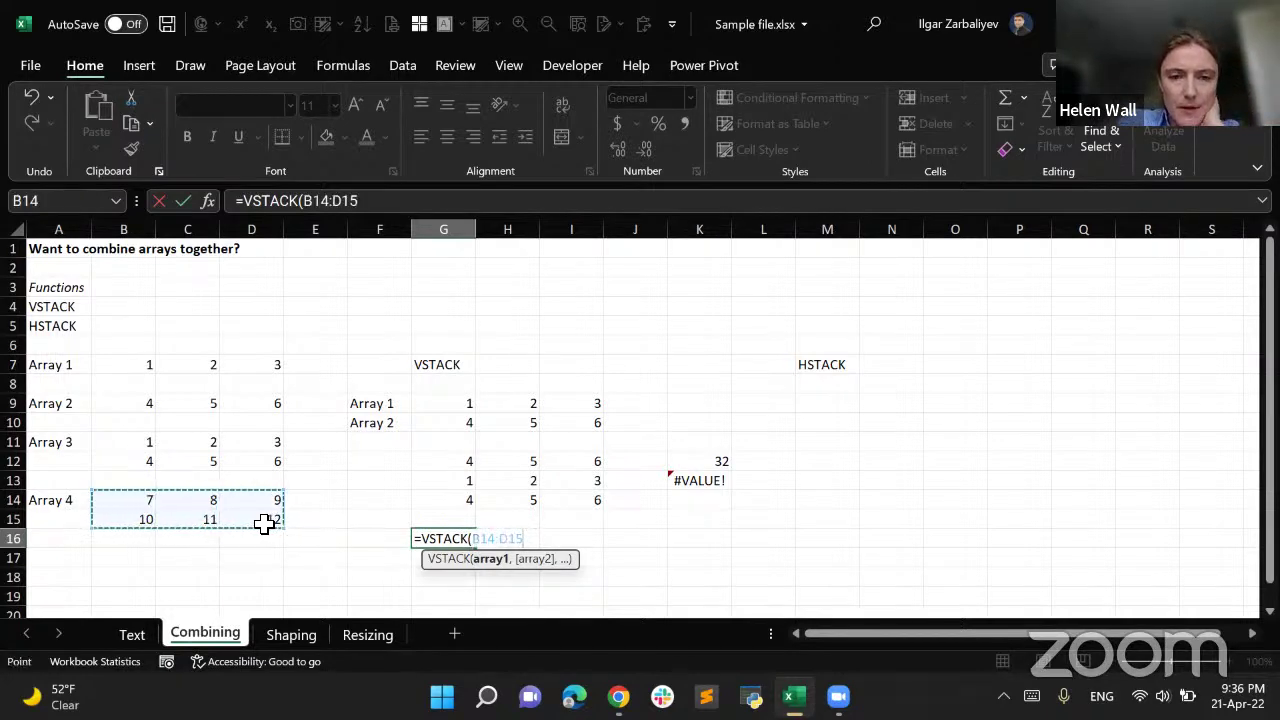
key(Escape)
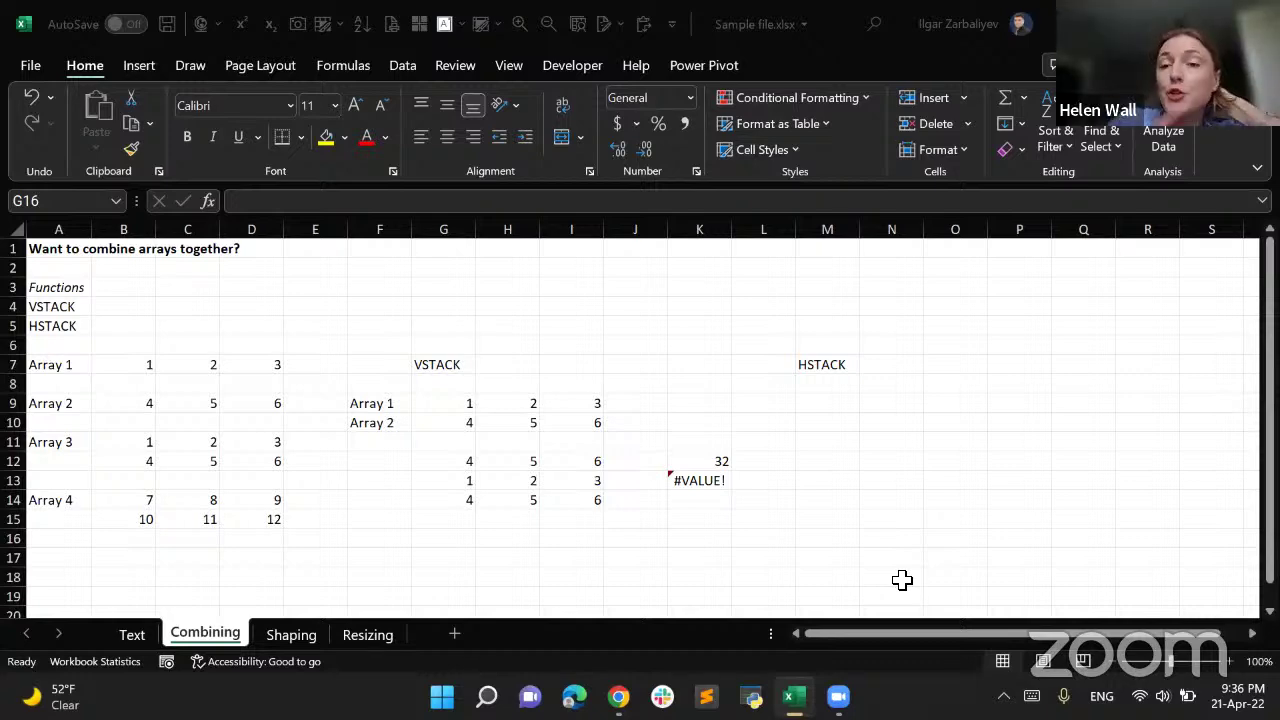
Enter a VSTACK formula in cell G16 combining Array 2 (B9:D9), Array 3 (B11:D12) and the range B14:C15 of Array 4
click(438, 541)
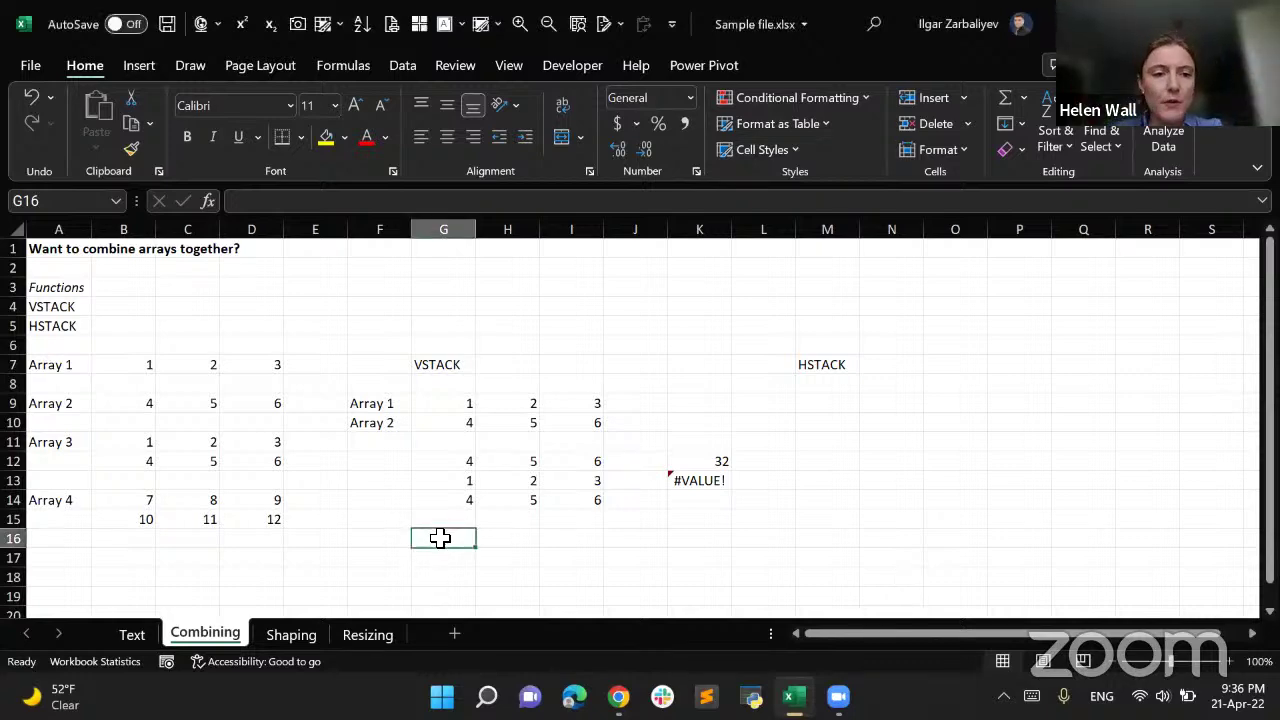
text(=v)
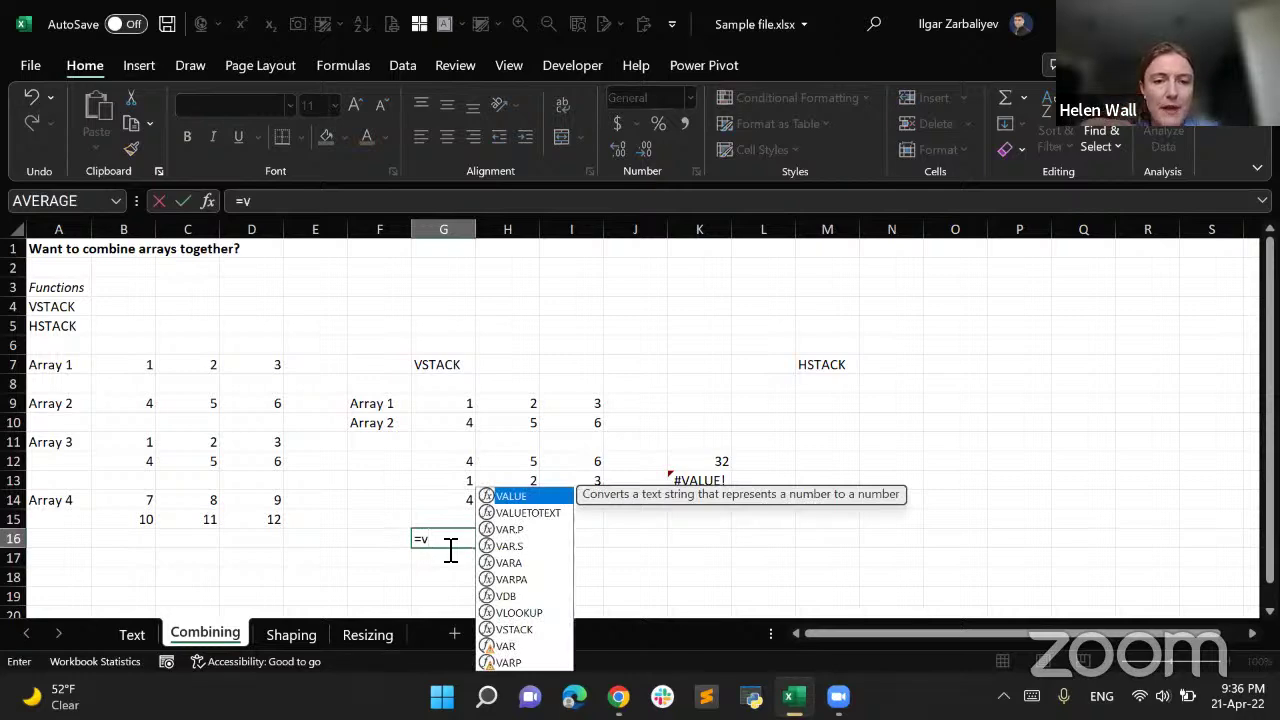
key(BackSpace)
text(vsta)
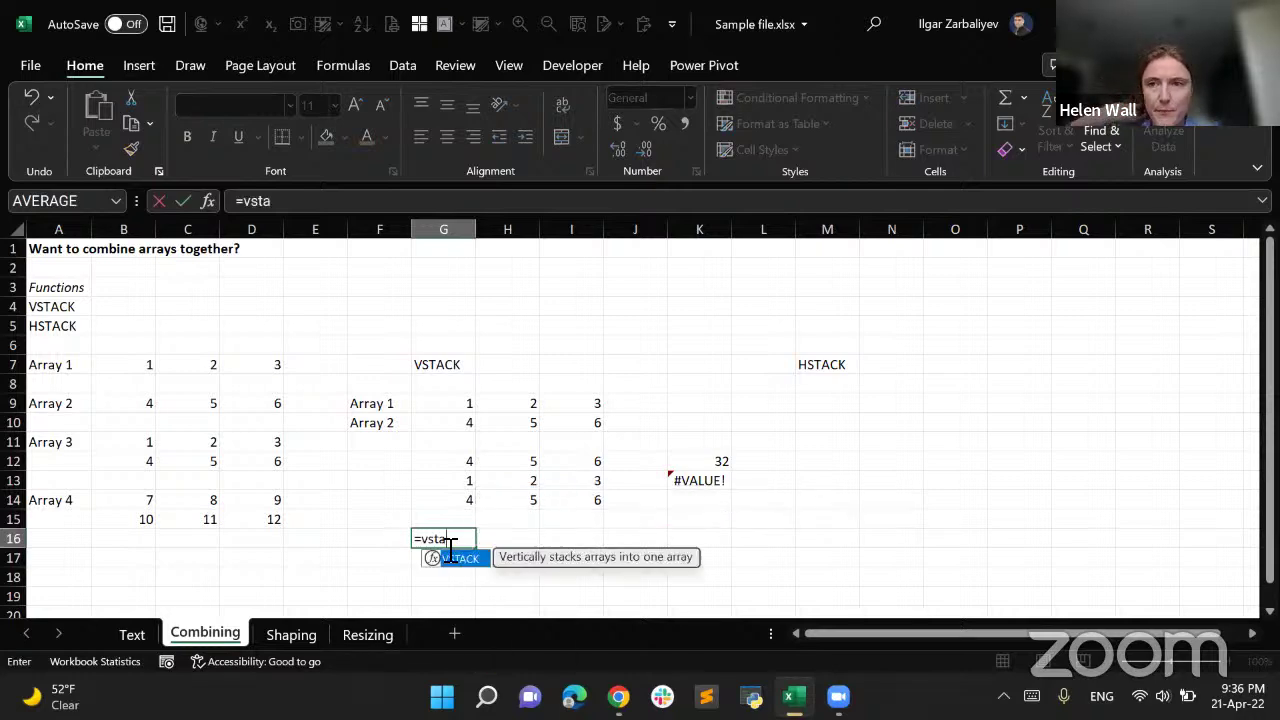
double_click(450, 556)
drag(140, 400, 257, 414)
text(,)
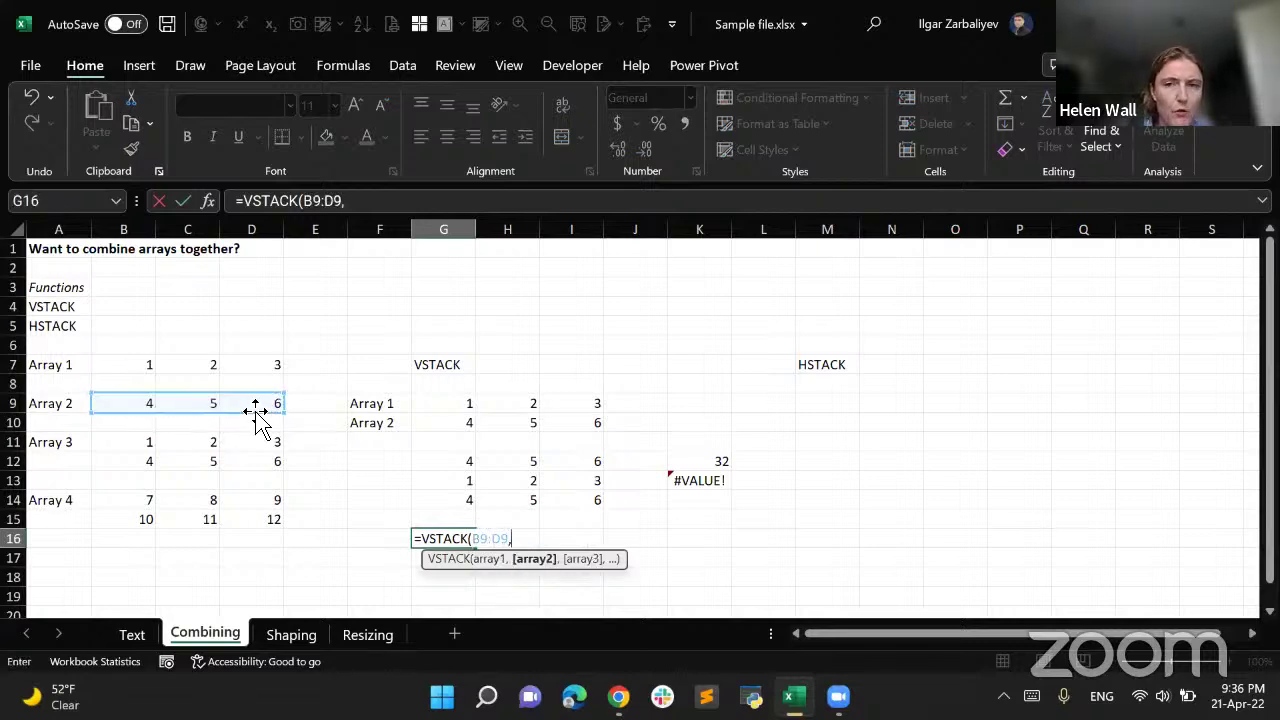
drag(143, 447, 263, 478)
text(,)
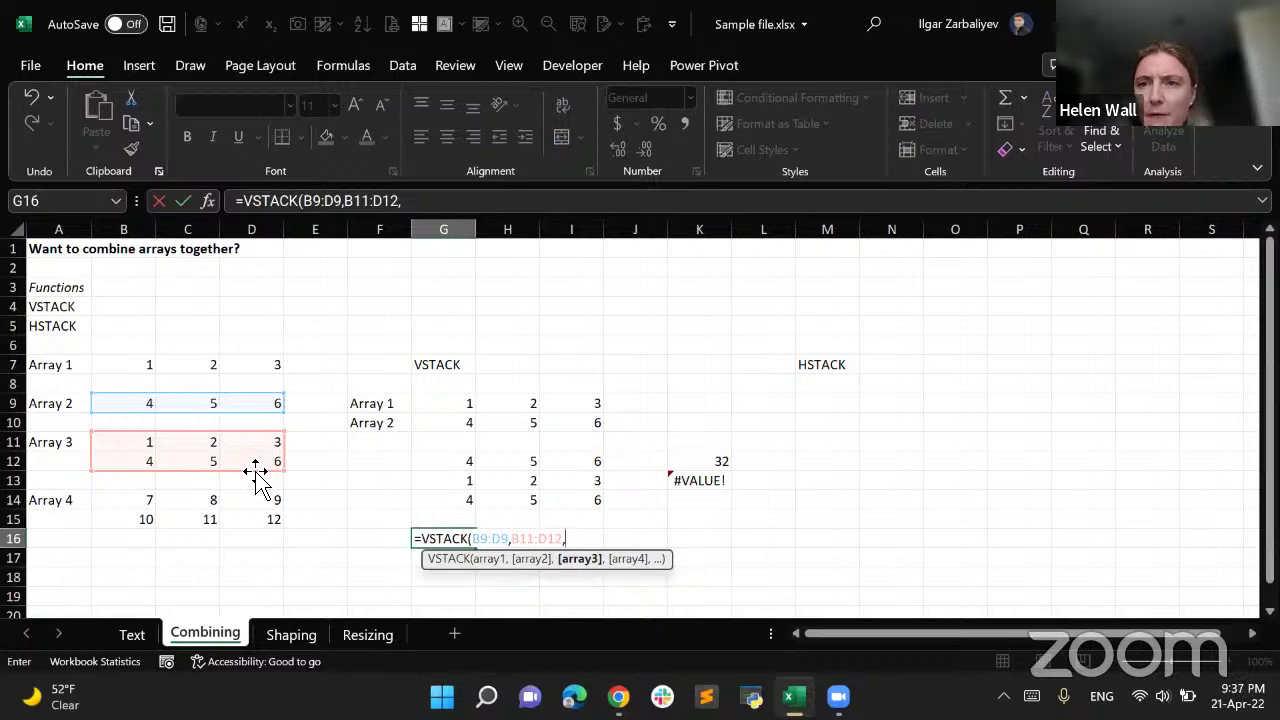
click(140, 503)
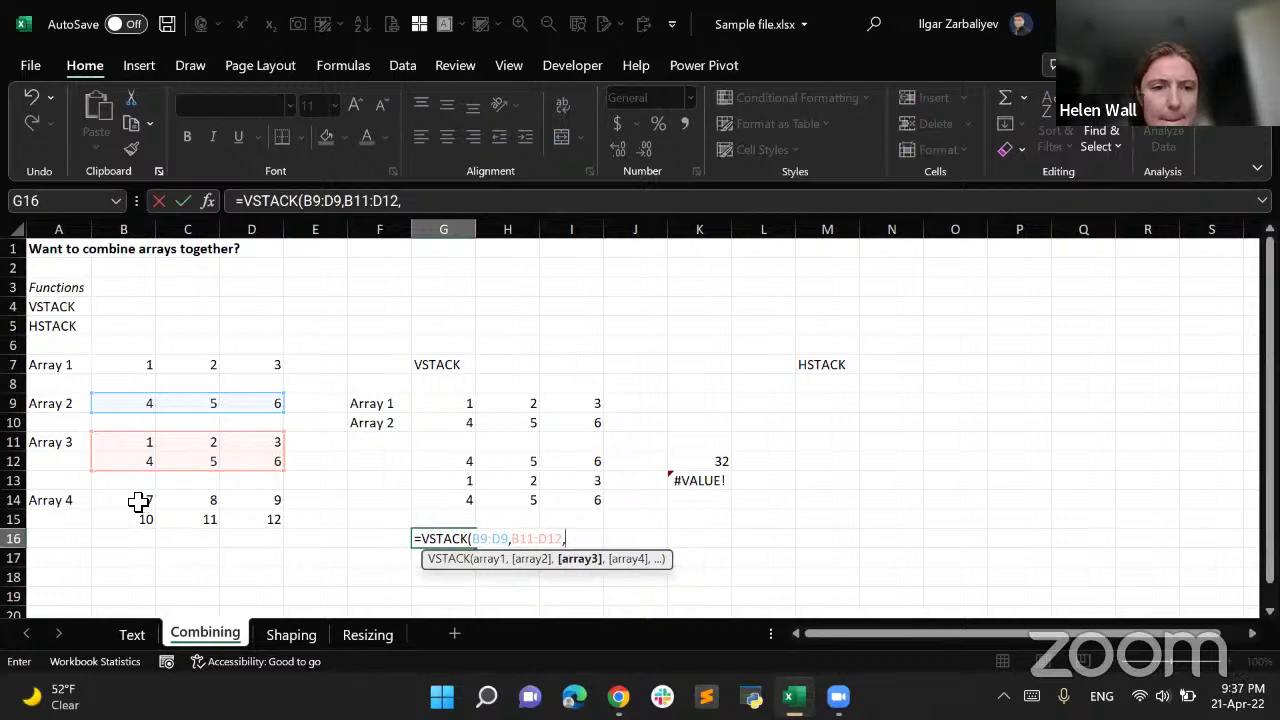
mouse_move(176, 508)
mouse_down()
mouse_move(251, 514)
mouse_move(143, 503)
mouse_move(178, 512)
mouse_up()
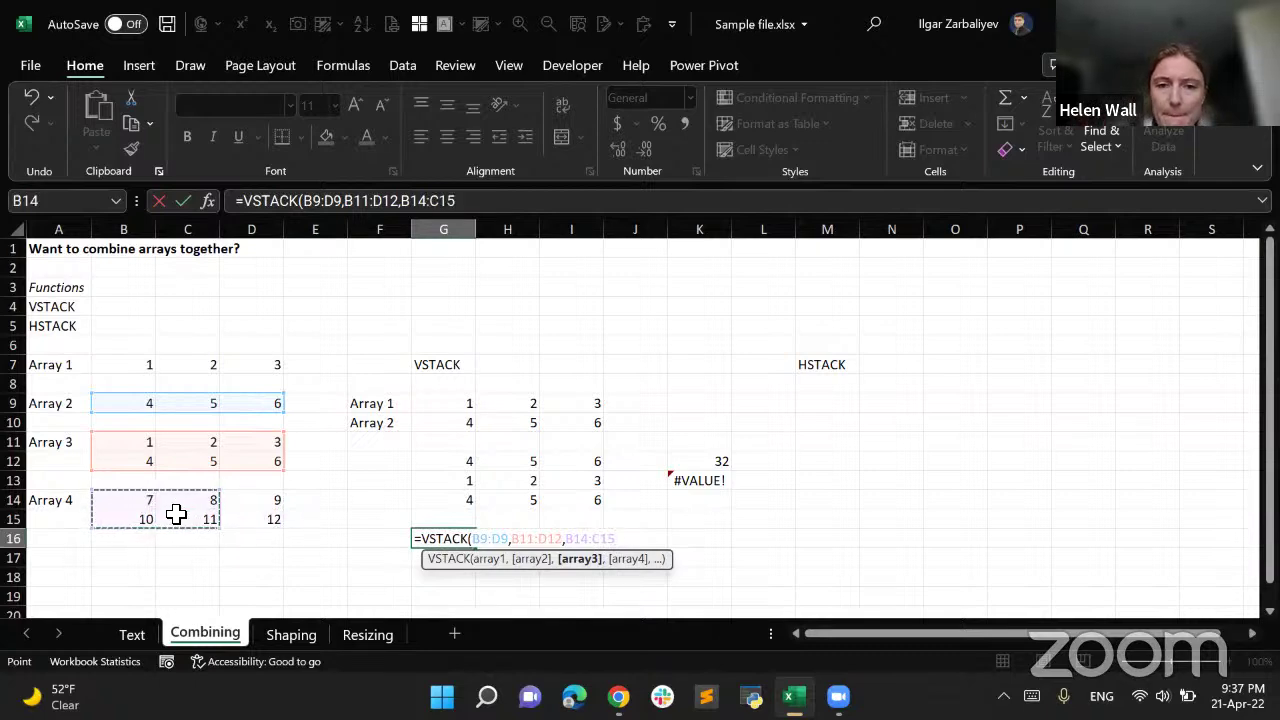
text())
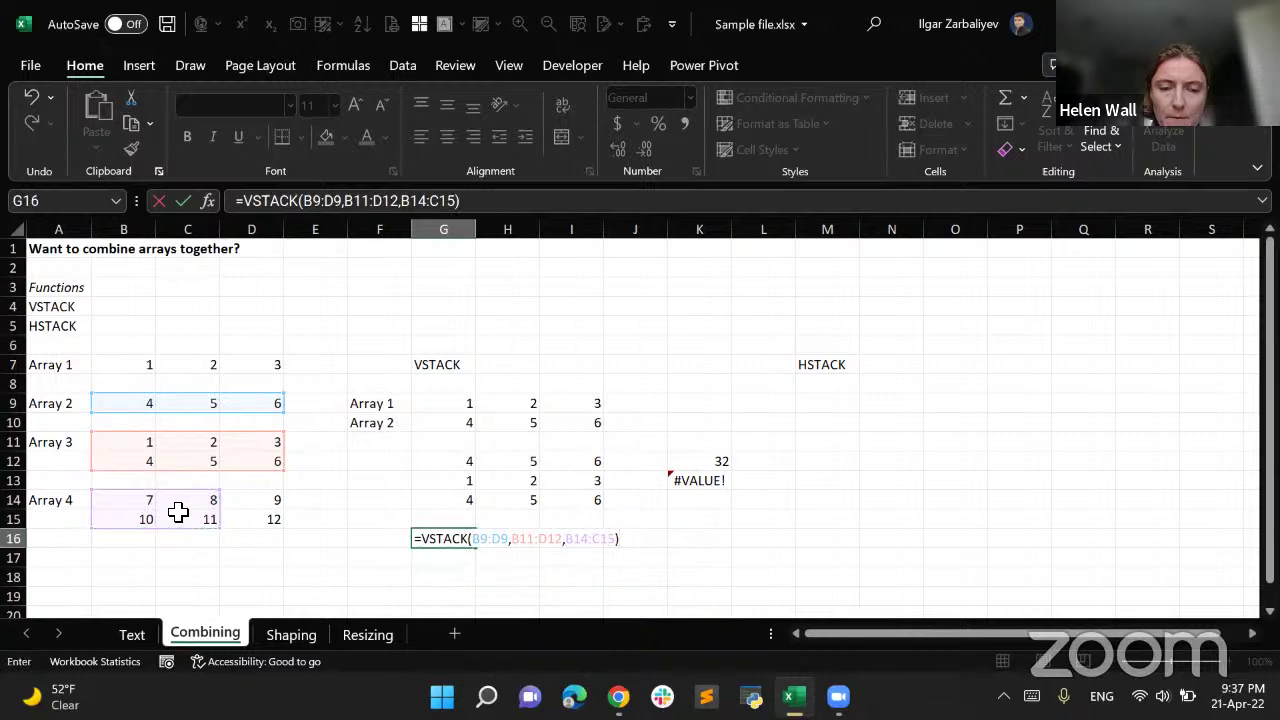
key(Return)
key(Up)
scroll(454, 535, down, 3)
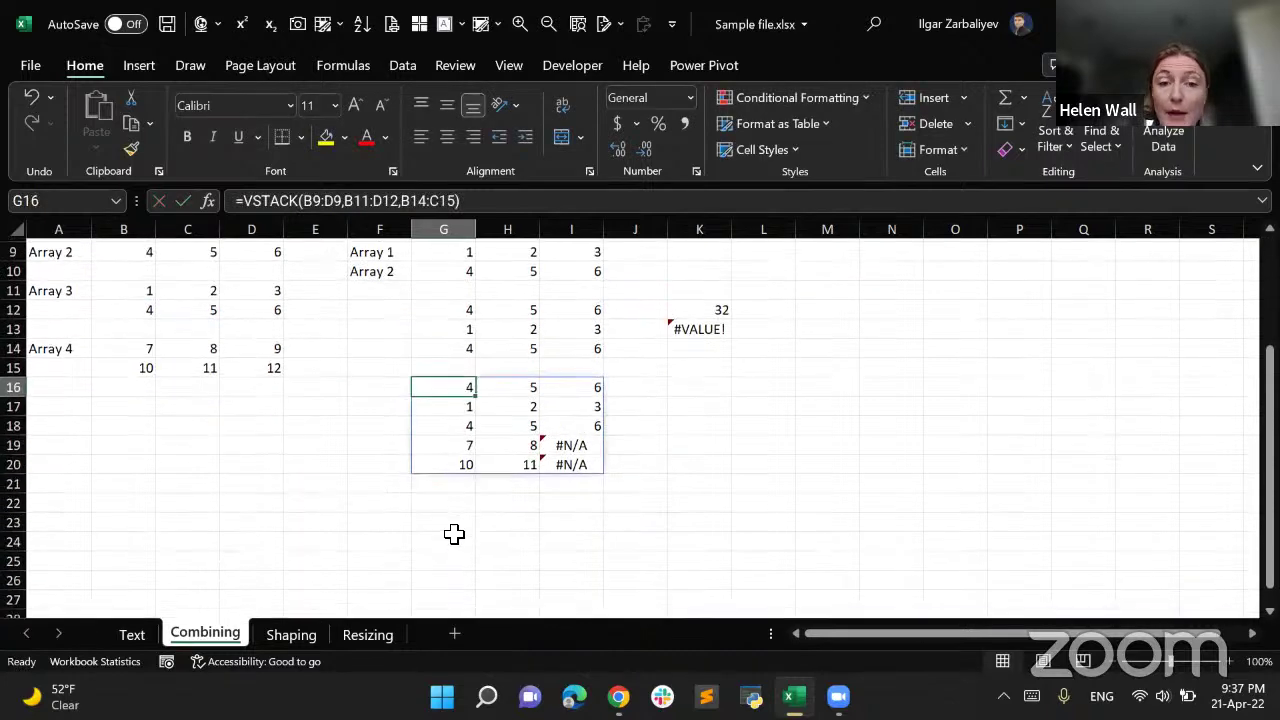
scroll(454, 535, up, 2)
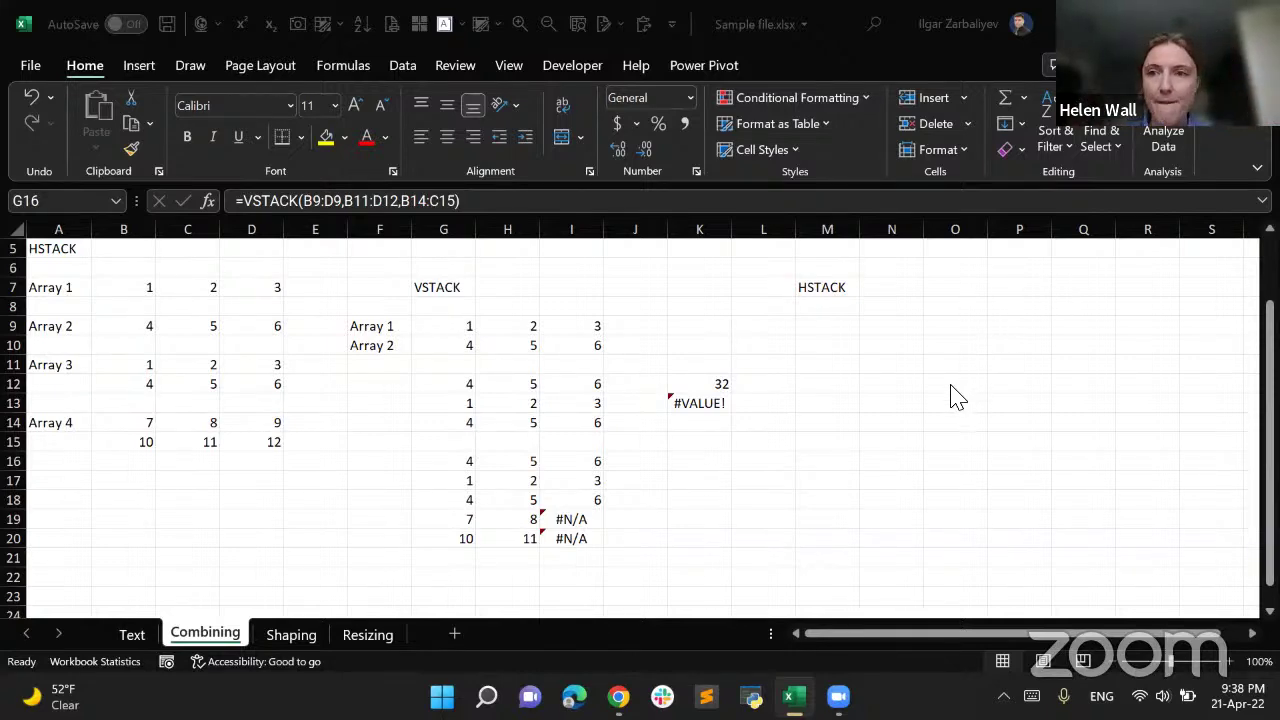
click(840, 312)
key(F2)
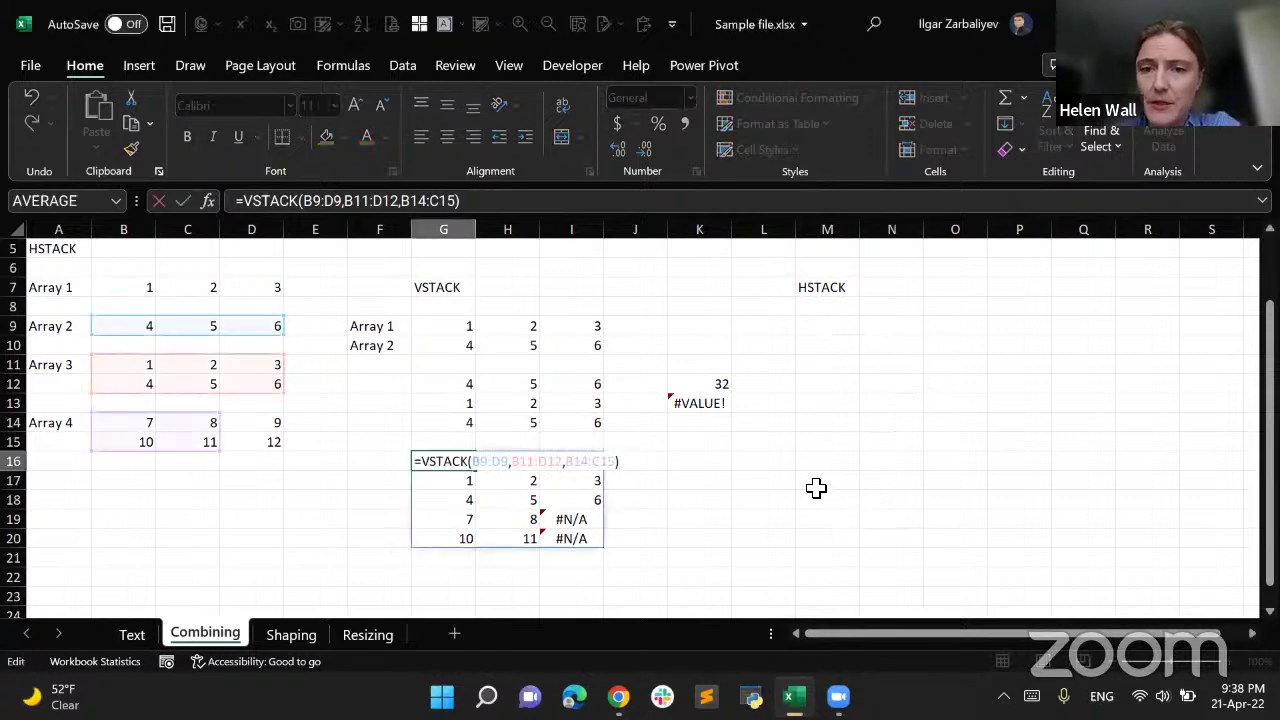
key(Escape)
Move the HSTACK heading from cell M7 to O7
click(874, 364)
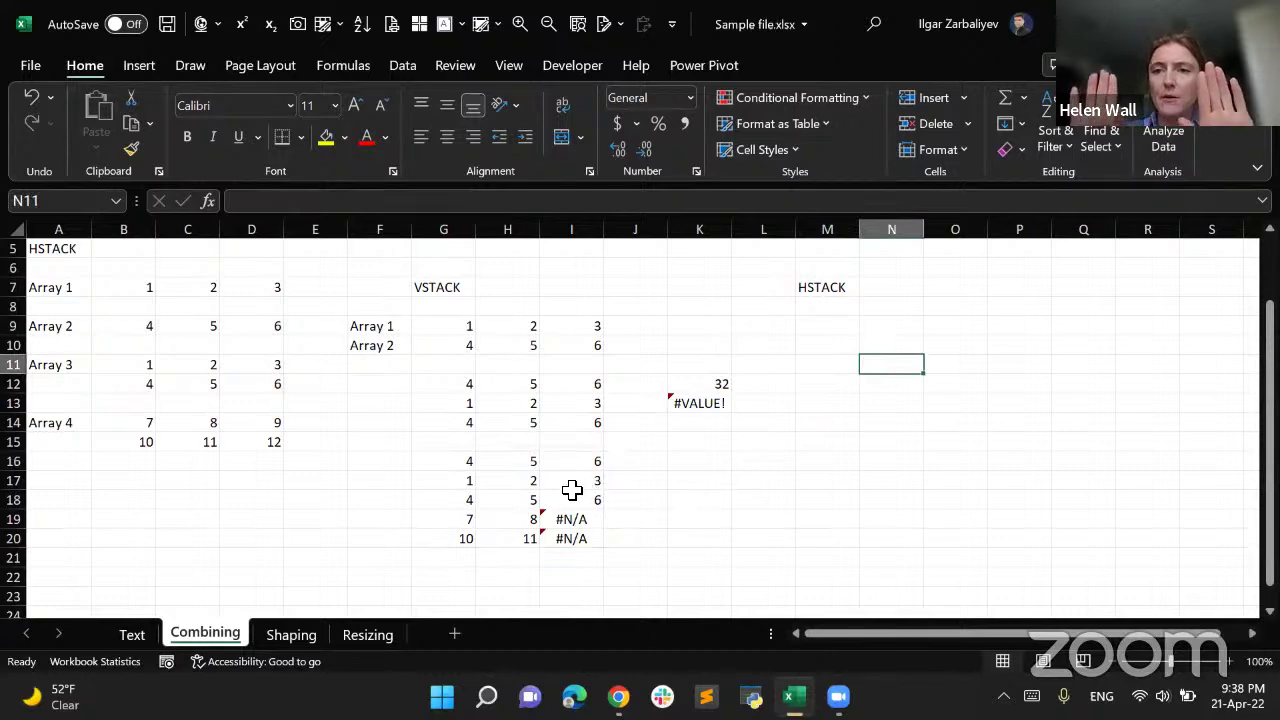
click(895, 320)
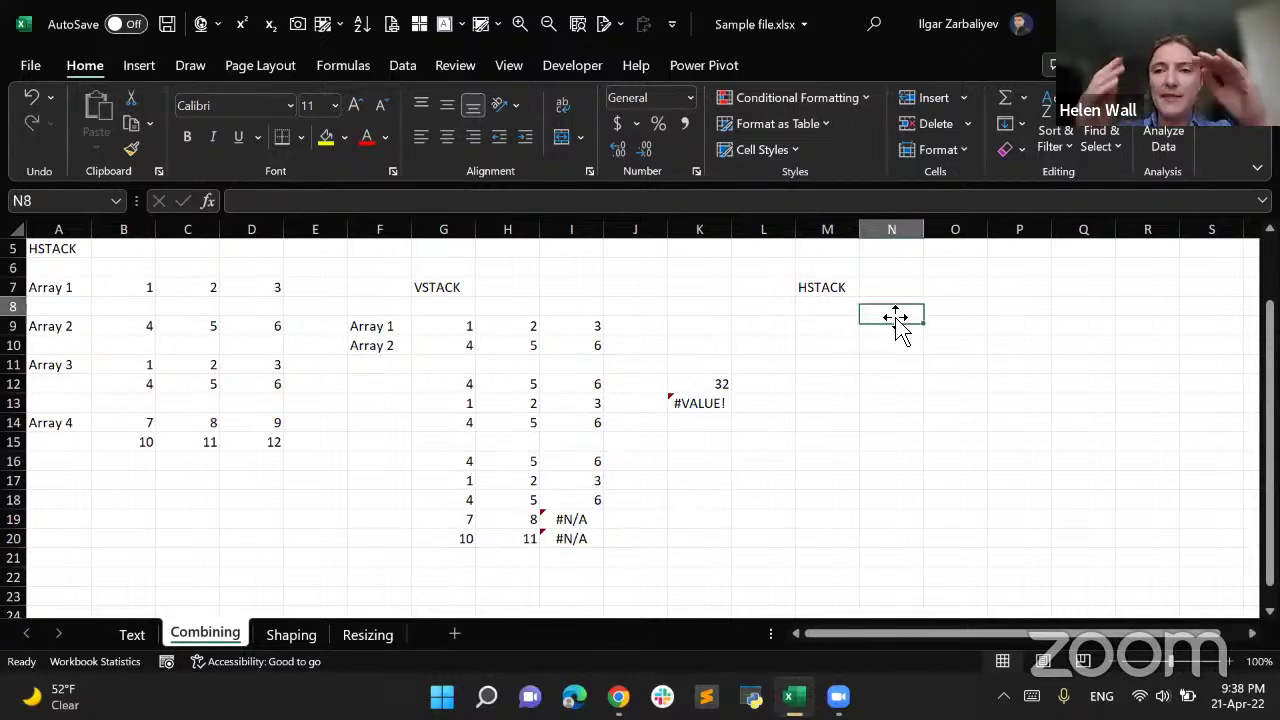
click(880, 309)
click(838, 290)
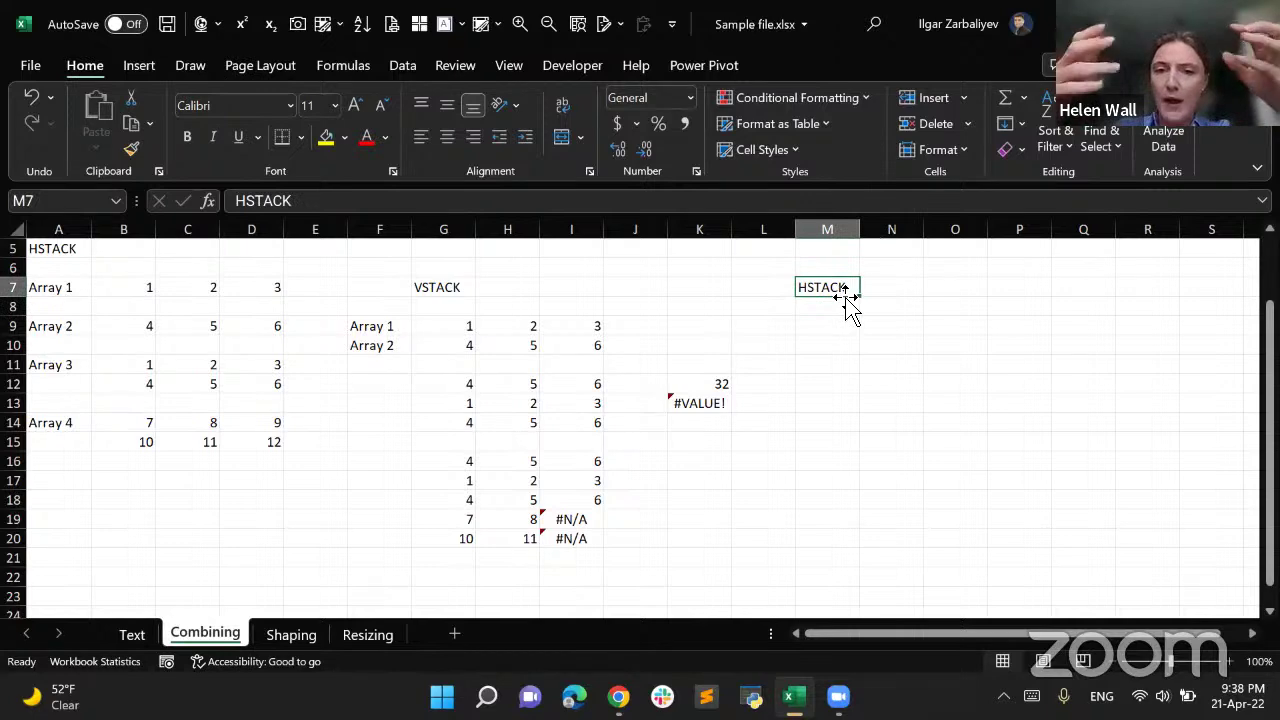
drag(848, 302, 975, 310)
Enter an HSTACK formula in cell O9 combining Array 1 (B7:D7) and Array 2 (B9:D9)
click(955, 327)
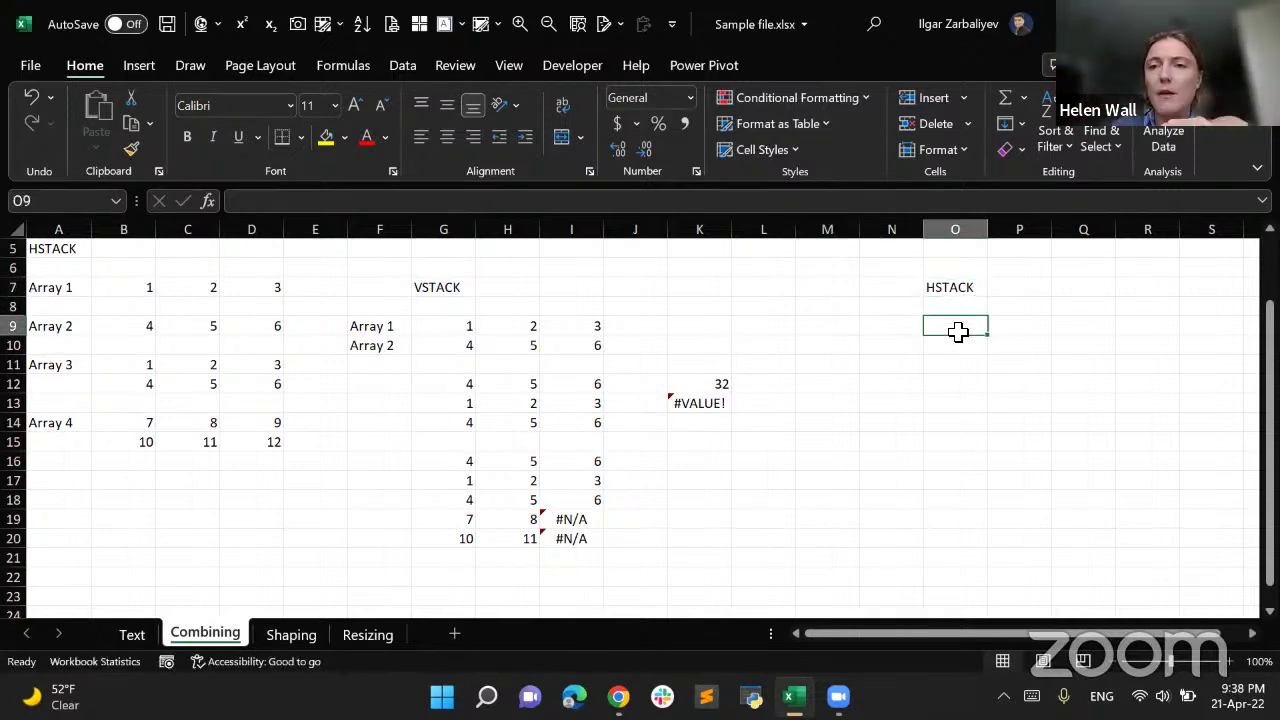
text(=hsta)
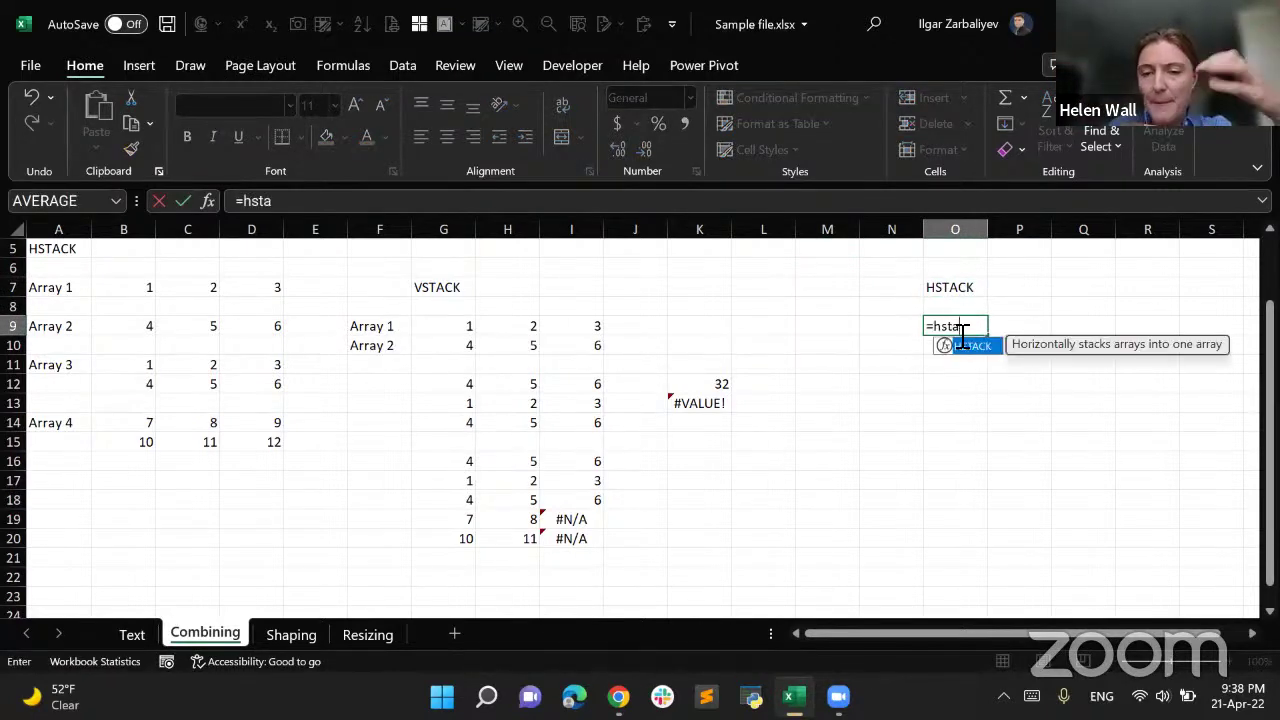
key(Tab)
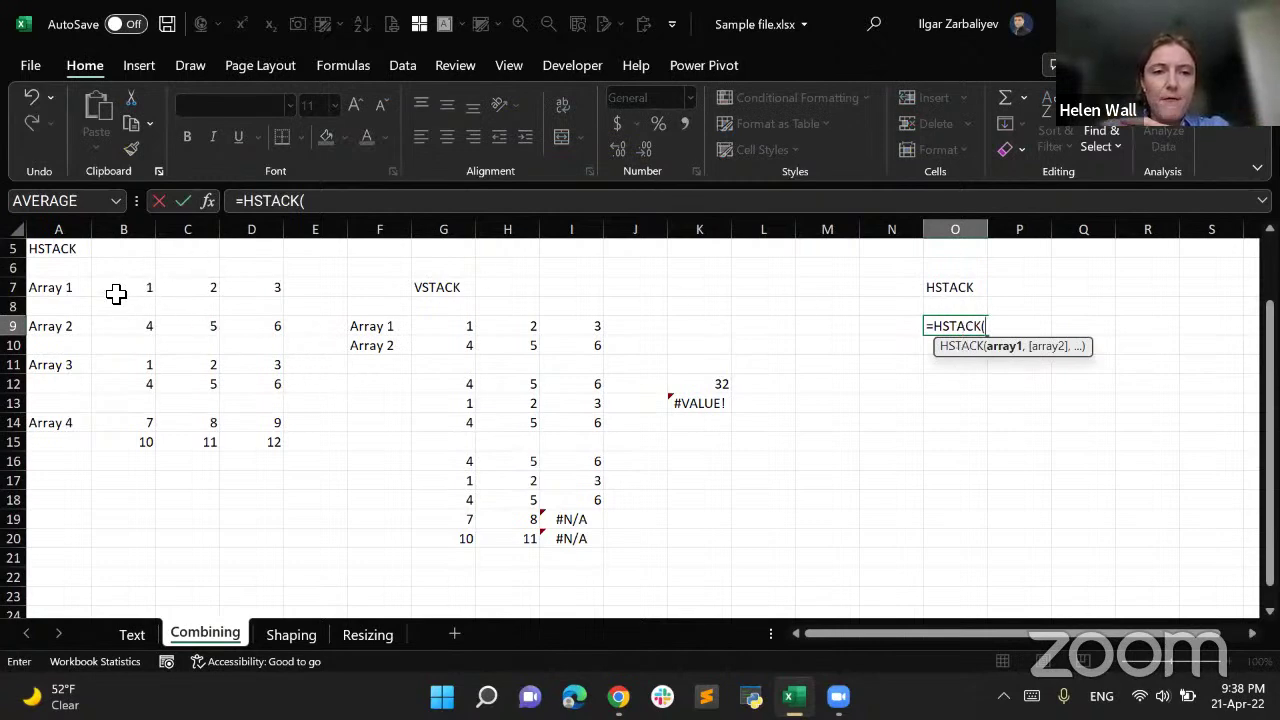
drag(132, 288, 266, 288)
text(,)
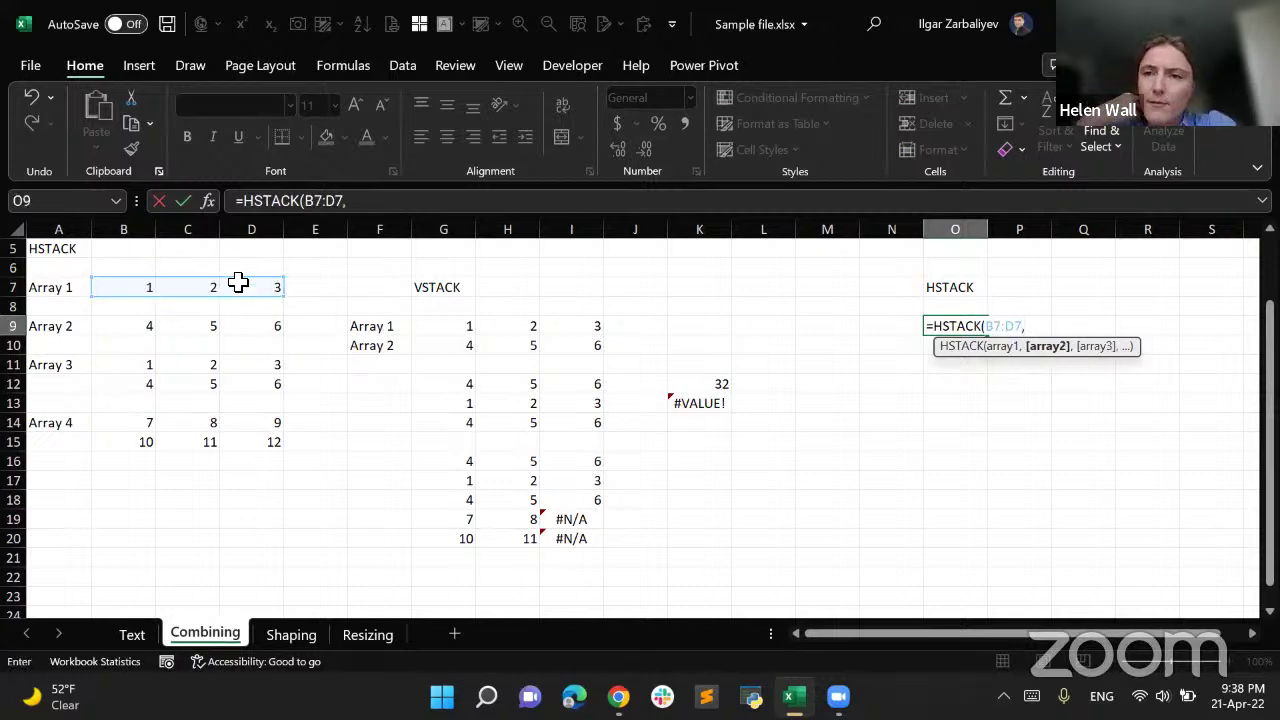
drag(156, 330, 263, 337)
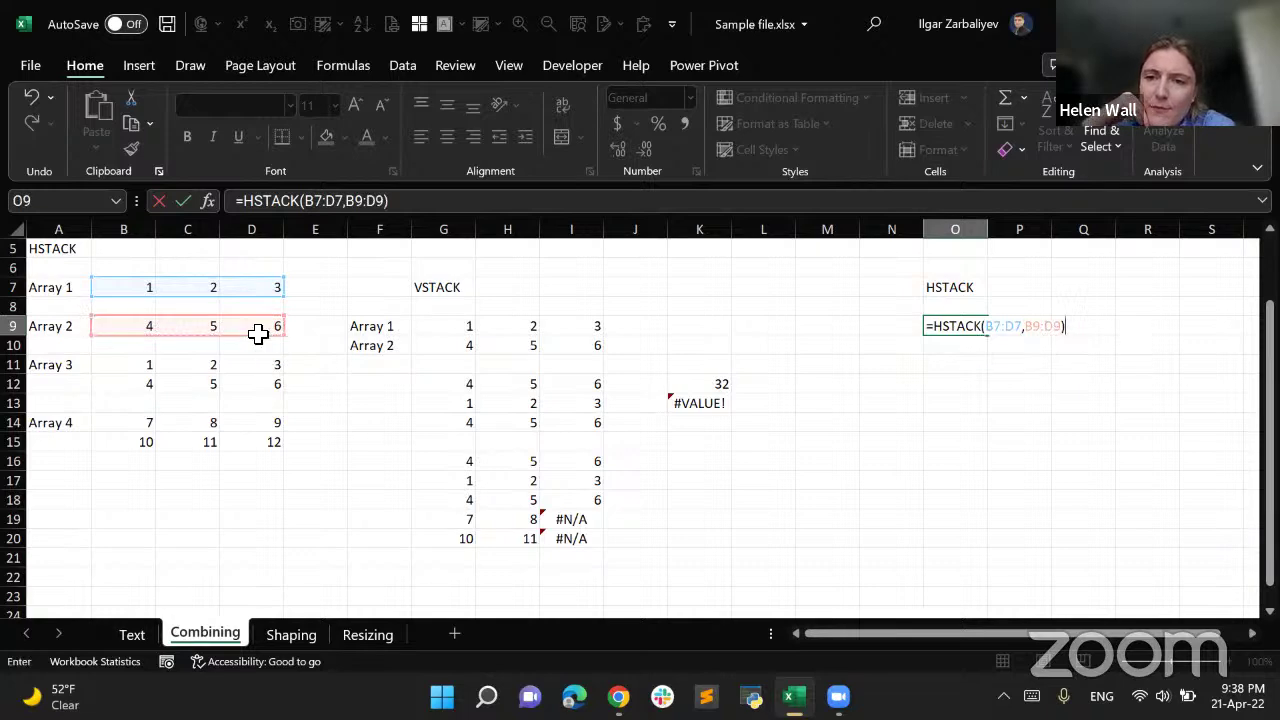
key(Return)
key(Up)
key(Right)
key(Right)
key(Right)
key(Right)
key(Right)
key(Right)
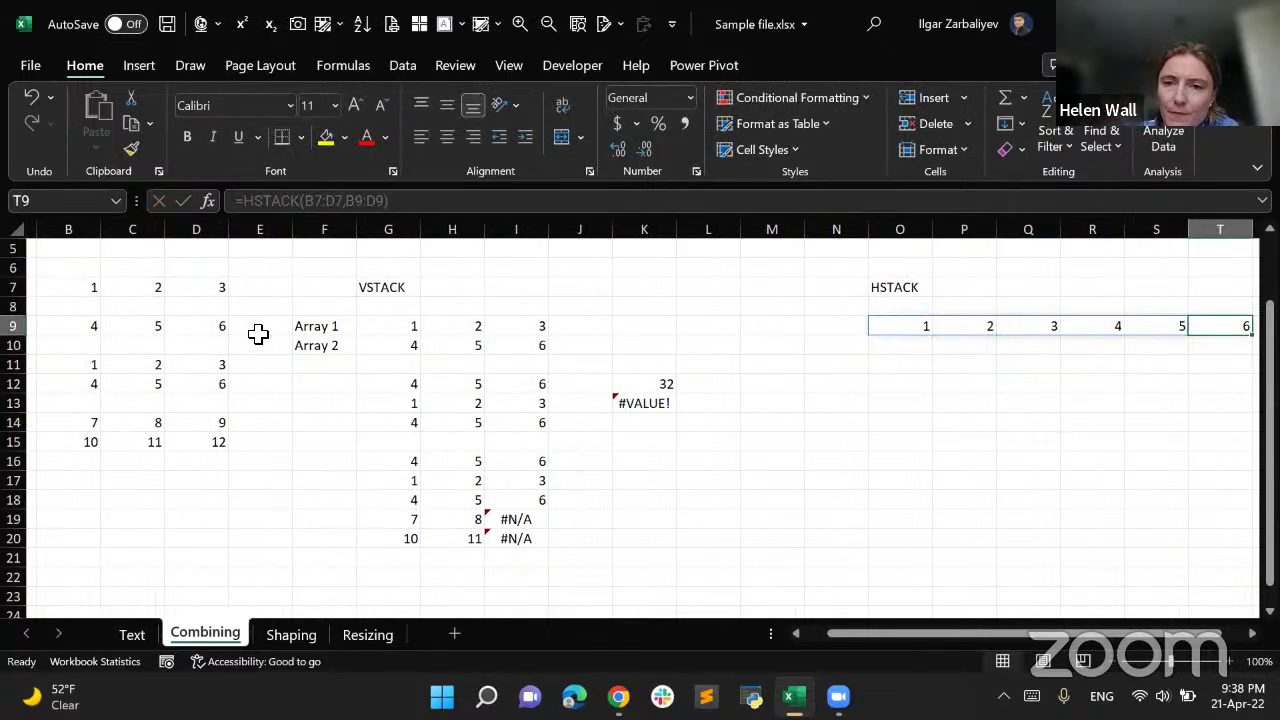
Freeze the panes at cell B7 so the rows above it and column A stay in view
key(Left)
key(Left)
key(Left)
key(Left)
key(Left)
key(Left)
key(Left)
key(Left)
key(Left)
key(Left)
key(Left)
key(Left)
key(Left)
key(Left)
key(Left)
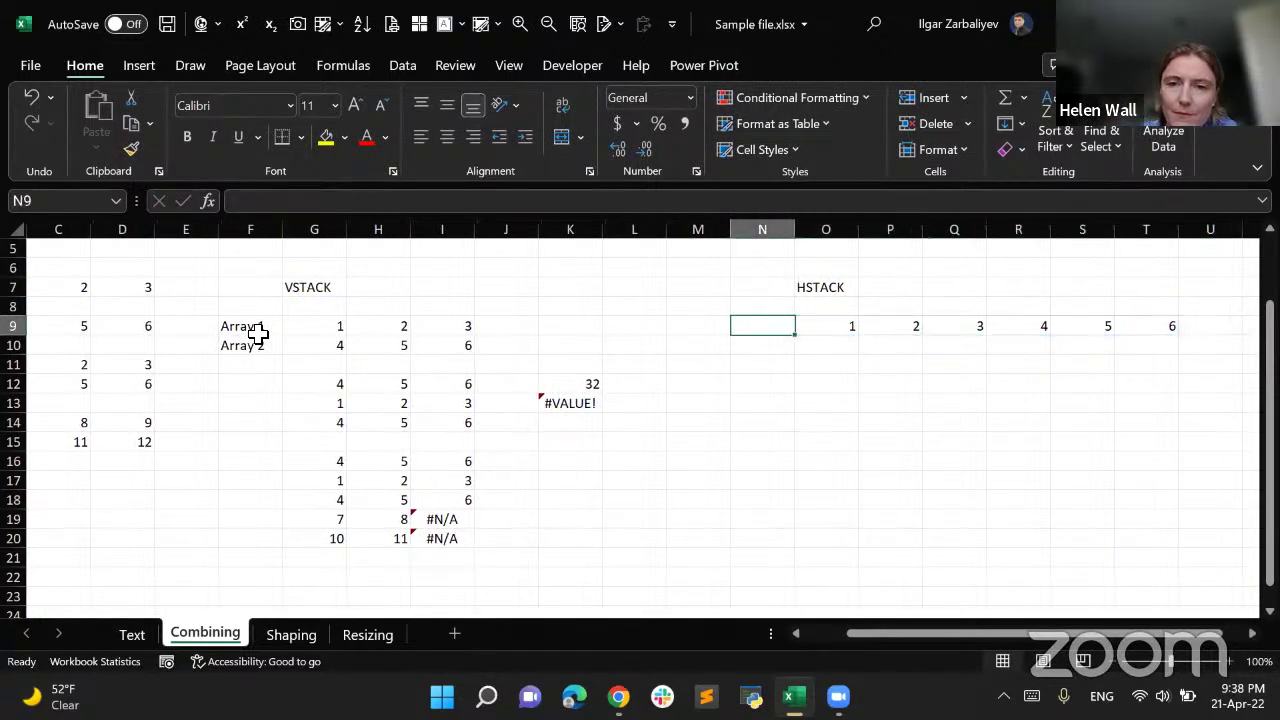
key(Left)
key(Left)
key(Left)
key(Left)
key(Left)
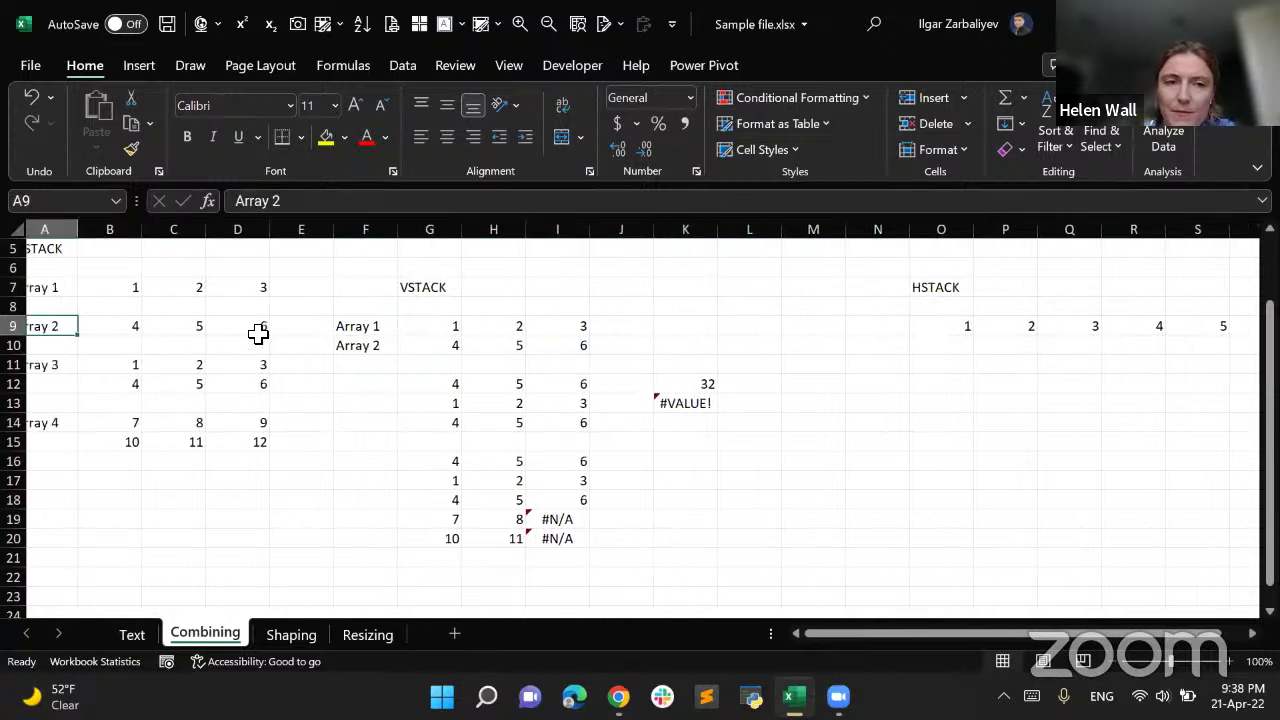
key(Up)
key(Up)
key(Right)
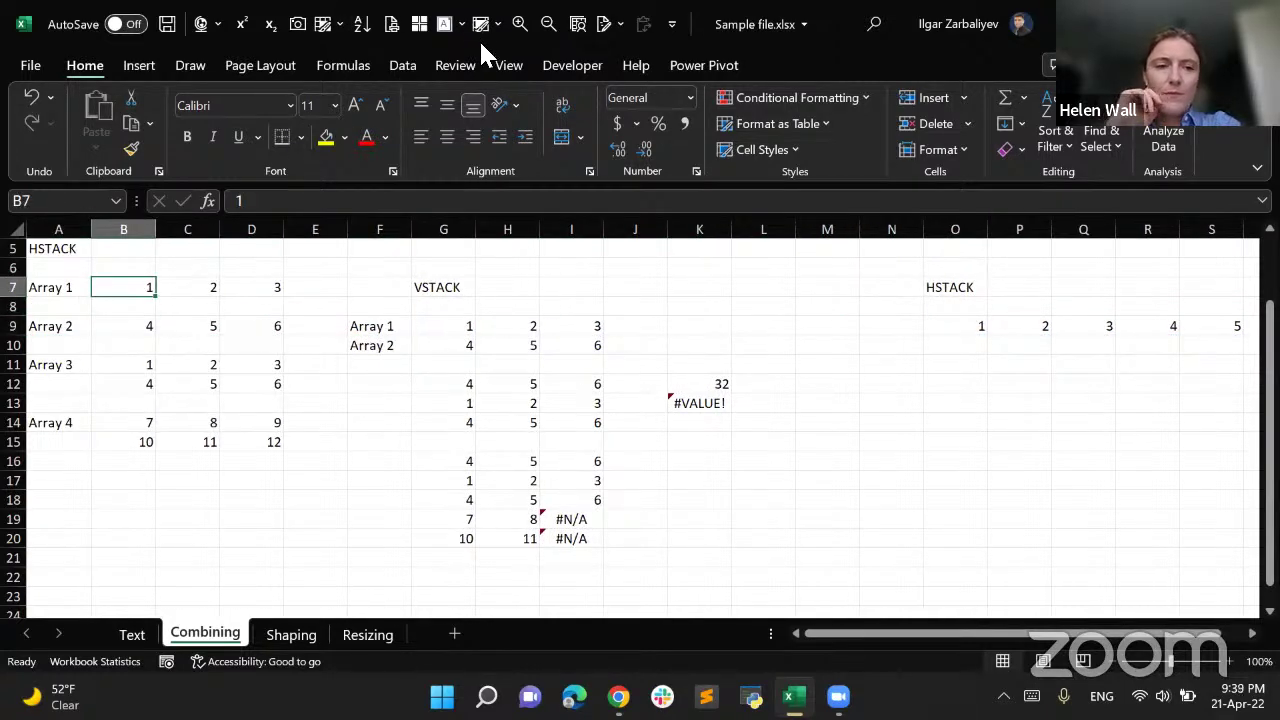
click(500, 58)
click(971, 149)
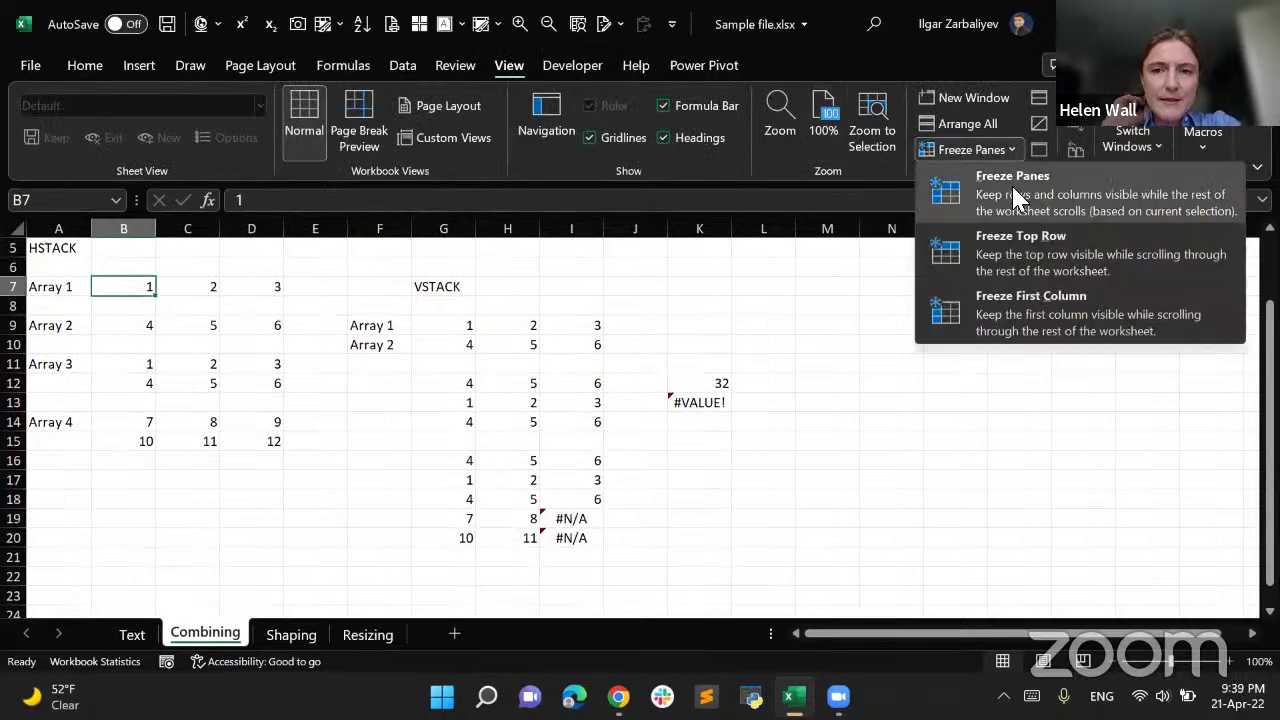
click(1013, 200)
Check the frozen panes by moving across row 7 to column U
key(Right)
key(Right)
key(Right)
key(Right)
key(Right)
key(Right)
key(Right)
key(Right)
key(Right)
key(Right)
key(Right)
key(Right)
key(Right)
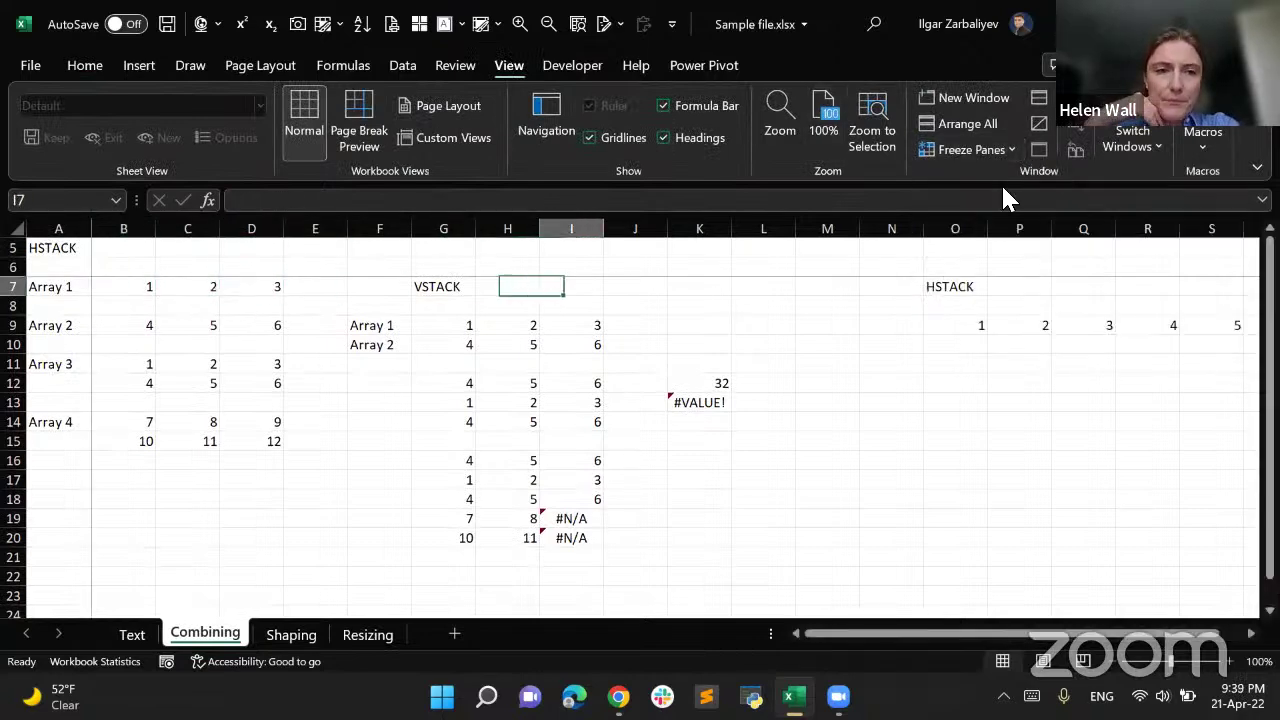
key(Right)
key(Right)
key(Right)
key(Right)
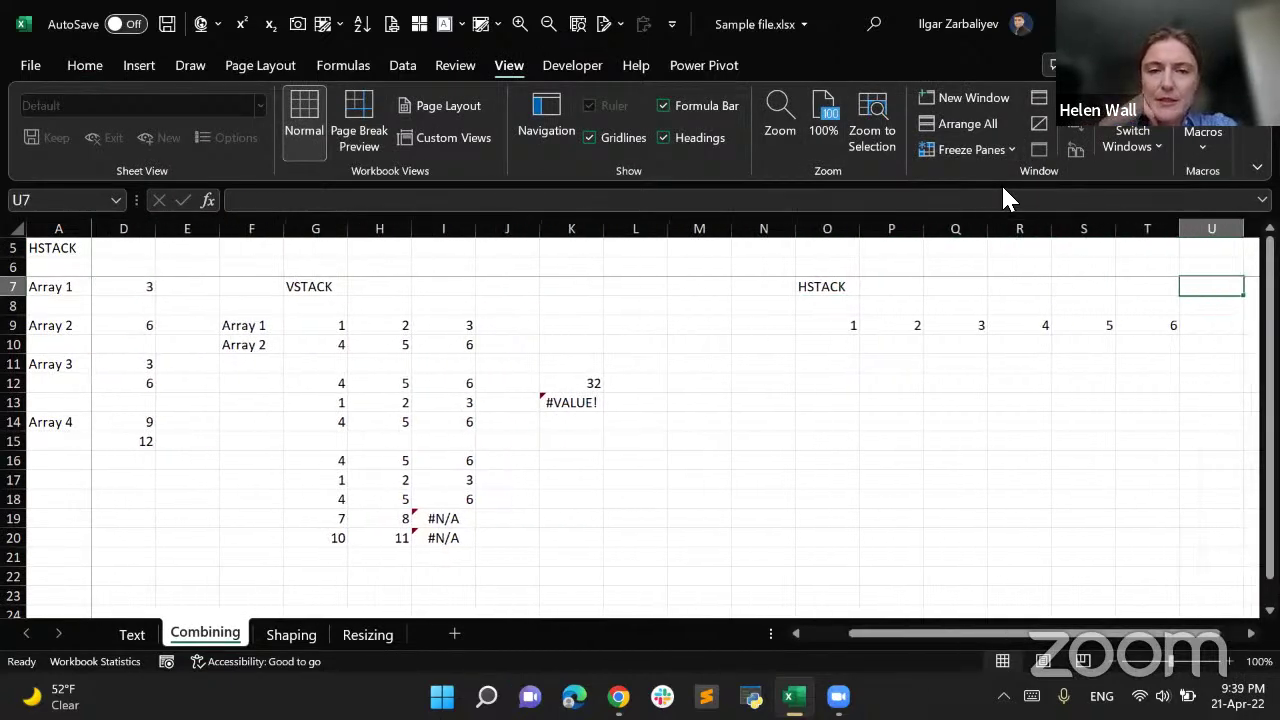
Enter an HSTACK formula in cell O11 combining Array 2 (B9:D9) and Array 3 (B11:D12)
click(846, 350)
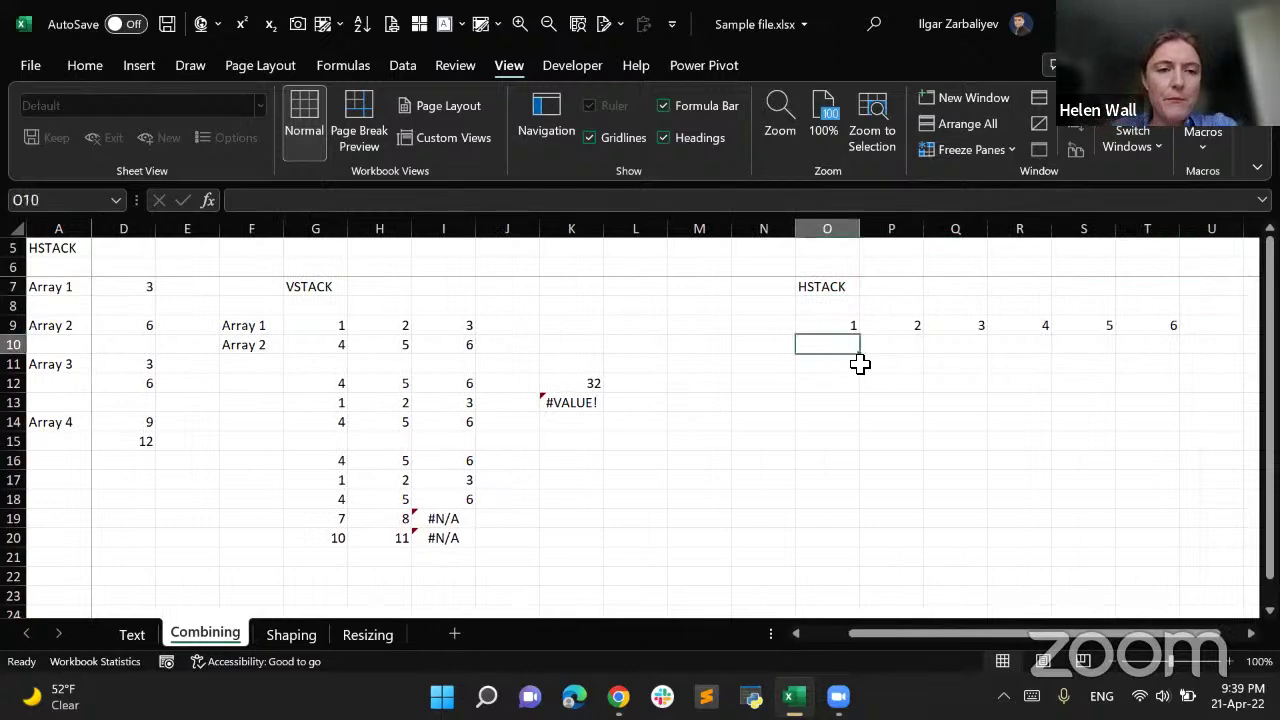
click(851, 368)
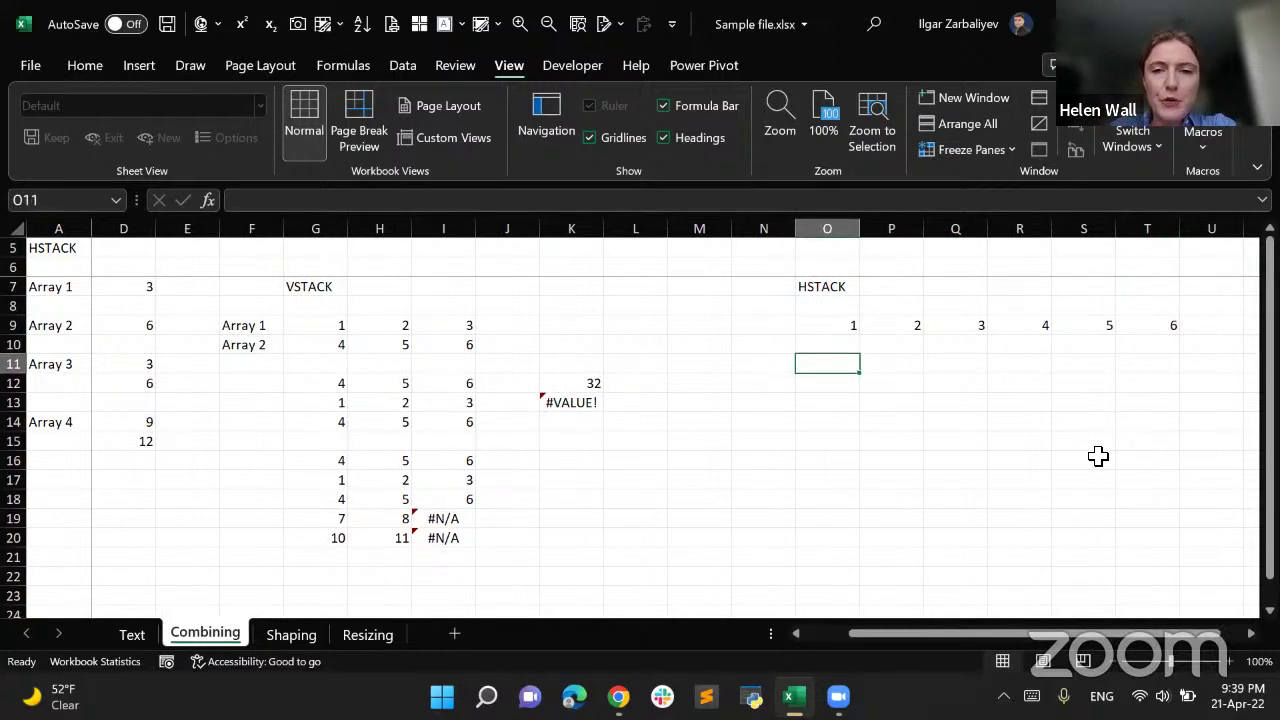
text(=hstack)
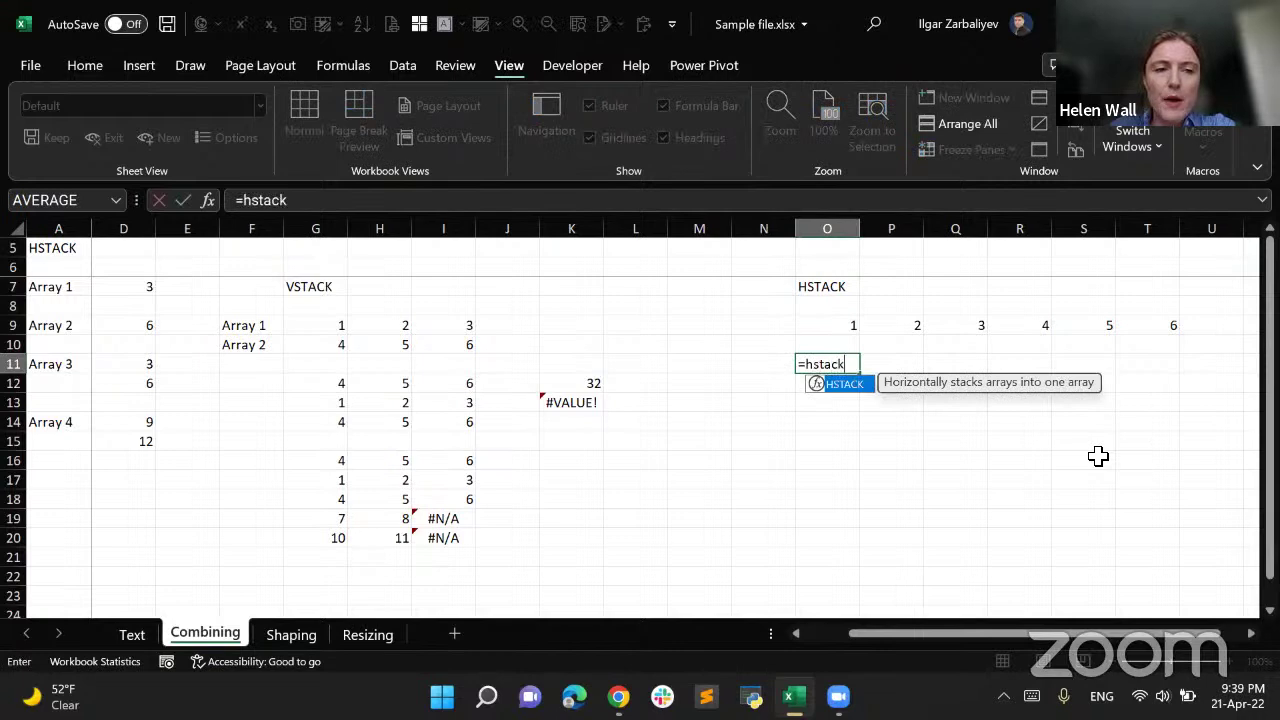
key(Tab)
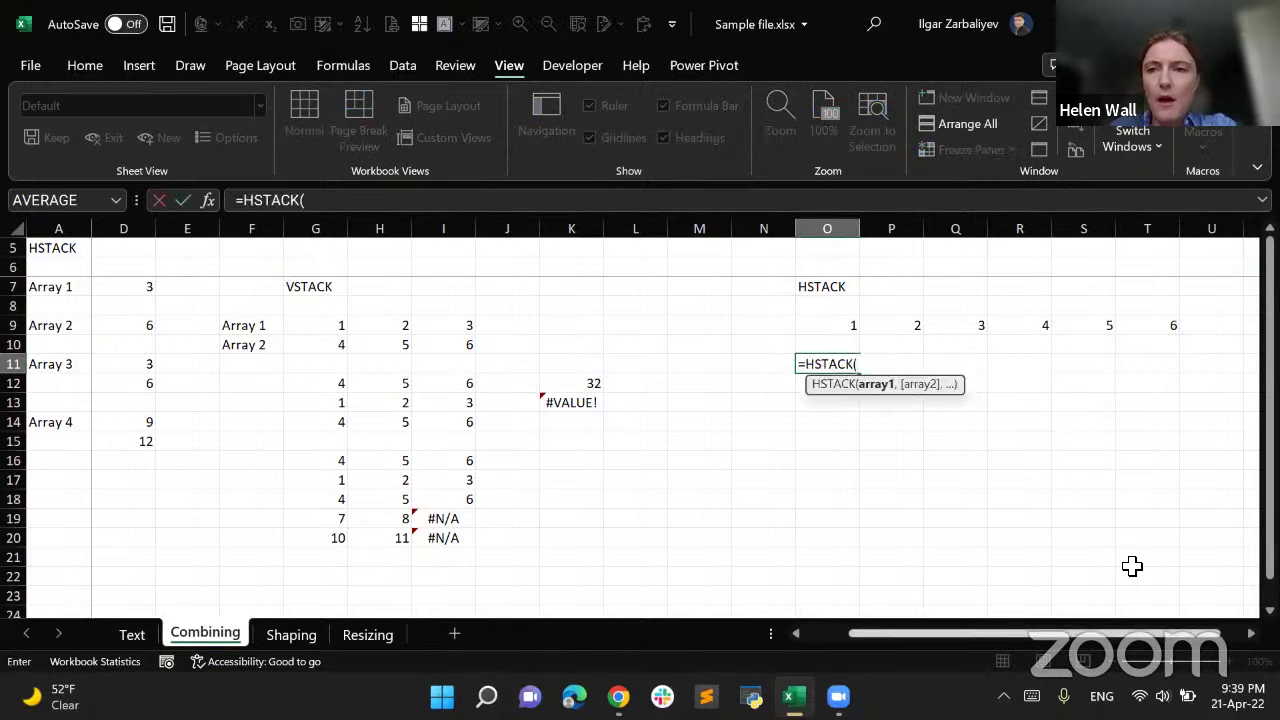
scroll(1132, 566, left, 2)
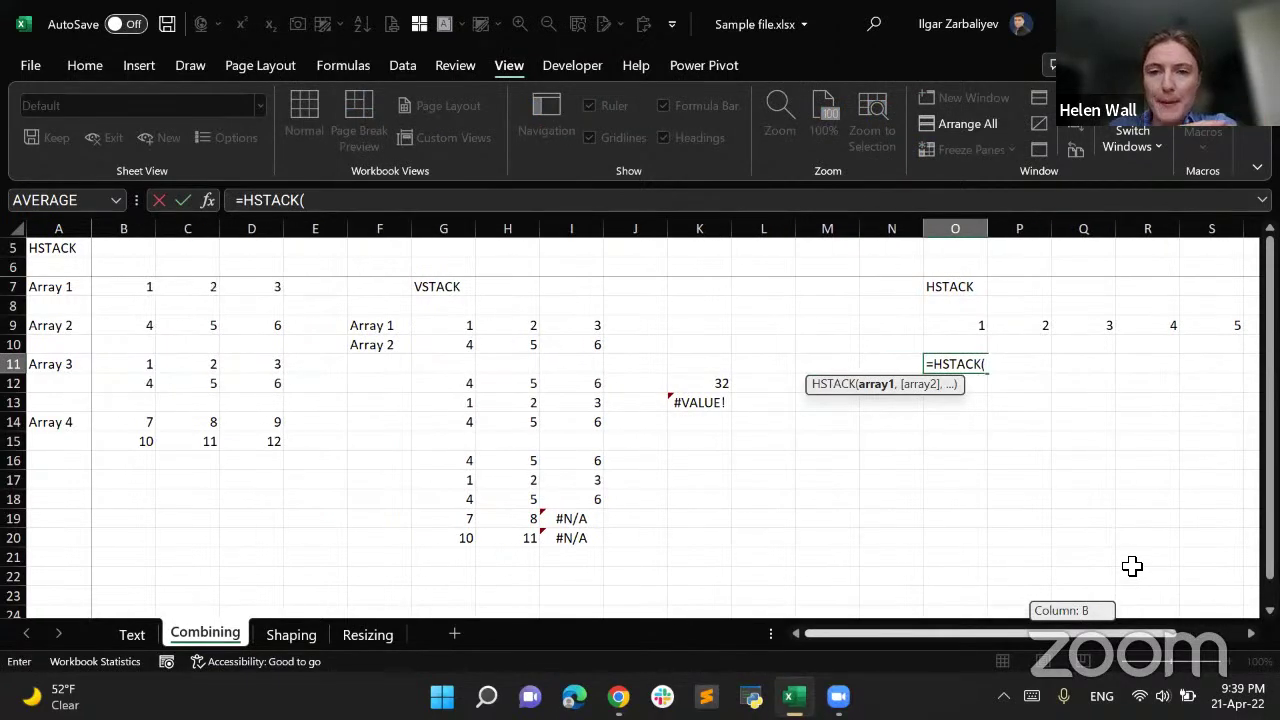
drag(146, 325, 250, 328)
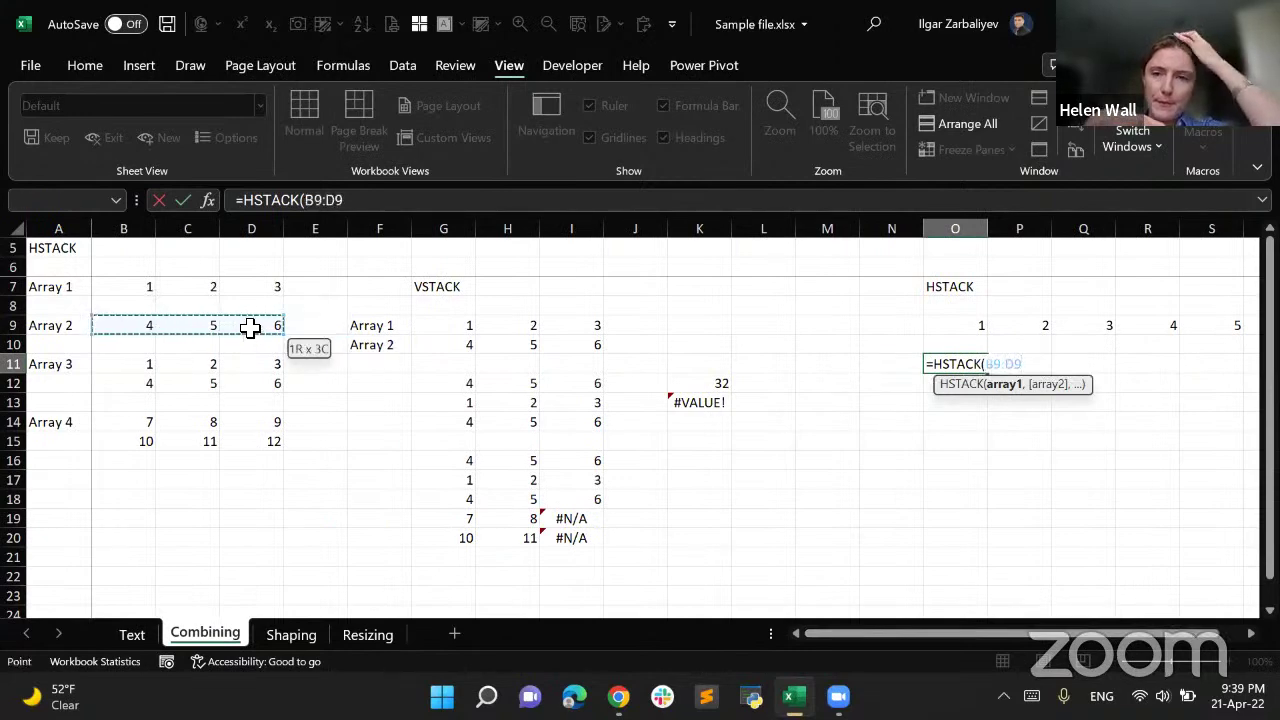
text(,)
drag(143, 366, 251, 383)
click(438, 200)
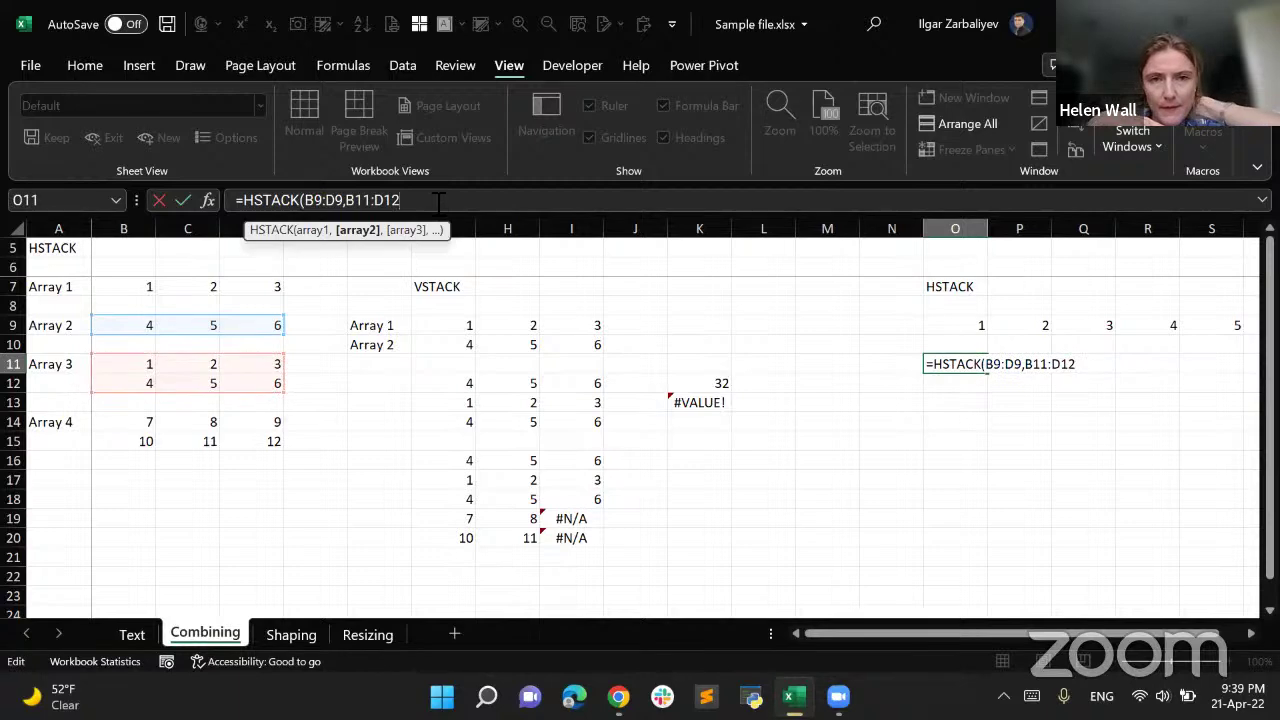
key(Return)
key(Up)
Examine the spilled HSTACK result across row 11, starting from column O
key(Right)
key(Right)
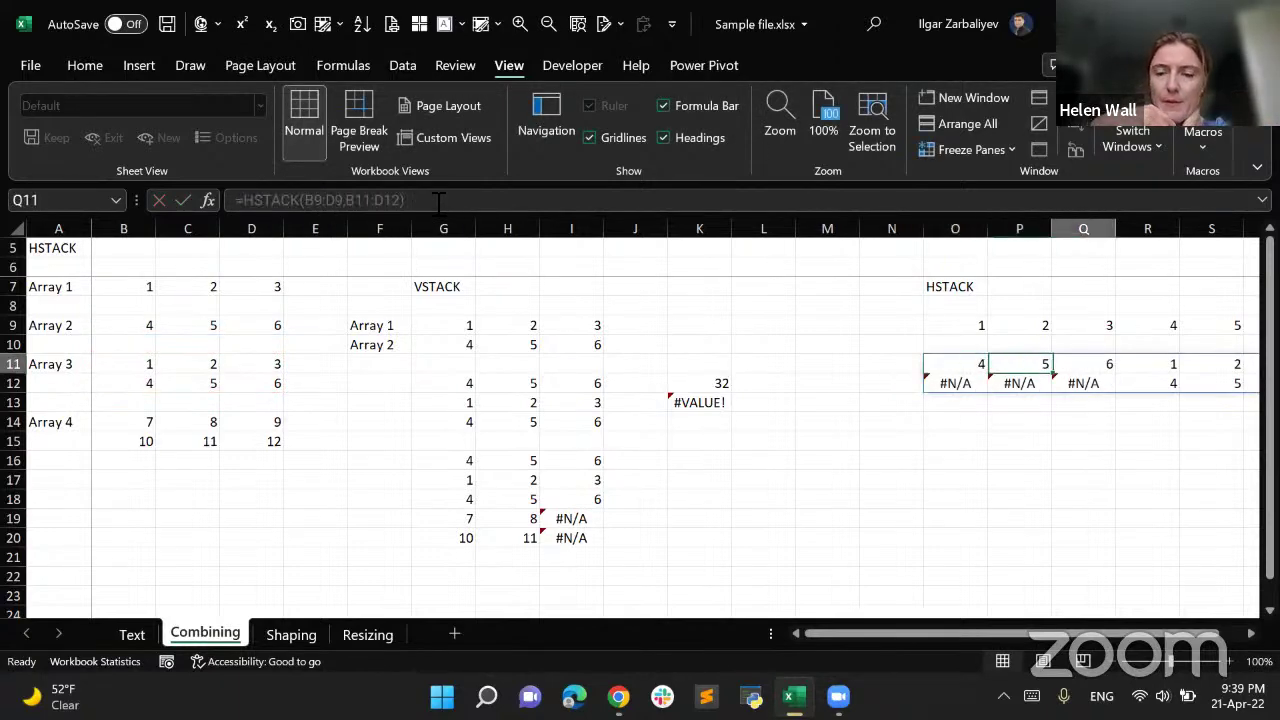
key(Right)
key(Right)
key(Right)
key(Right)
key(Right)
key(Left)
key(Left)
key(Left)
key(Left)
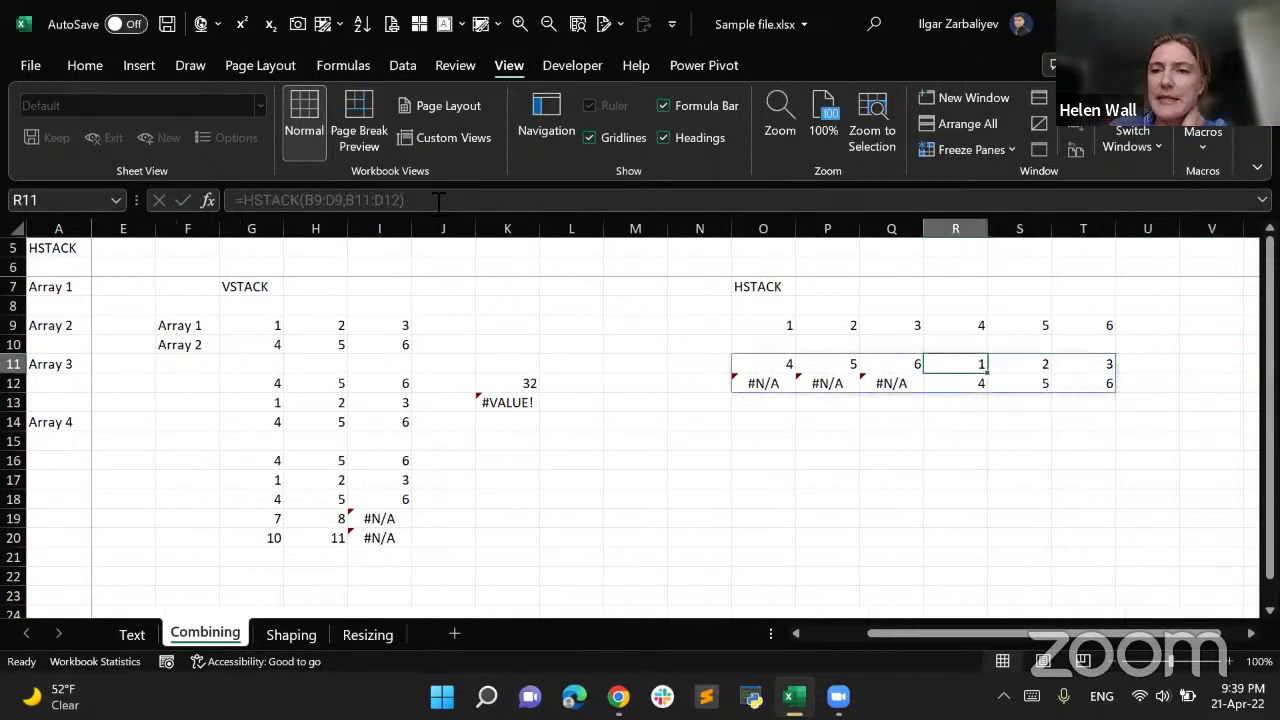
Enter an HSTACK formula in cell O15 combining Array 1 (B7:D7), Array 2 (B9:D9), Array 3 (B11:D12) and Array 4 (B14:D15)
key(Left)
key(Left)
key(Left)
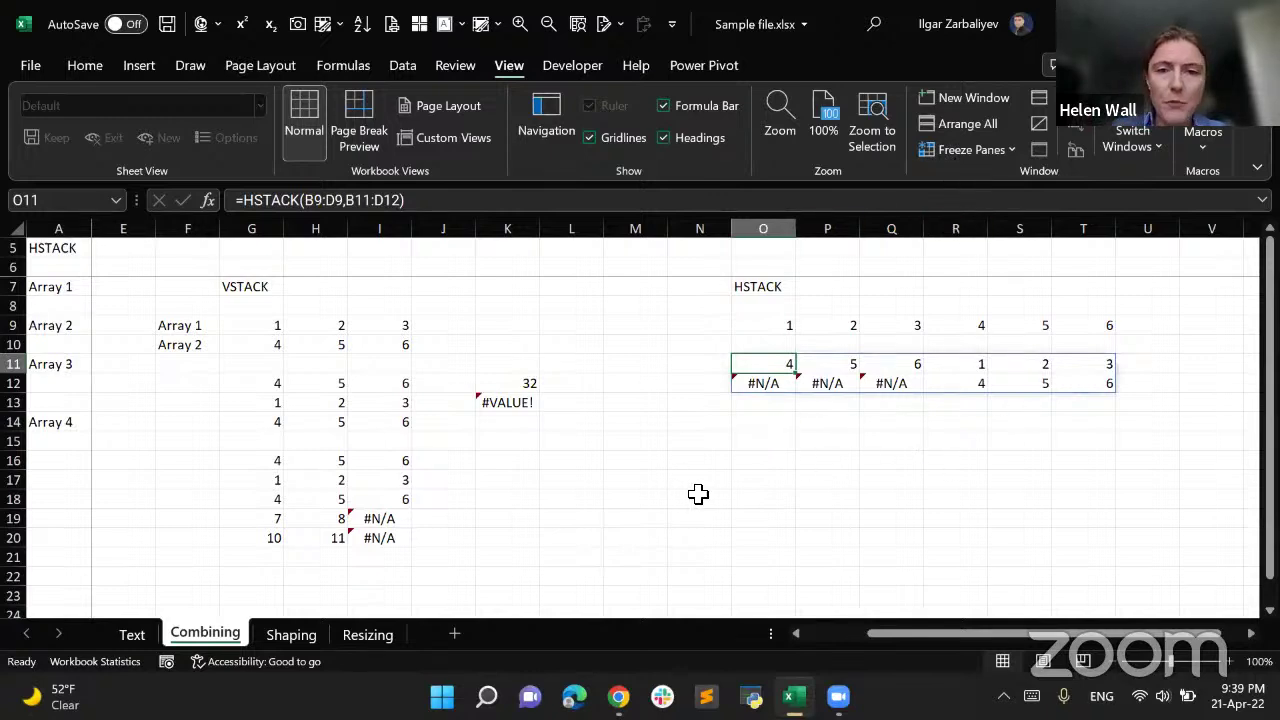
click(772, 444)
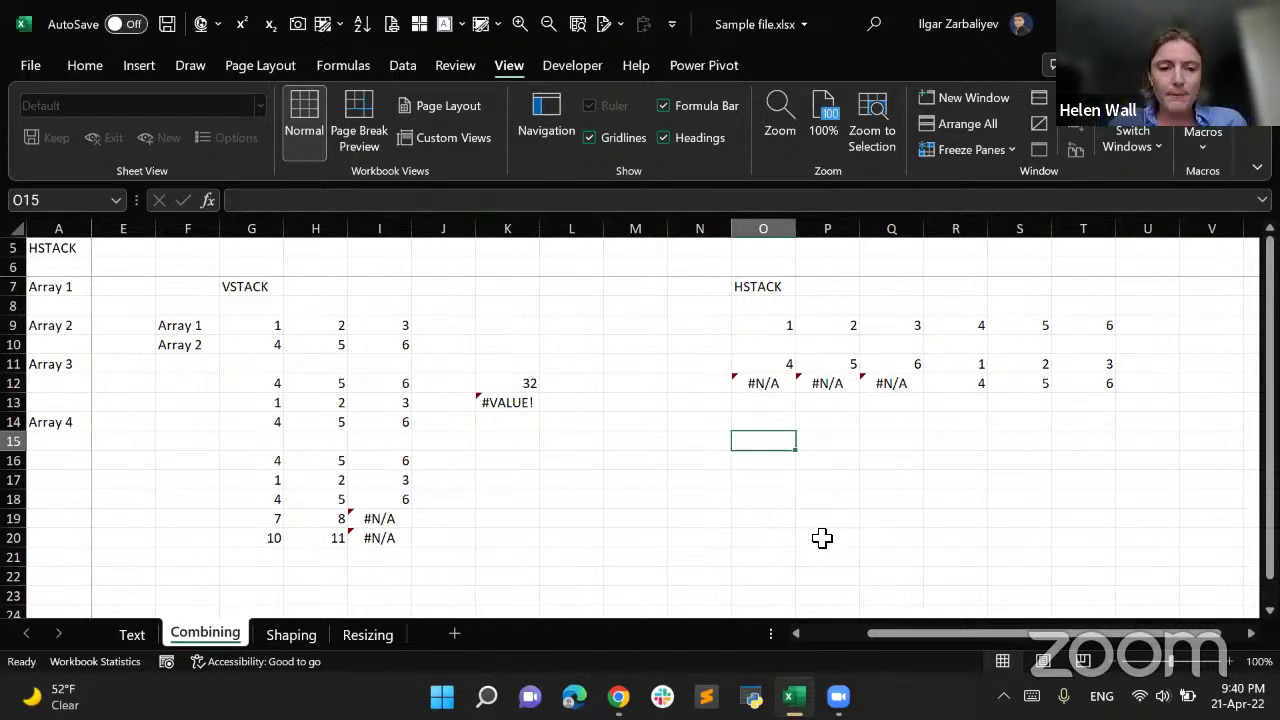
text(=hstack)
key(Tab)
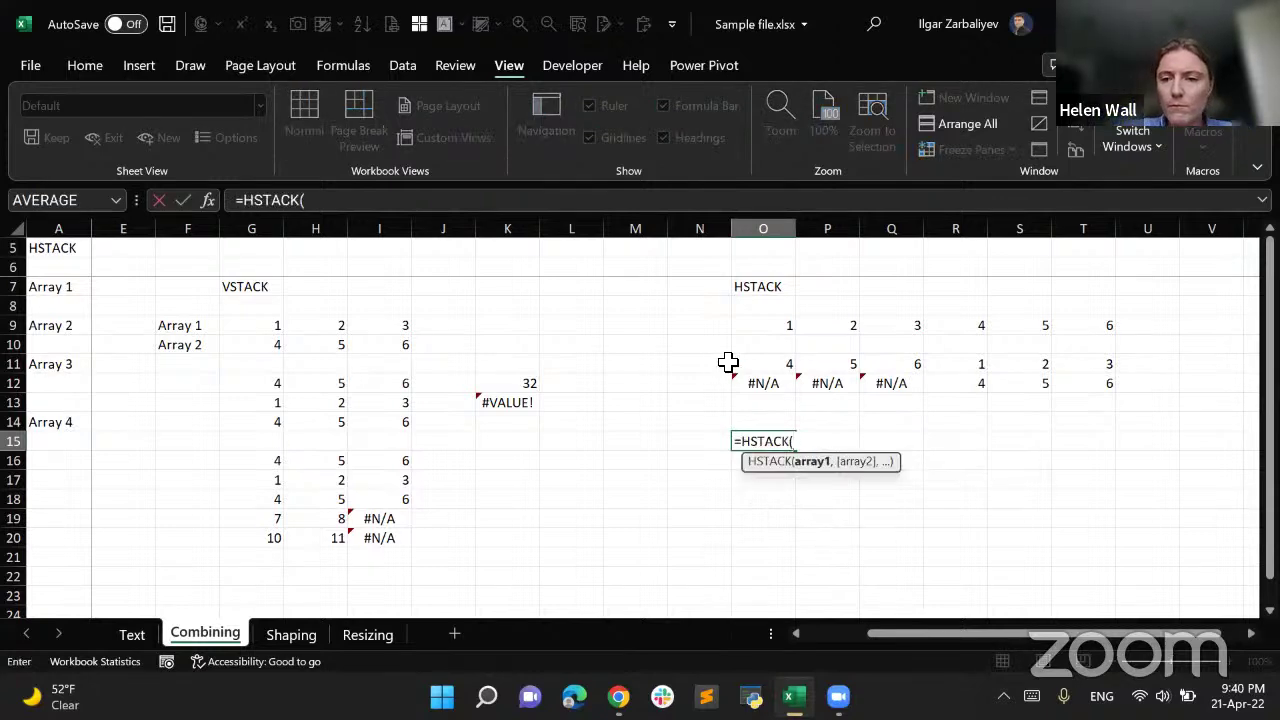
scroll(343, 477, left, 3)
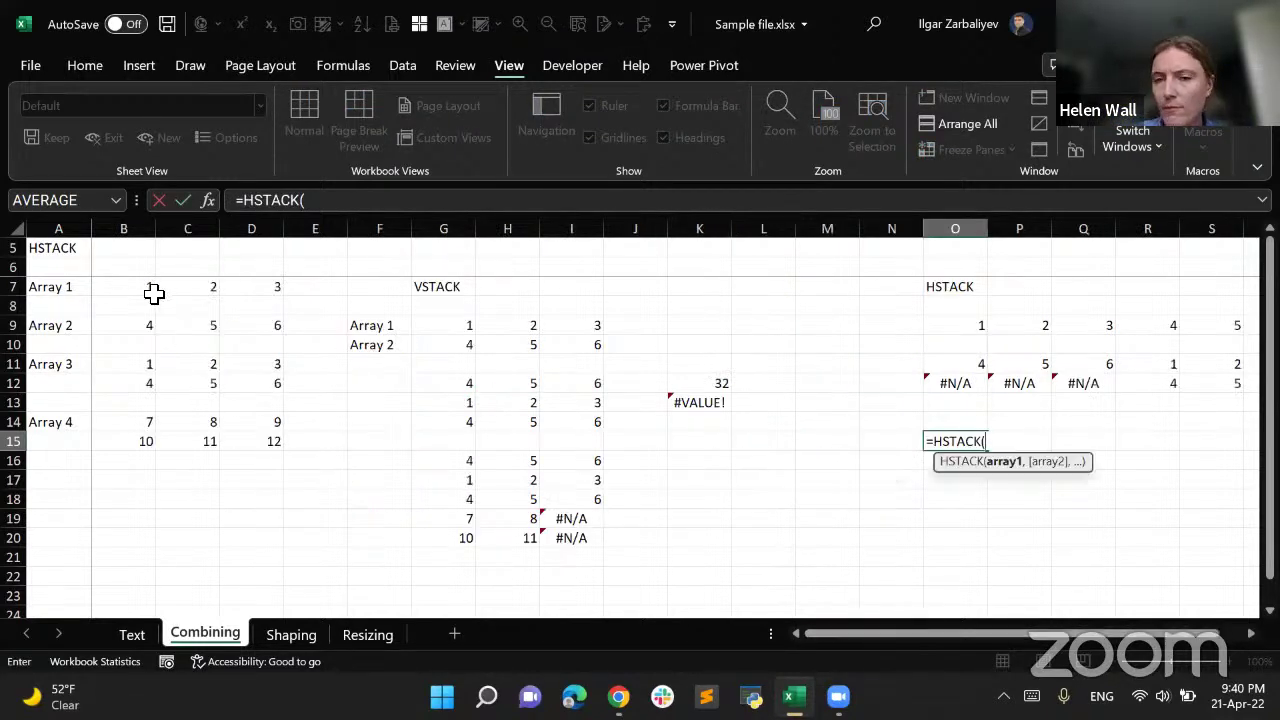
drag(154, 292, 250, 287)
text(,)
drag(140, 325, 245, 332)
text(,)
drag(140, 363, 248, 386)
text(,)
drag(149, 429, 255, 446)
text())
key(Return)
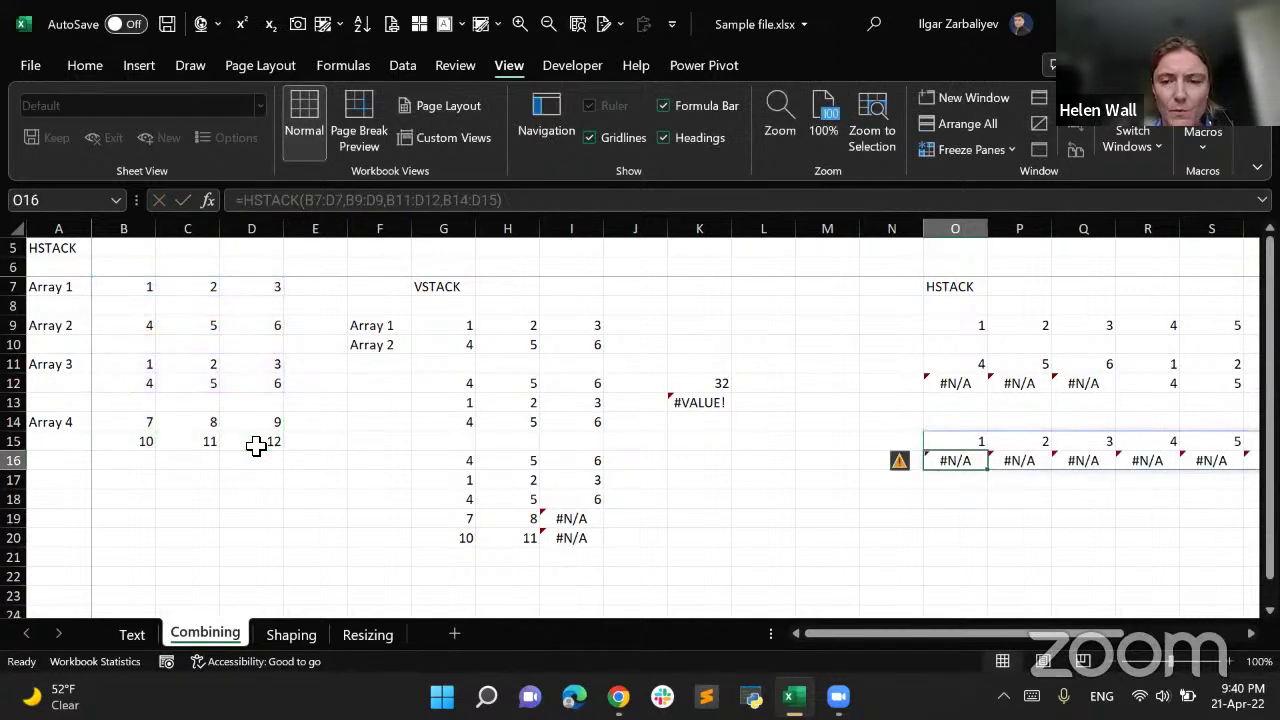
Examine the spilled HSTACK result across row 15, from column O to column Z and back
key(Up)
key(Right)
key(Right)
key(Right)
key(Right)
key(Right)
key(Right)
key(Right)
key(Right)
key(Right)
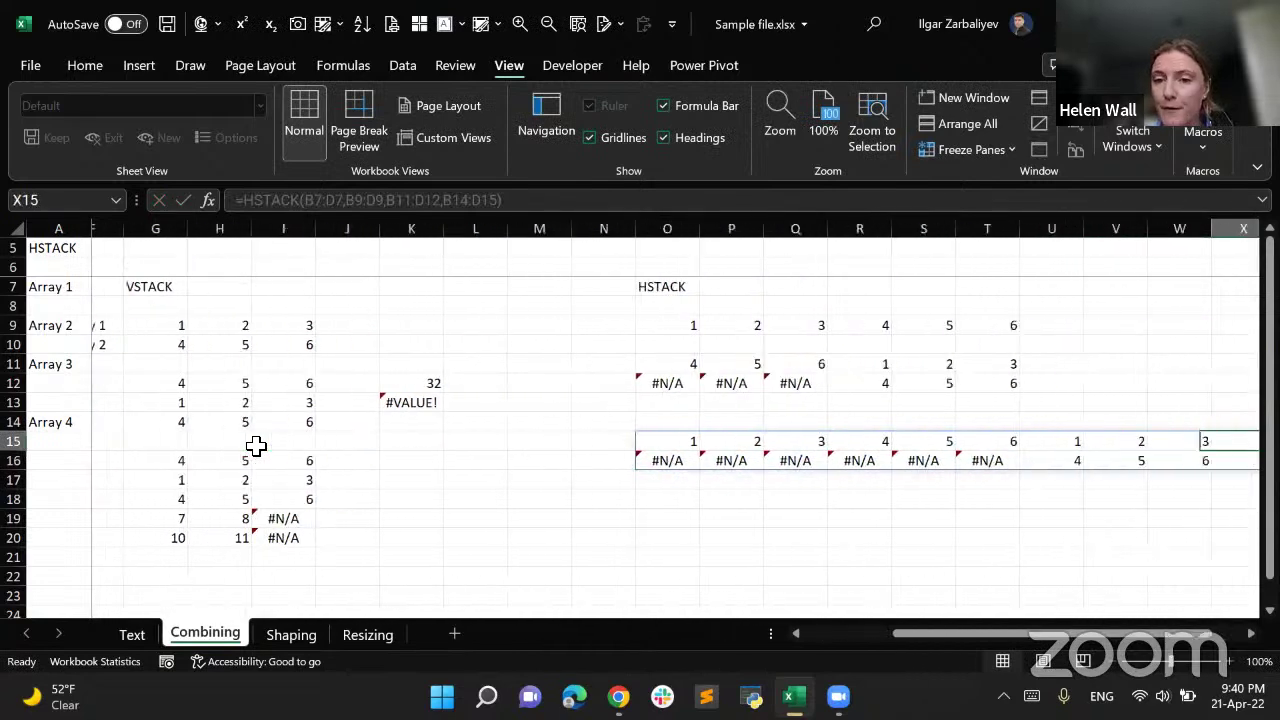
key(Right)
key(Right)
key(Right)
key(Left)
key(Left)
key(Left)
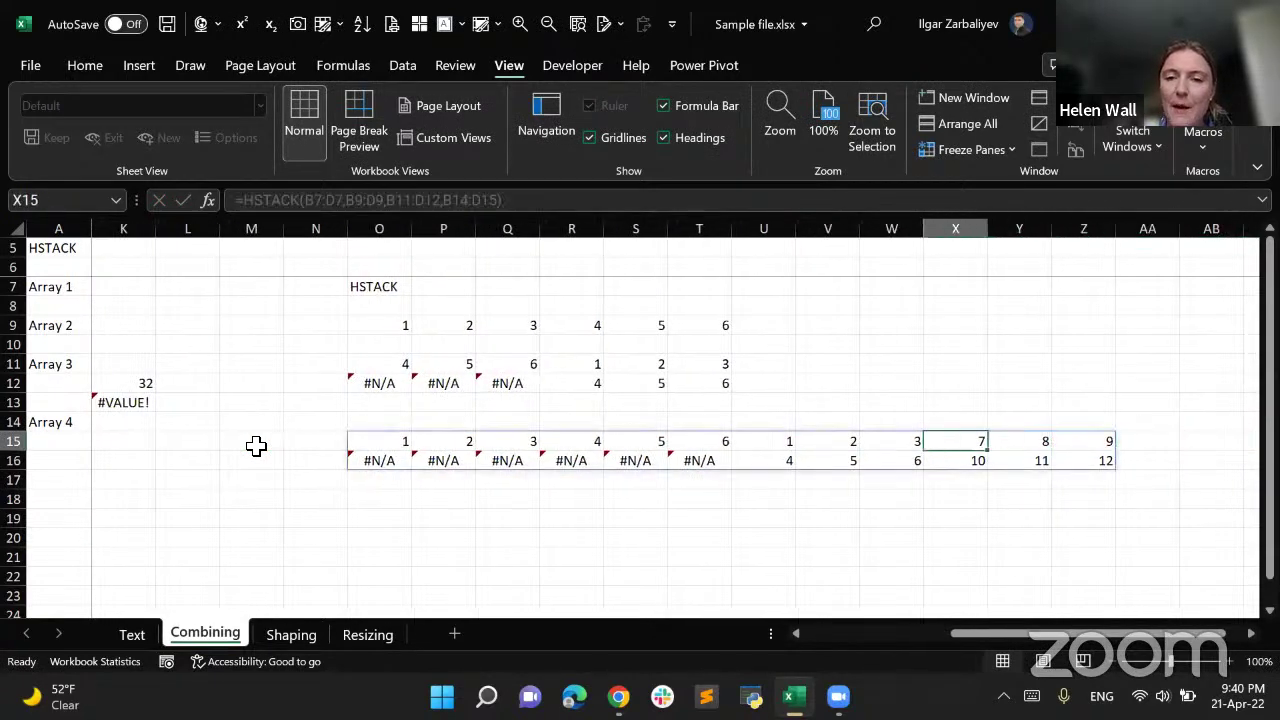
key(Left)
key(Left)
key(Left)
key(Left)
key(Left)
key(Left)
key(Left)
key(Left)
key(Left)
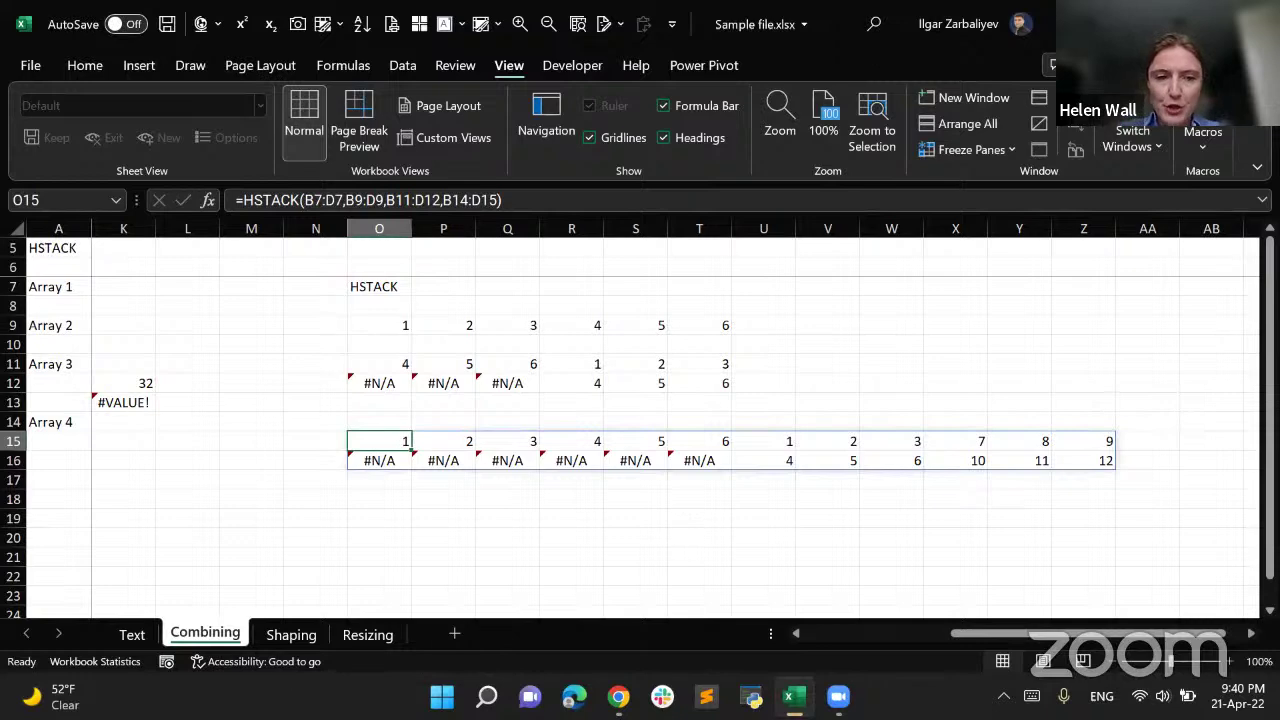
Go to the Shaping sheet and enter the heading TOROW in cell J2
click(288, 637)
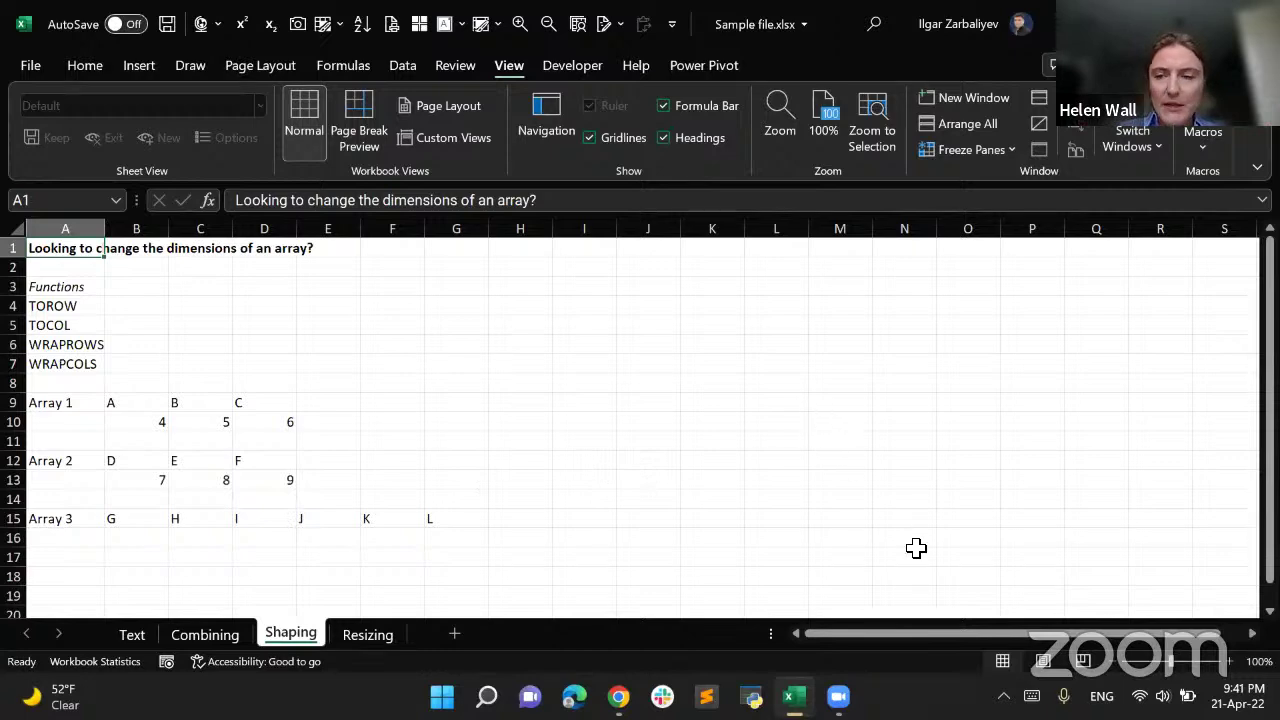
click(785, 419)
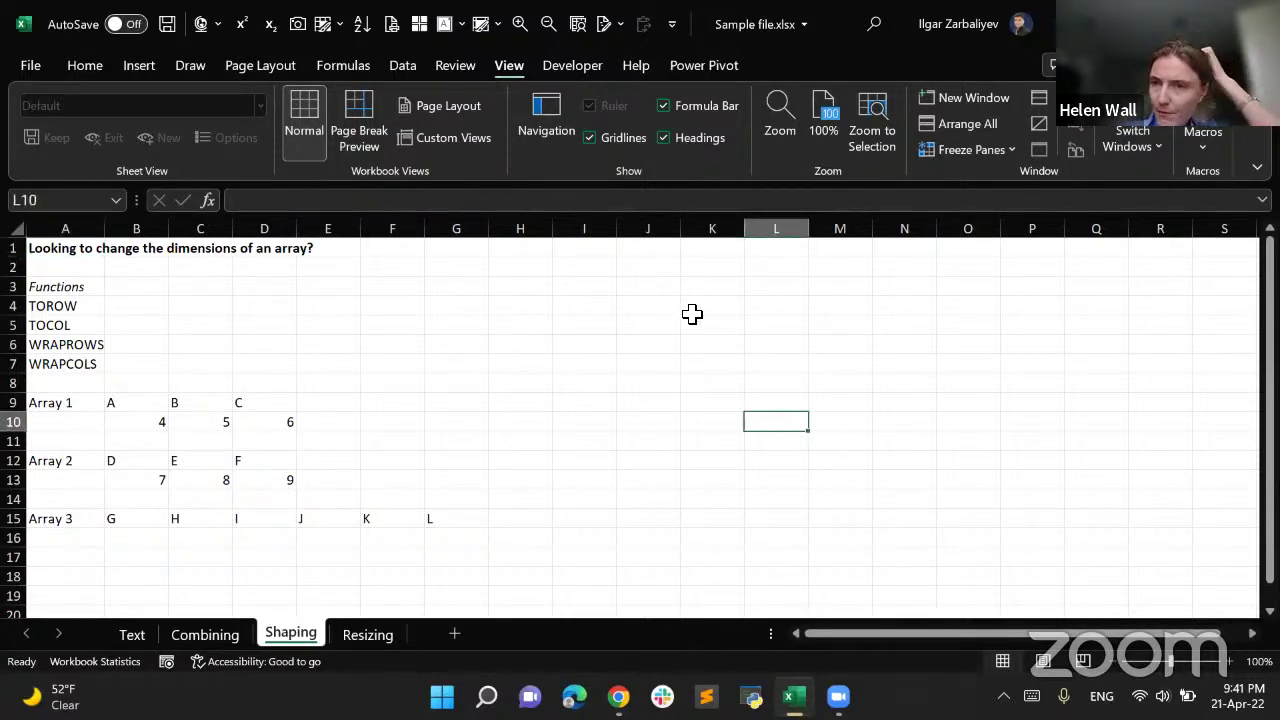
click(646, 271)
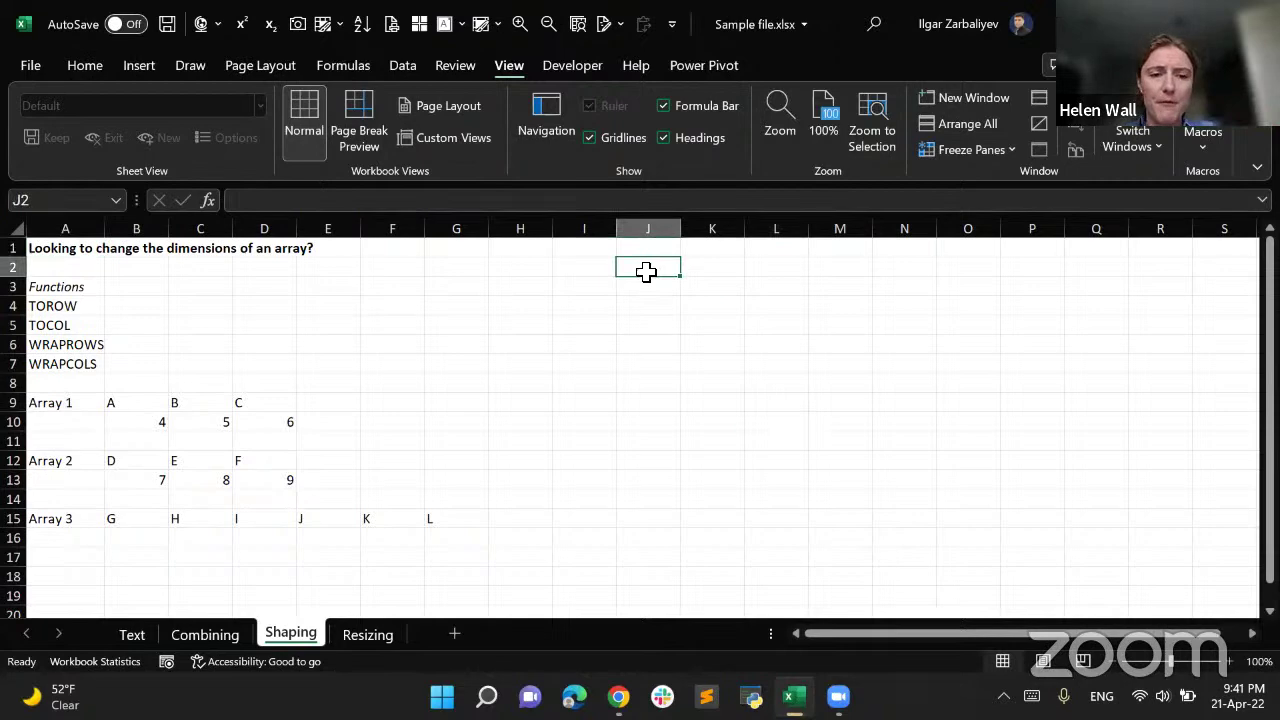
text(TOROW)
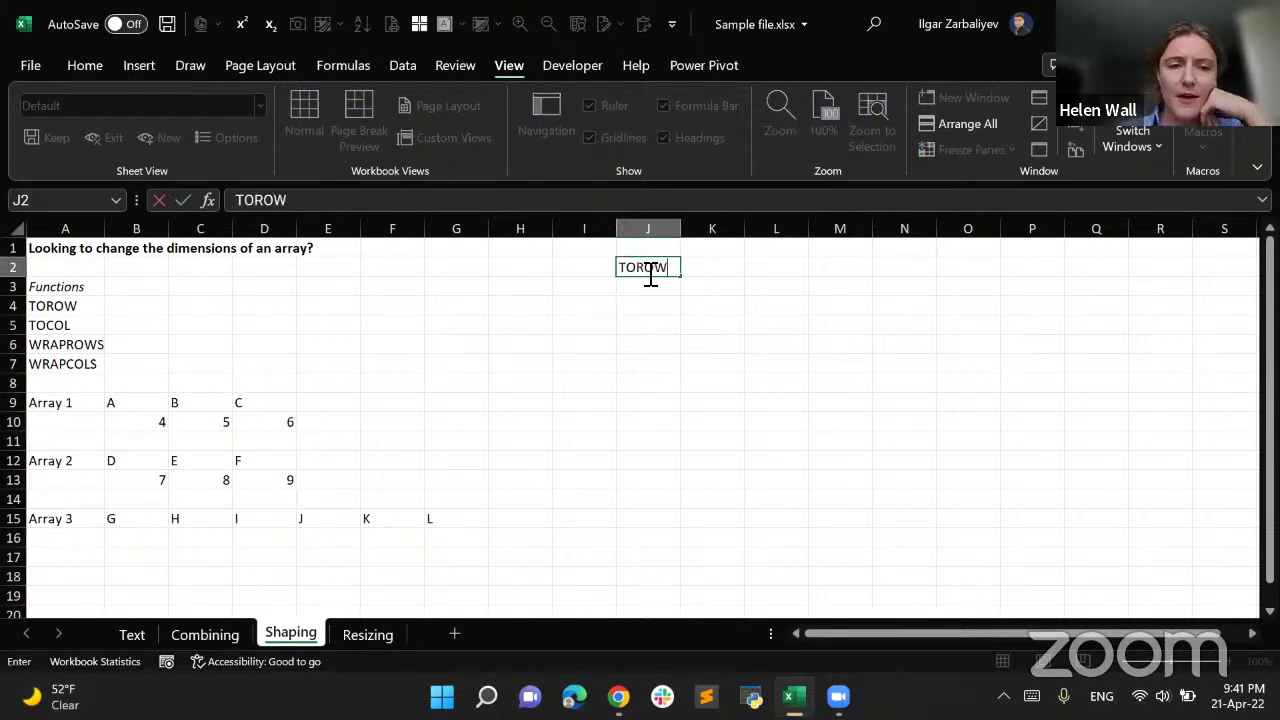
key(Return)
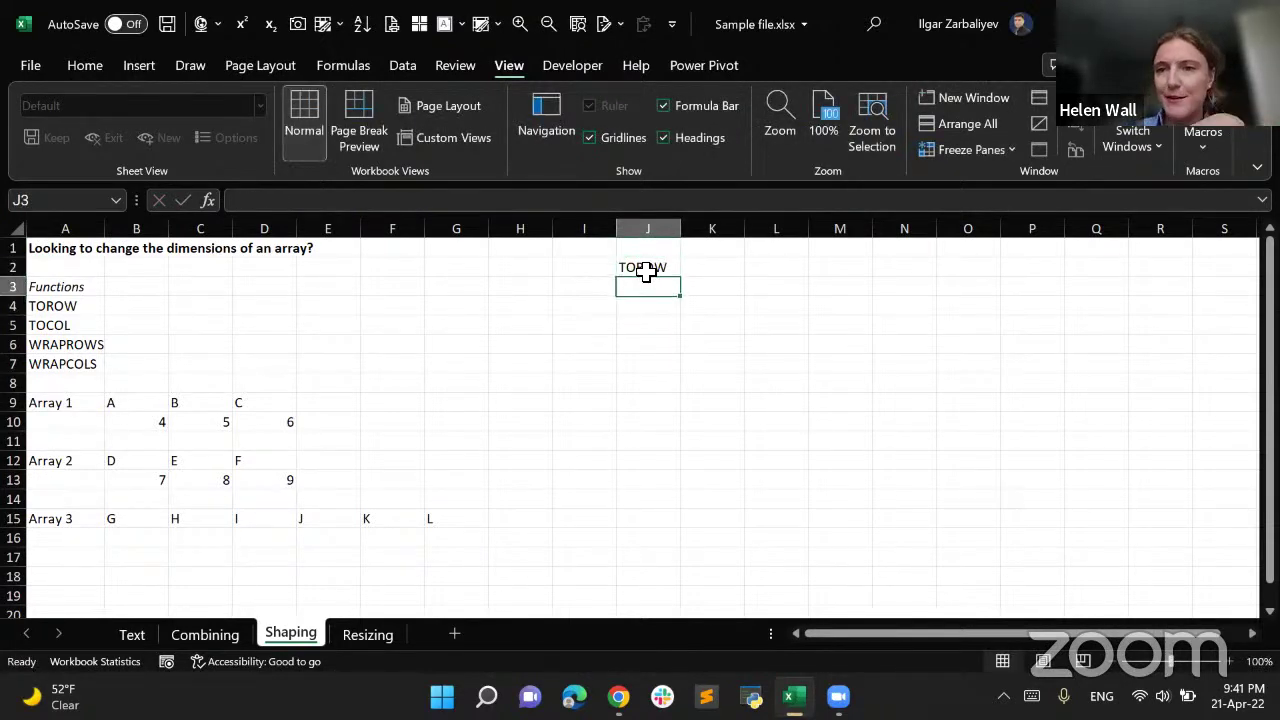
Move the TOROW heading from J2 down to cell J8, level with the space above Array 1
click(646, 271)
drag(646, 271, 646, 300)
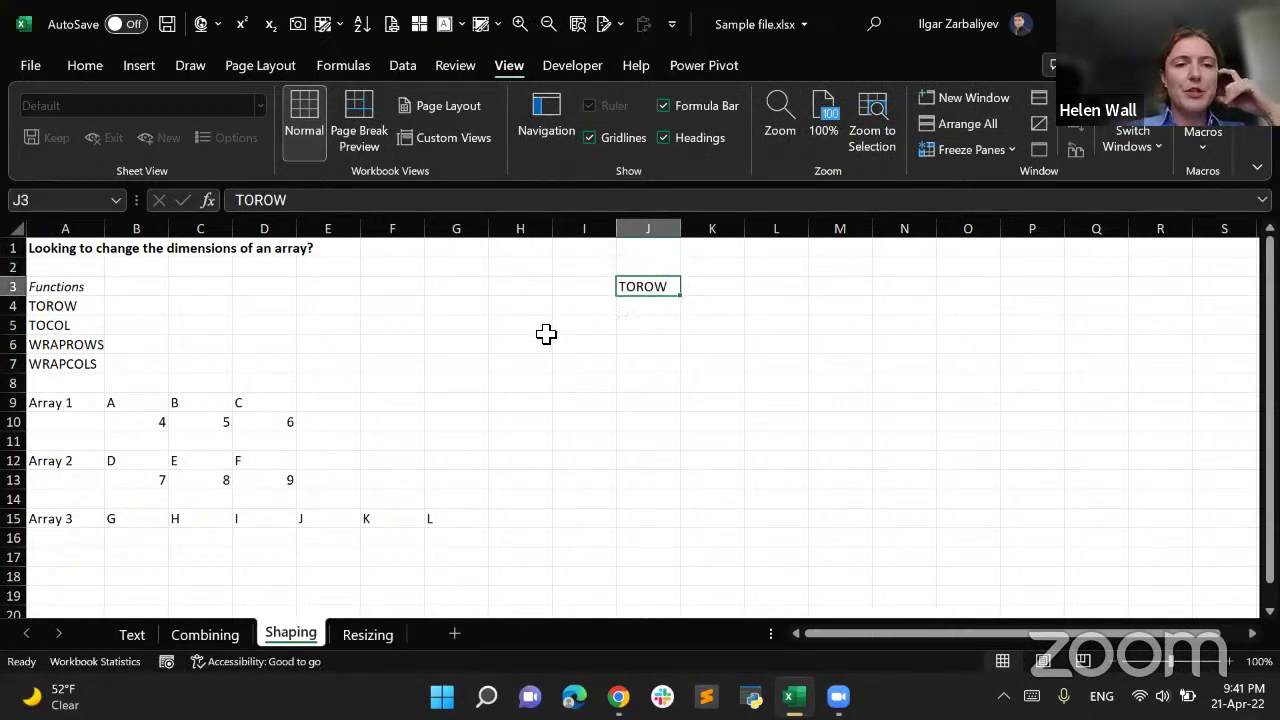
click(660, 308)
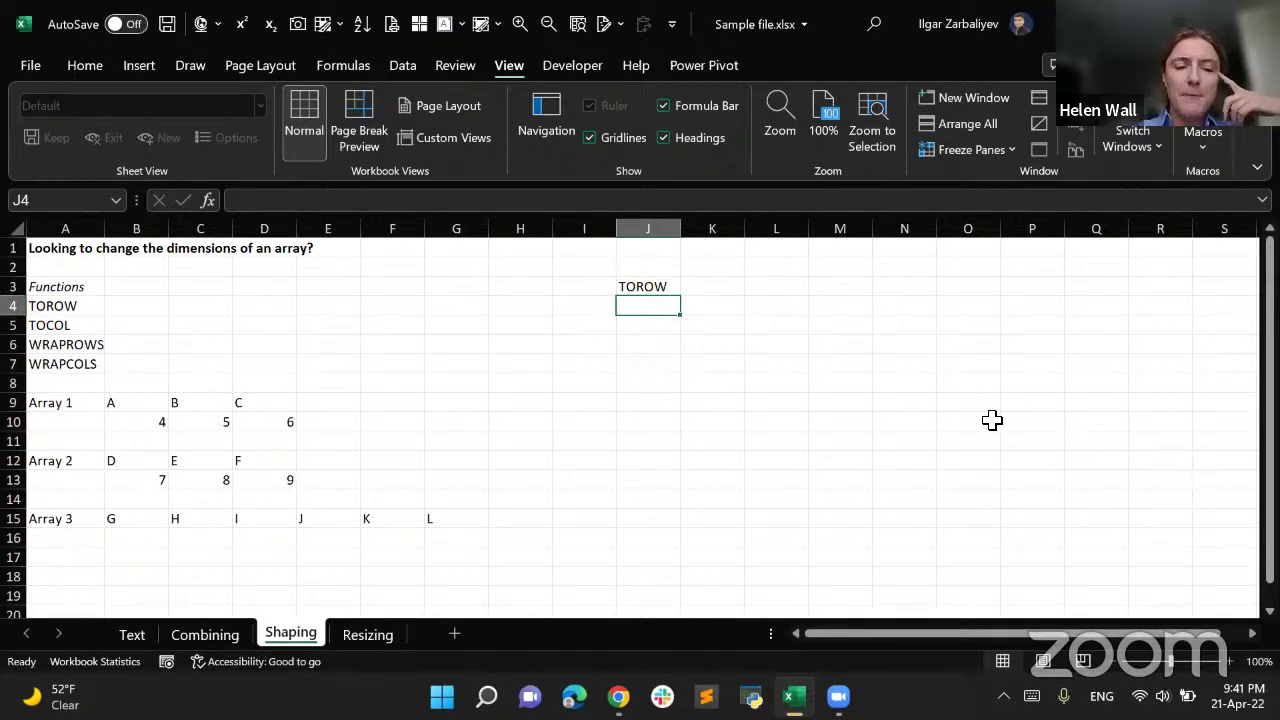
click(655, 287)
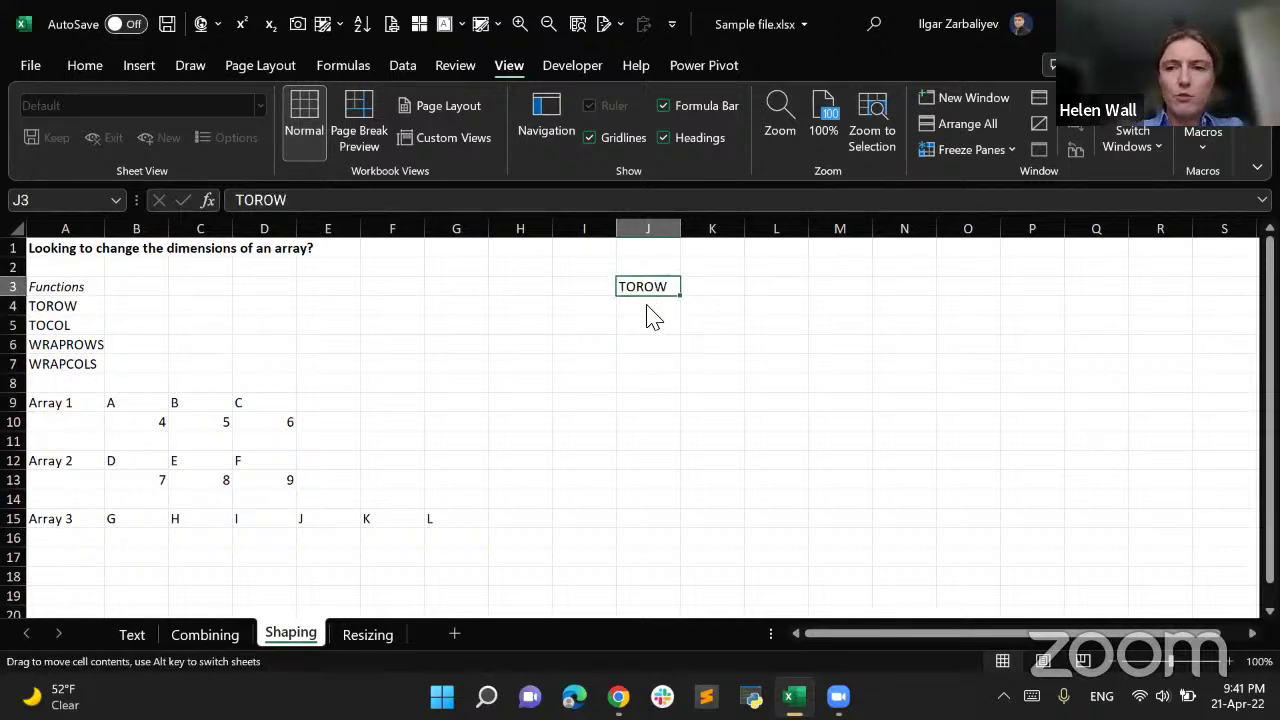
drag(650, 316, 644, 402)
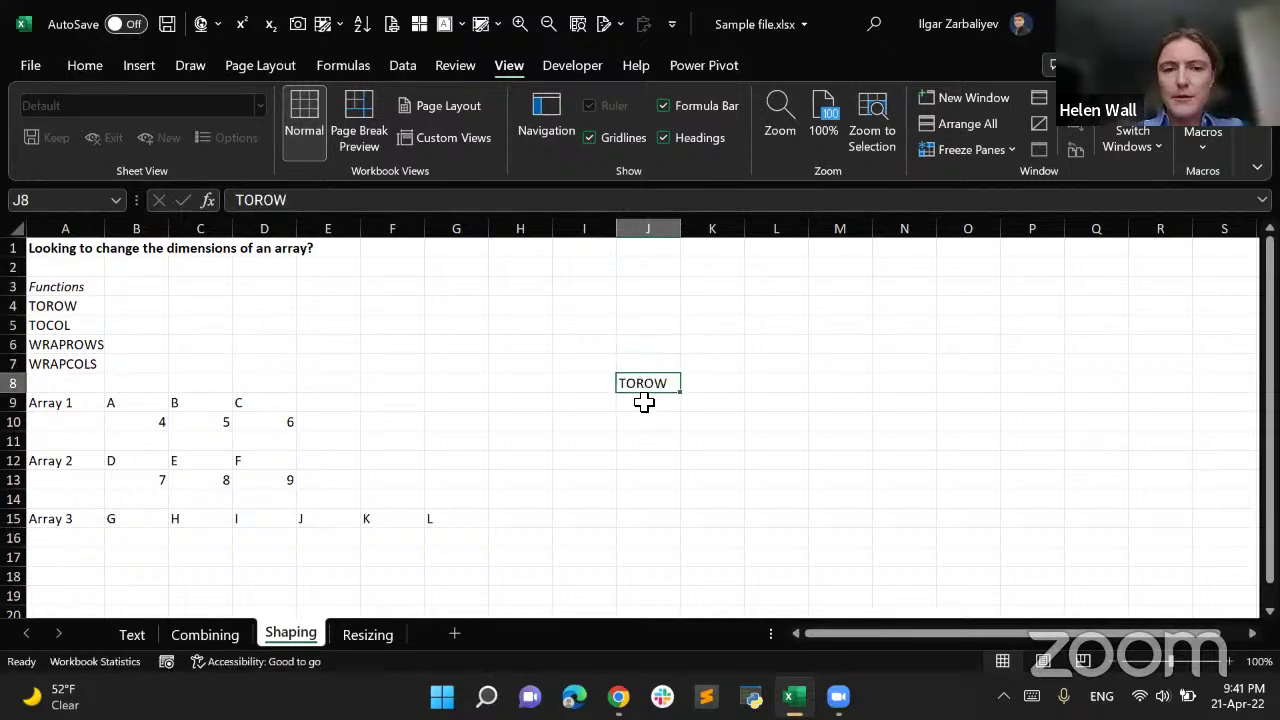
Enter a TOROW formula in cell J9 for range B9:G15 without optional arguments, and check the spilled row
click(645, 403)
text(=r)
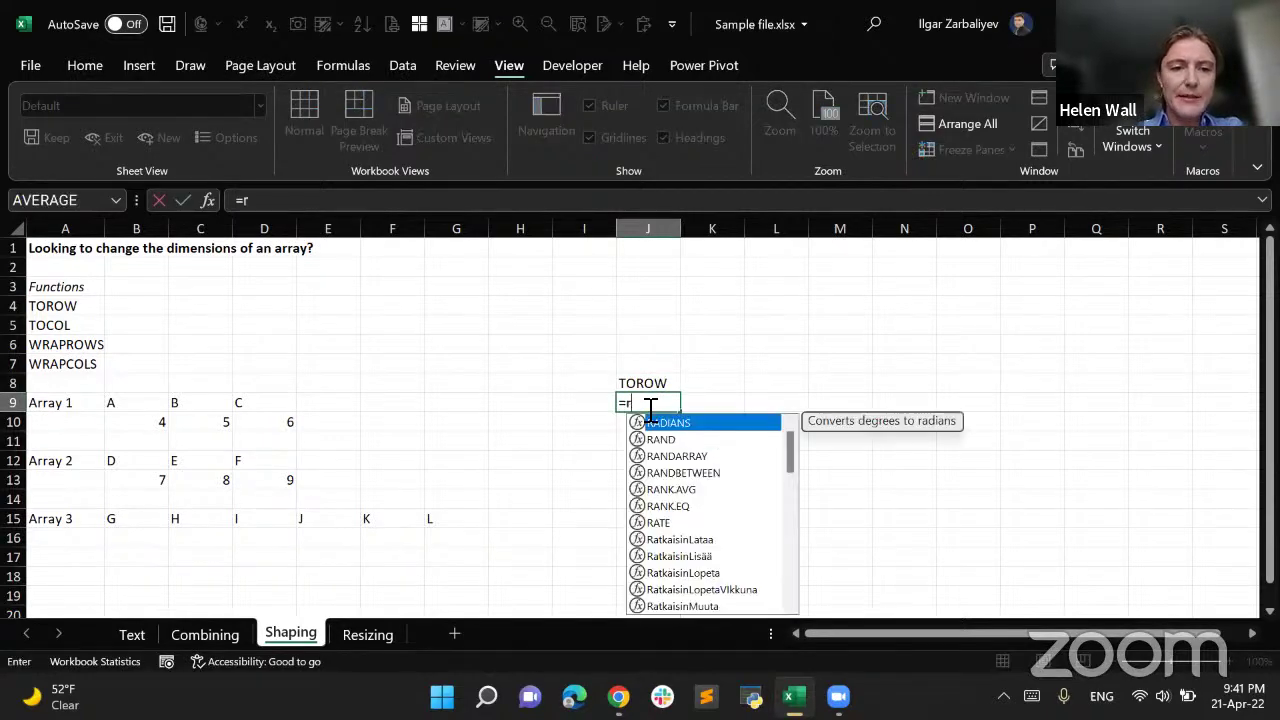
key(BackSpace)
text(to)
key(Down)
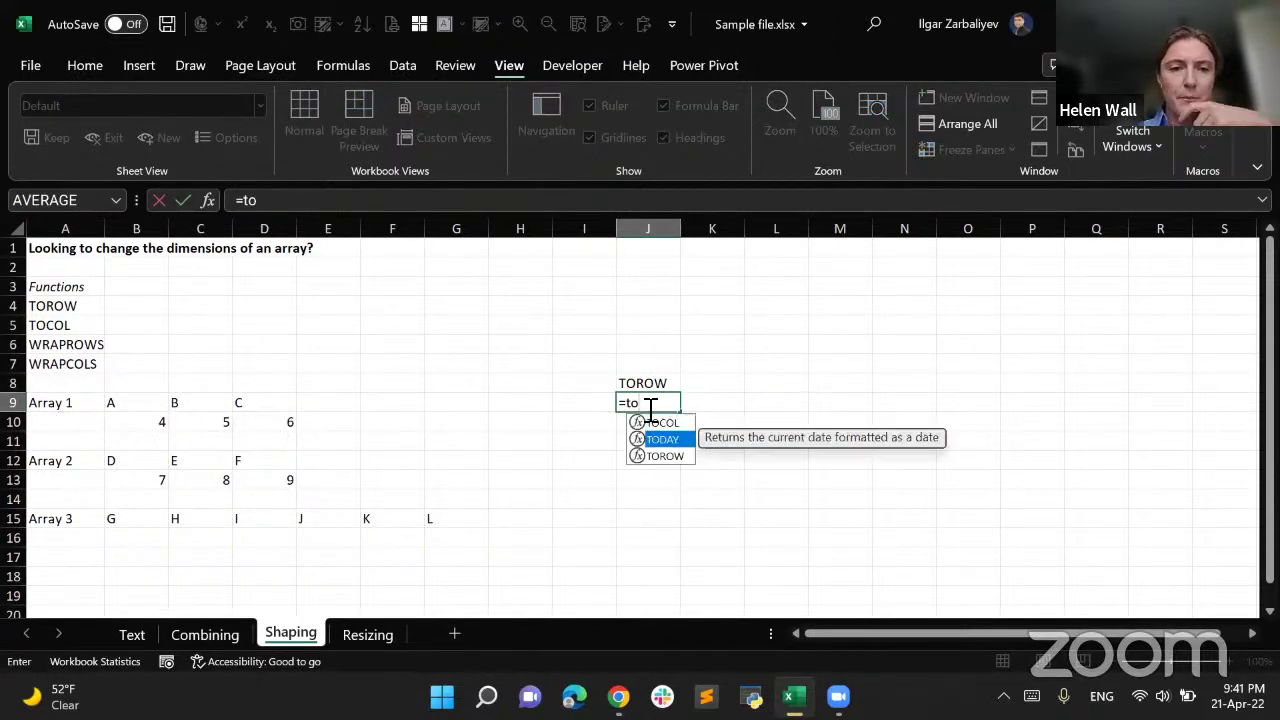
key(Down)
key(Tab)
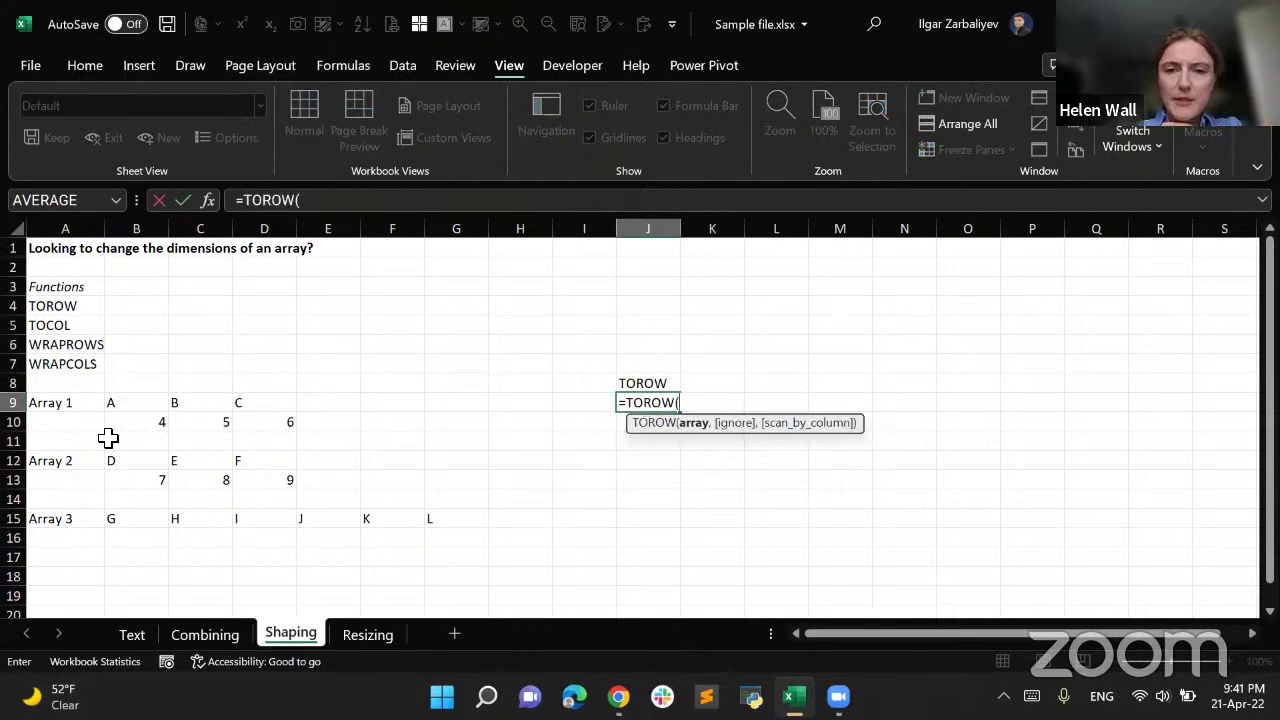
drag(112, 403, 441, 530)
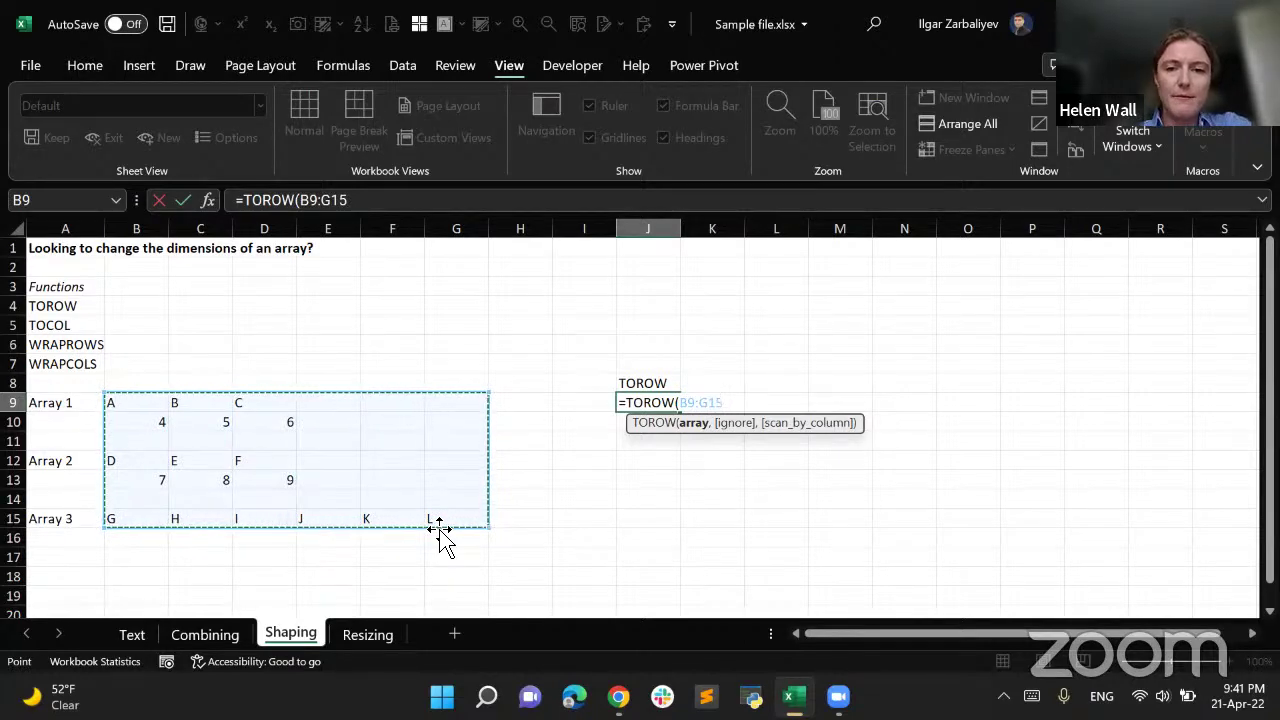
text(,)
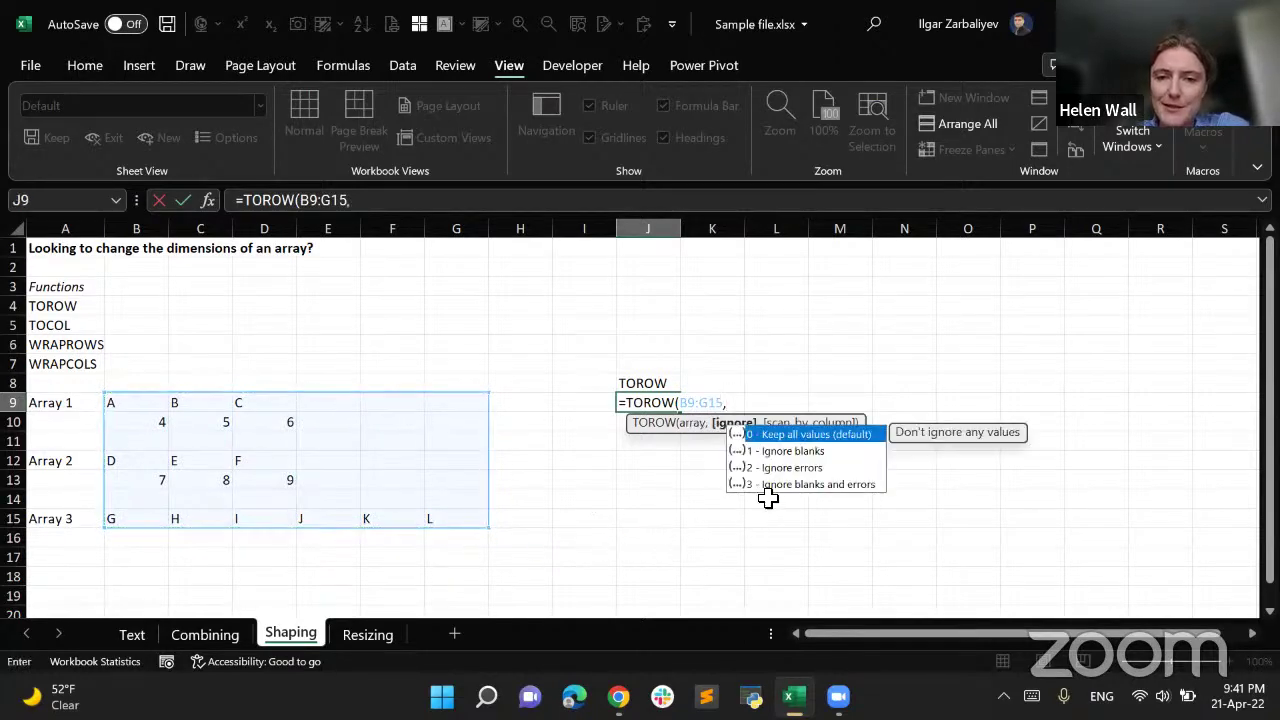
text(,)
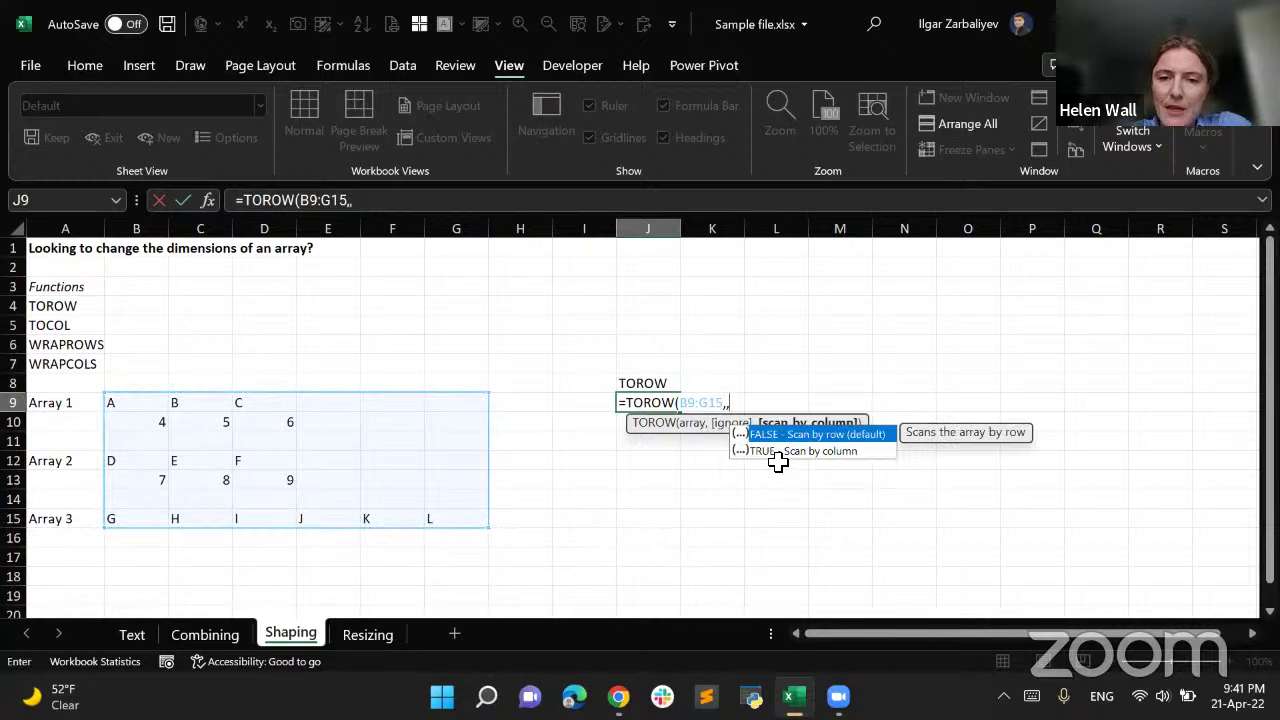
key(BackSpace)
key(BackSpace)
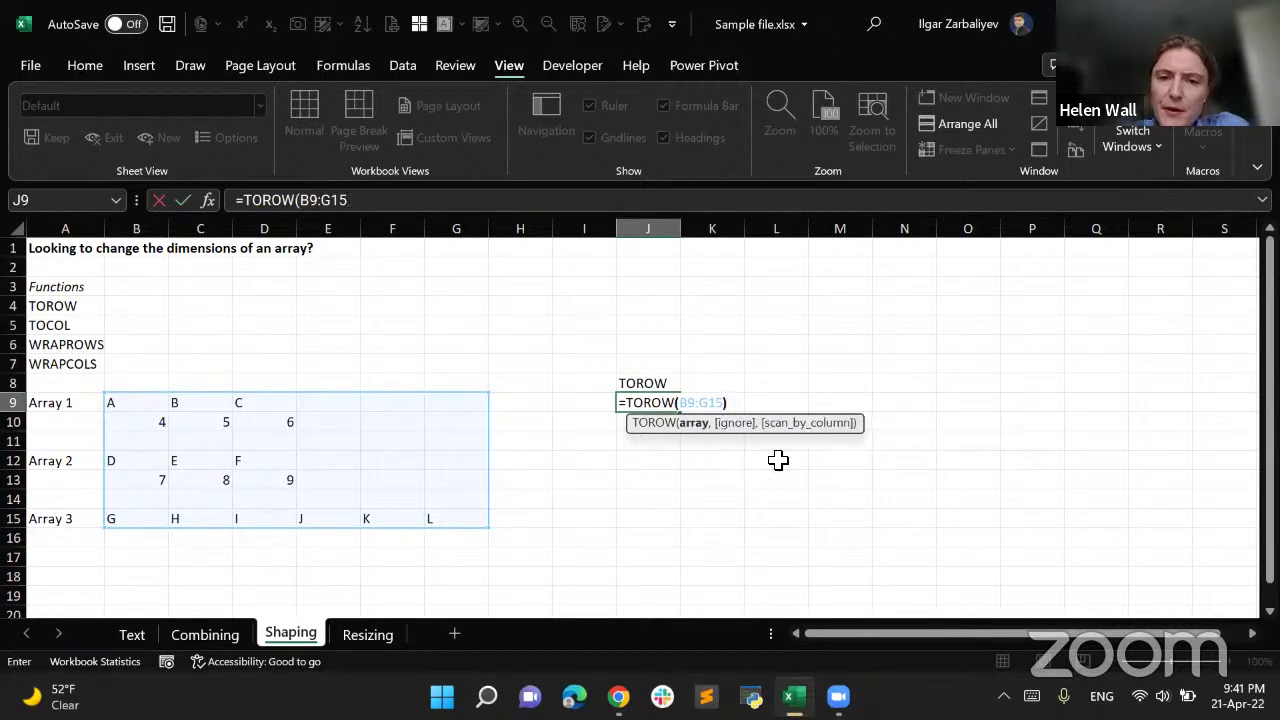
text())
key(Return)
key(Up)
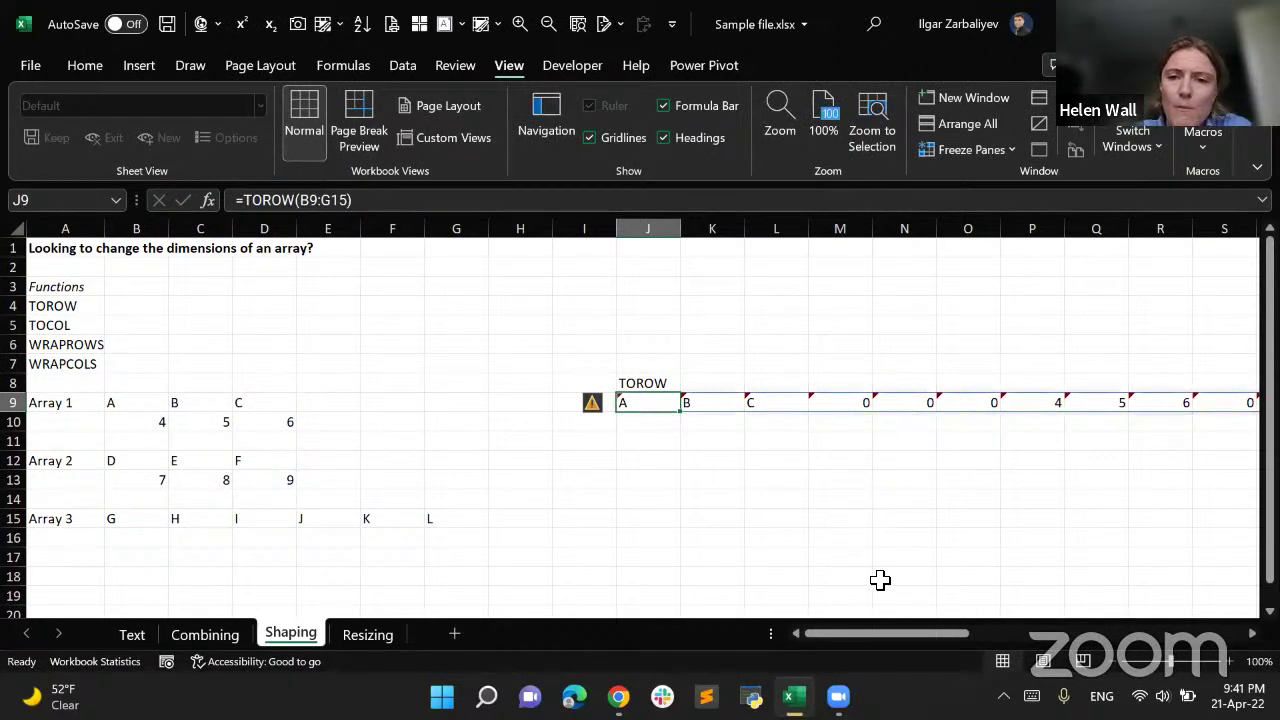
scroll(880, 580, right, 10)
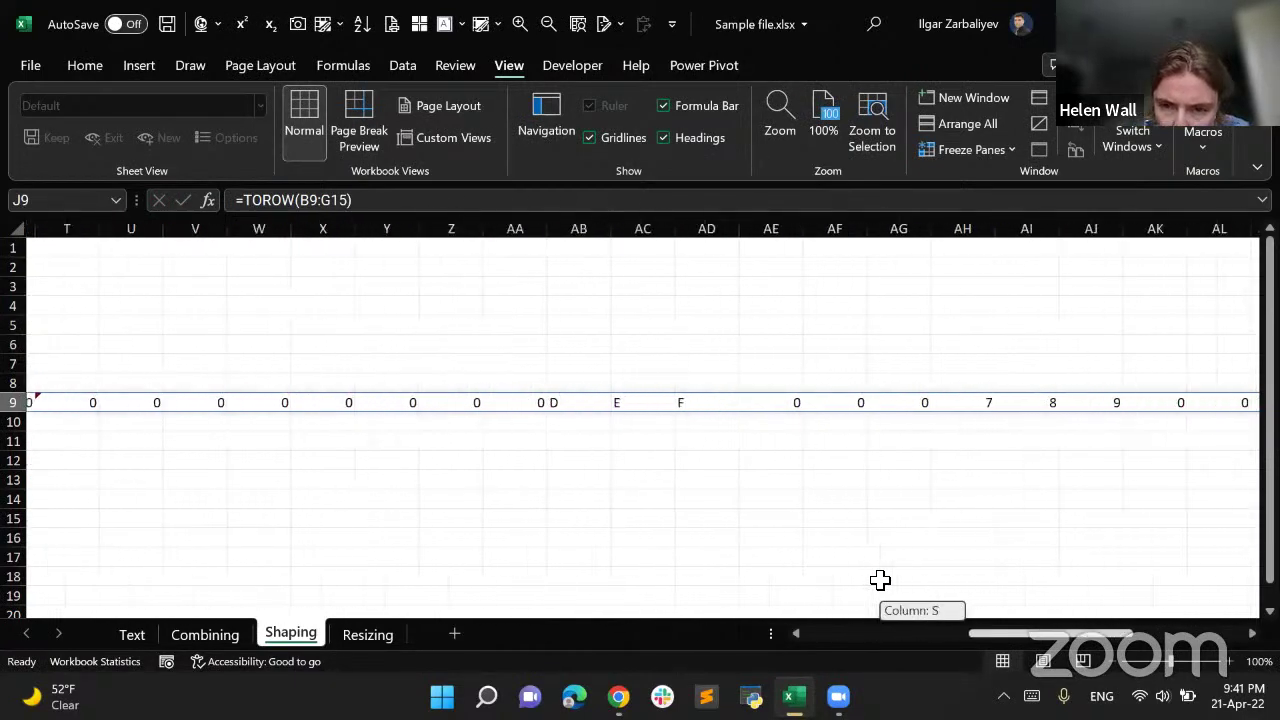
scroll(880, 580, left, 10)
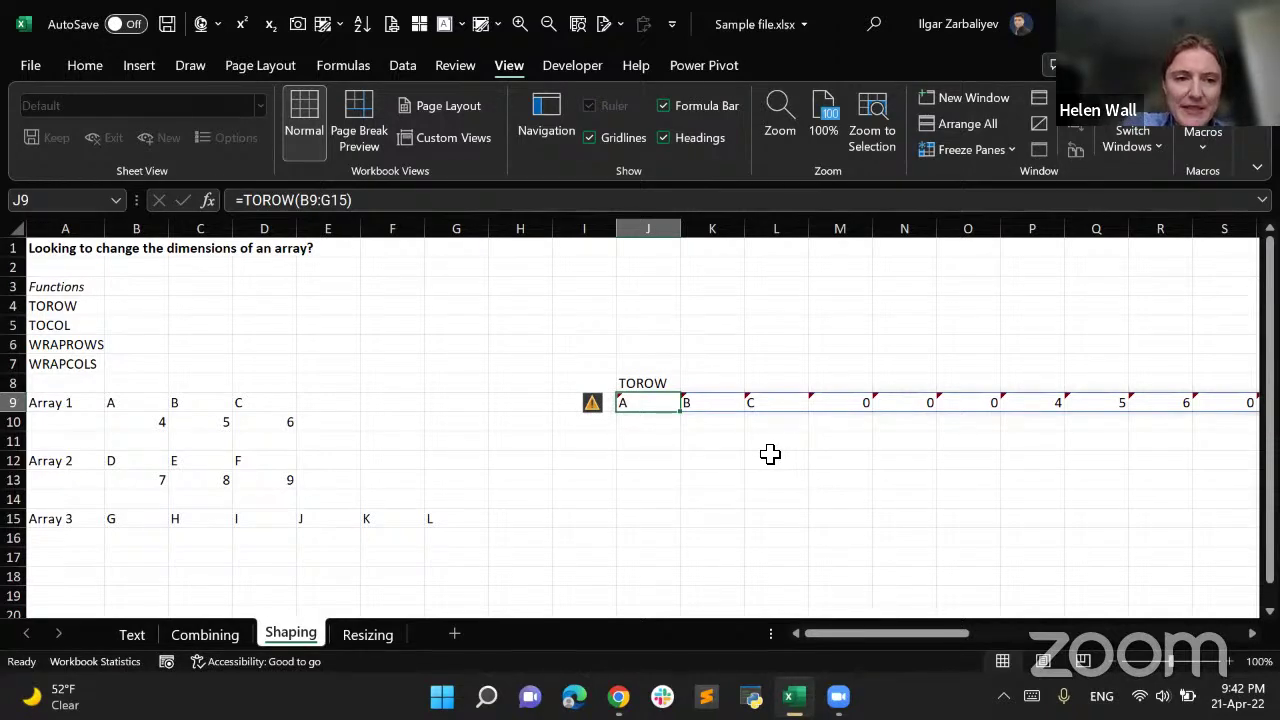
Start a TOROW formula in cell J11, two rows below the first TOROW result
click(654, 442)
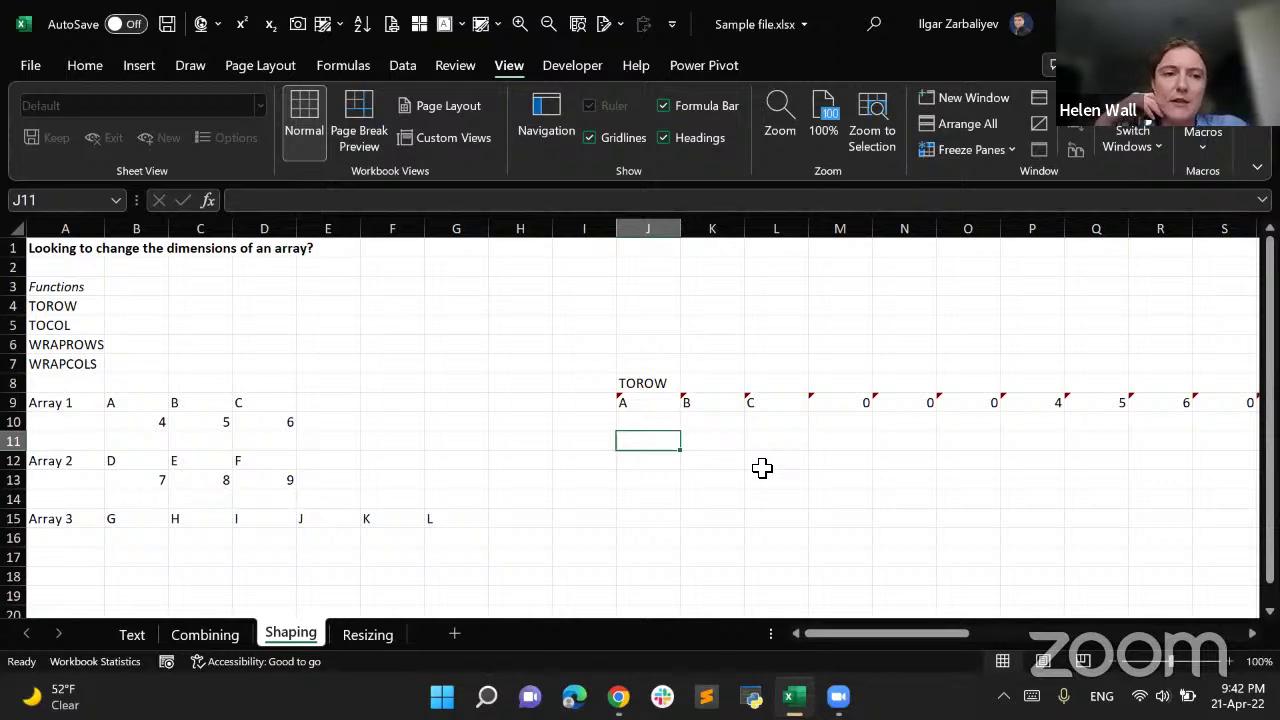
text(=)
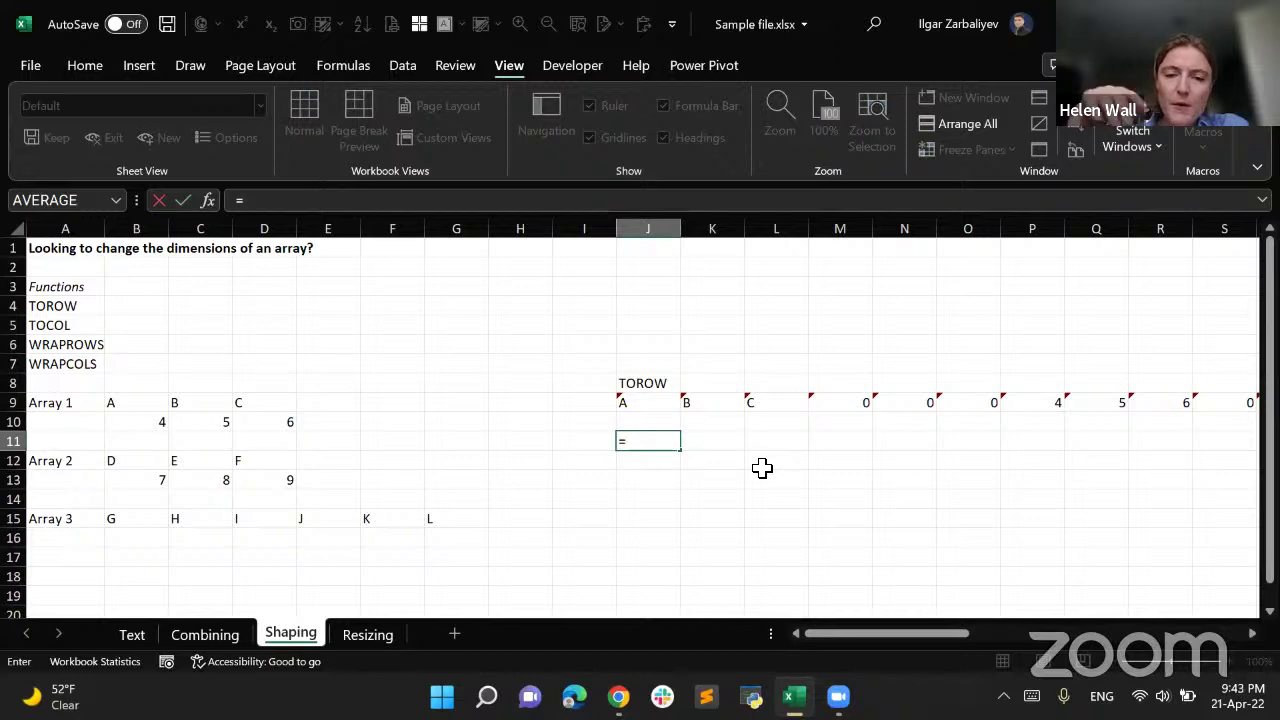
text(torow)
key(Tab)
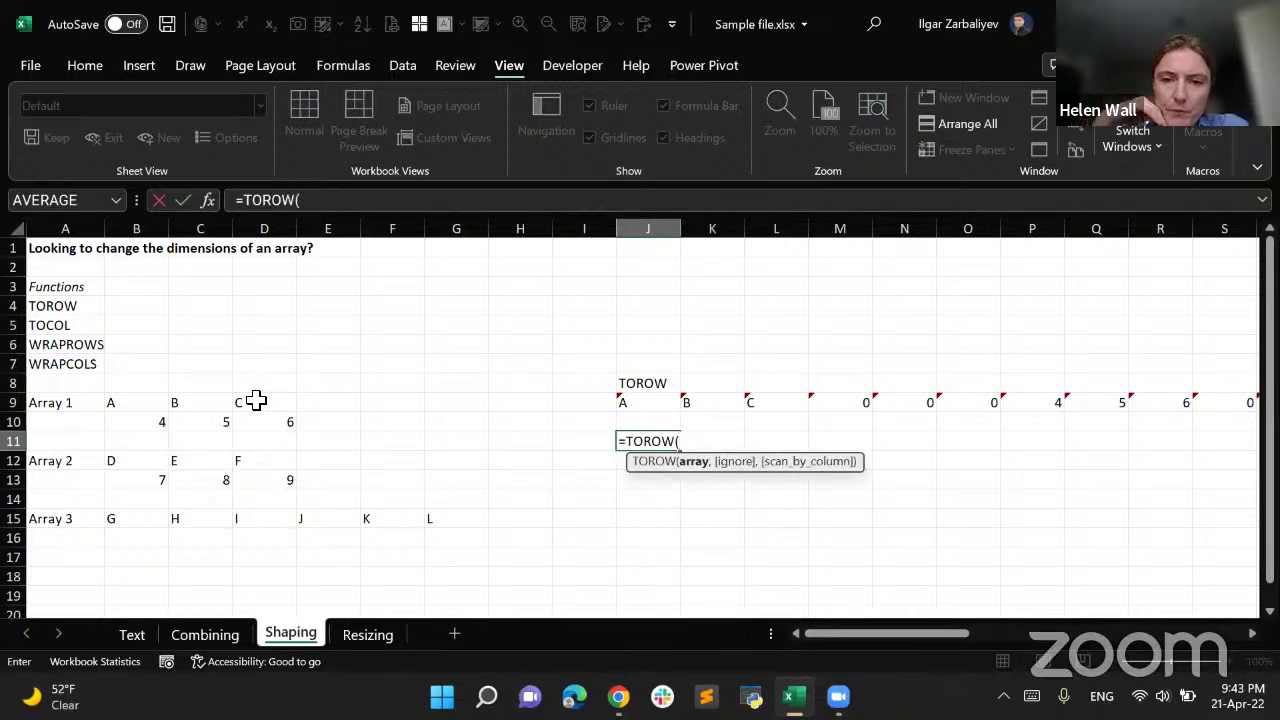
Try to supply B9:D10 and B12:D13 as separate arrays in the TOROW formula, and clear both ranges
drag(140, 404, 268, 418)
text(,)
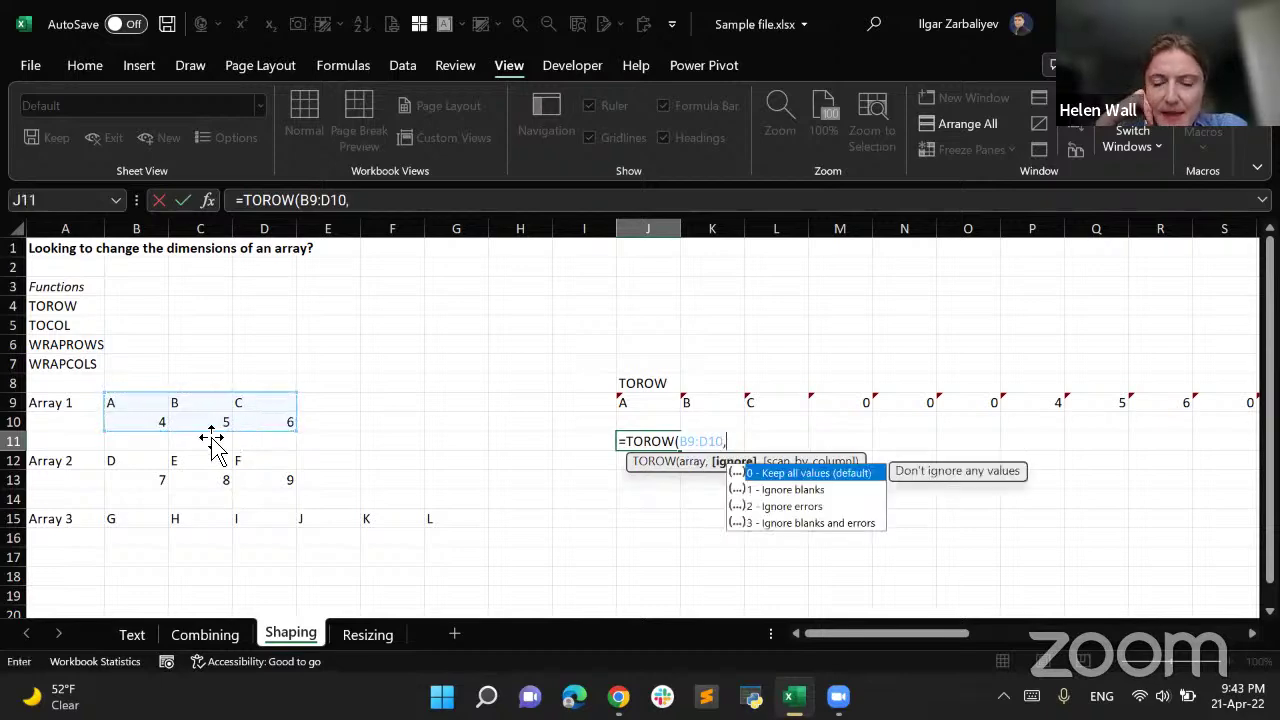
mouse_move(131, 462)
mouse_down()
mouse_move(251, 474)
mouse_move(136, 454)
mouse_up()
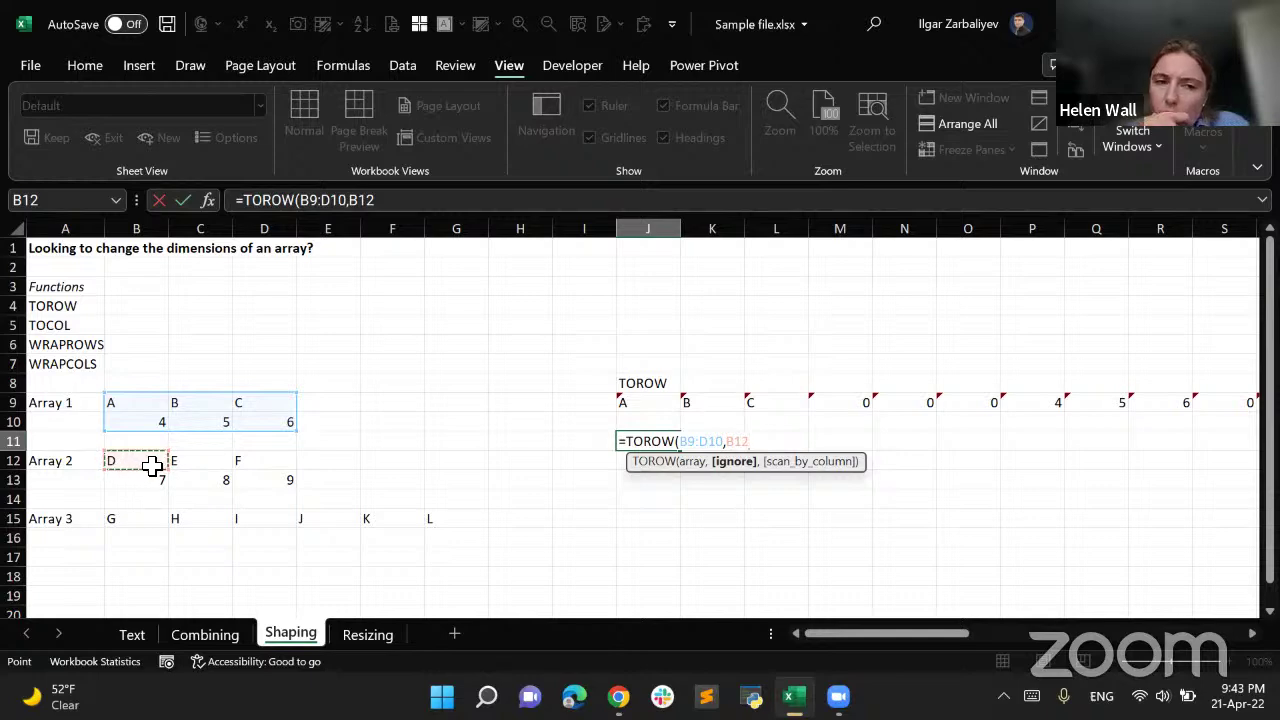
key(BackSpace)
key(BackSpace)
key(BackSpace)
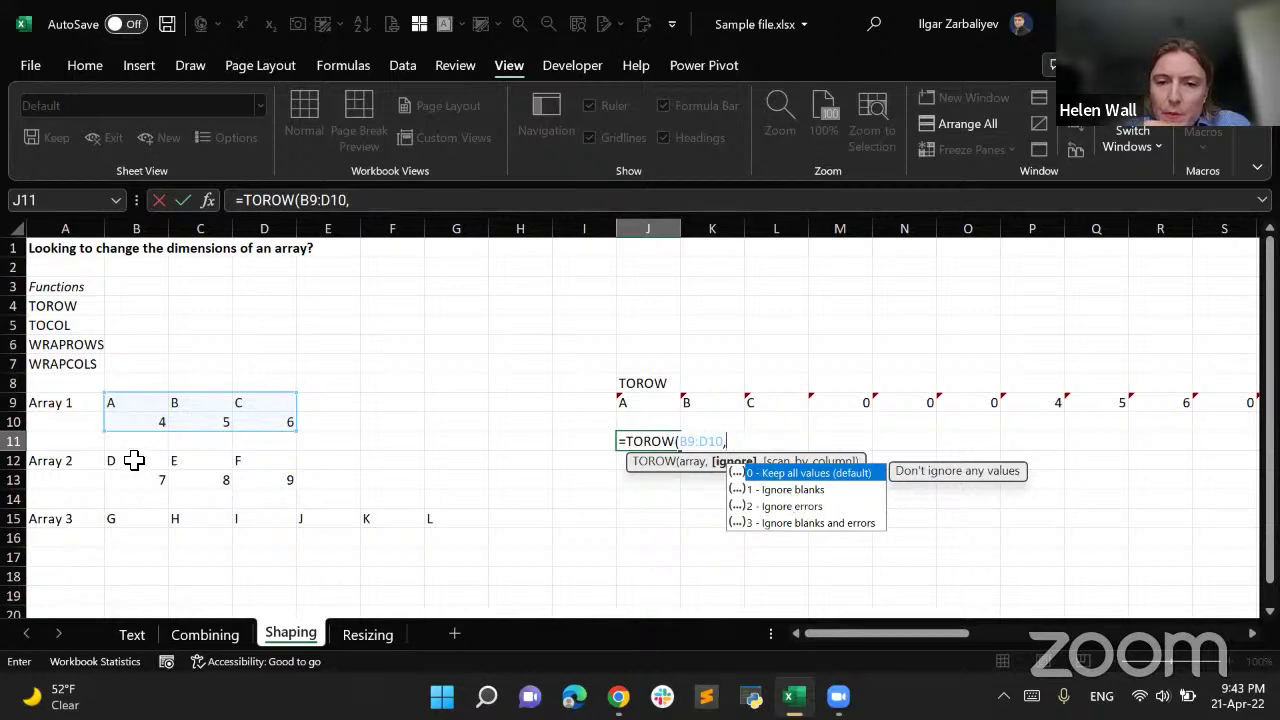
drag(134, 460, 266, 480)
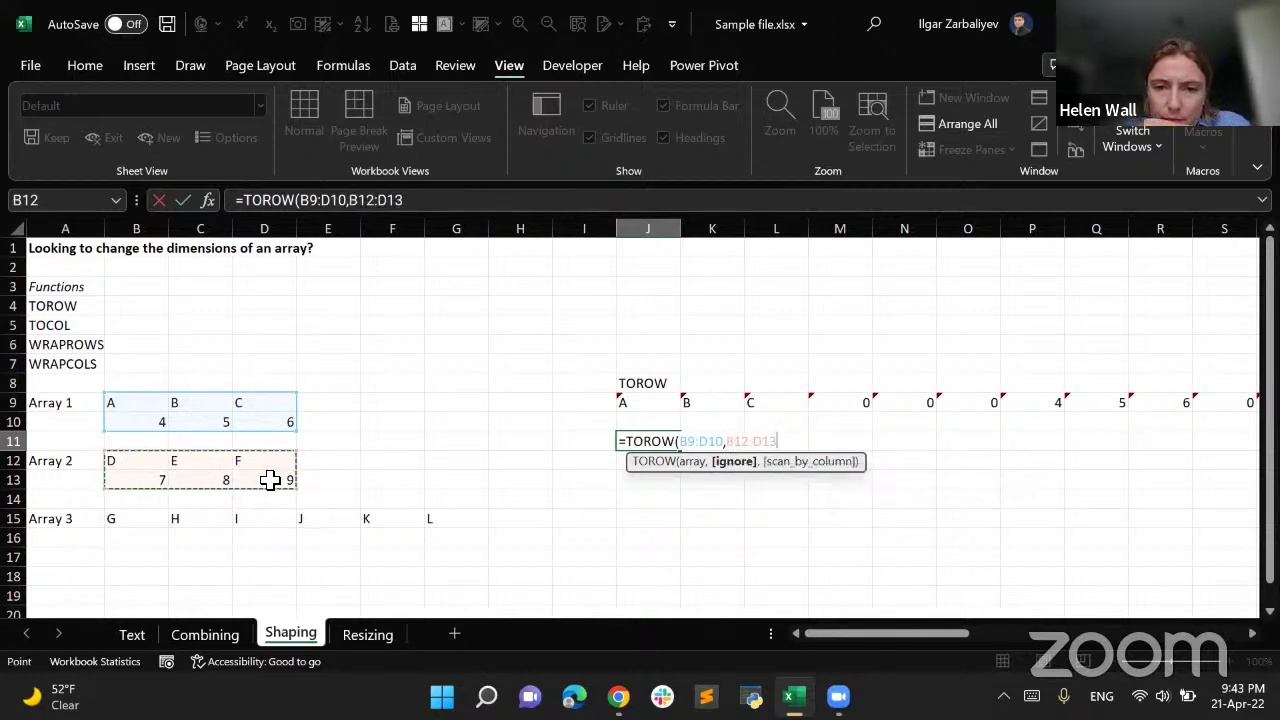
text(,)
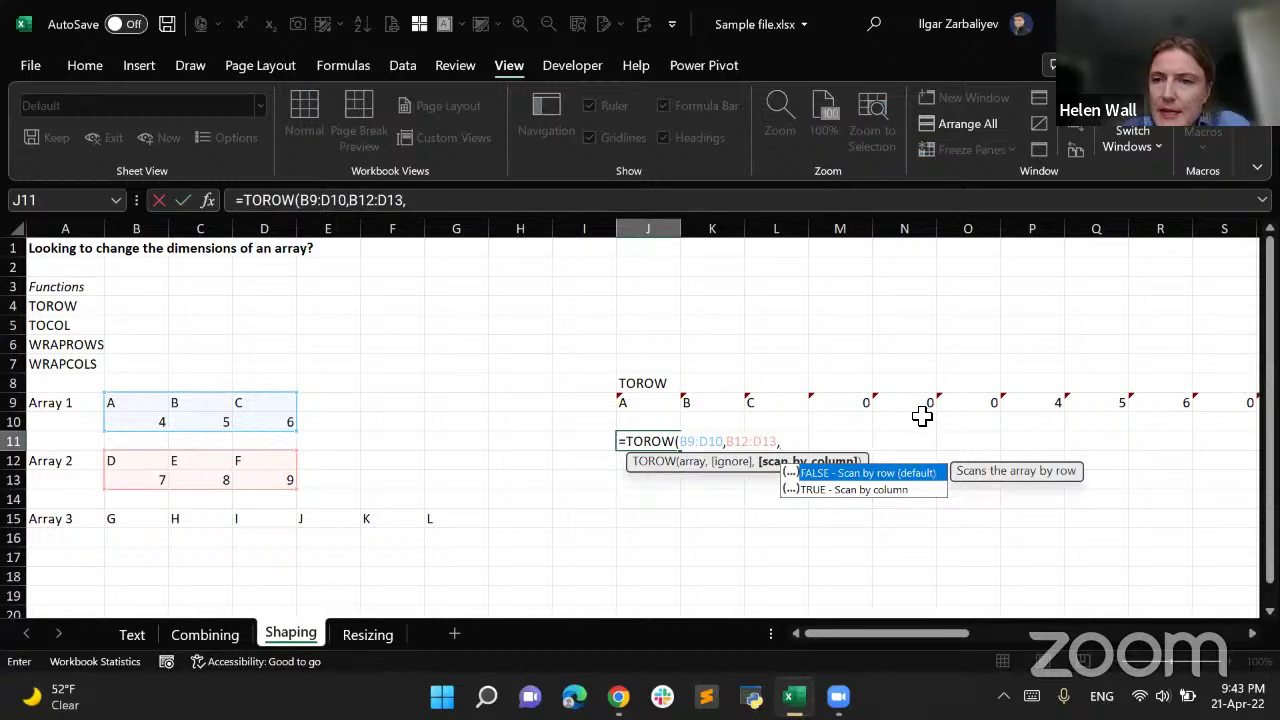
key(BackSpace)
key(BackSpace)
key(BackSpace)
key(BackSpace)
key(BackSpace)
key(BackSpace)
key(BackSpace)
key(BackSpace)
key(BackSpace)
key(BackSpace)
key(BackSpace)
key(BackSpace)
key(BackSpace)
key(BackSpace)
key(BackSpace)
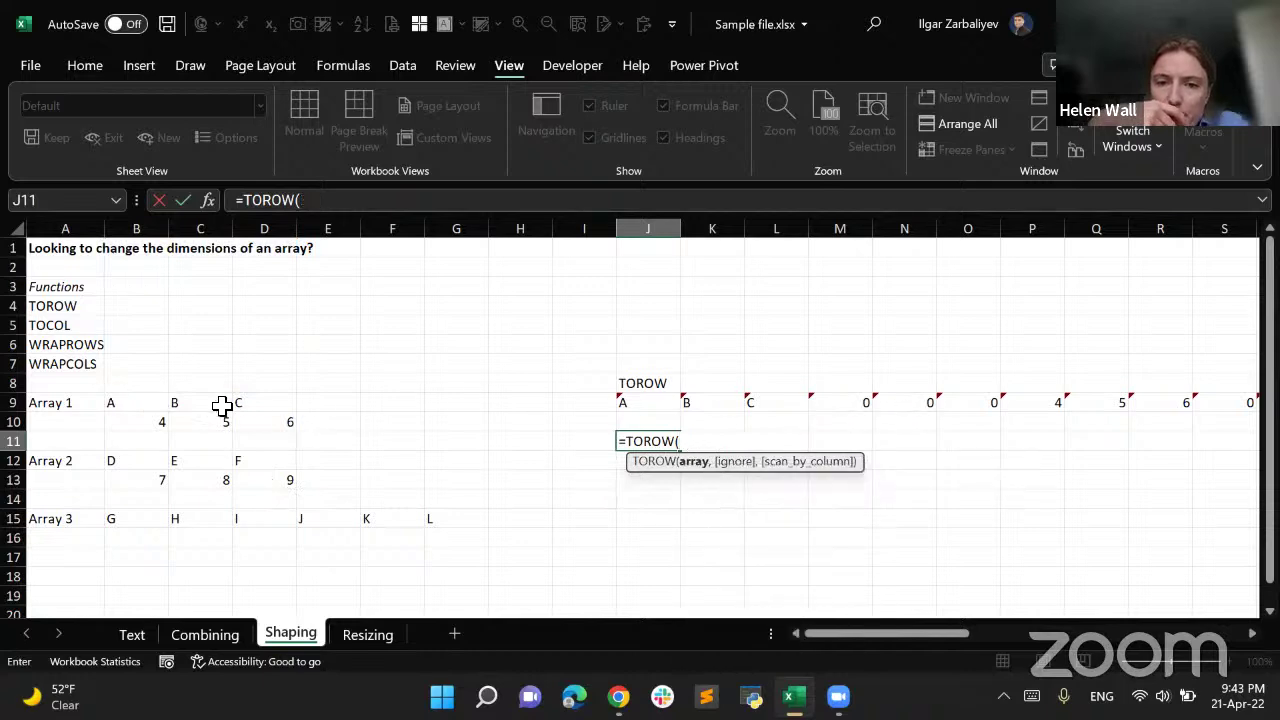
Complete the J11 TOROW formula with range B9:D13 and ignore option 1 (Ignore blanks), omitting the scan argument
drag(126, 403, 290, 478)
text(,)
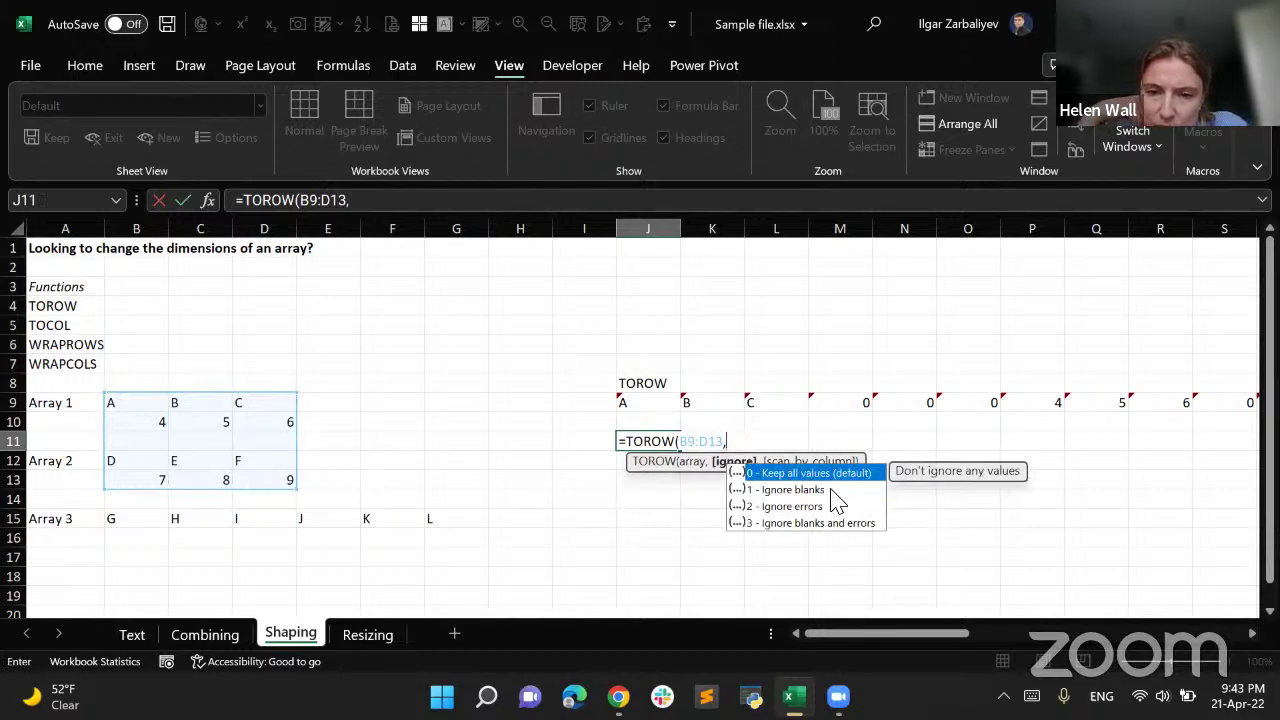
click(809, 491)
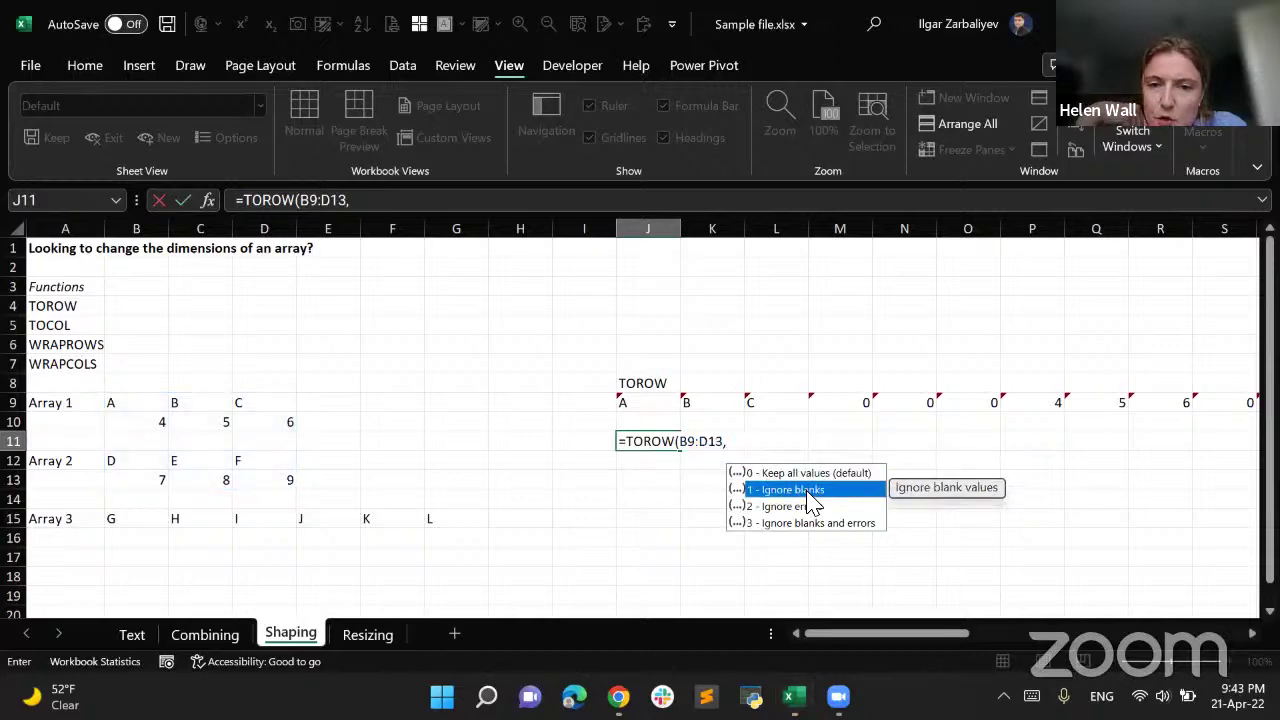
double_click(807, 491)
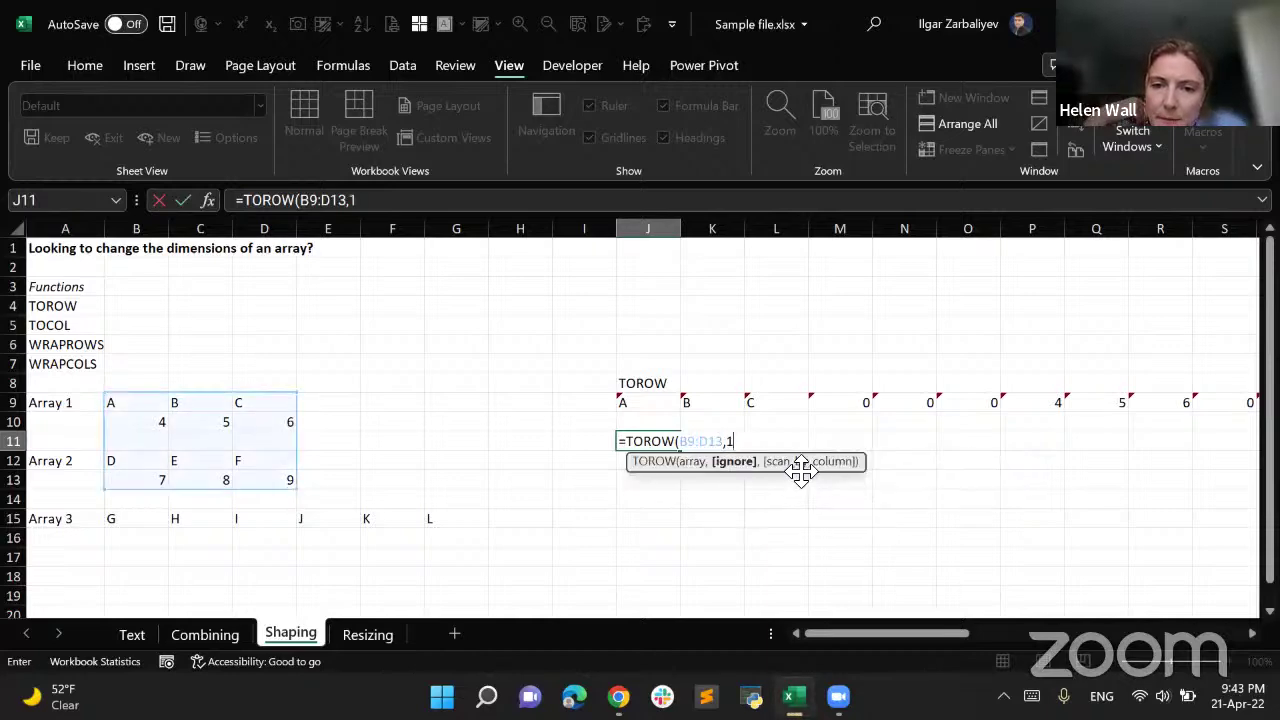
text(,)
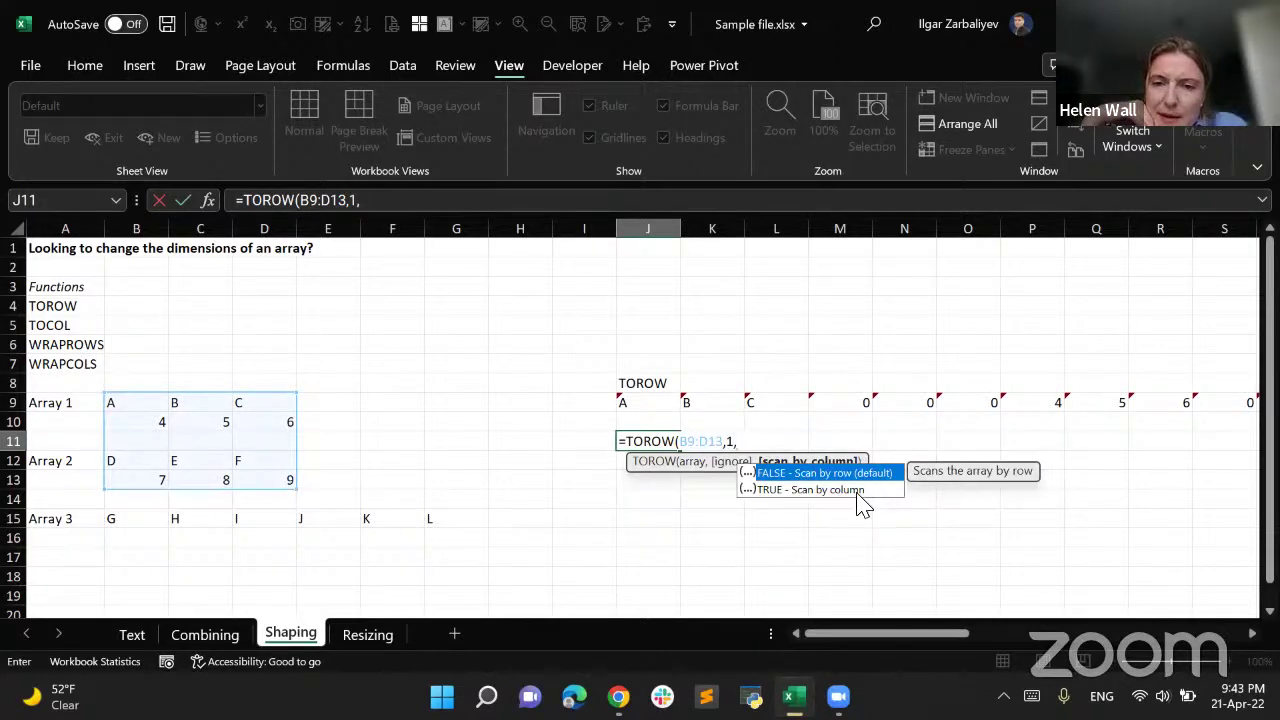
key(BackSpace)
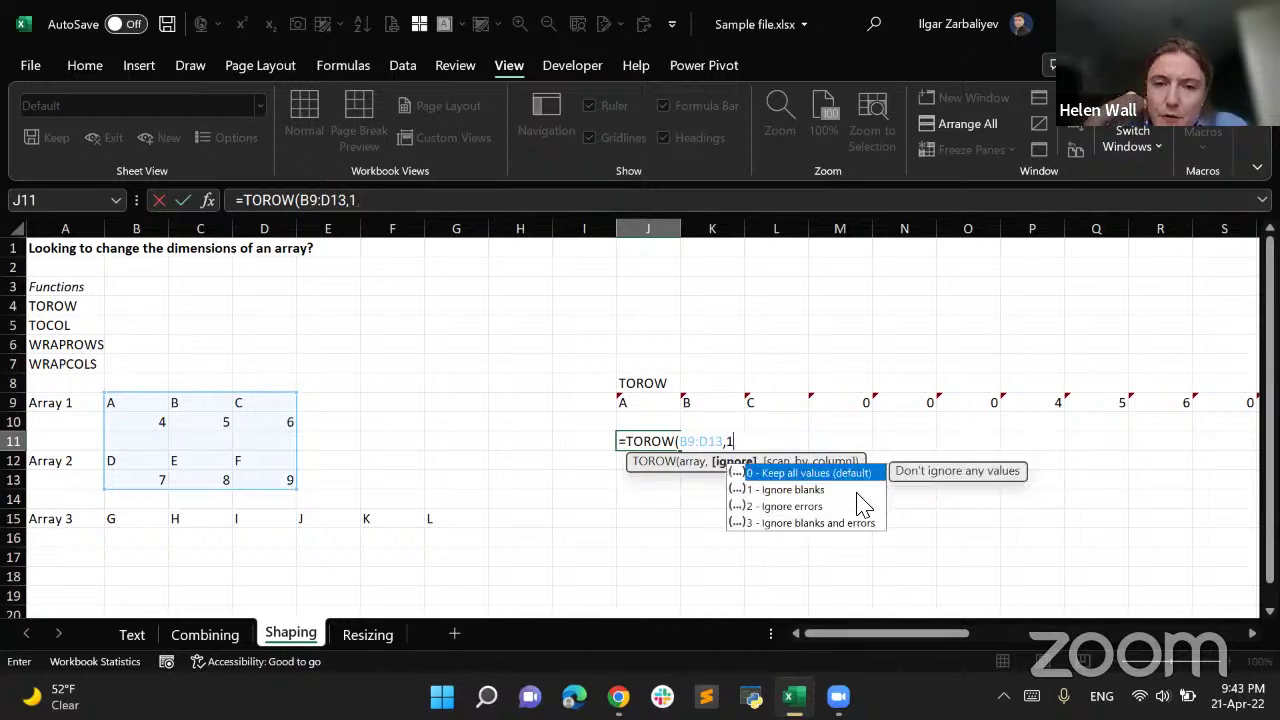
text())
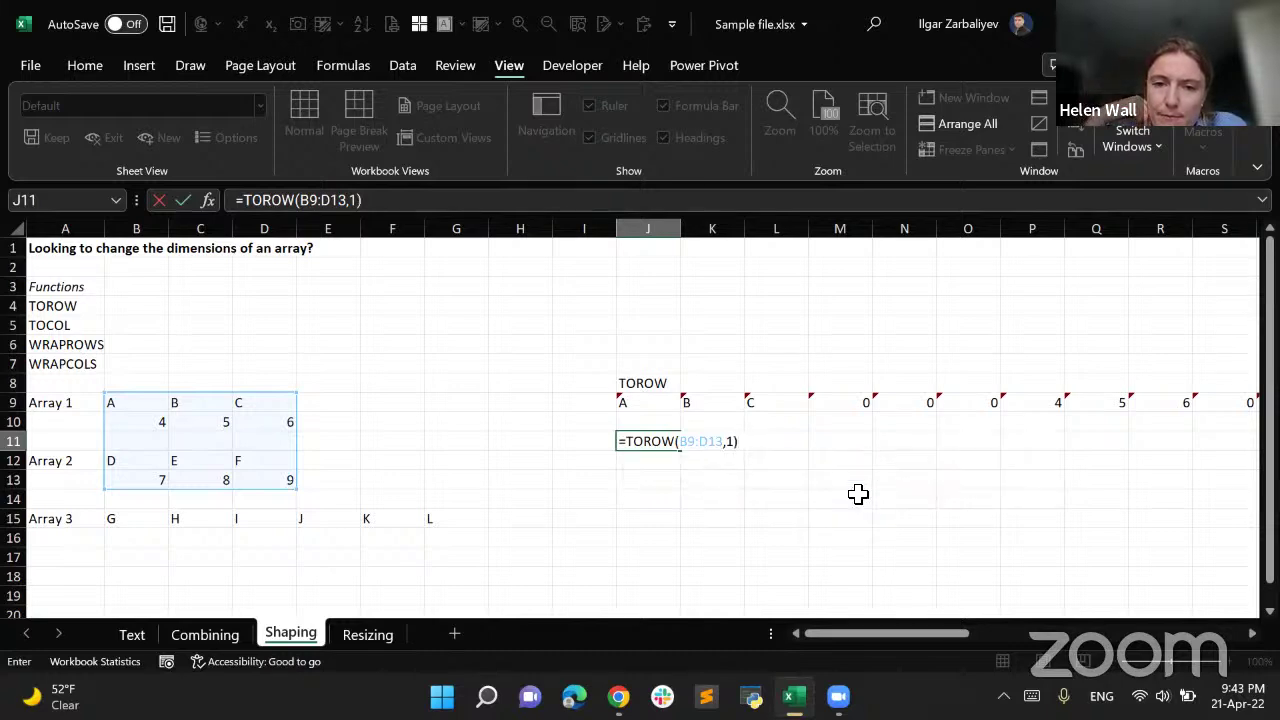
key(Return)
Examine the spilled TOROW result in row 11 against the one in row 9, and return to cell J11
key(Up)
key(Right)
key(Right)
key(Right)
key(Right)
key(Right)
key(Right)
key(Right)
key(Right)
key(Right)
key(Right)
key(Right)
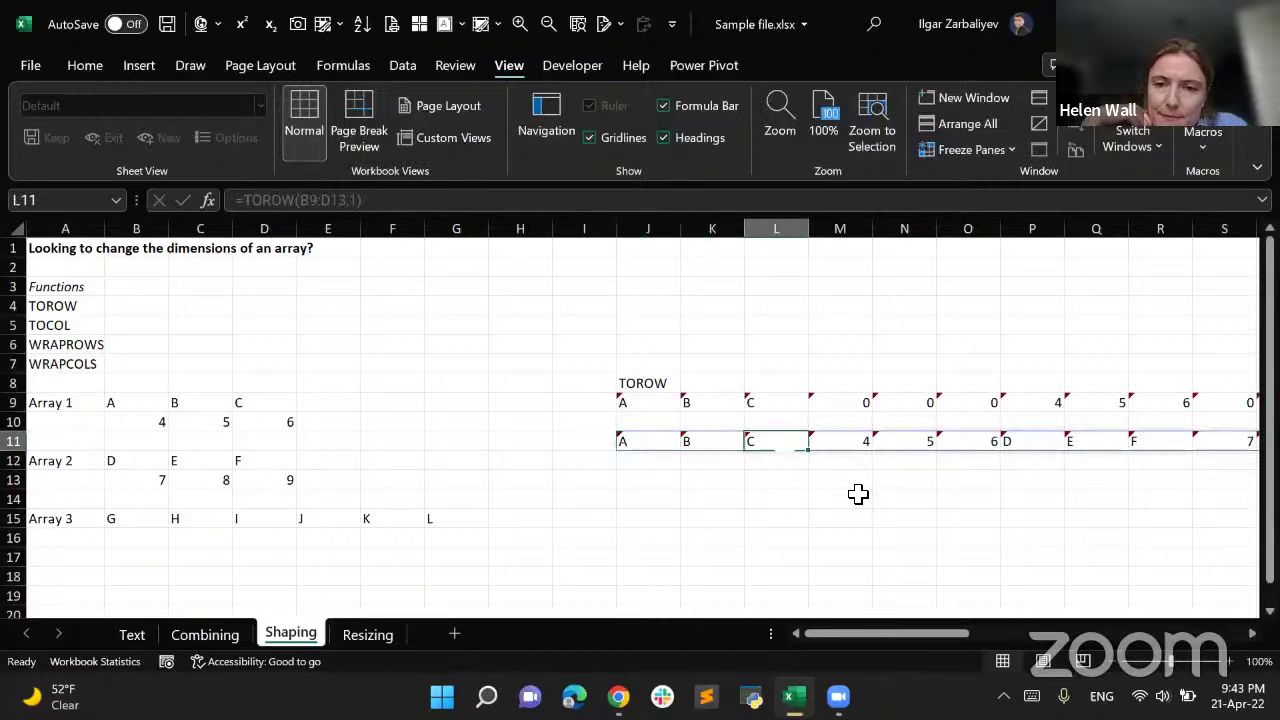
key(Right)
key(Right)
key(Right)
key(Right)
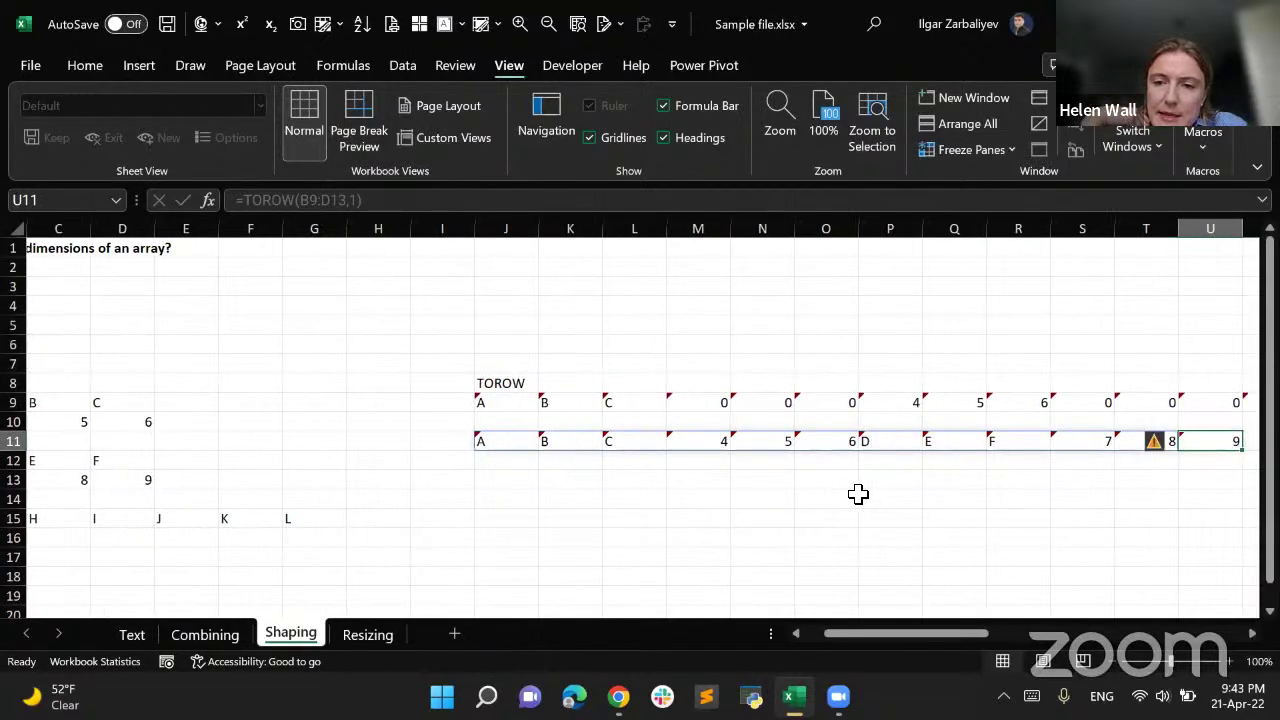
key(Right)
key(Right)
key(Right)
key(Right)
key(Right)
key(Right)
key(Right)
key(Right)
key(Right)
key(Right)
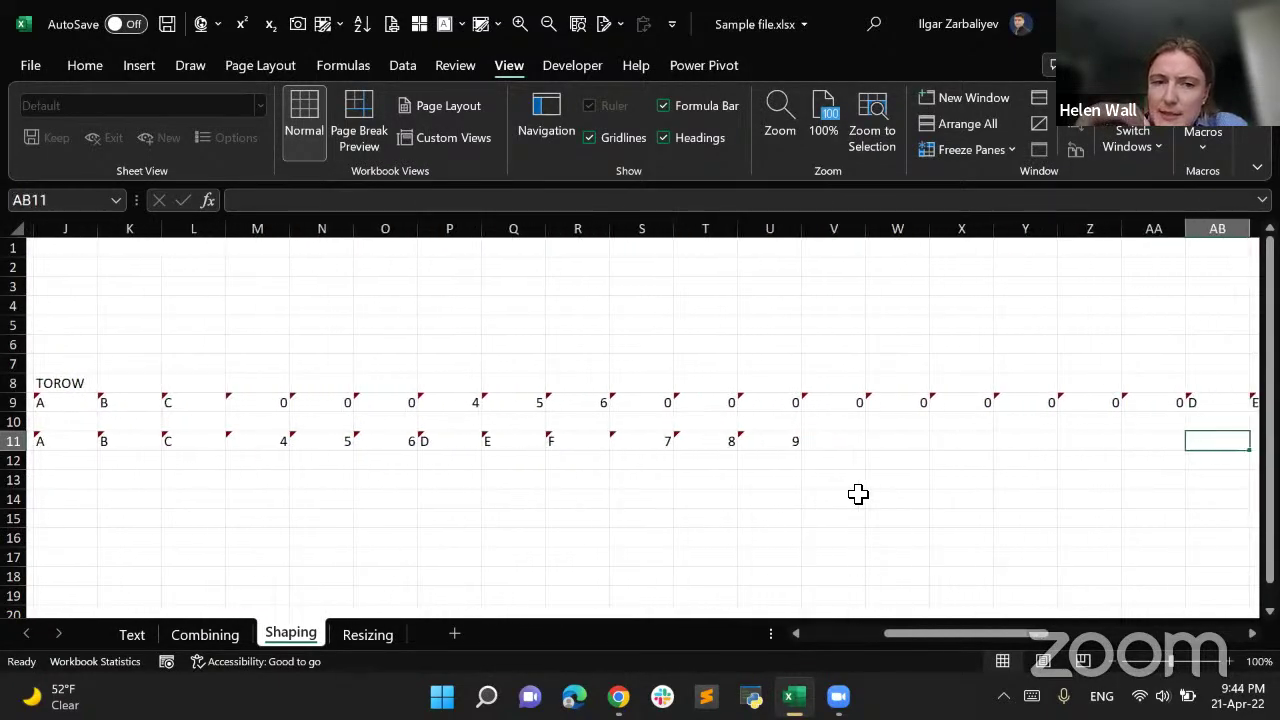
key(Right)
key(Right)
key(Right)
key(Right)
key(Right)
key(Right)
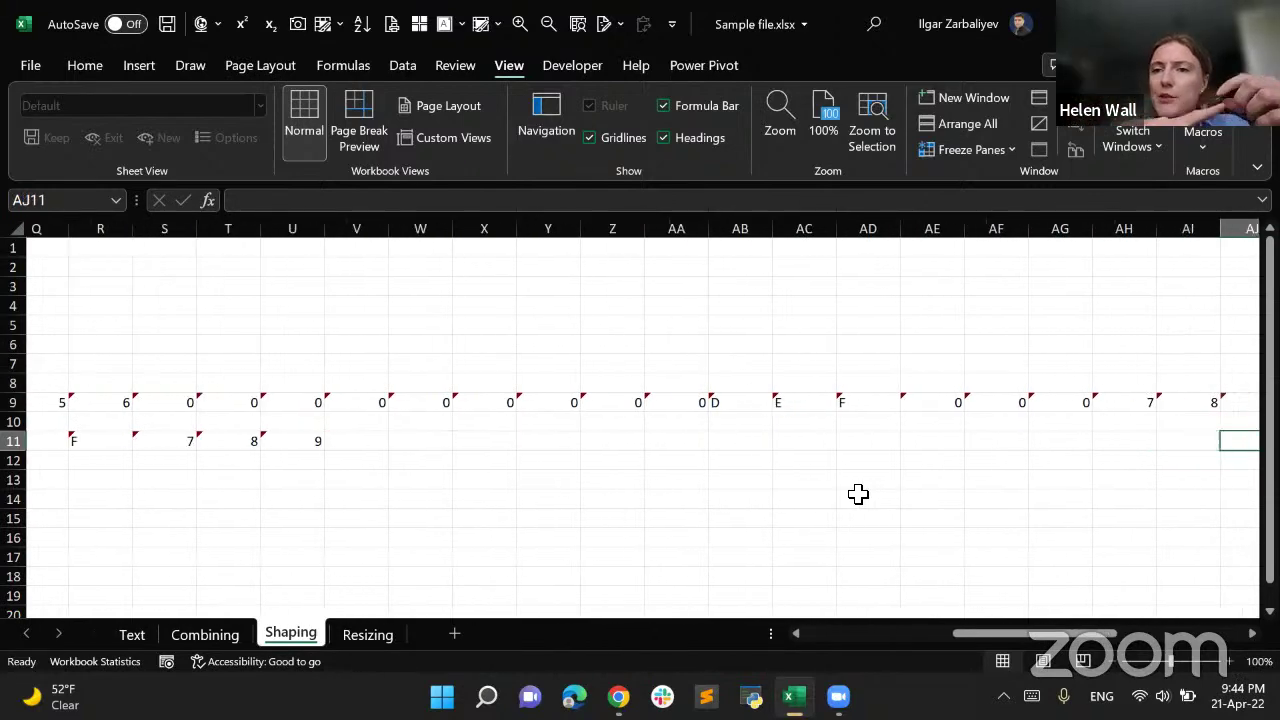
key(Left)
key(Left)
key(Left)
key(Left)
key(Left)
key(Left)
key(Left)
key(Left)
key(Left)
key(Left)
key(Left)
key(Left)
key(Left)
key(Left)
key(Left)
key(Left)
key(Left)
key(Left)
key(Left)
key(Left)
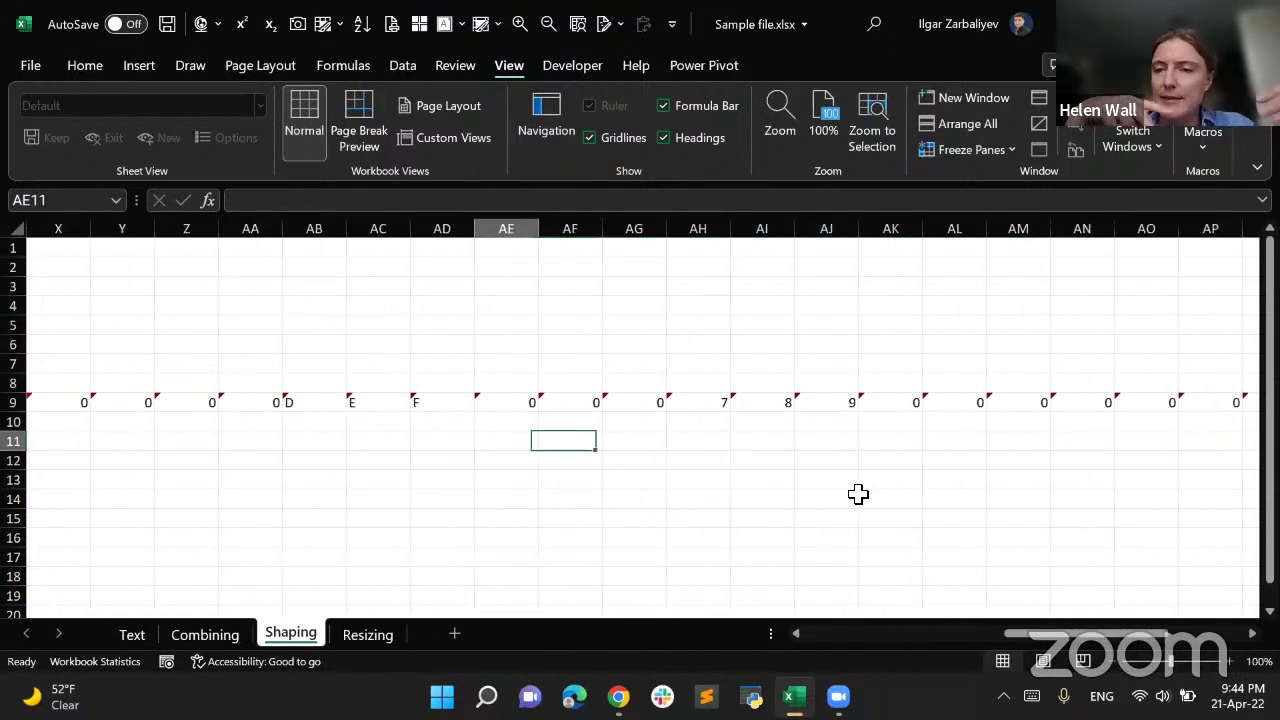
key(Left)
key(Left)
key(Left)
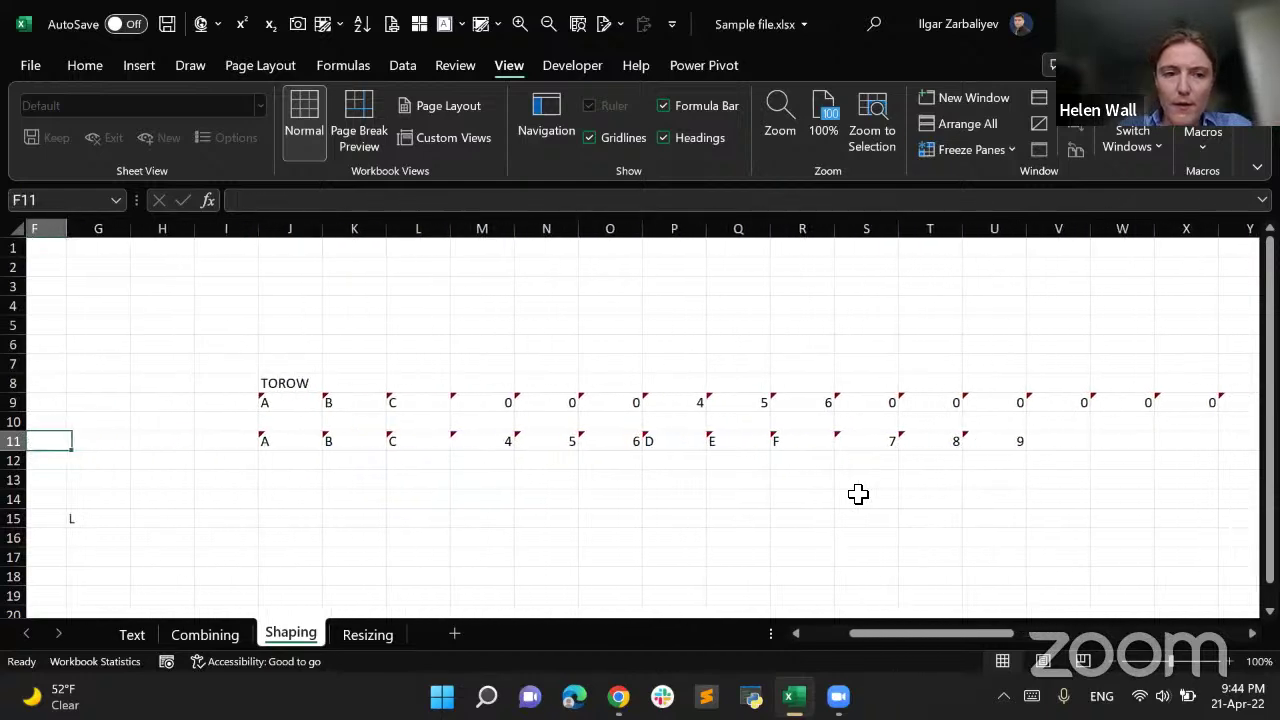
key(Right)
key(Right)
key(Right)
key(Right)
key(Down)
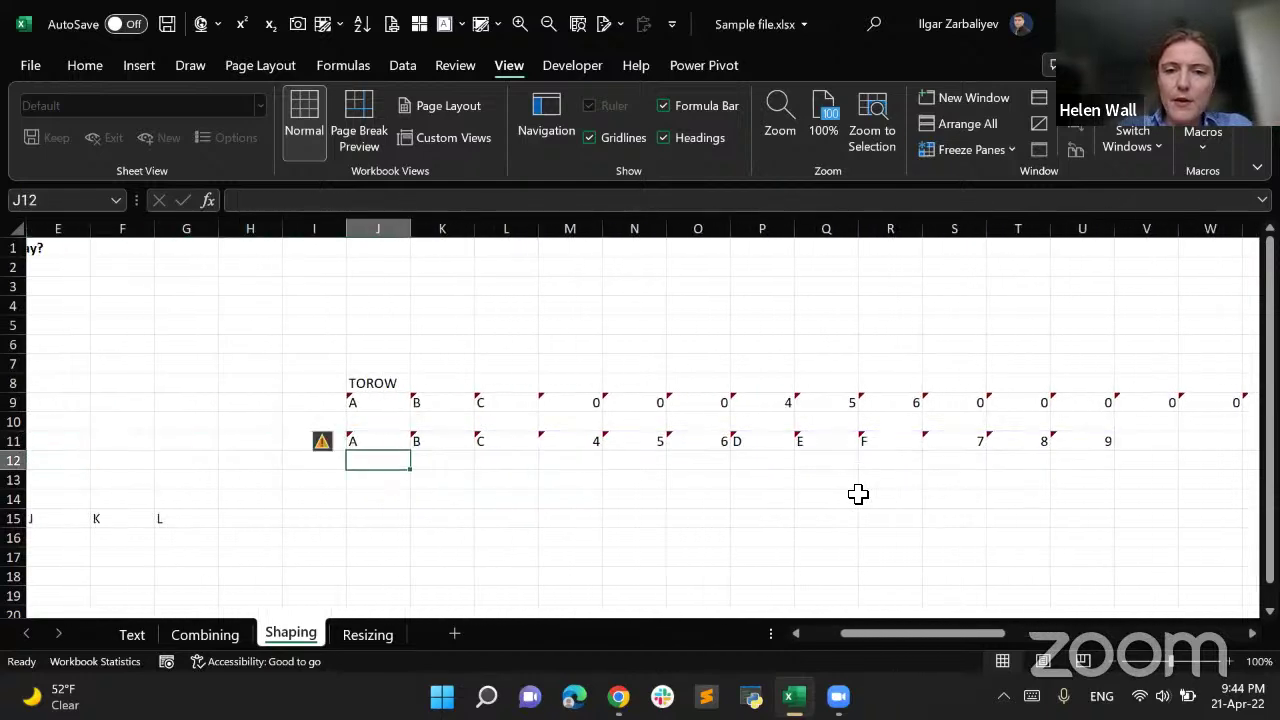
key(Up)
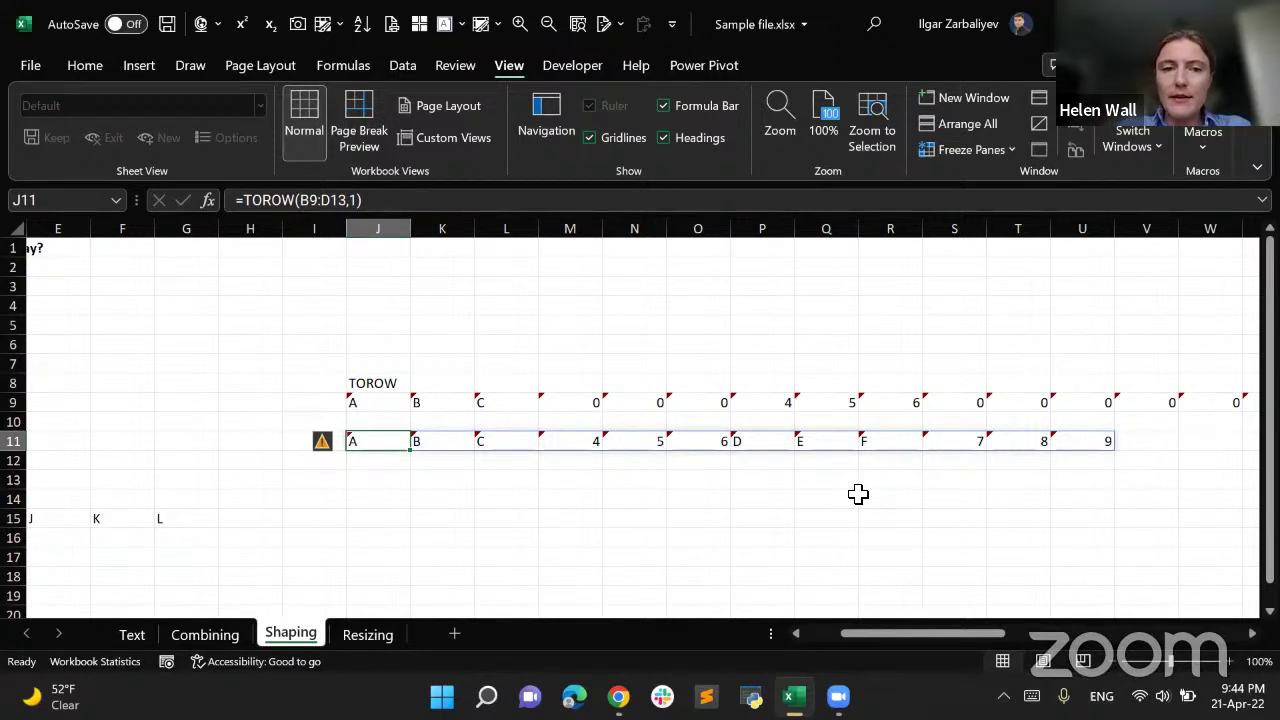
Enter the heading TOCOL in cell J13, below the TOROW results
click(386, 480)
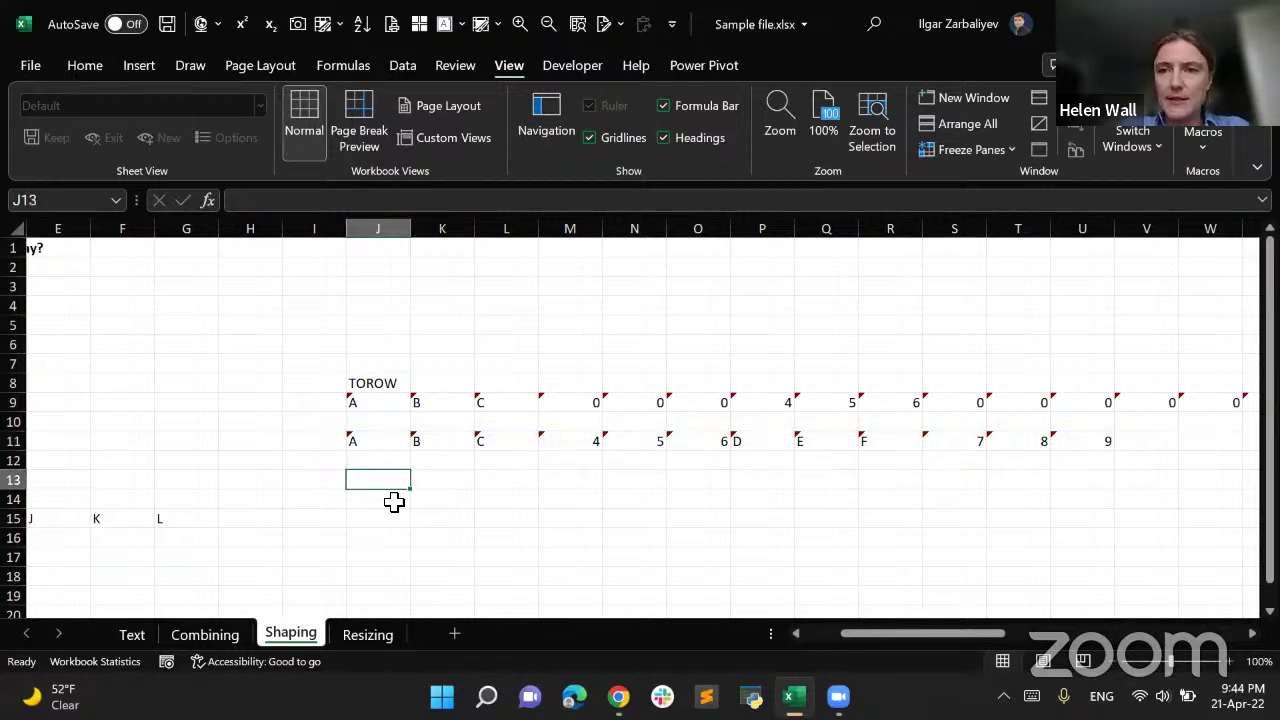
text(TOCOL)
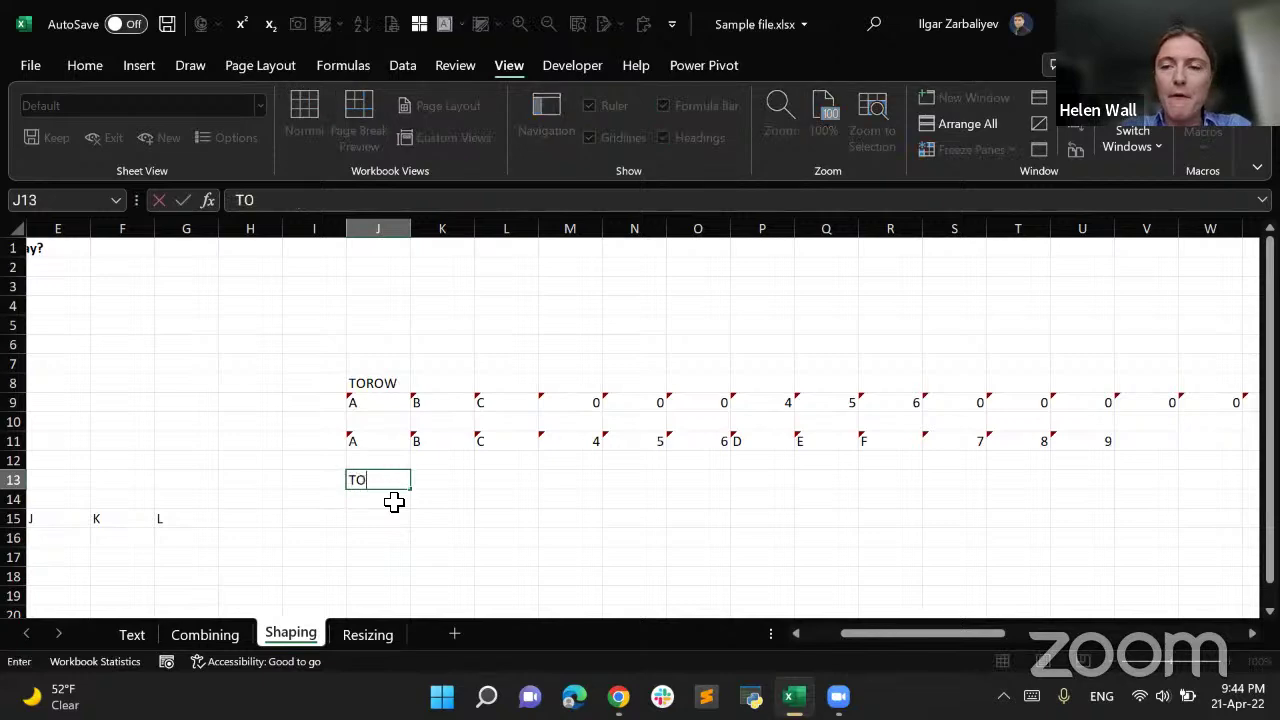
key(Return)
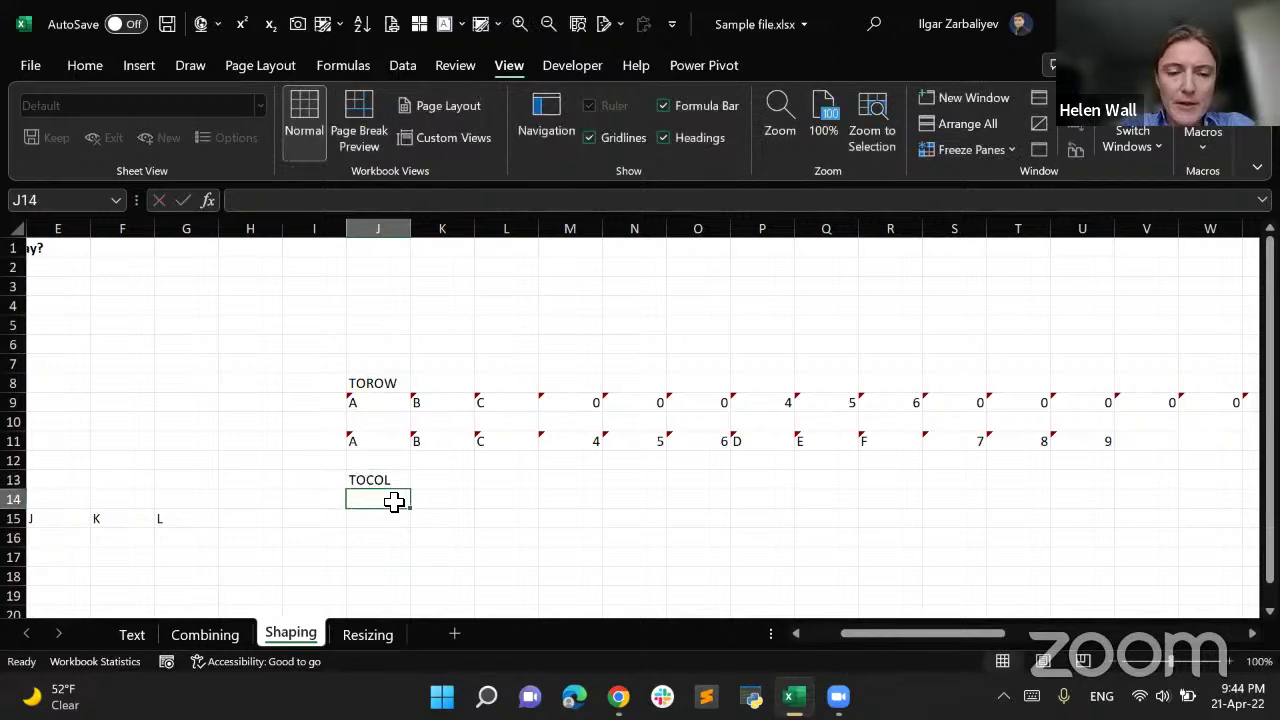
Enter a TOCOL formula in cell J15 for range B9:G15 without optional arguments, and check the spilled column
scroll(836, 564, left, 4)
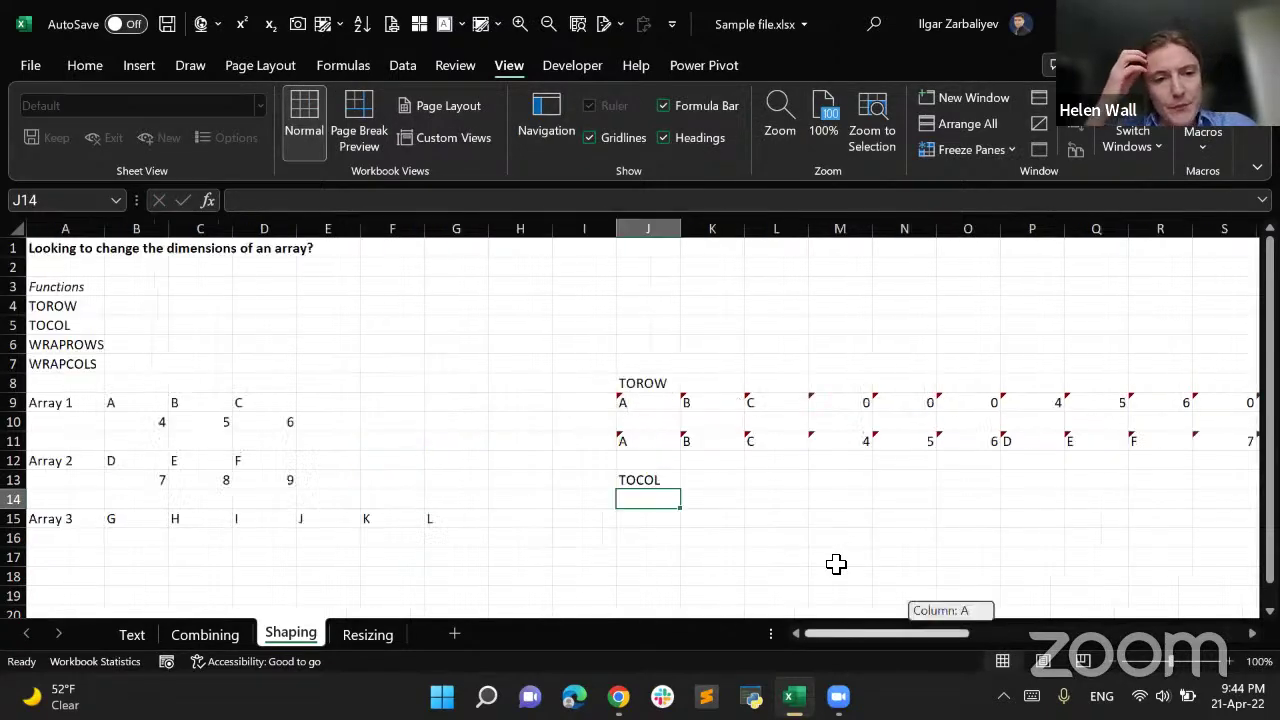
click(660, 519)
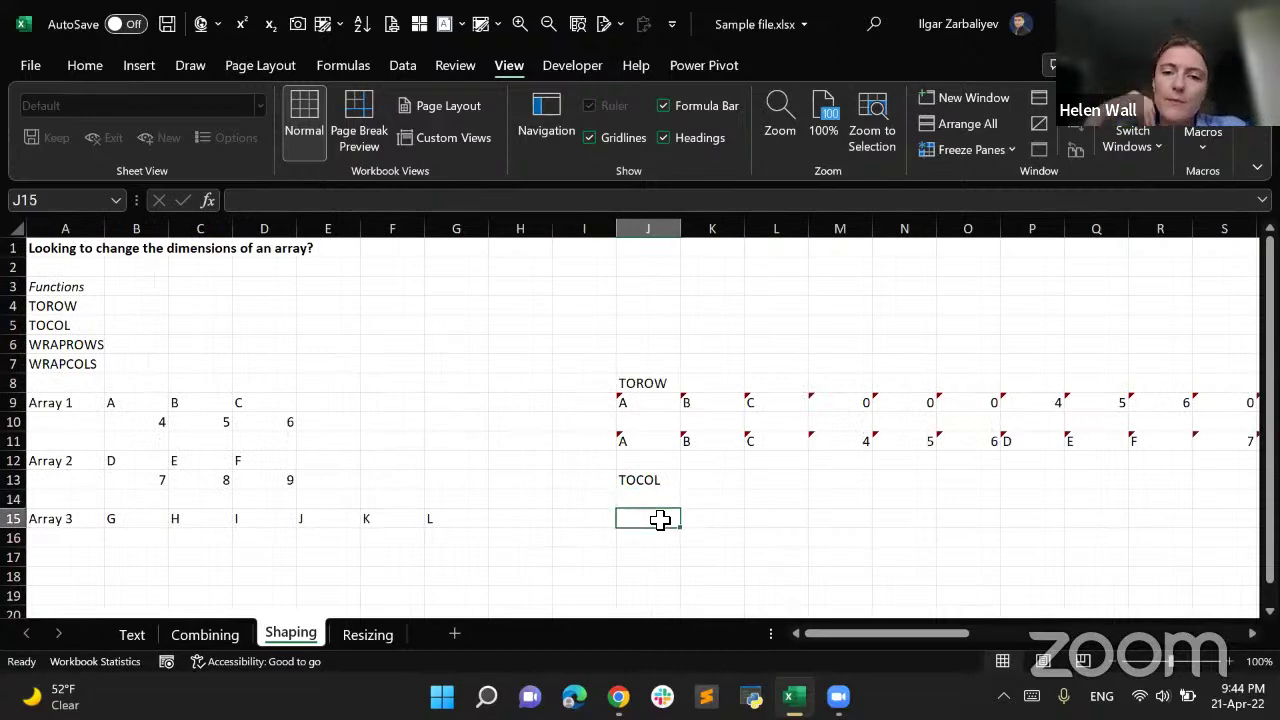
text(=toc)
key(Tab)
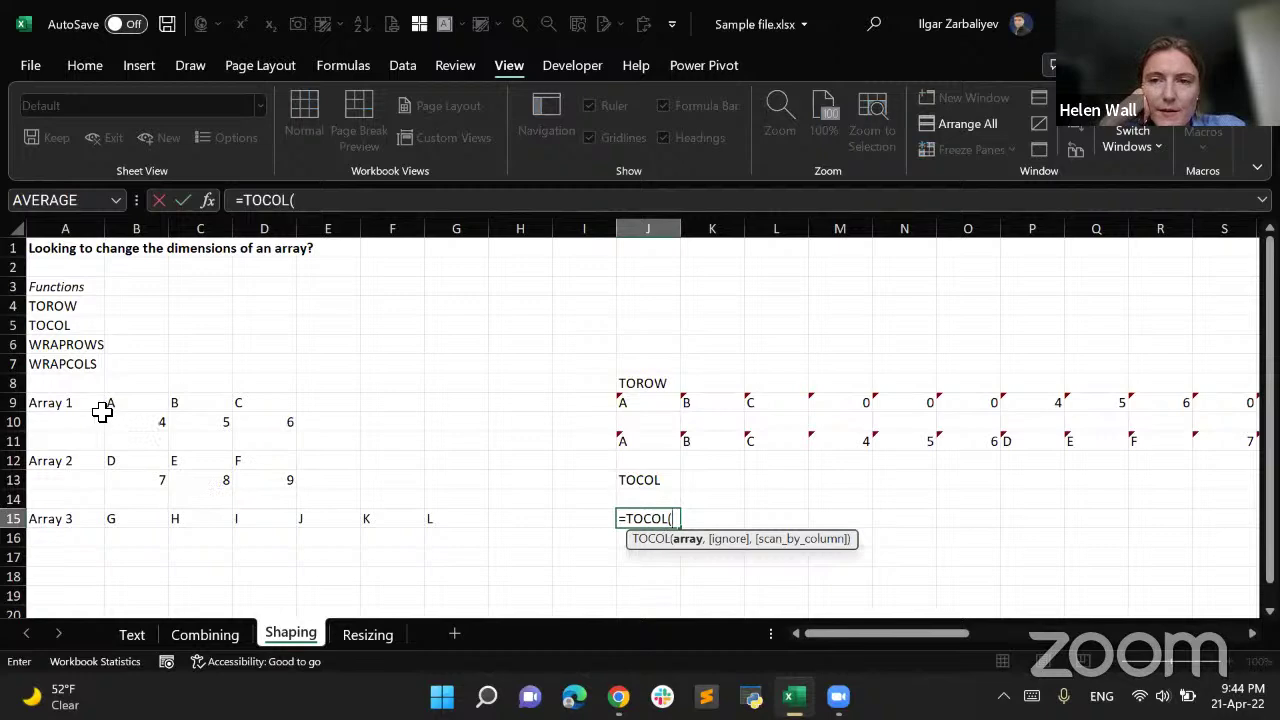
drag(117, 402, 434, 514)
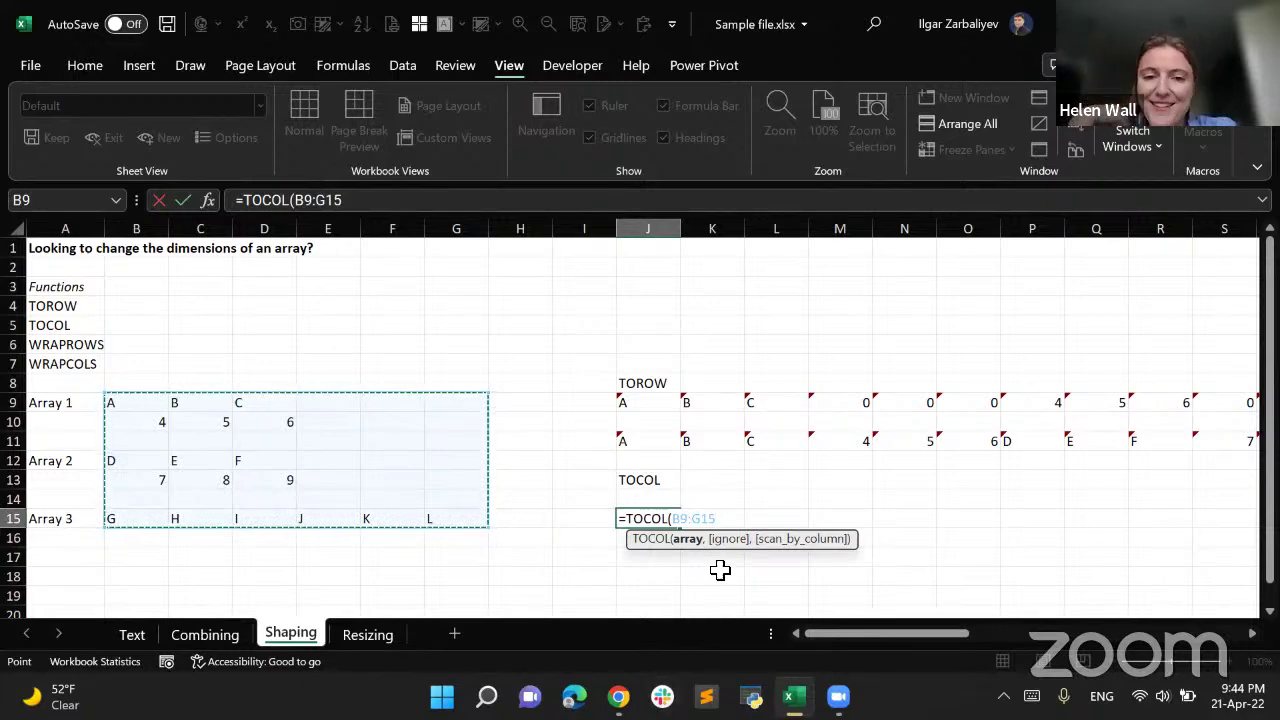
text(,)
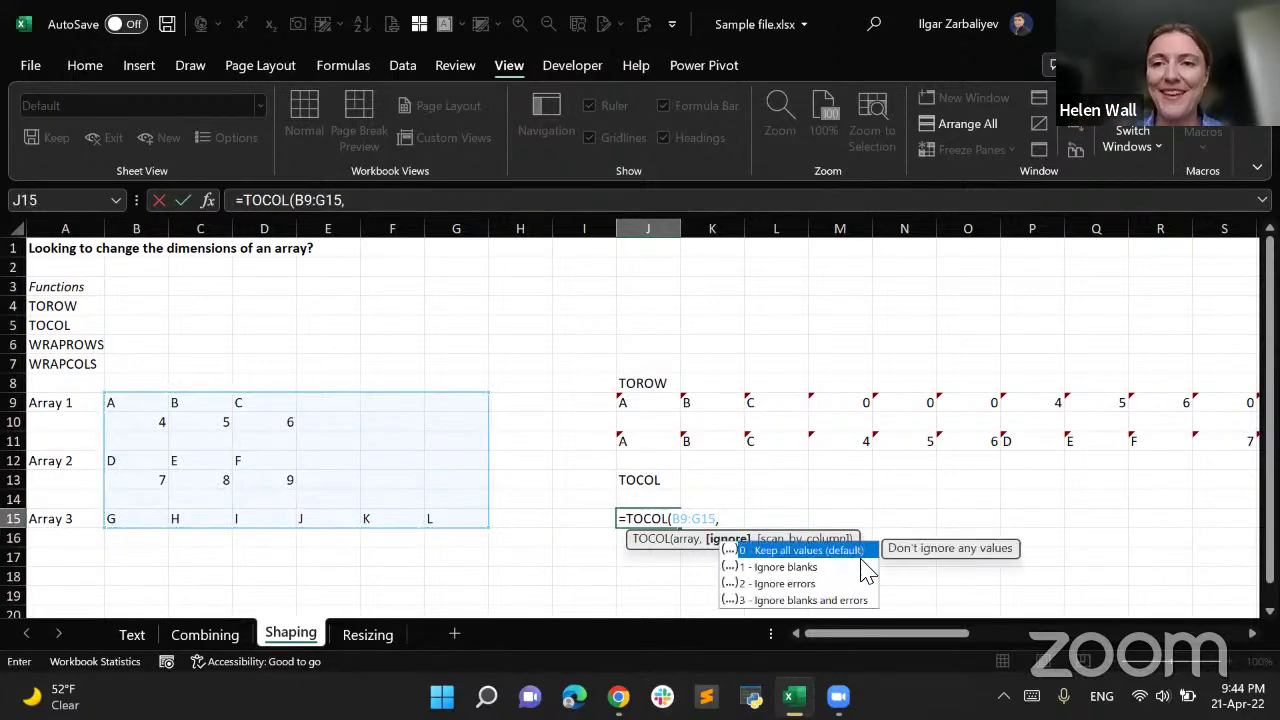
click(806, 569)
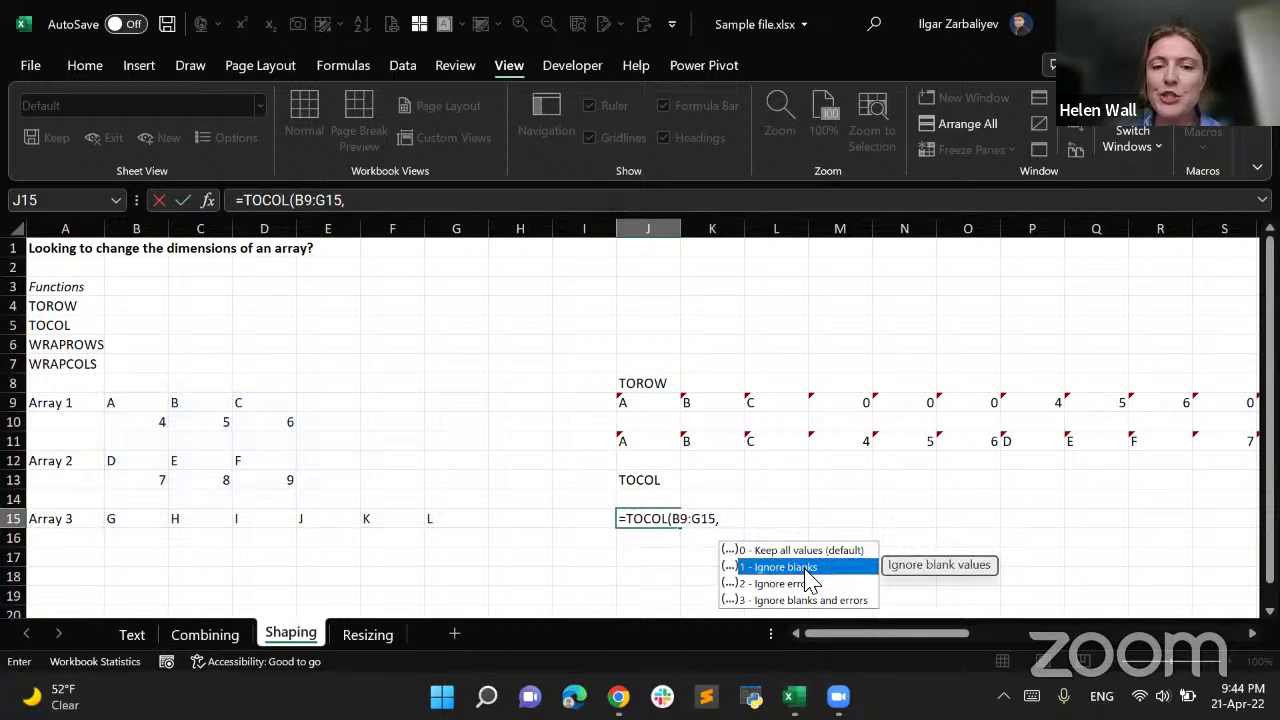
double_click(806, 568)
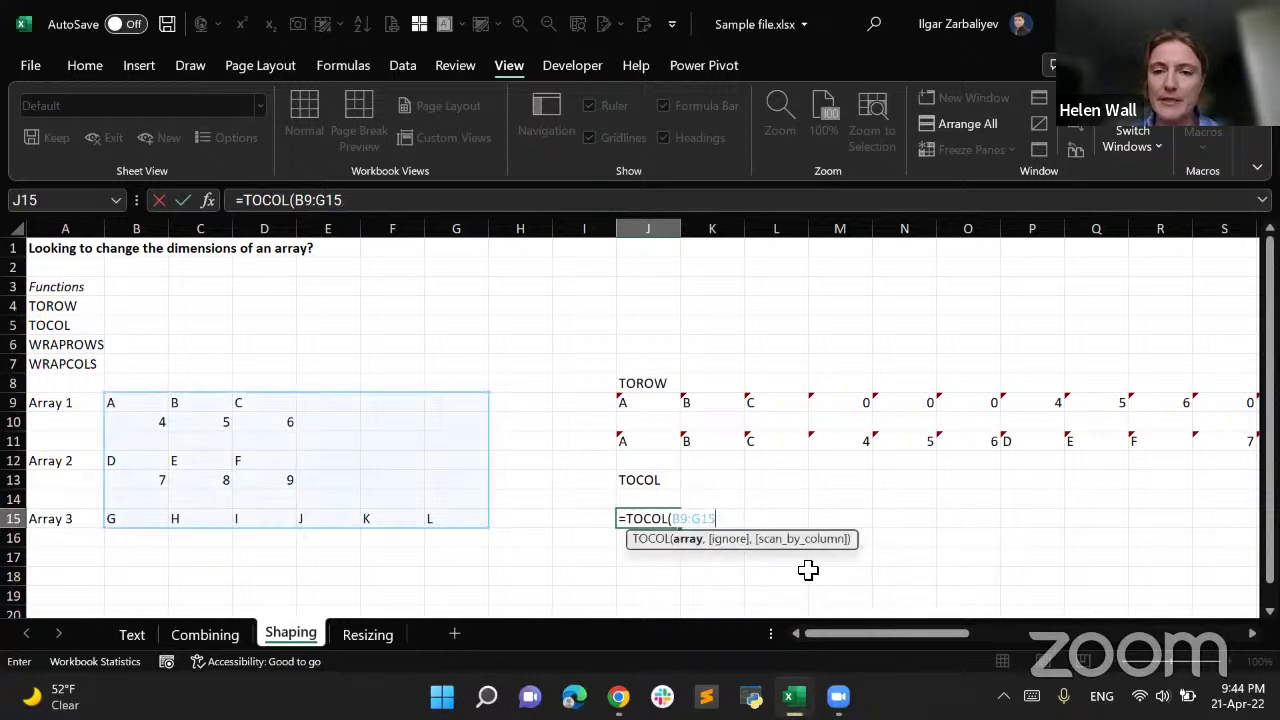
key(BackSpace)
key(BackSpace)
key(ctrl+Return)
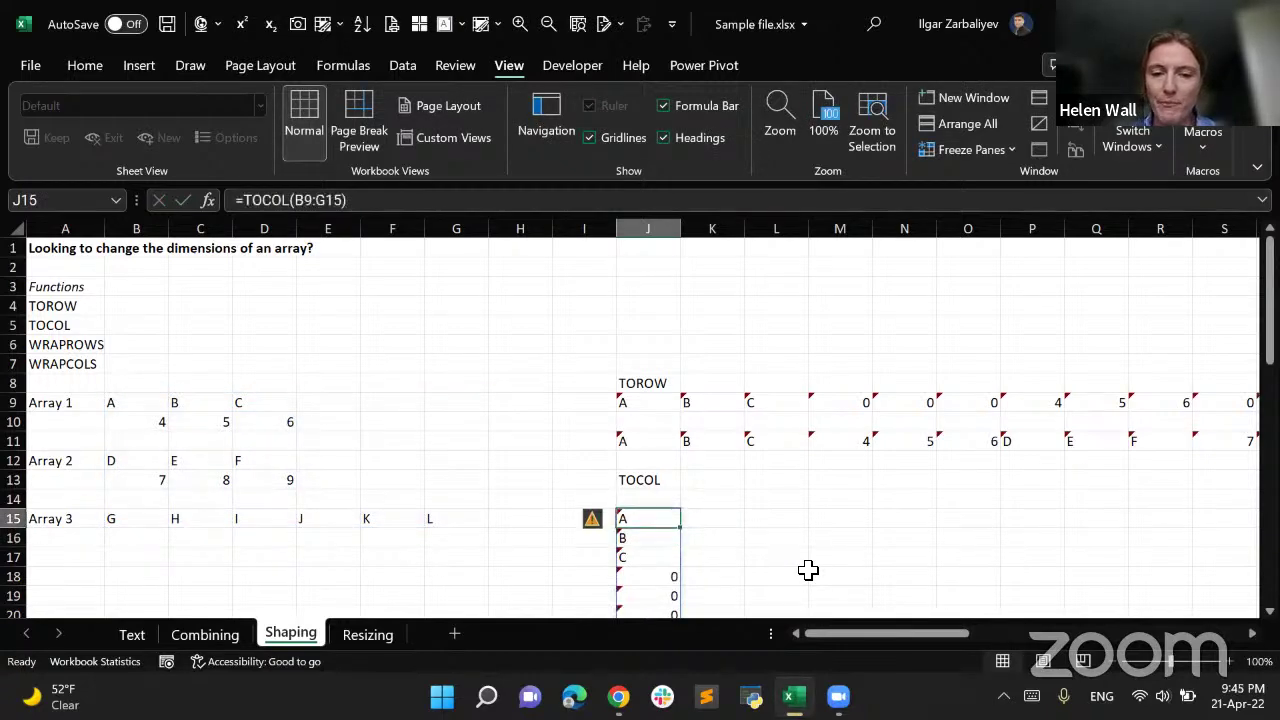
scroll(678, 538, down, 3)
scroll(678, 538, down, 3)
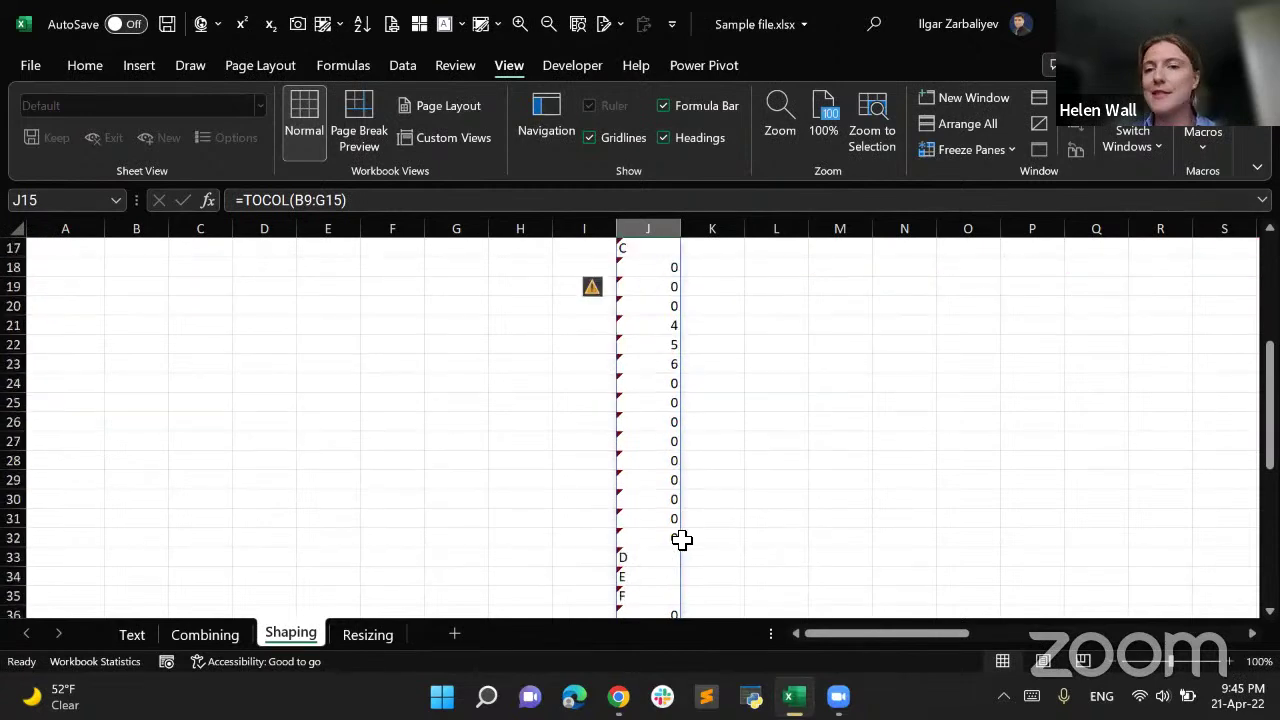
scroll(680, 540, up, 5)
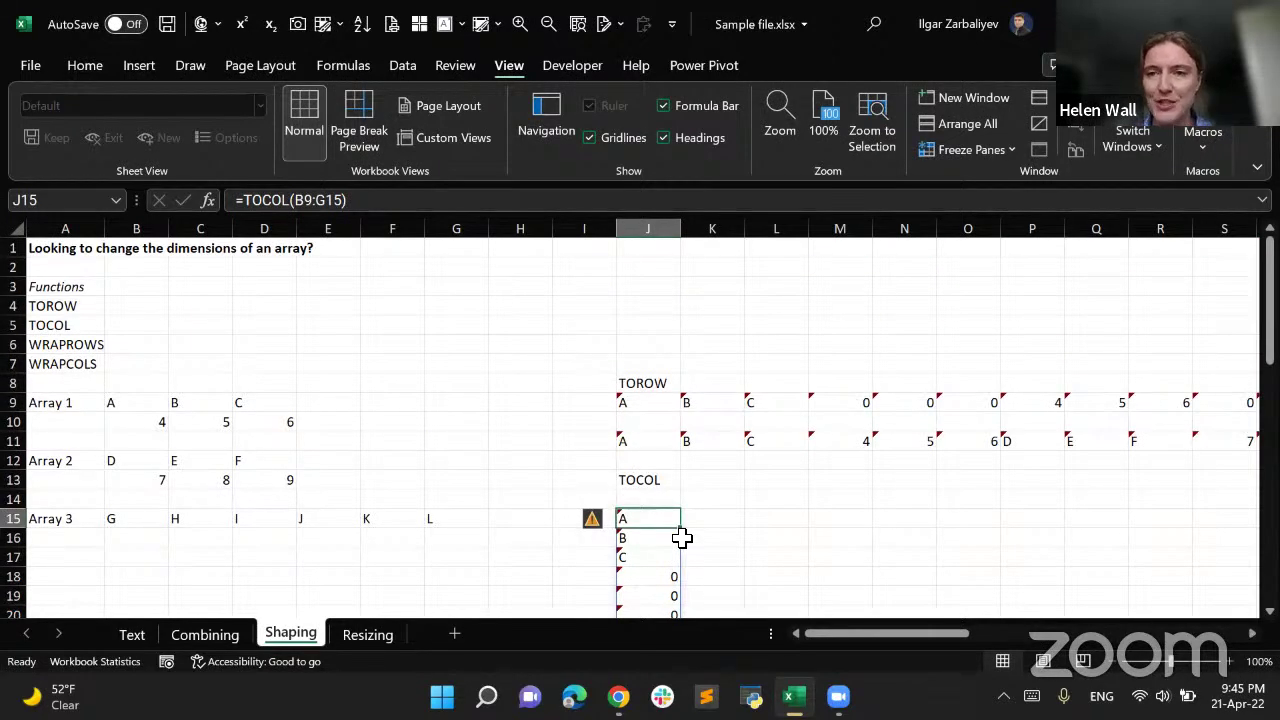
click(252, 201)
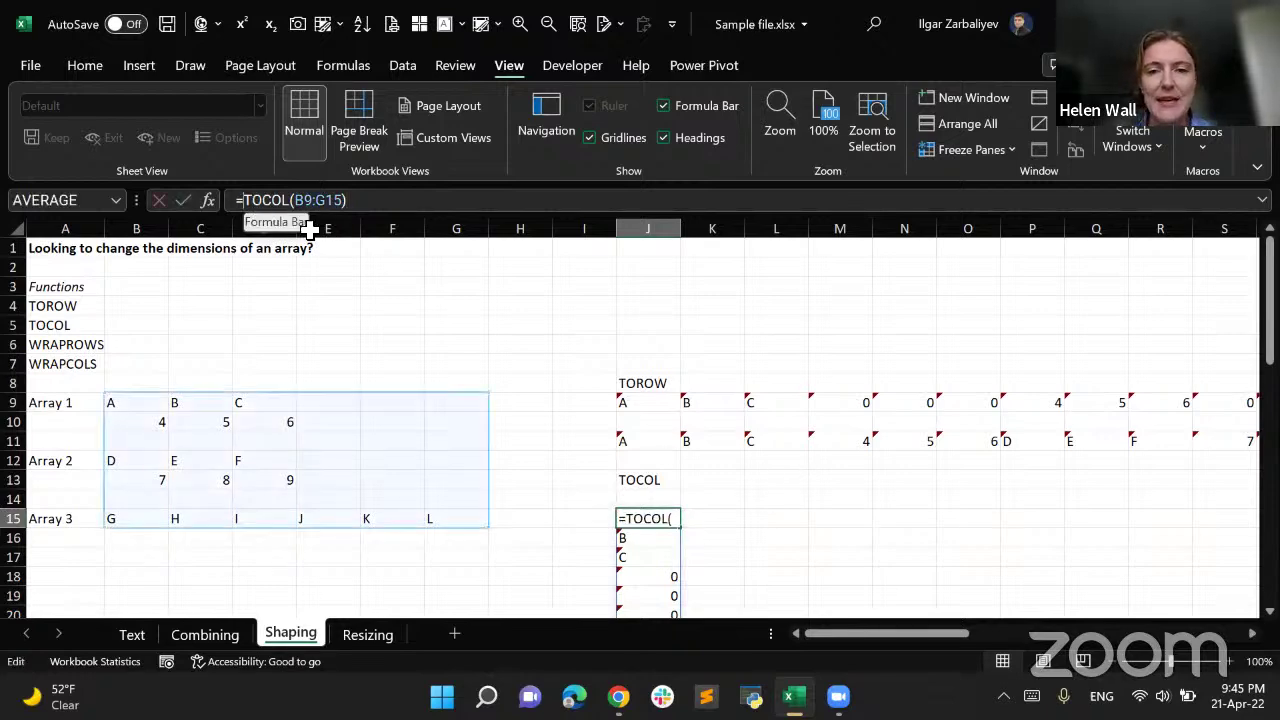
text(transpo)
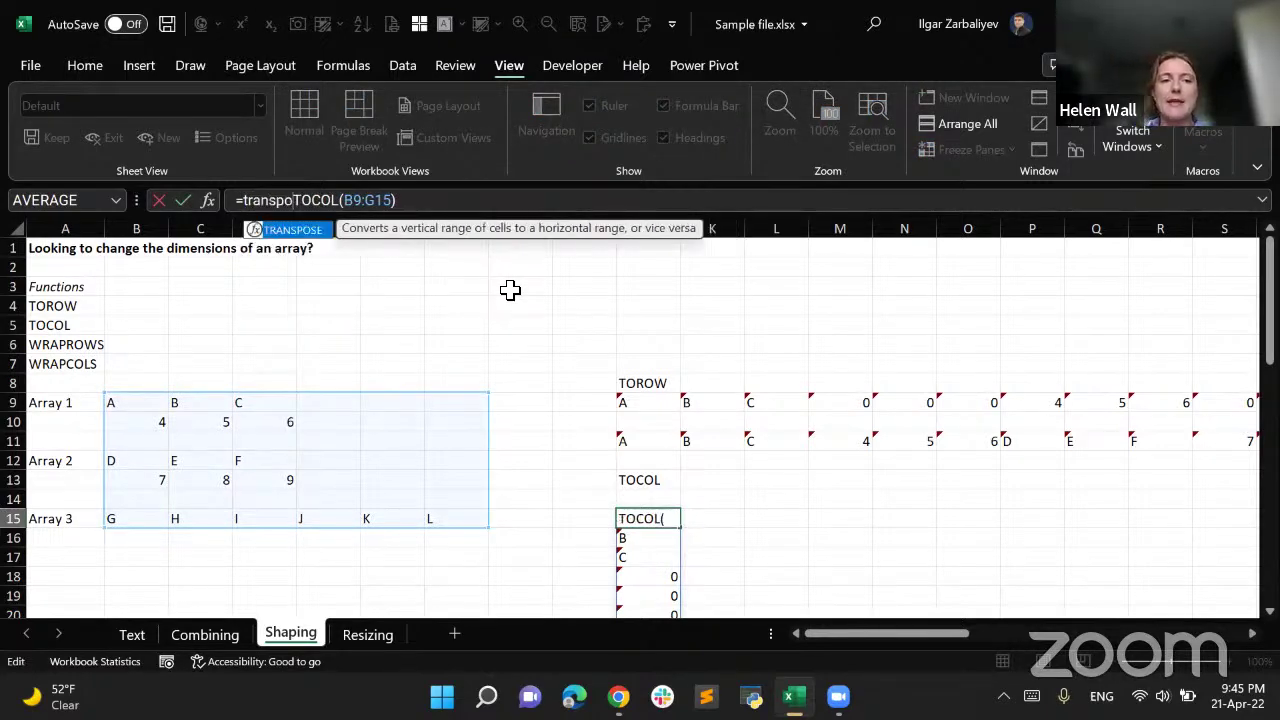
key(Escape)
key(Escape)
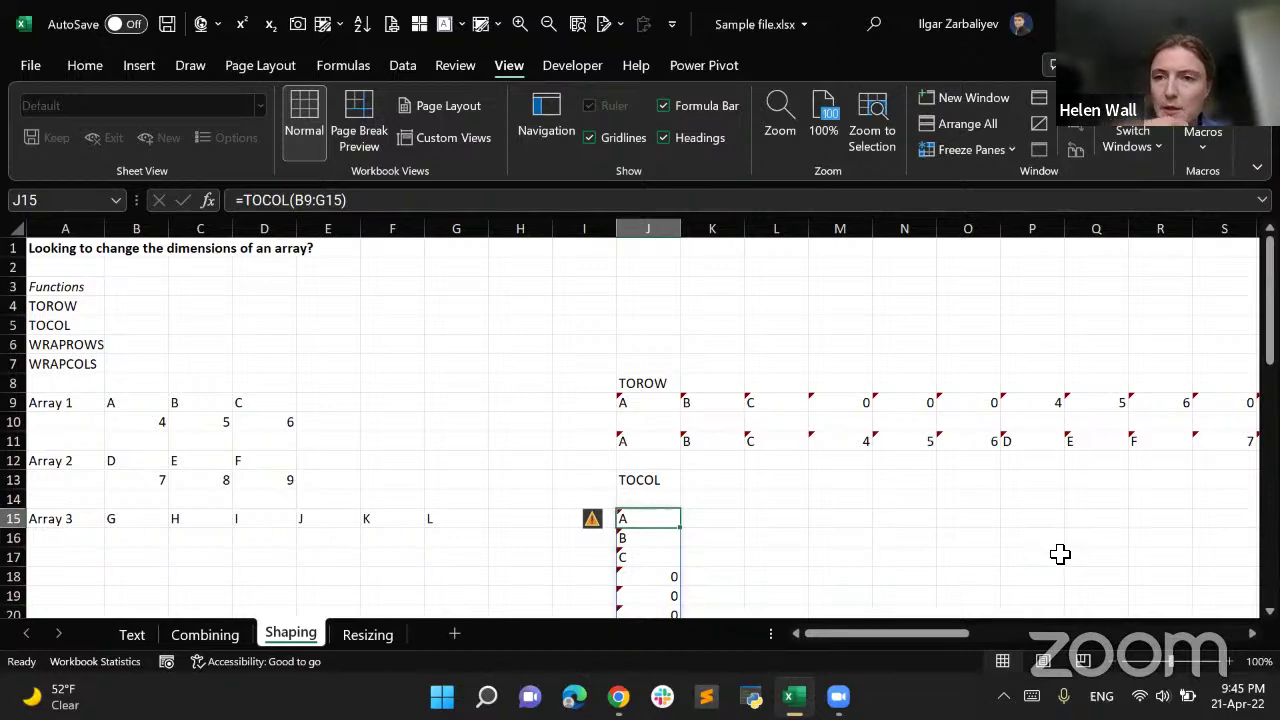
Begin a TOCOL formula in cell L15 with array B9:G15 and ignore option 1 (Ignore blanks)
click(792, 524)
text(=to)
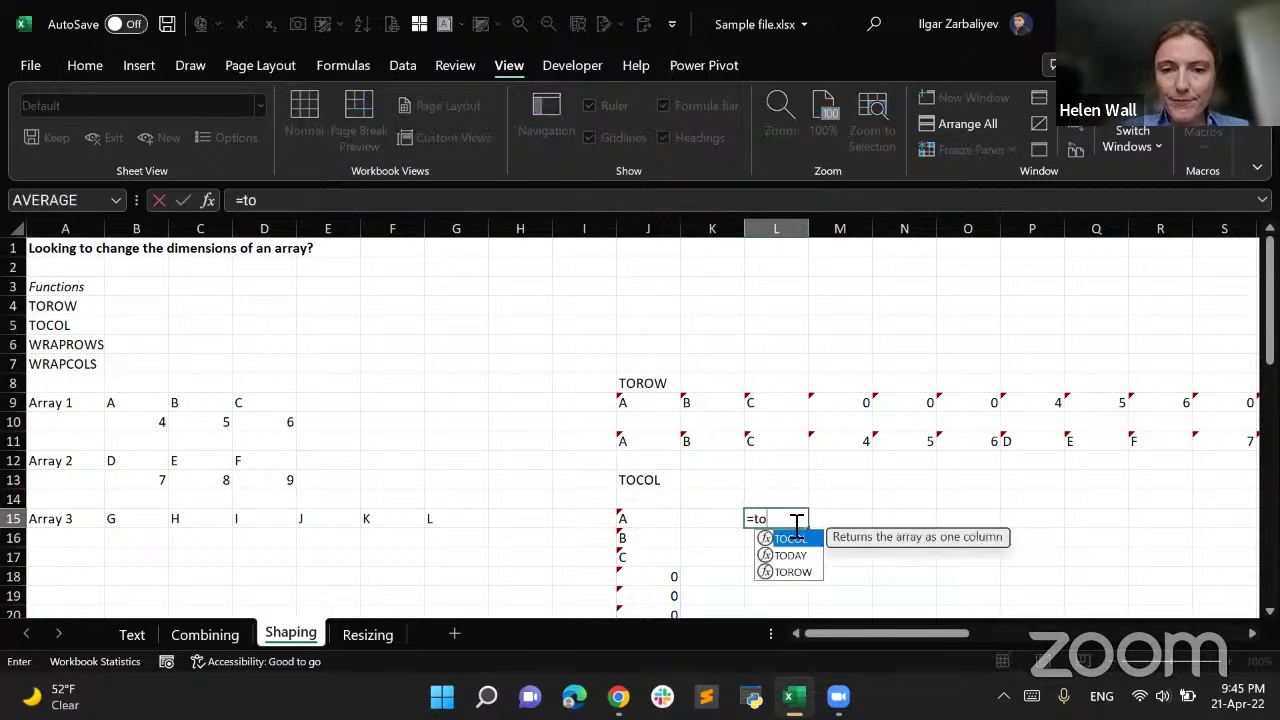
text(col)
key(Tab)
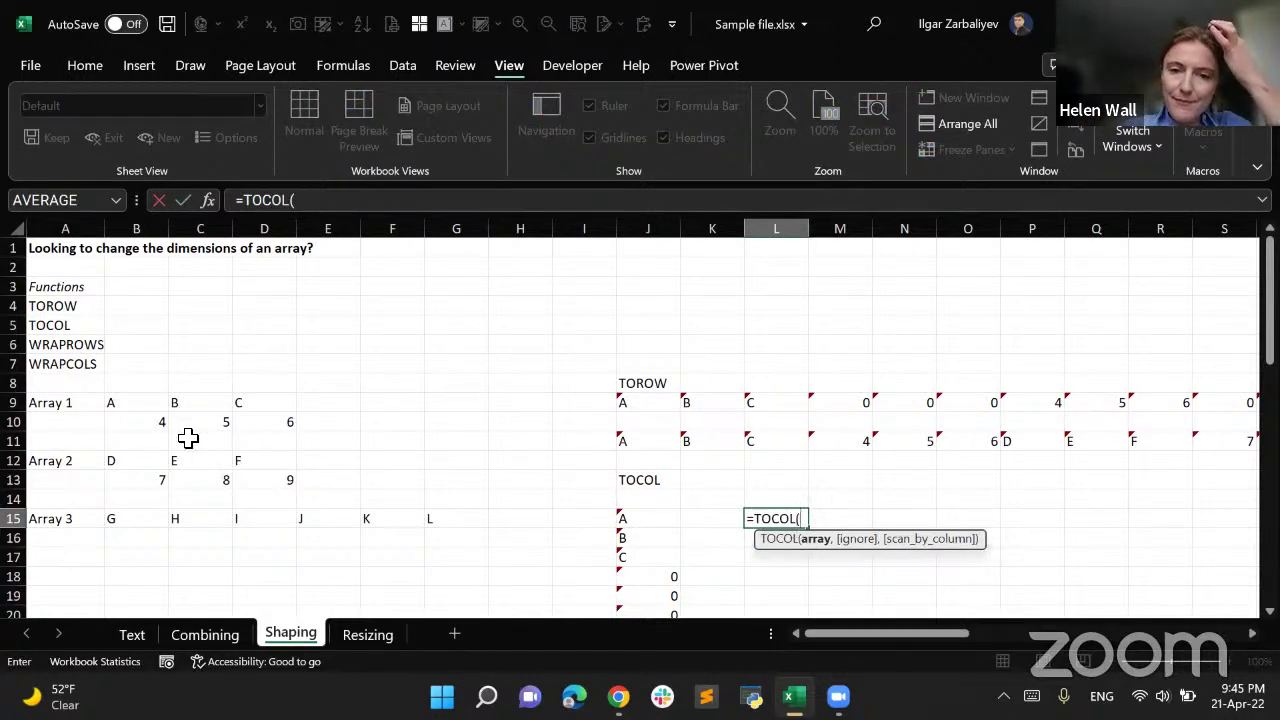
drag(128, 402, 449, 523)
text(,)
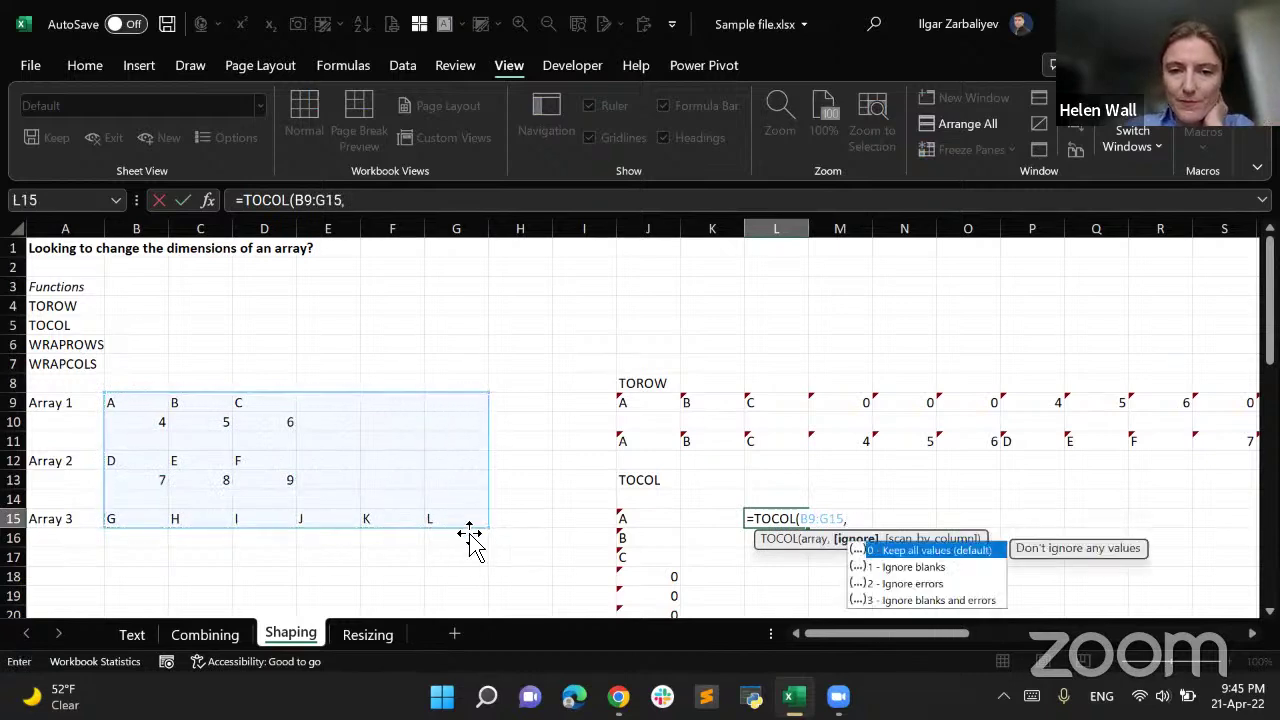
double_click(928, 567)
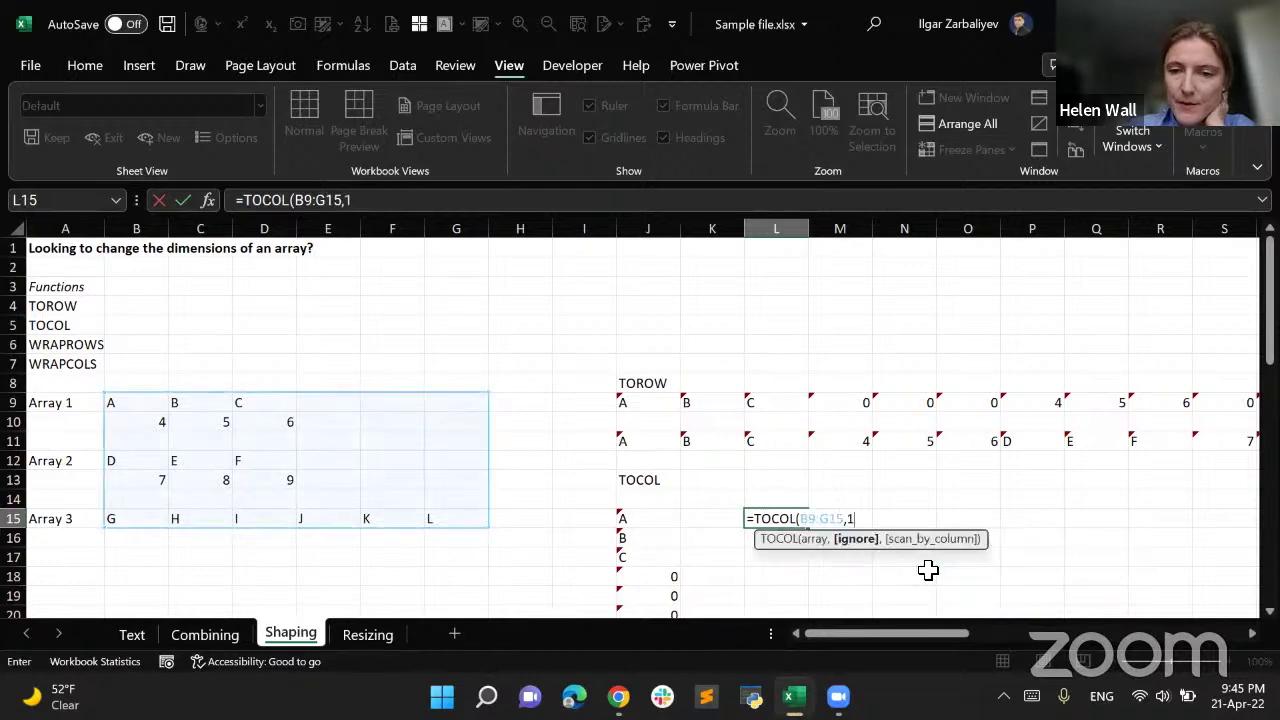
Complete the L15 TOCOL formula with the scan argument TRUE (Scan by column), and check the spilled column
text(,)
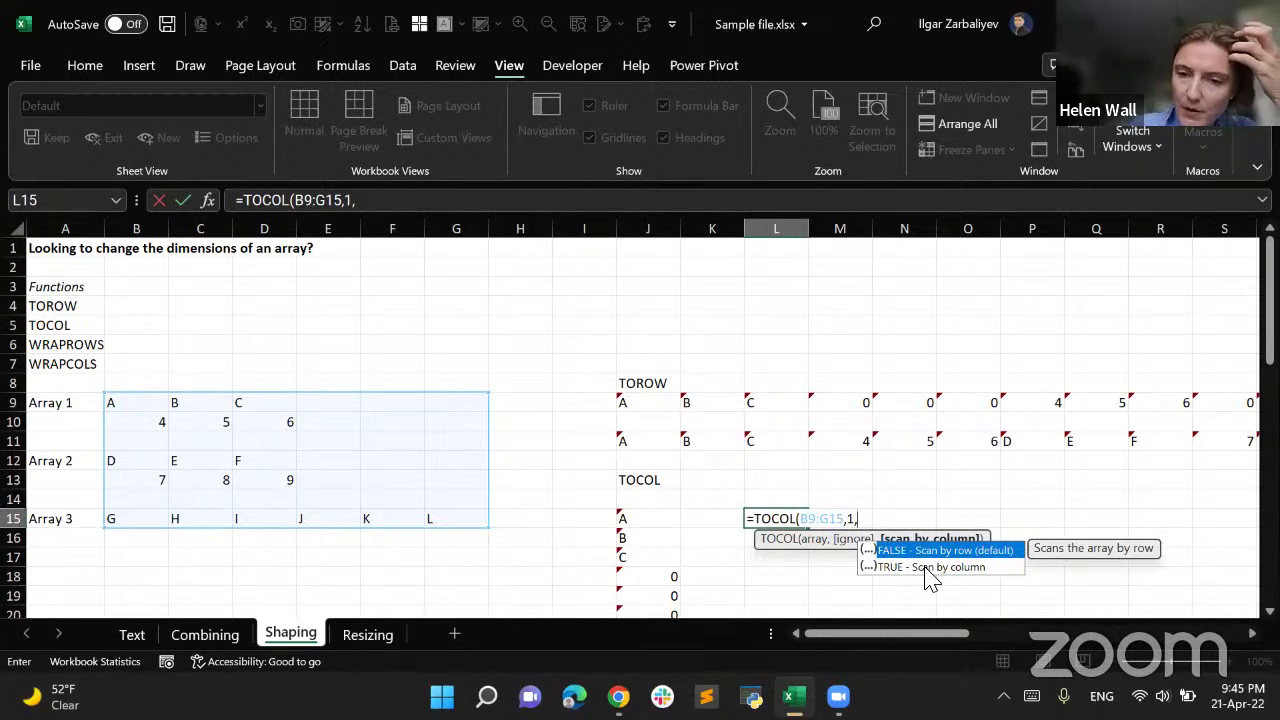
key(Down)
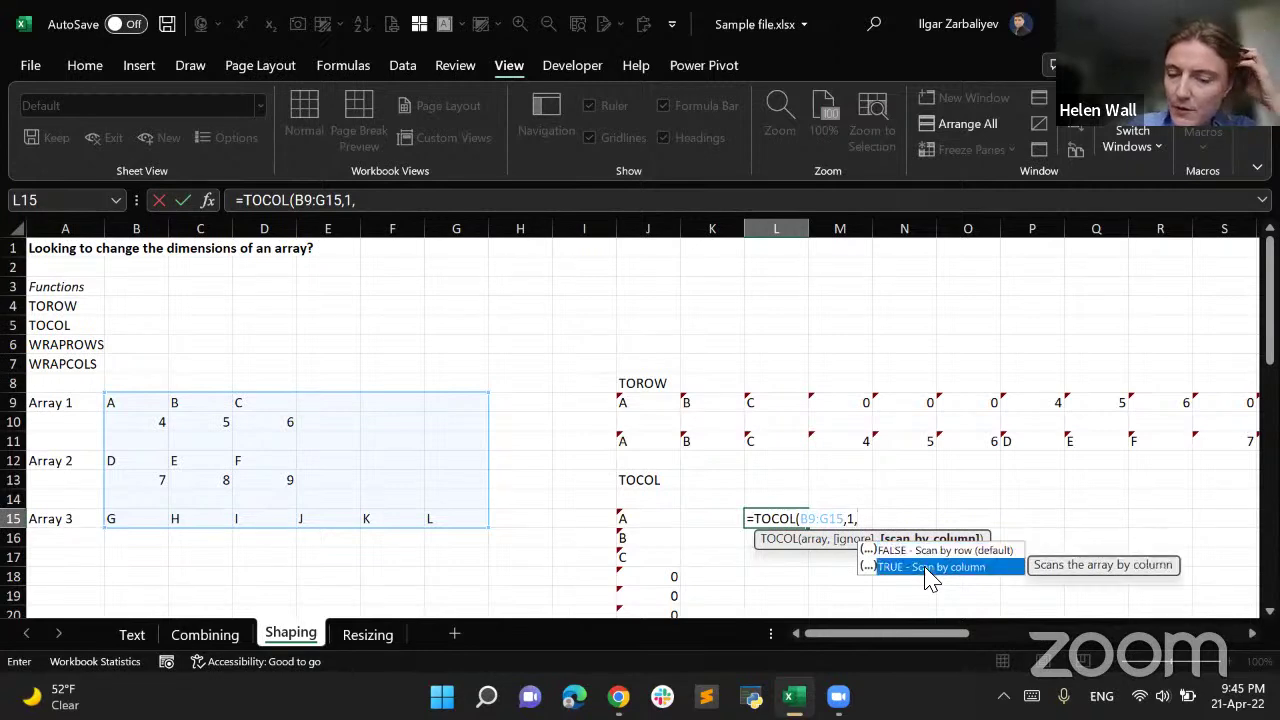
text())
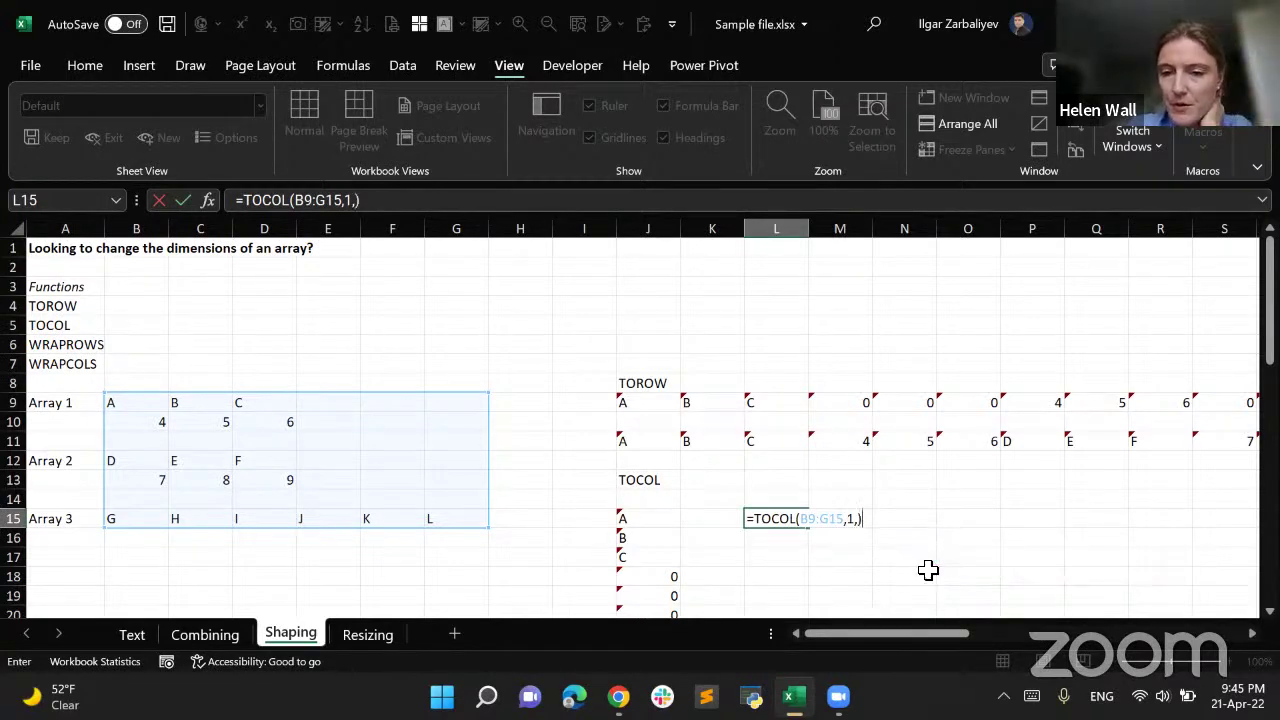
key(BackSpace)
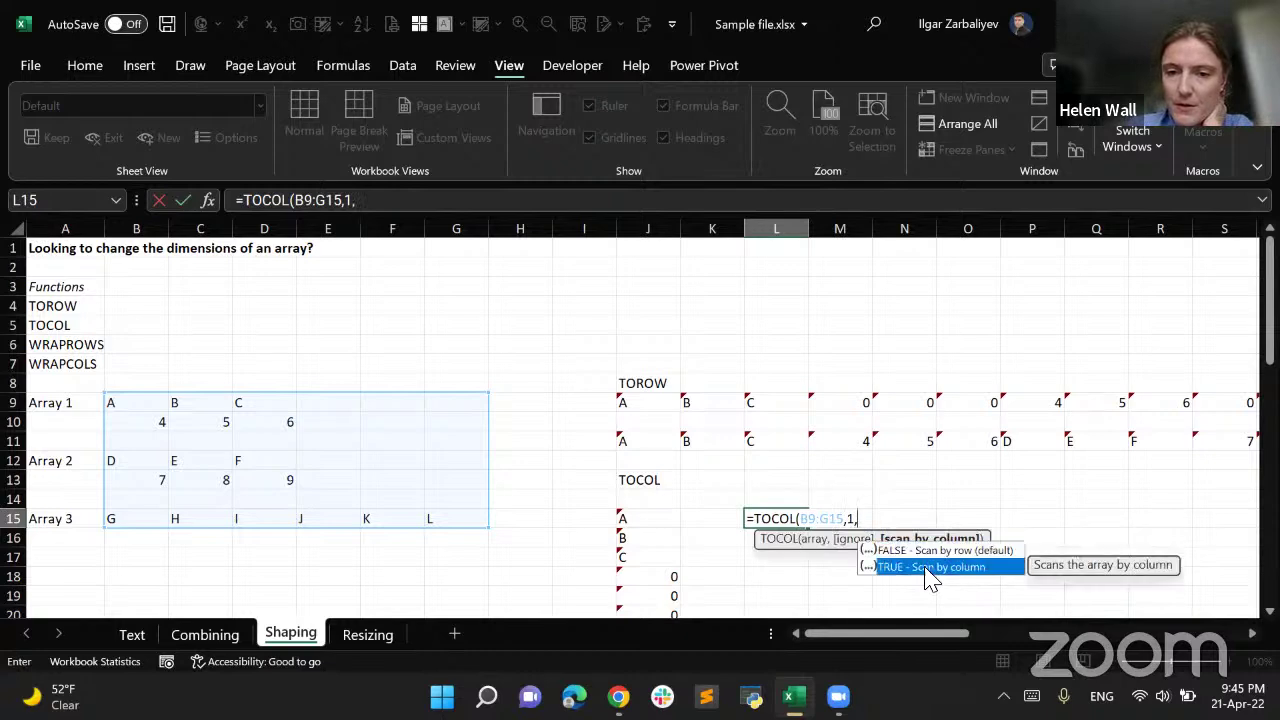
double_click(927, 567)
text())
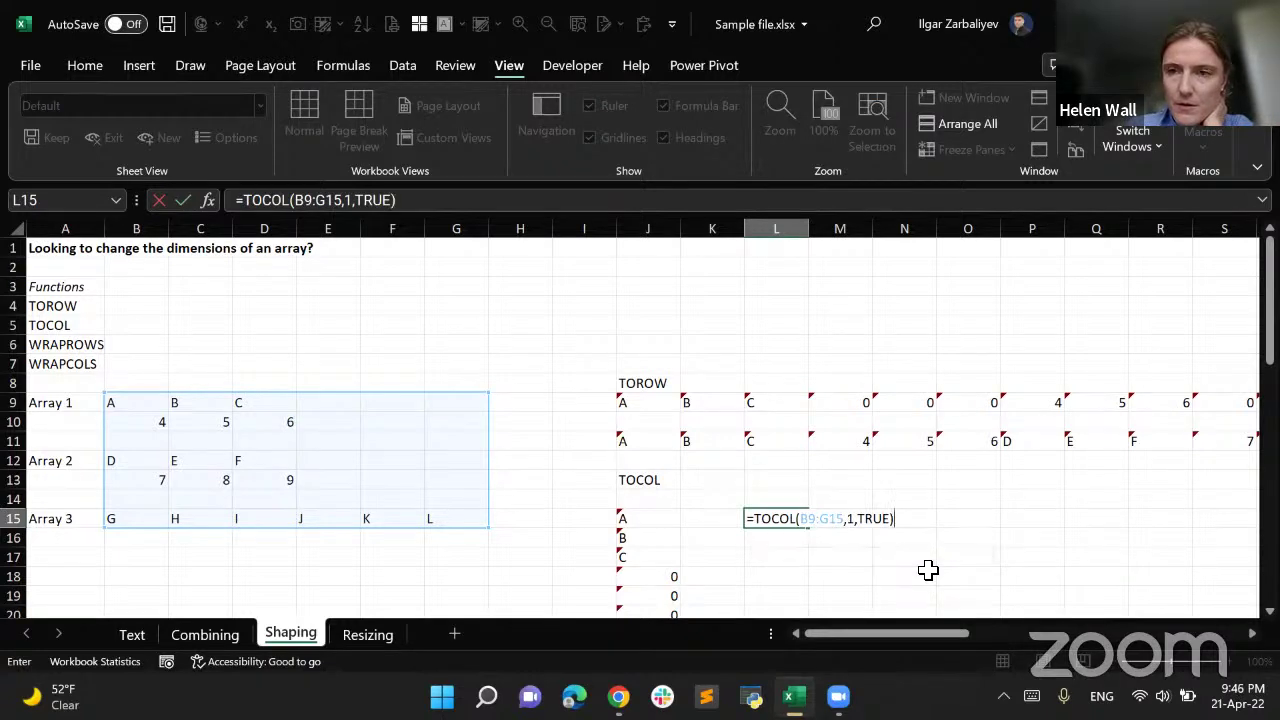
key(ctrl+Return)
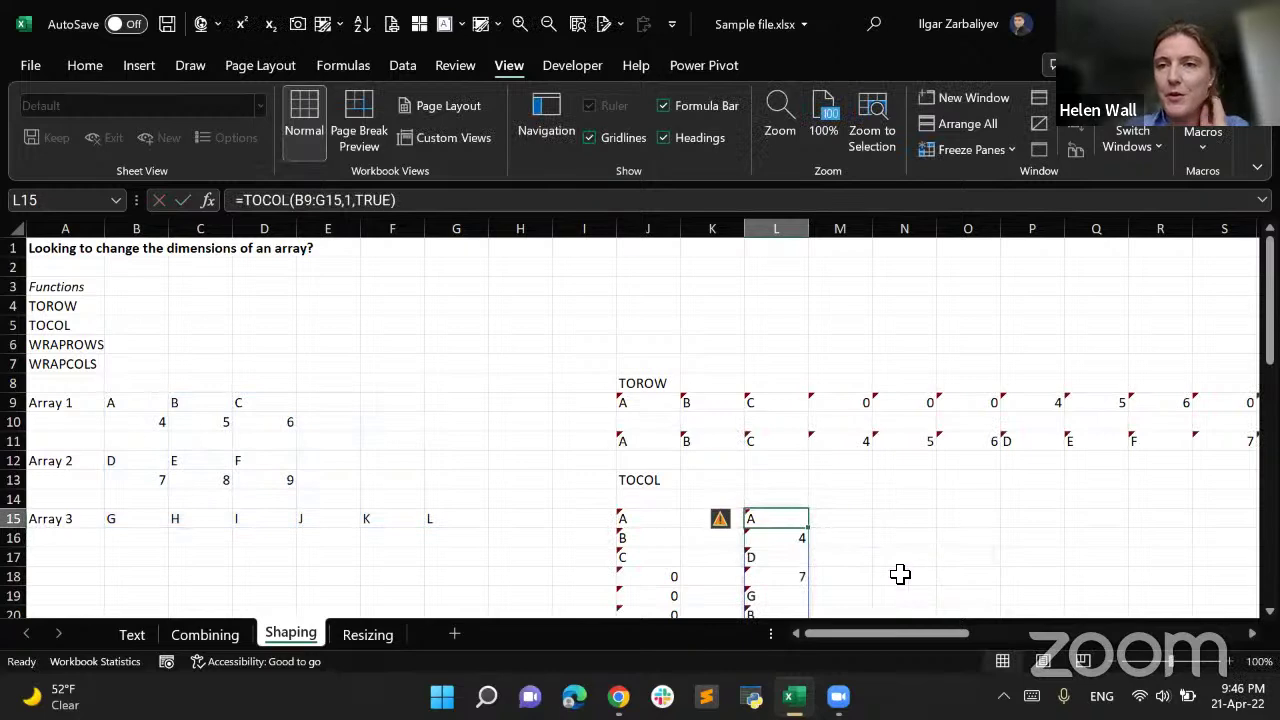
scroll(900, 574, down, 1)
scroll(900, 574, down, 5)
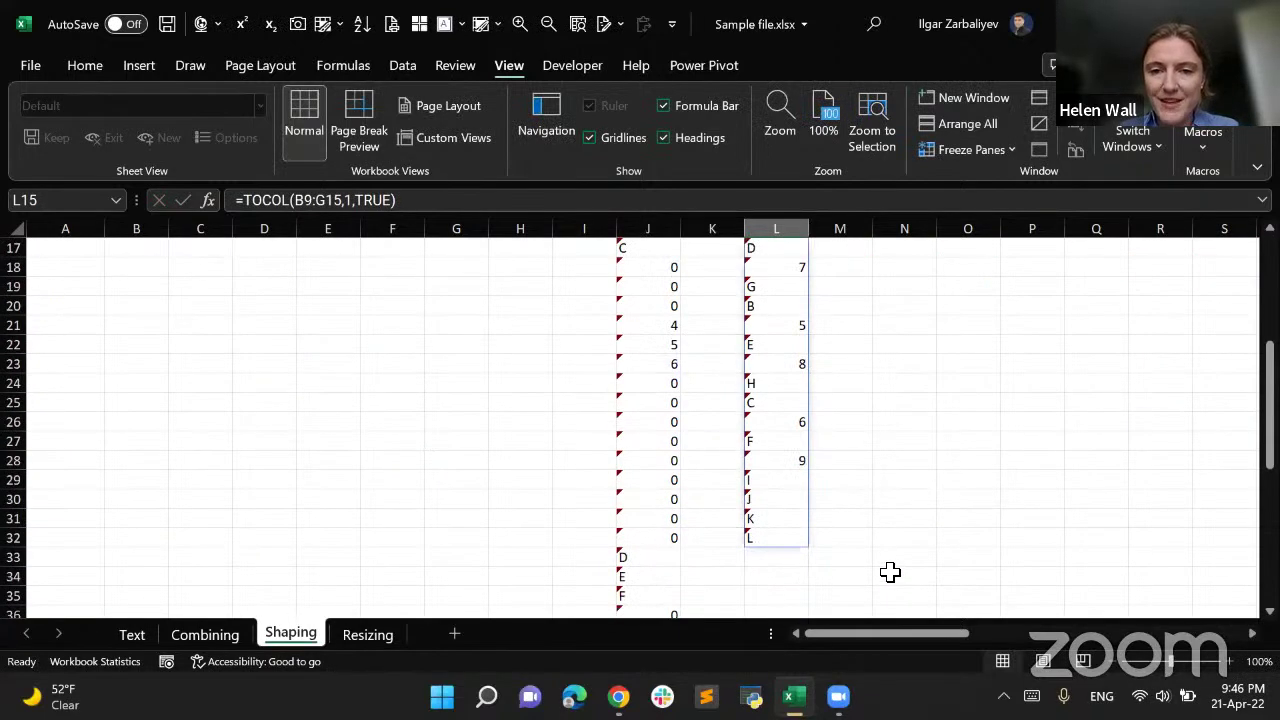
scroll(894, 577, down, 2)
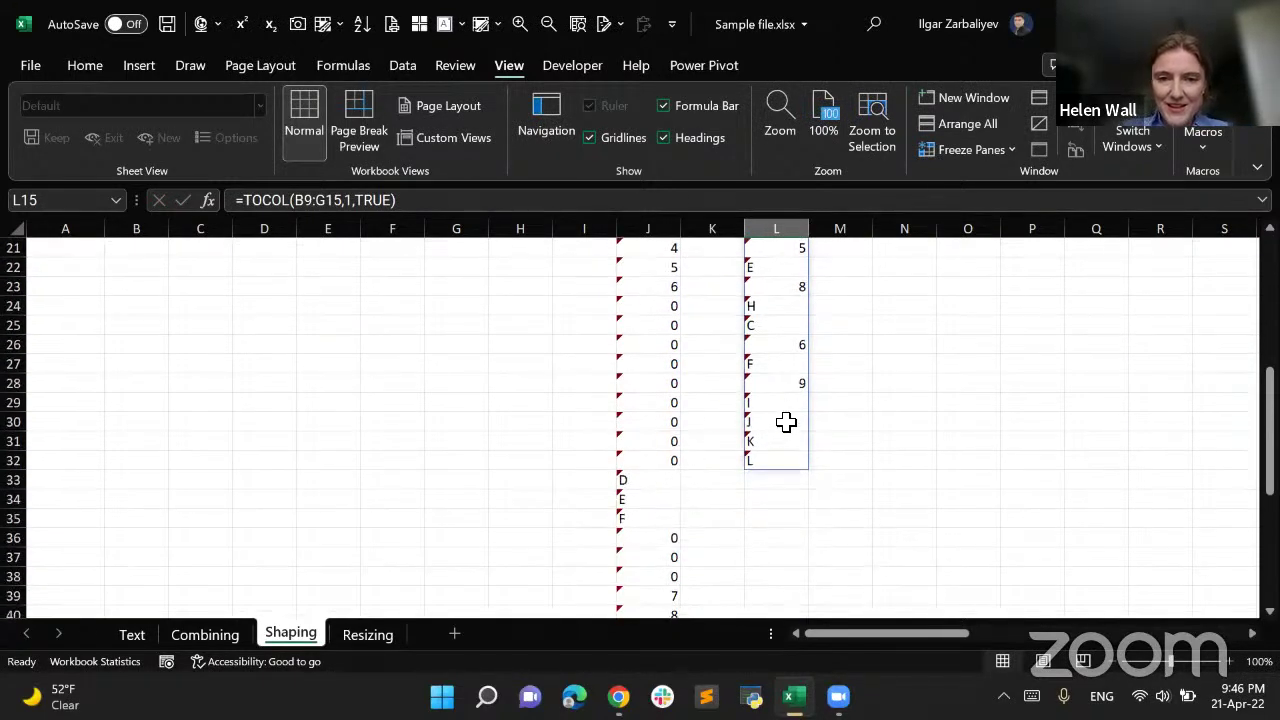
scroll(790, 430, up, 2)
scroll(817, 491, up, 4)
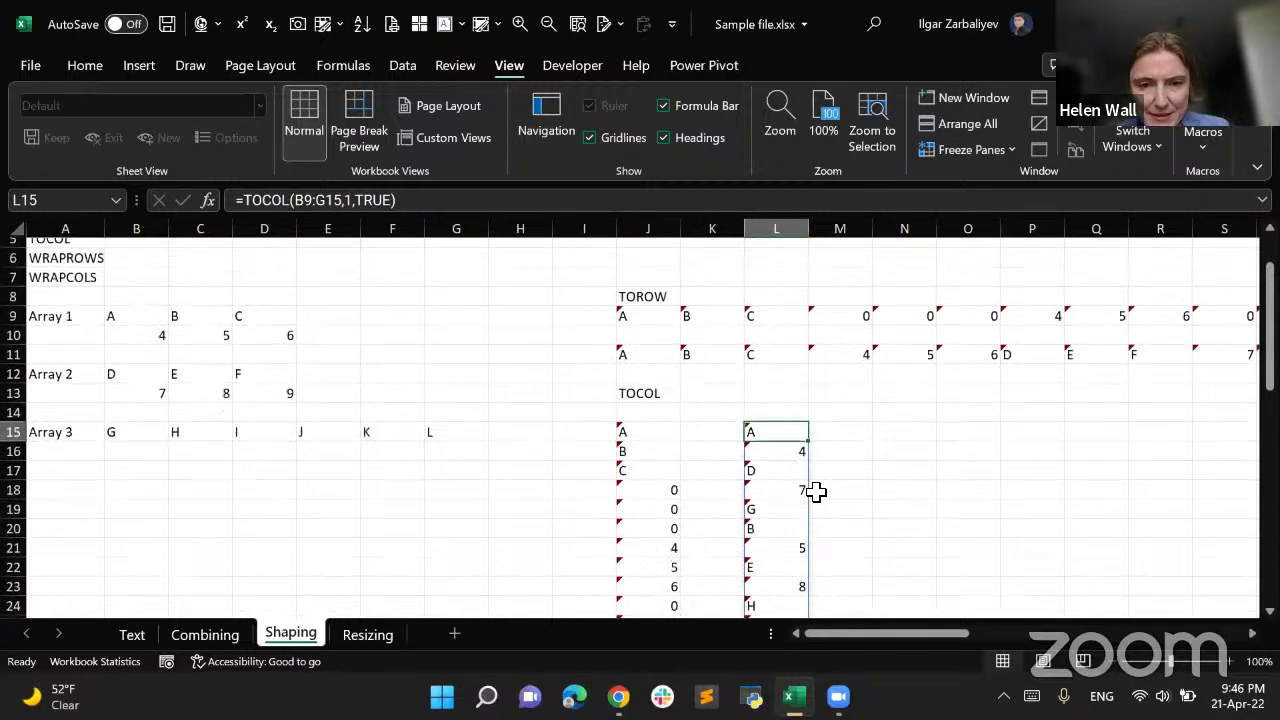
scroll(816, 491, down, 1)
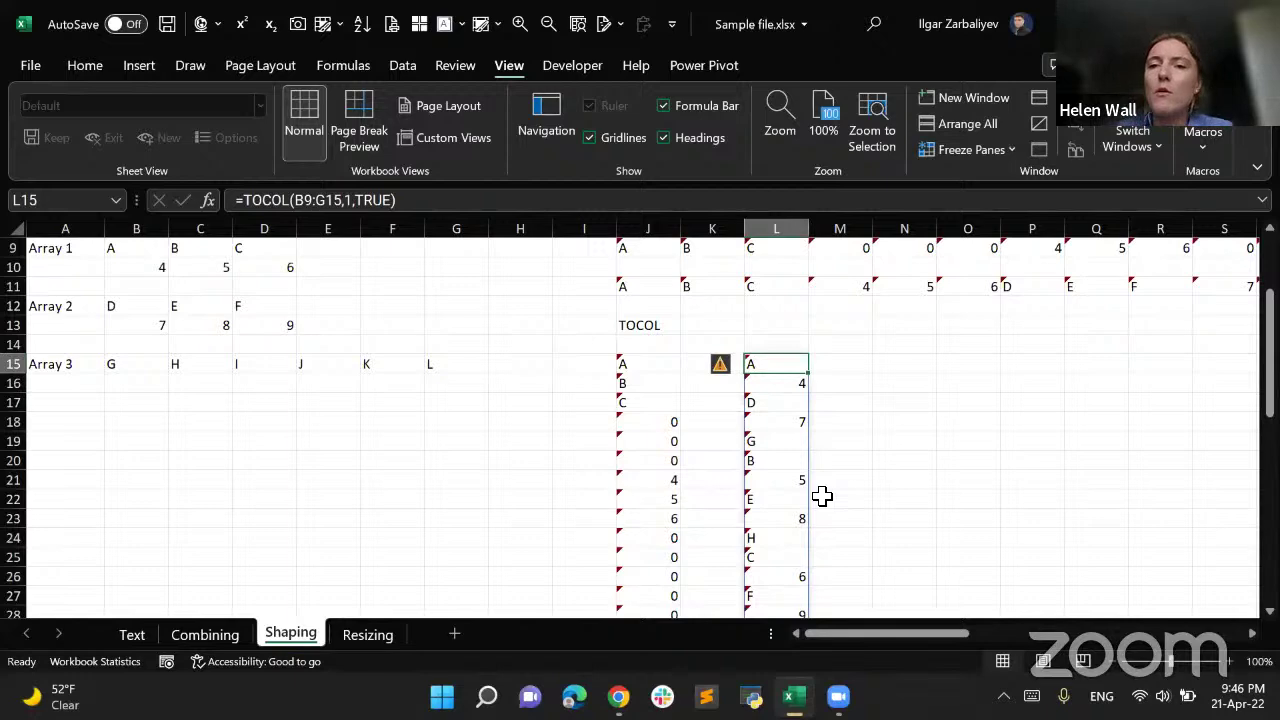
scroll(822, 496, down, 1)
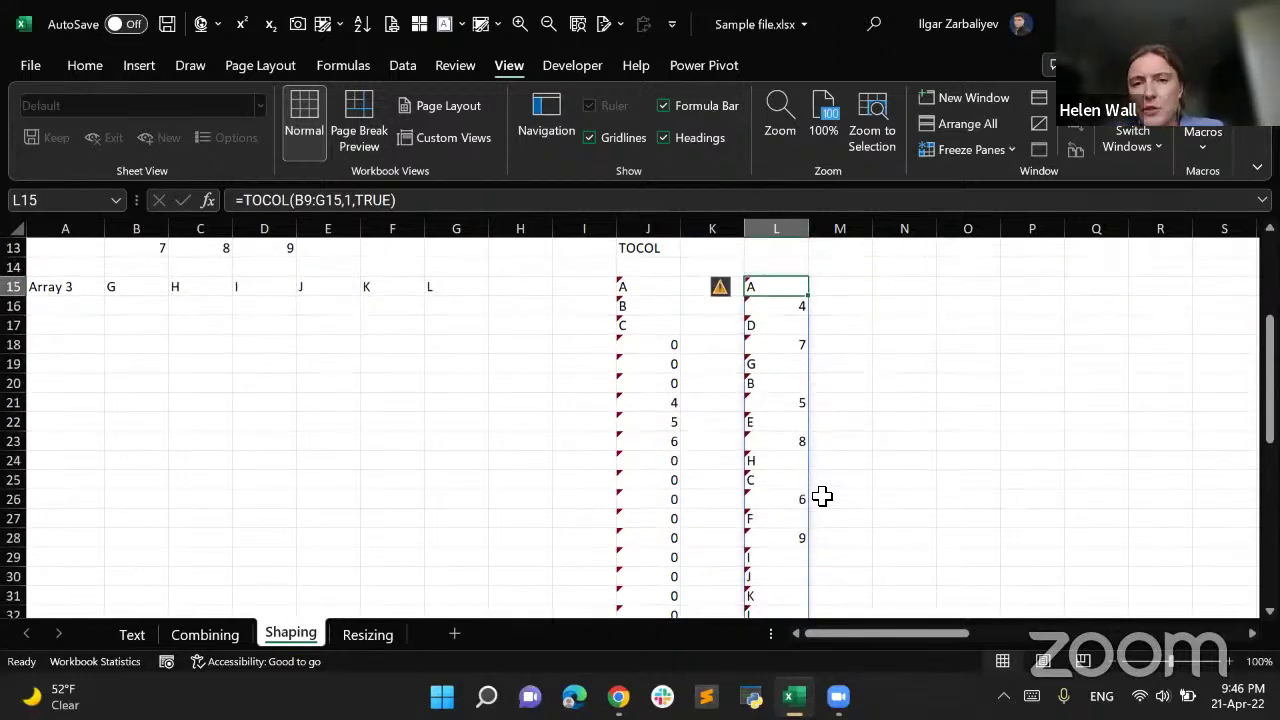
scroll(822, 496, up, 1)
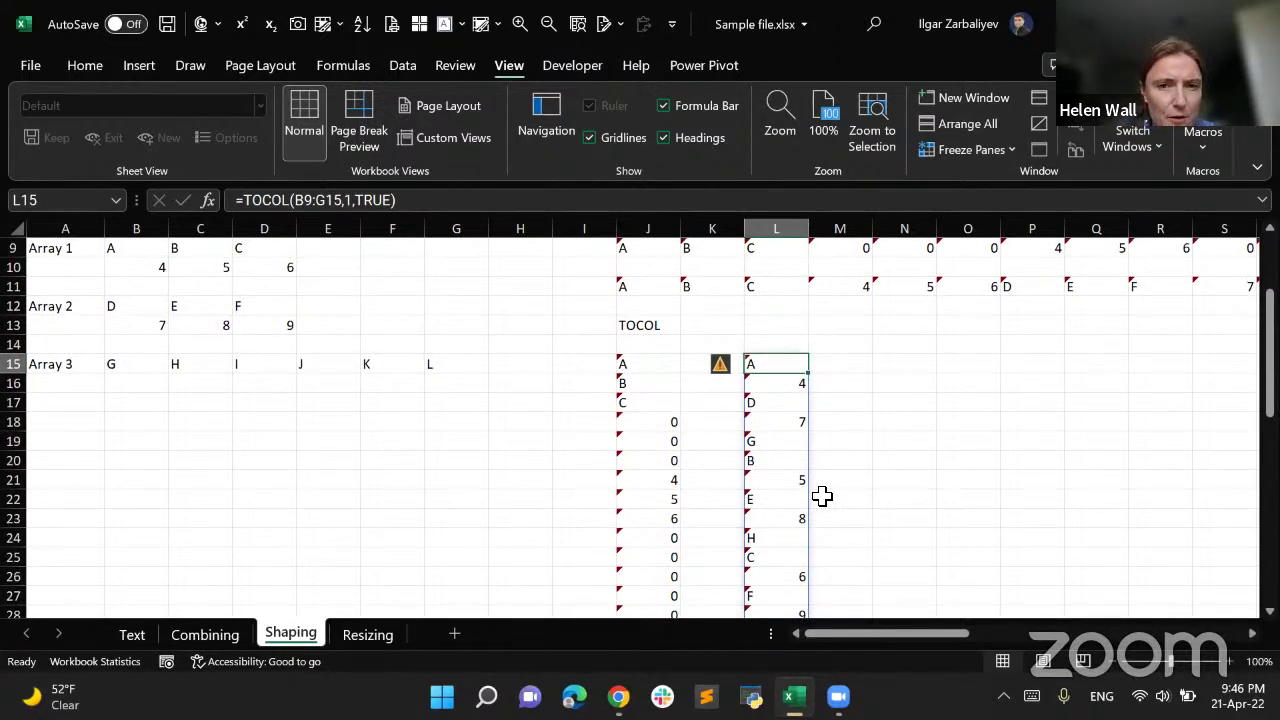
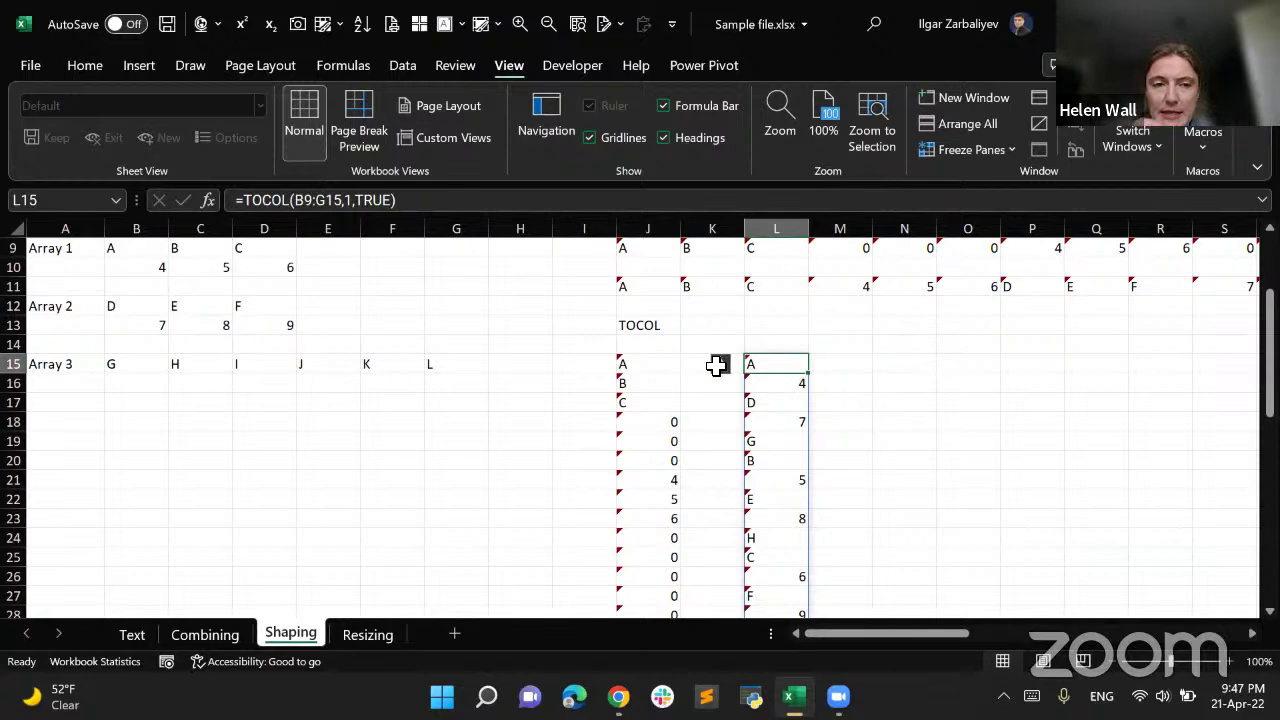
Label cell O13 as WRAPROWS, above an empty area beside the TOCOL results
scroll(400, 425, up, 3)
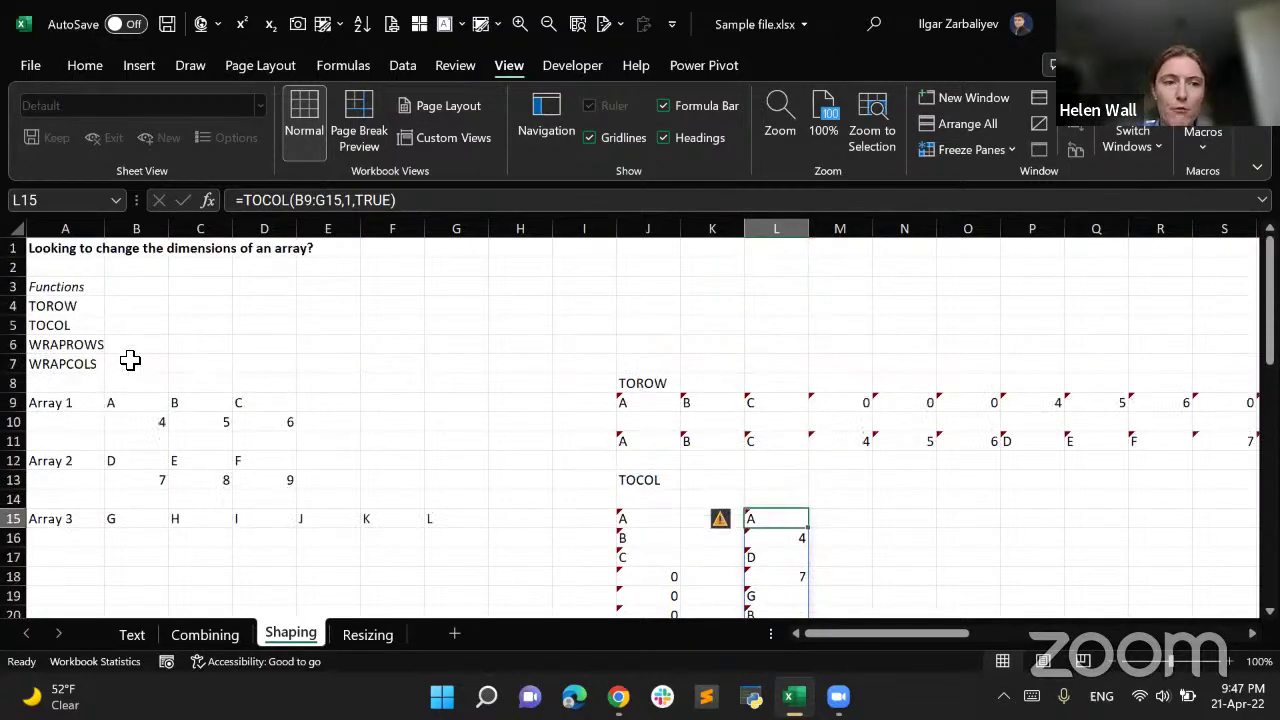
scroll(1009, 534, down, 3)
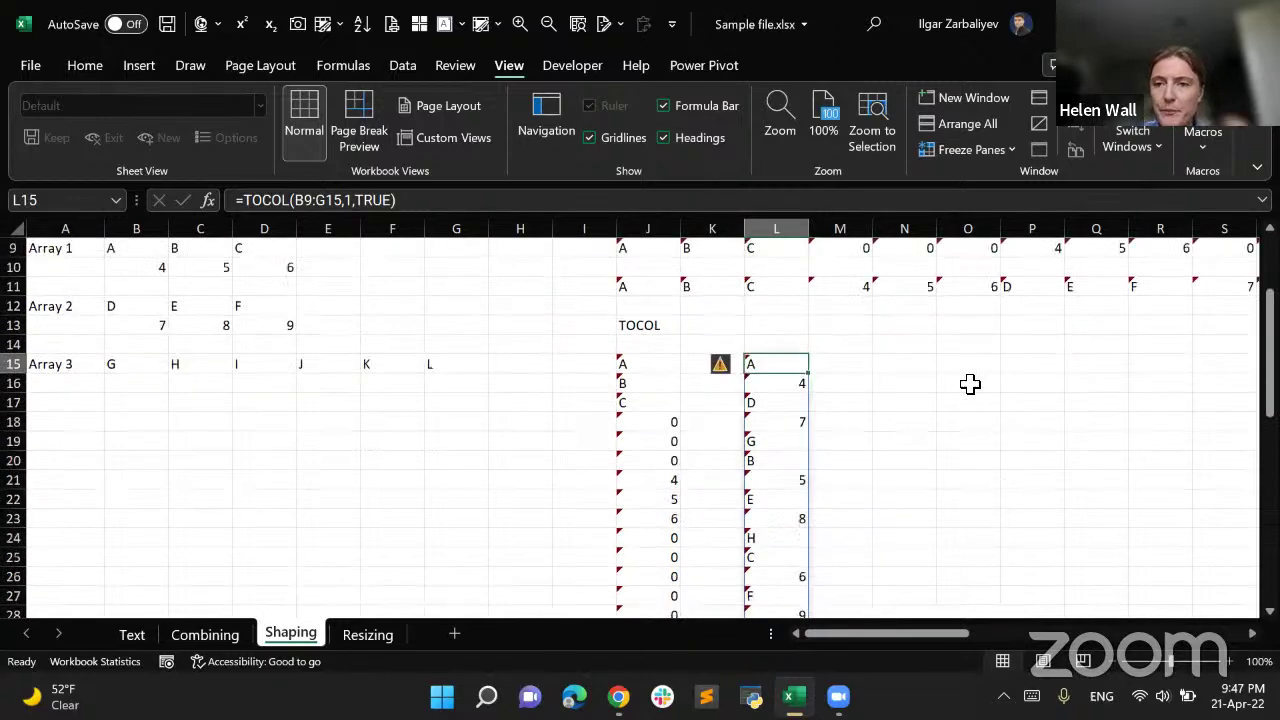
click(960, 326)
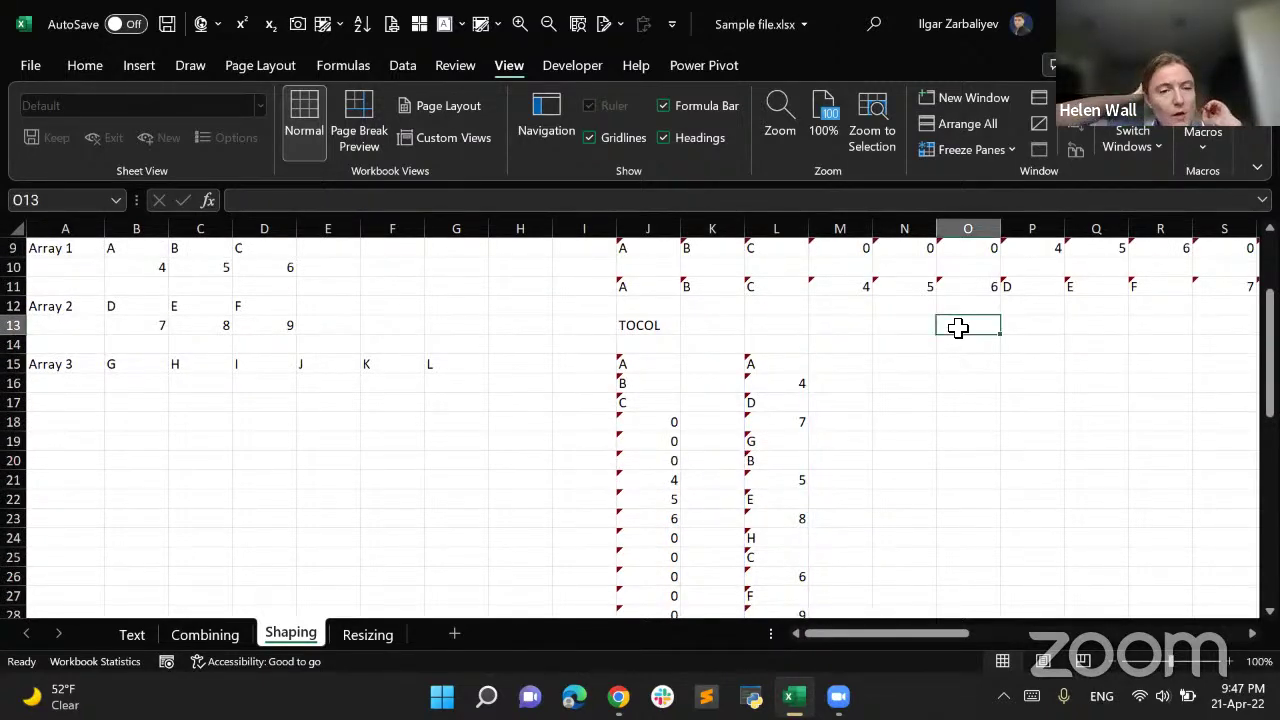
text(WRAPROWS)
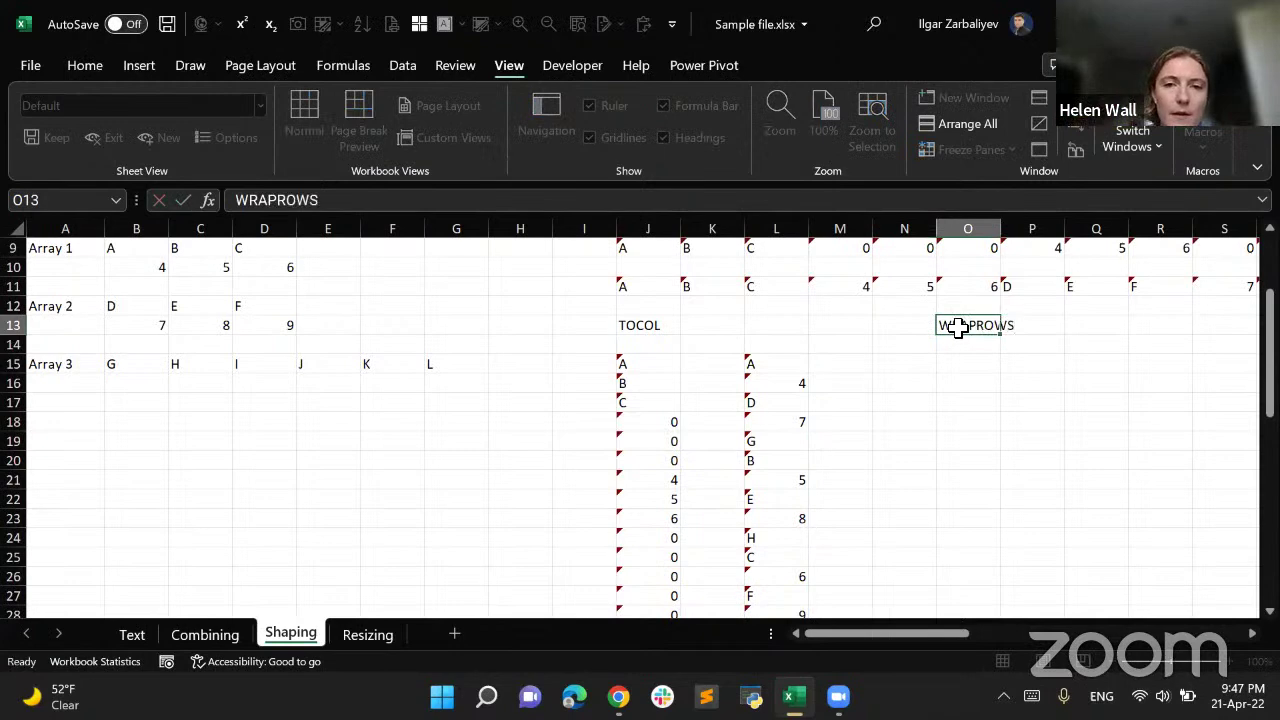
key(Return)
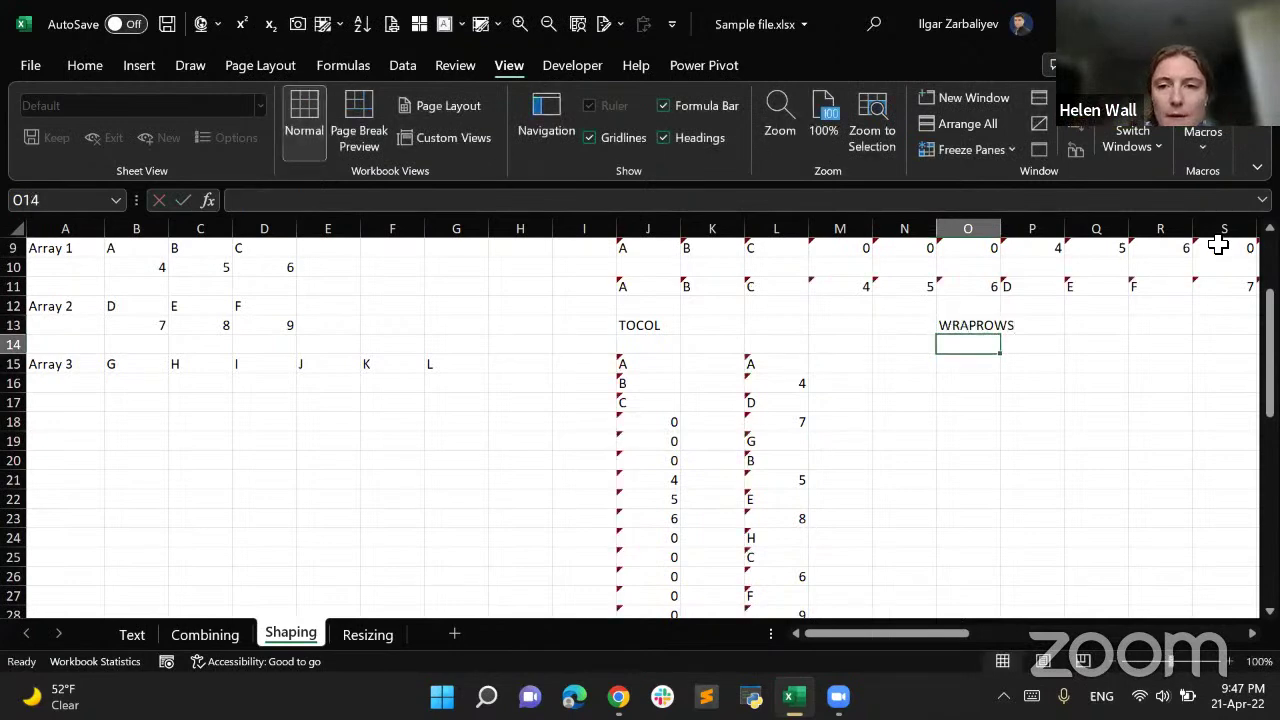
Wrap Array 3 into rows of one value each in O15 with =WRAPROWS(B15:G15,1)
click(984, 368)
text(=wrapro)
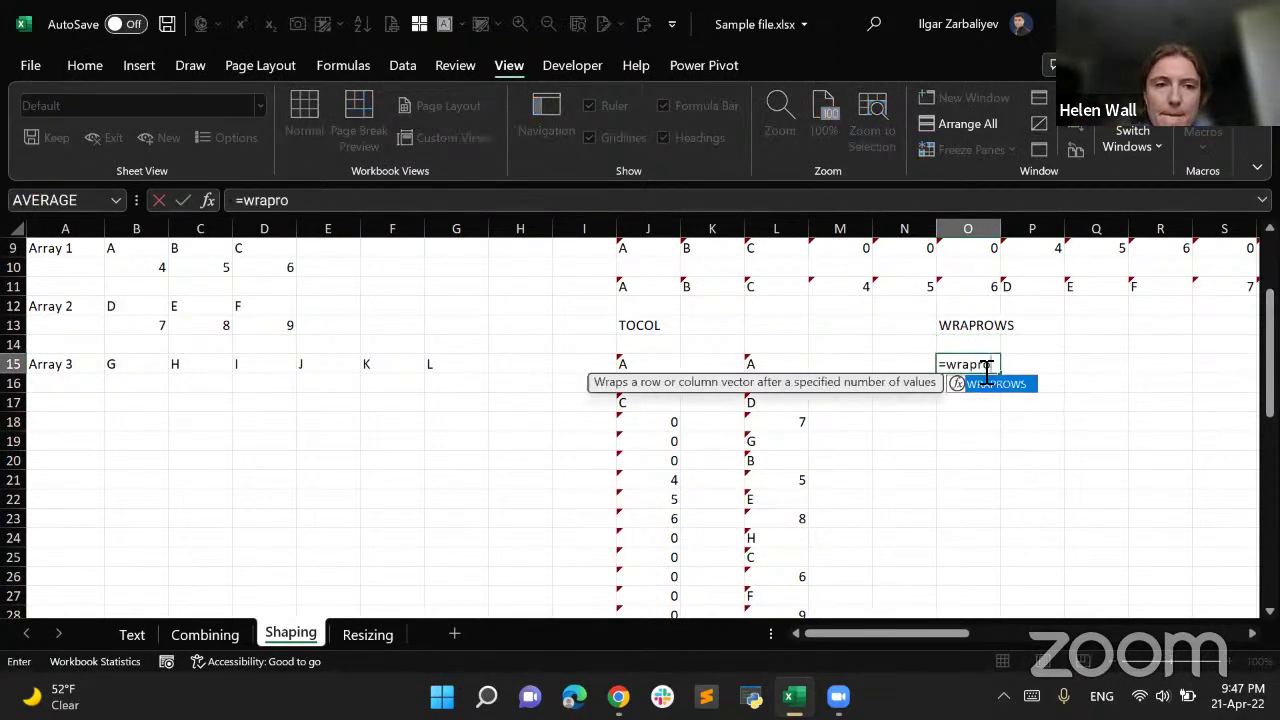
key(Tab)
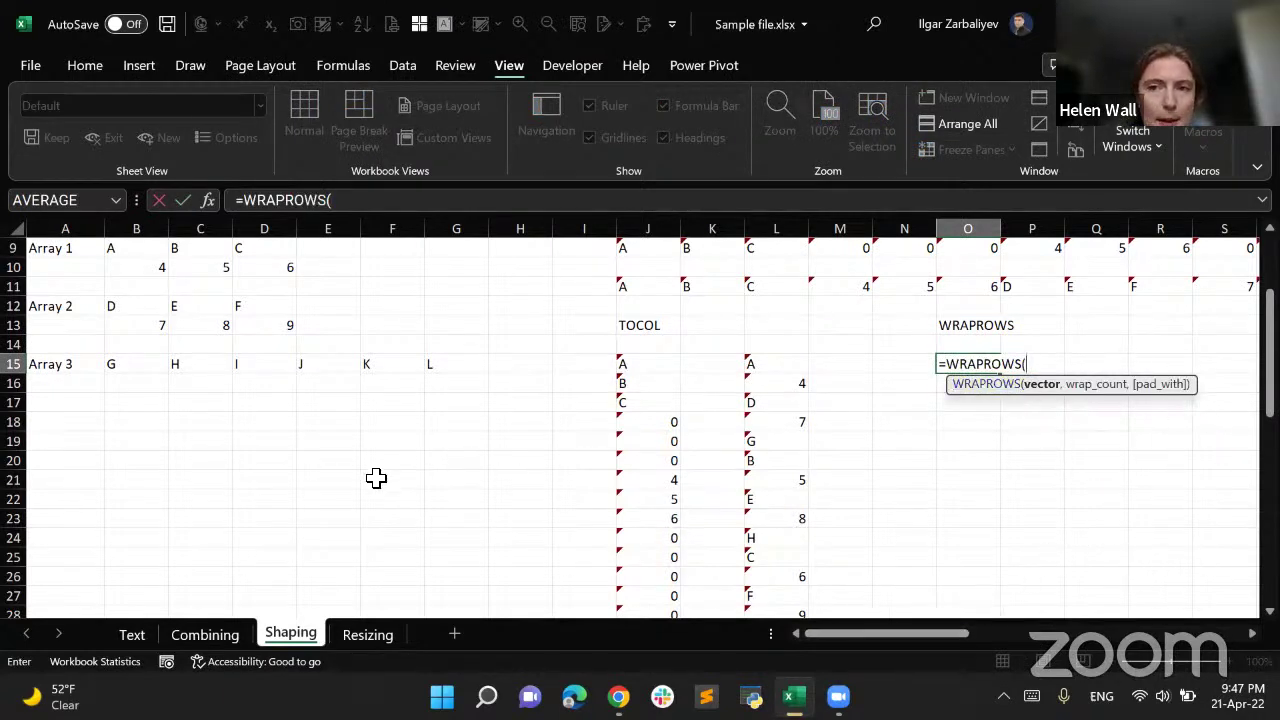
scroll(357, 466, up, 3)
scroll(180, 433, down, 2)
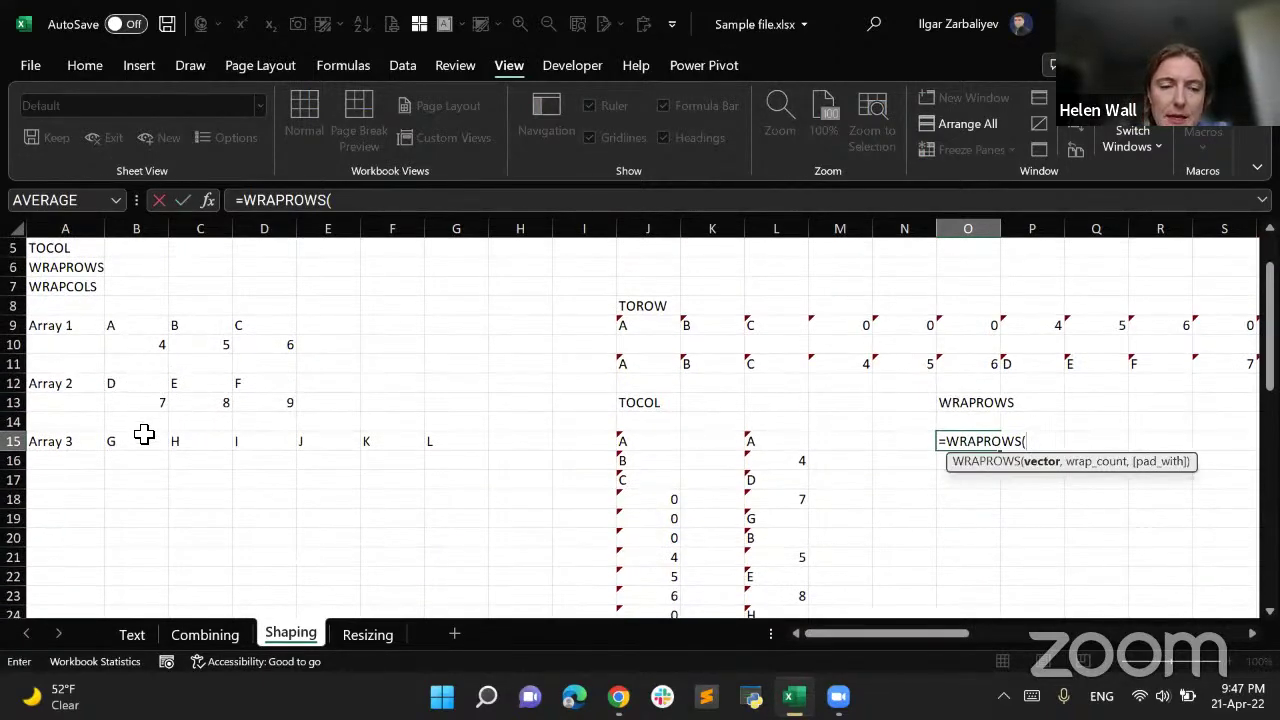
drag(128, 443, 460, 455)
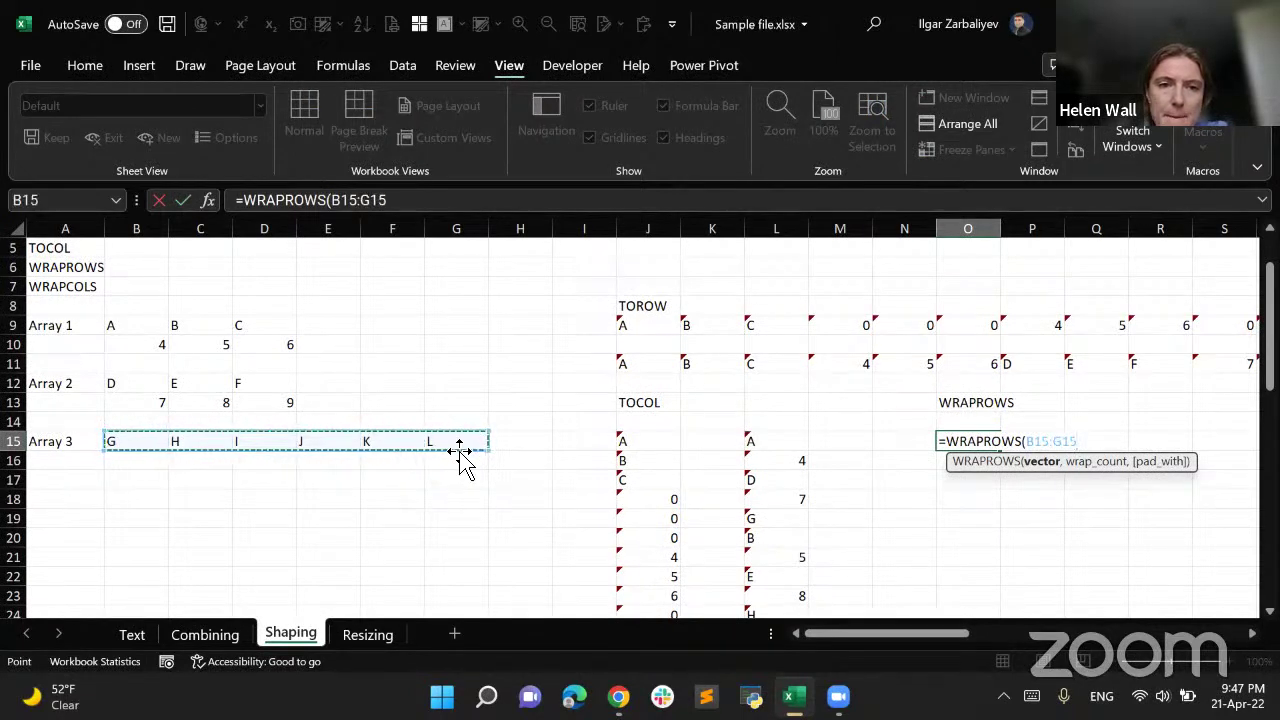
text(,)
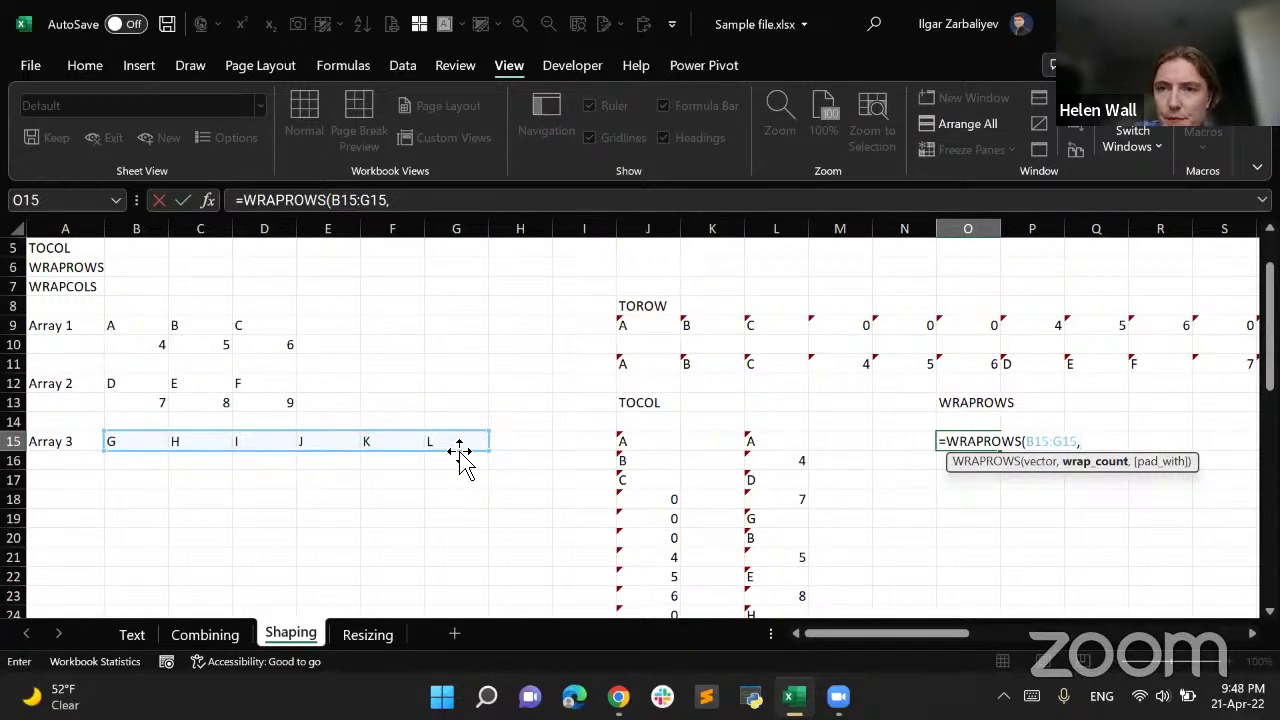
text(3)
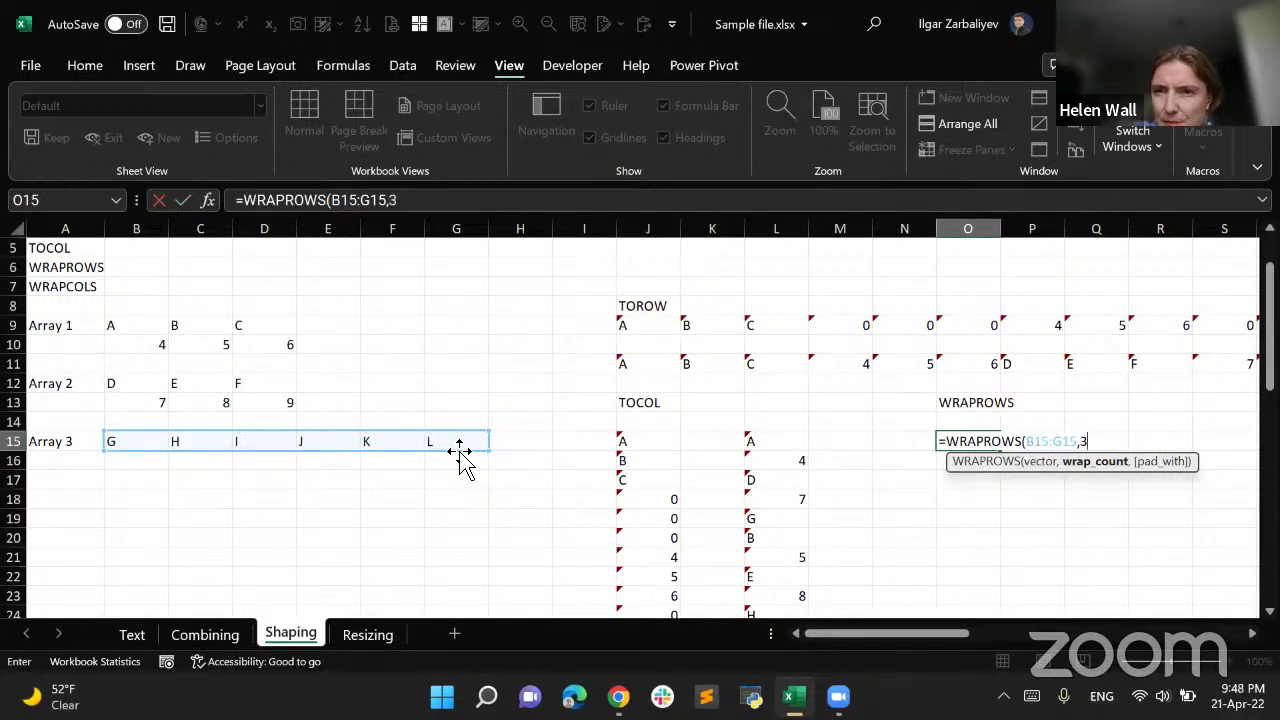
key(BackSpace)
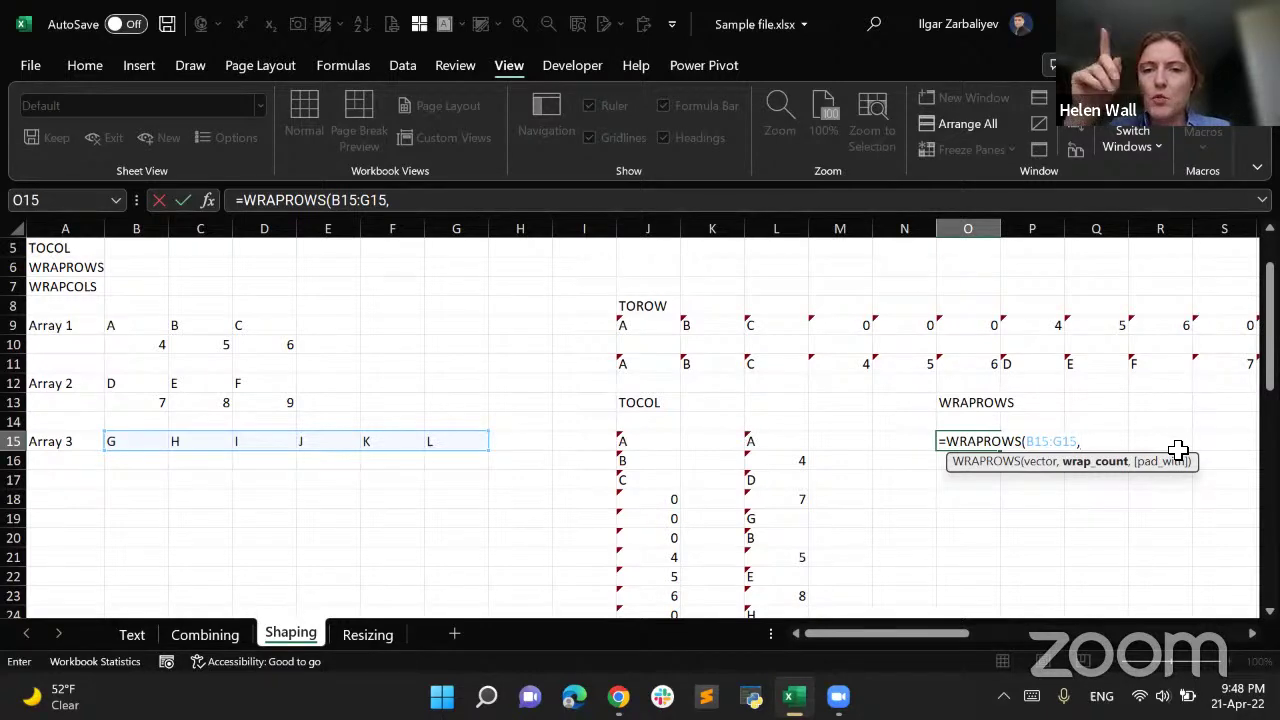
text(1)
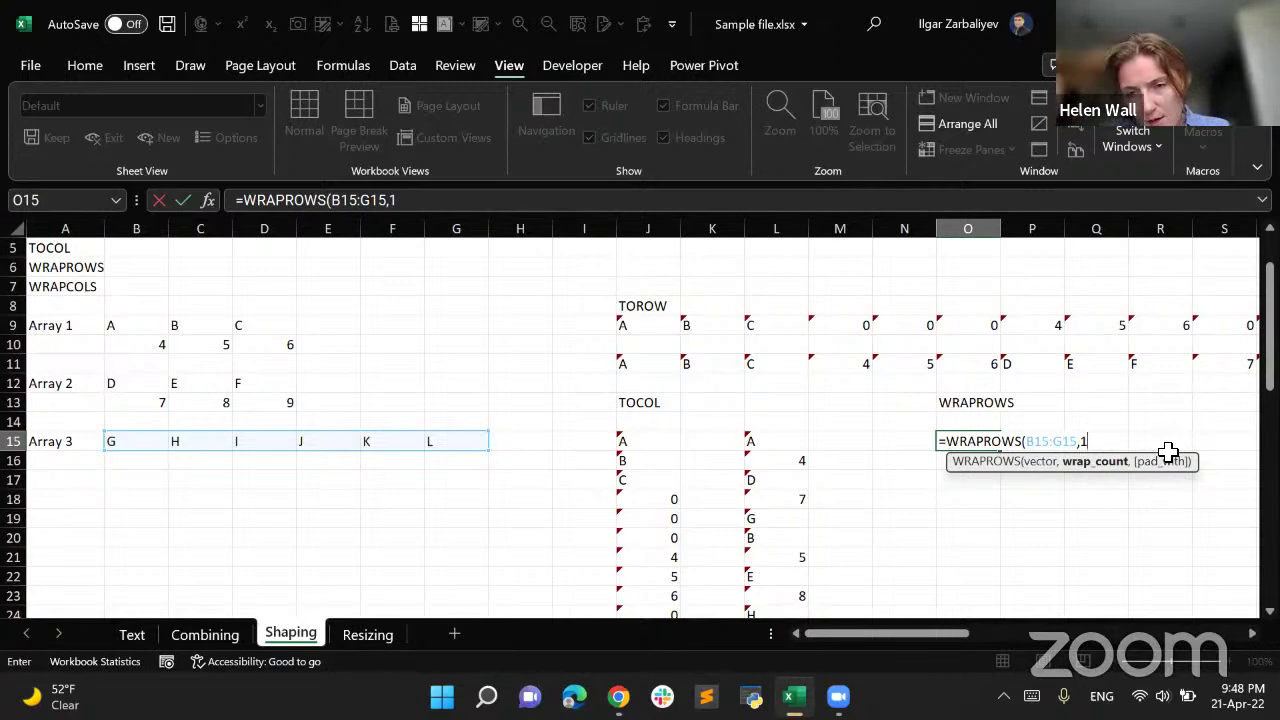
text())
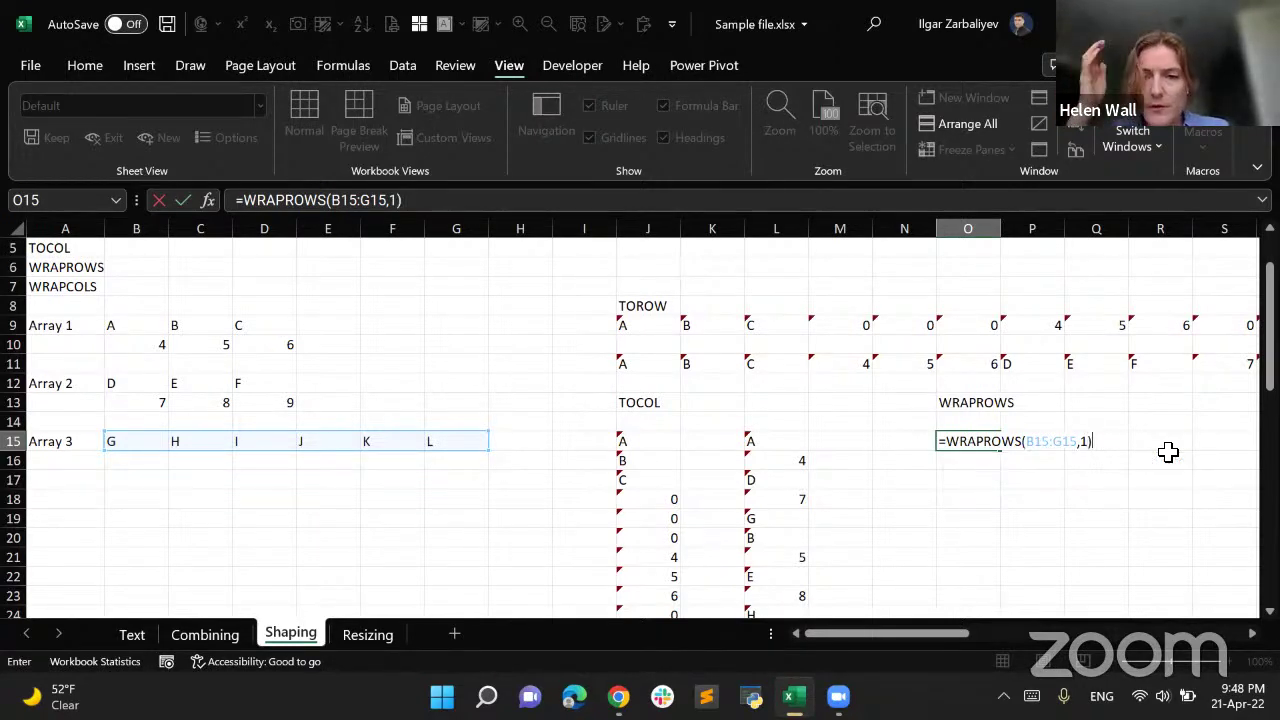
key(Return)
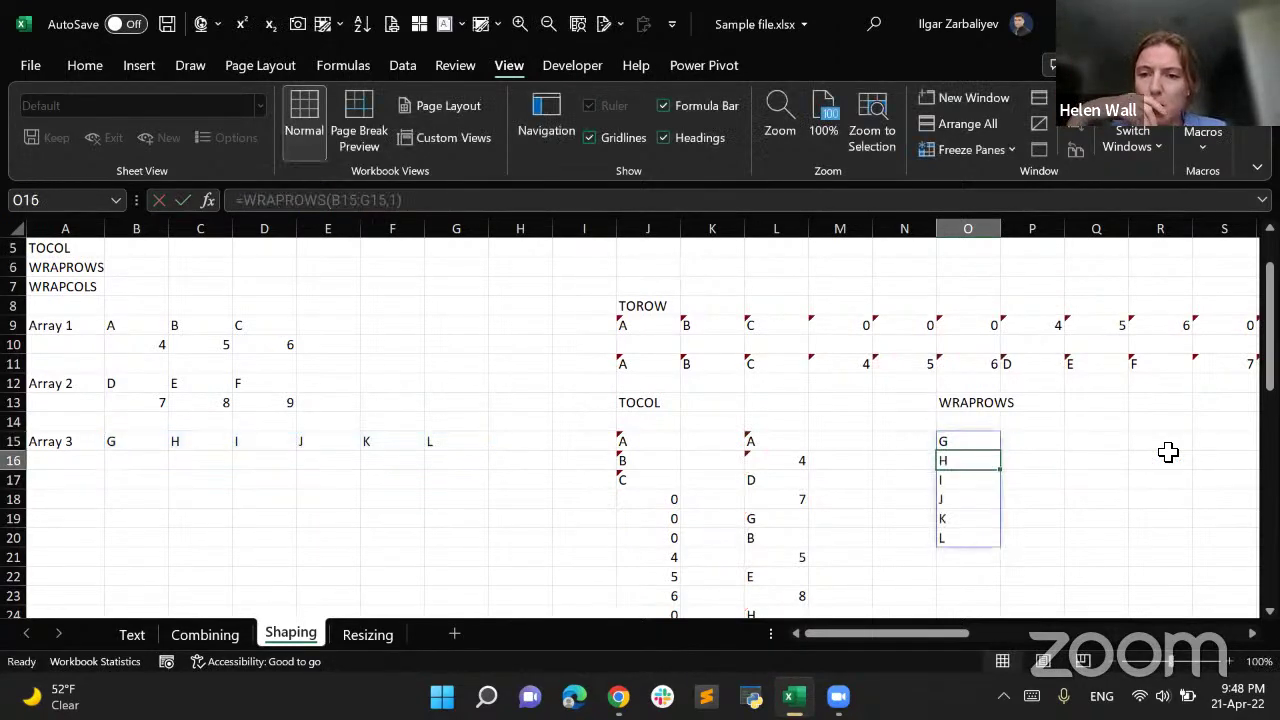
key(Up)
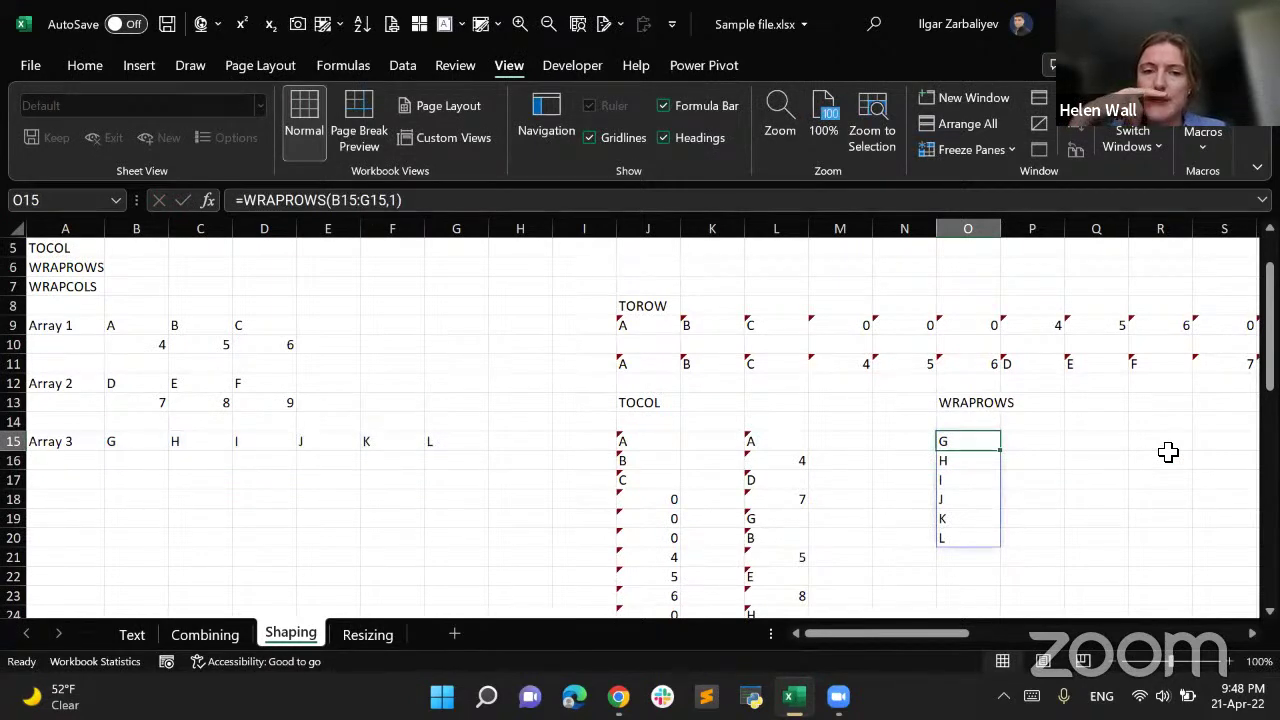
Wrap Array 3 into rows of two values in P15 with =WRAPROWS(B15:G15,2)
key(Right)
key(Right)
key(Right)
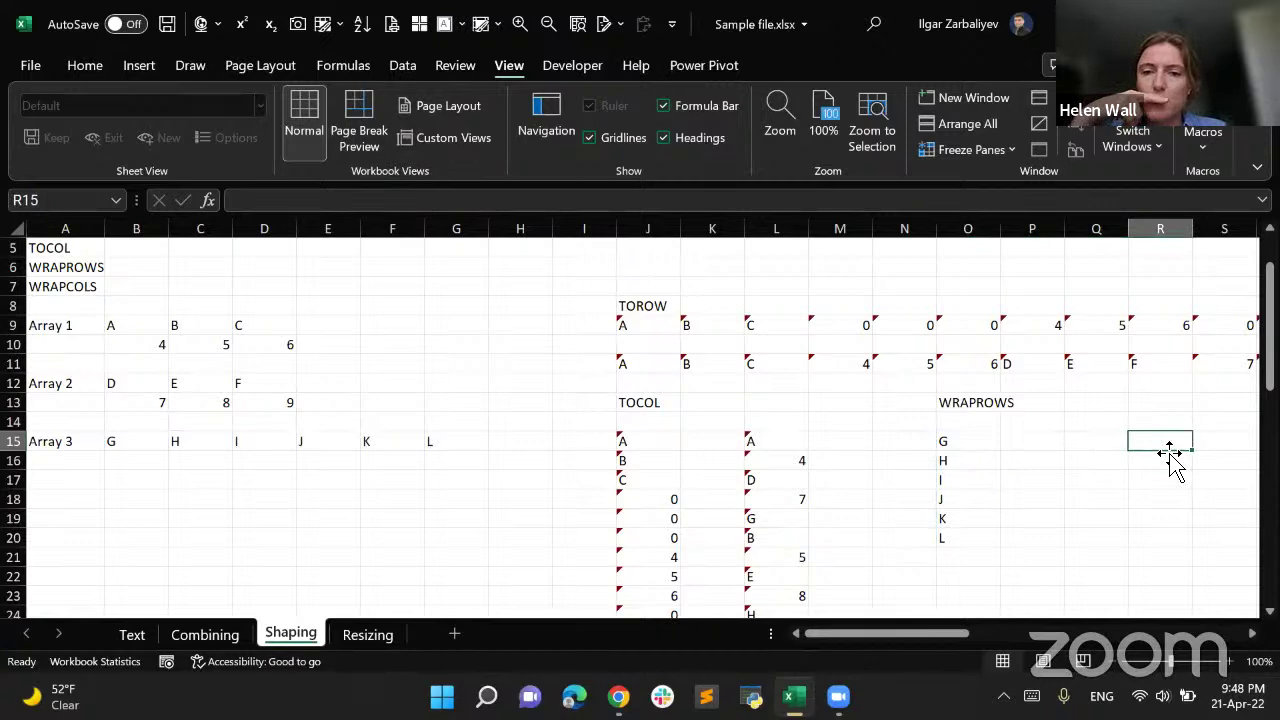
key(Left)
key(Left)
key(Left)
key(Right)
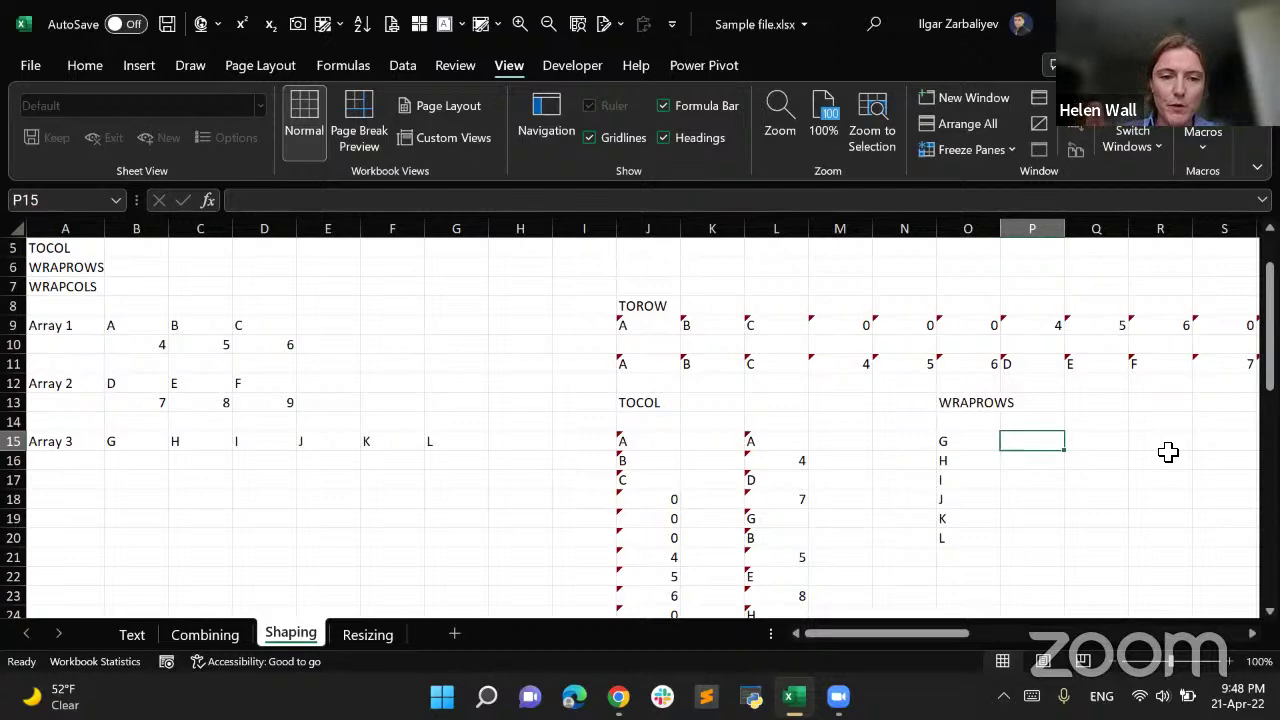
text(=)
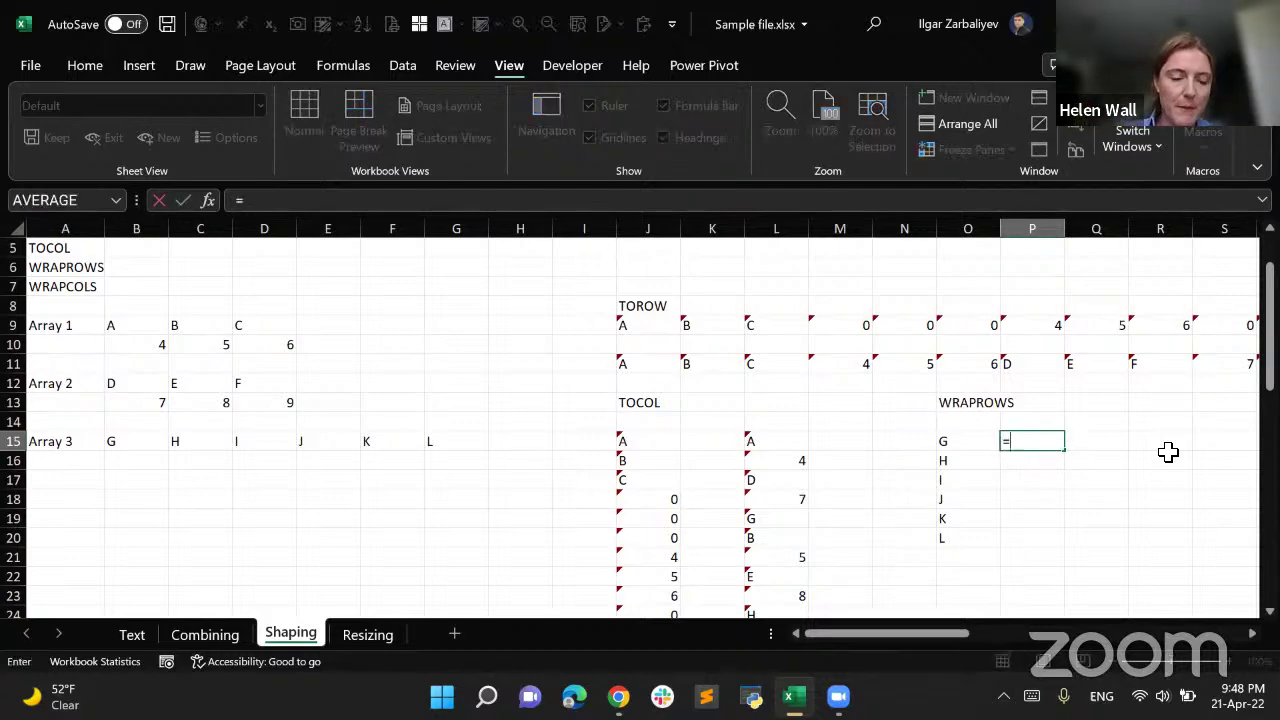
text(wraprows()
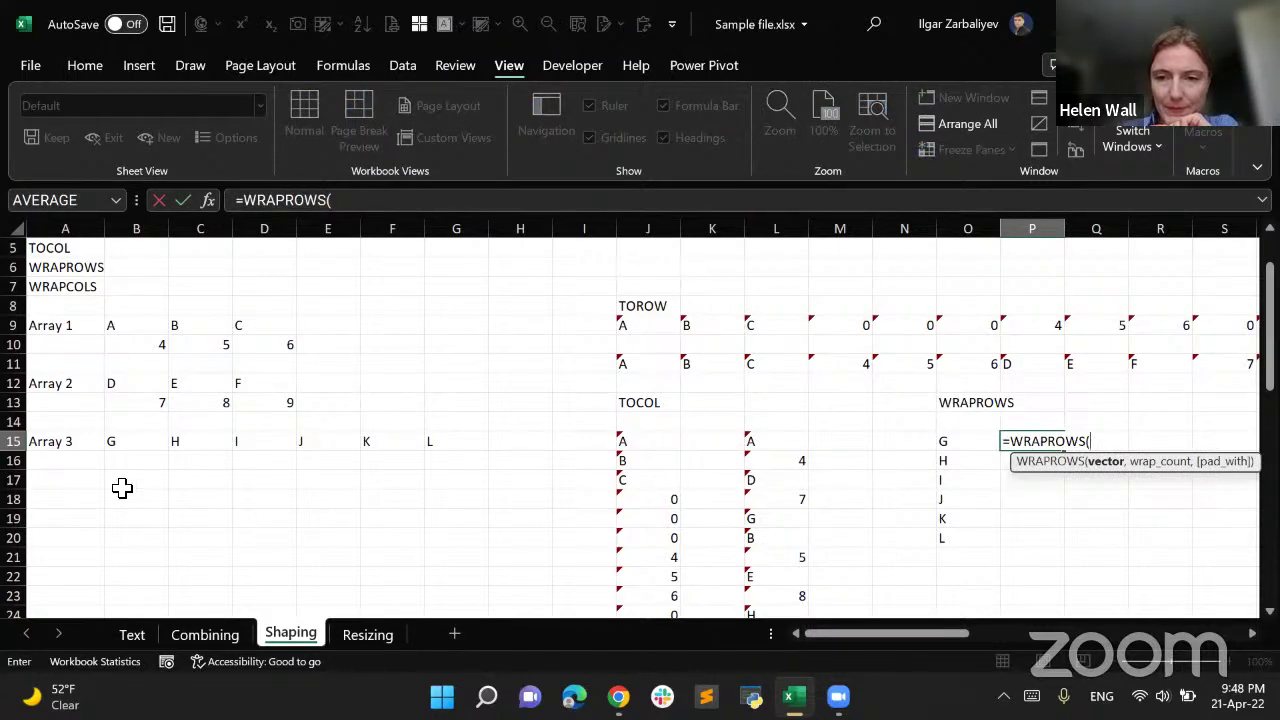
drag(129, 443, 454, 446)
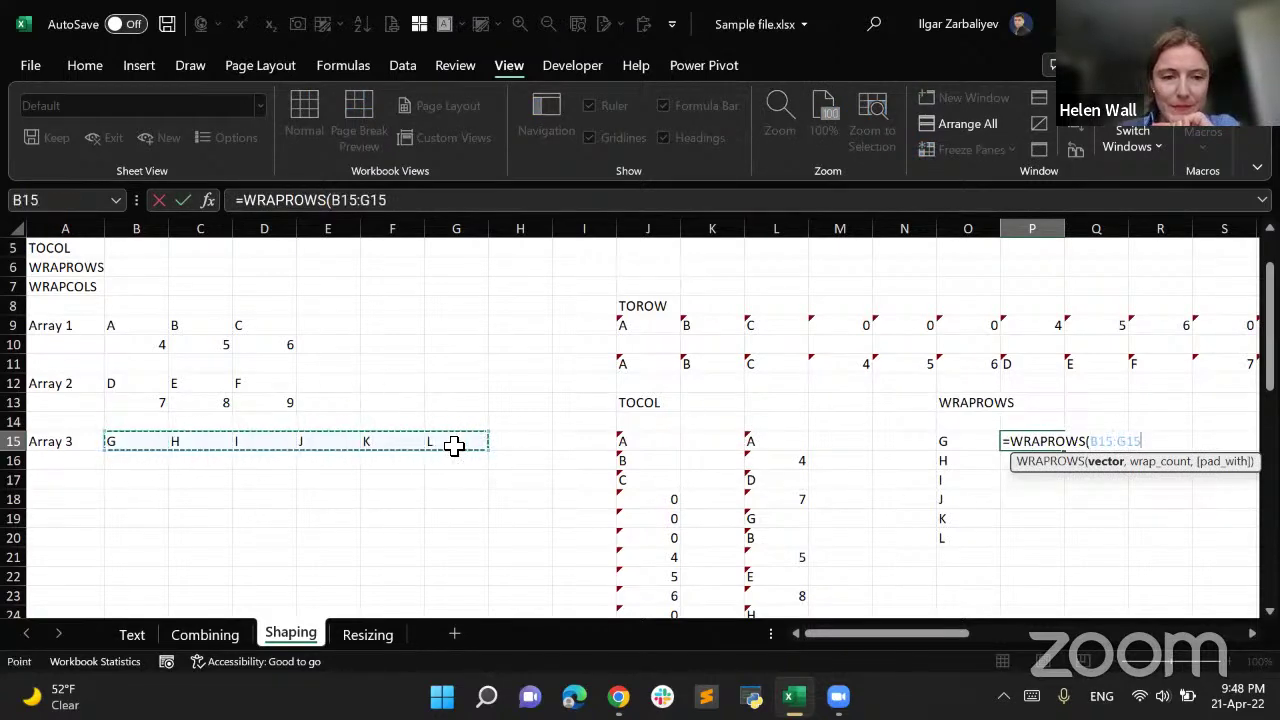
text(,2)
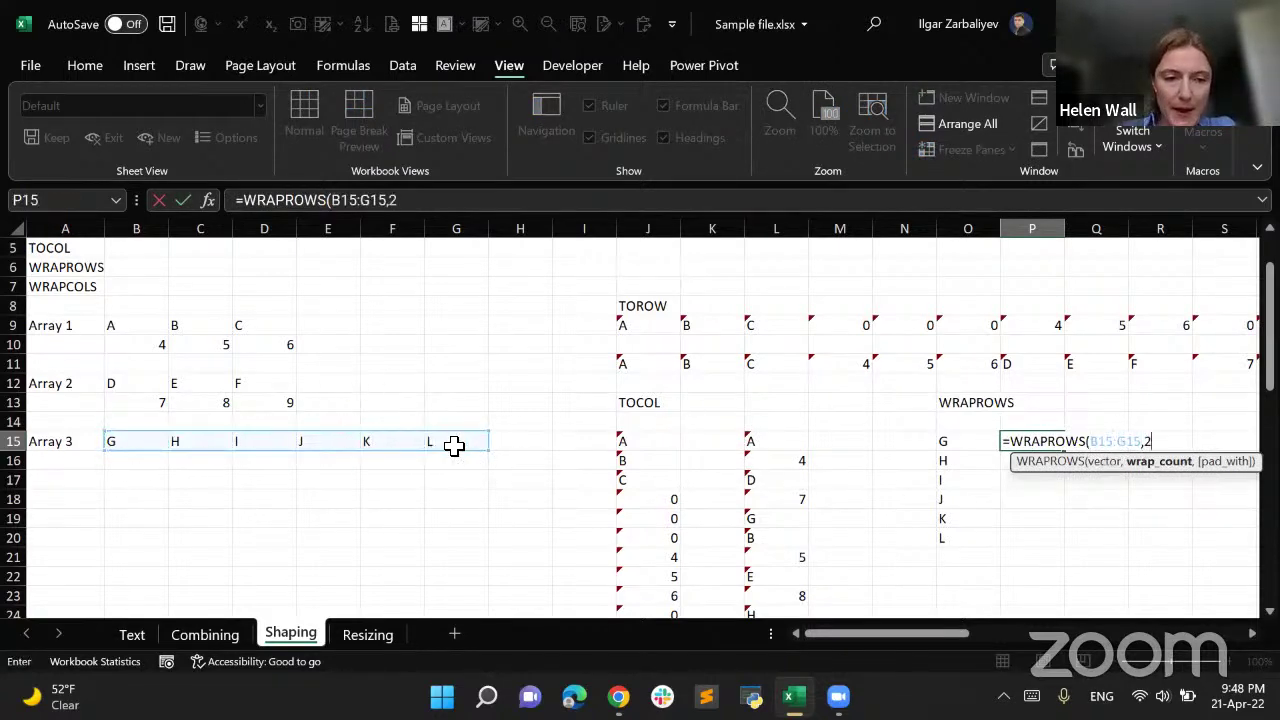
text())
key(Return)
key(Up)
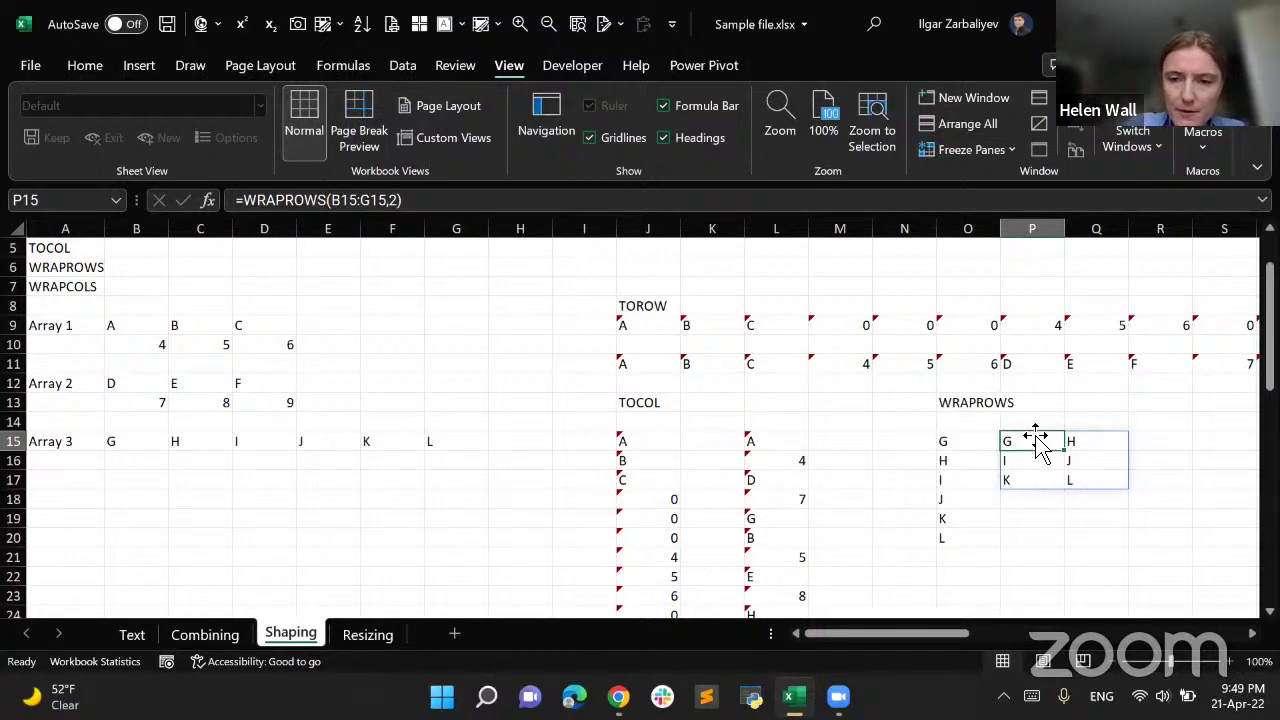
Move the two-value WRAPROWS formula from P15 to O22, below the single-column result
drag(1036, 443, 996, 580)
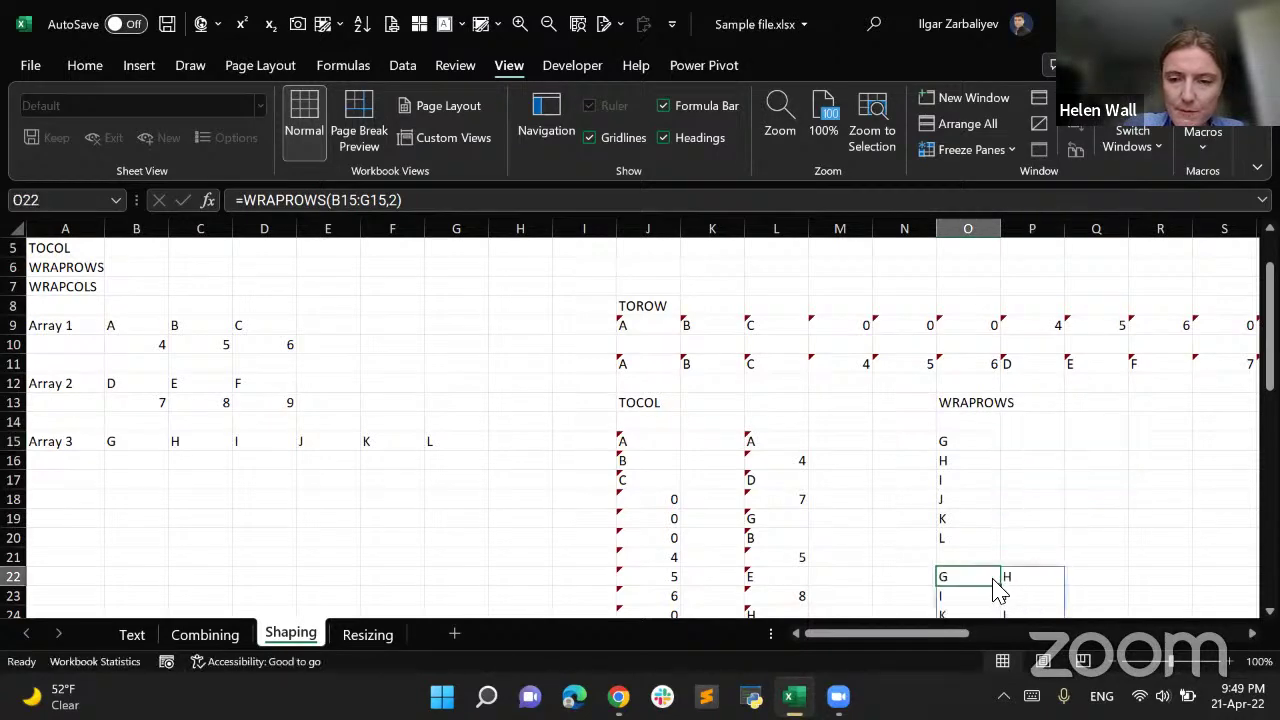
click(1048, 462)
scroll(1155, 450, down, 2)
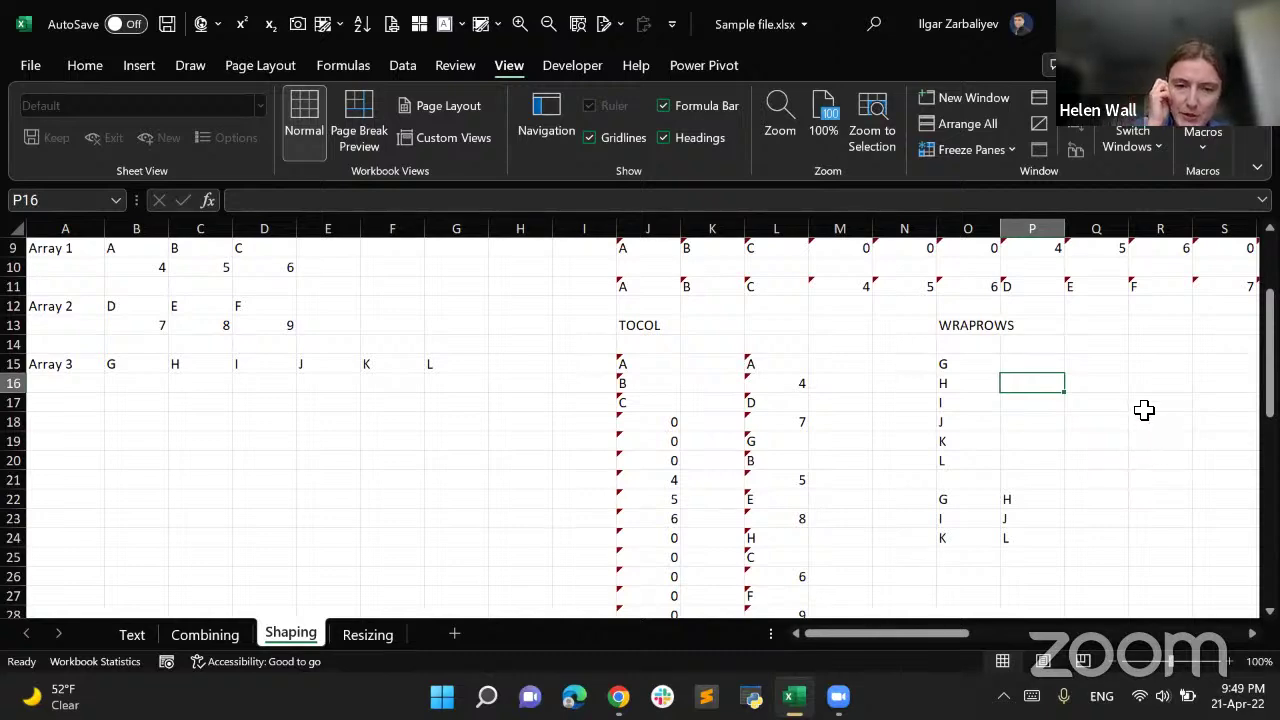
Wrap Array 3 into rows of three values in P15 with =WRAPROWS(B15:G15,3)
click(1054, 364)
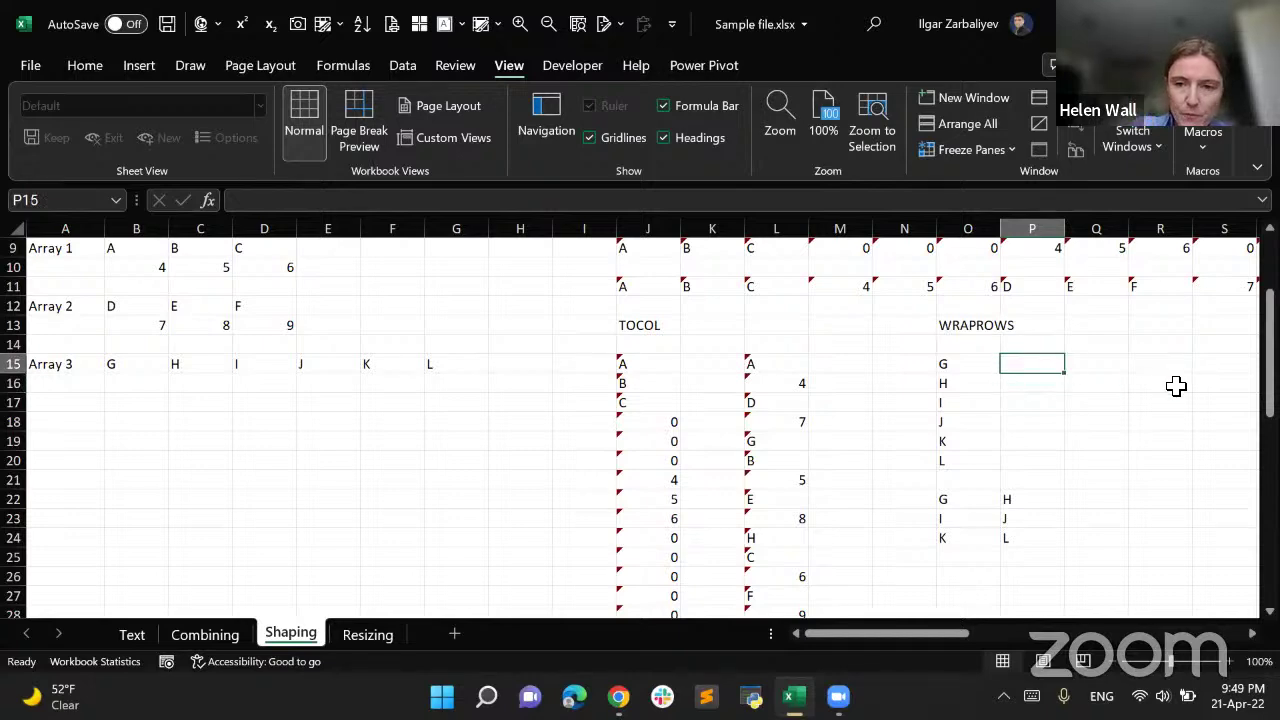
text(=wra)
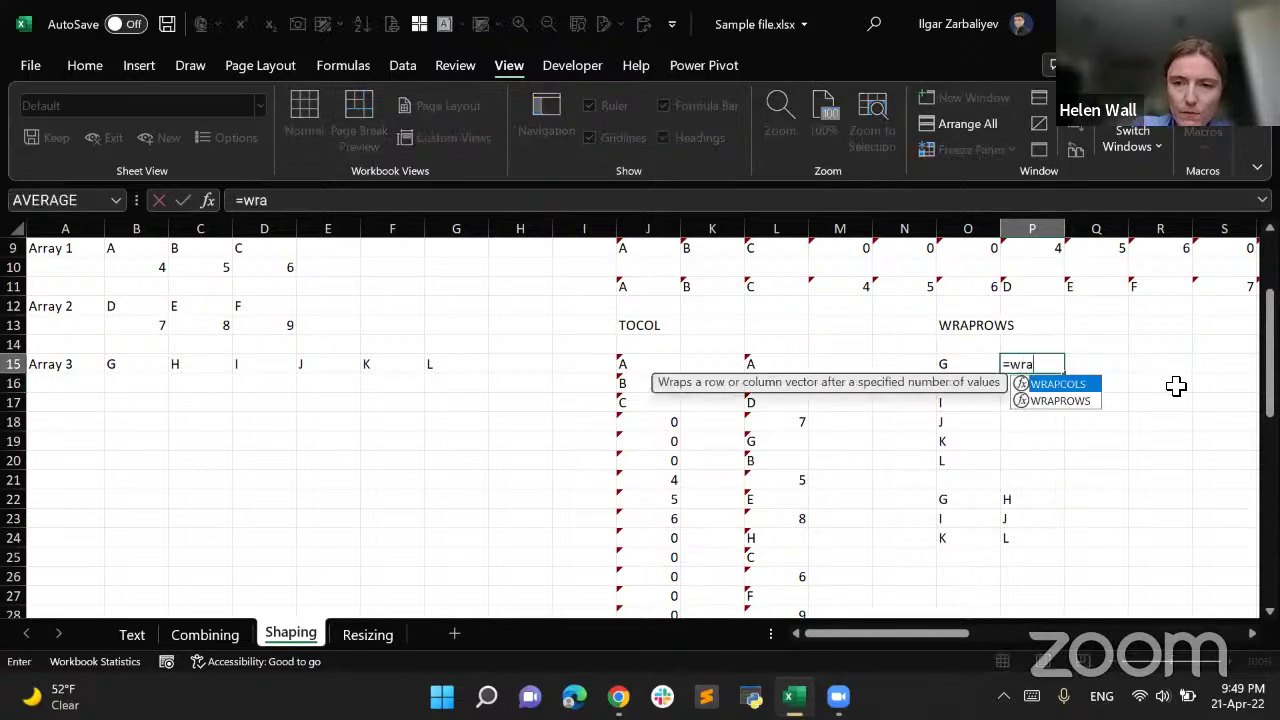
text(pro)
key(Tab)
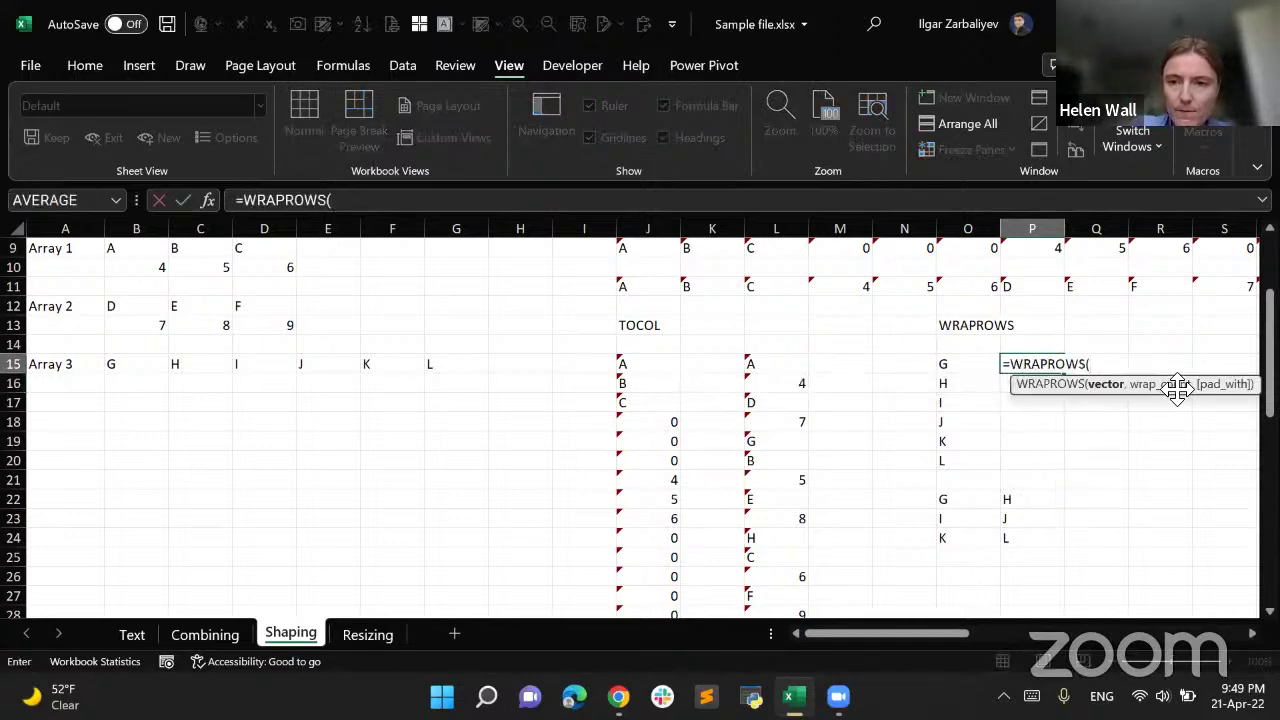
drag(129, 366, 437, 363)
text(,)
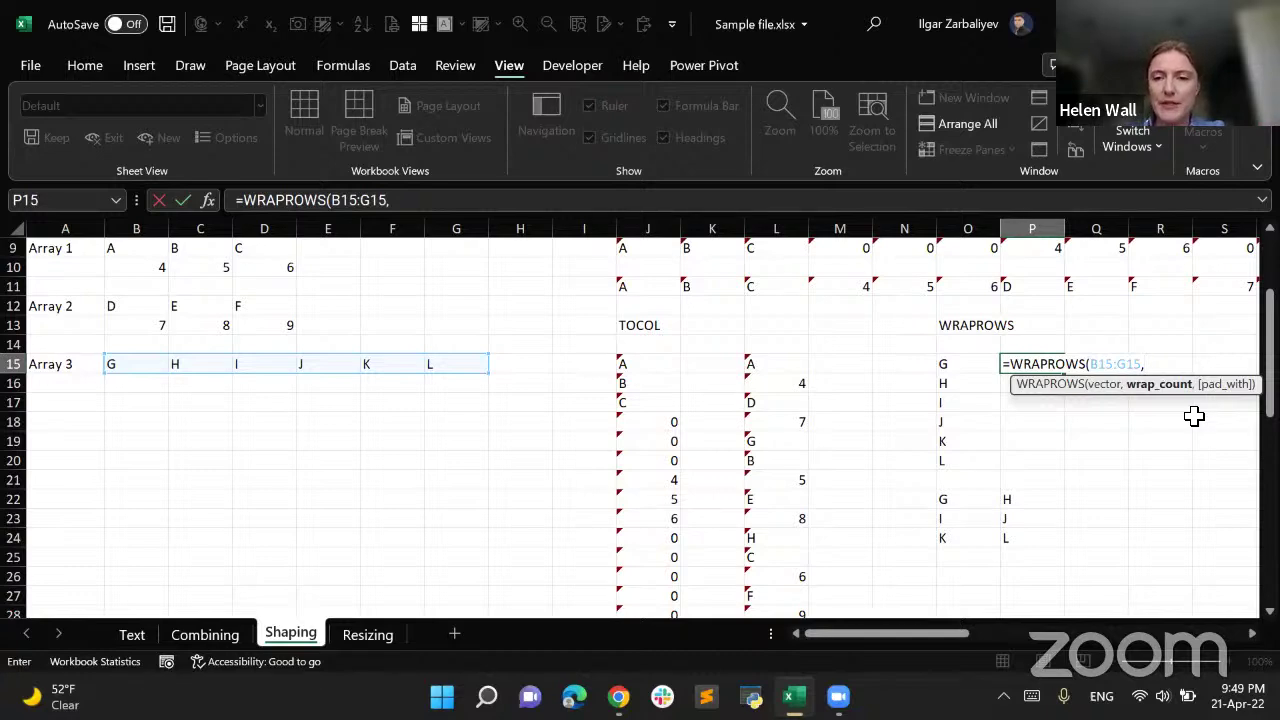
text(3,)
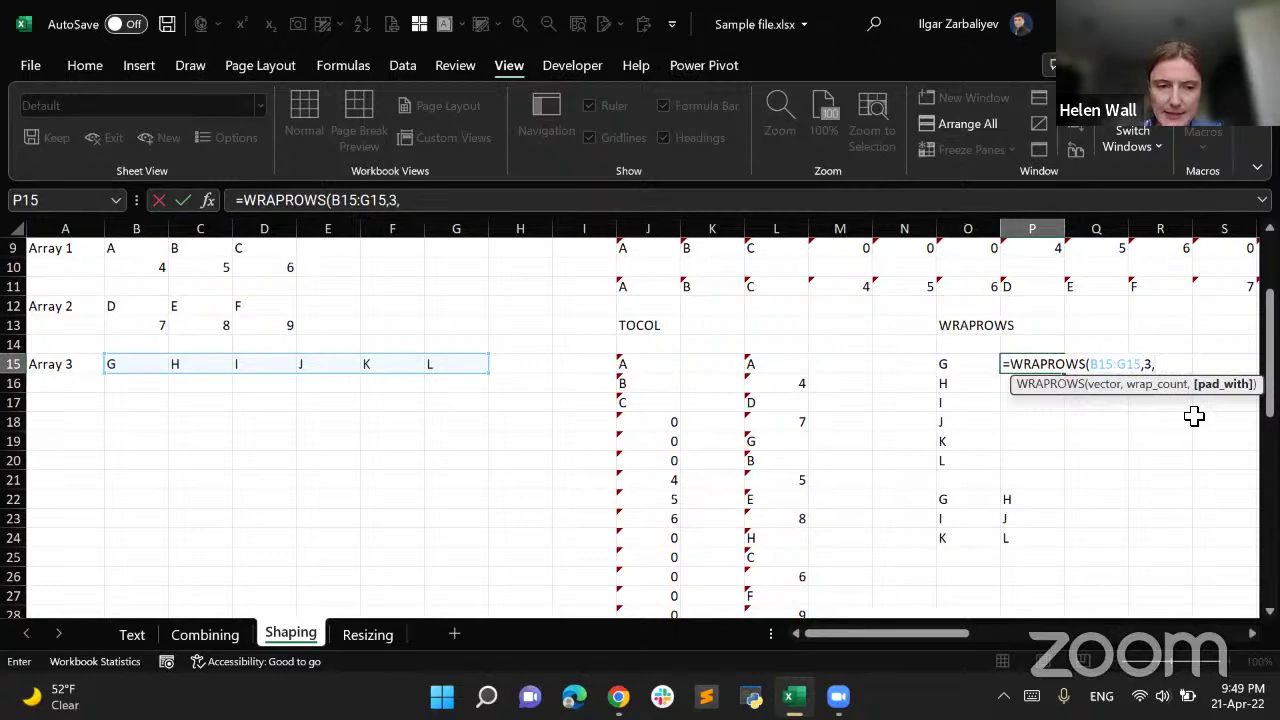
key(BackSpace)
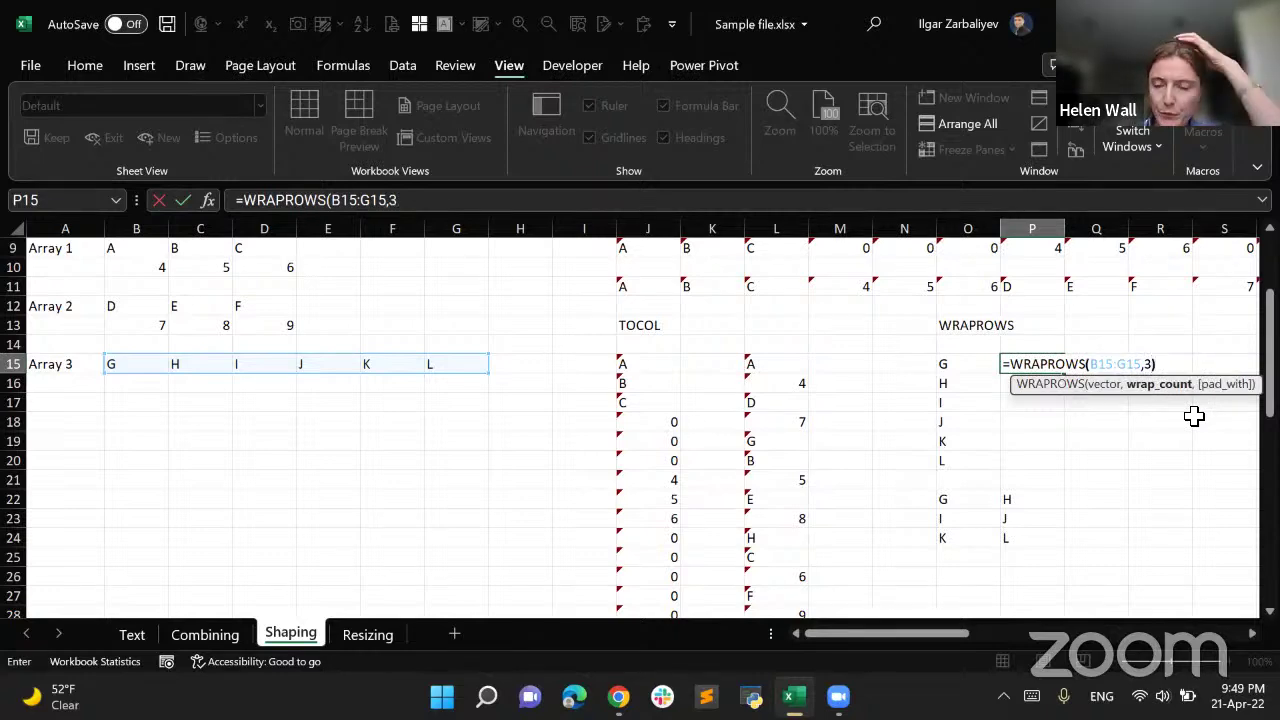
text())
key(Return)
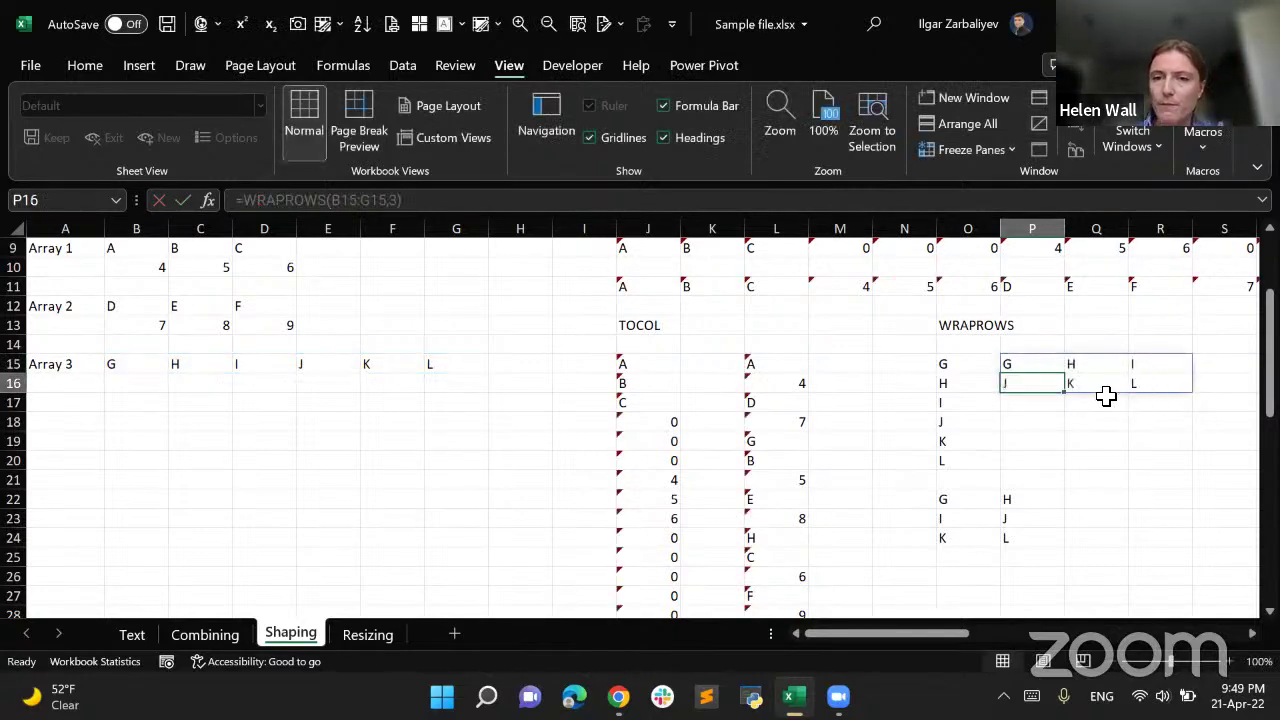
Move the three-value WRAPROWS formula from P15 to O26, below the two-value result
click(1042, 362)
drag(1045, 362, 1057, 588)
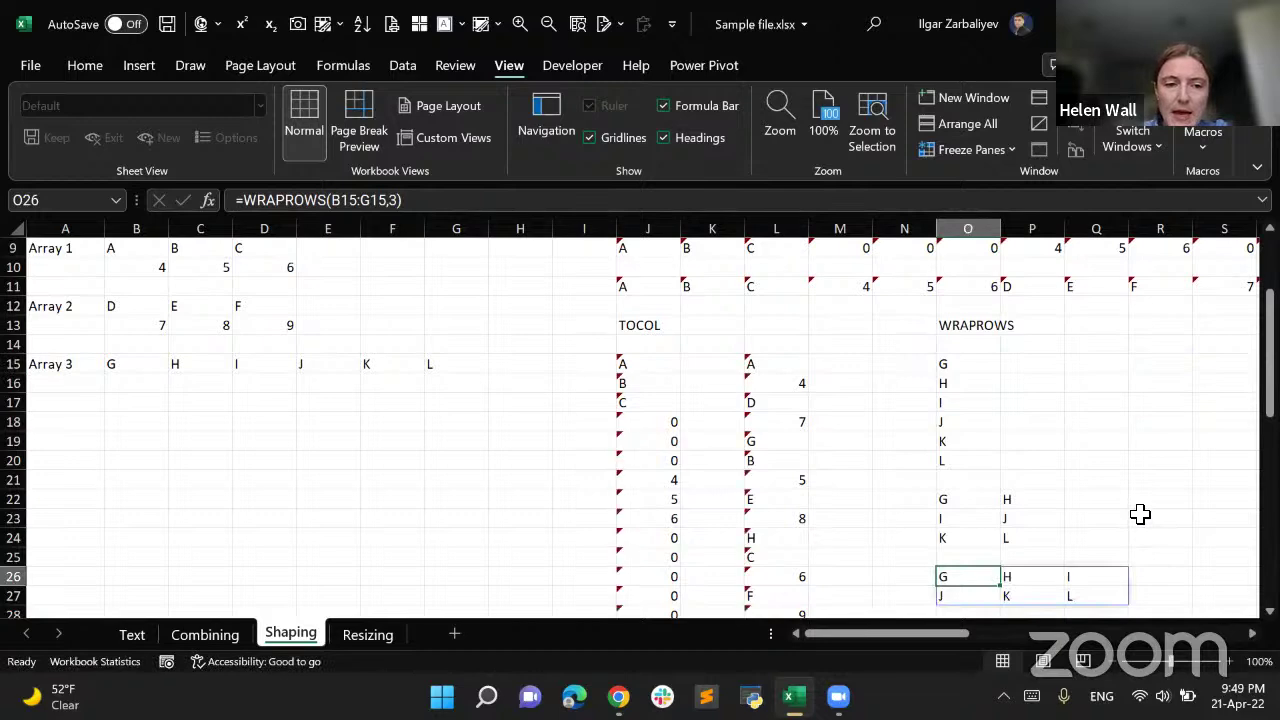
scroll(1137, 514, down, 1)
scroll(1137, 514, up, 1)
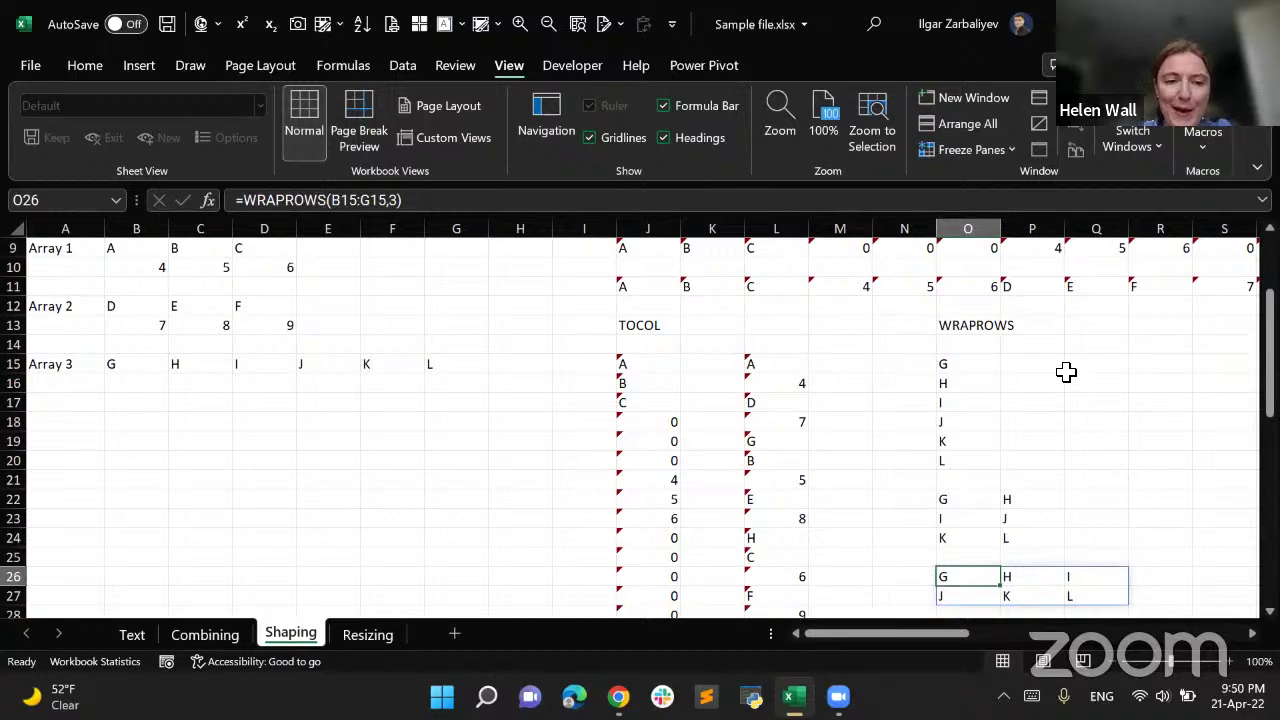
Wrap Array 3 into rows of four values in O29 with =WRAPROWS(B15:G15,4)
scroll(1057, 390, down, 3)
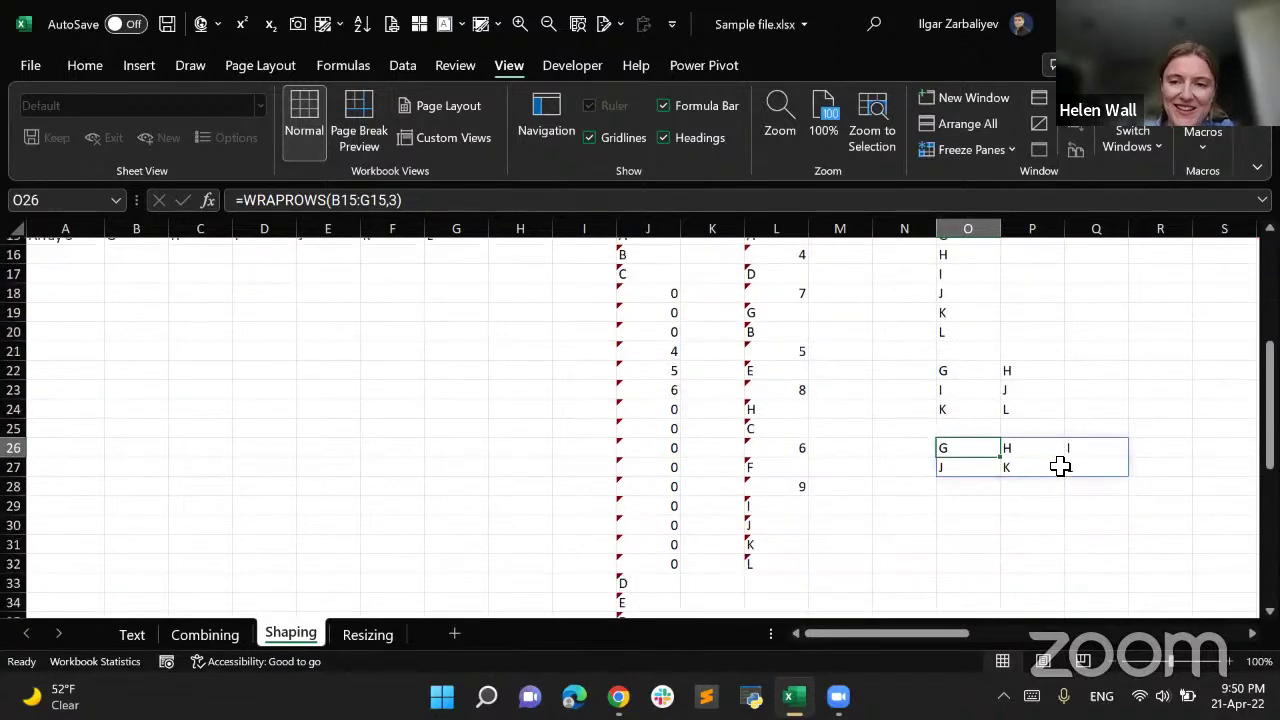
click(960, 481)
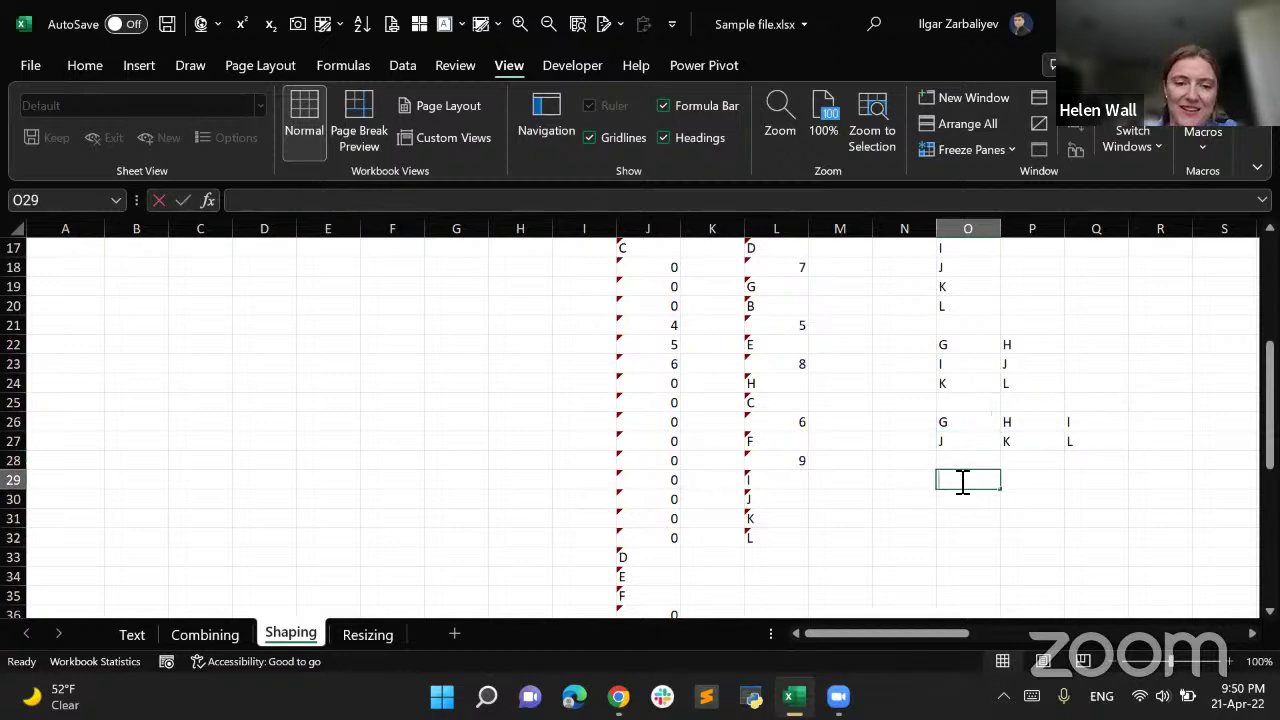
text(=wrapro)
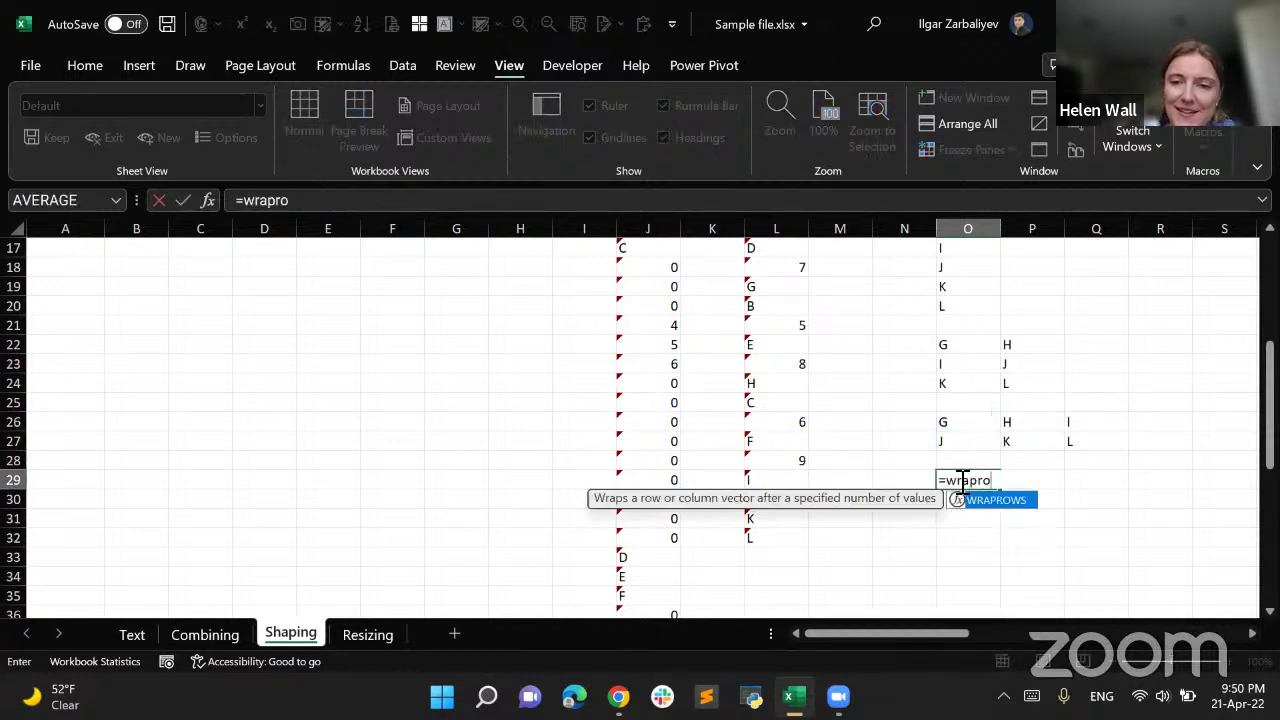
key(Tab)
scroll(180, 429, up, 4)
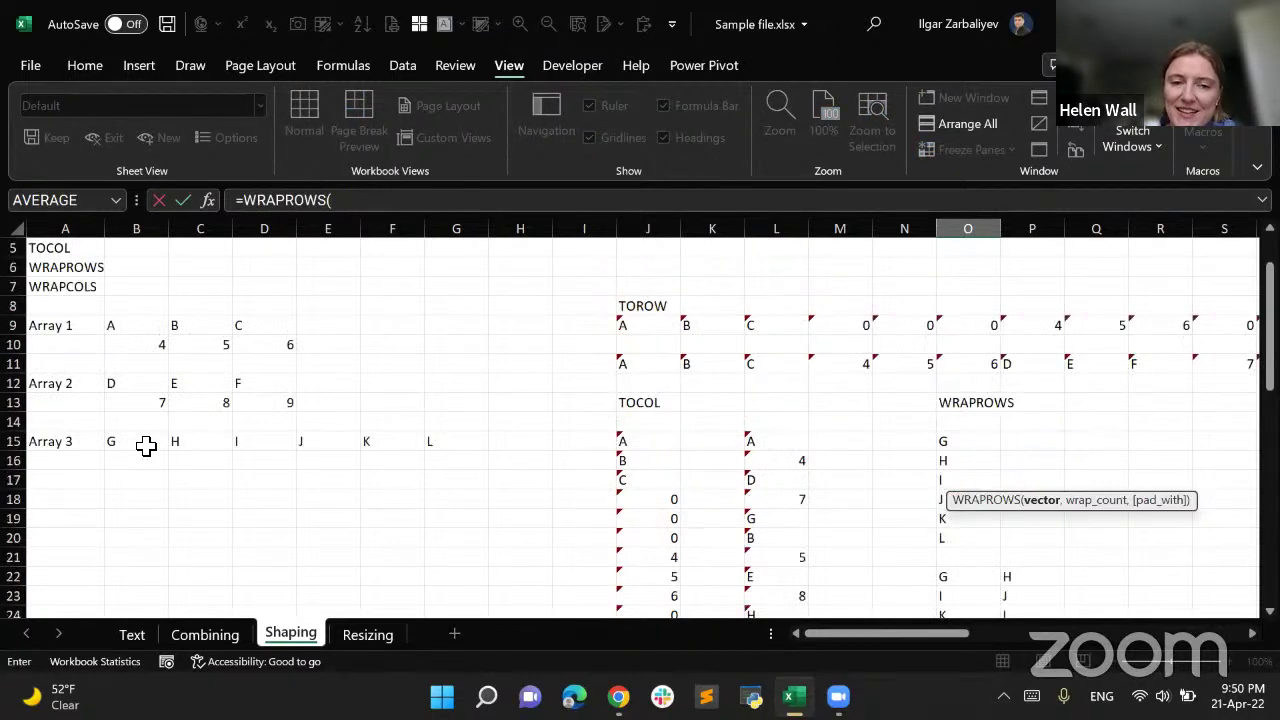
drag(150, 441, 436, 436)
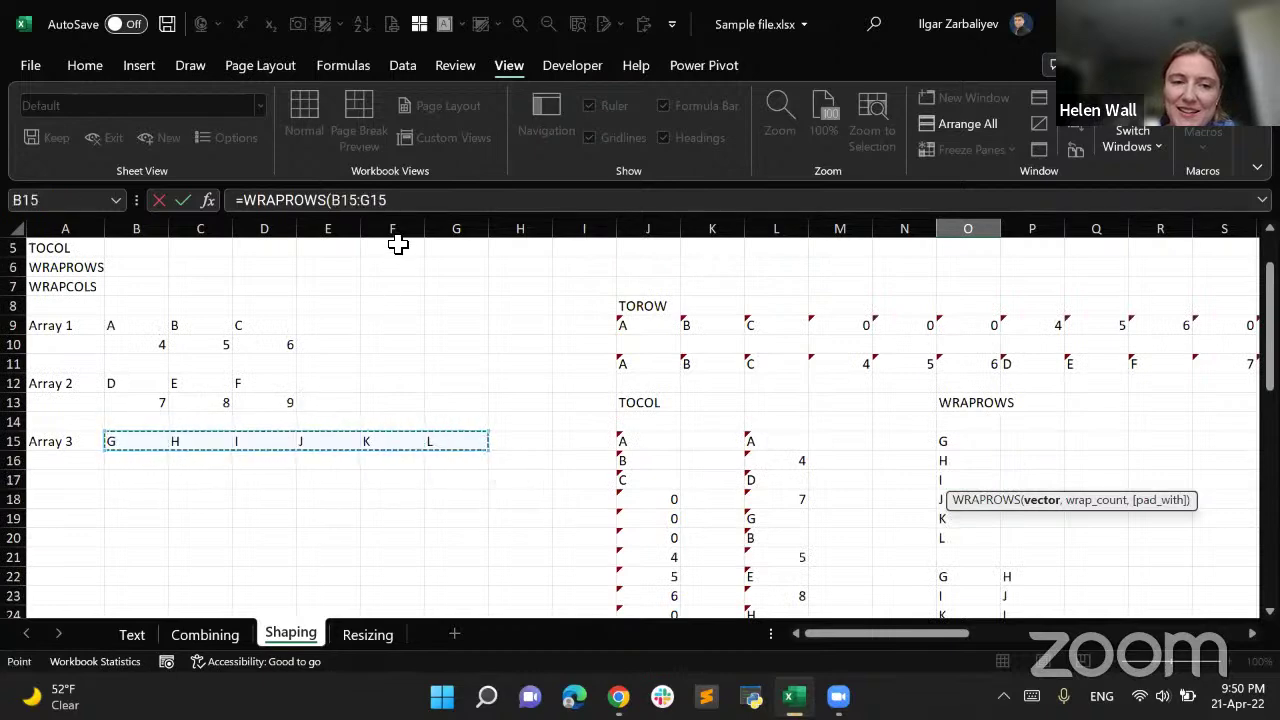
scroll(398, 225, up, 1)
scroll(400, 203, up, 1)
click(400, 200)
text(,)
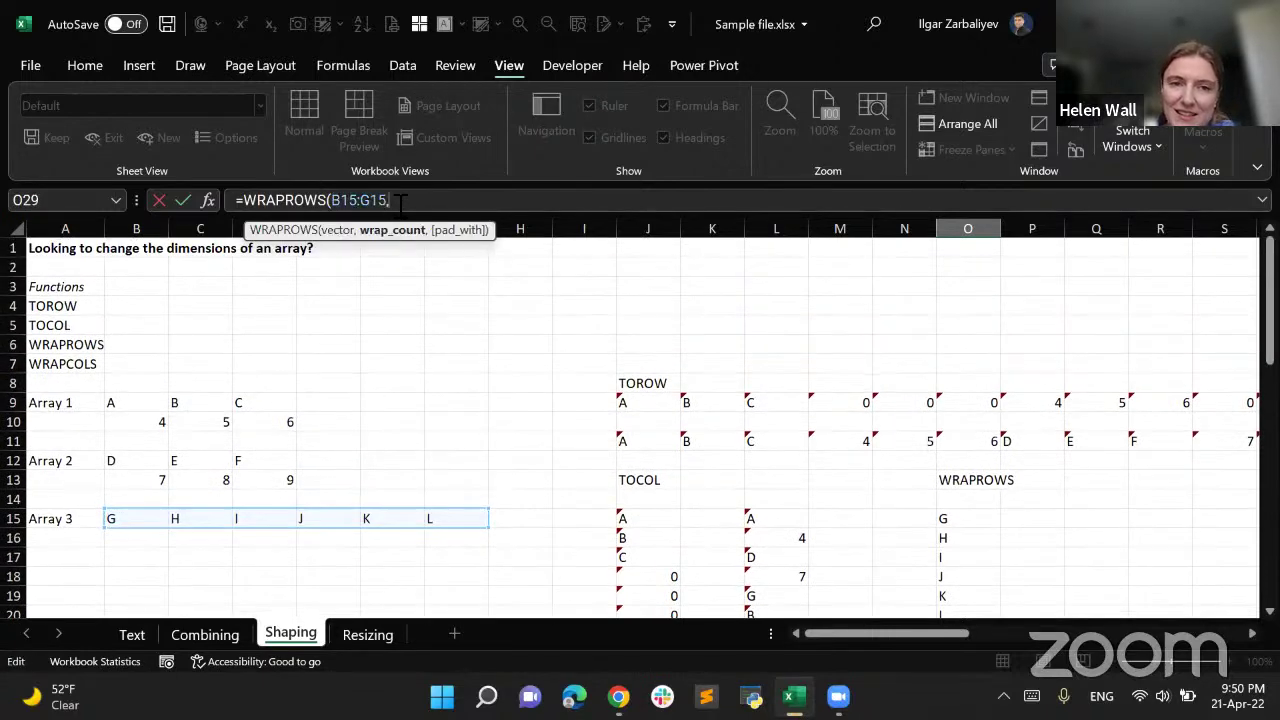
text(4))
key(Return)
scroll(786, 264, down, 6)
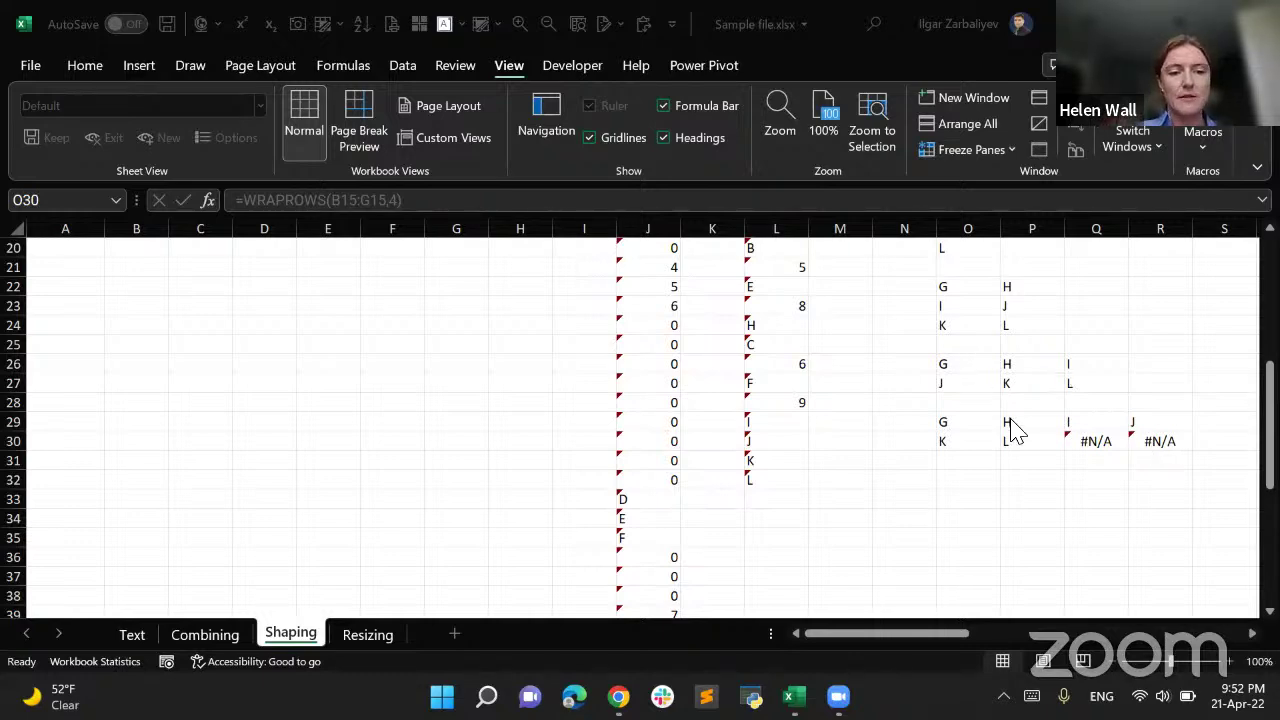
click(295, 640)
key(ctrl+Page_Down)
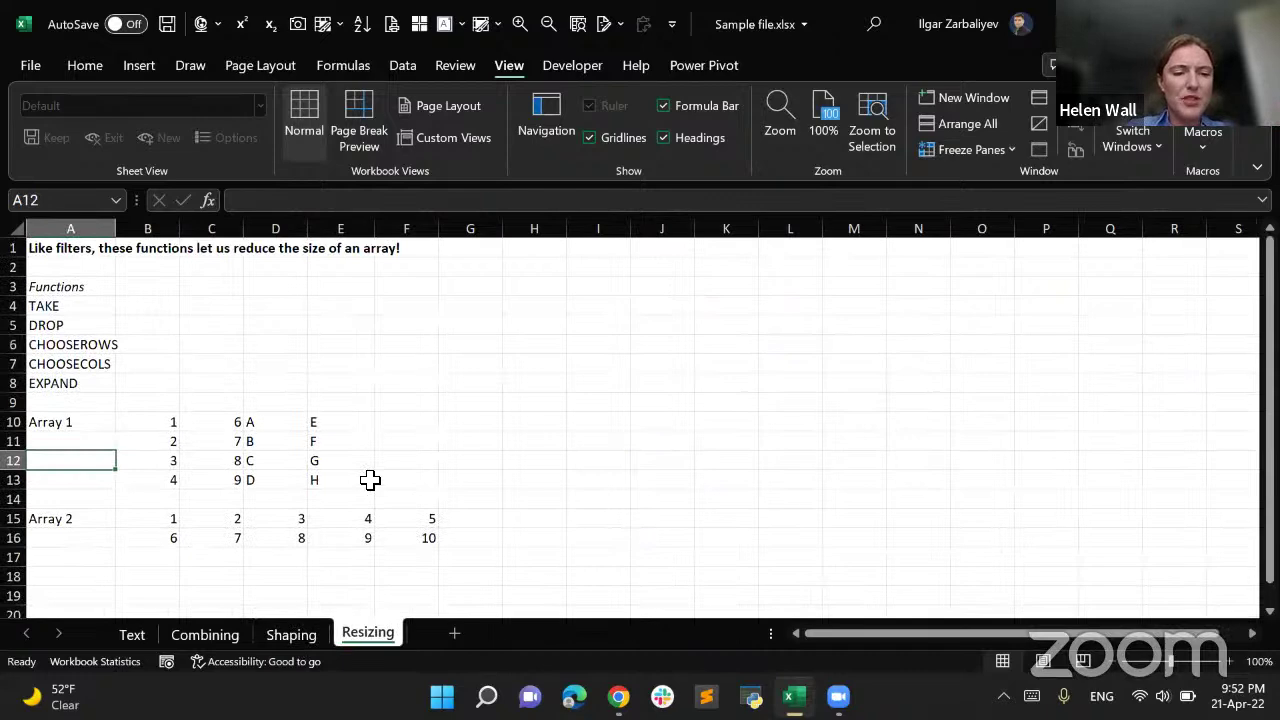
click(305, 640)
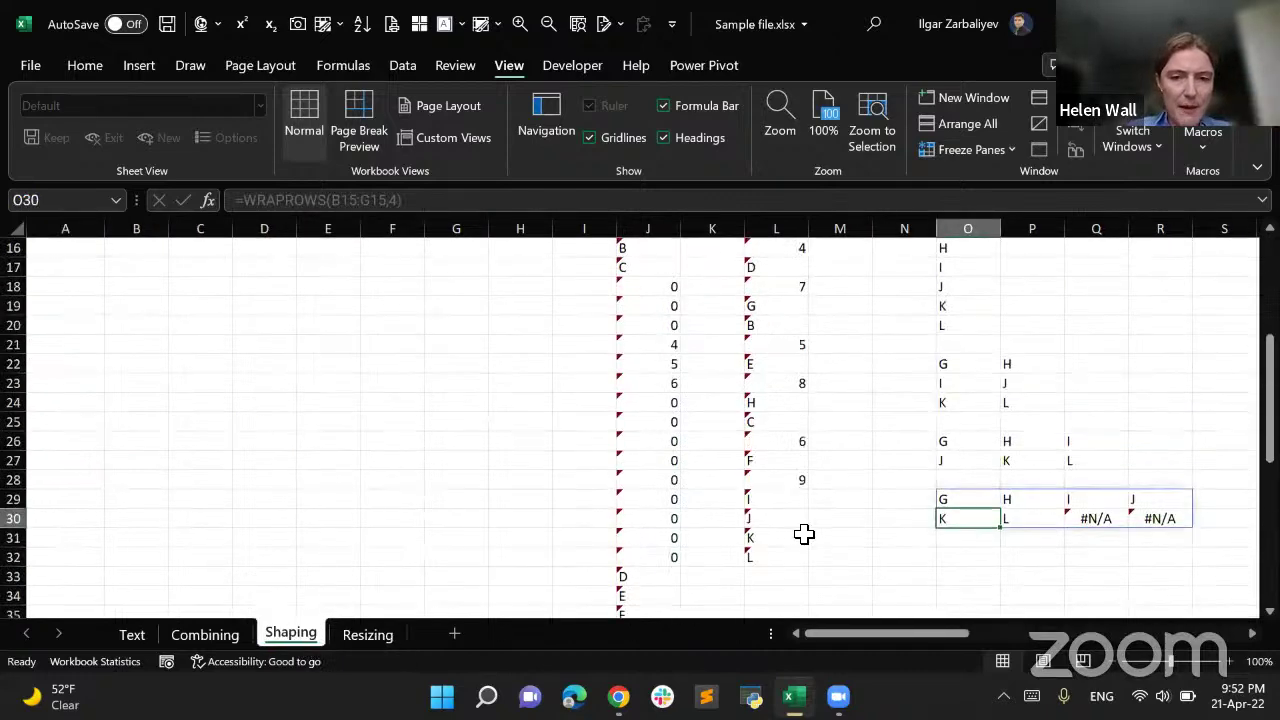
scroll(805, 532, up, 4)
scroll(814, 537, down, 5)
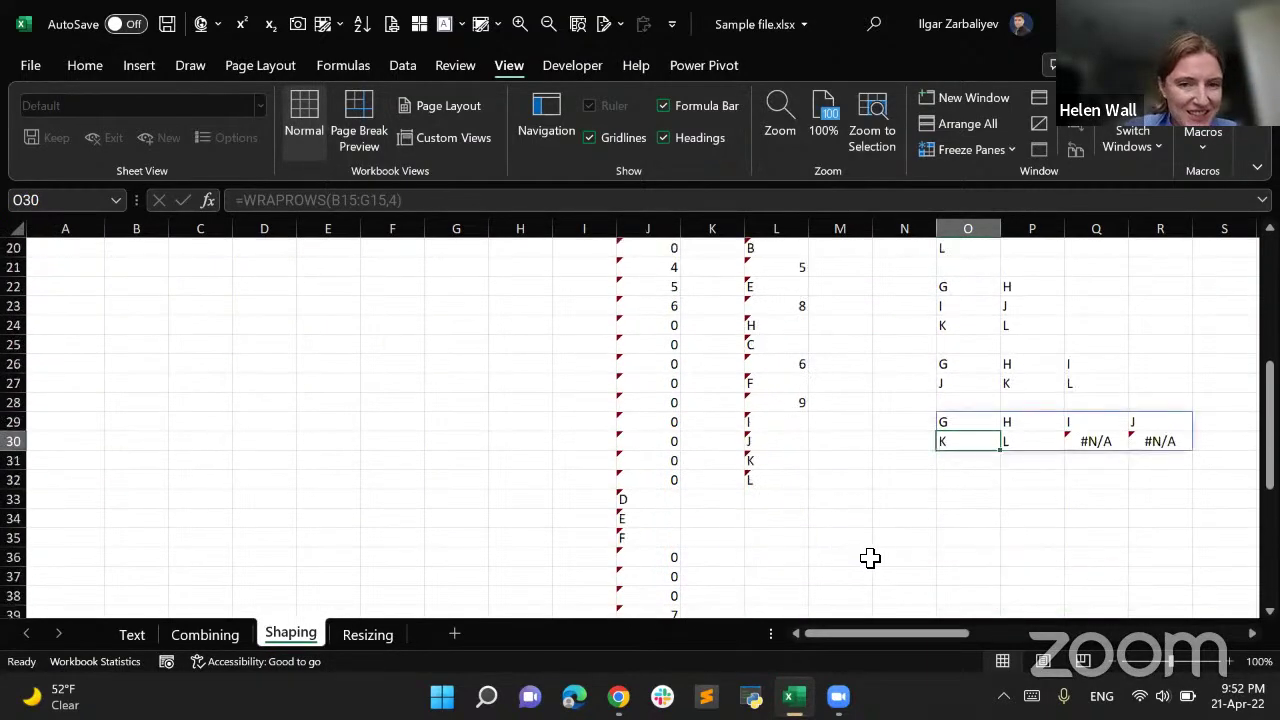
Label cell T13 as WRAPCOLS, in the empty area beside the WRAPROWS results
scroll(870, 557, up, 3)
scroll(880, 560, right, 7)
scroll(880, 560, left, 3)
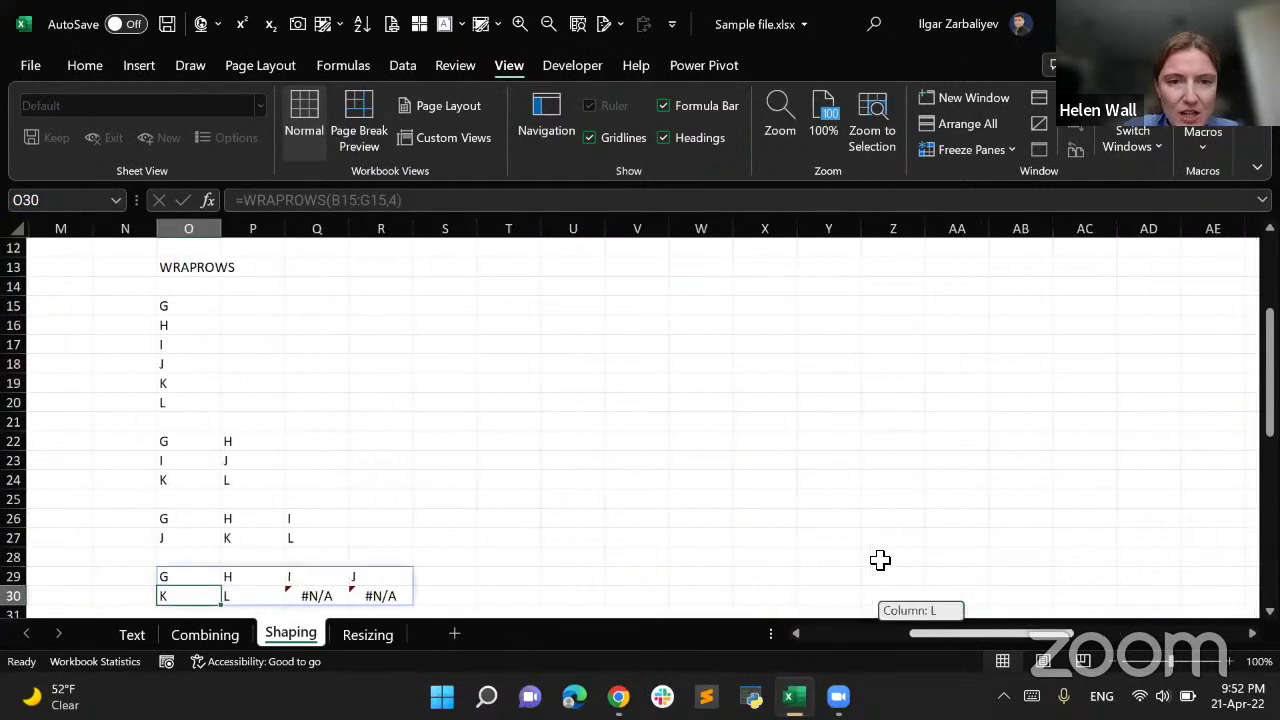
scroll(880, 560, left, 3)
click(736, 267)
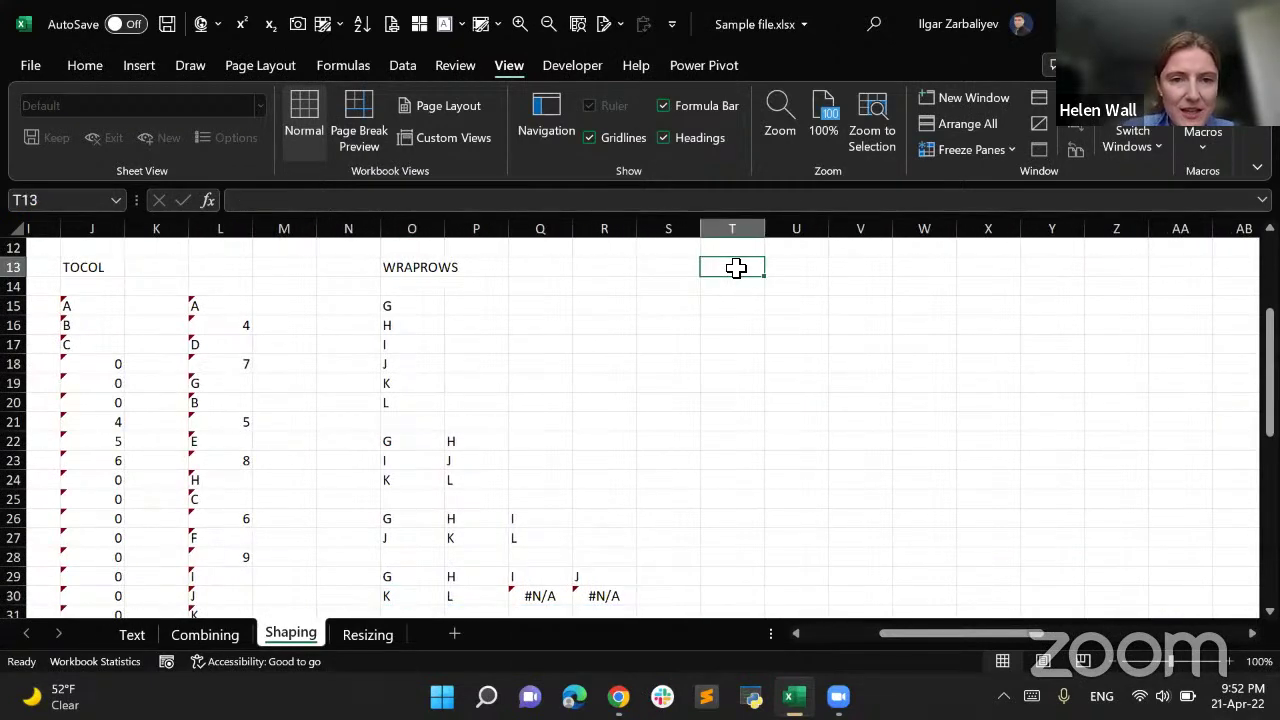
text(WRAPCO)
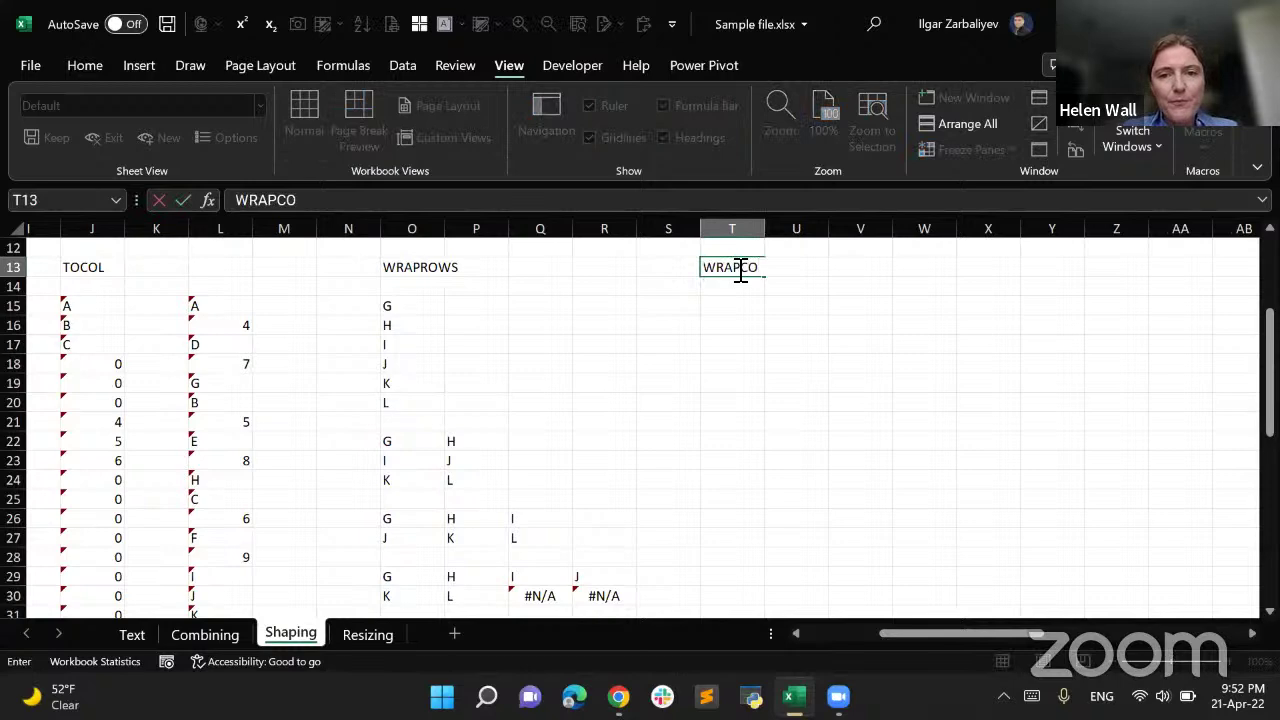
text(LS)
key(Return)
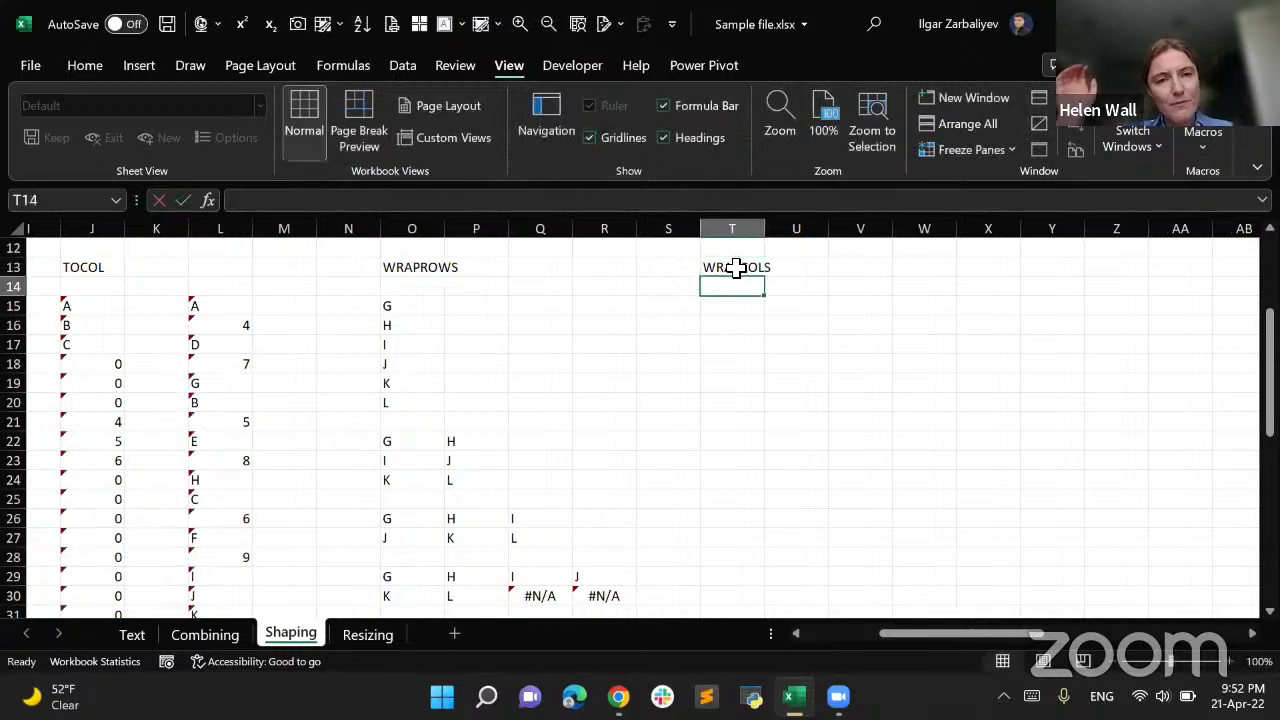
text(Wrap)
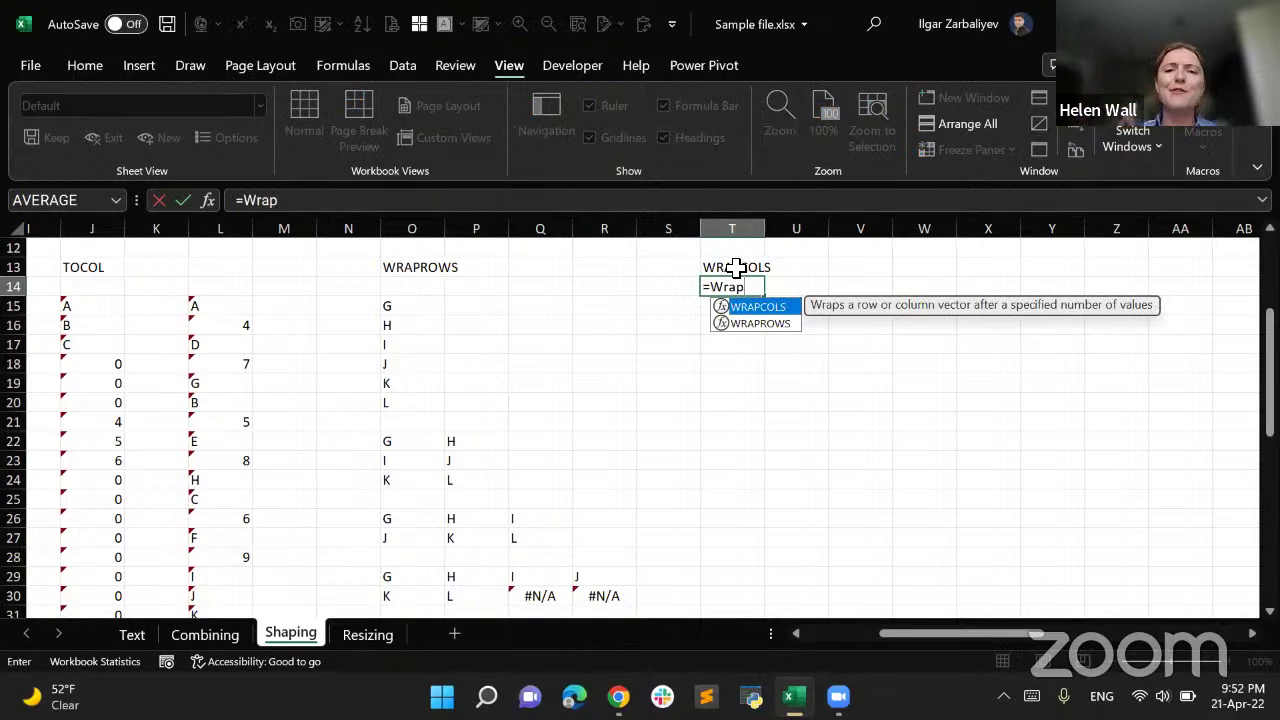
key(Tab)
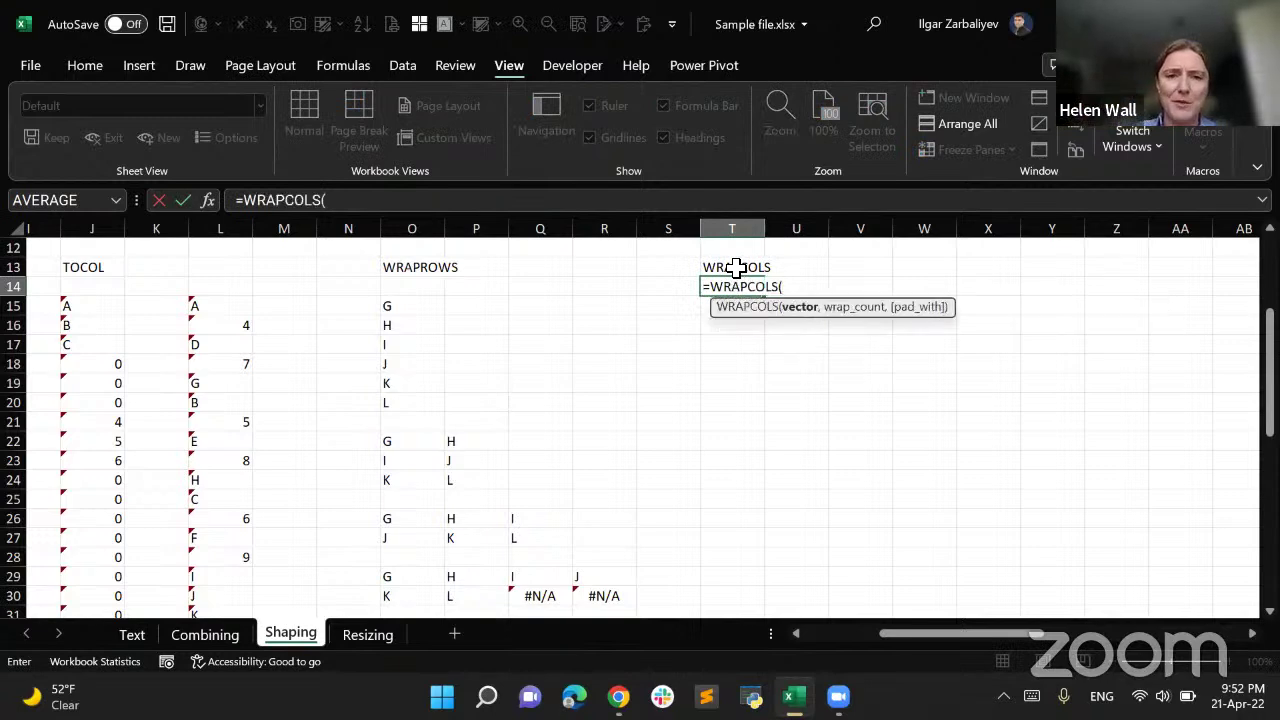
scroll(1042, 556, left, 4)
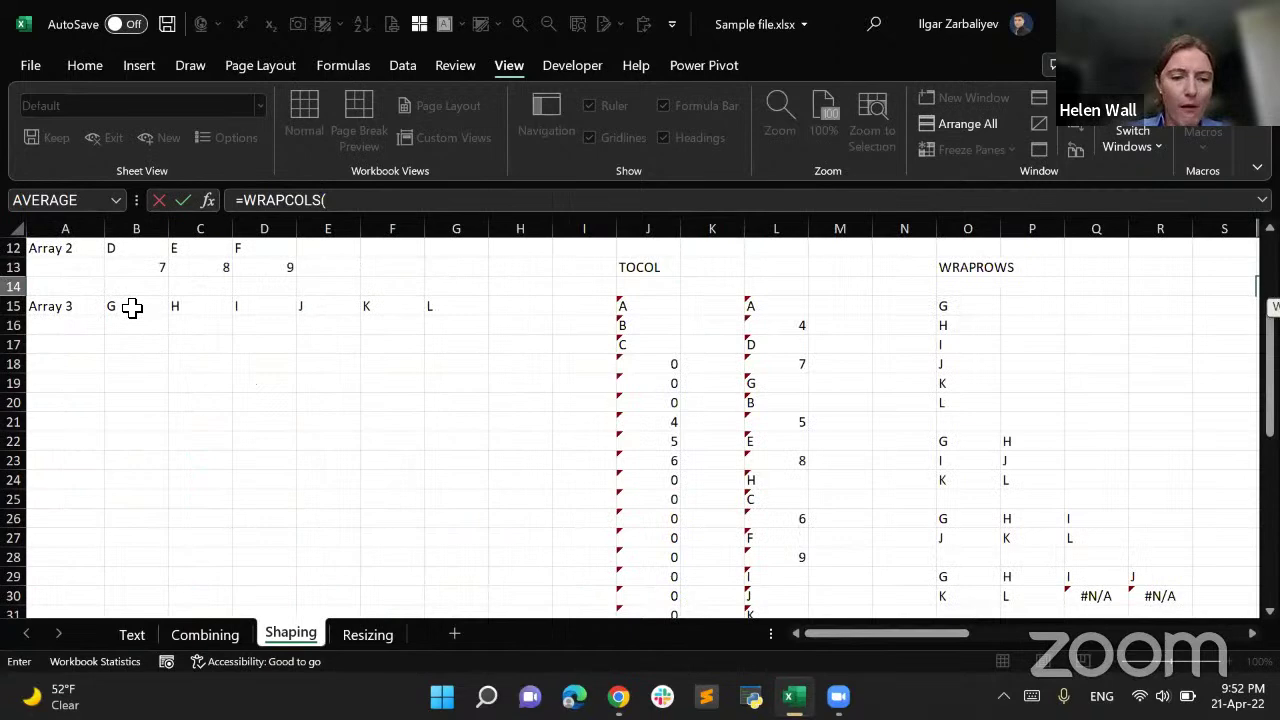
drag(131, 309, 437, 309)
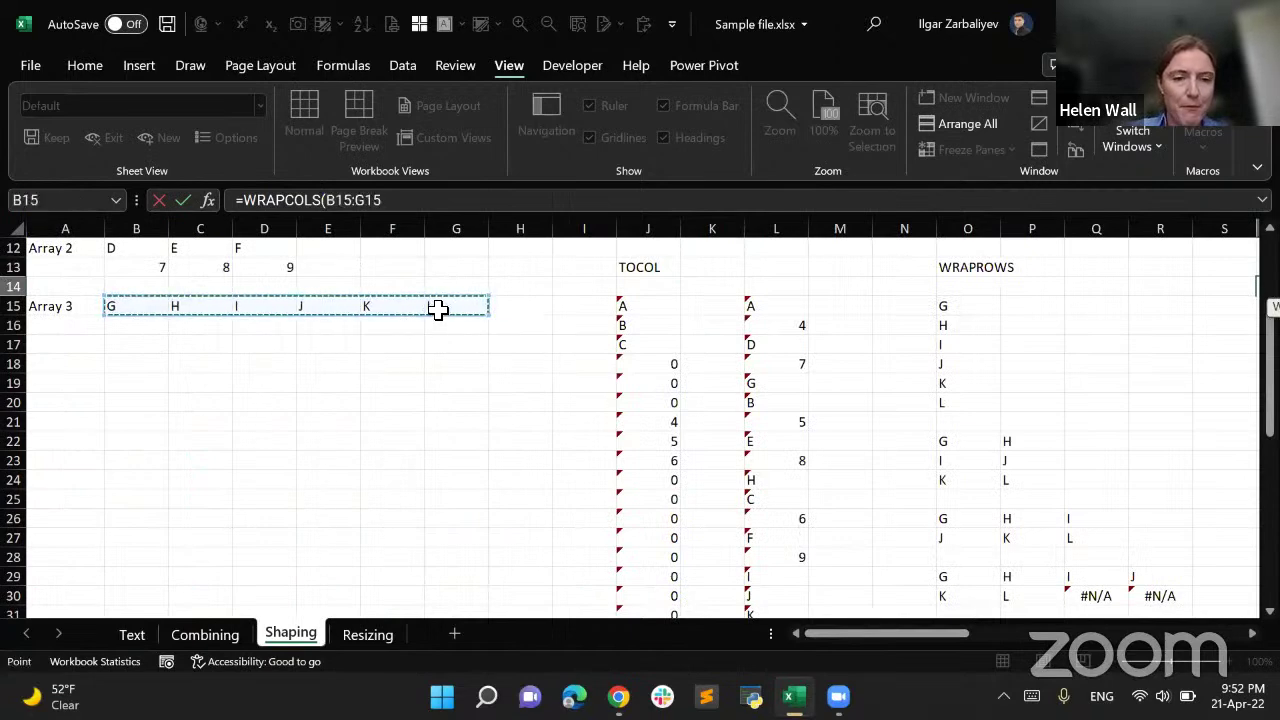
click(430, 207)
text())
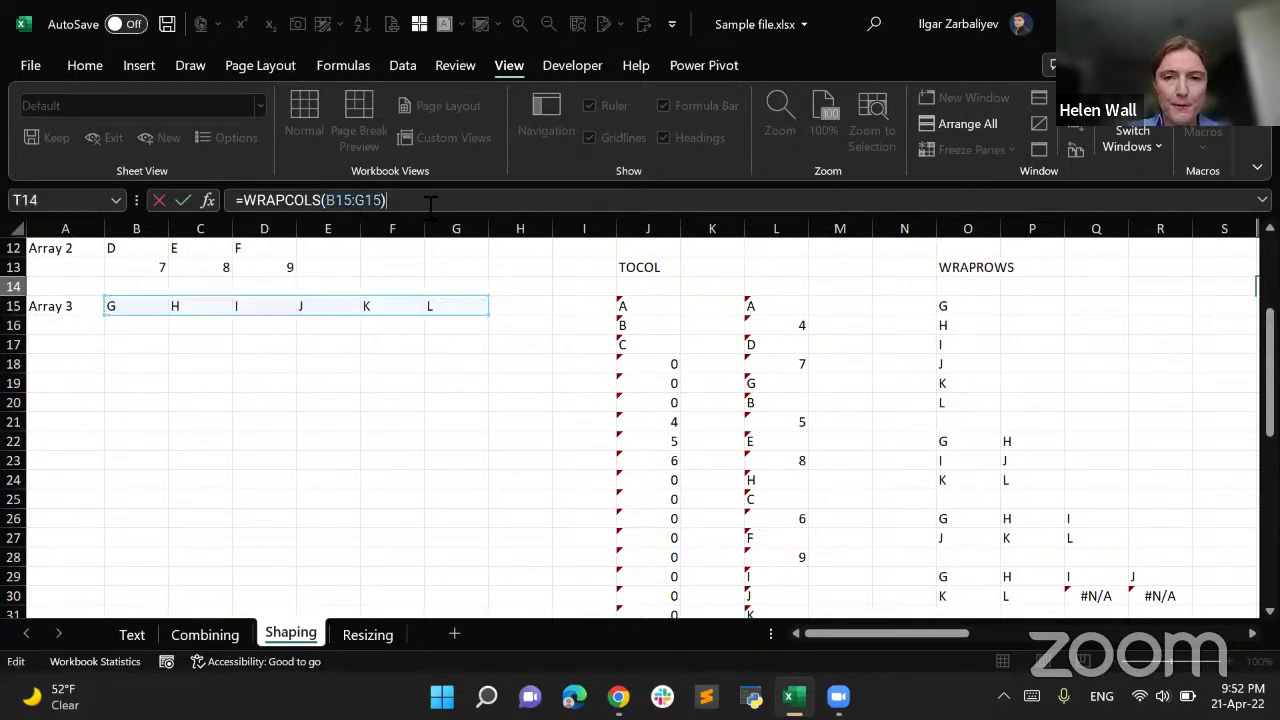
key(Return)
key(Return)
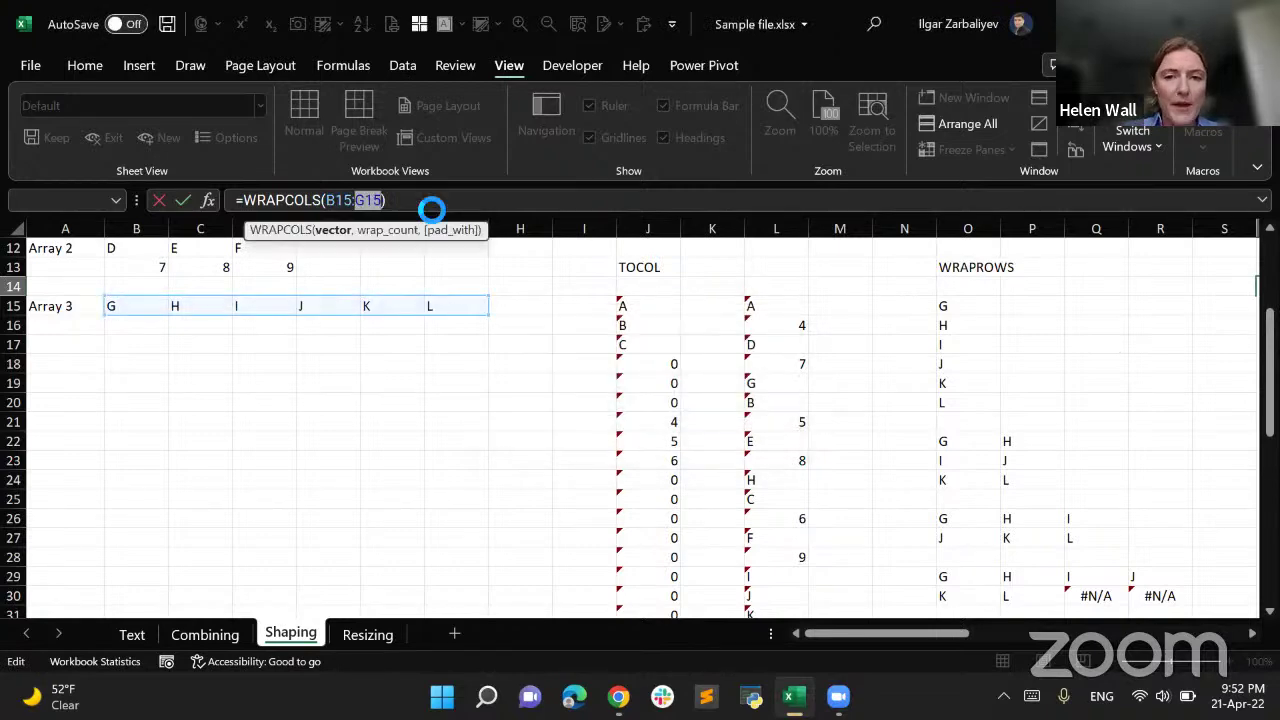
key(Right)
key(BackSpace)
text(2)
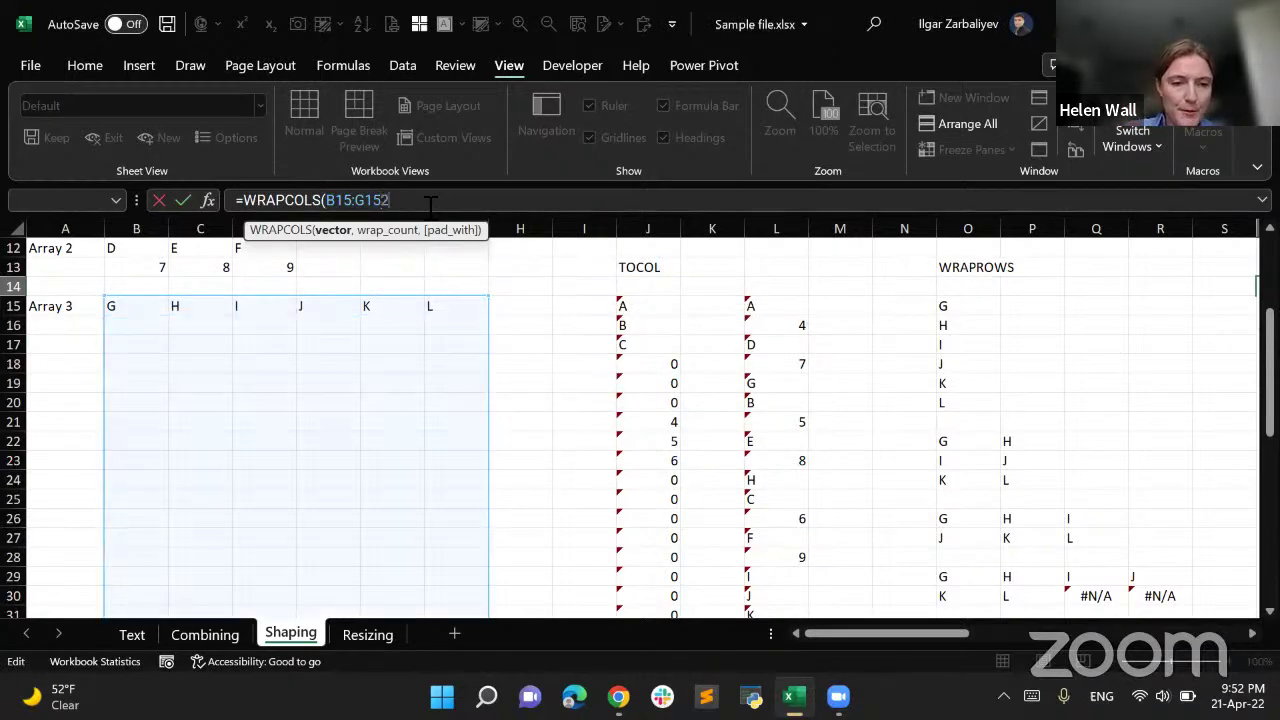
key(BackSpace)
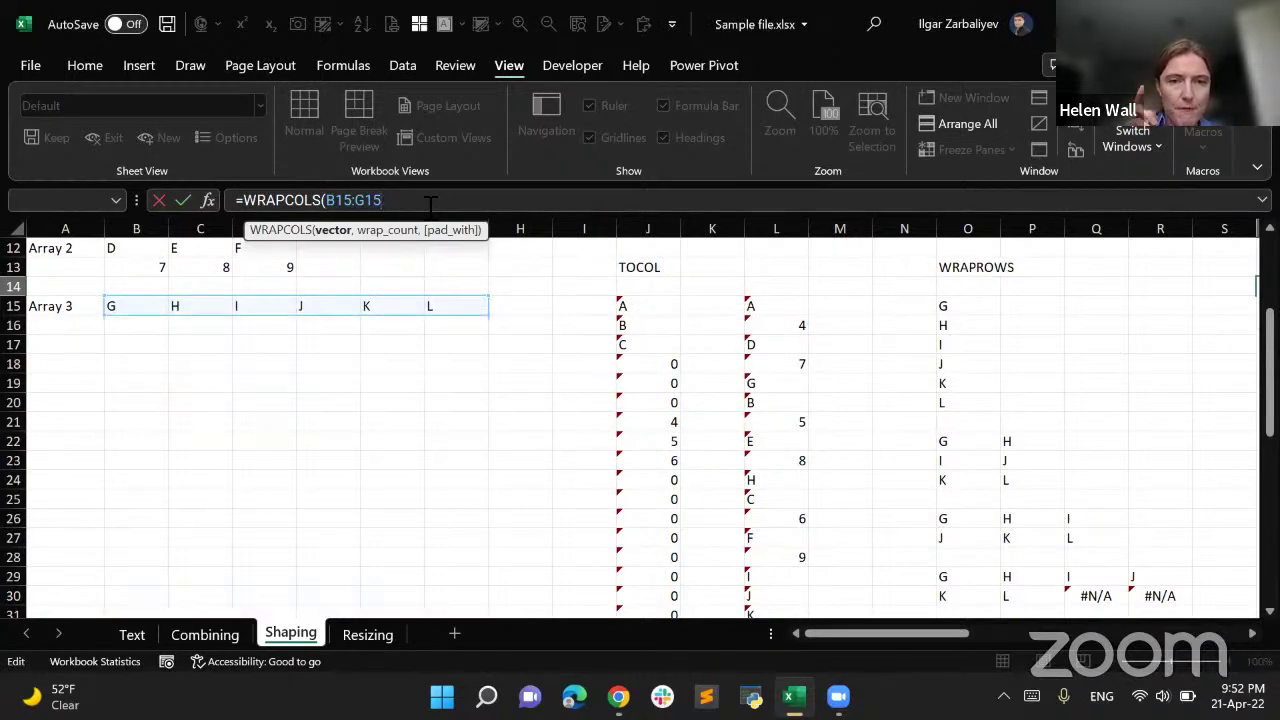
text(,1)
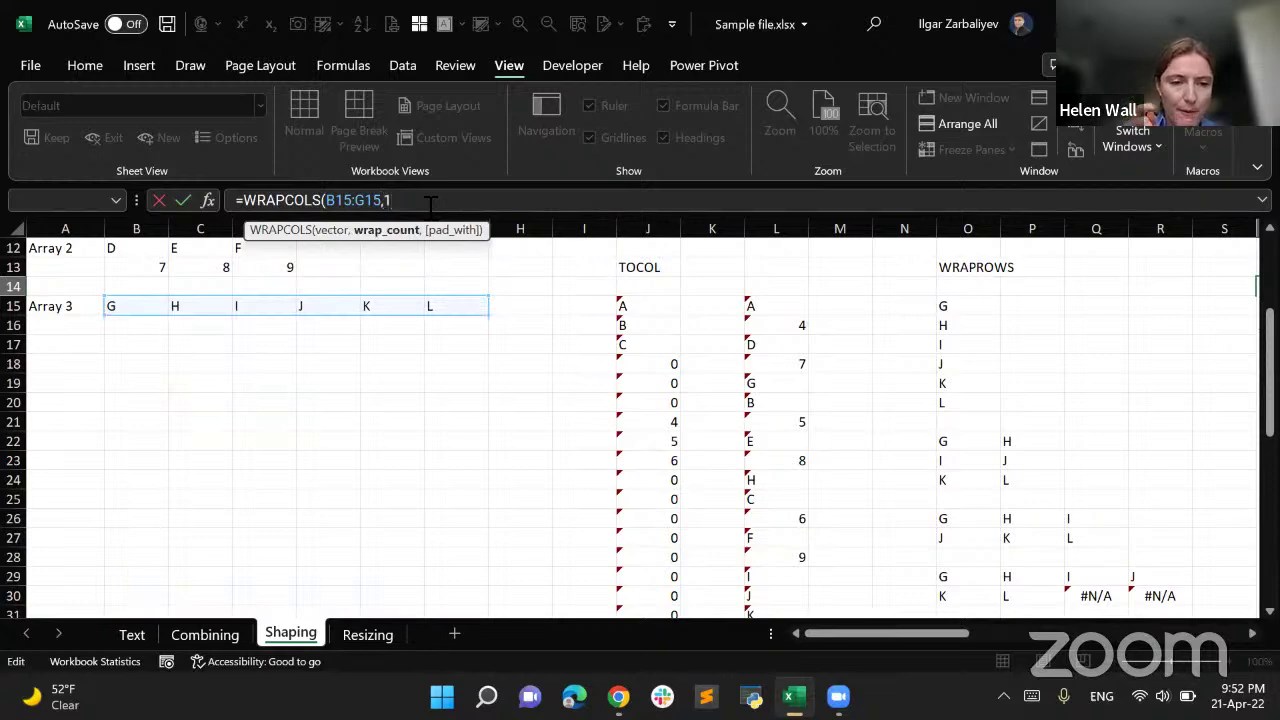
key(Escape)
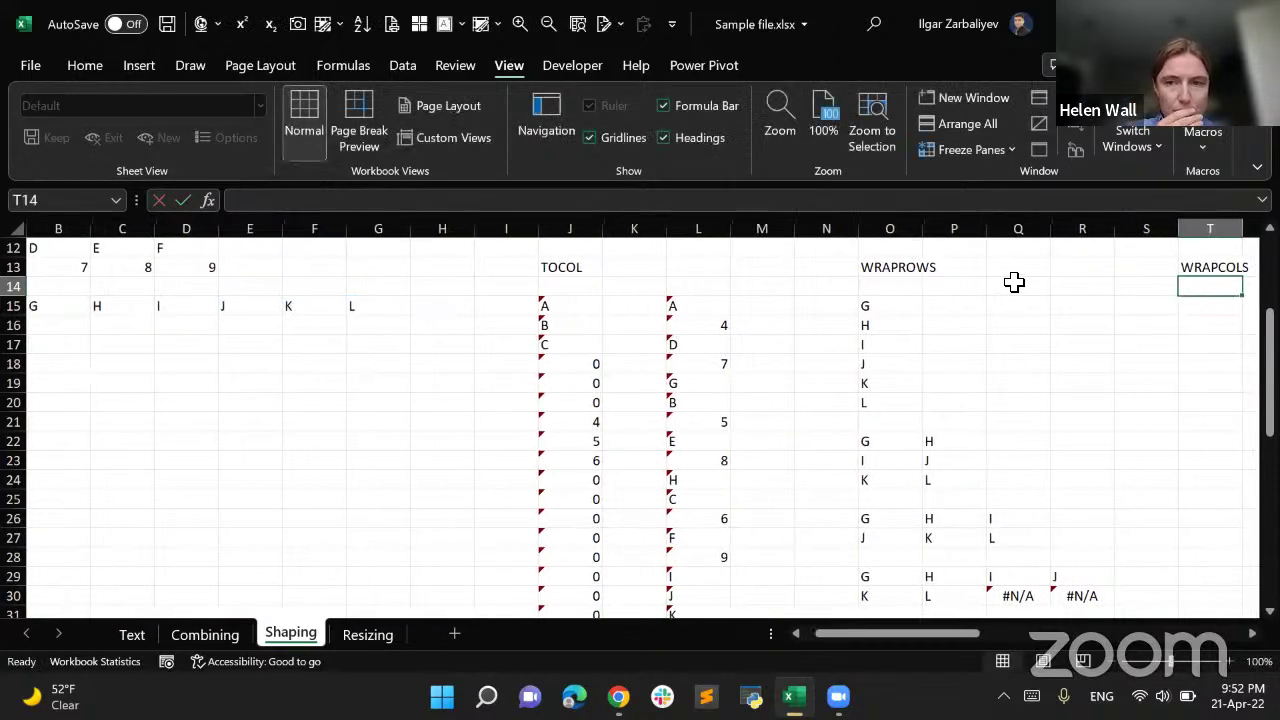
Try to wrap Array 2 into columns in T14 with =WRAPCOLS(B12:D13,1)
text(=wrap)
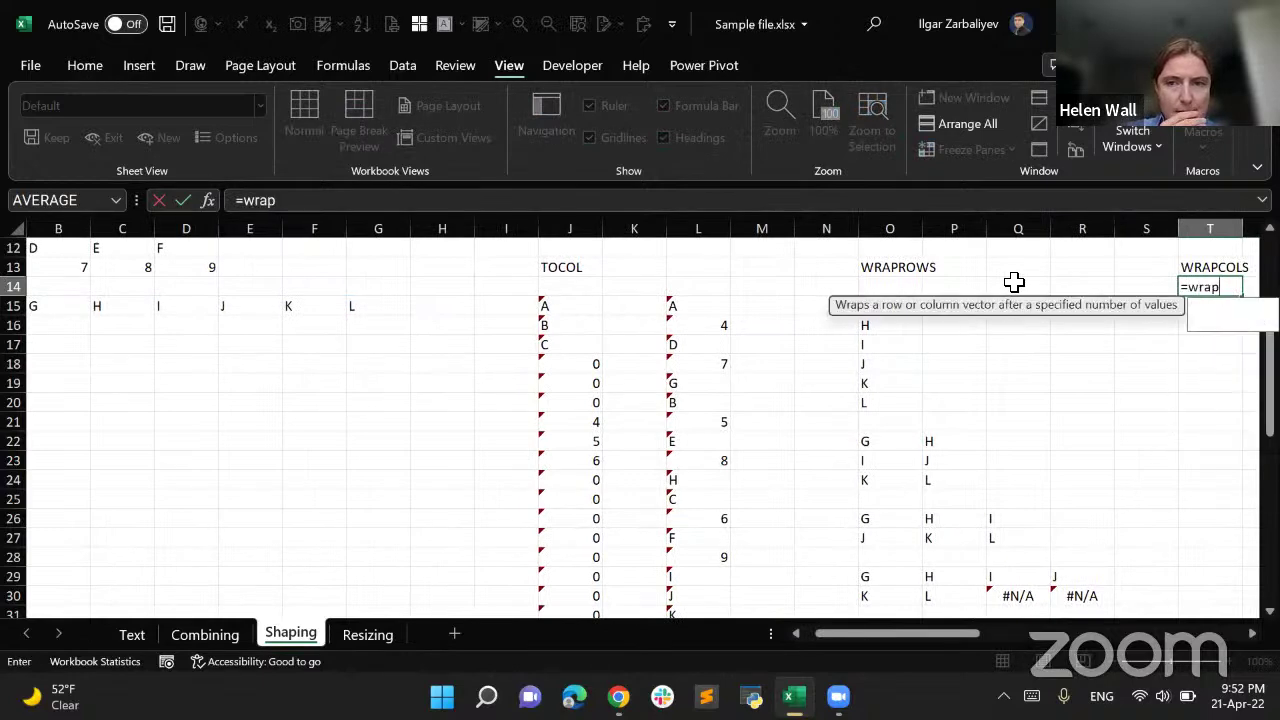
text(col)
key(Tab)
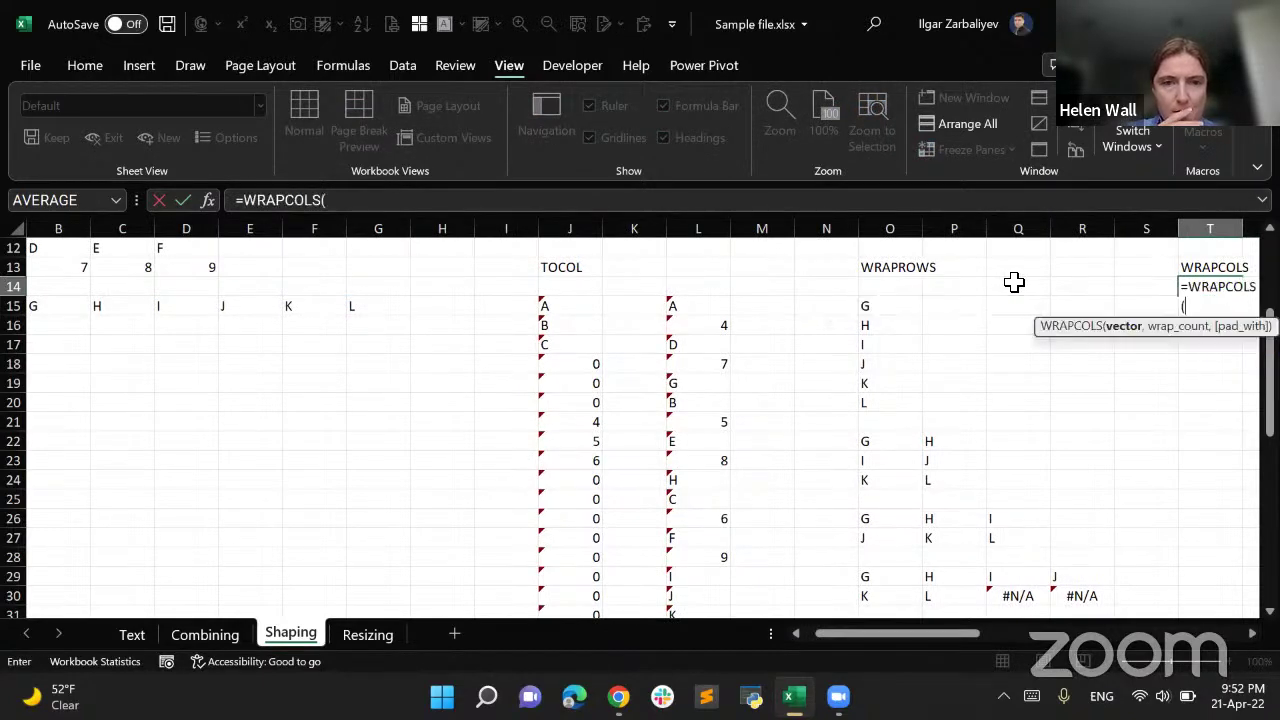
scroll(820, 568, up, 2)
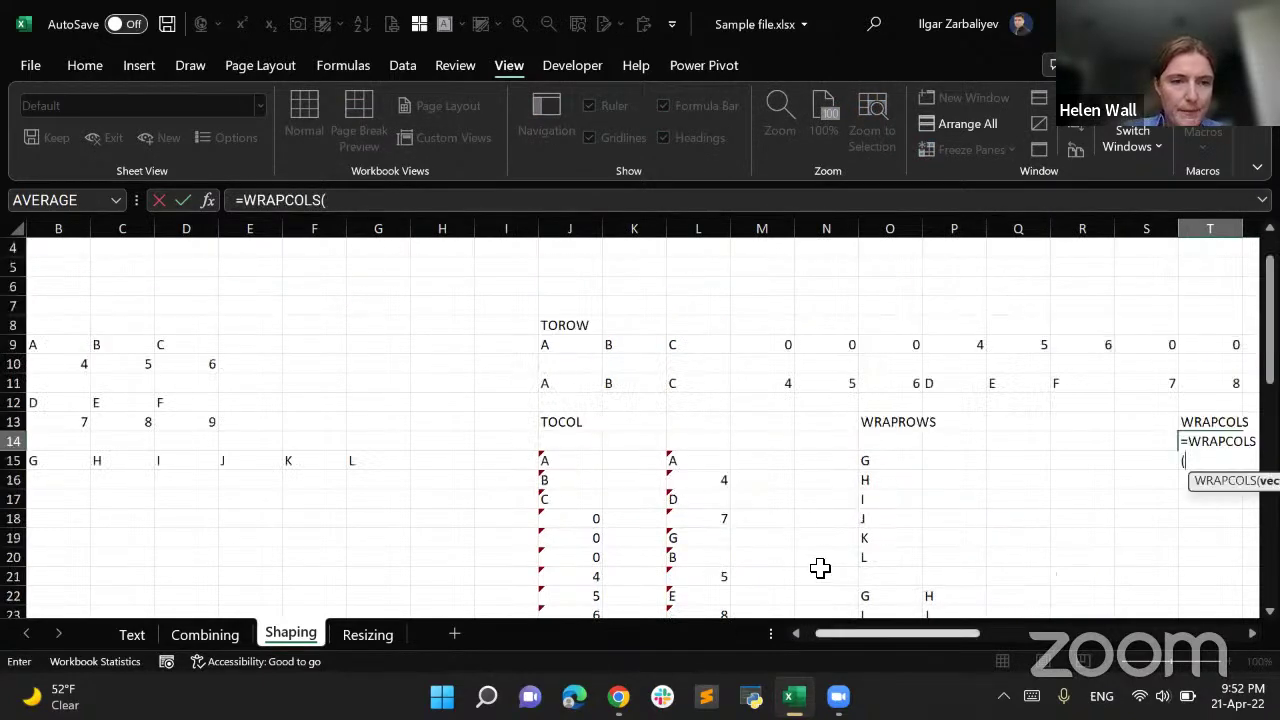
scroll(820, 568, up, 2)
scroll(820, 568, left, 1)
drag(135, 403, 280, 421)
click(408, 201)
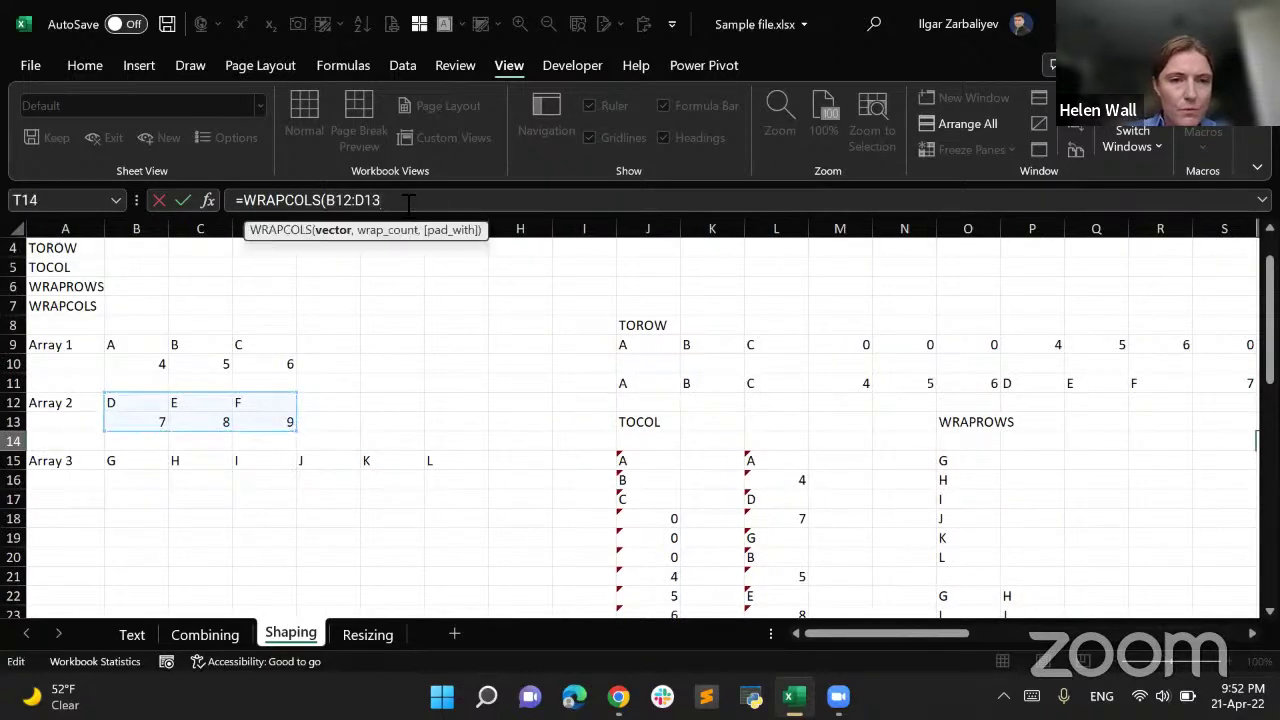
key(Return)
key(Return)
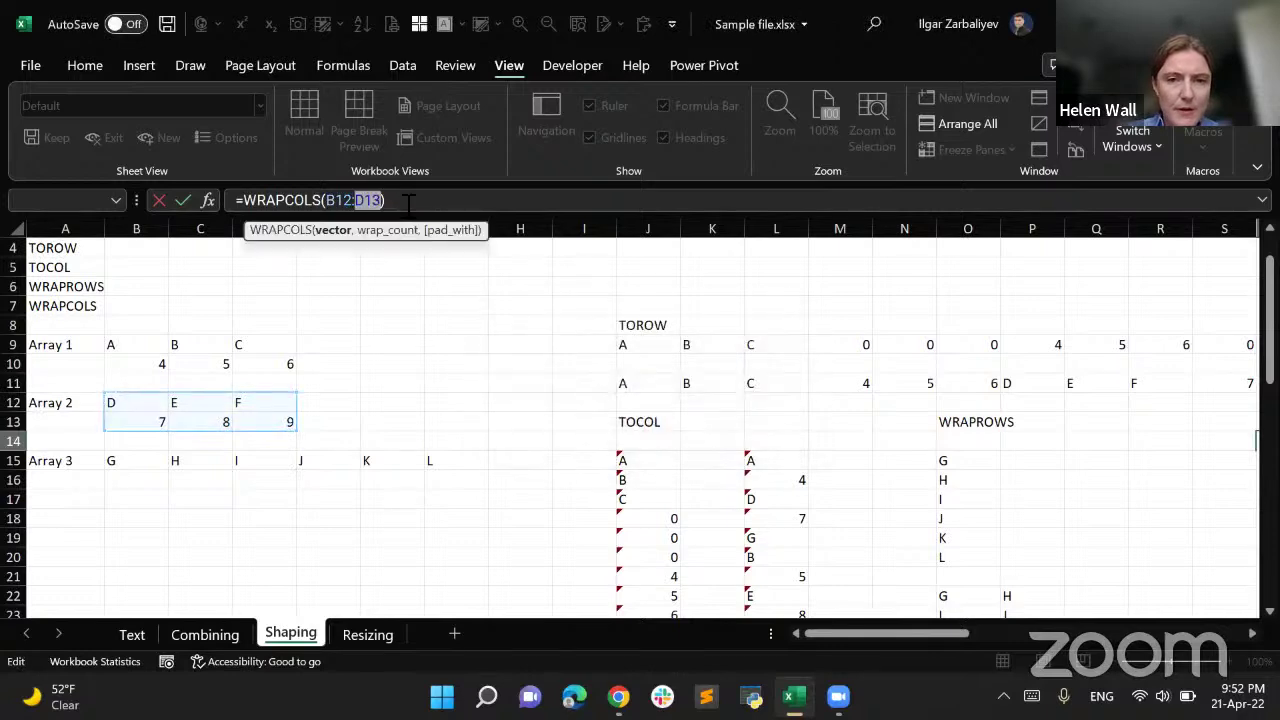
click(433, 202)
key(BackSpace)
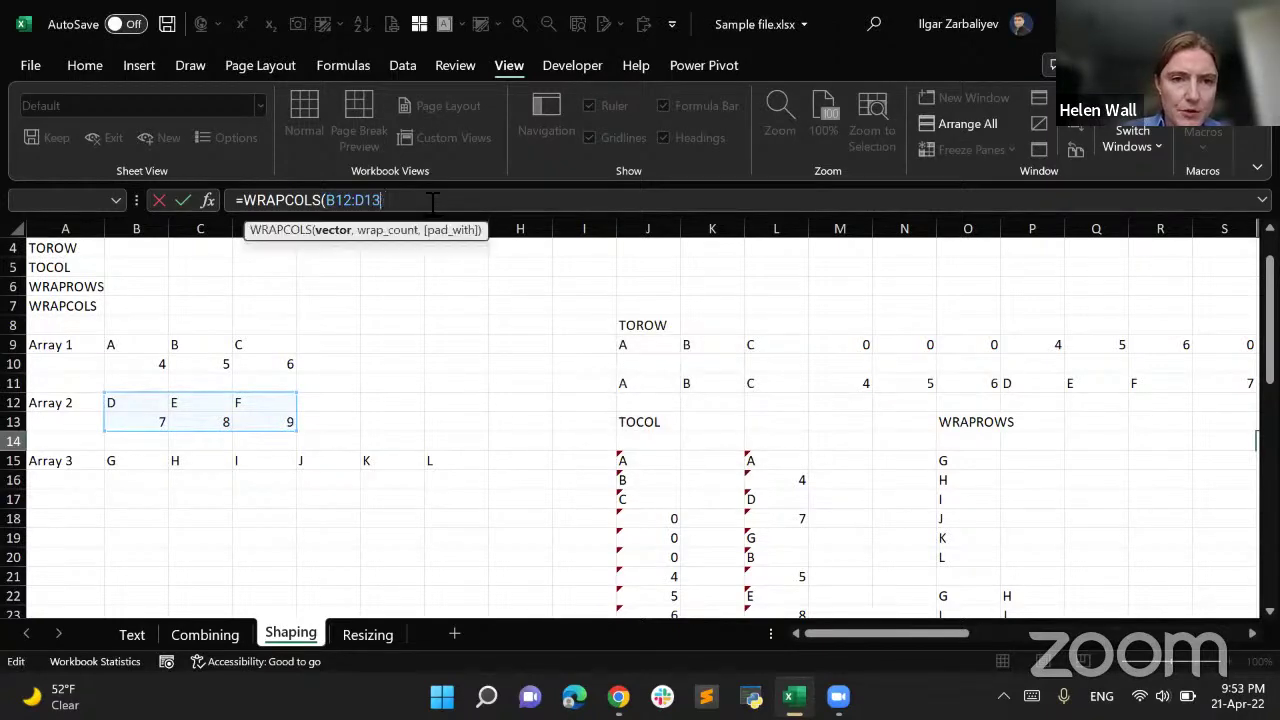
text(,)
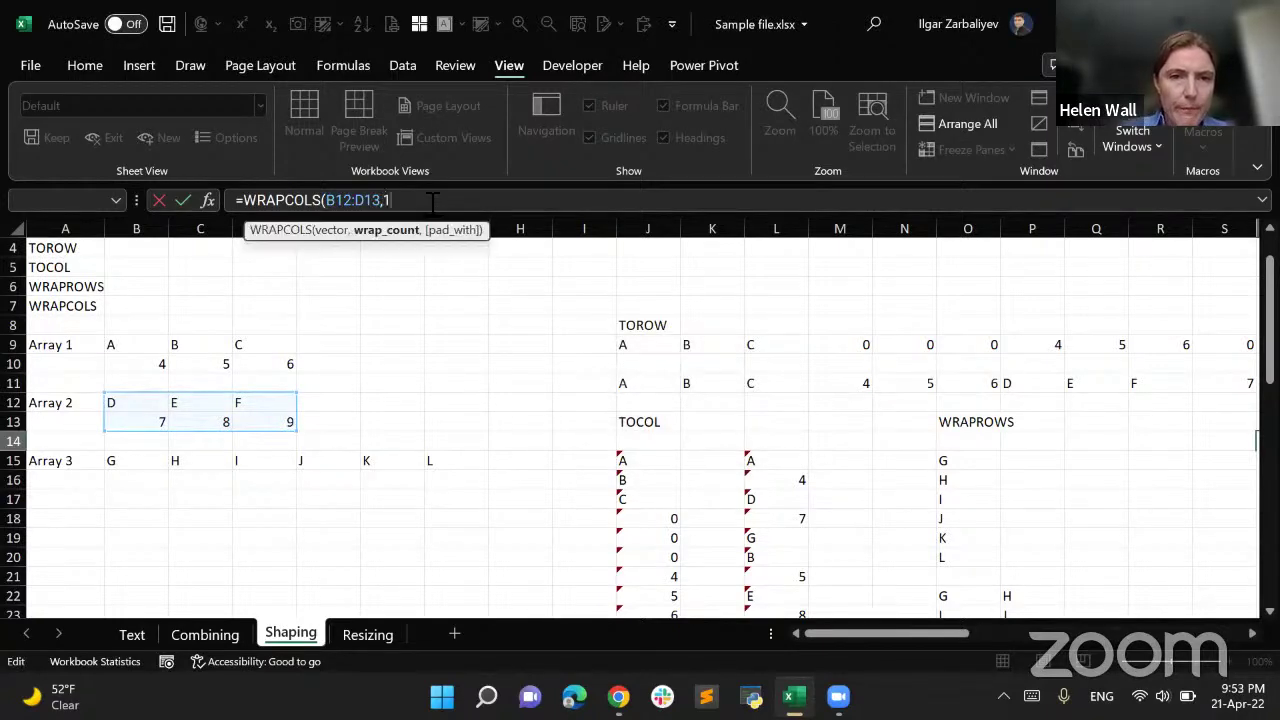
text(1))
key(Return)
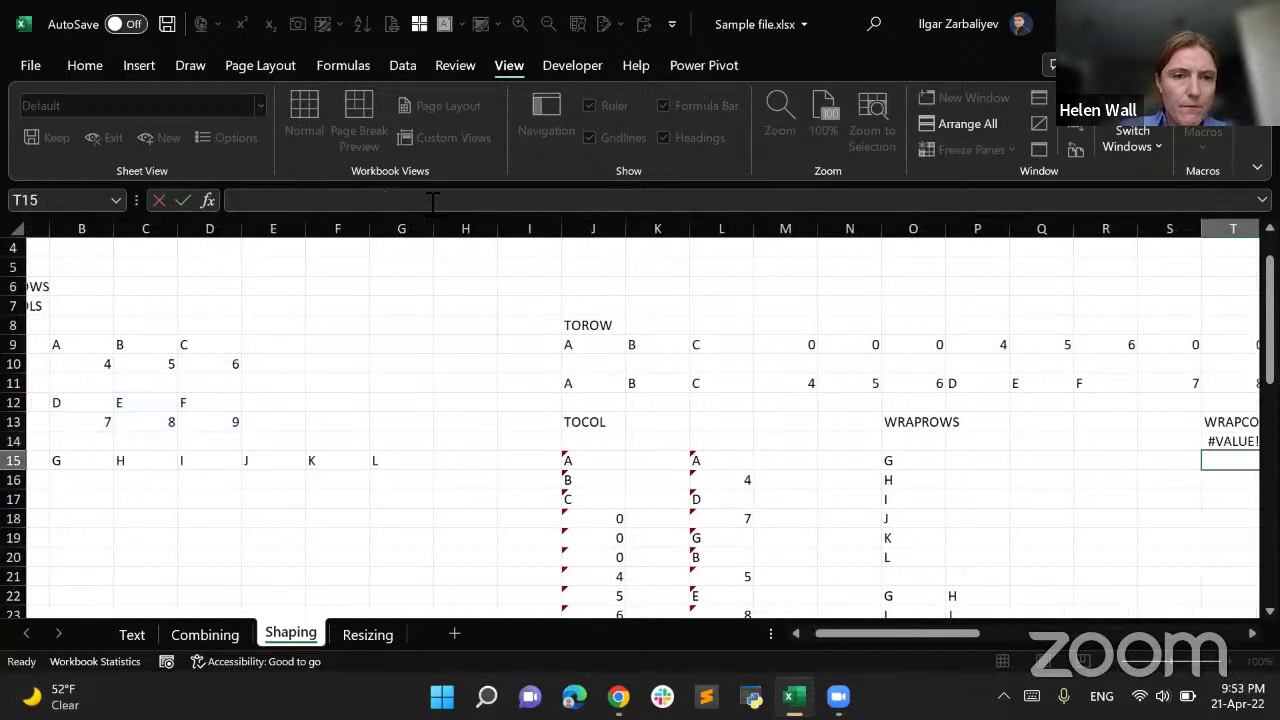
Try a wrap count of 2 in the T14 formula, making it =WRAPCOLS(B12:D13,2)
key(Up)
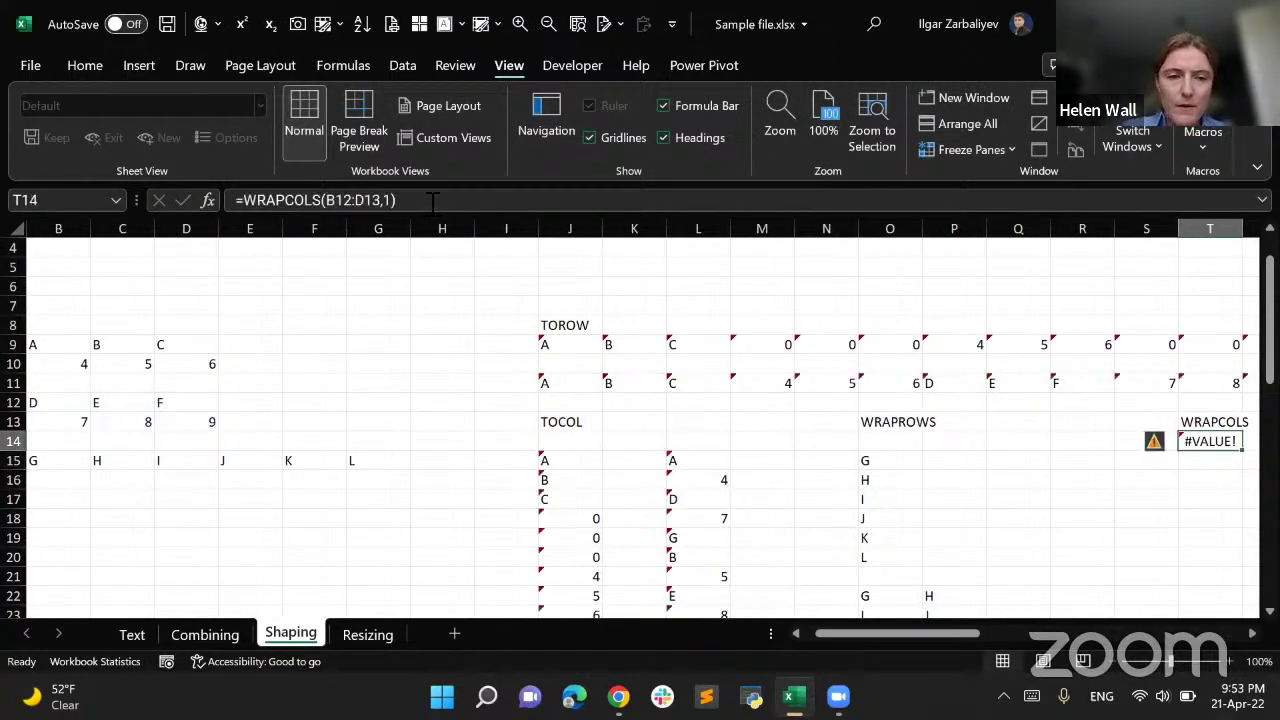
click(432, 200)
key(BackSpace)
key(BackSpace)
text(2)
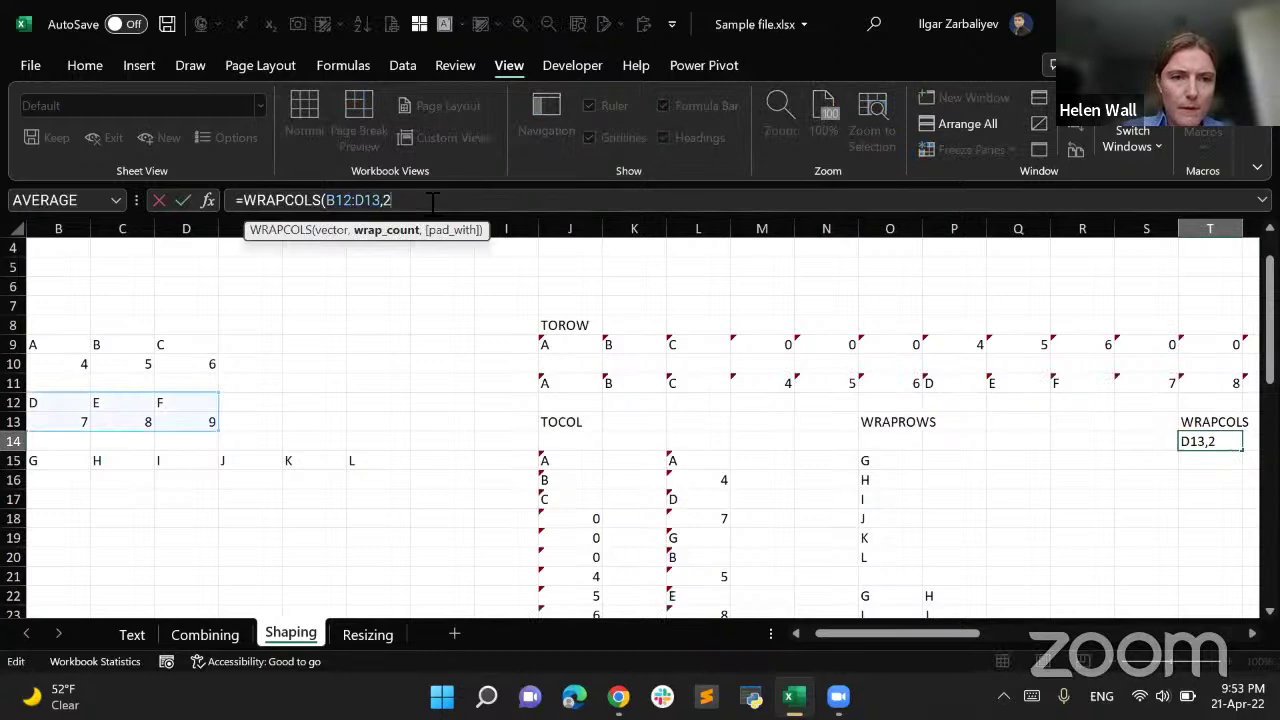
text())
key(Return)
Clear the Array 2 reference and wrap count from T14's formula, leaving =WRAPCOLS( open for a new vector
key(Up)
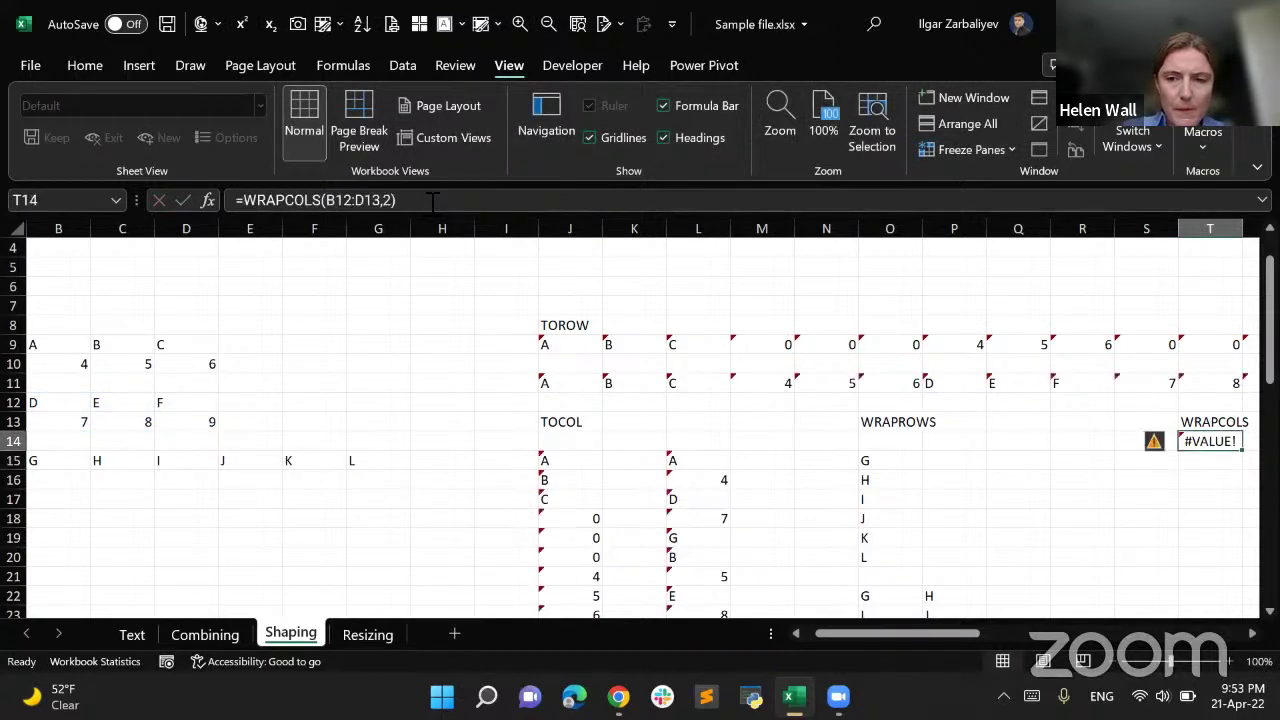
click(426, 200)
key(BackSpace)
key(BackSpace)
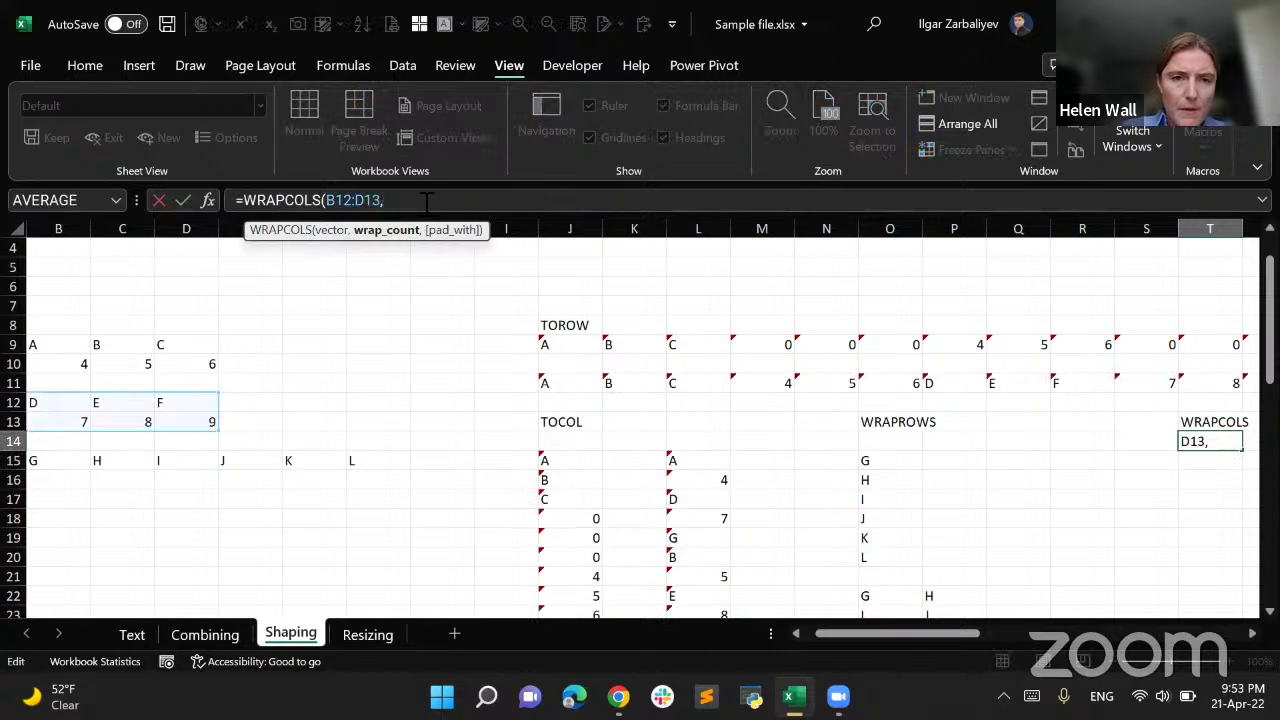
scroll(851, 557, left, 1)
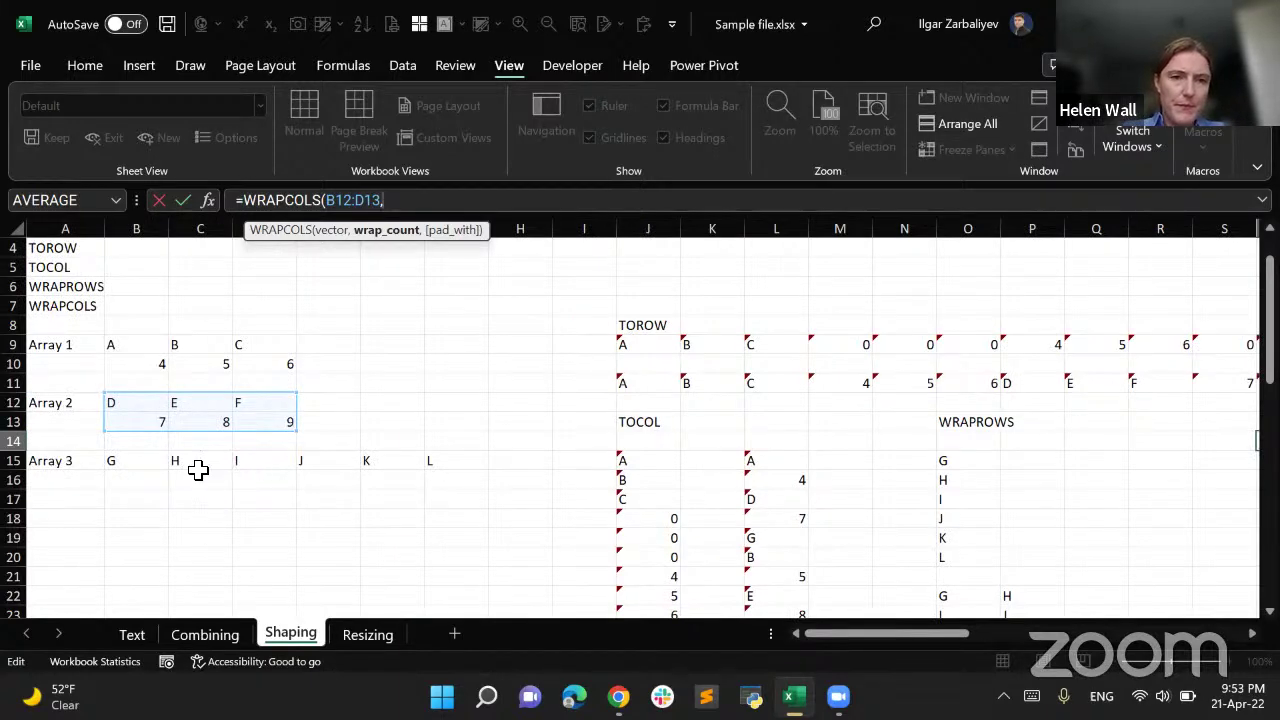
key(BackSpace)
key(BackSpace)
key(BackSpace)
key(BackSpace)
key(BackSpace)
key(BackSpace)
key(BackSpace)
key(BackSpace)
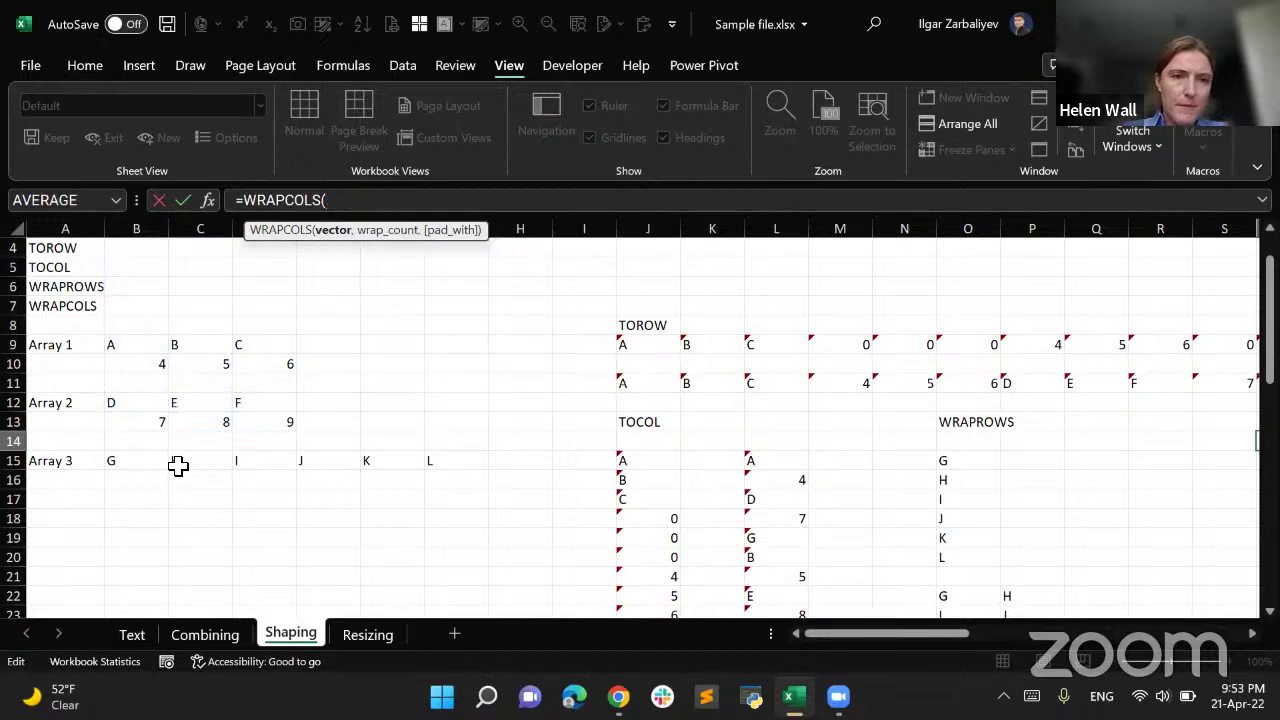
drag(143, 405, 437, 460)
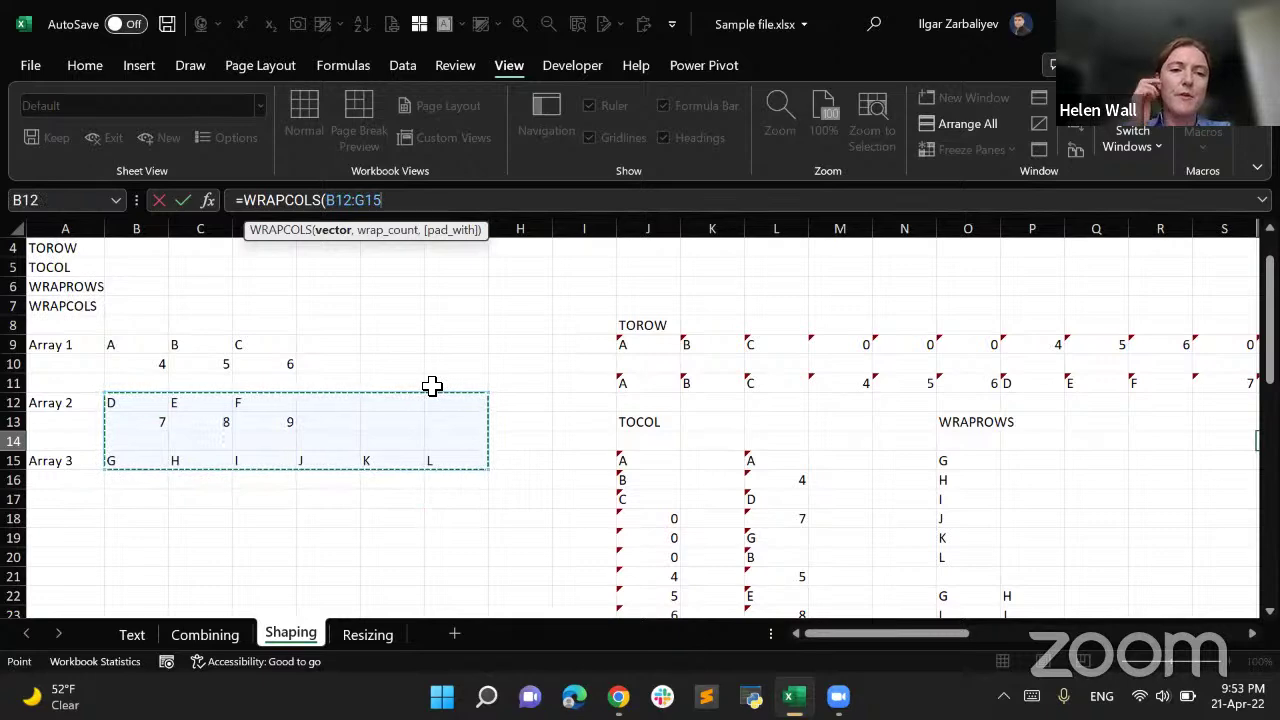
text(,)
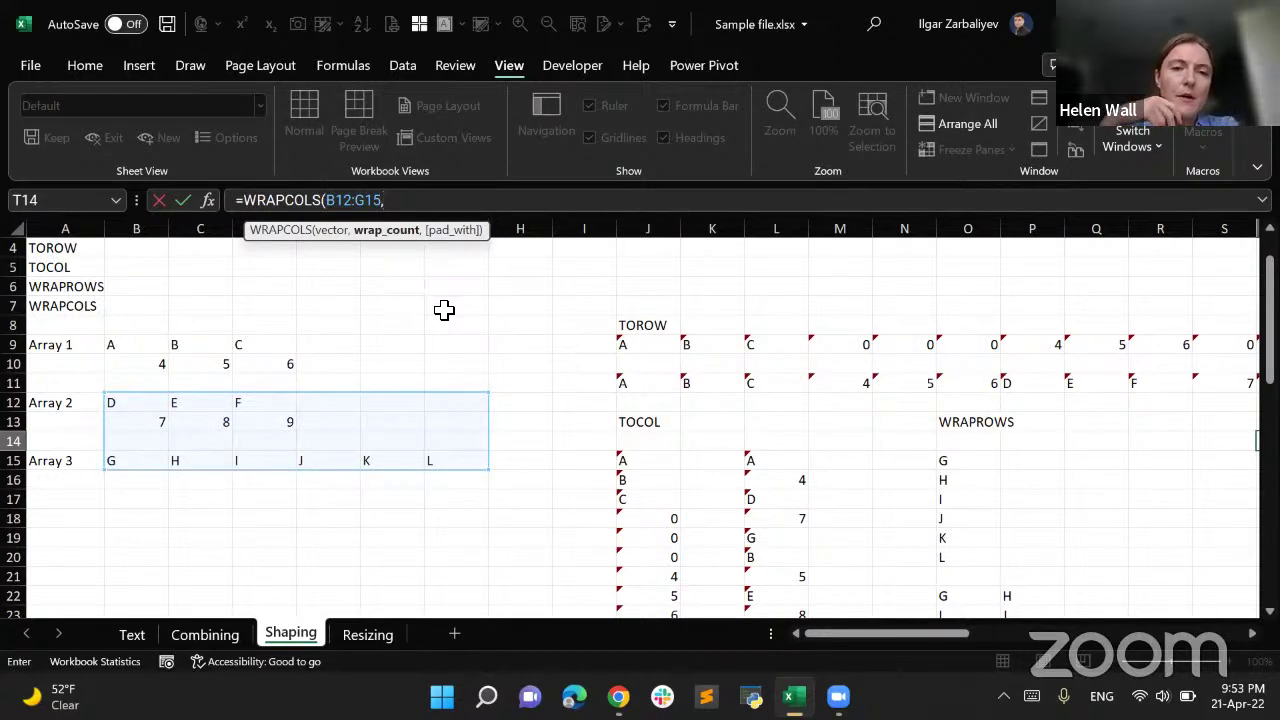
drag(131, 460, 335, 460)
key(BackSpace)
key(BackSpace)
key(BackSpace)
key(BackSpace)
key(BackSpace)
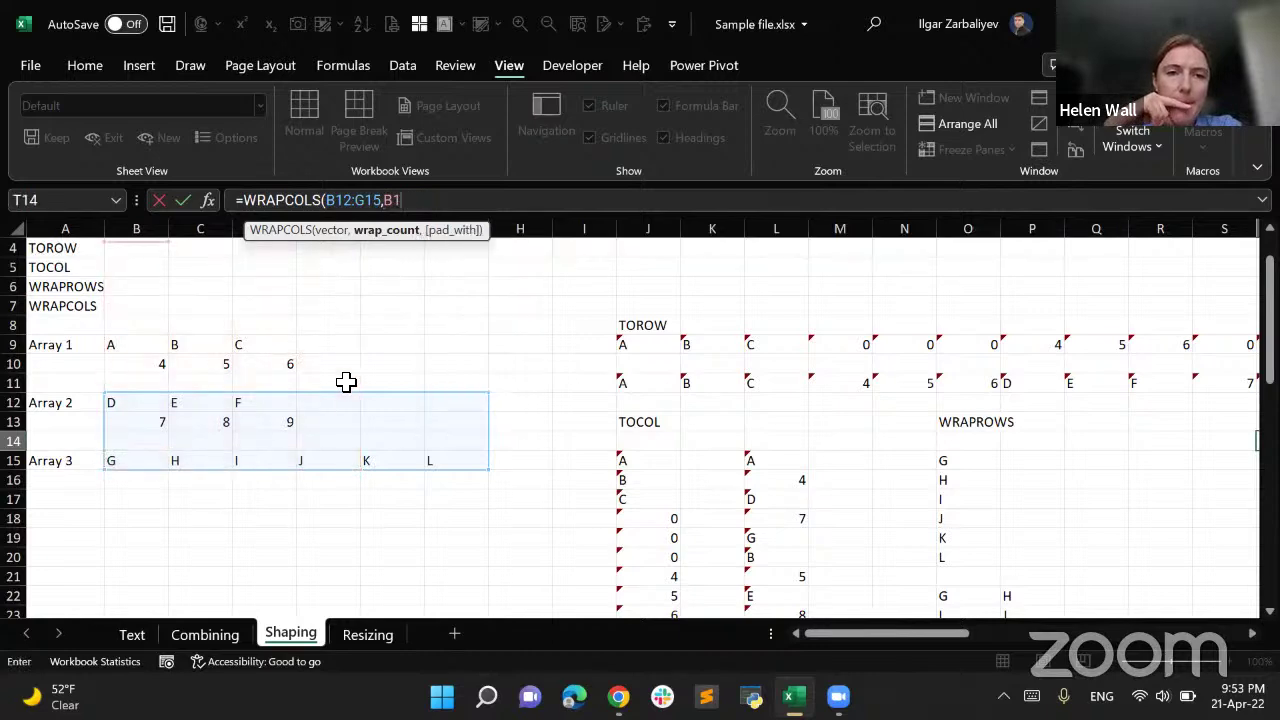
key(BackSpace)
key(BackSpace)
key(BackSpace)
key(BackSpace)
key(BackSpace)
key(BackSpace)
key(BackSpace)
key(BackSpace)
key(BackSpace)
key(BackSpace)
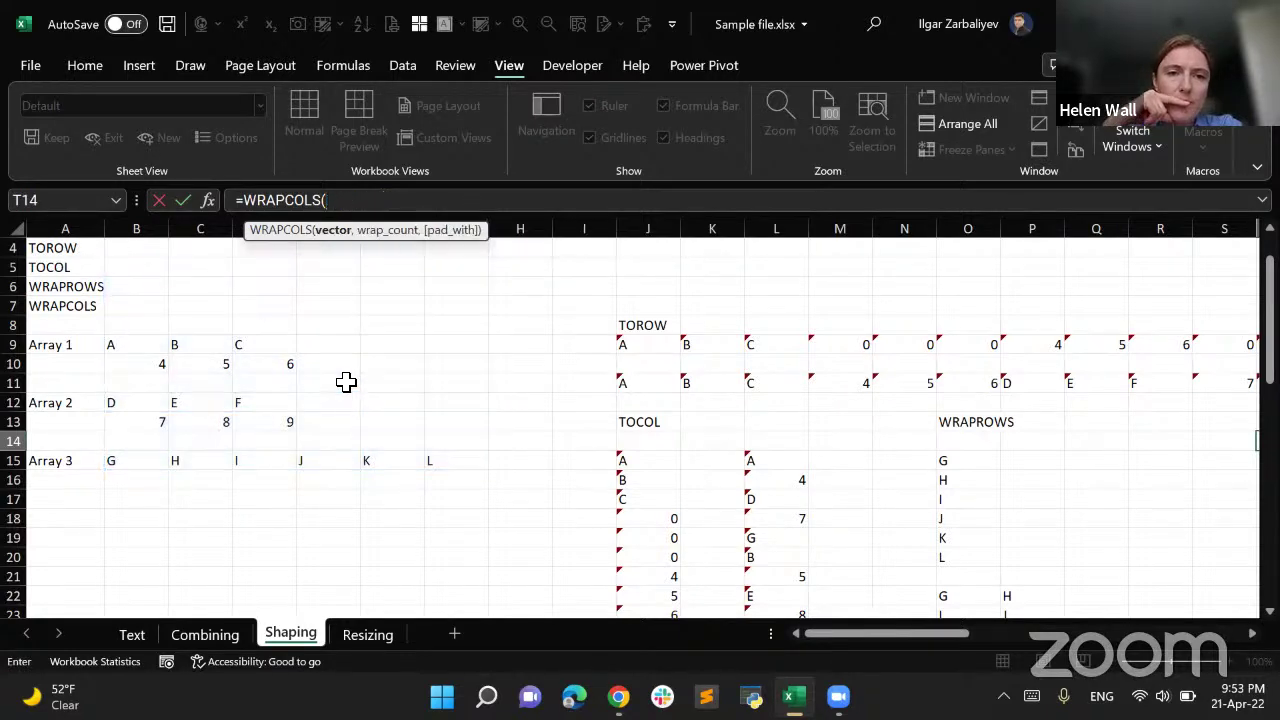
Complete the T14 formula as =WRAPCOLS(B15:G15,2) to wrap Array 3 into columns of two values
drag(131, 462, 447, 480)
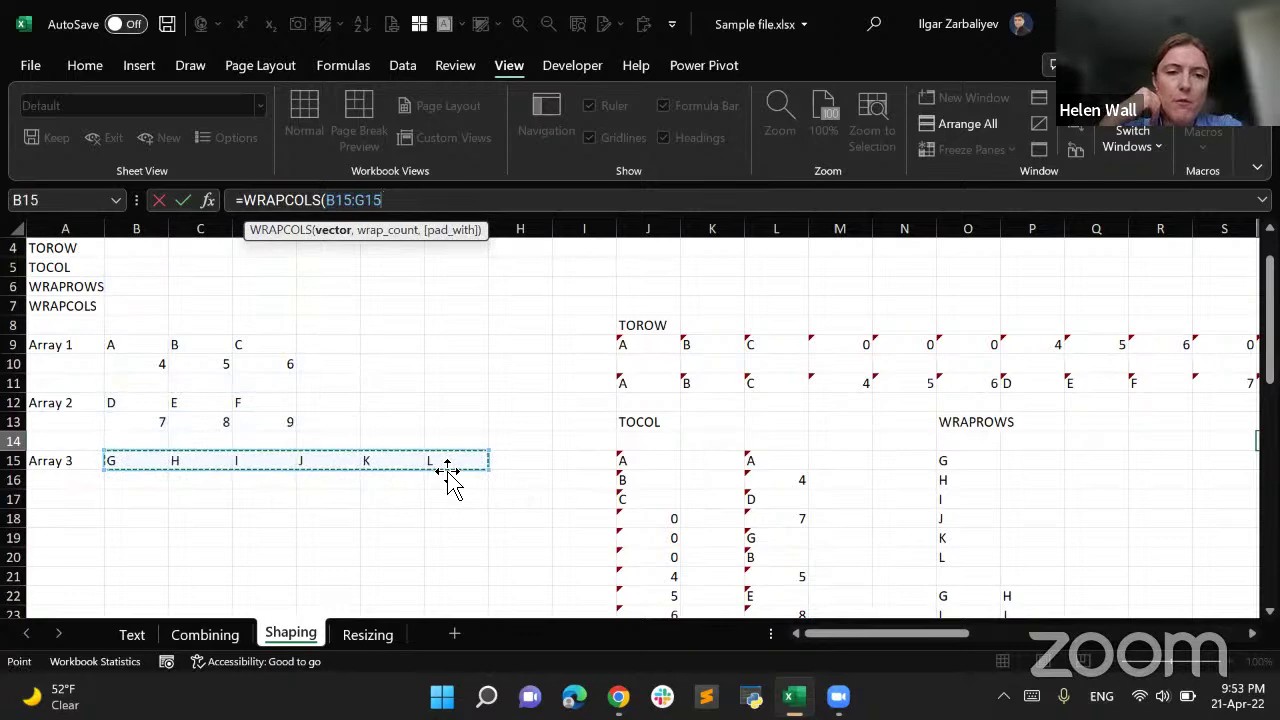
text(,)
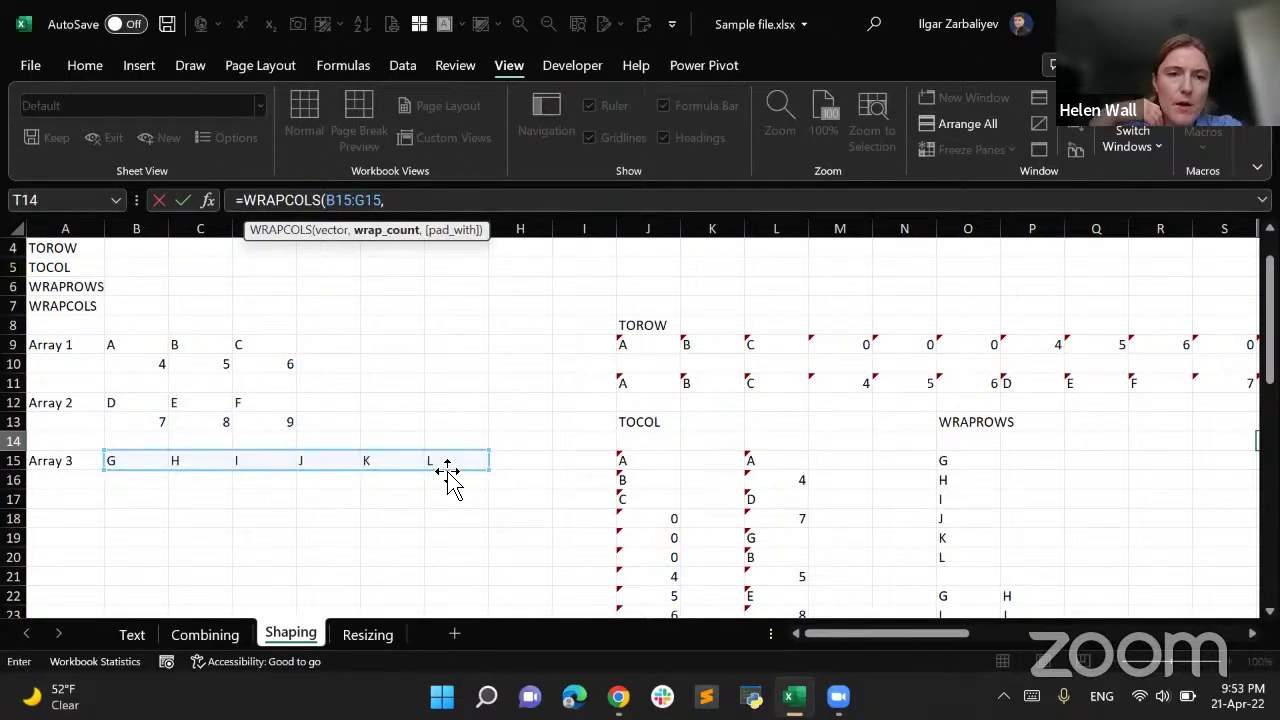
text(2))
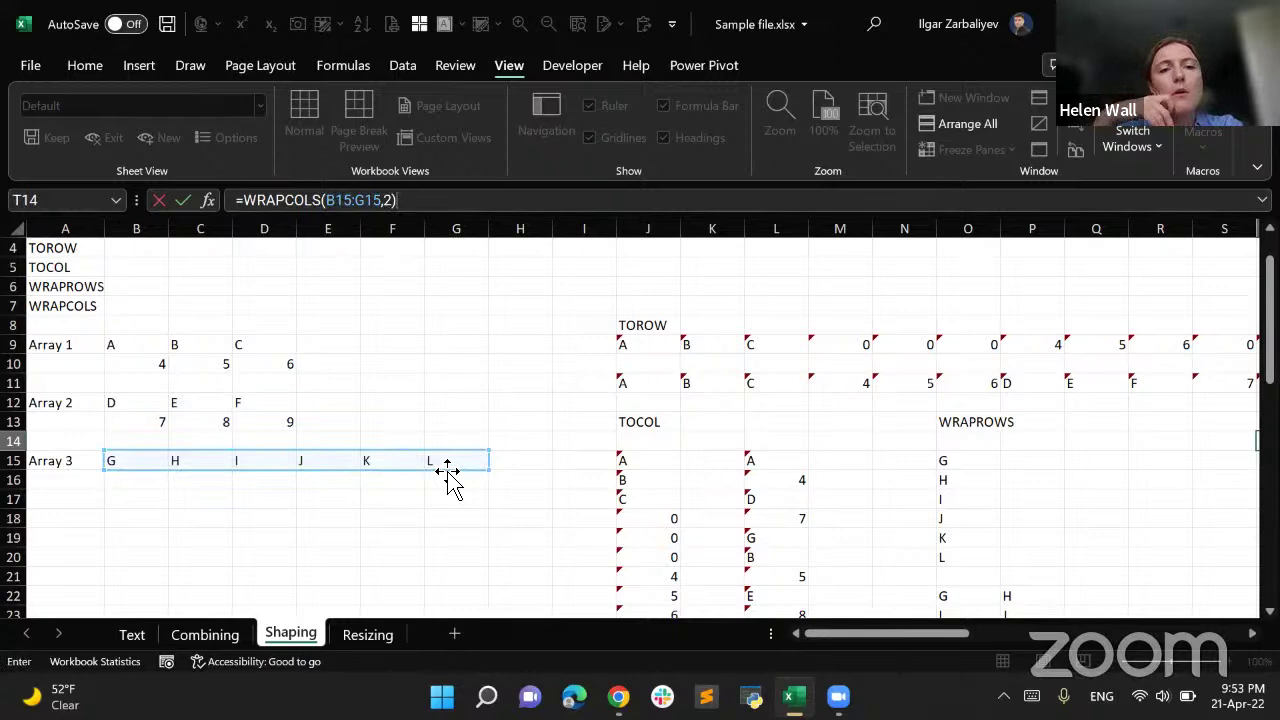
key(Return)
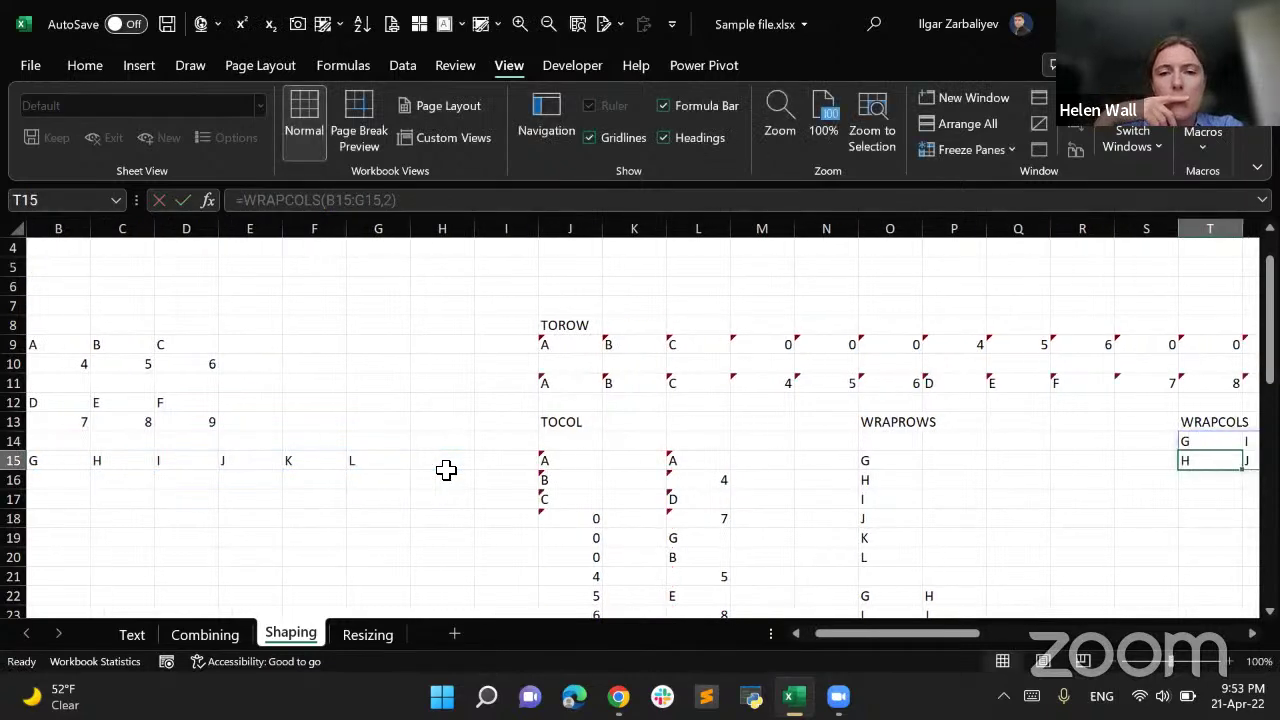
Examine how the two-value WRAPCOLS result spills across from T14
key(Up)
key(Right)
key(Right)
key(Right)
key(Right)
key(Left)
key(Left)
key(Left)
key(Left)
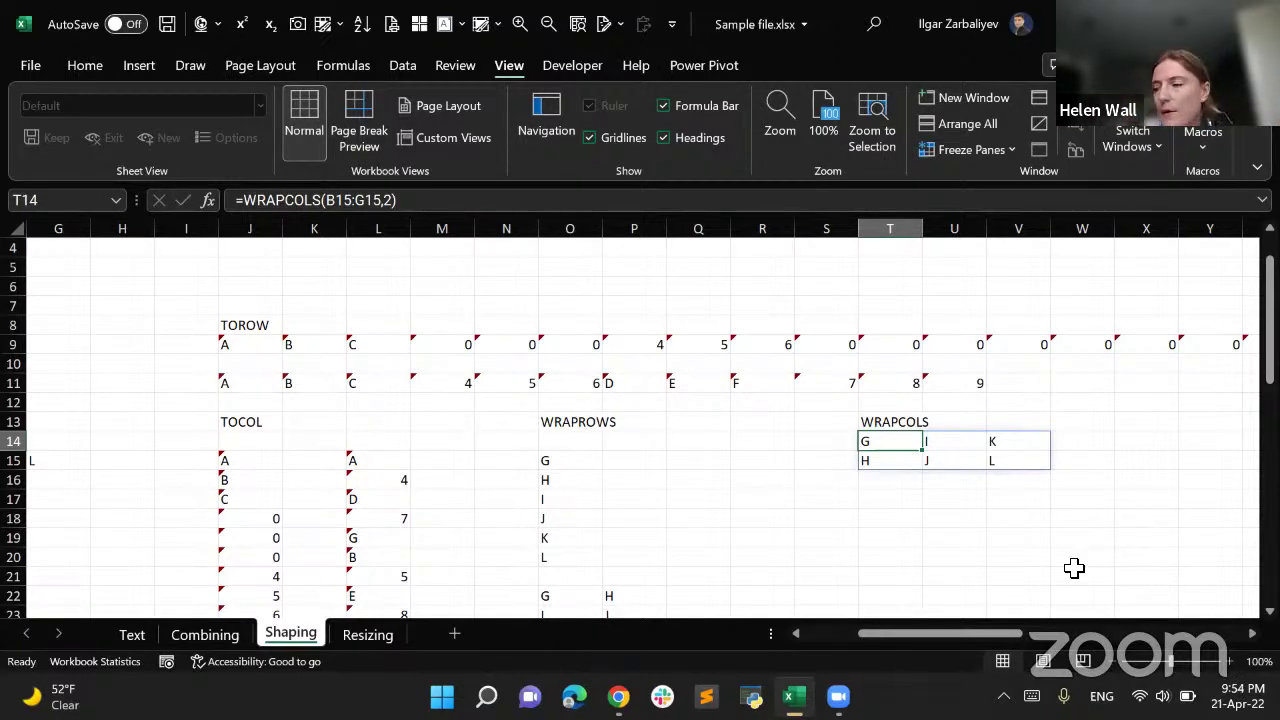
Wrap Array 3 into columns of three values in T18 with =WRAPCOLS(B15:G15,3)
scroll(1074, 568, left, 2)
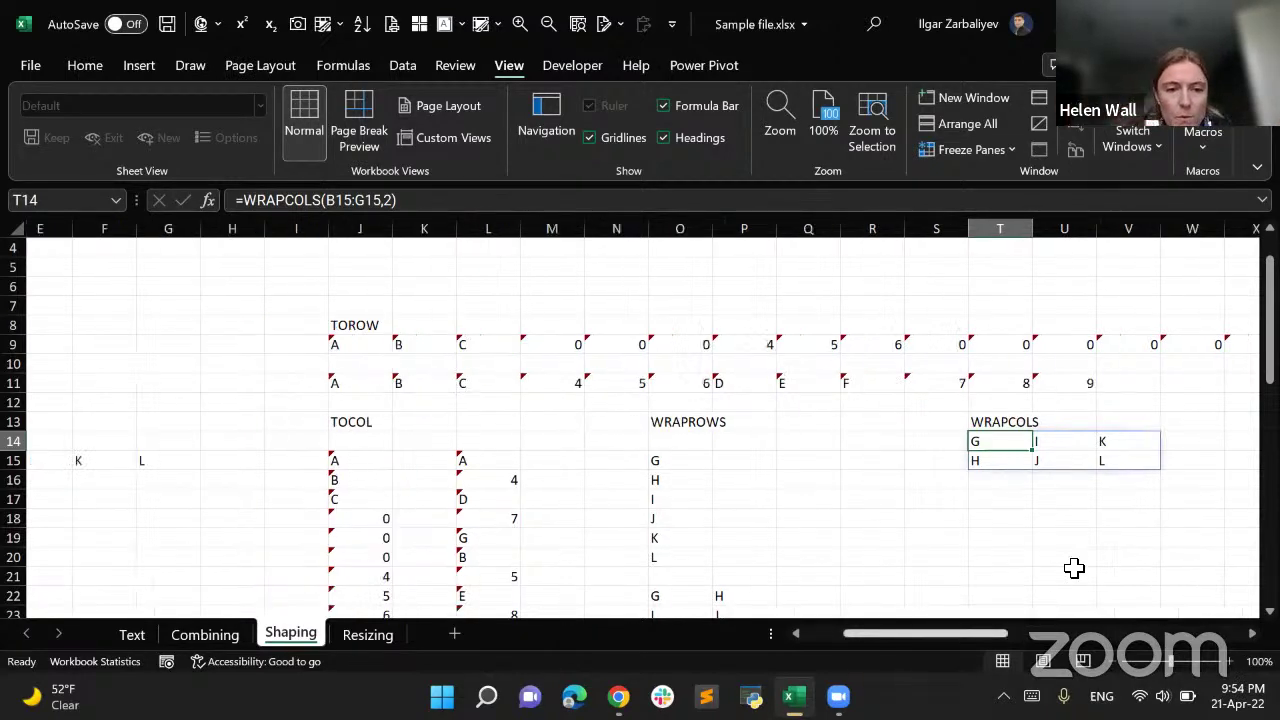
click(988, 521)
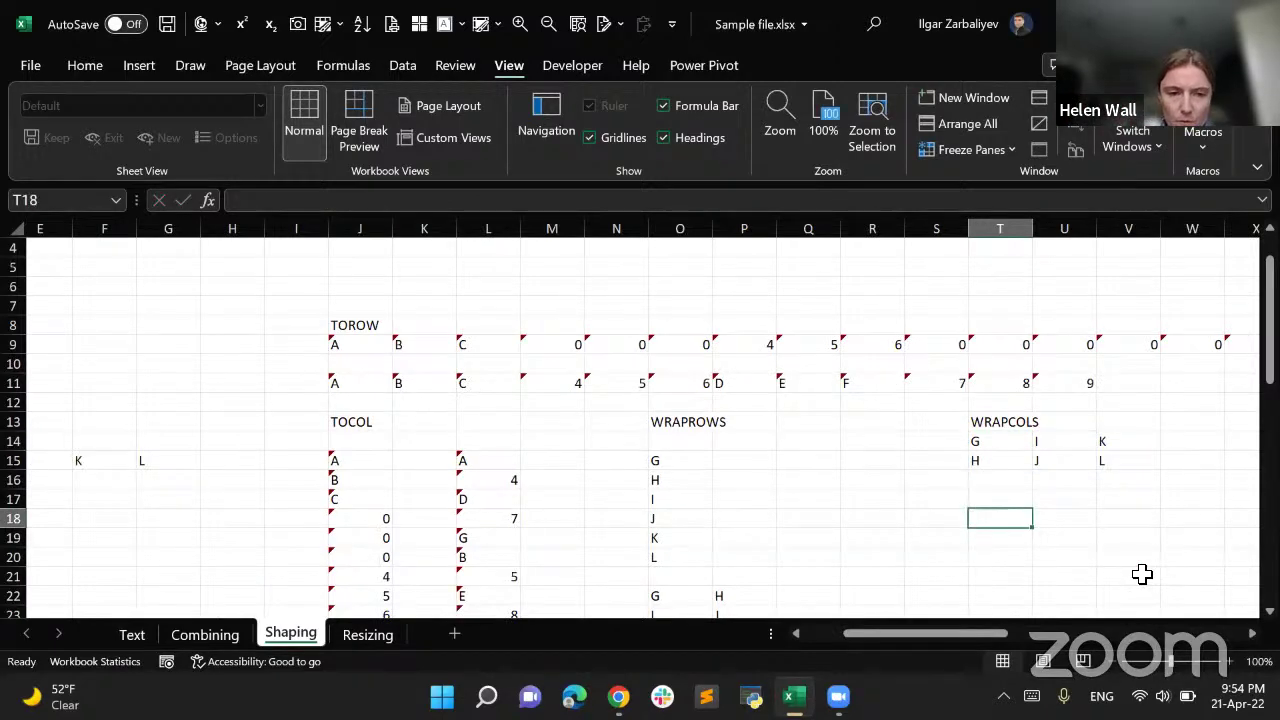
text(=wrapcol)
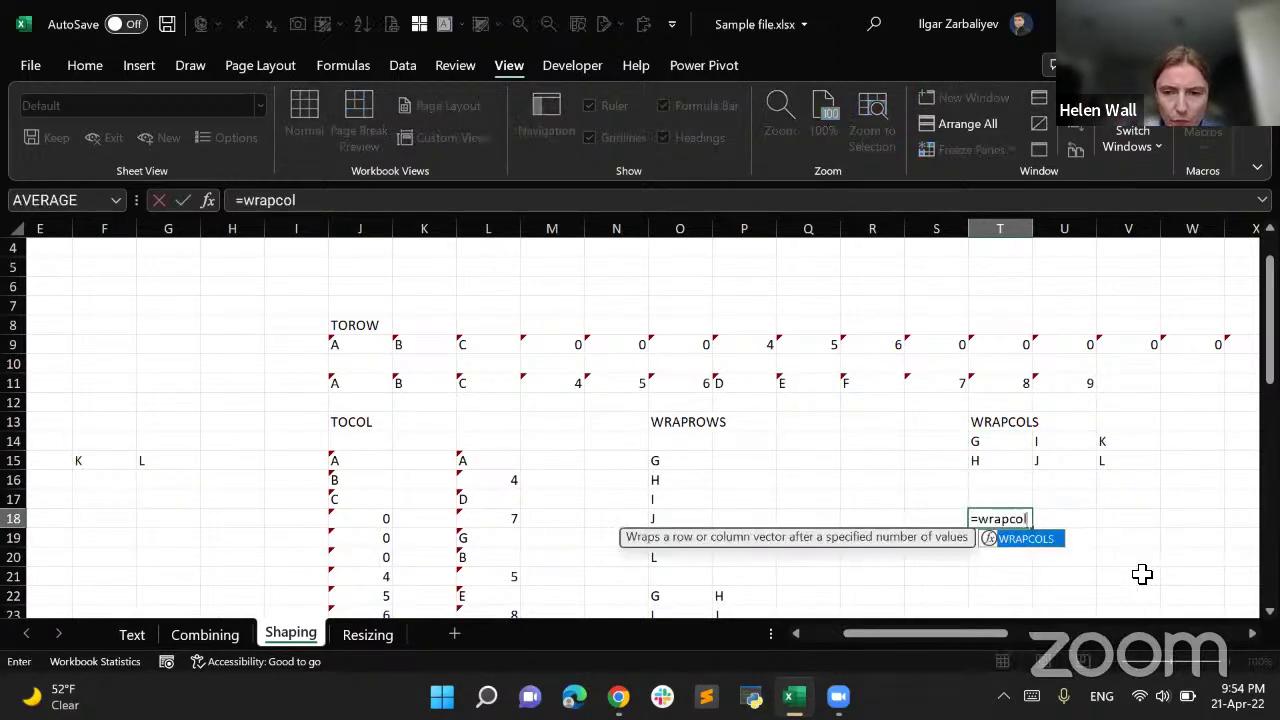
key(Tab)
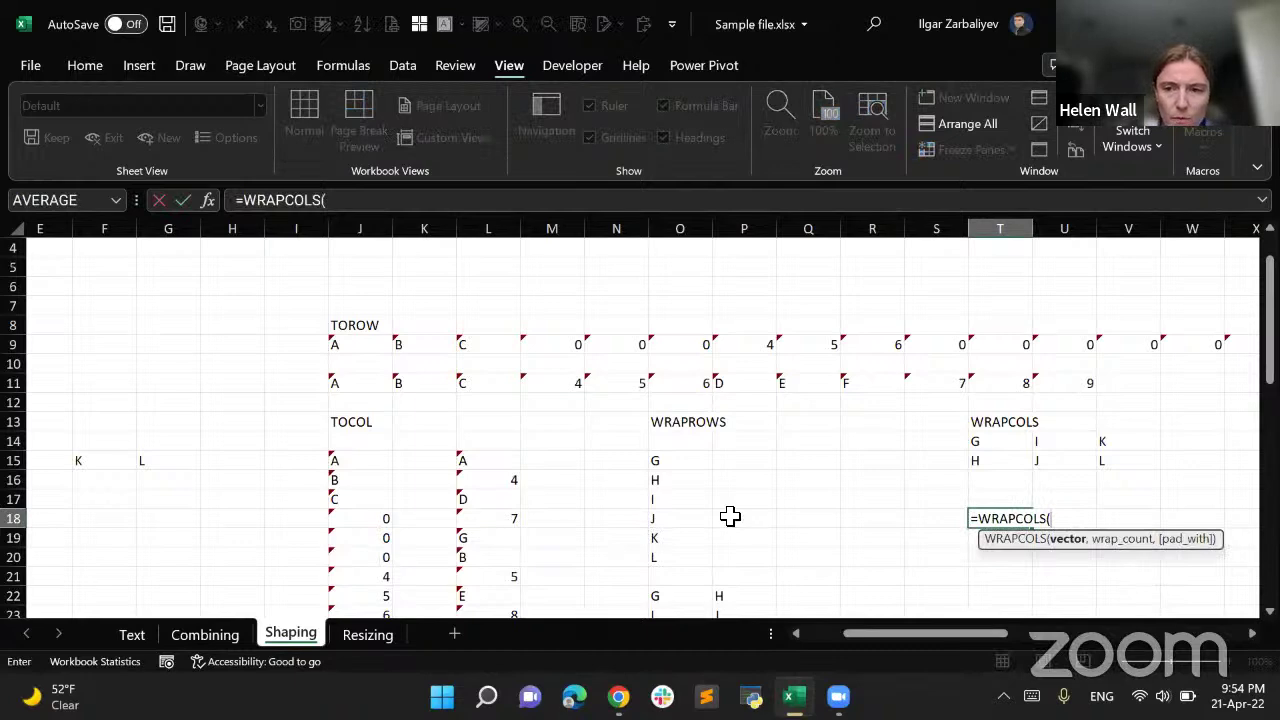
click(881, 520)
scroll(890, 525, left, 4)
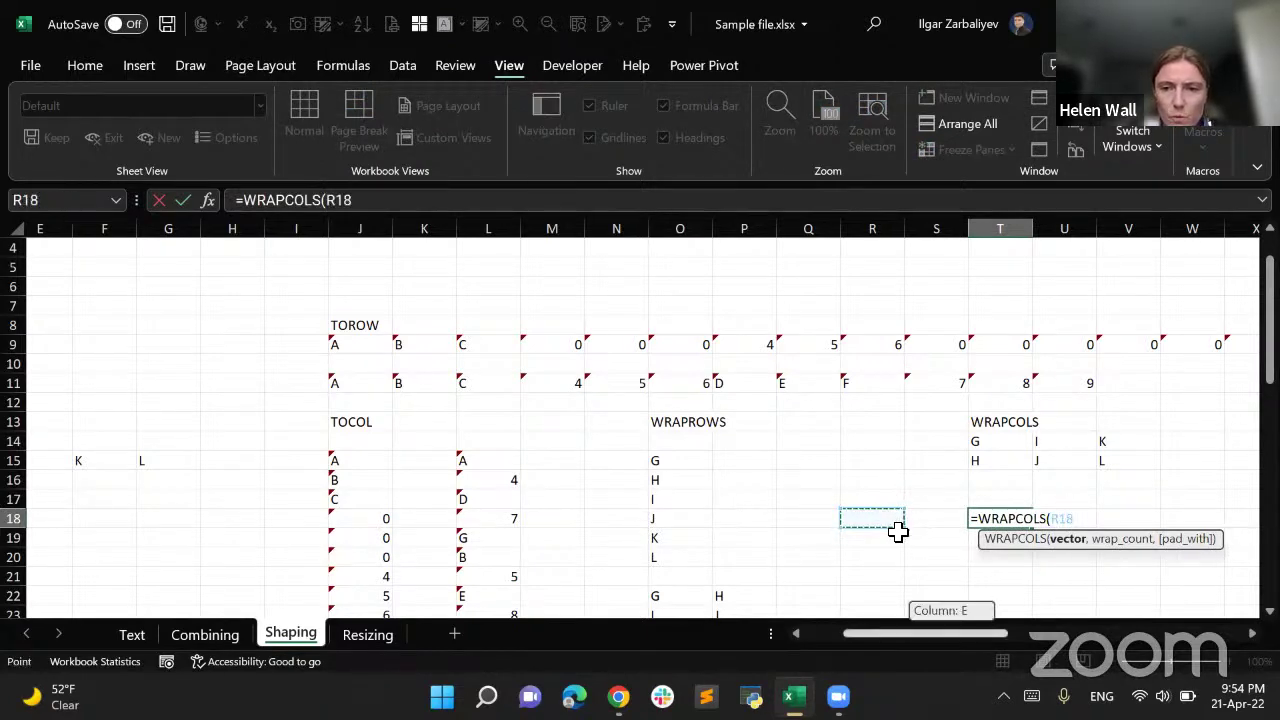
click(117, 459)
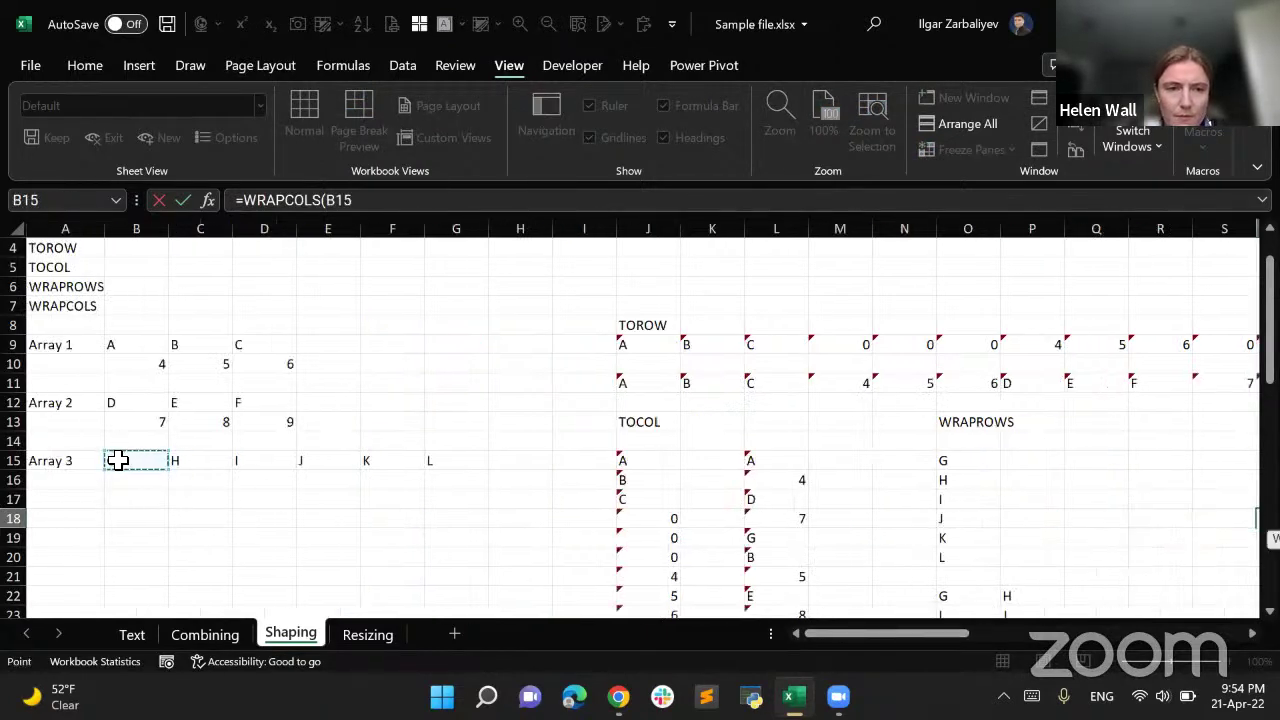
drag(204, 457, 437, 460)
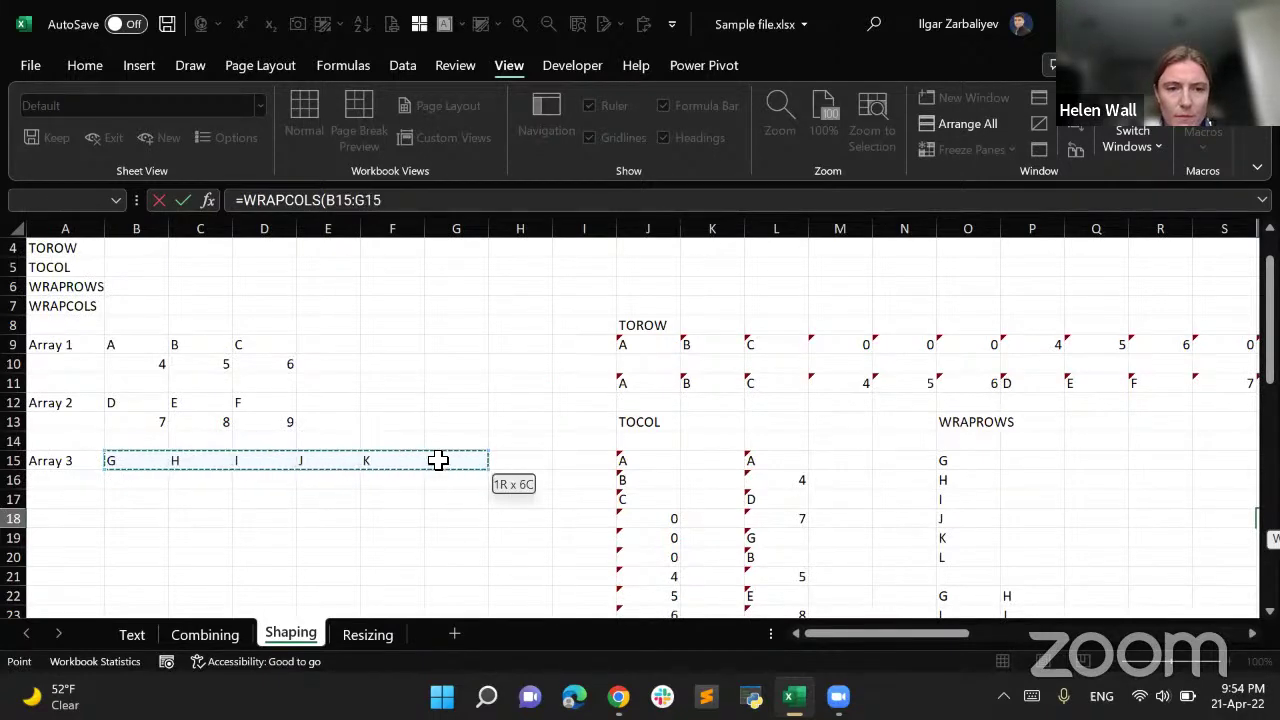
click(422, 202)
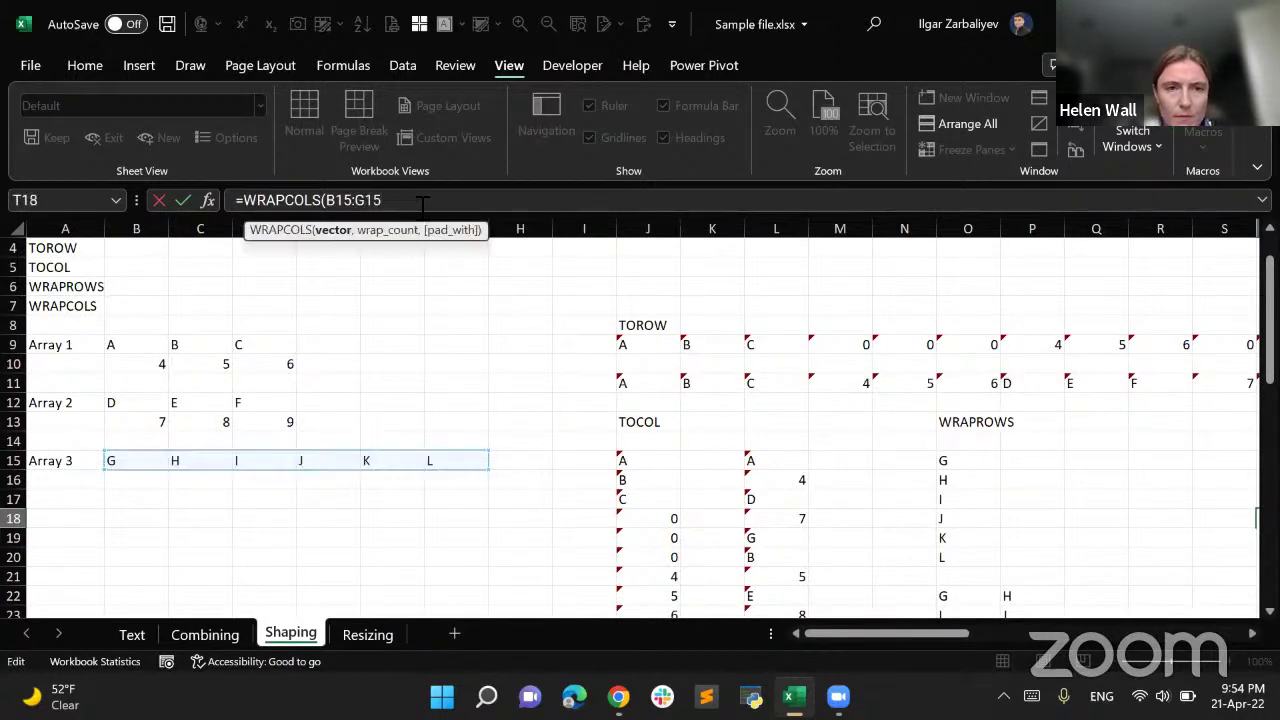
text(,3))
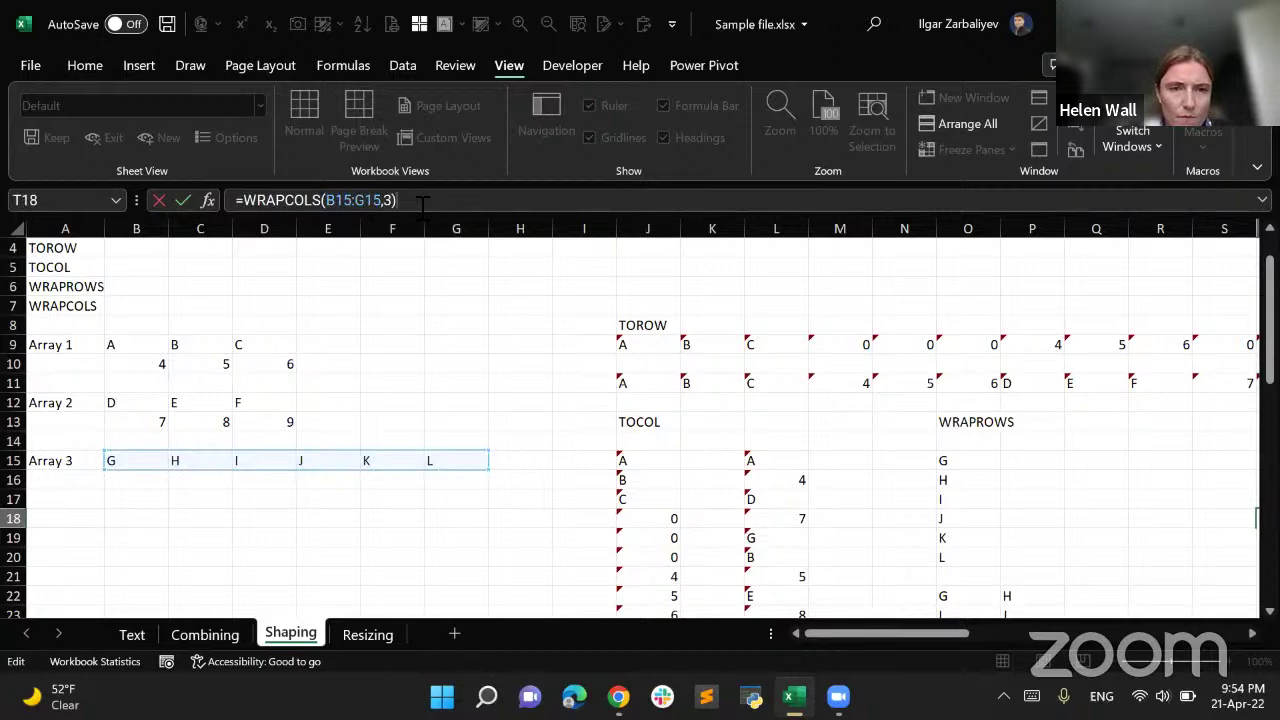
key(Return)
Examine the three-value WRAPCOLS result spilling from T18, below the two-value one
key(Up)
key(Right)
key(Right)
key(Right)
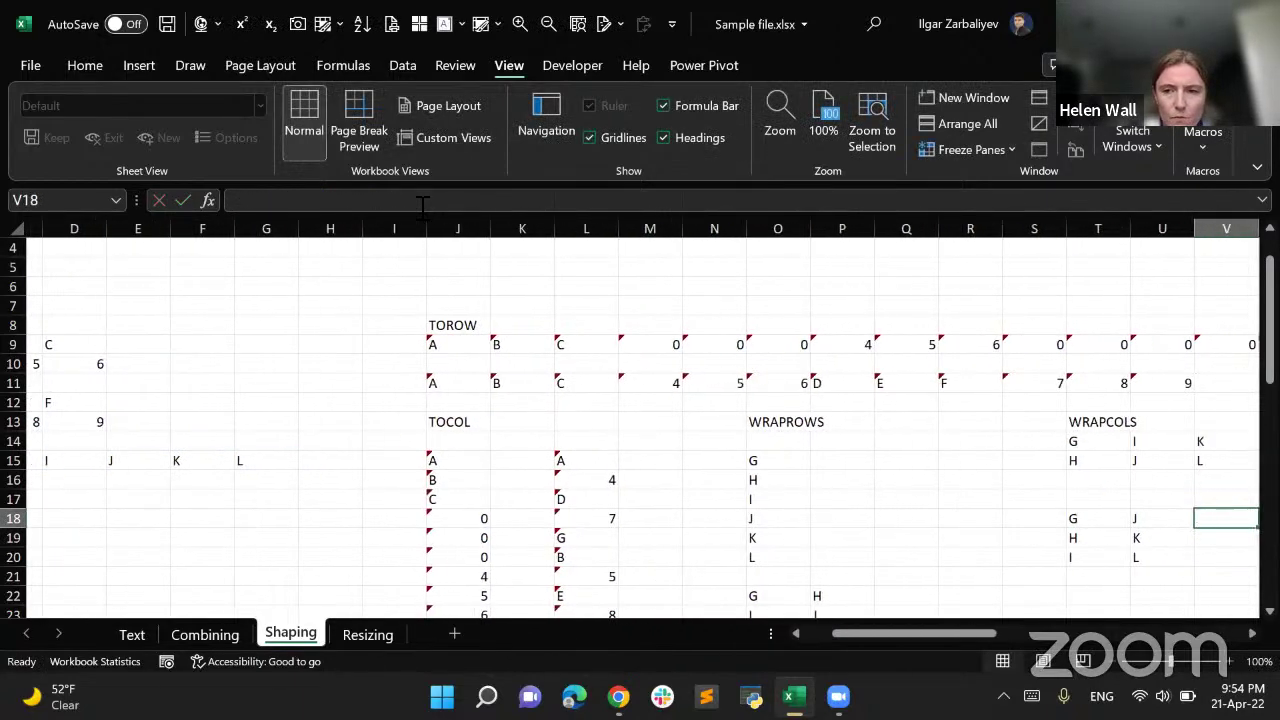
key(Left)
key(Left)
key(Left)
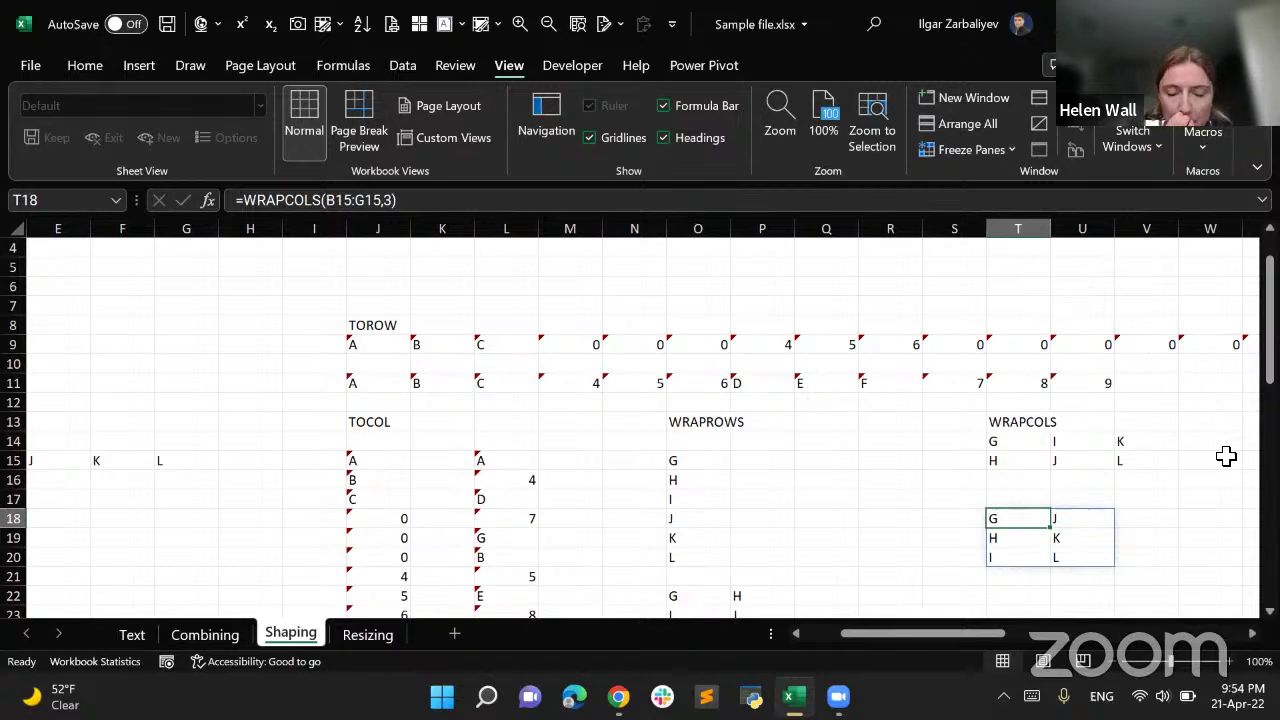
scroll(1210, 450, down, 2)
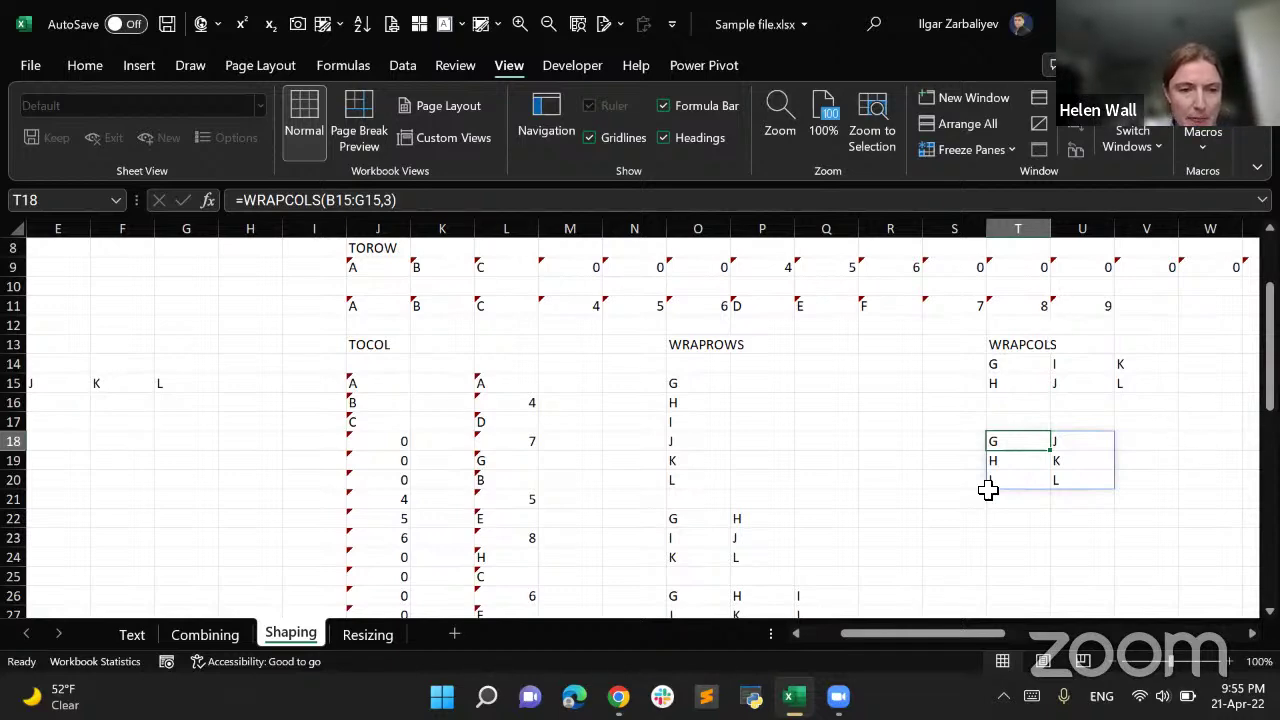
Switch to the Resizing sheet and enter the heading TAKE in cell J4
key(ctrl+Page_Down)
scroll(466, 411, down, 3)
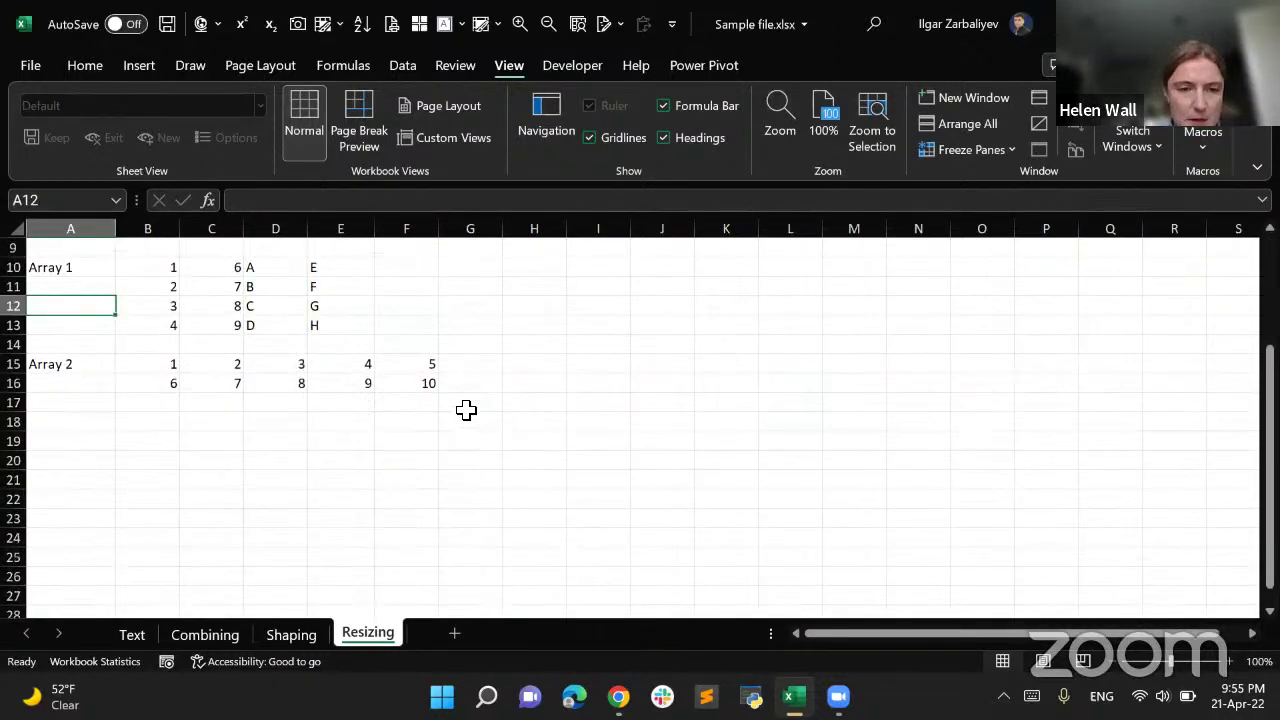
scroll(466, 409, up, 3)
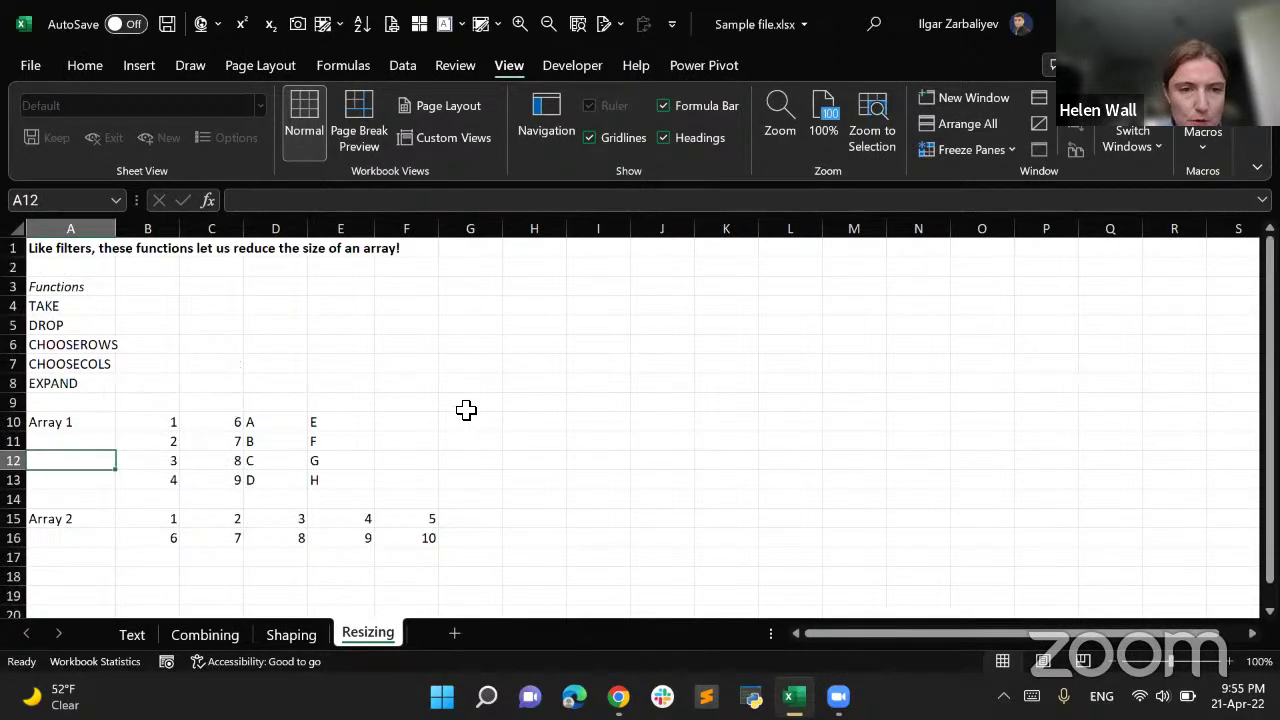
click(683, 306)
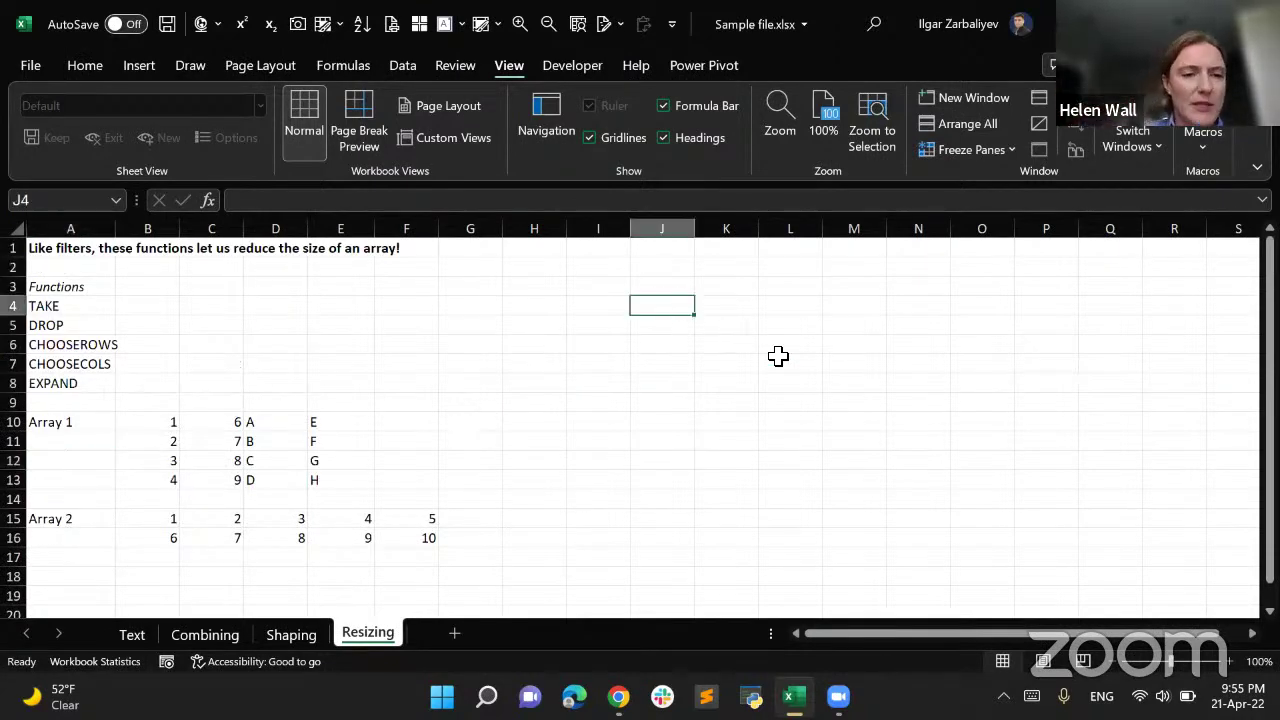
text(TAKE)
key(Return)
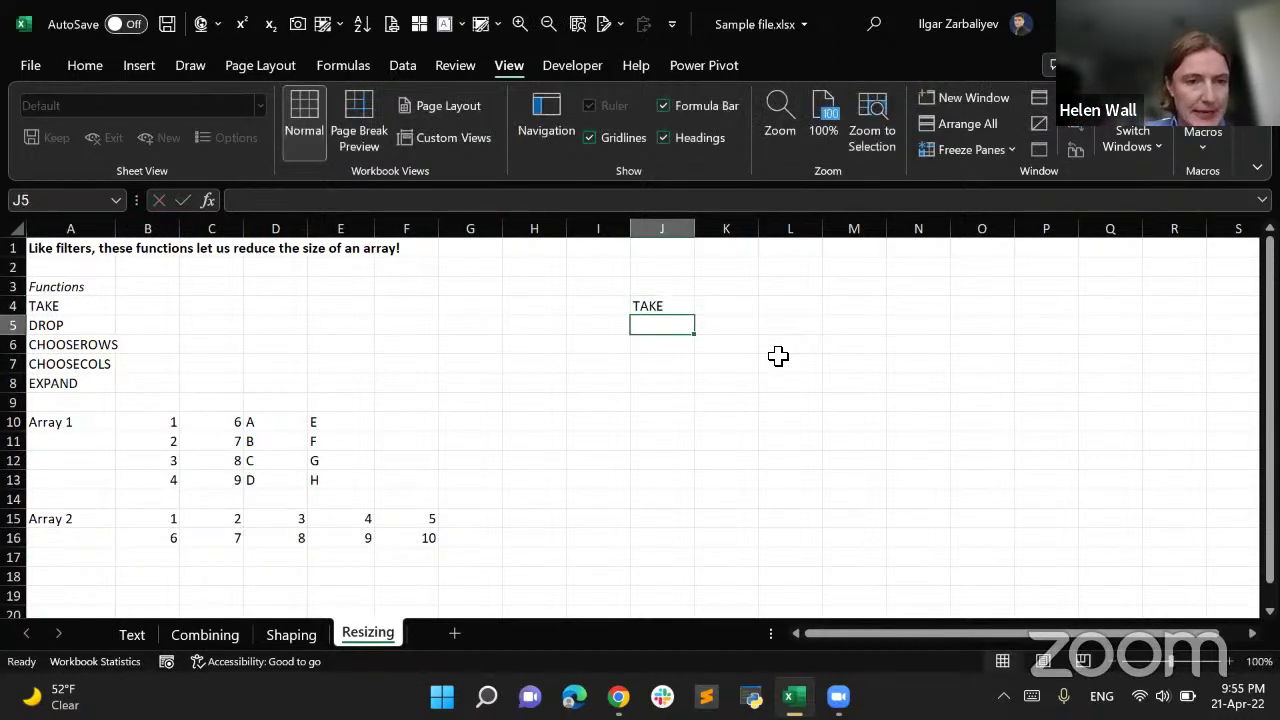
Add the heading DROP in cell L4, in the same row as the TAKE heading
key(Up)
key(Right)
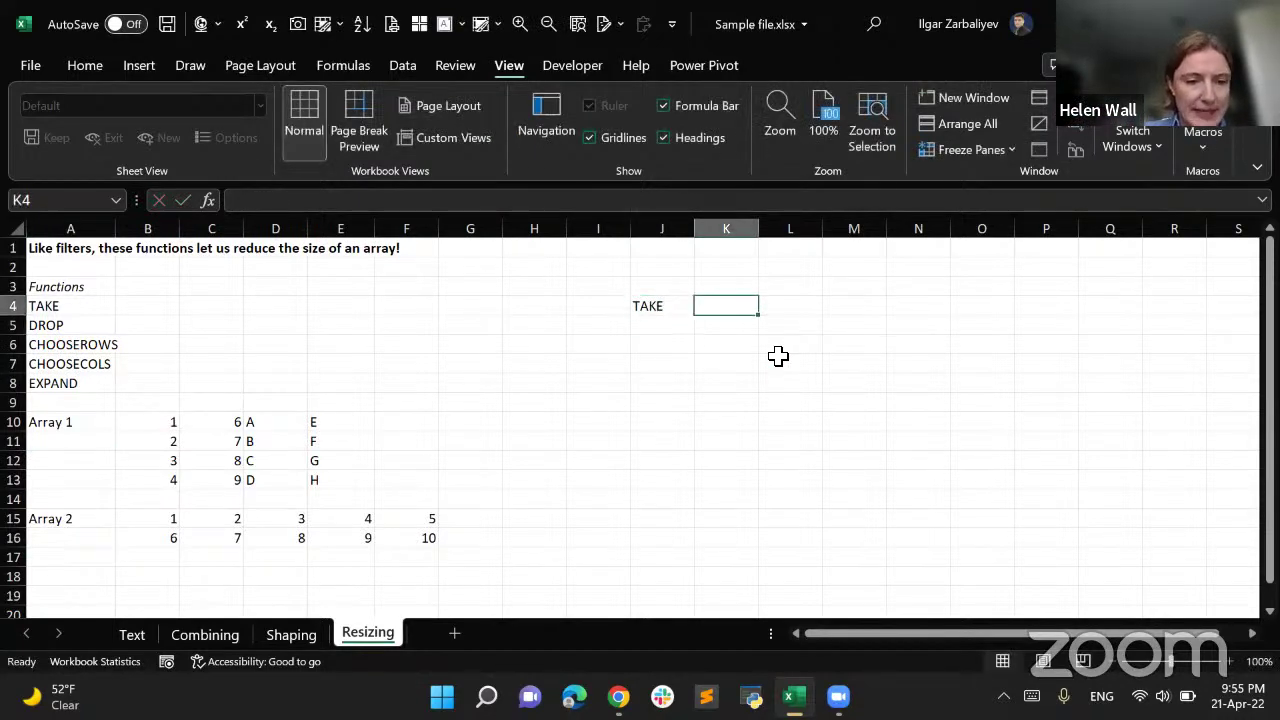
key(Right)
text(DROP)
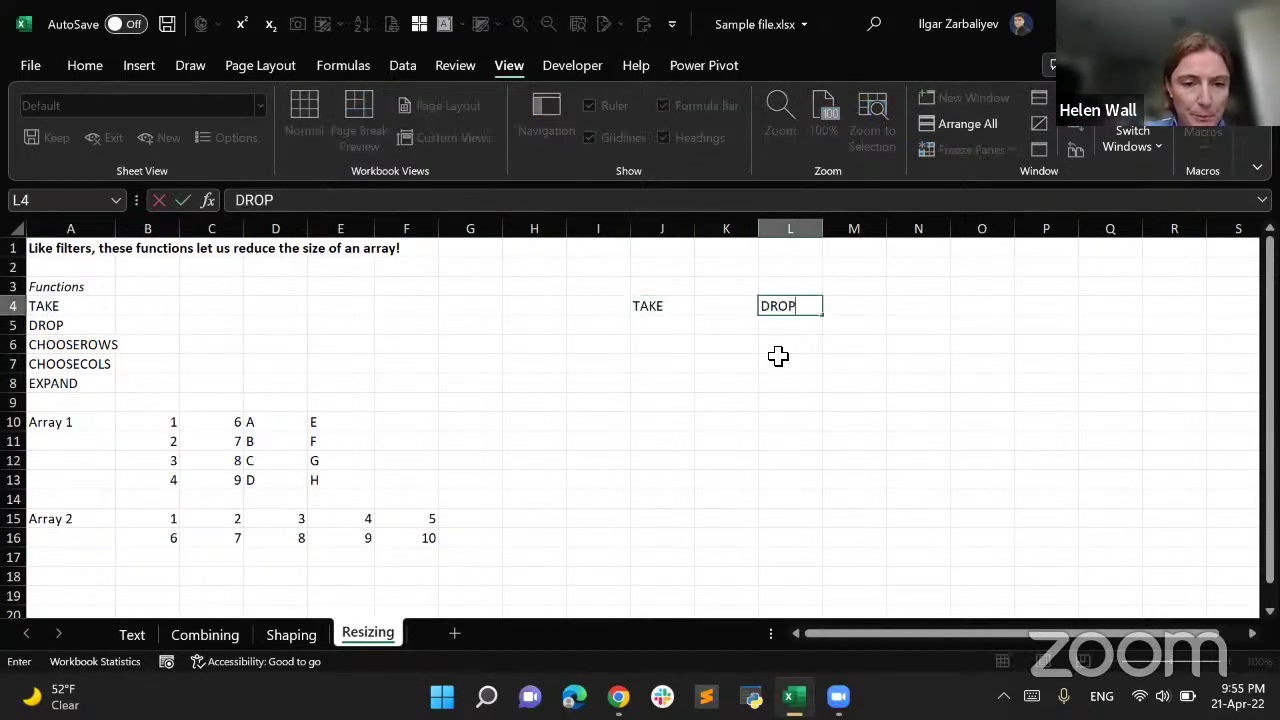
click(778, 360)
Extract the first three rows and two columns of Array 1 in J5 with =TAKE(B10:E13,3,2)
key(Left)
key(Left)
key(Left)
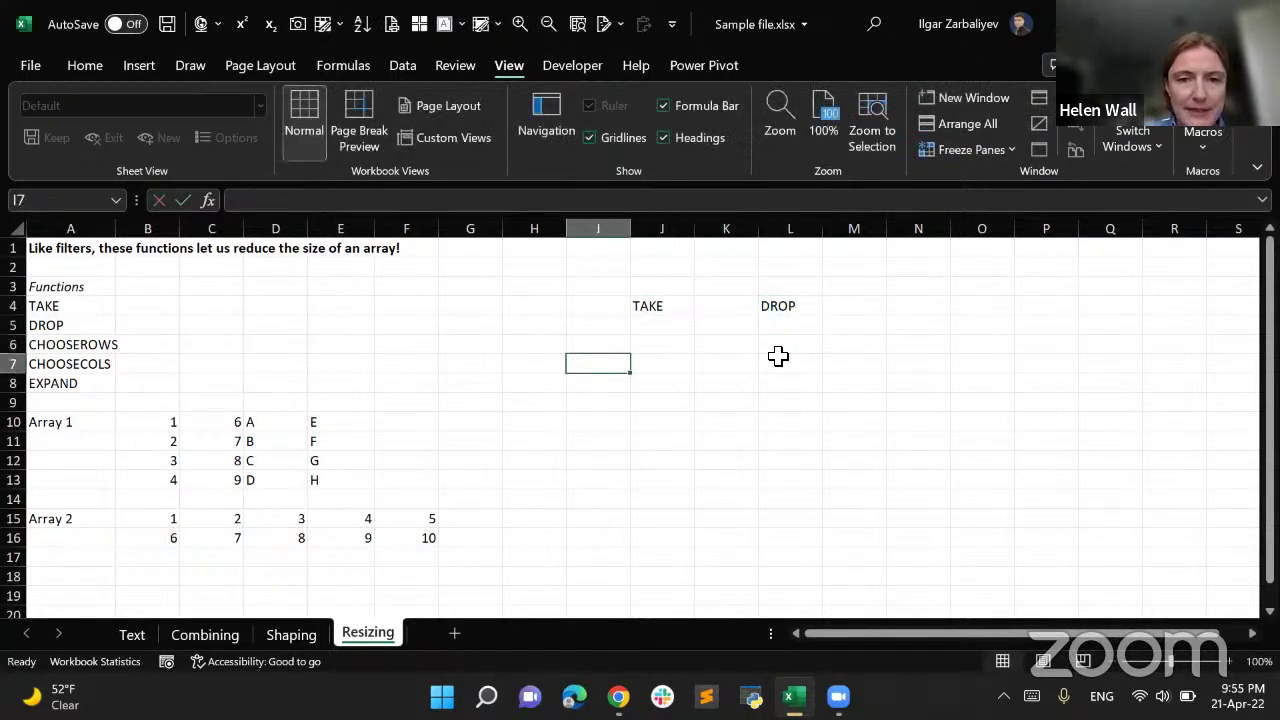
key(Up)
key(Right)
key(Up)
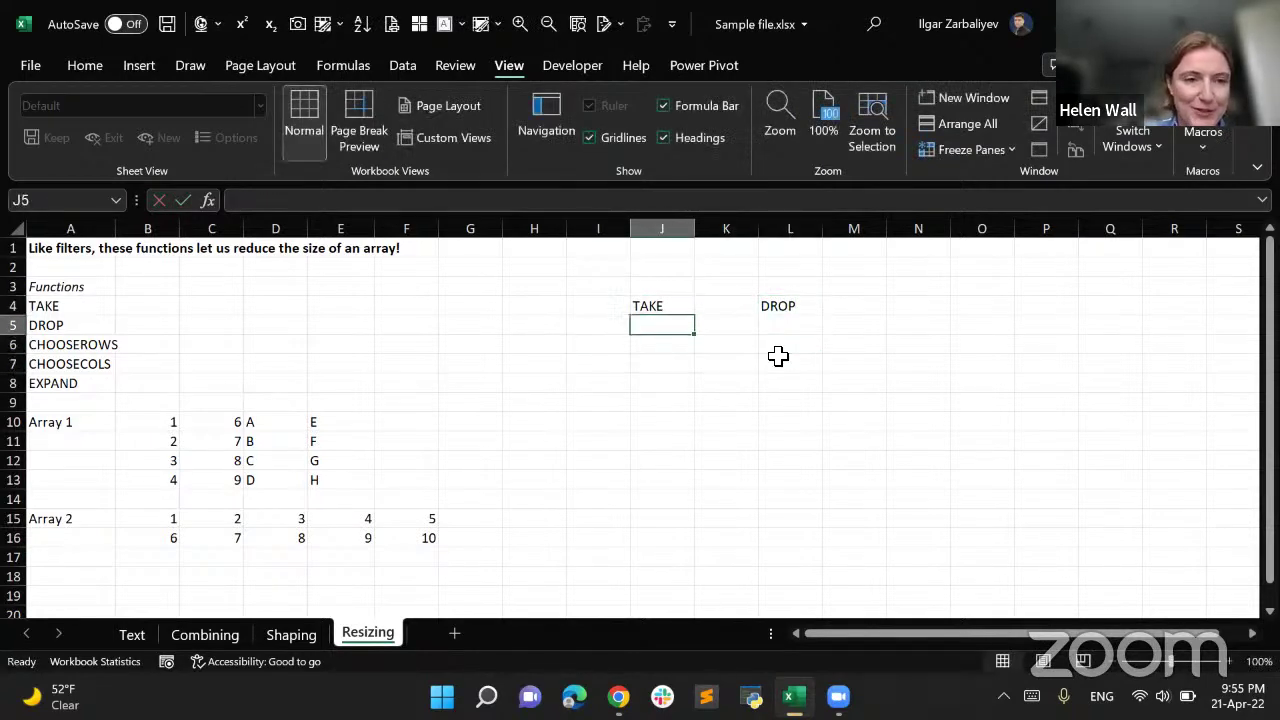
text(=ta)
key(Tab)
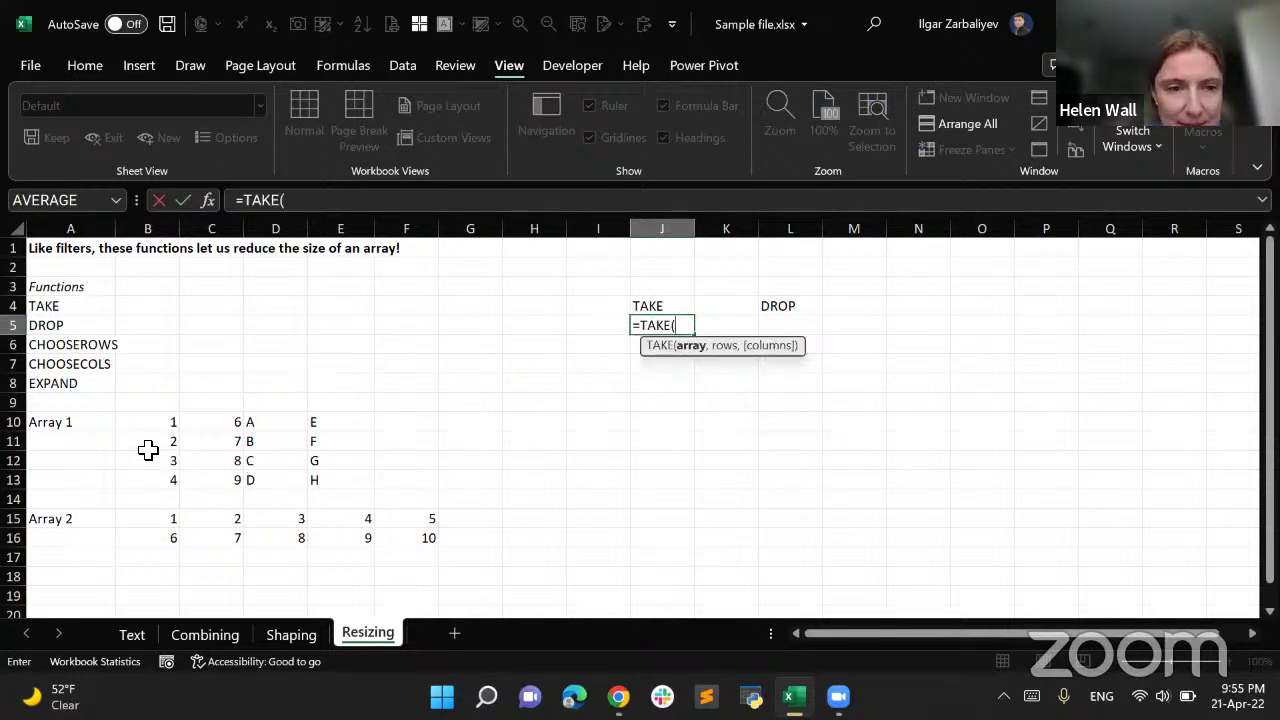
drag(154, 424, 340, 484)
text(,)
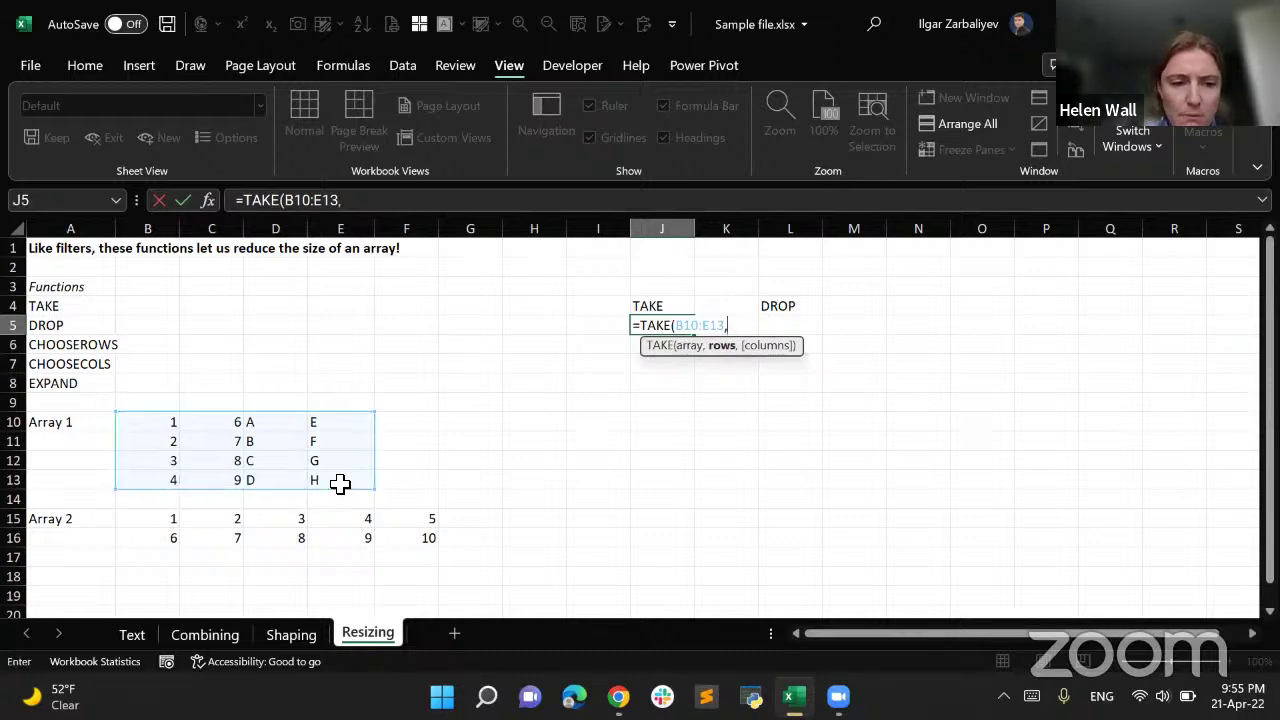
text(3)
text(,2))
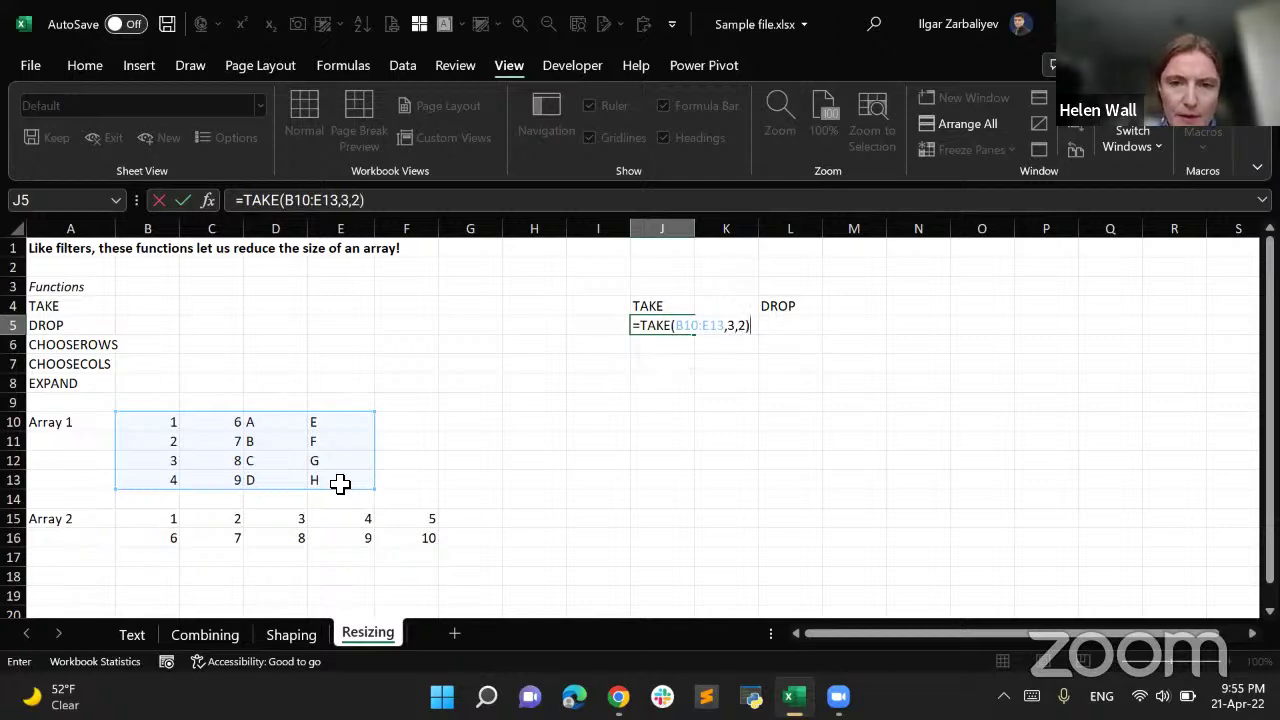
key(Return)
key(Up)
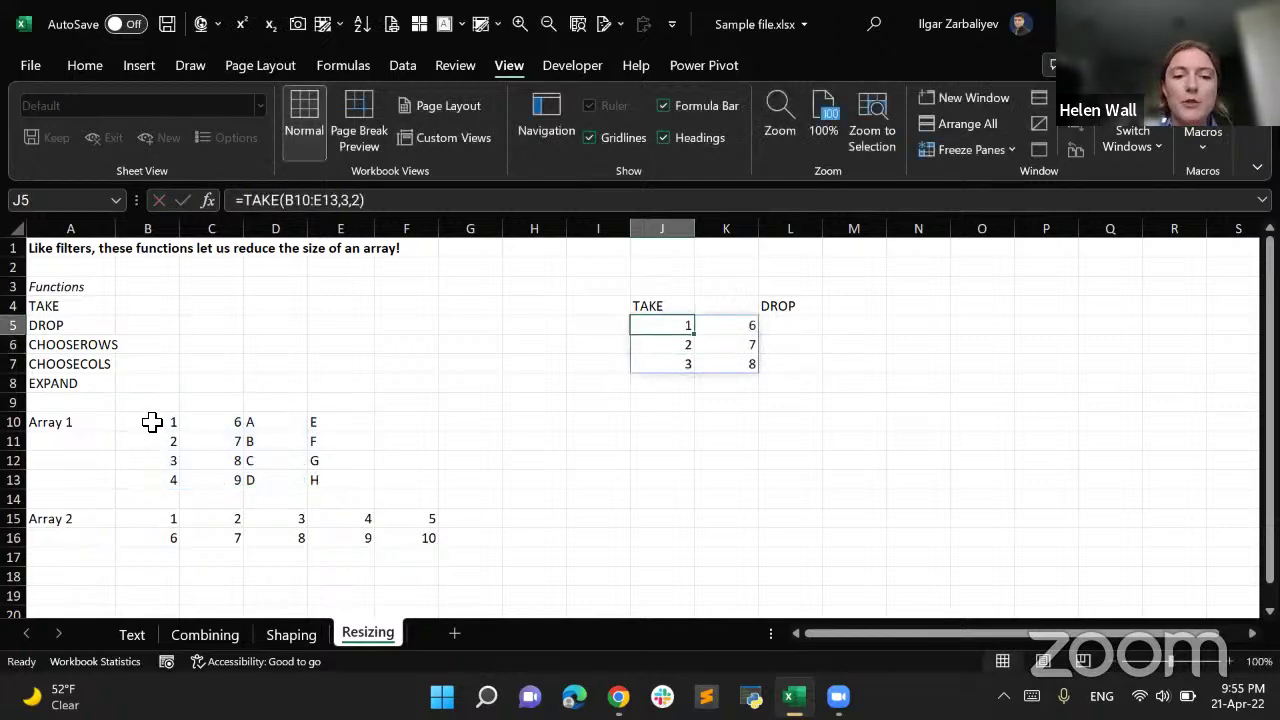
Compare source cells B10:C12 of Array 1 with the TAKE result spilling from J5
drag(151, 420, 216, 486)
drag(216, 486, 211, 455)
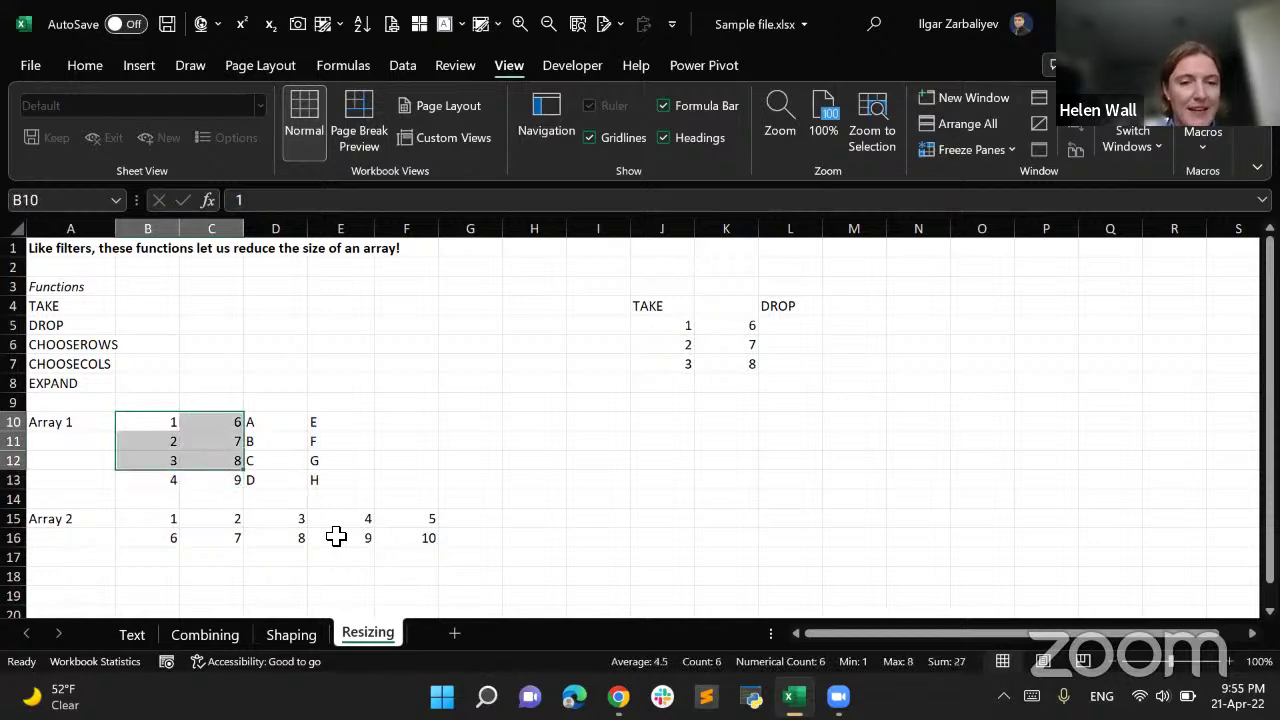
click(510, 442)
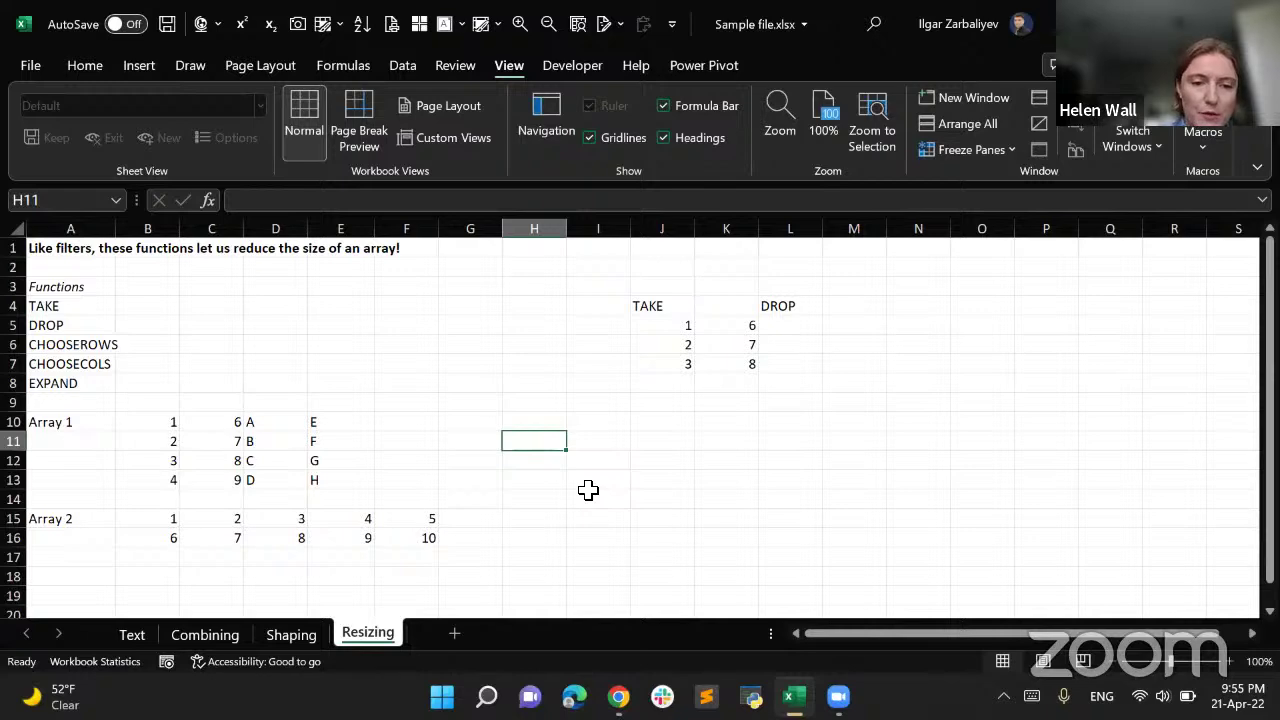
drag(171, 425, 222, 465)
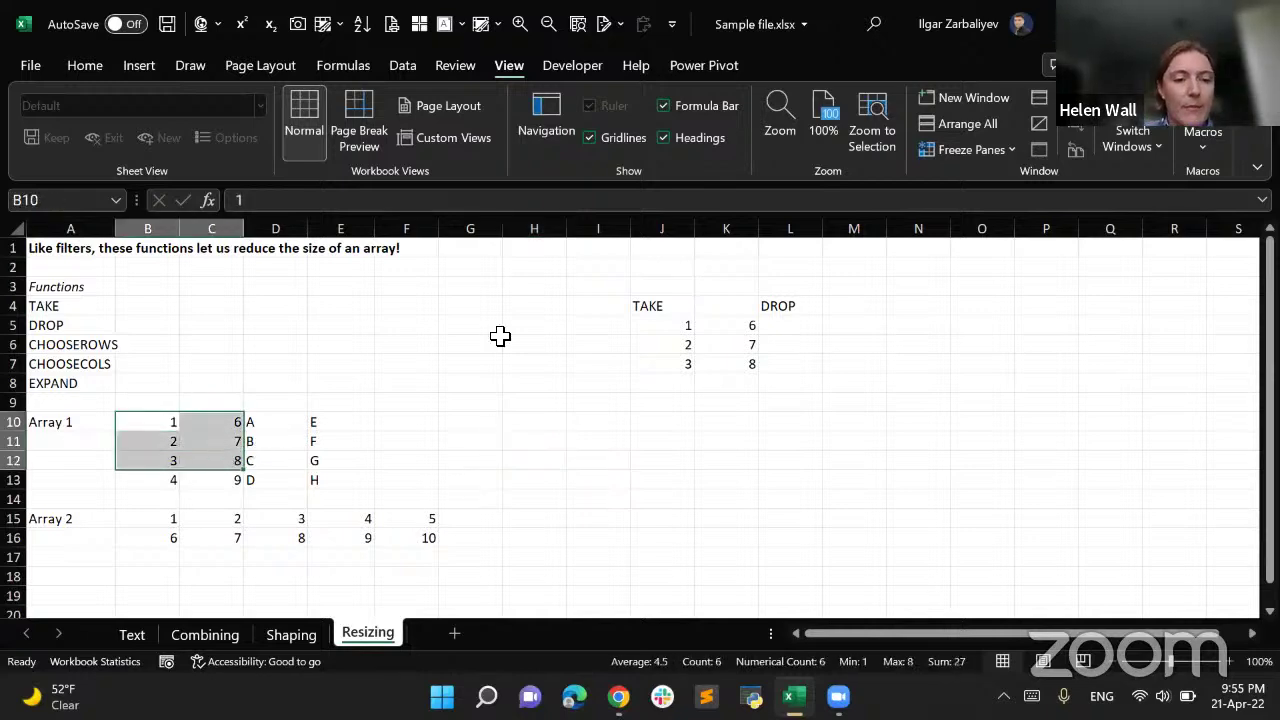
click(662, 328)
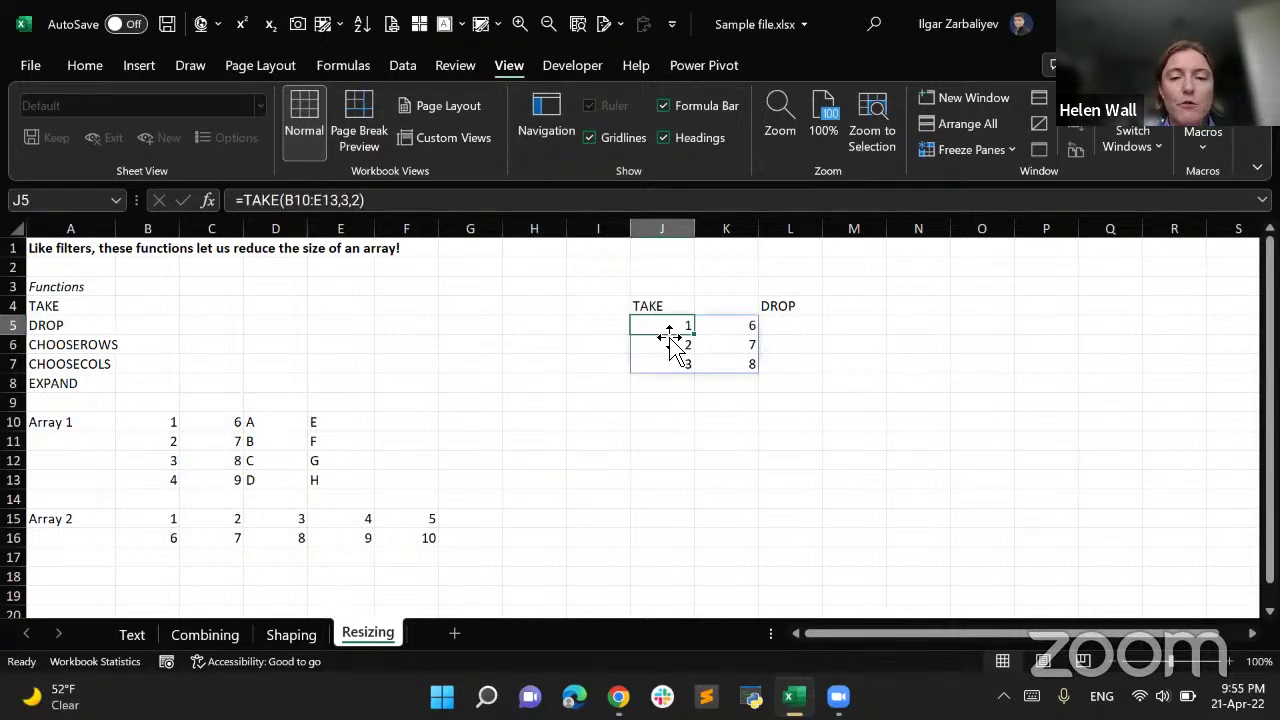
Move the DROP heading from L4 to N4 to leave more space beside the TAKE result
click(797, 313)
drag(808, 322, 912, 331)
click(915, 328)
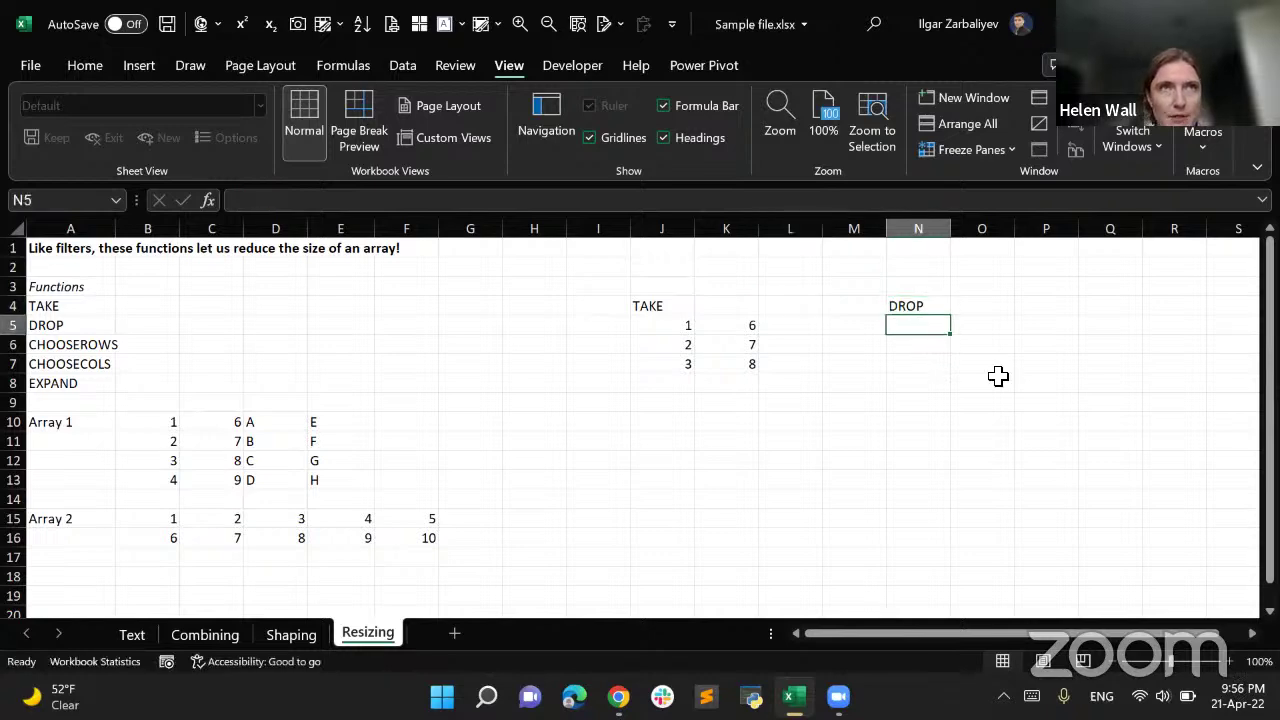
Drop the first two rows and three columns of Array 1 in N5 with =DROP(B10:E13,2,3)
text(=drop)
key(Tab)
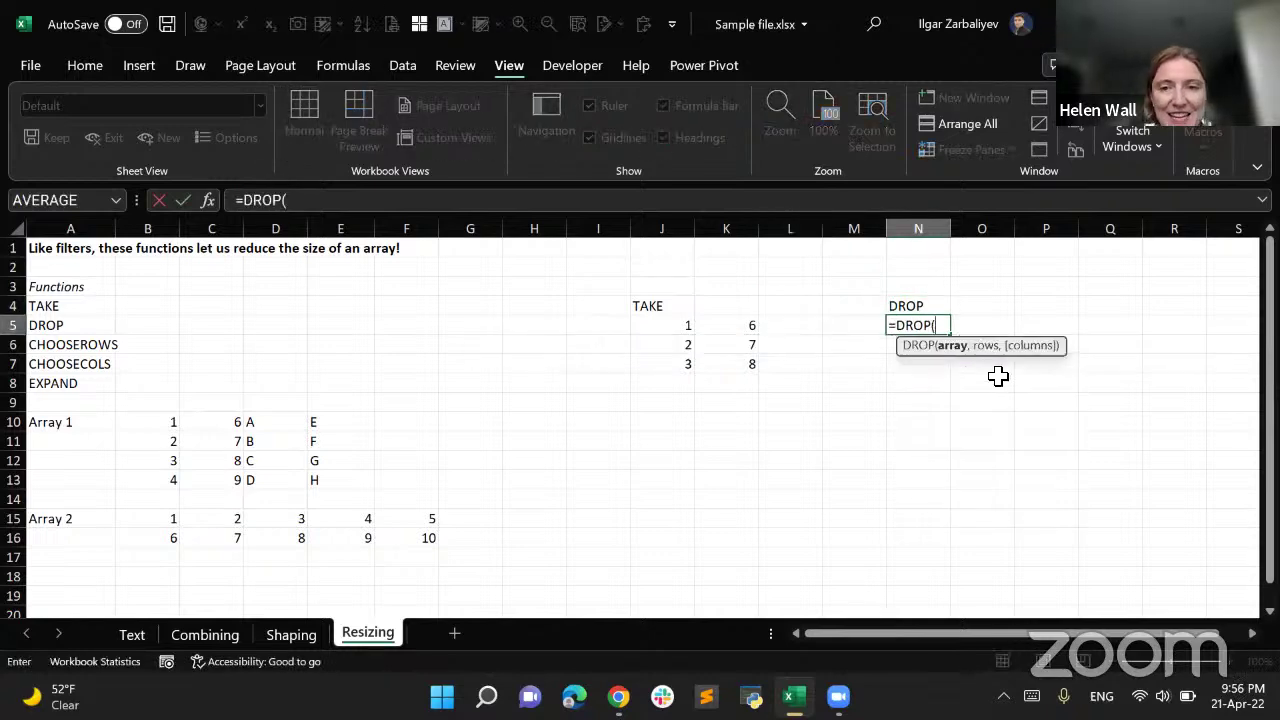
drag(174, 424, 340, 481)
text(,)
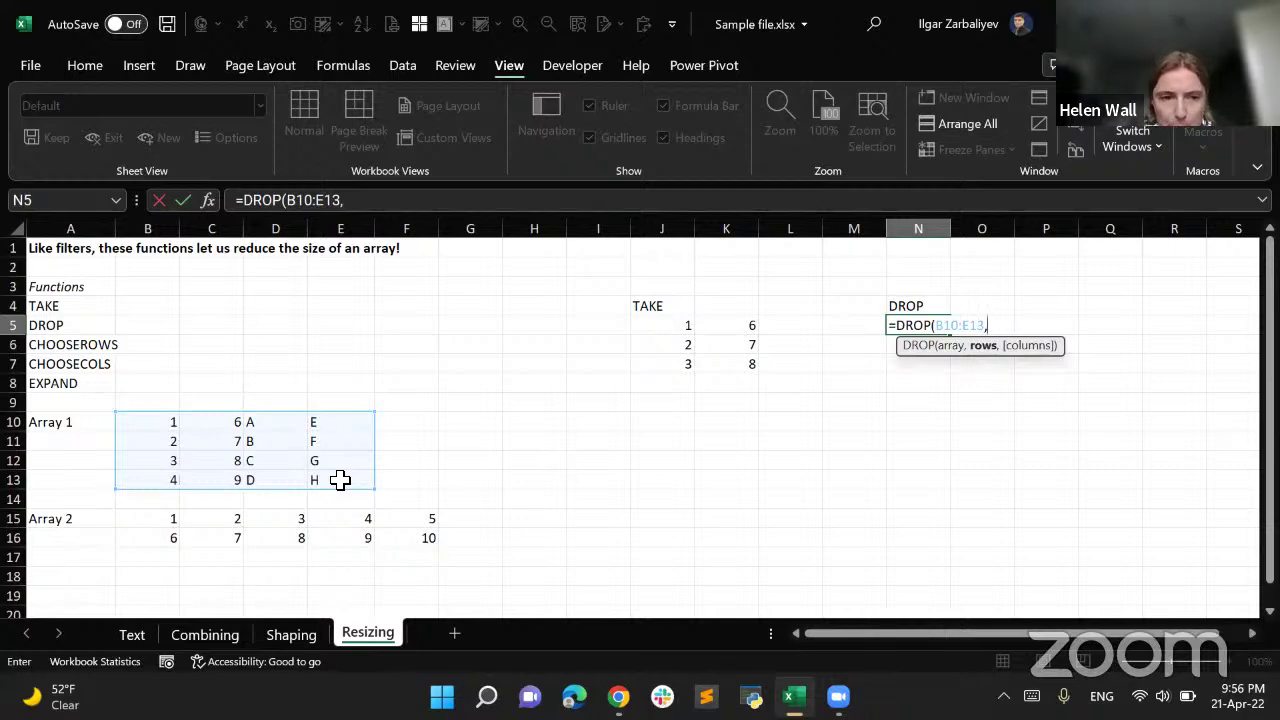
text(2)
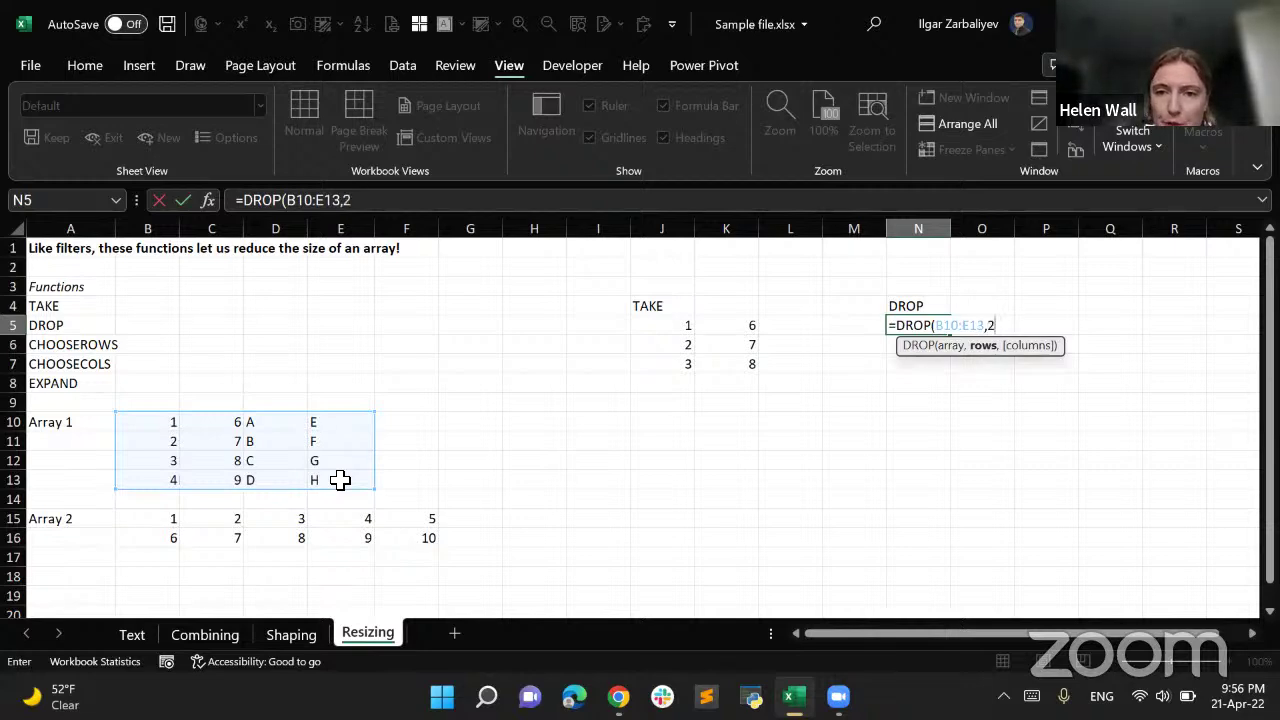
text(,3))
key(ctrl+Return)
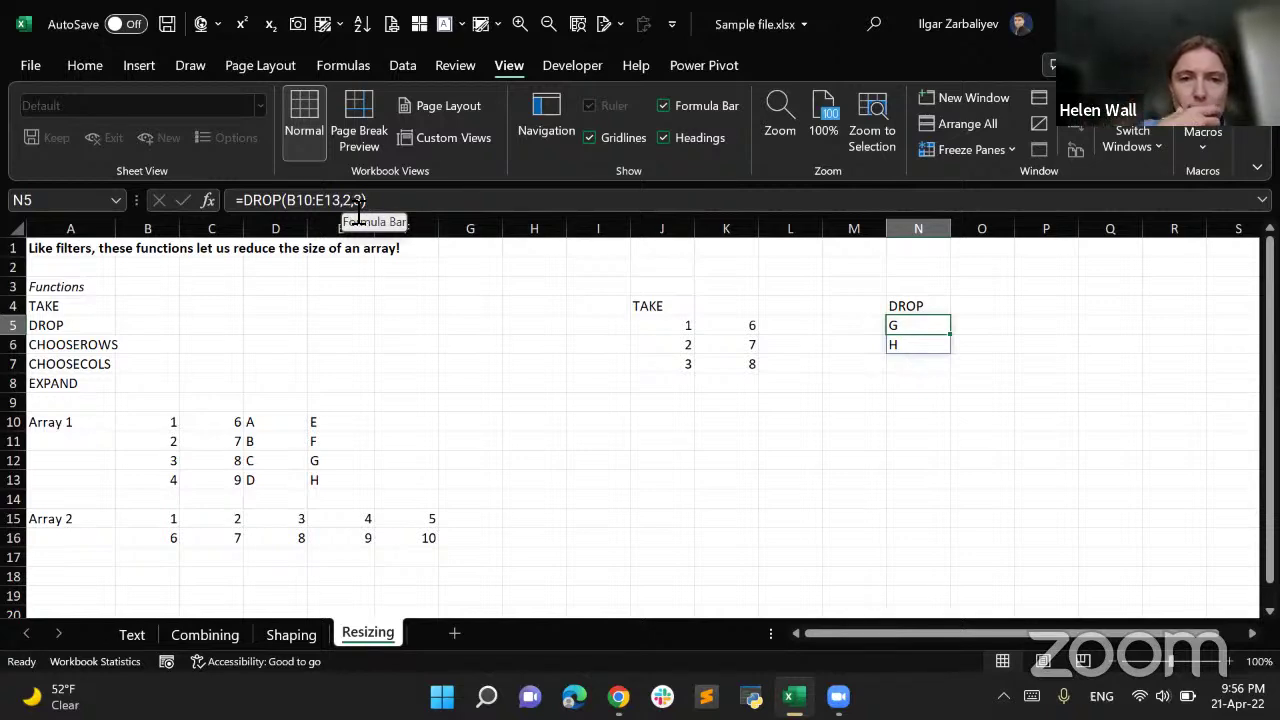
Drop the first three rows and two columns of Array 1 in N8 with =DROP(B10:E13,3,2)
click(906, 388)
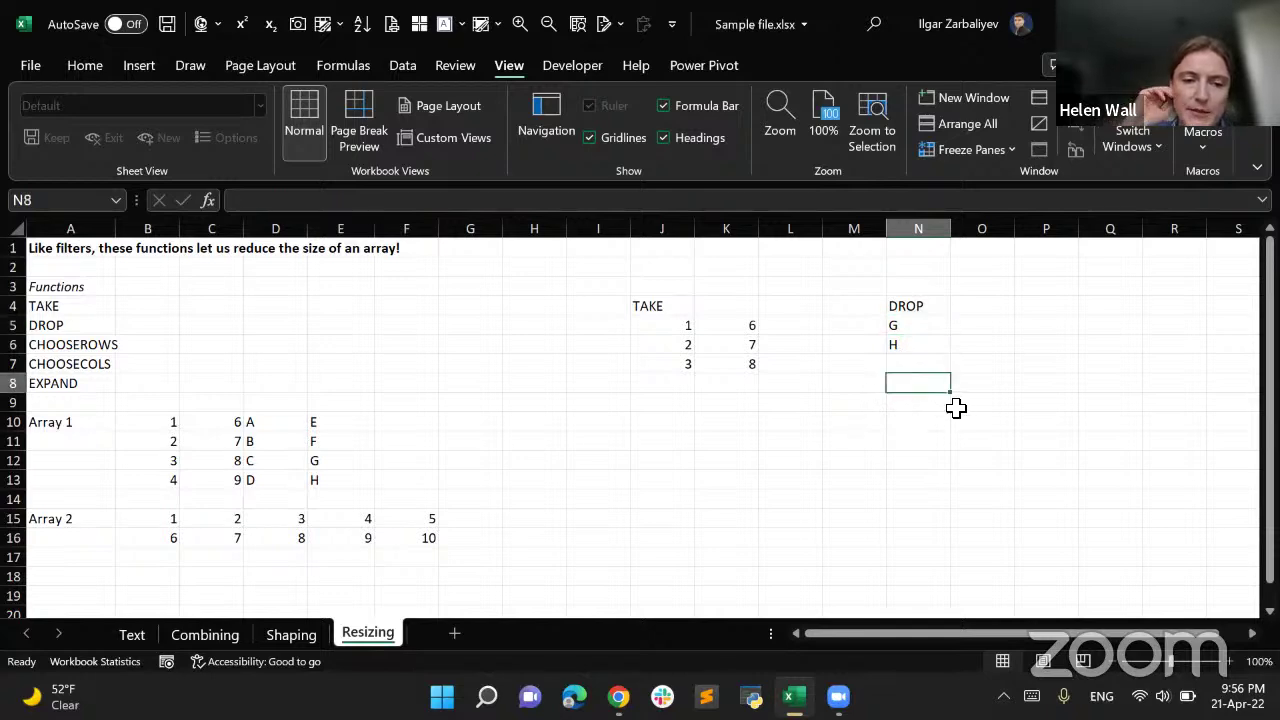
text(=drop)
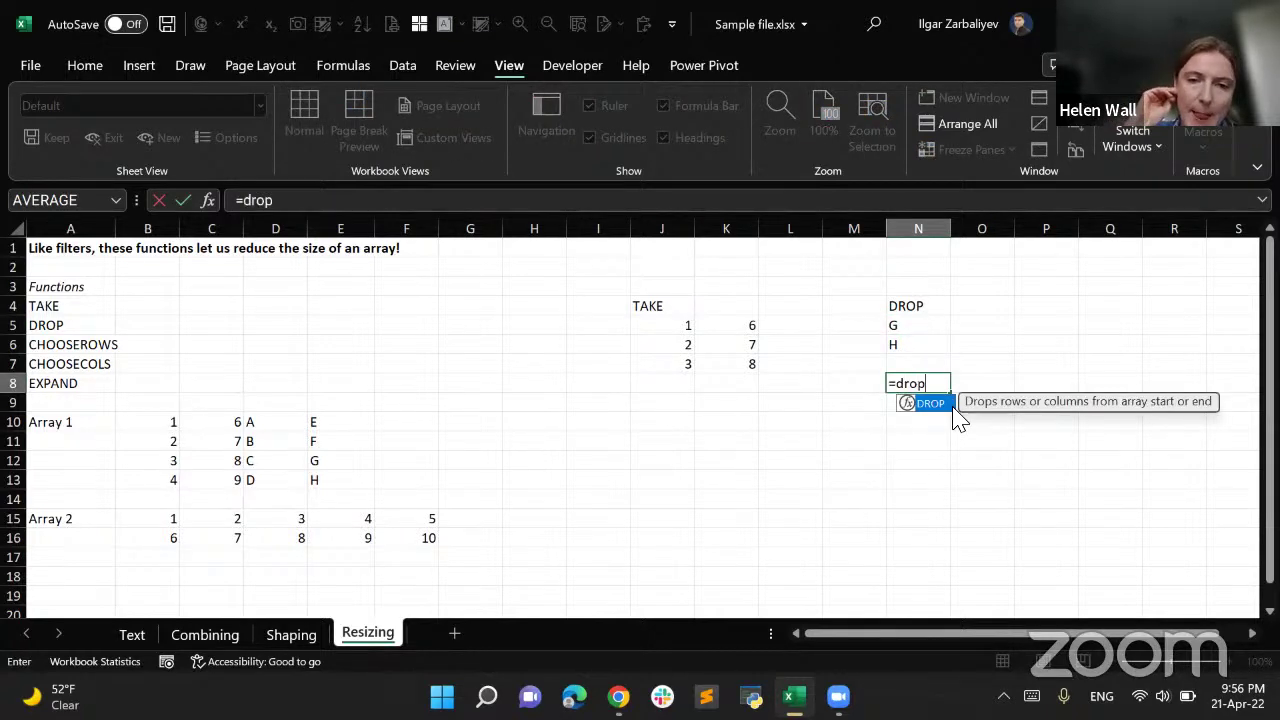
key(Tab)
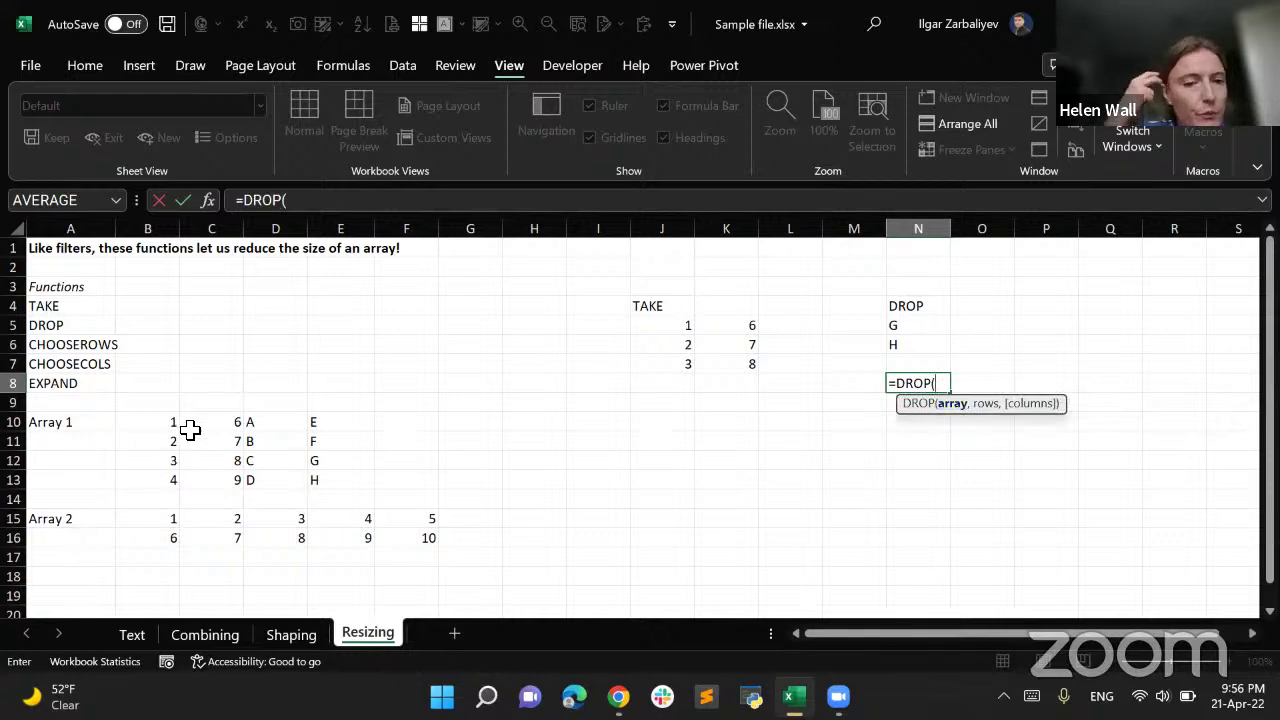
drag(181, 424, 330, 486)
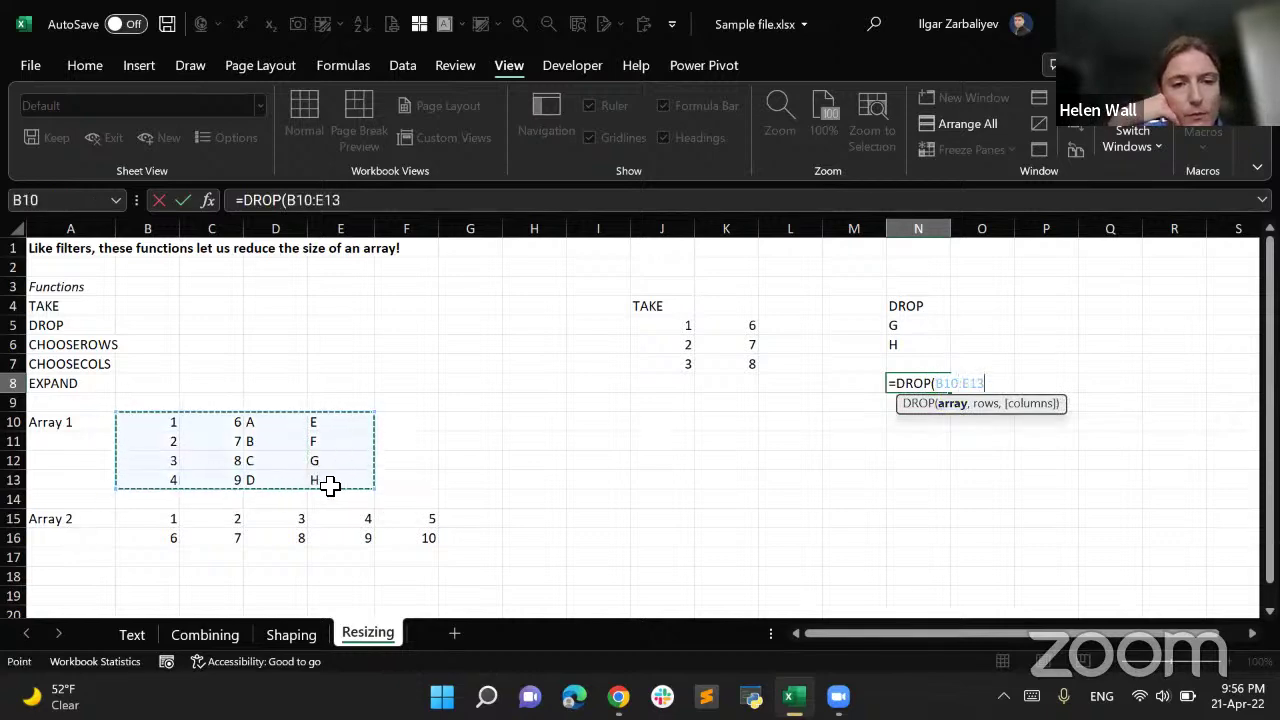
text(,3,2)
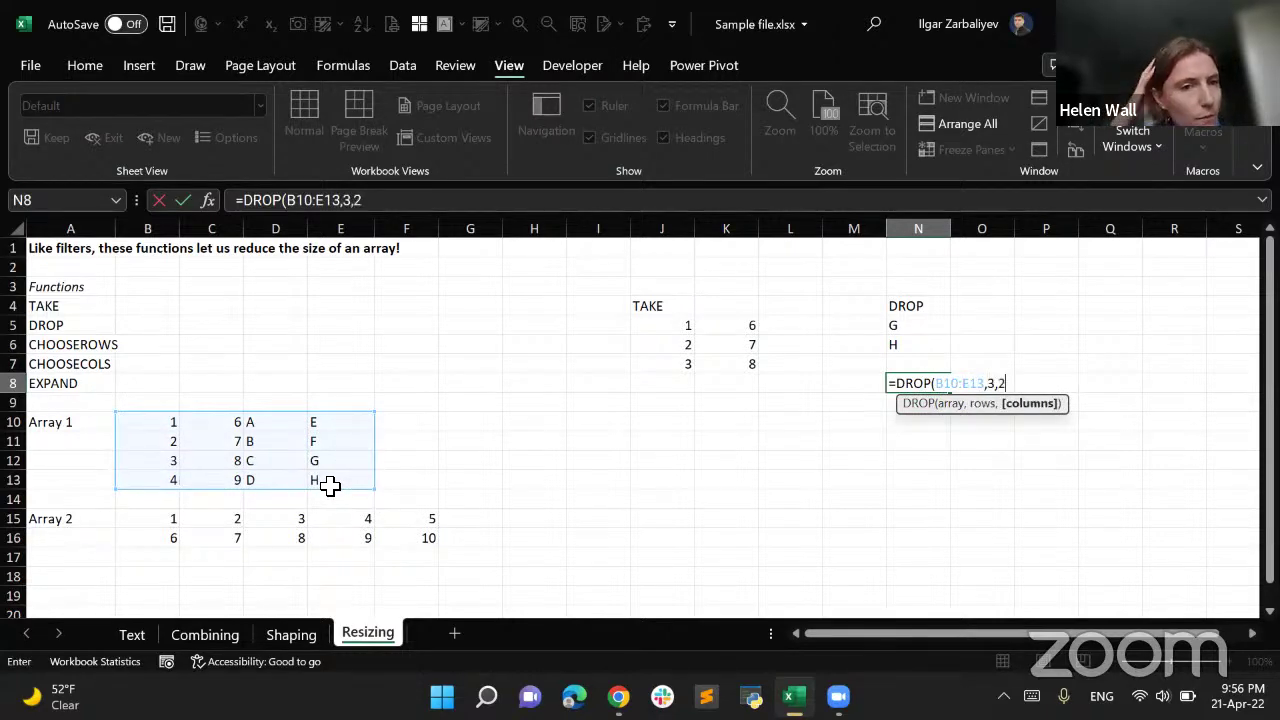
text())
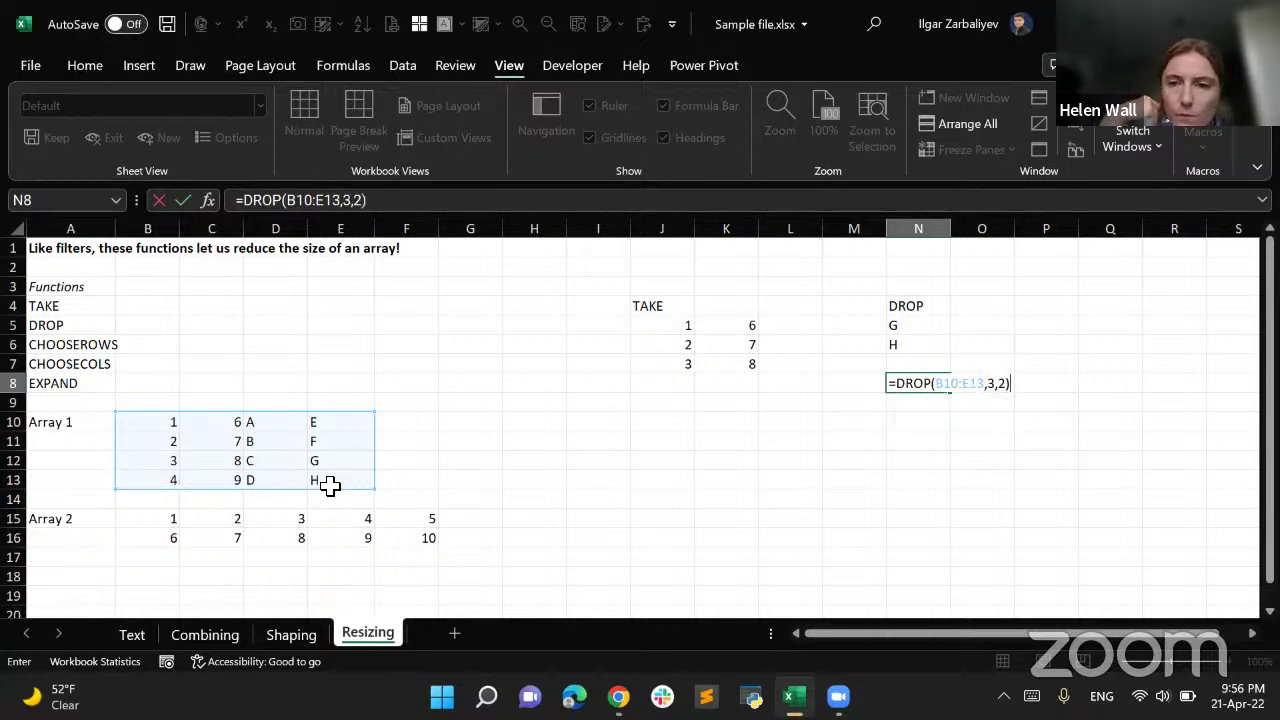
key(Return)
key(Up)
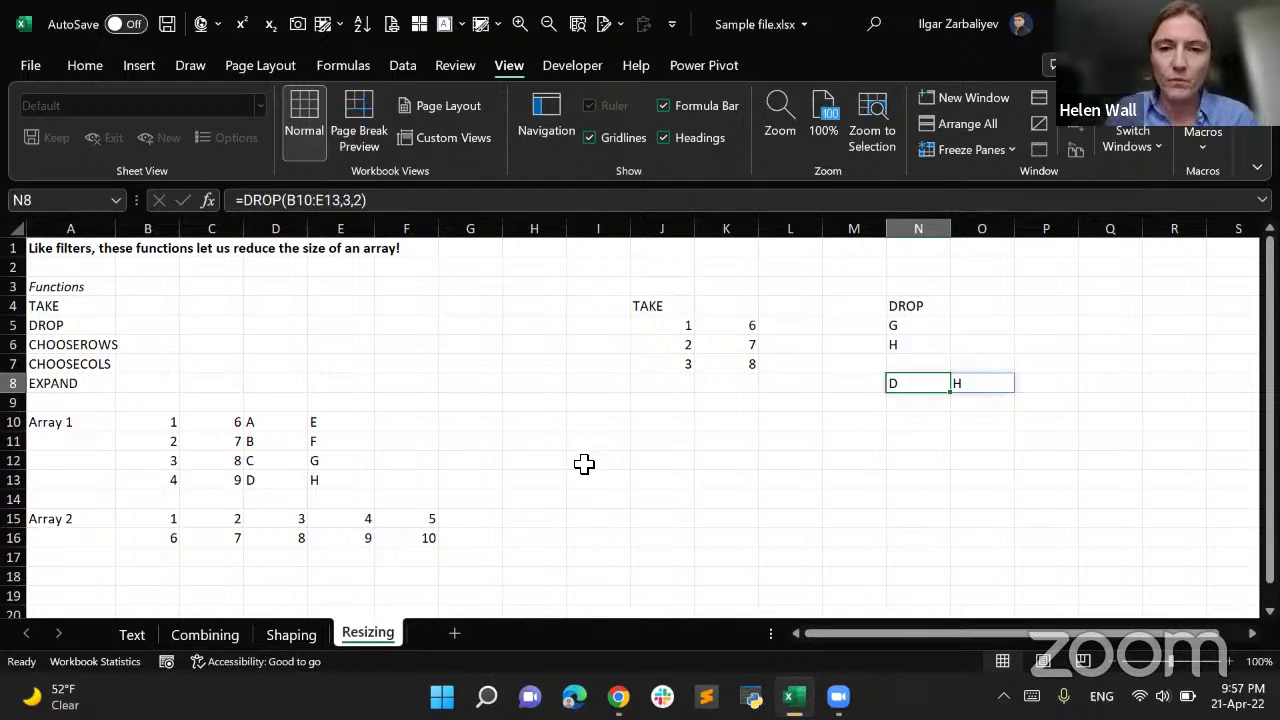
Drop the first row and first two columns of Array 1 in N11 with =DROP(B10:E13,1,2)
click(905, 442)
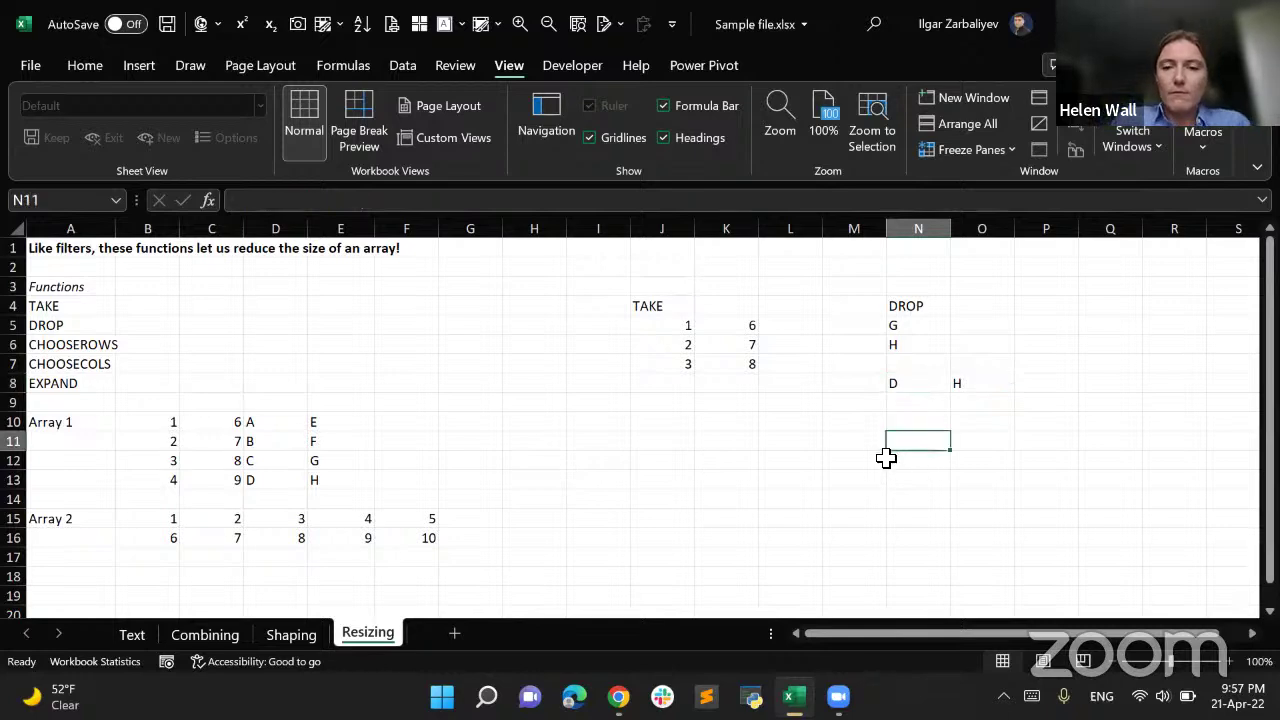
text(=drop)
key(Tab)
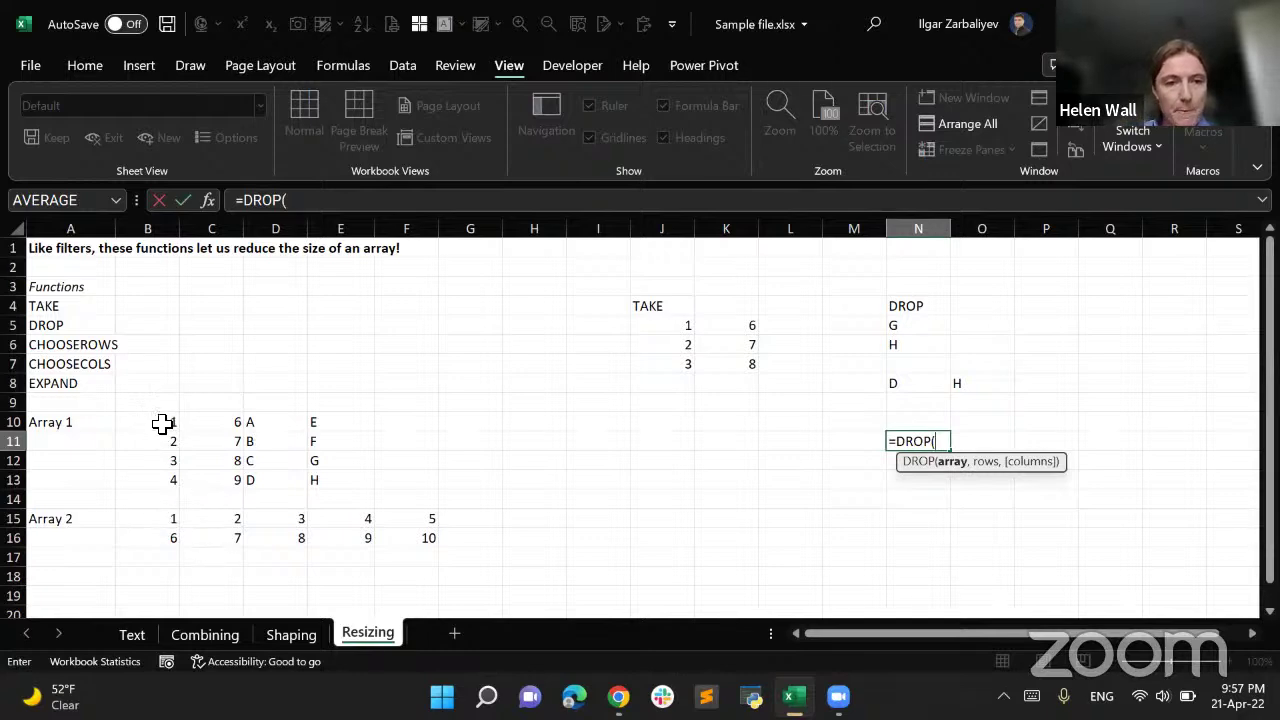
drag(165, 422, 319, 474)
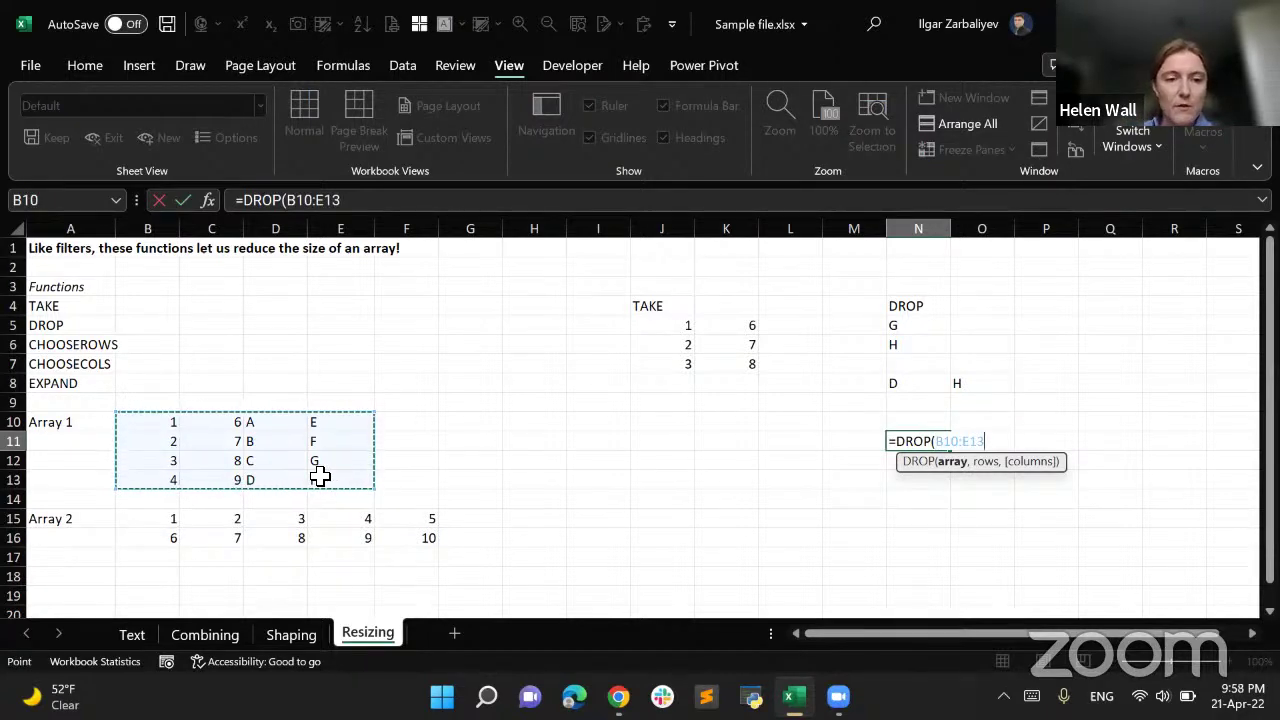
text(,)
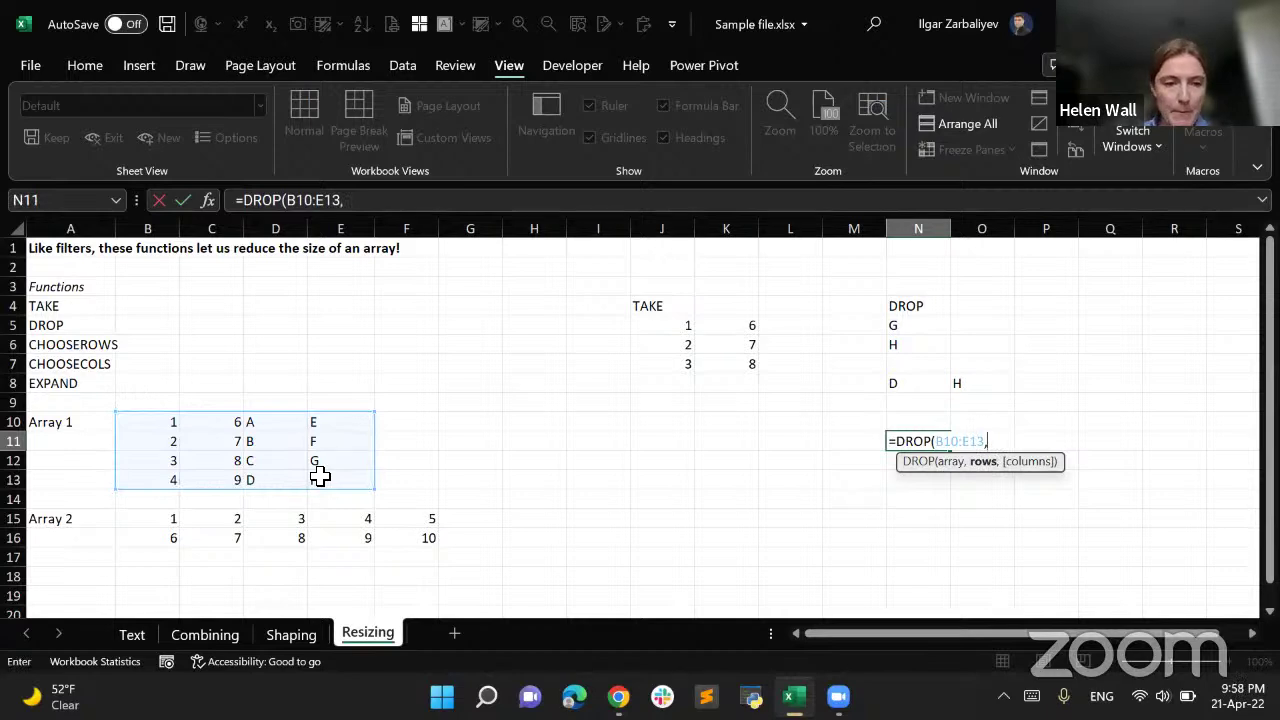
text(1)
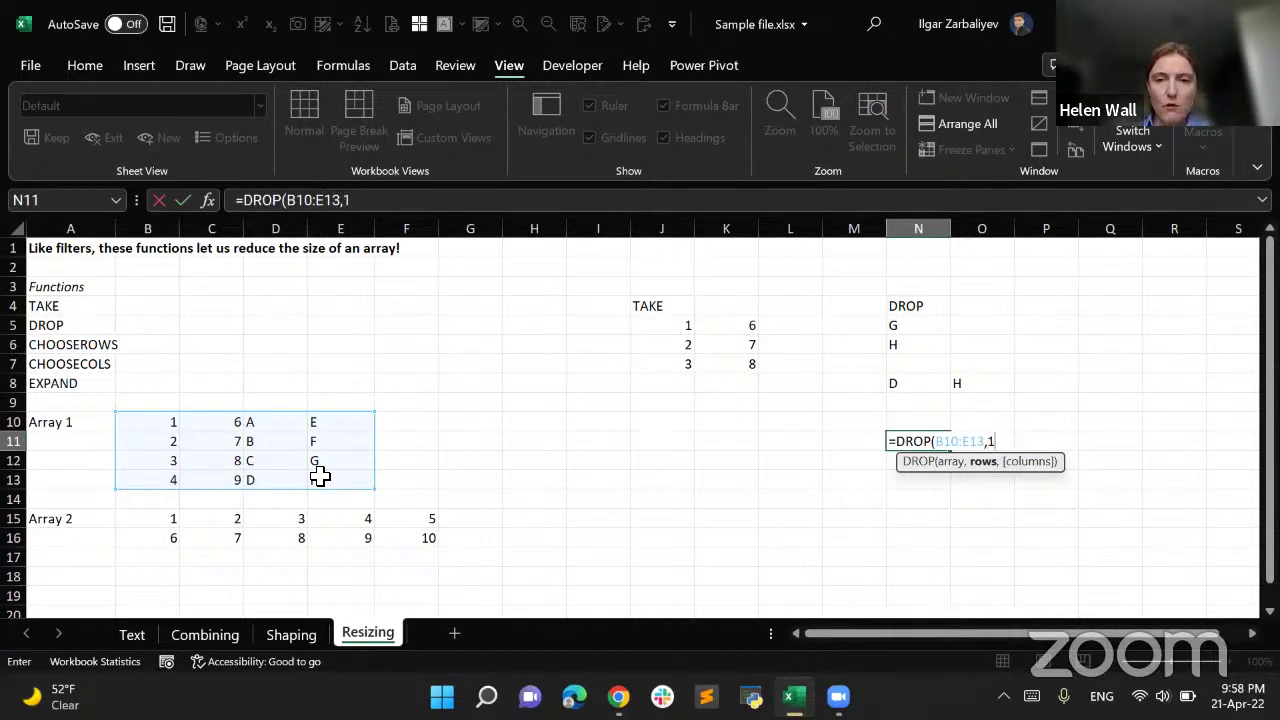
text(,)
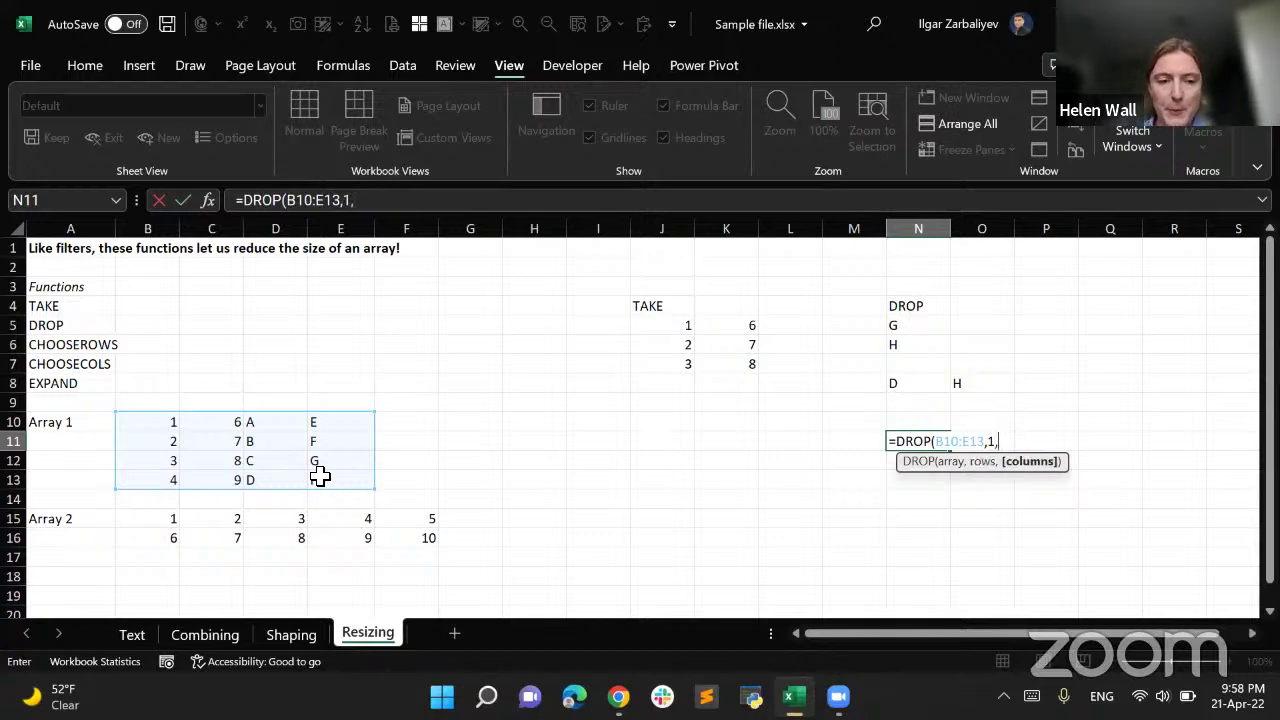
text(2))
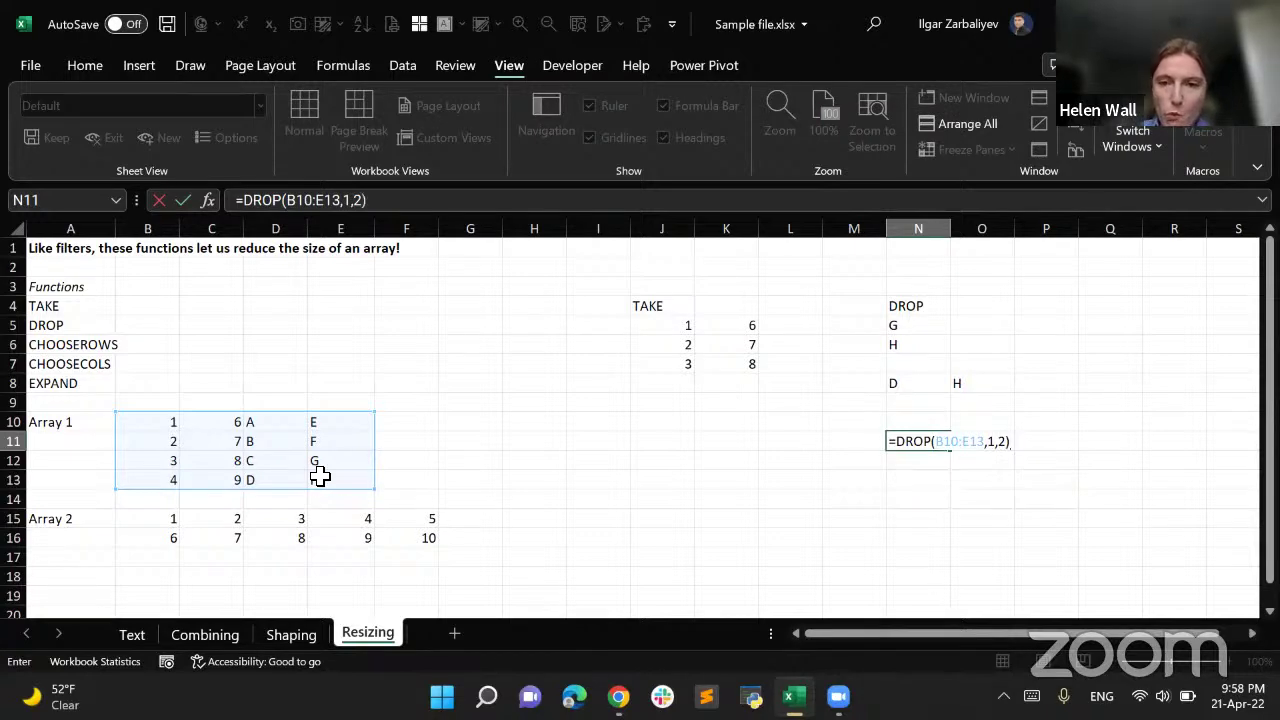
key(Return)
key(Up)
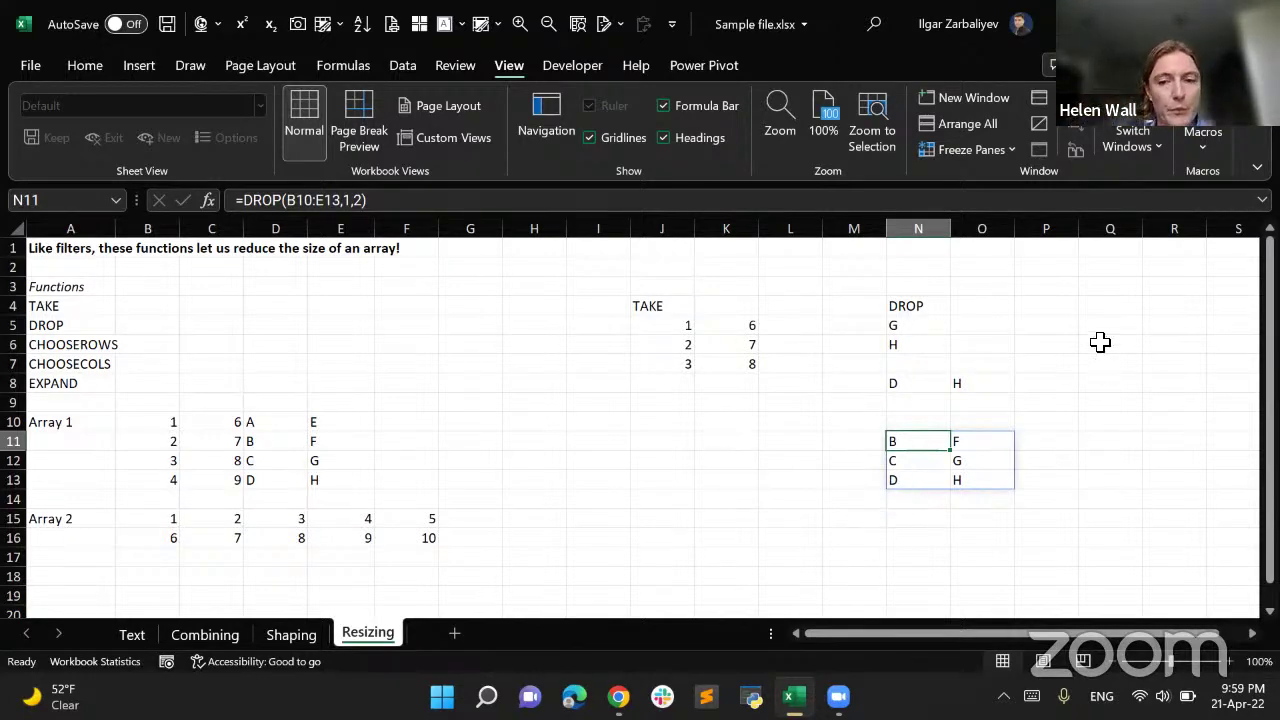
Add the heading CHOOSEROWS in Q4, to the right of the DROP examples
click(1114, 310)
text(CH)
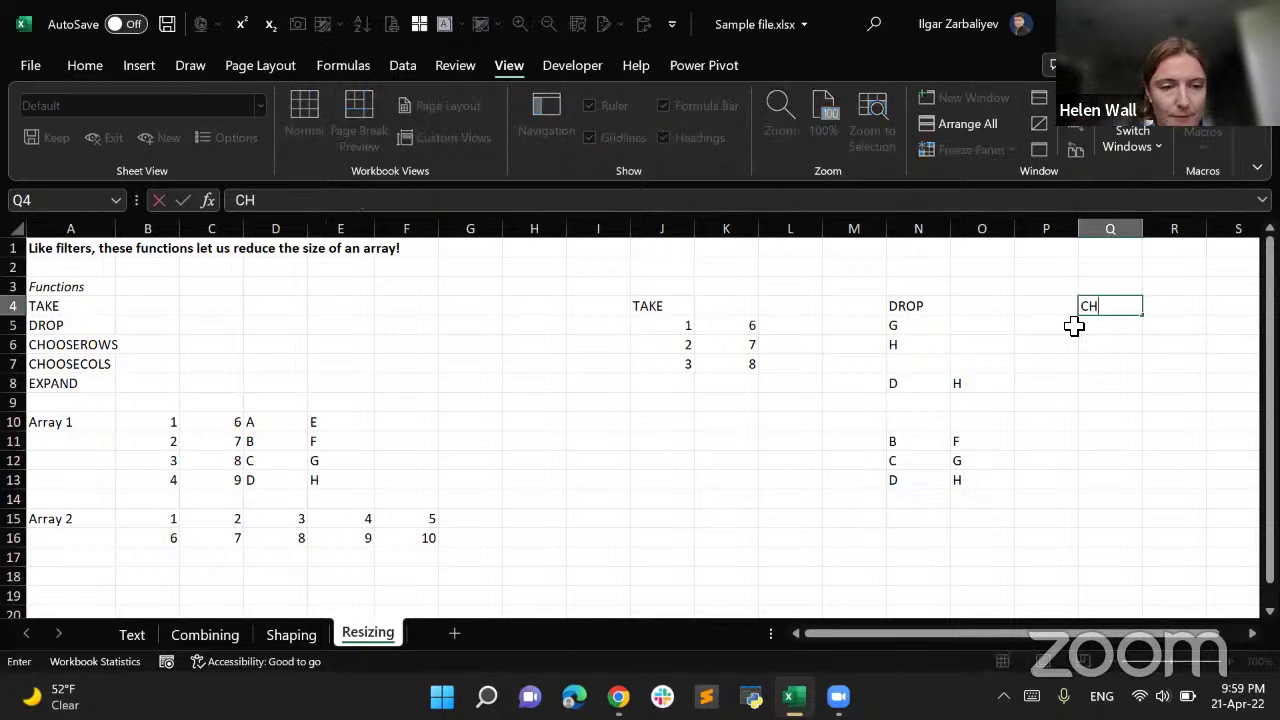
text(OOSEROWS)
key(Return)
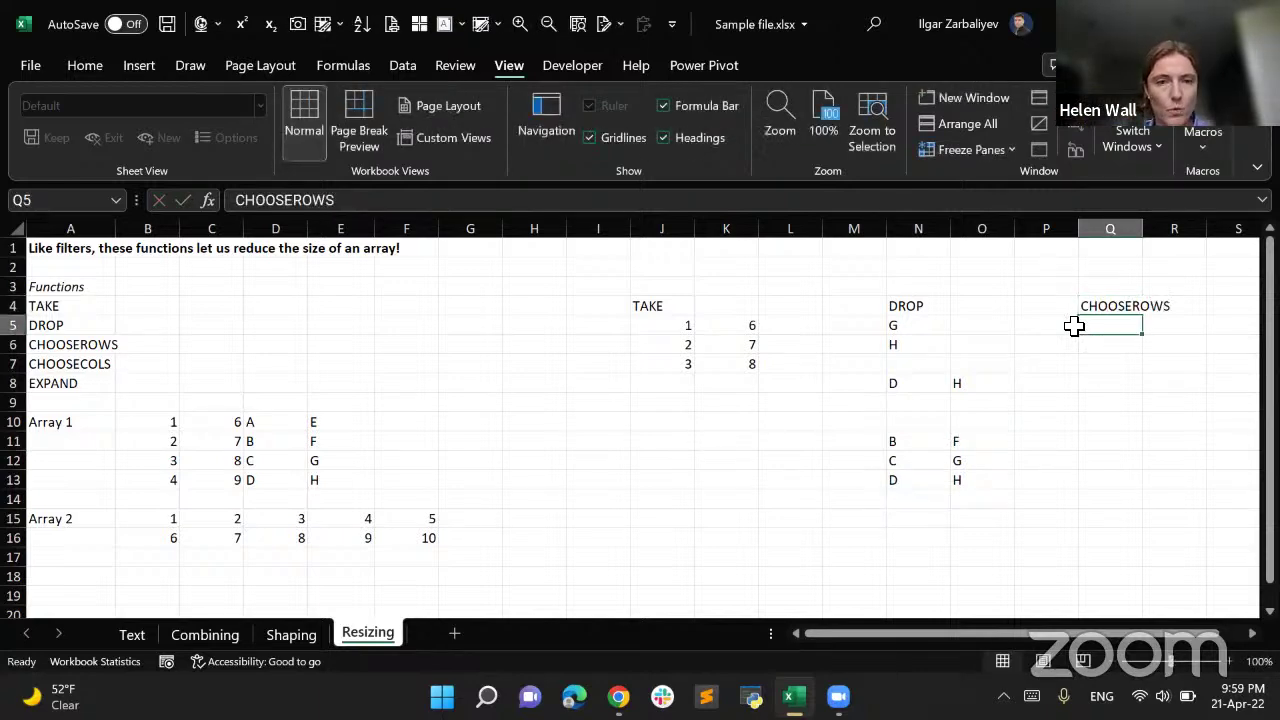
key(Up)
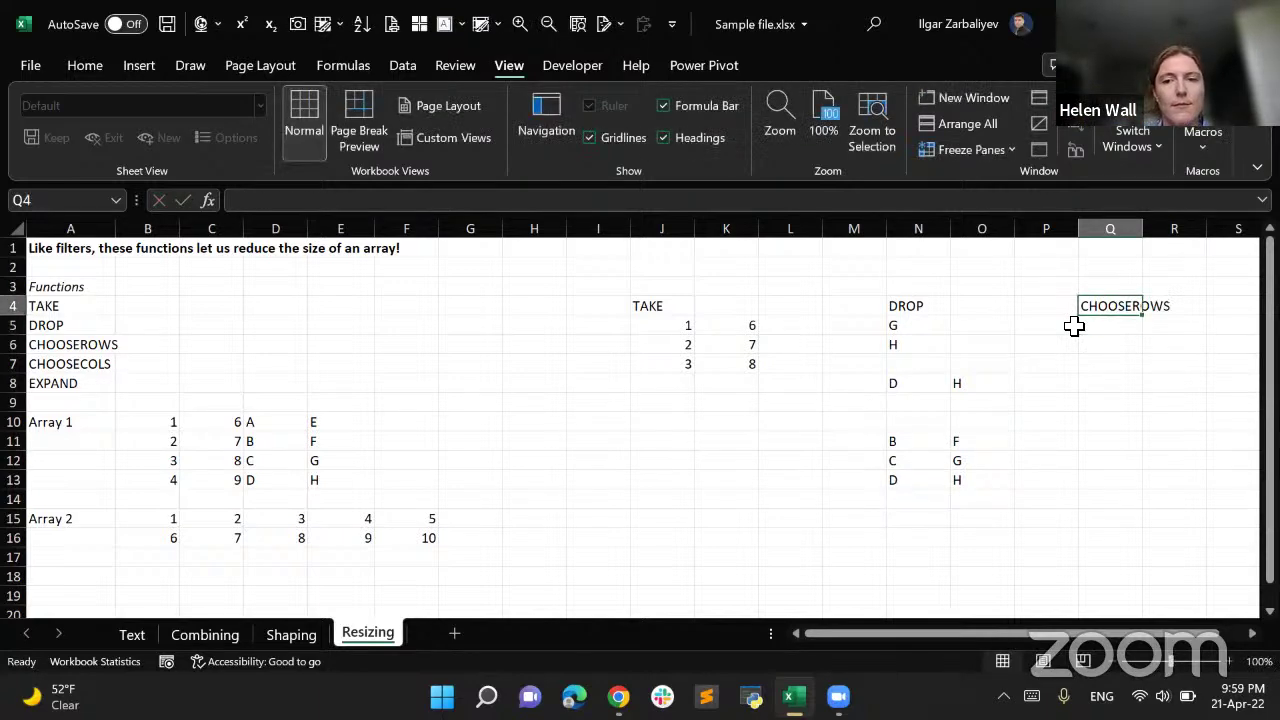
Return the second row of Array 1 in Q5 with =CHOOSEROWS(B10:E13,2)
key(Down)
text(=choose)
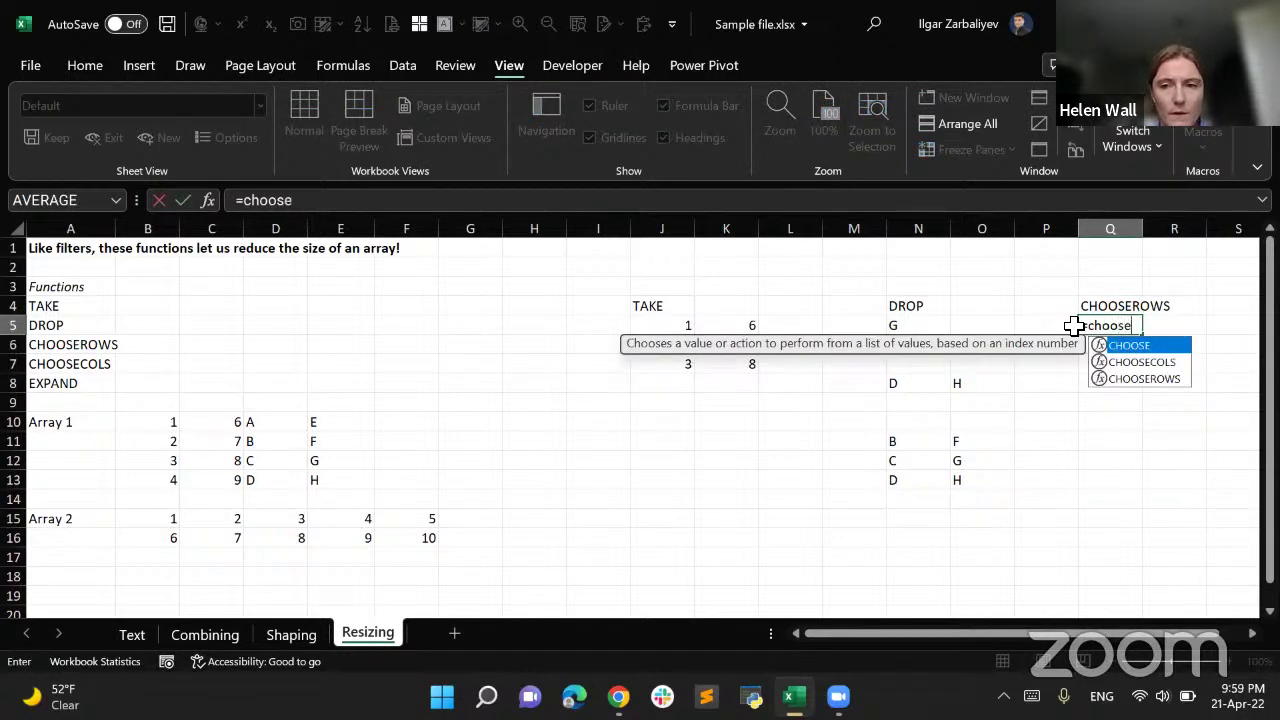
key(Down)
key(Down)
key(Tab)
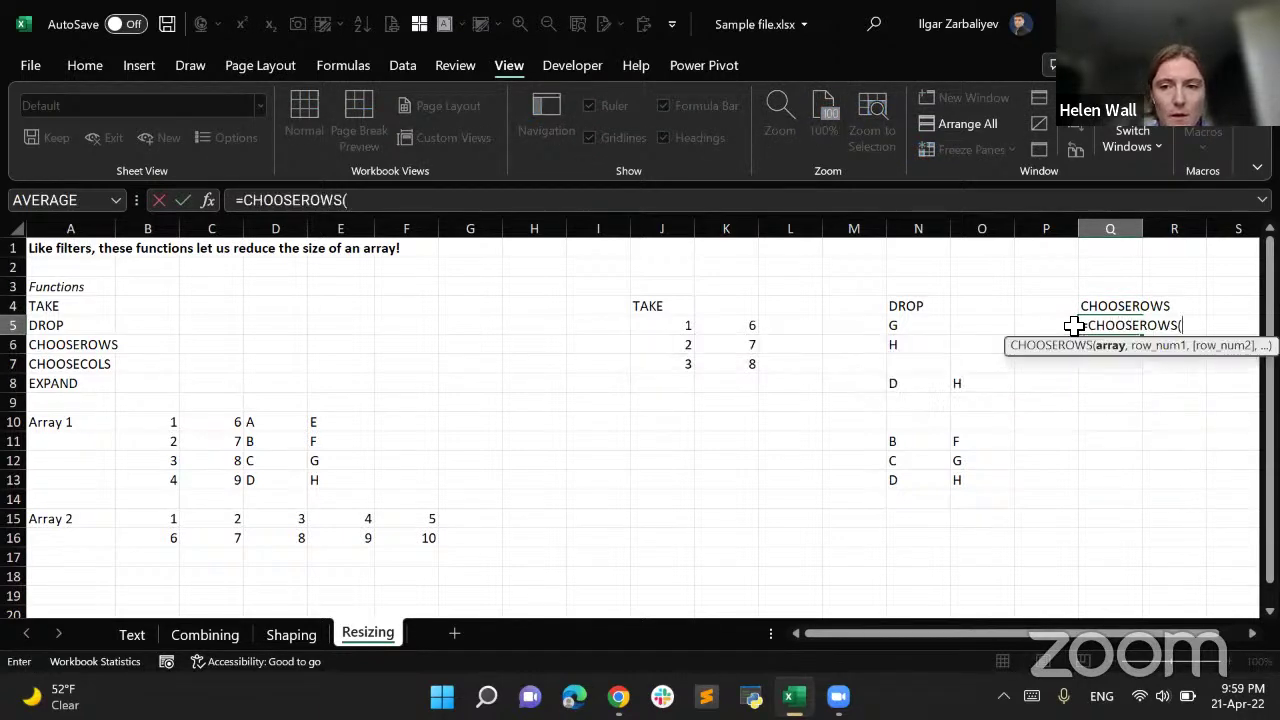
drag(164, 426, 323, 483)
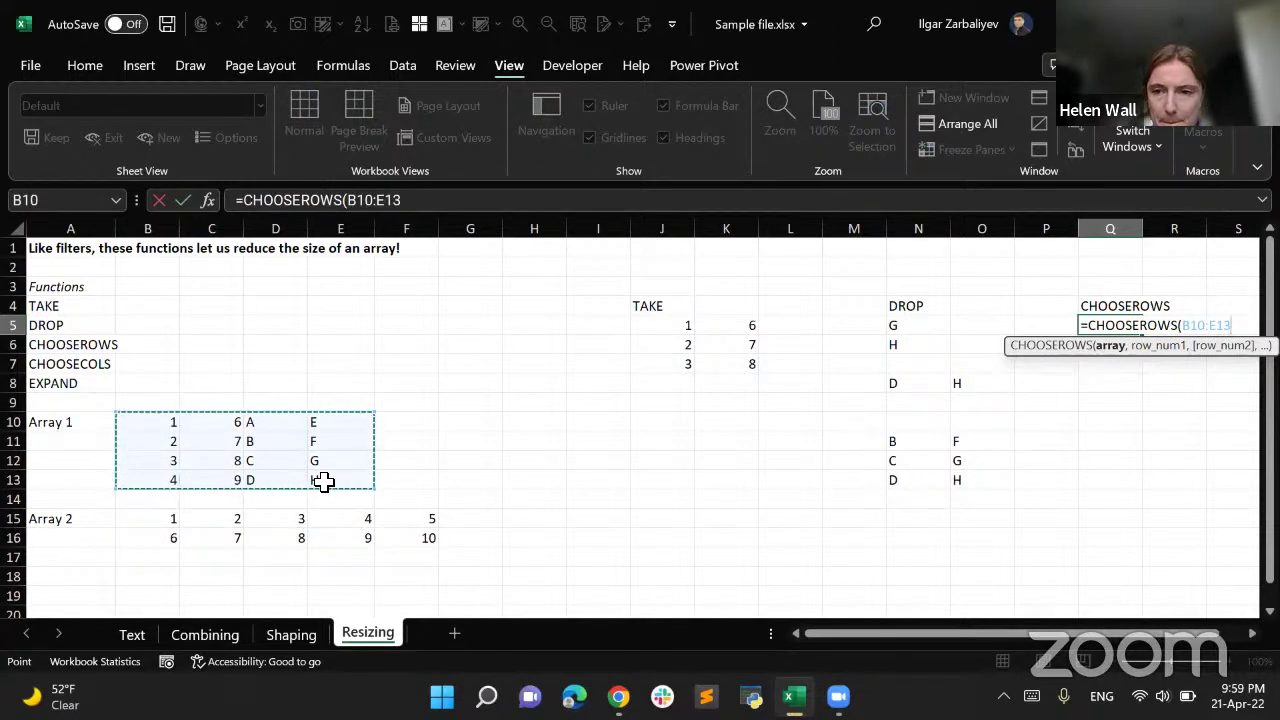
text(,1)
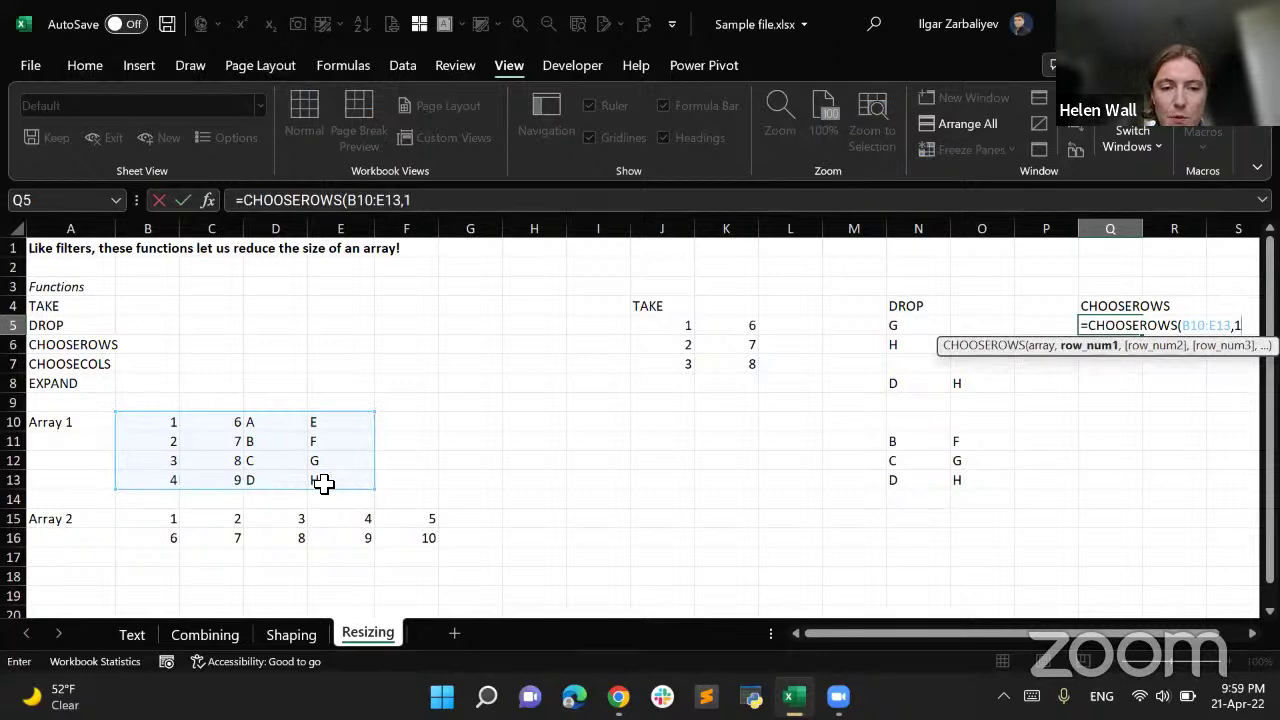
key(BackSpace)
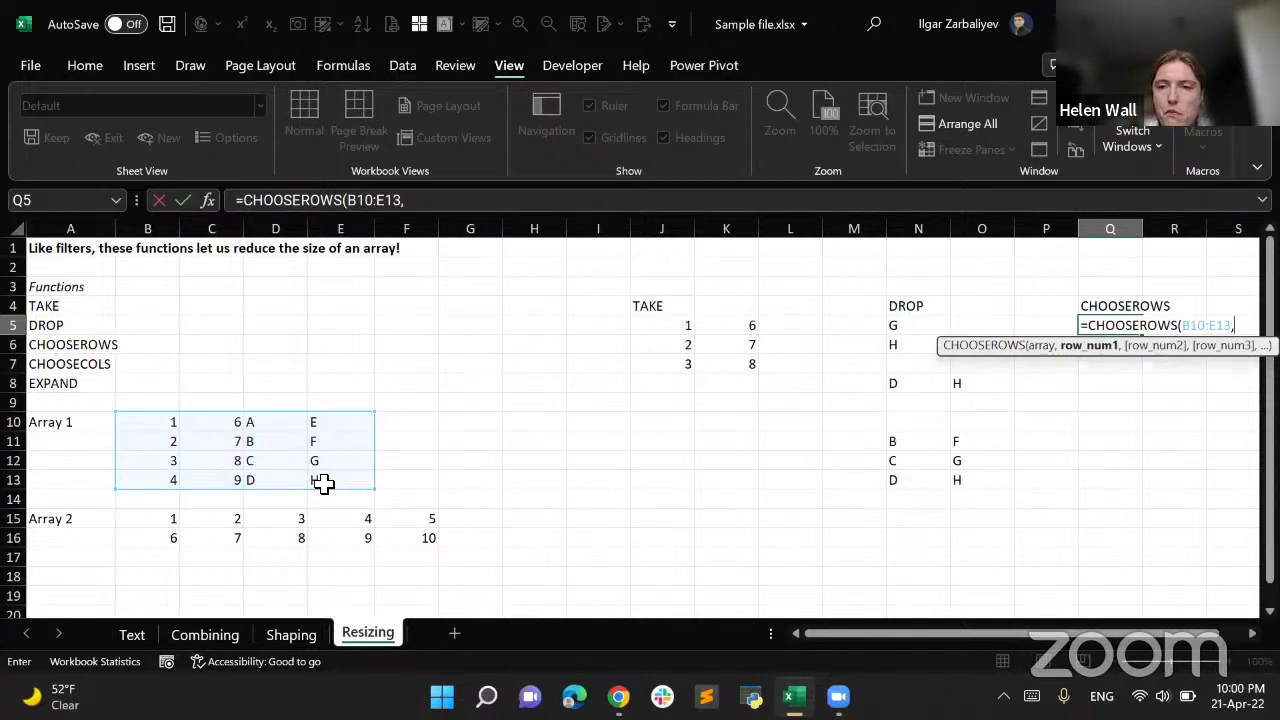
text(2)
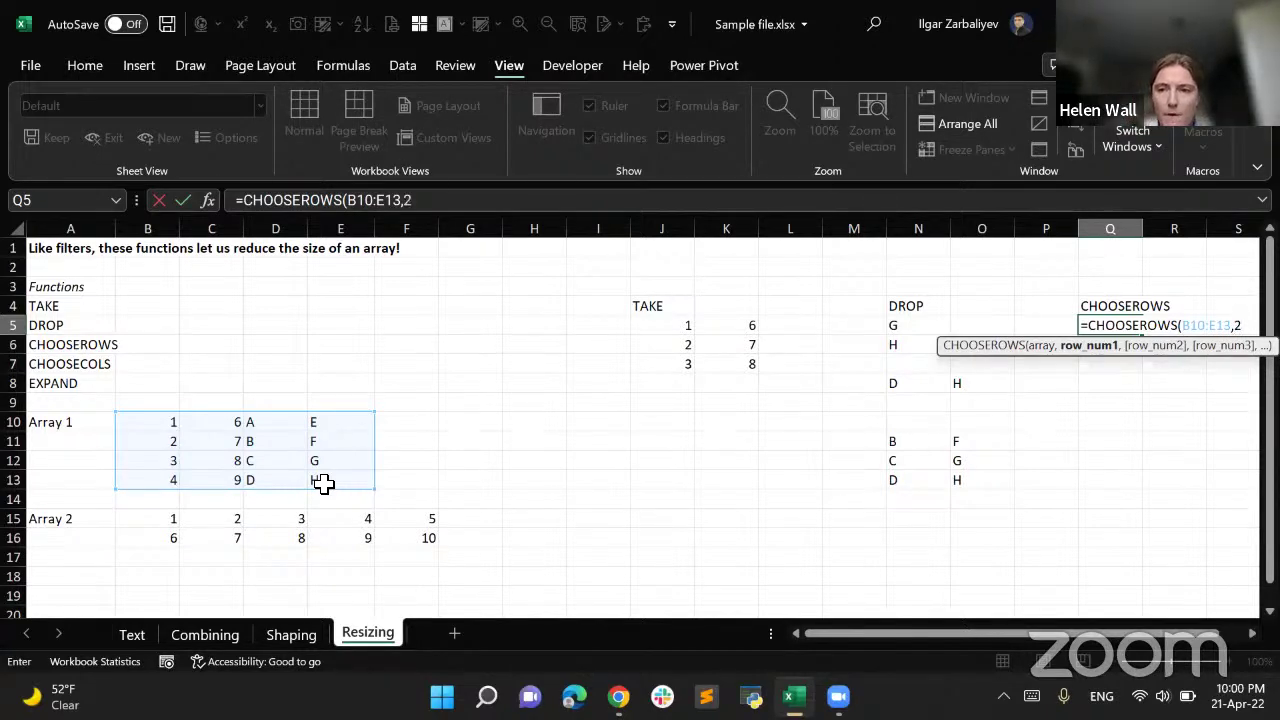
key(Return)
key(Up)
Compare the CHOOSEROWS result spilling from Q5 with source row B11:E11 of Array 1
key(Right)
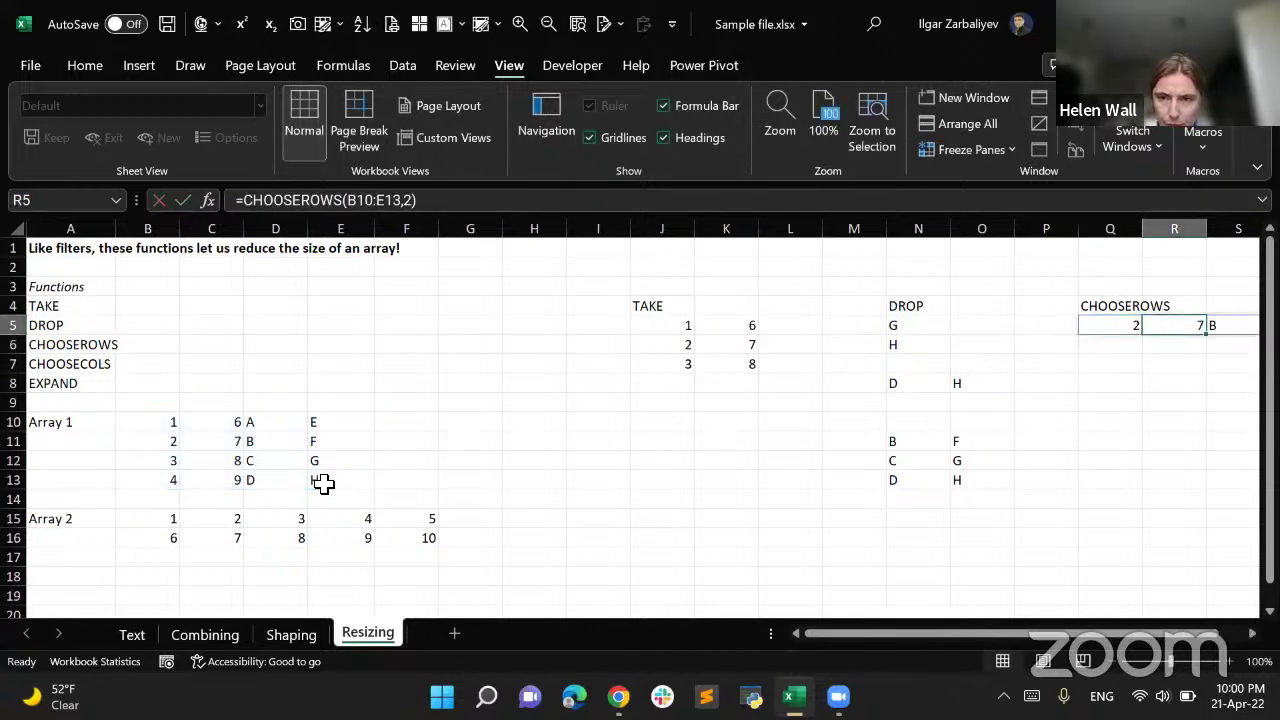
key(Right)
key(Right)
key(Left)
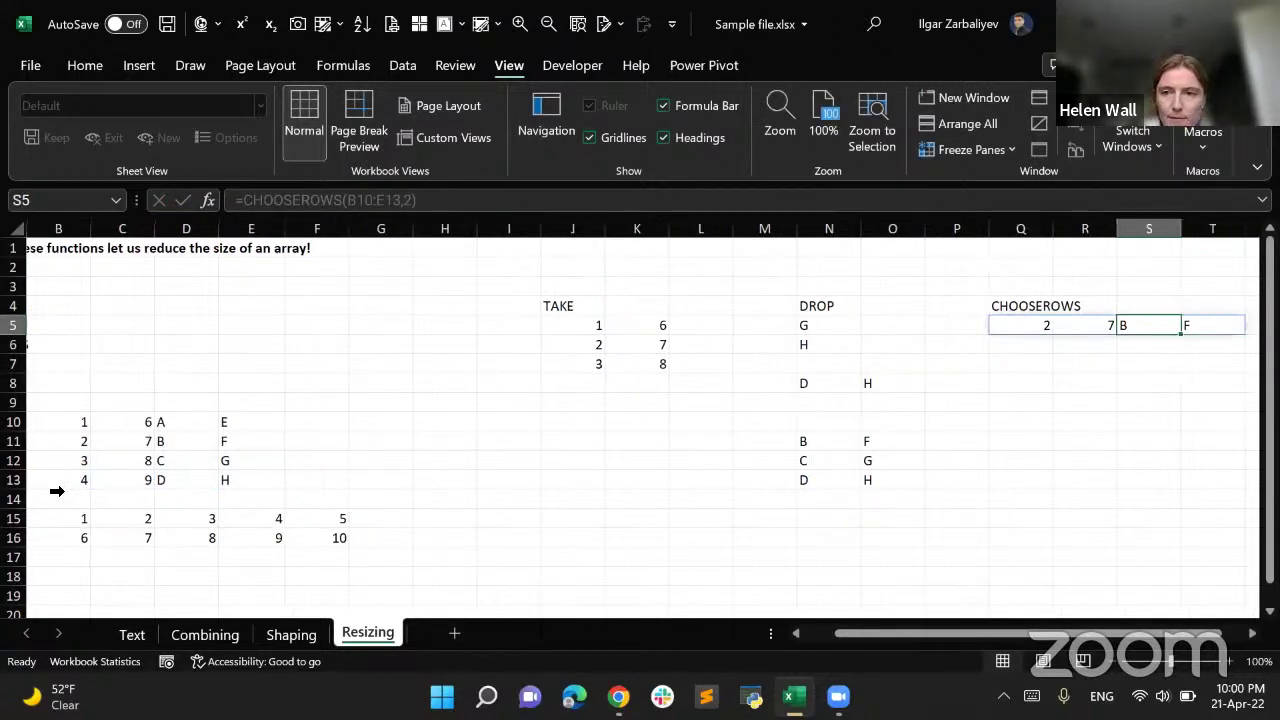
drag(76, 443, 251, 440)
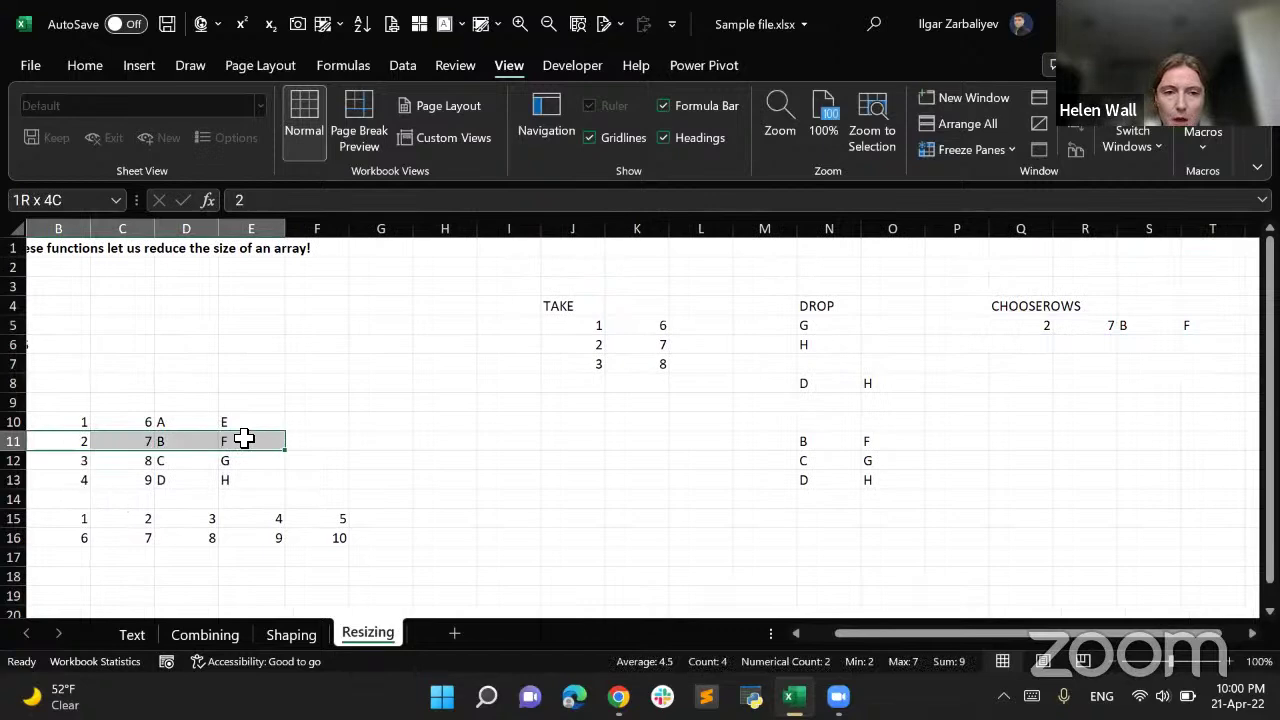
click(1040, 326)
Return the second and third rows of Array 1 in Q7 with =CHOOSEROWS(B10:E13,2,3)
click(1036, 362)
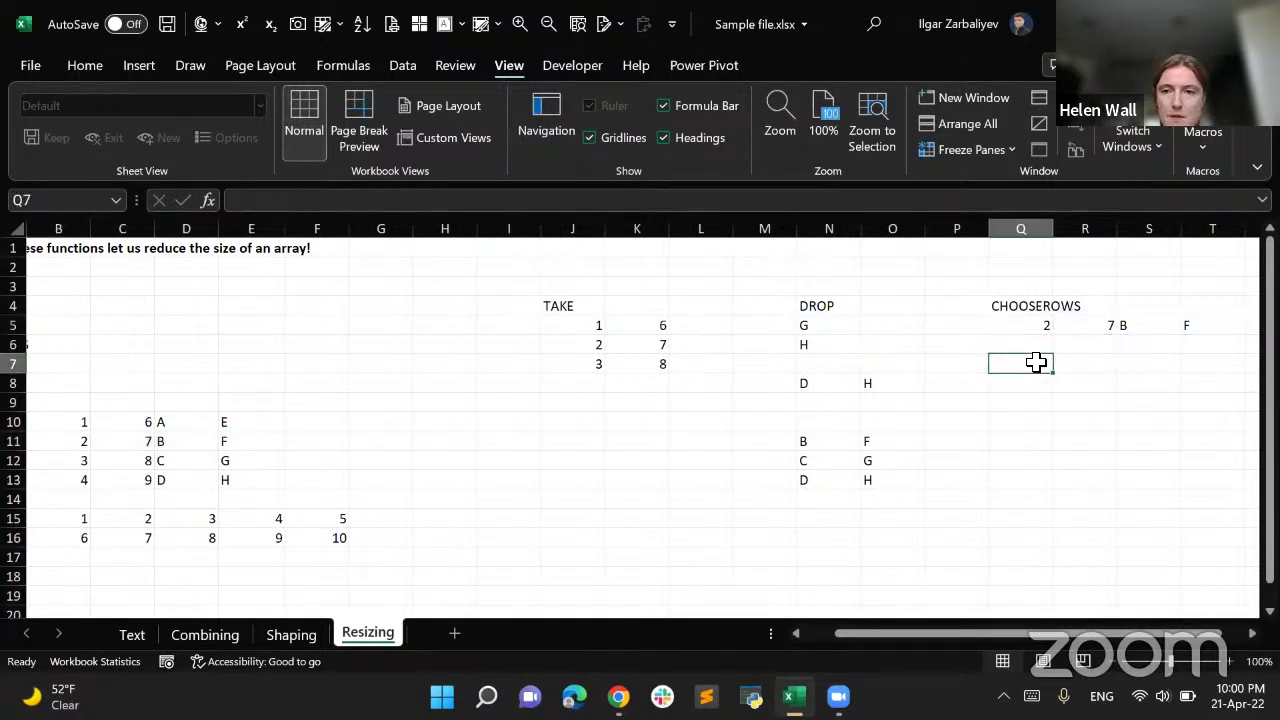
text(=choos)
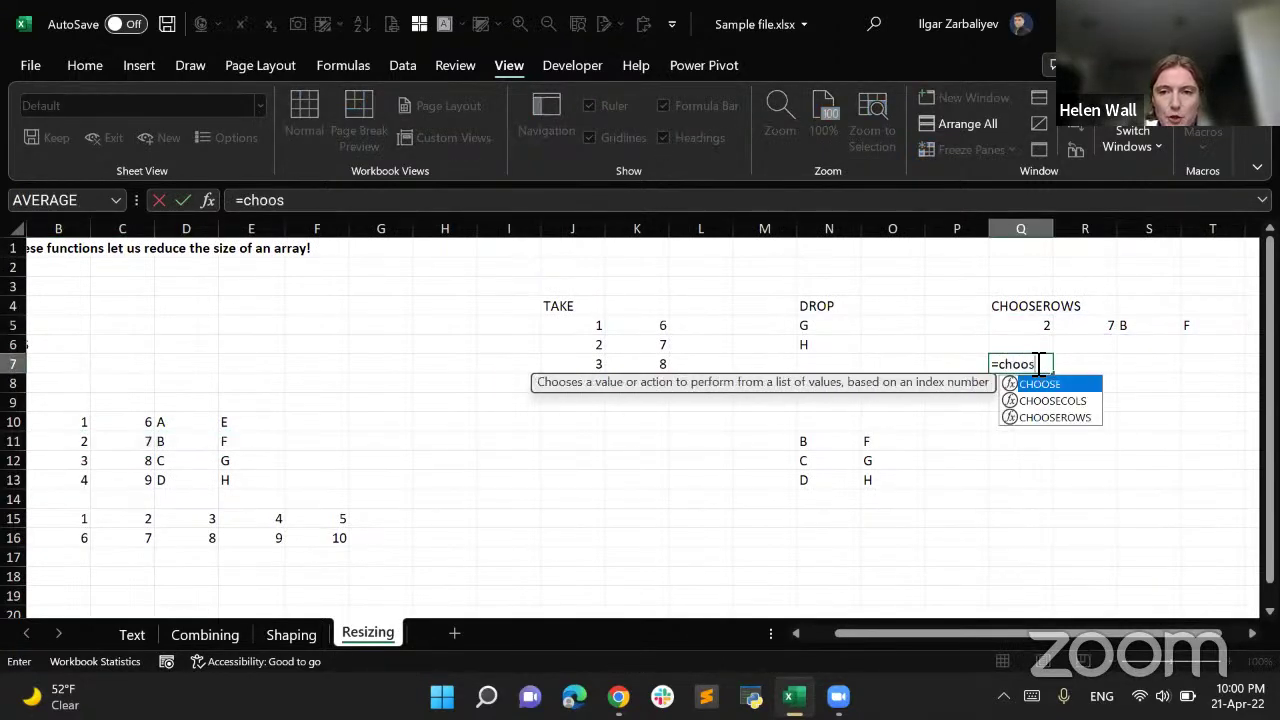
text(e)
key(Down)
key(Down)
key(Tab)
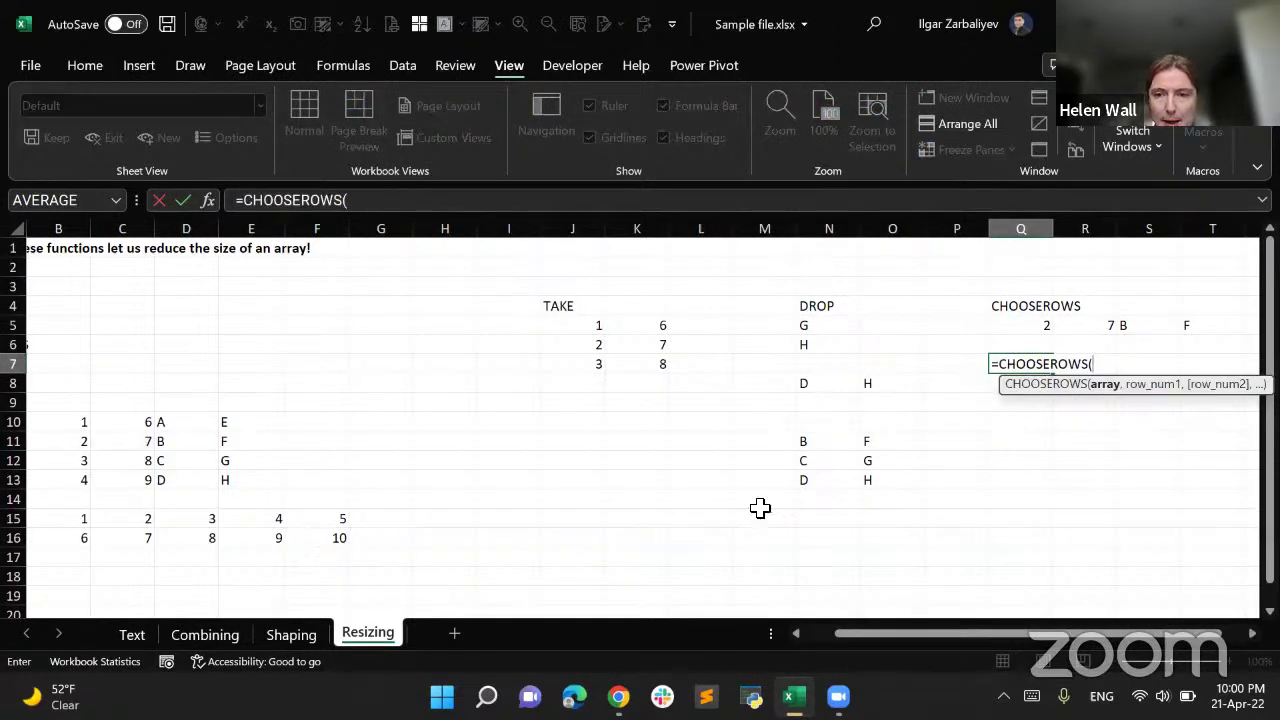
drag(243, 486, 177, 426)
text(,)
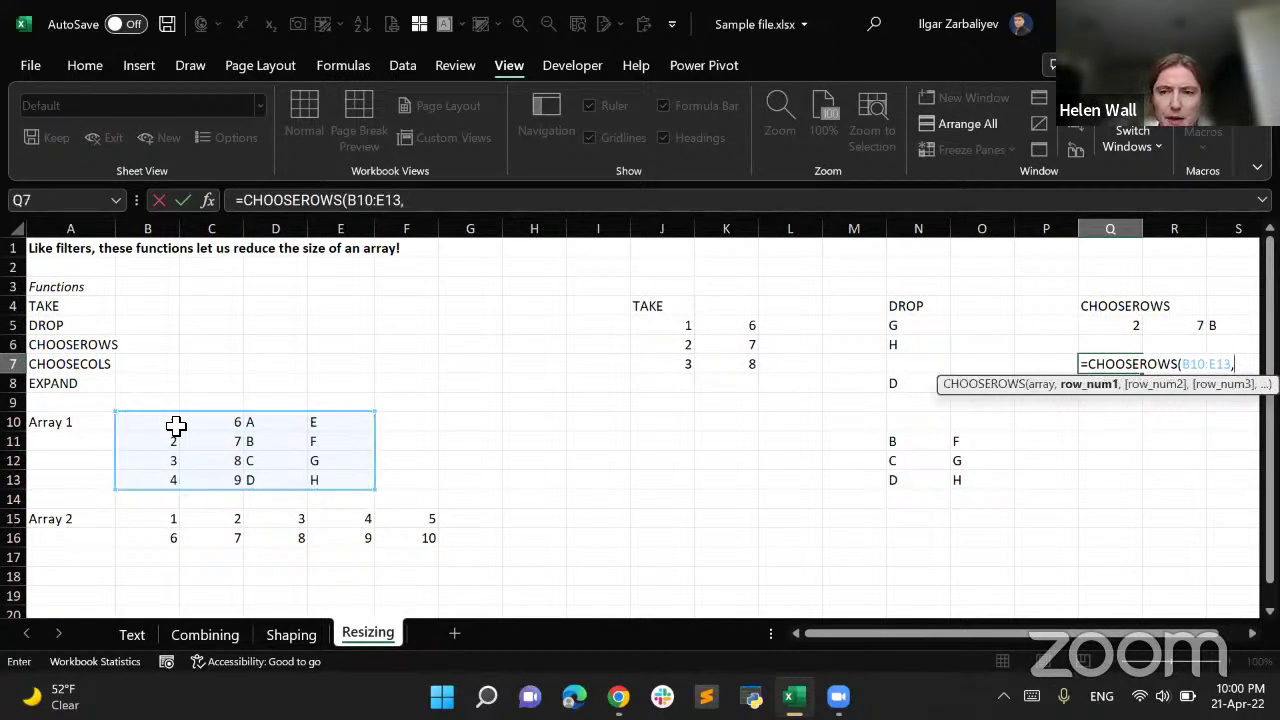
text(2,3,)
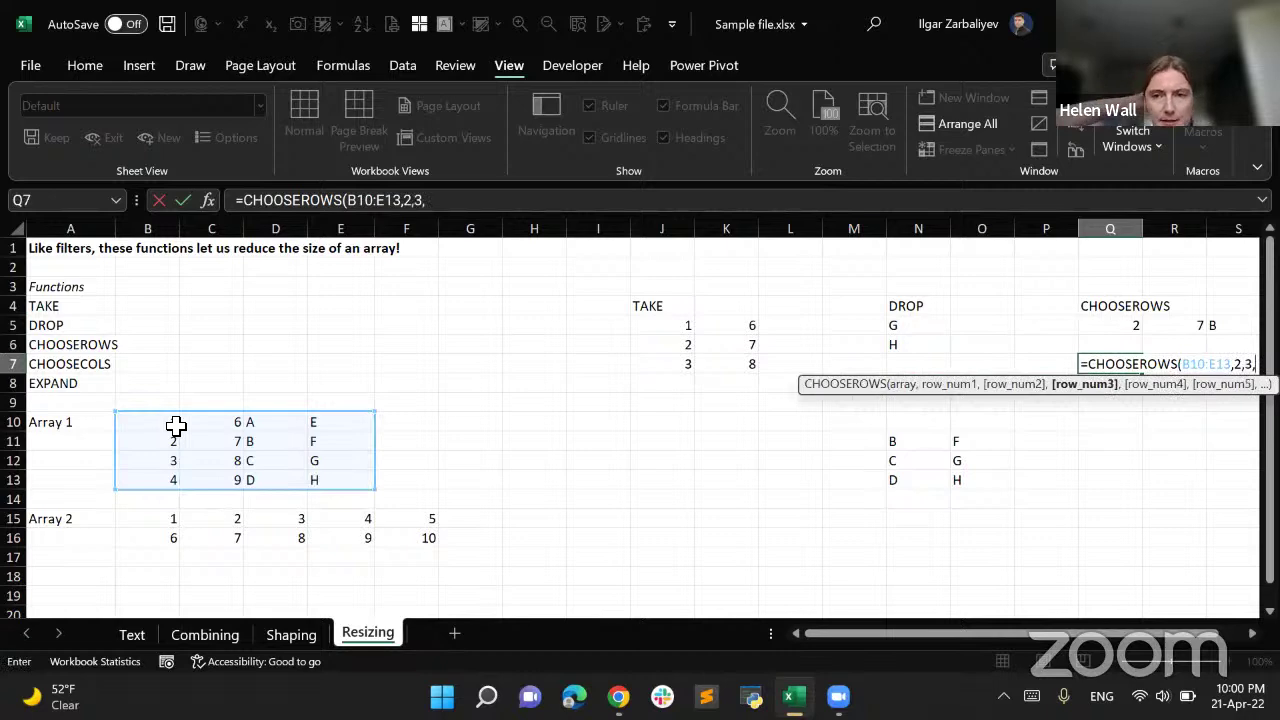
key(BackSpace)
text())
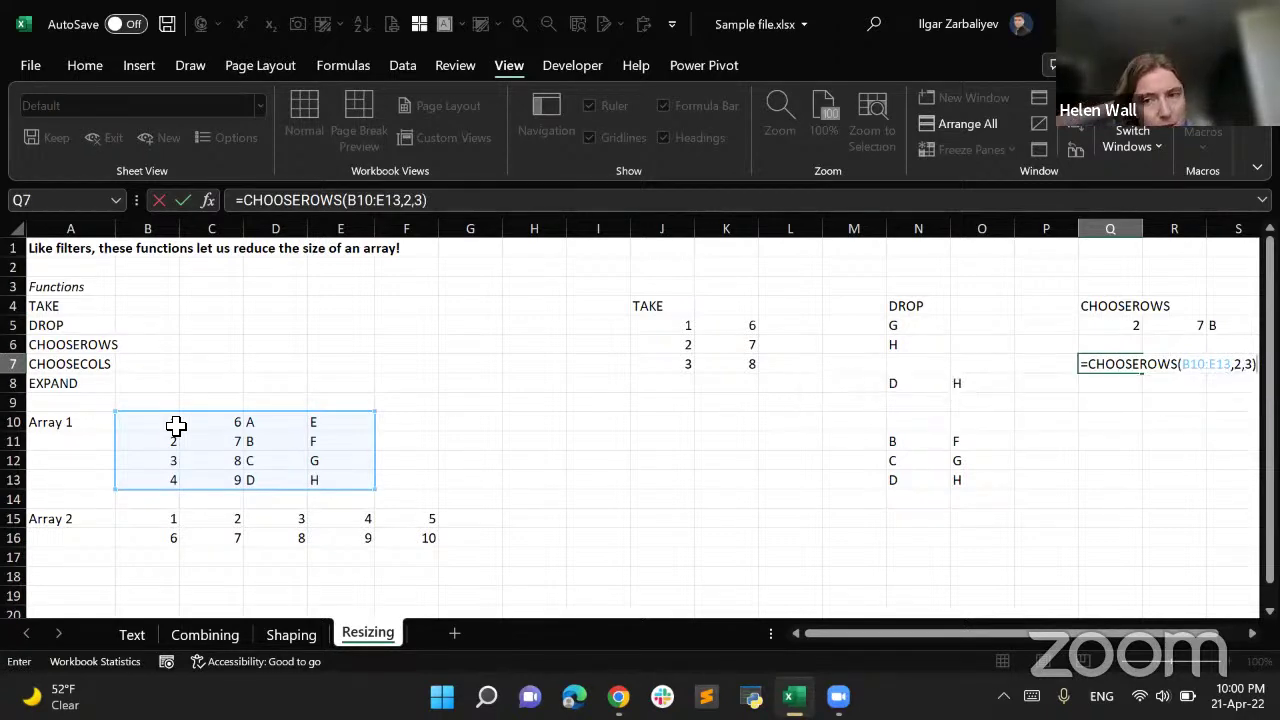
key(Return)
Examine the two-row CHOOSEROWS result spilling from Q7 against source cells B11:E12 of Array 1
key(Up)
key(Right)
key(Right)
key(Right)
key(Right)
key(Left)
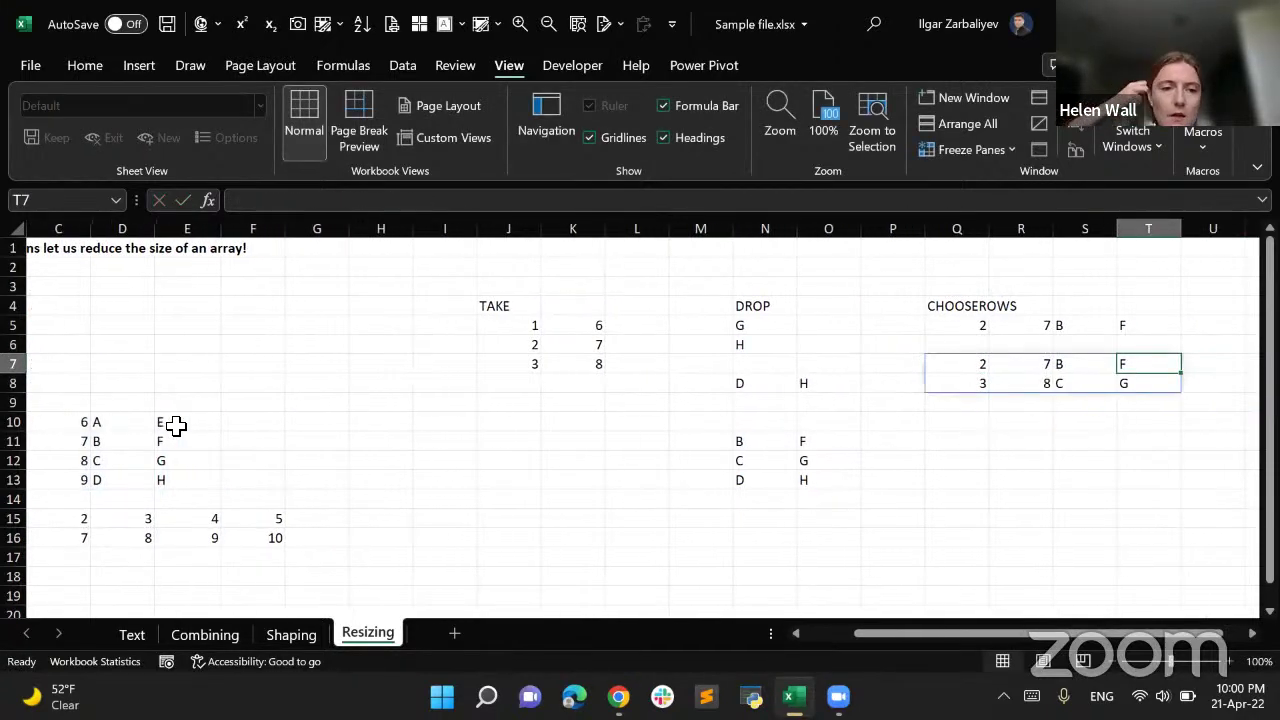
key(Left)
key(Left)
key(Left)
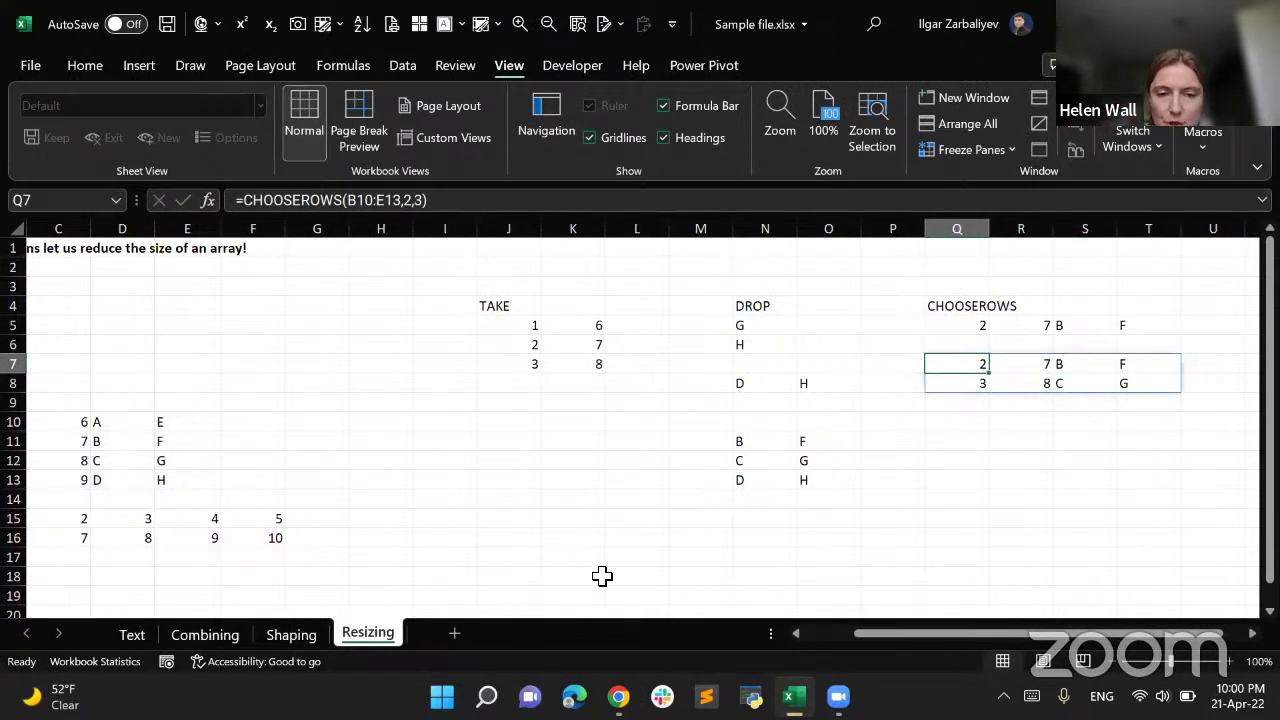
scroll(602, 576, left, 3)
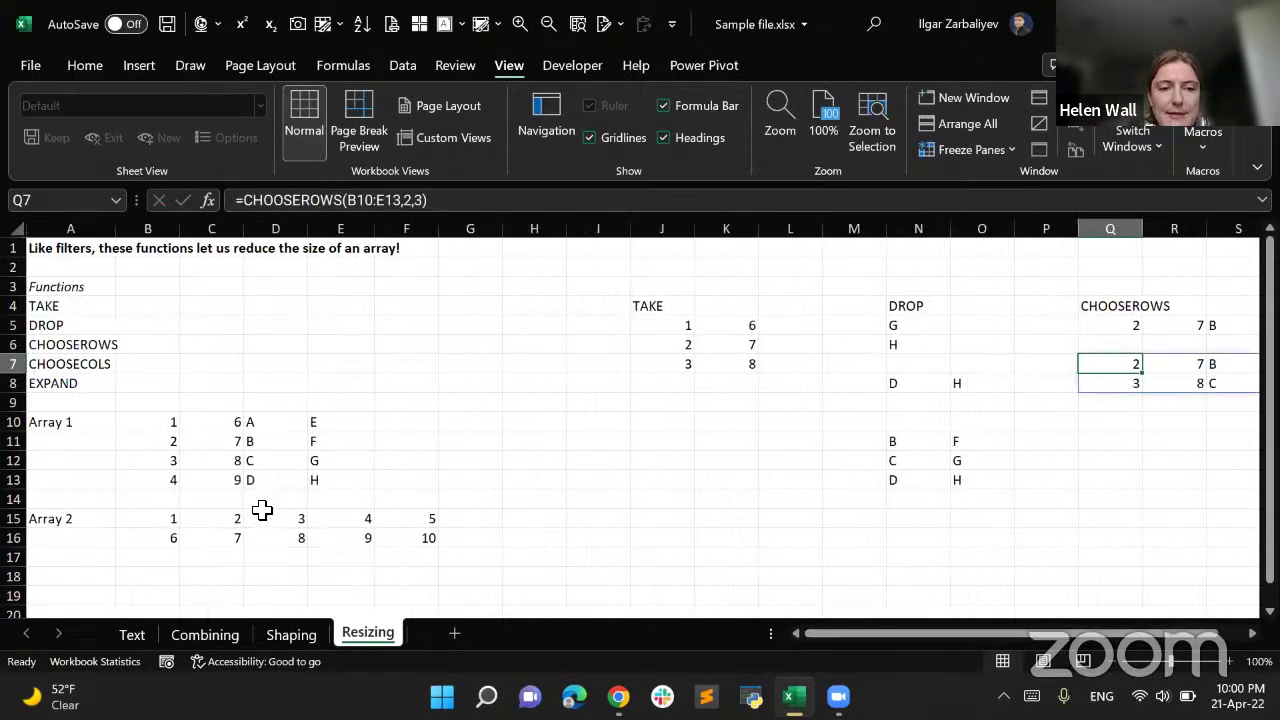
drag(168, 441, 326, 466)
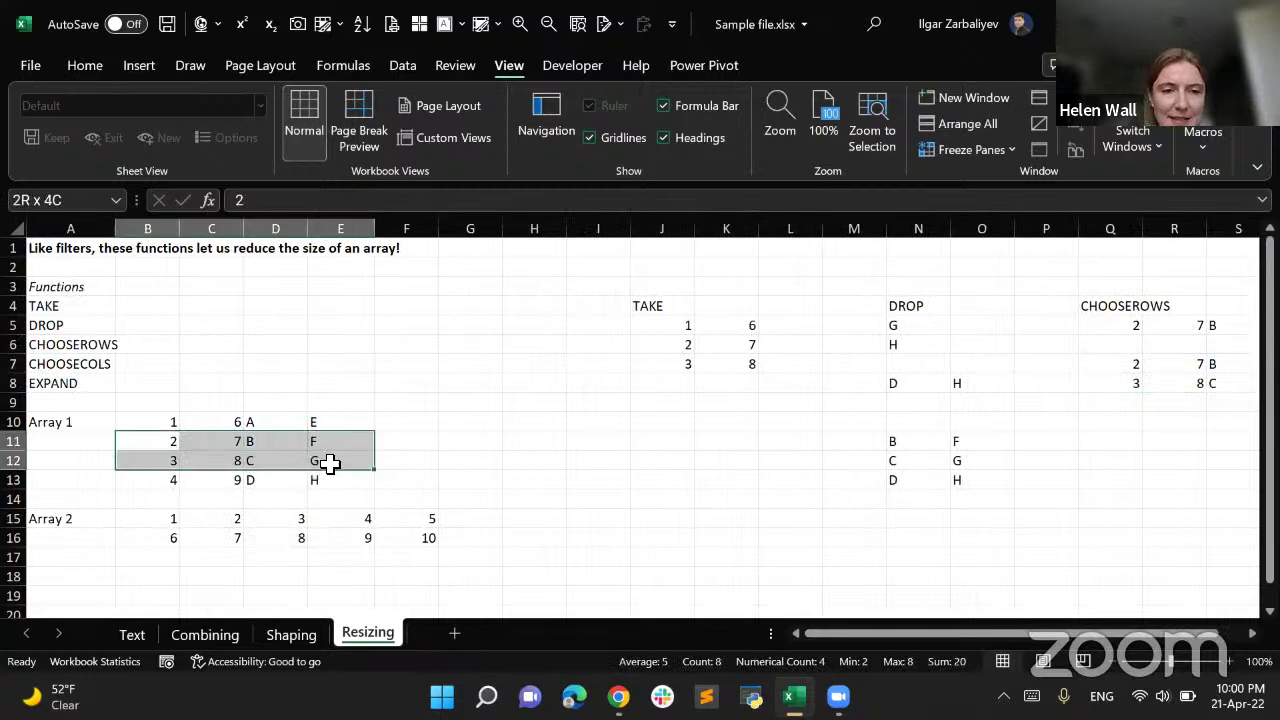
scroll(1098, 550, left, 2)
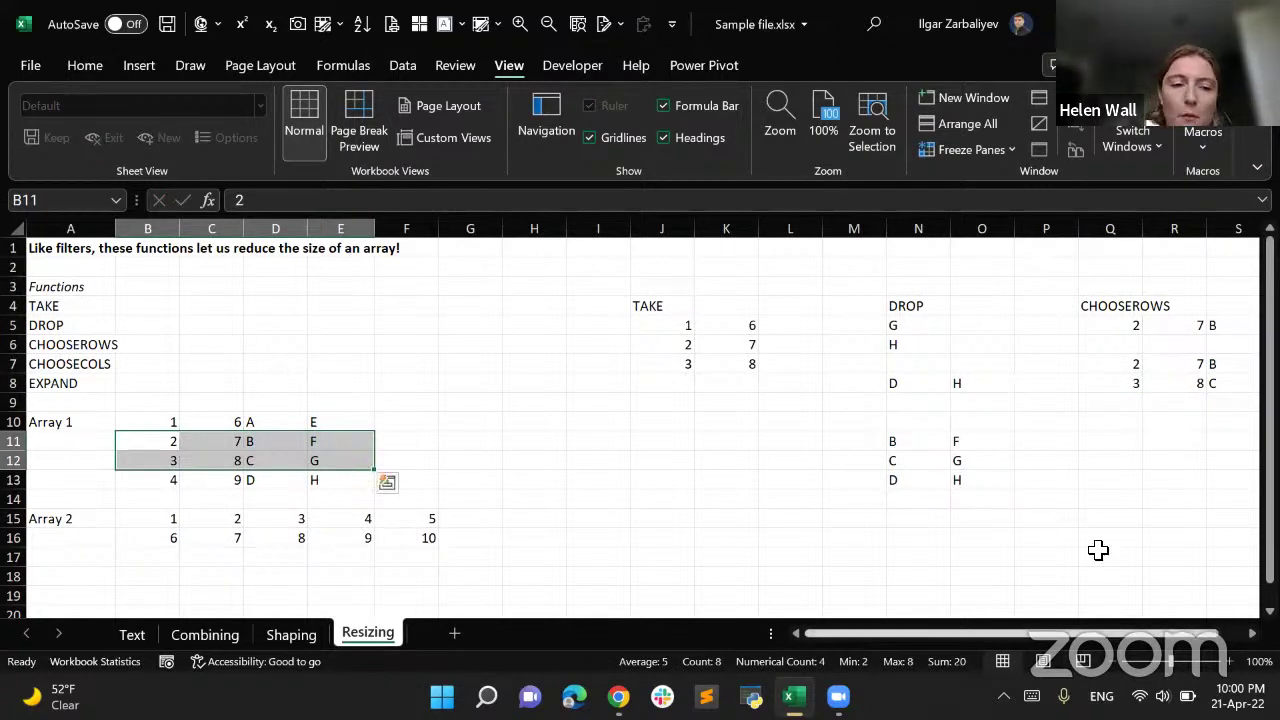
Return the fourth row of Array 1 in Q10 with =CHOOSEROWS(B10:E13,4)
scroll(1098, 550, right, 1)
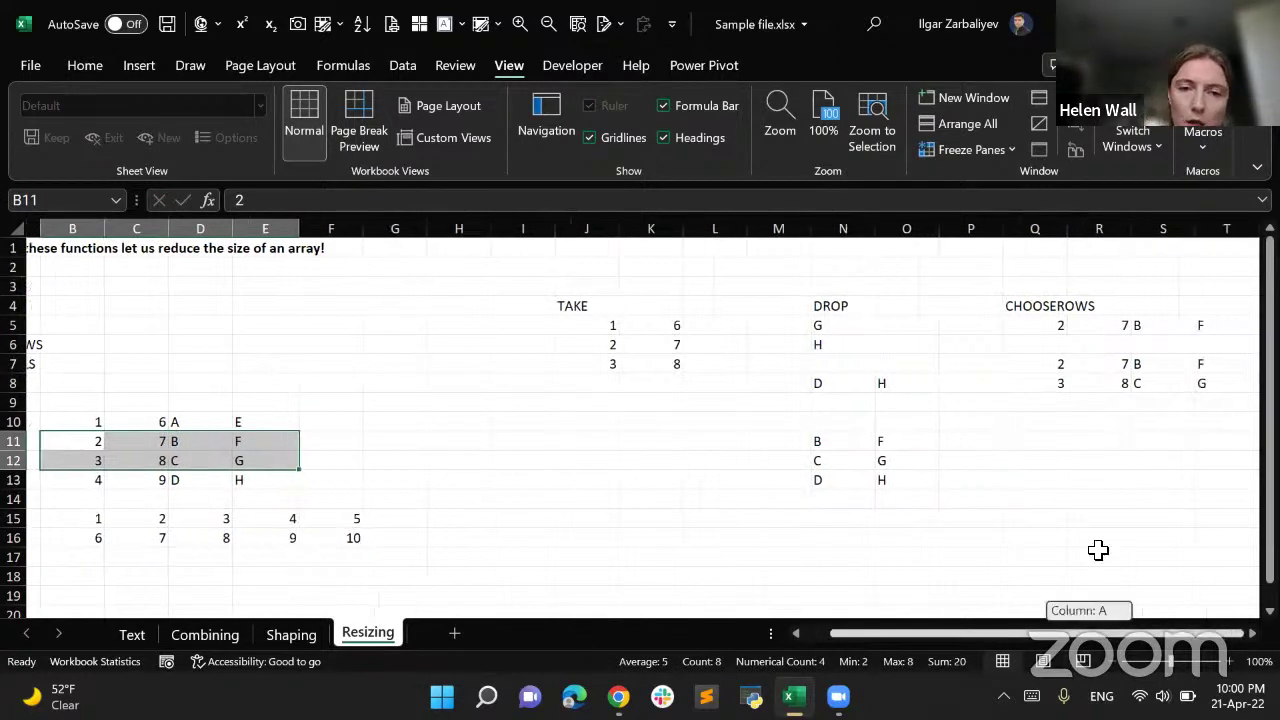
click(1045, 422)
text(=choose)
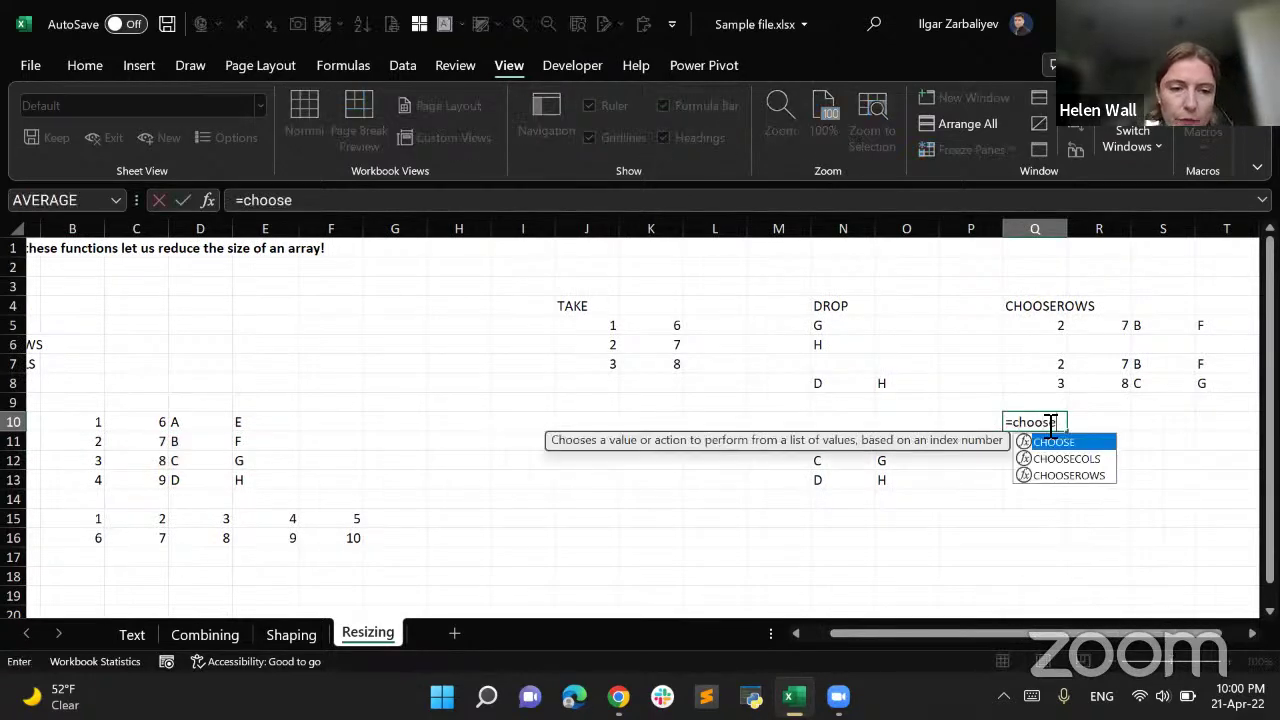
key(Down)
key(Down)
key(Tab)
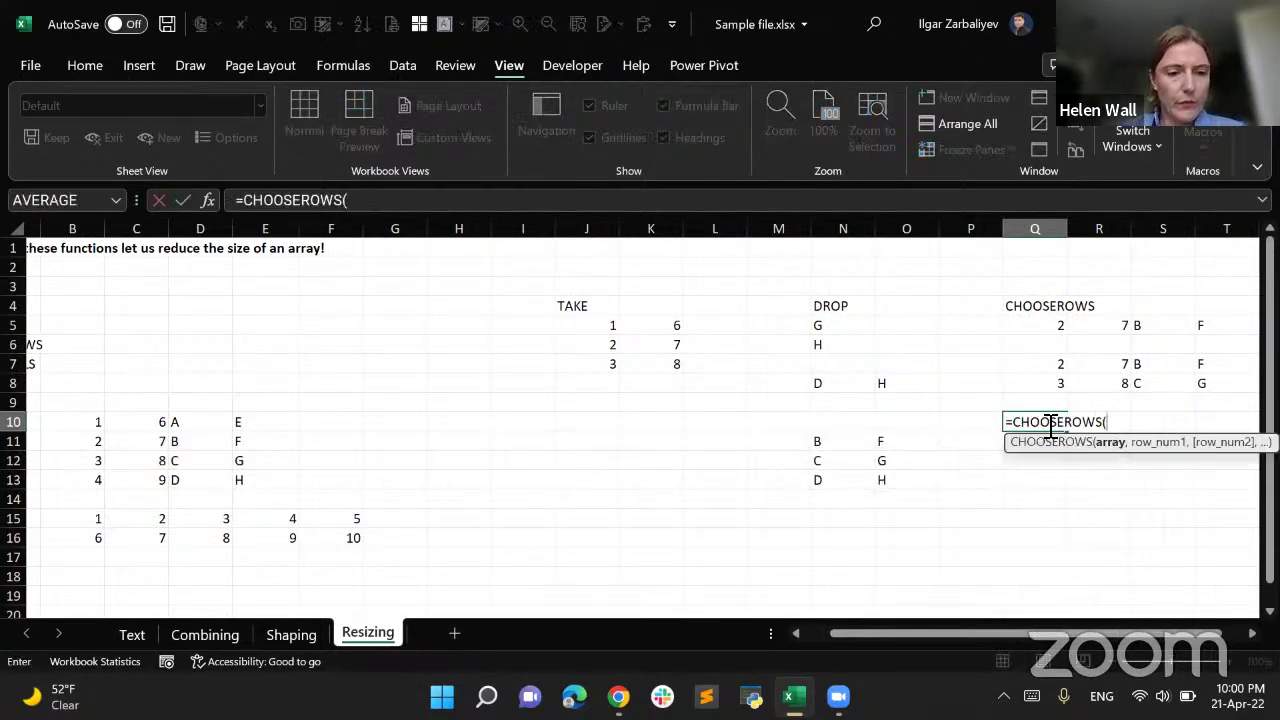
drag(102, 426, 254, 481)
text(,4)
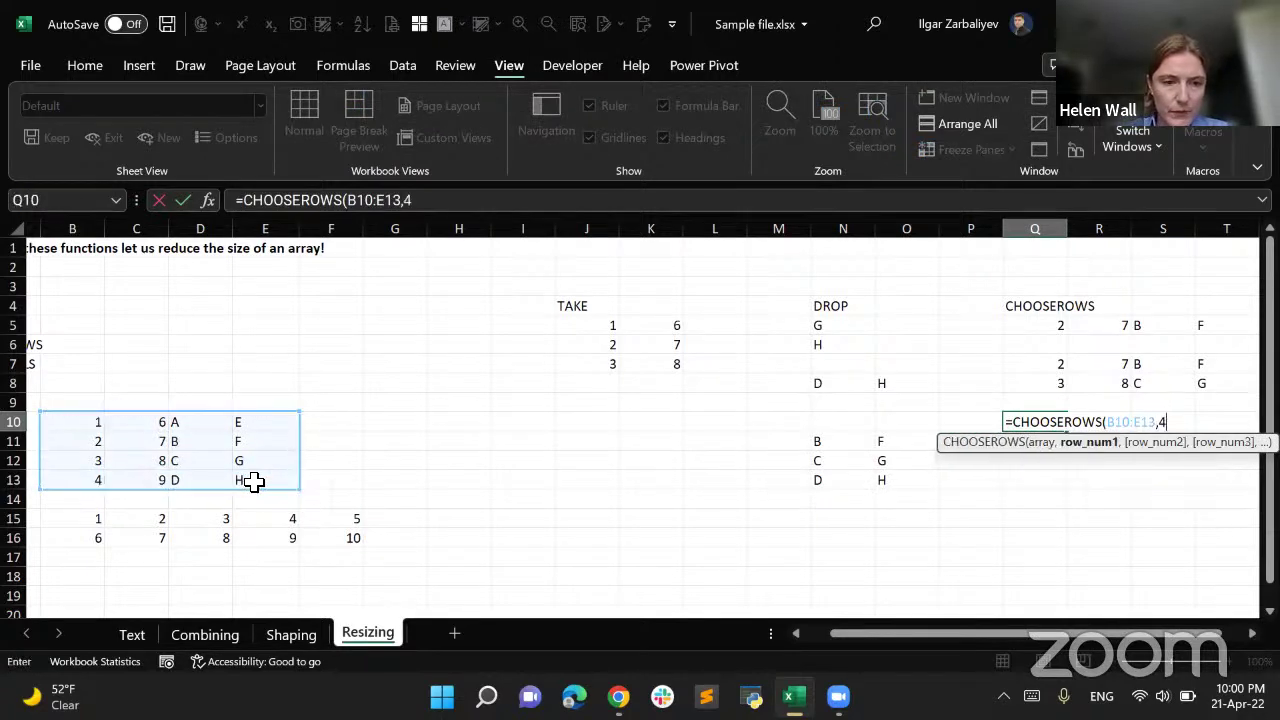
text())
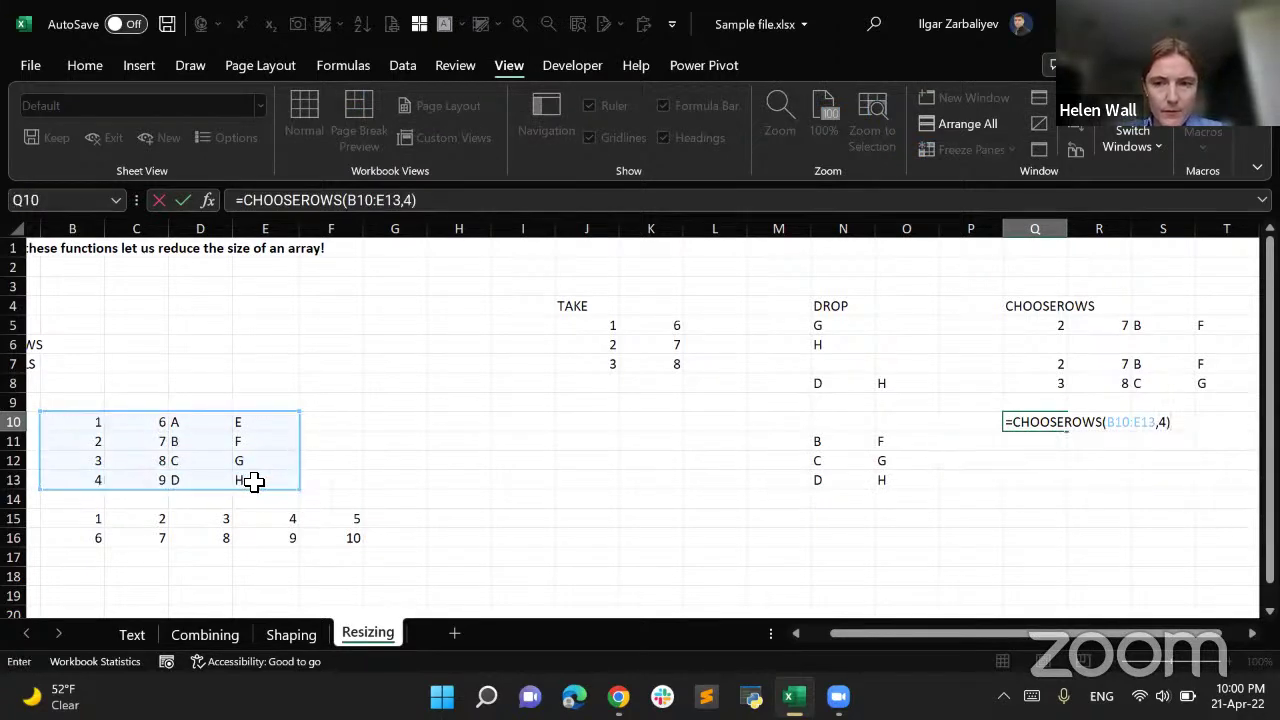
key(Return)
key(Up)
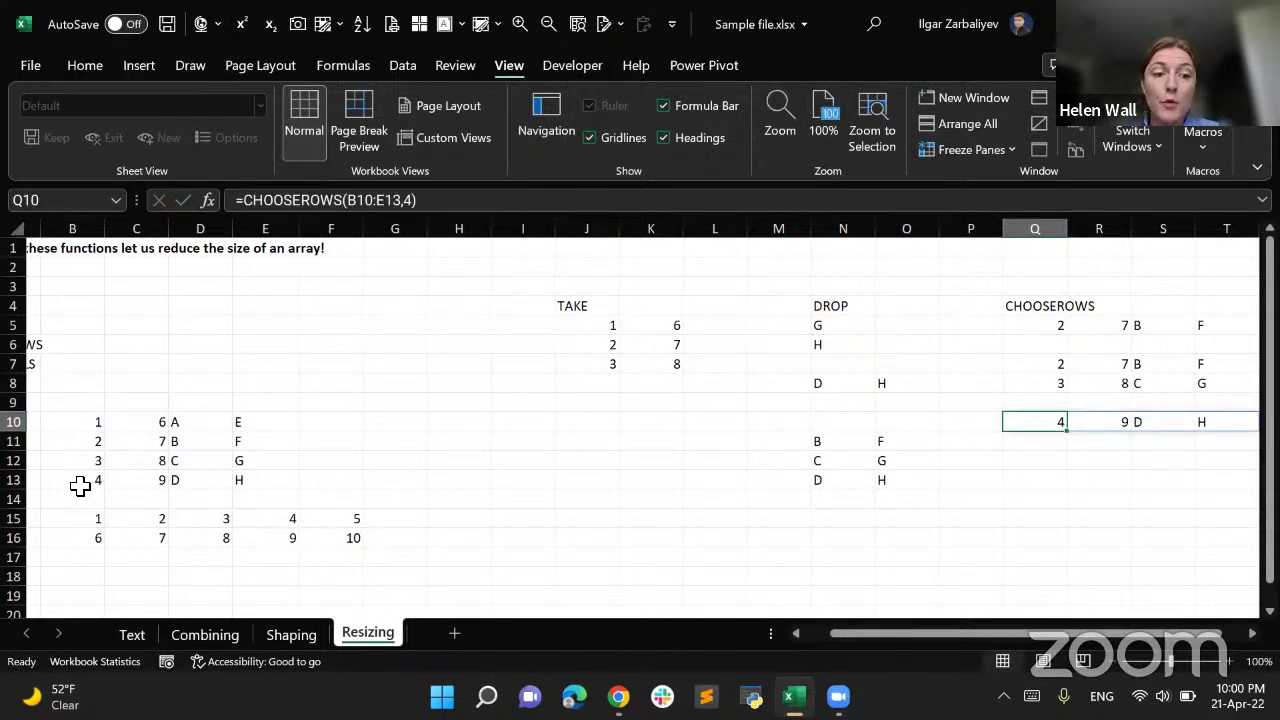
Change the Q10 formula to =CHOOSEROWS(B10:E13,2,4) to return the second and fourth rows of Array 1
drag(80, 486, 243, 480)
click(1052, 421)
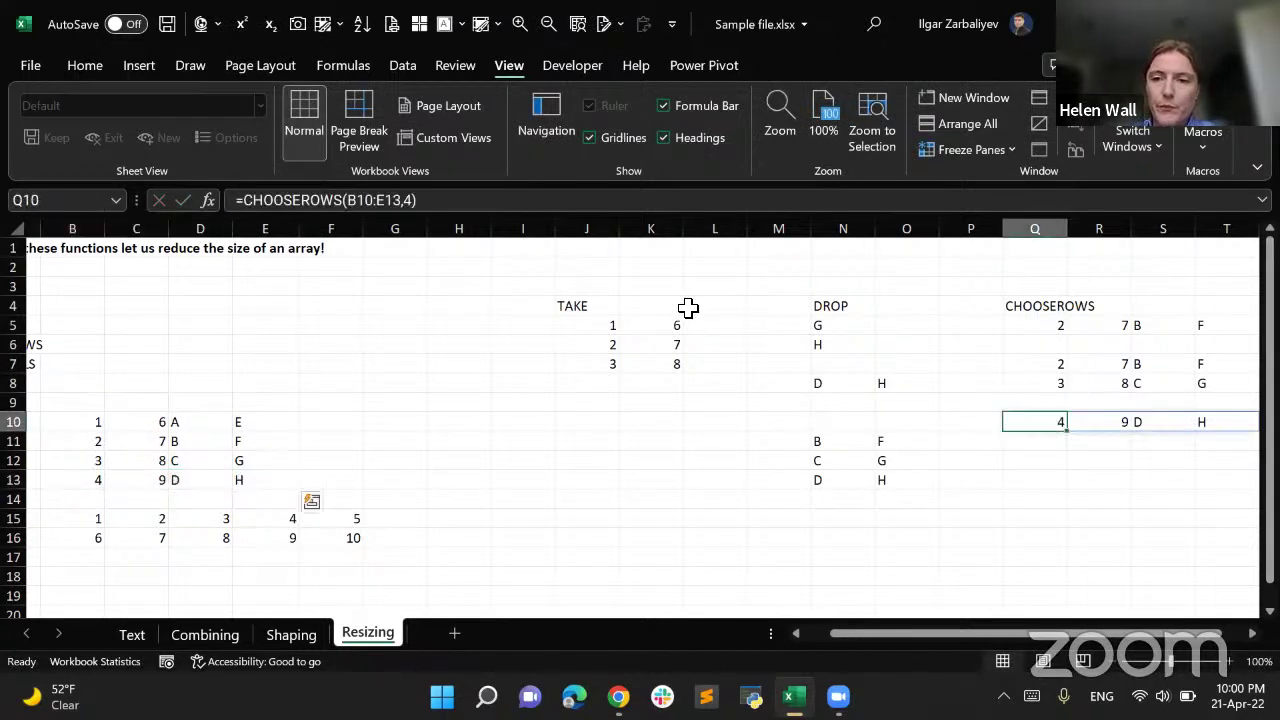
double_click(409, 200)
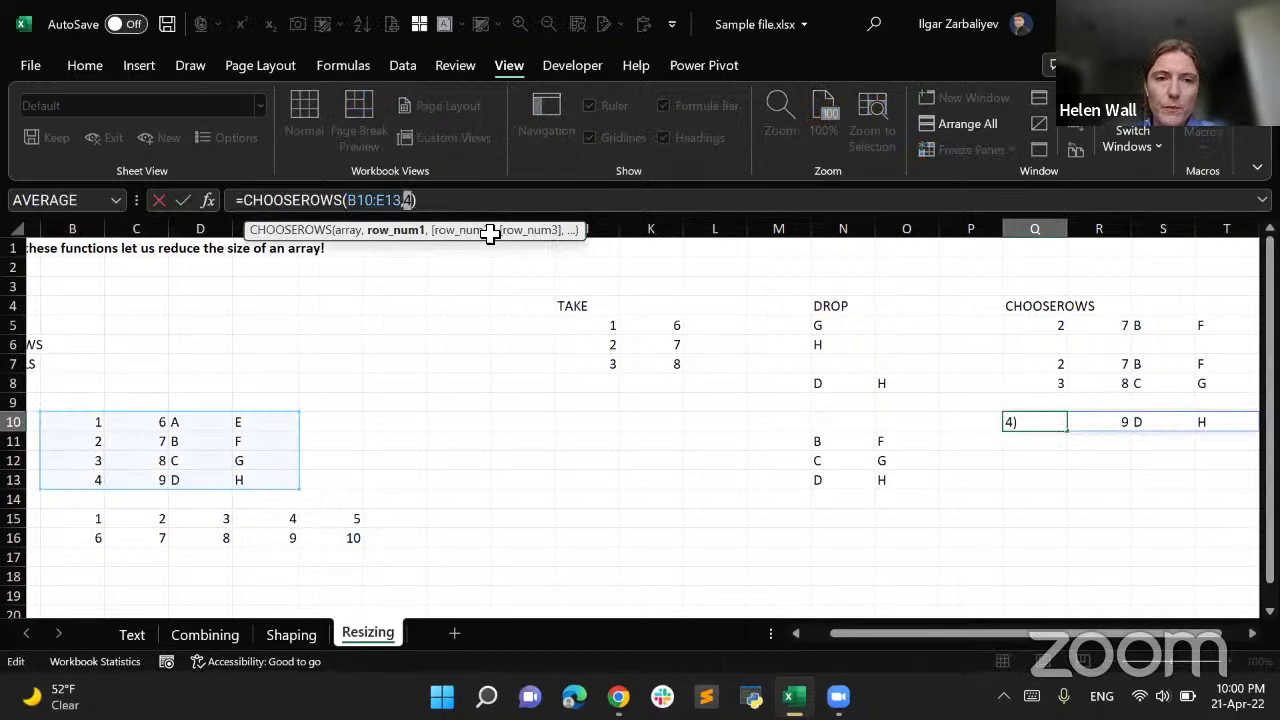
text(2,4)
key(Return)
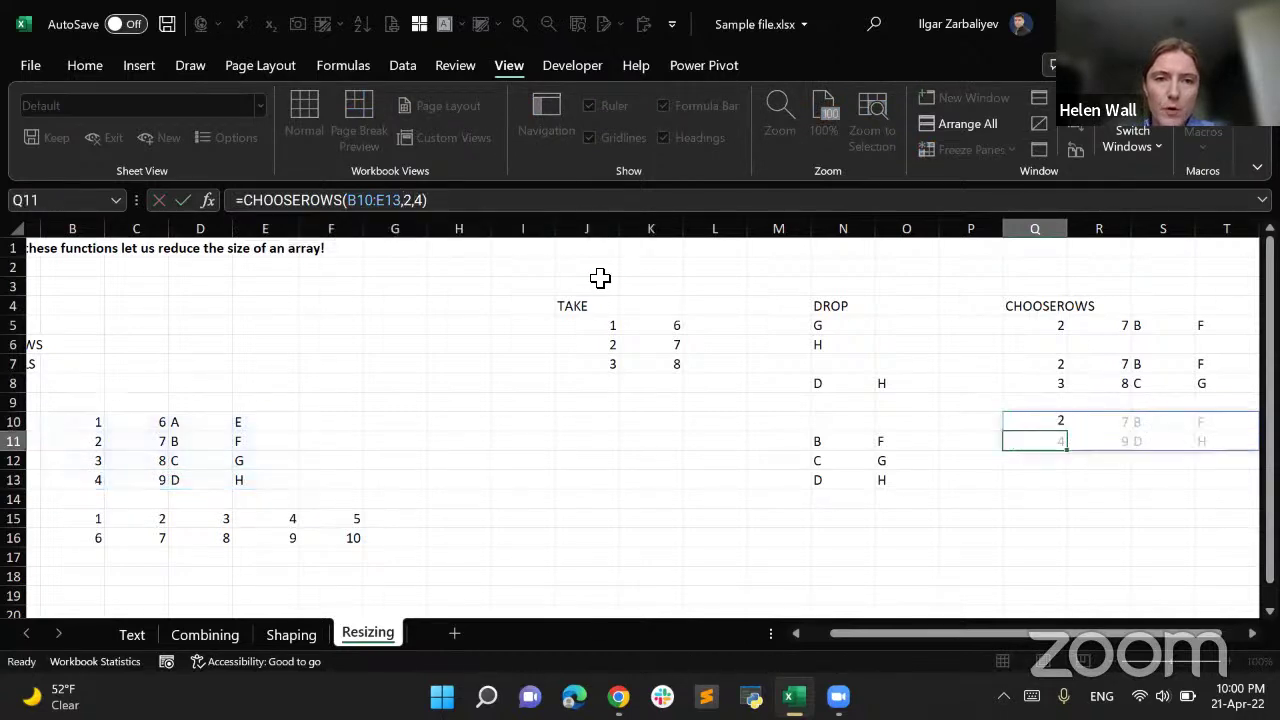
key(Up)
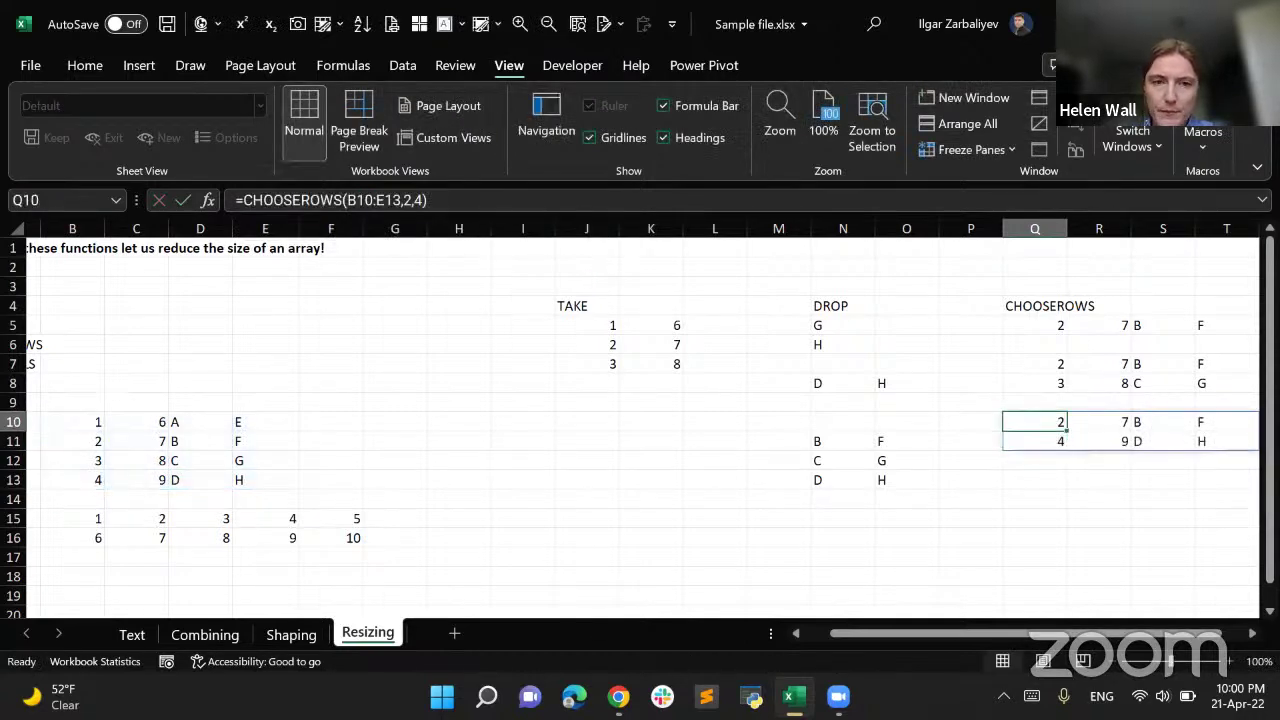
Compare the CHOOSEROWS result spilling from Q10 with source rows B11:E11 and B13:E13 of Array 1
drag(1129, 633, 1103, 633)
drag(169, 458, 318, 443)
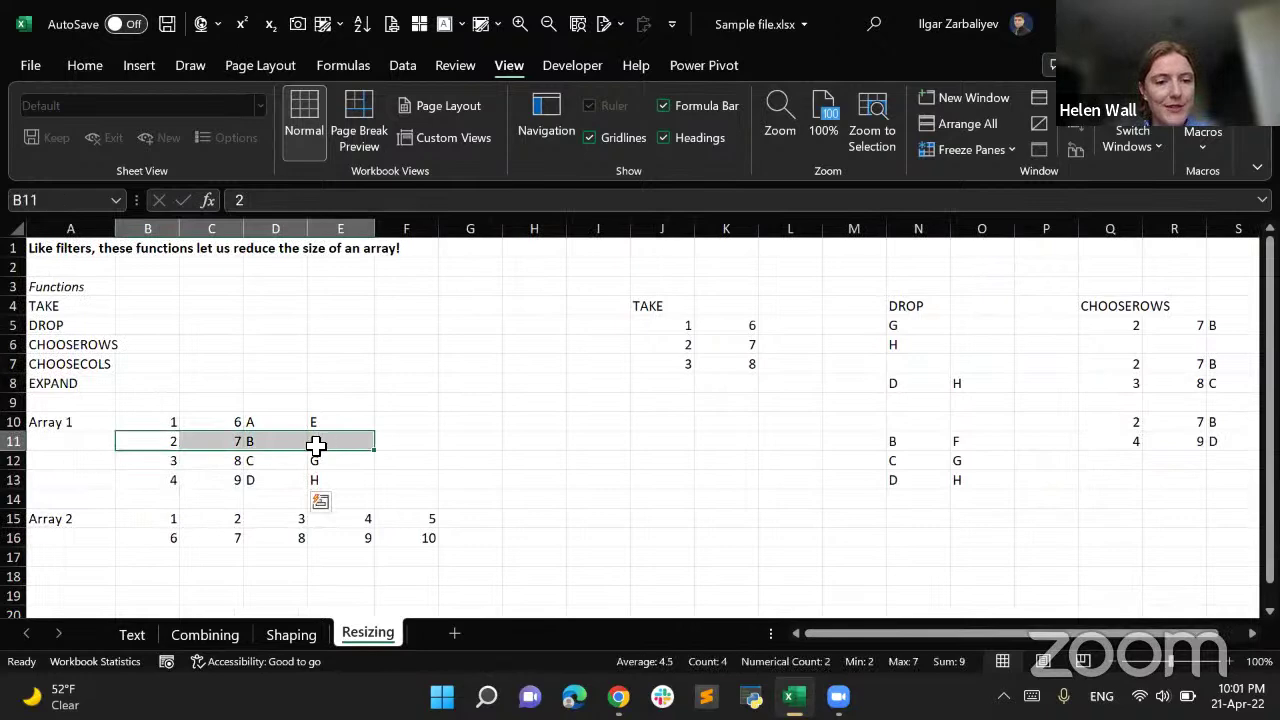
ctrl+drag(177, 483, 358, 486)
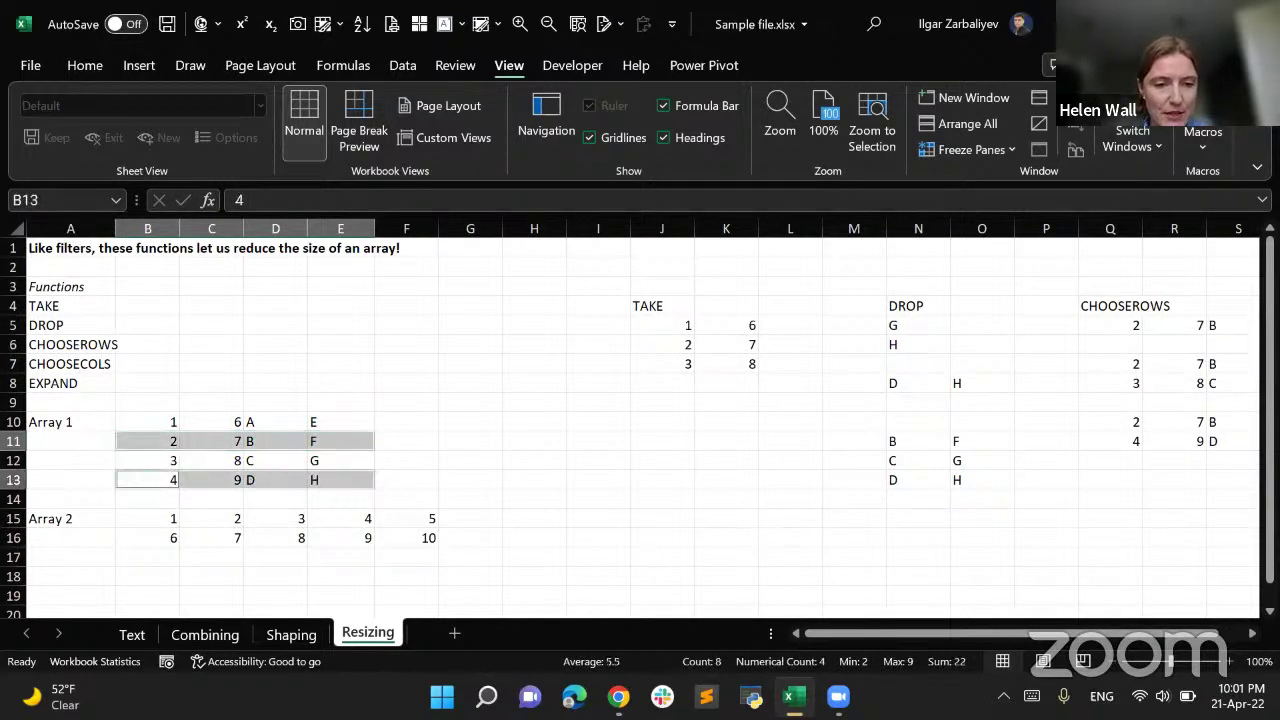
mouse_move(1155, 633)
mouse_down()
mouse_move(1182, 633)
mouse_move(1157, 633)
mouse_up()
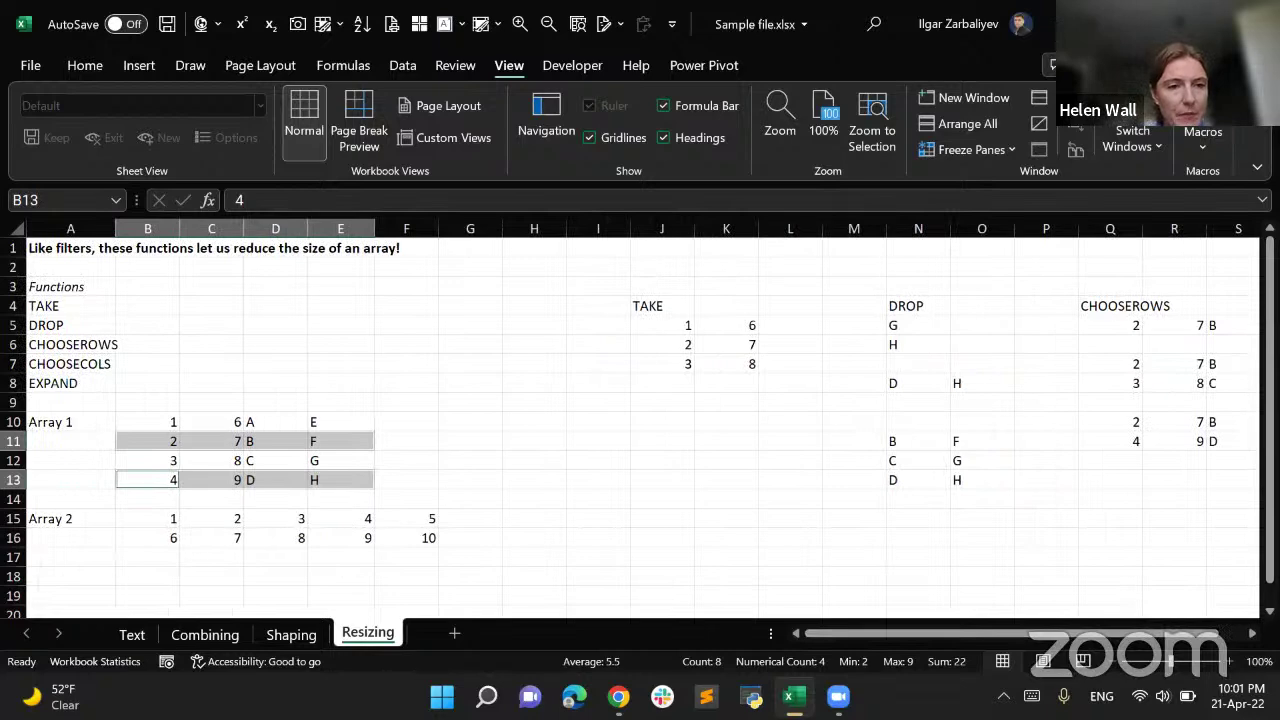
Enter the heading CHOOSECOLS in J16
click(650, 538)
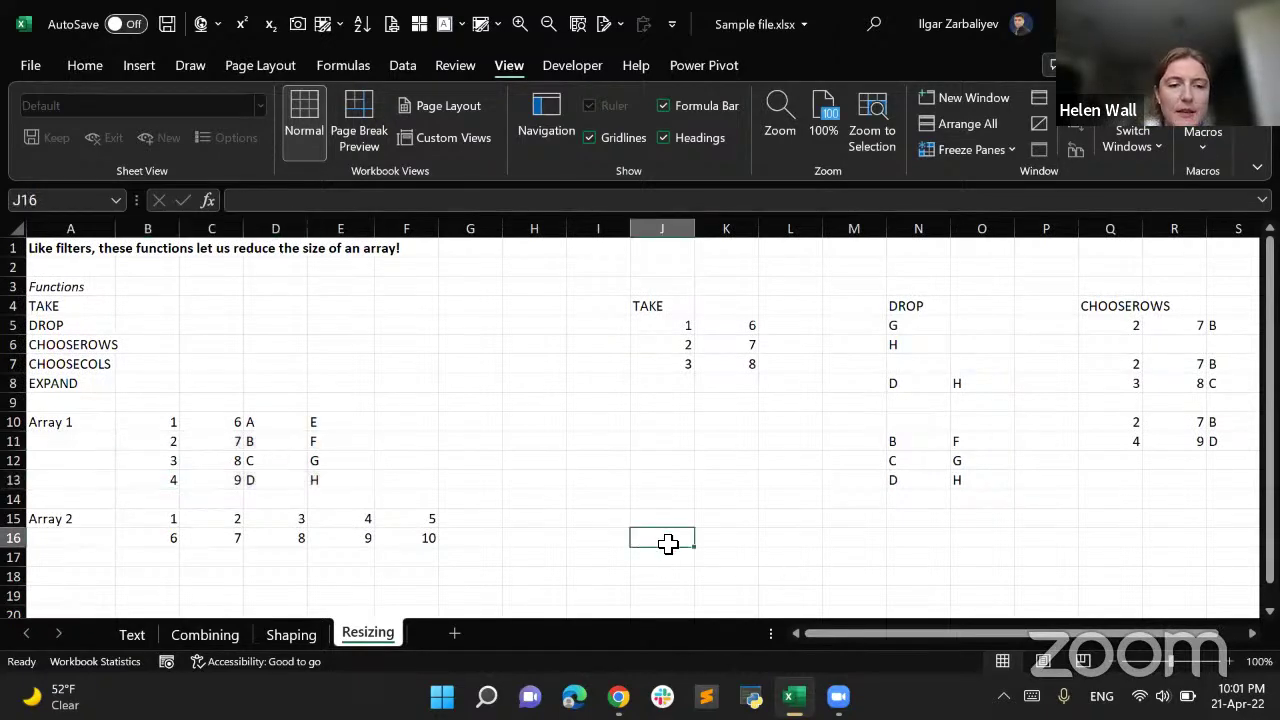
text(CH)
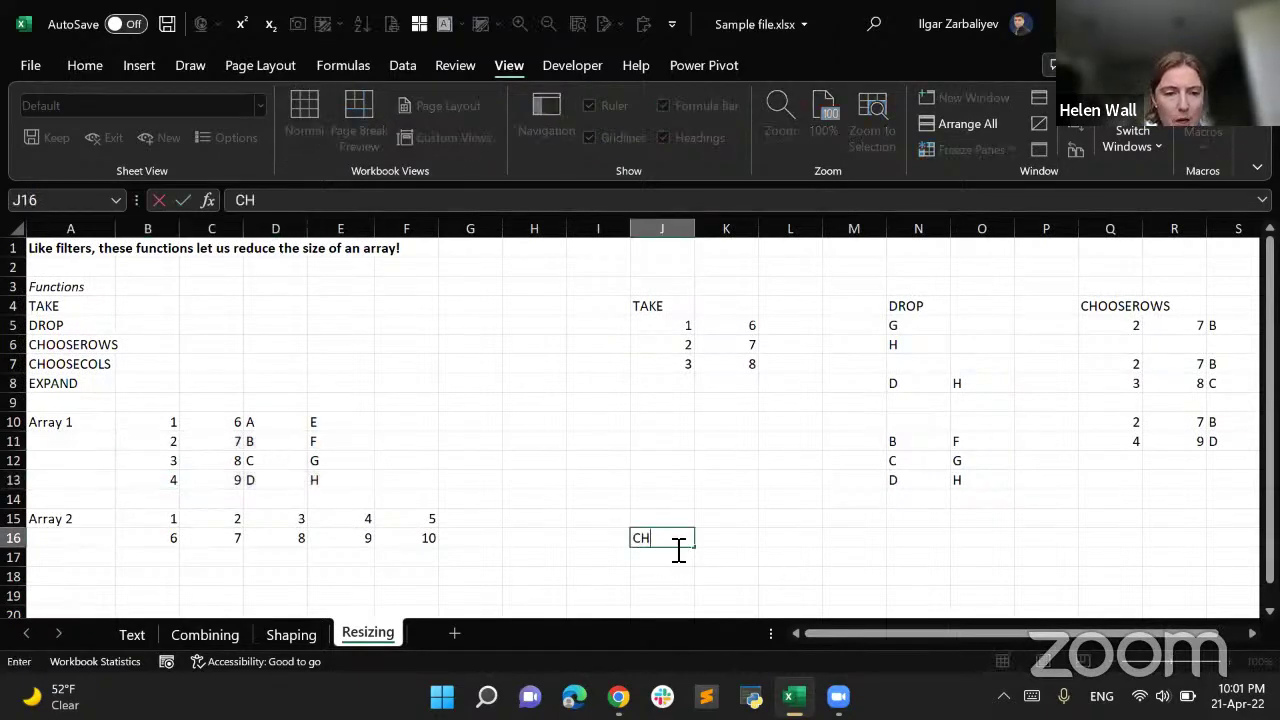
text(OOSECOLS)
key(Return)
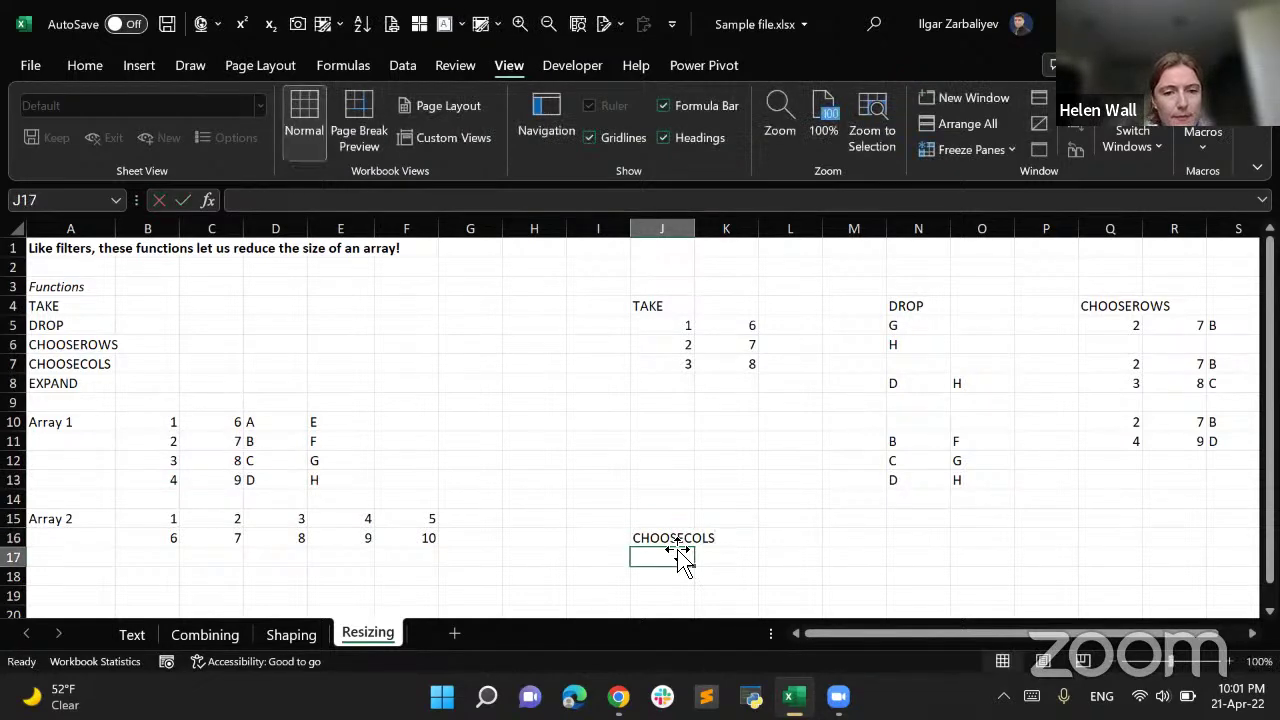
Return the third column of Array 1 in J18 with =CHOOSECOLS(B10:E13,3) and compare it with source cells D10:D13
key(Return)
text(=choose)
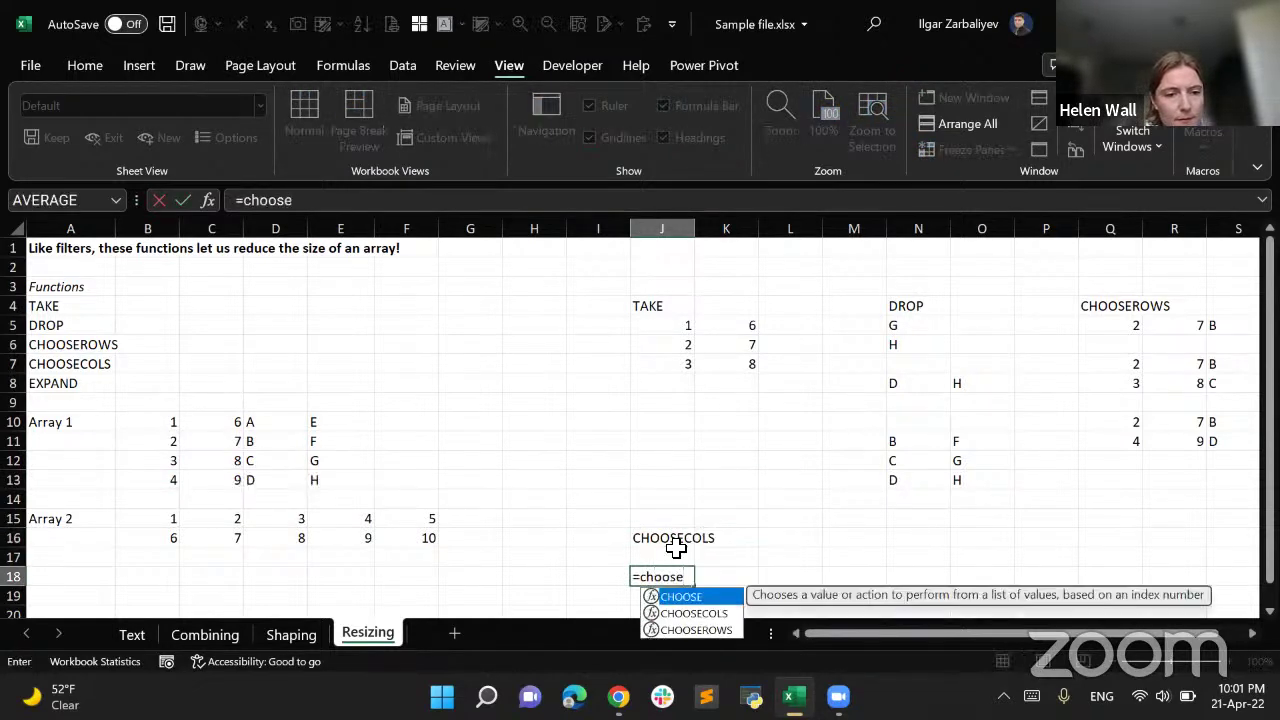
key(Down)
key(Tab)
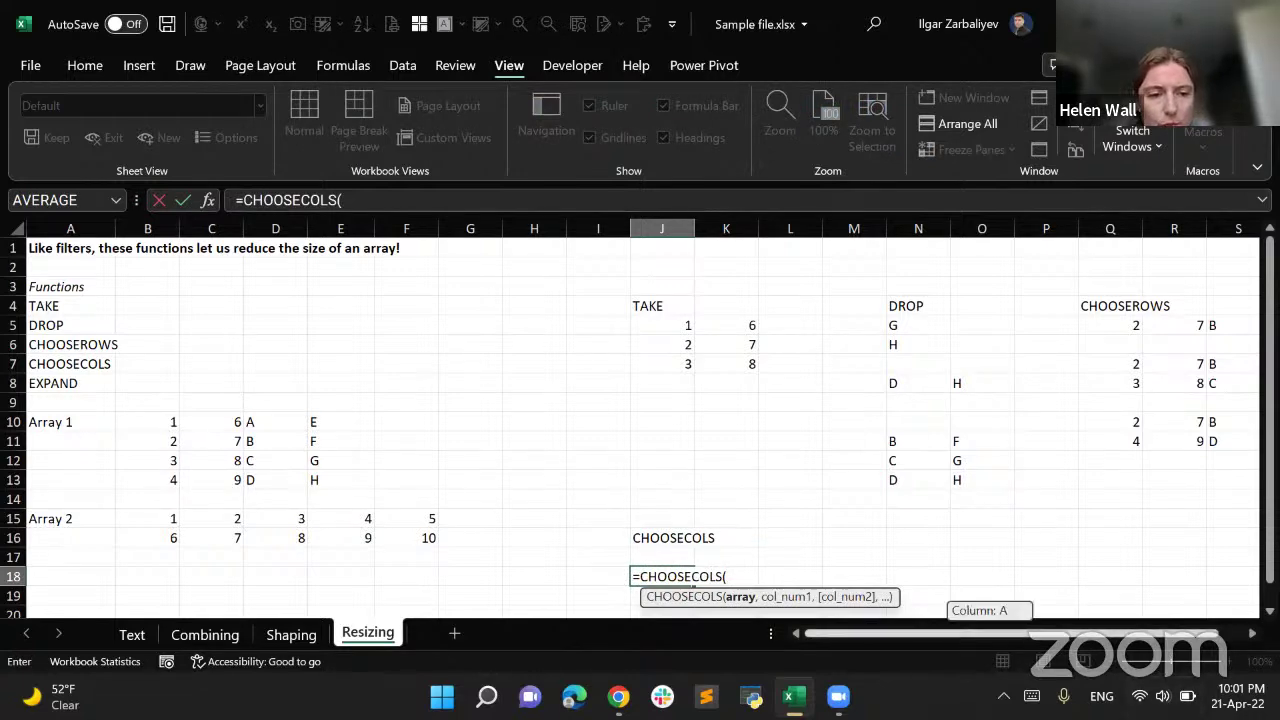
drag(166, 420, 313, 473)
text(,)
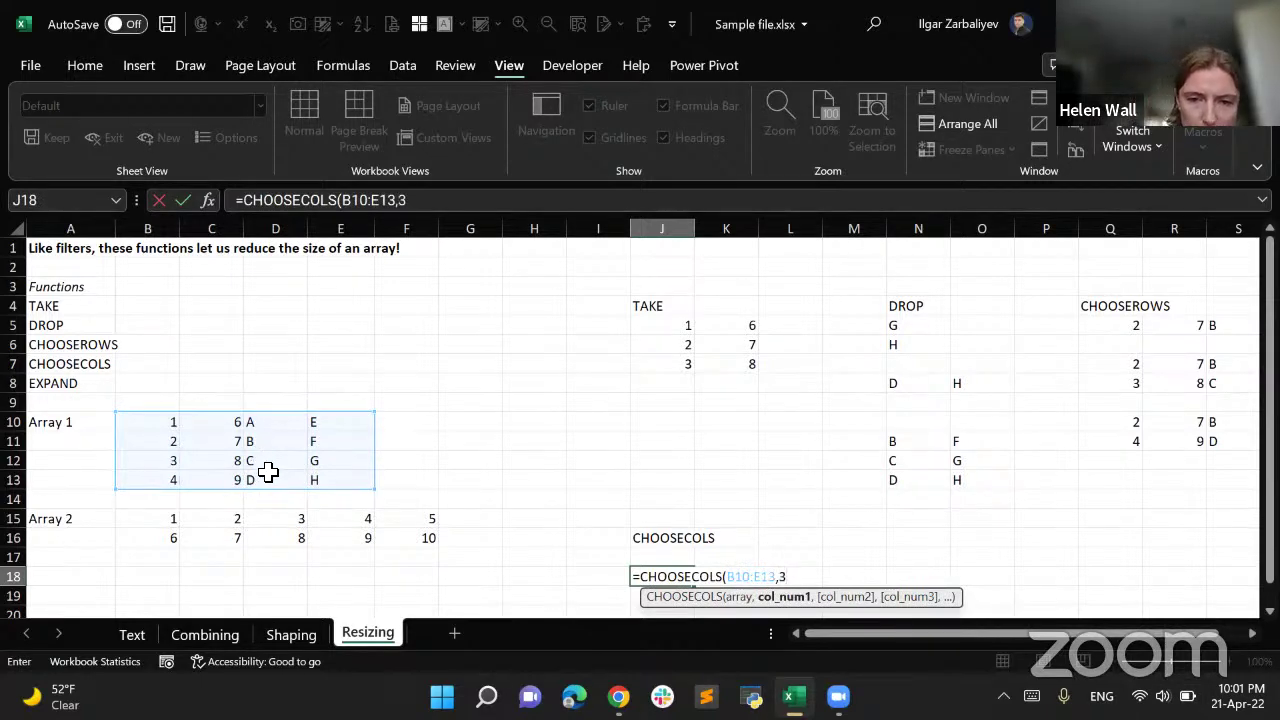
text(3)
key(Return)
scroll(530, 494, down, 2)
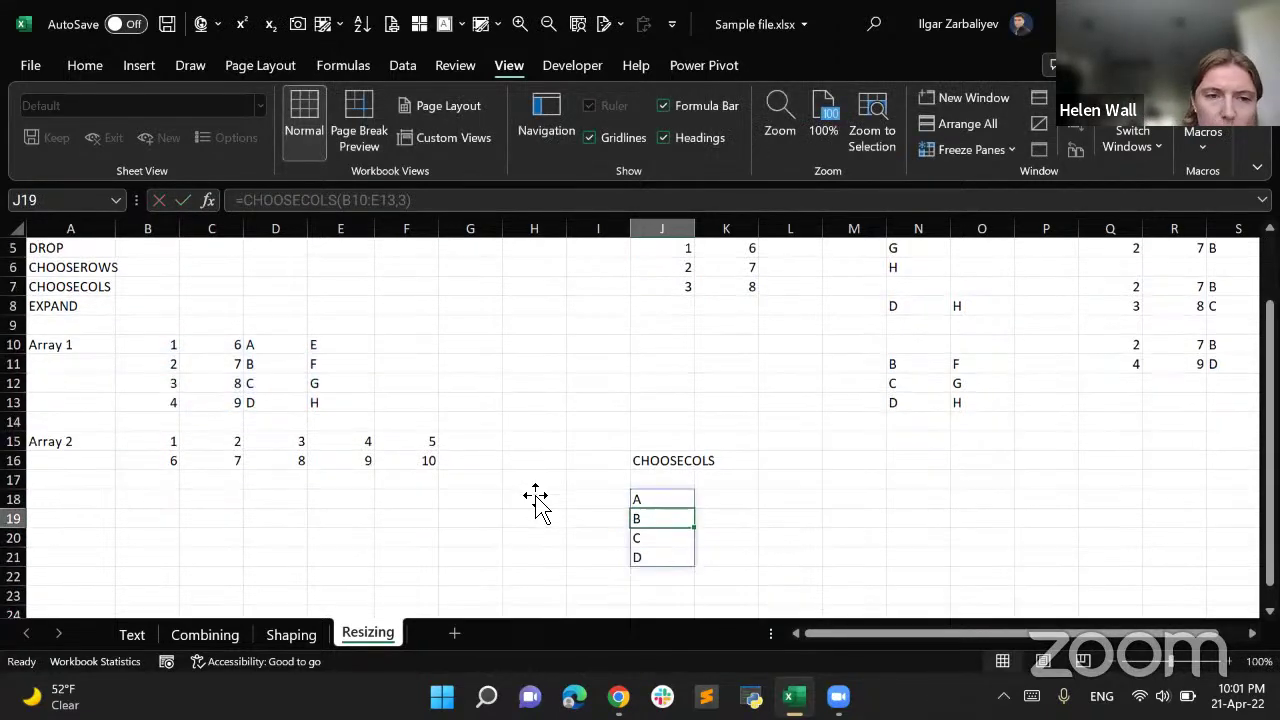
drag(274, 343, 300, 411)
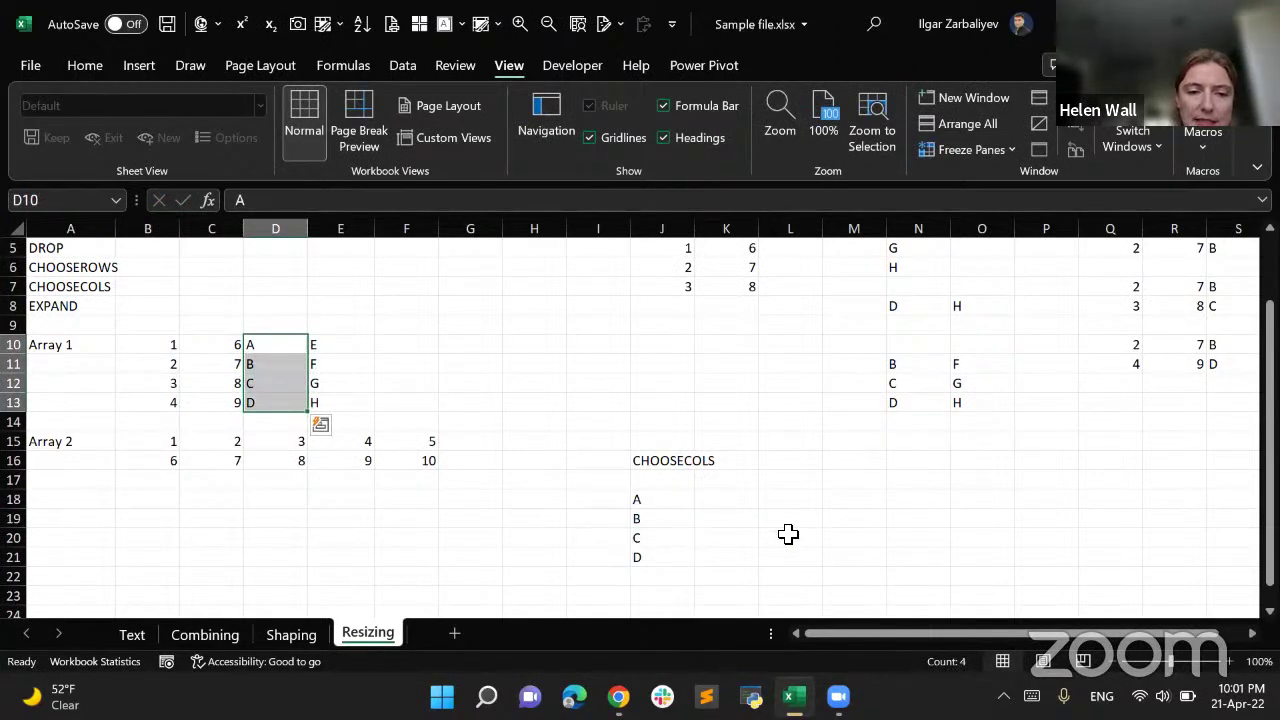
Enter the heading EXPAND in N16
click(737, 501)
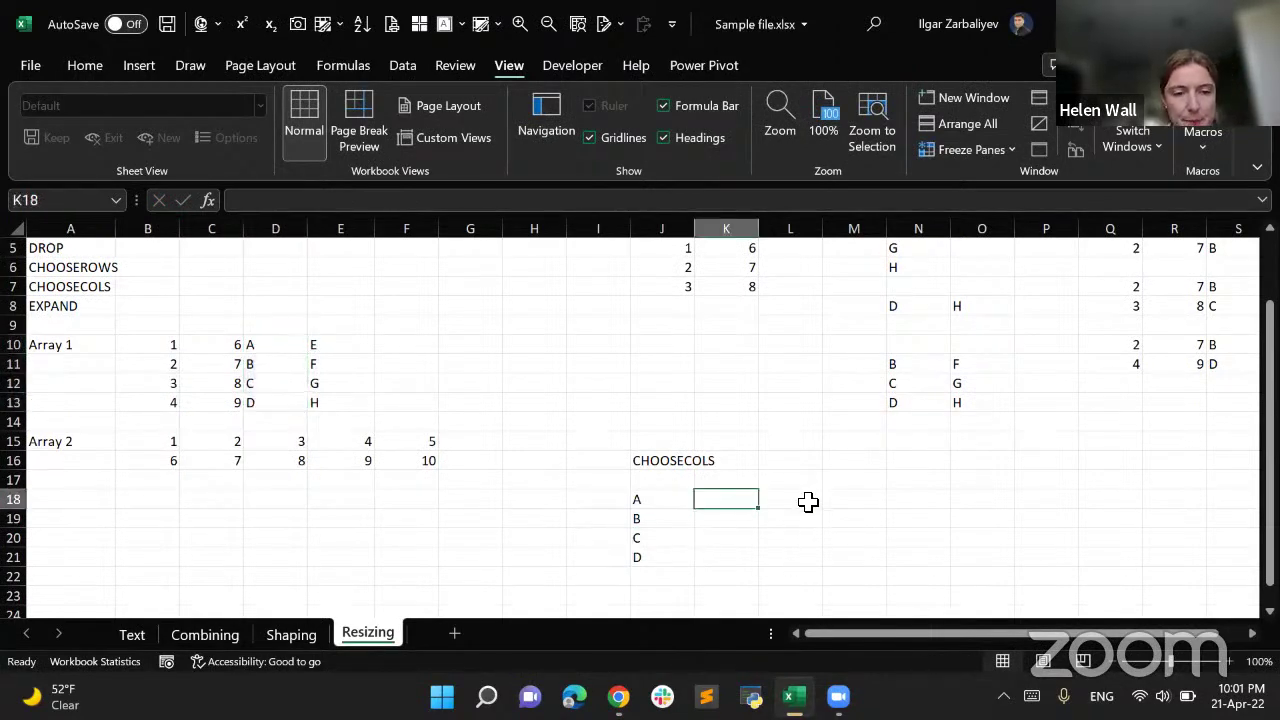
click(902, 460)
text(EXPAND)
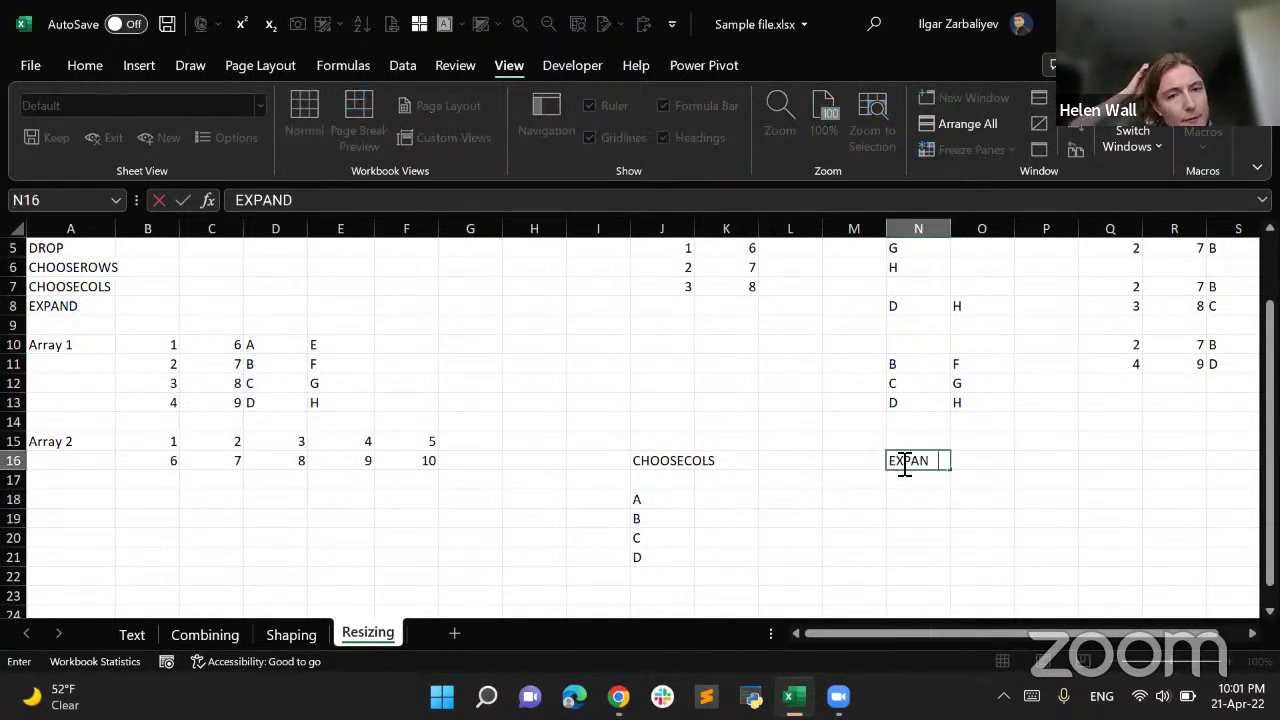
key(Return)
Try to expand Array 1 in N17 with =EXPAND(B10:E13,2), leaving out the columns argument
text(=expan)
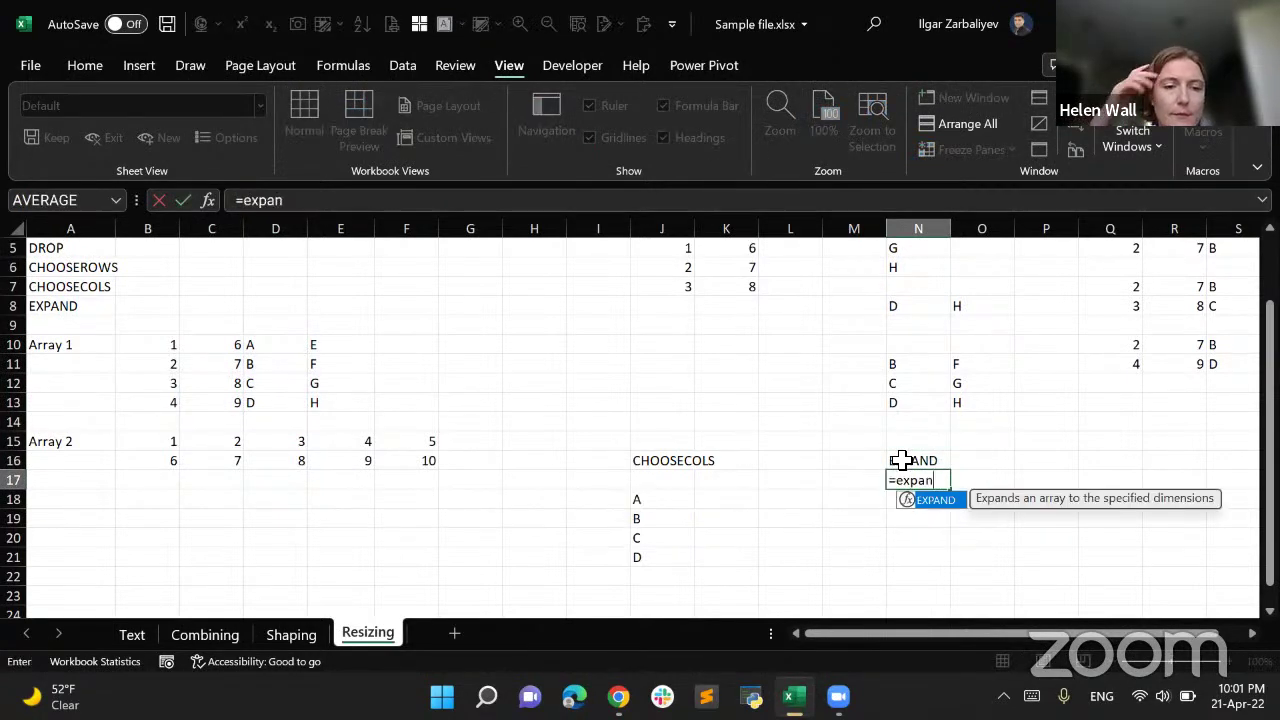
key(Tab)
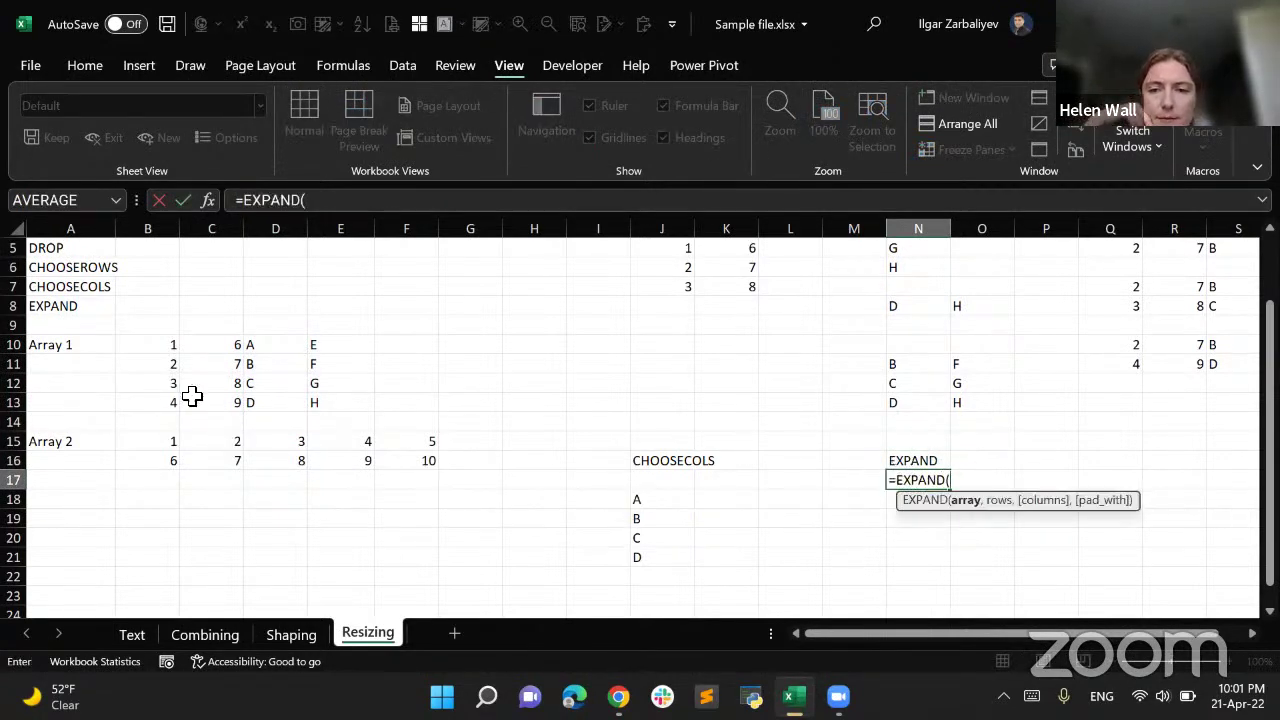
click(170, 346)
drag(280, 418, 336, 403)
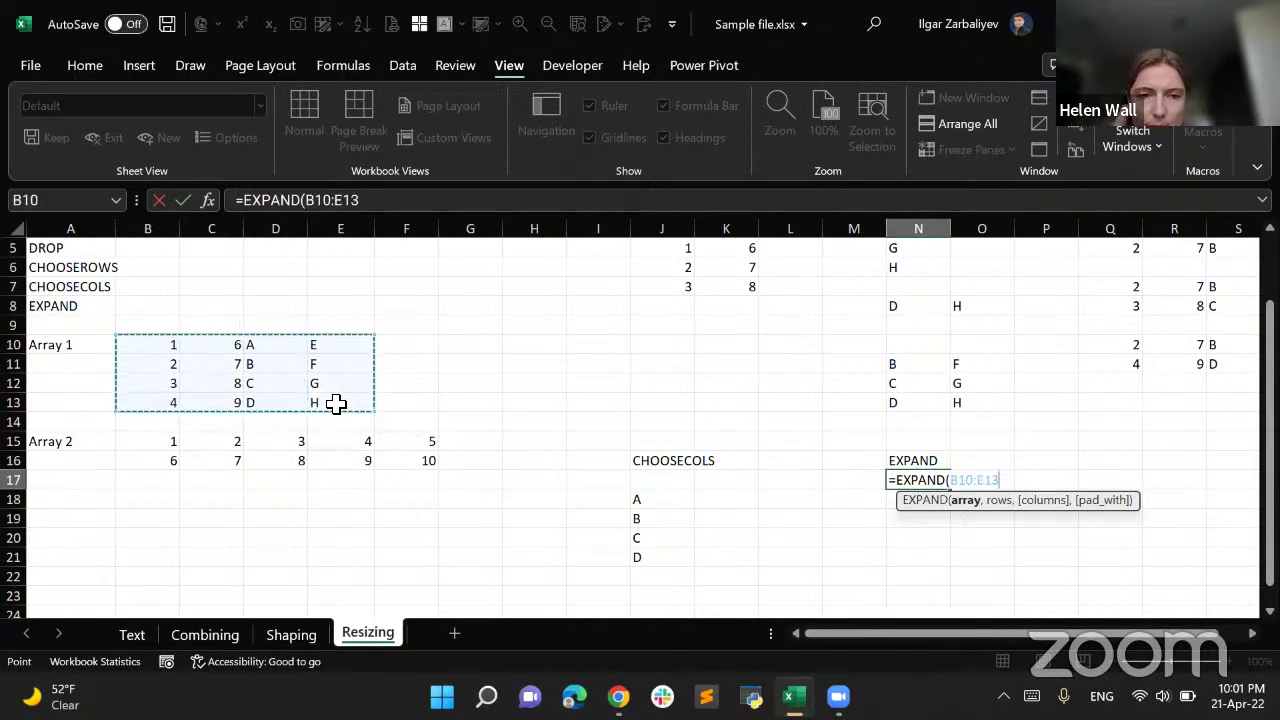
text(,)
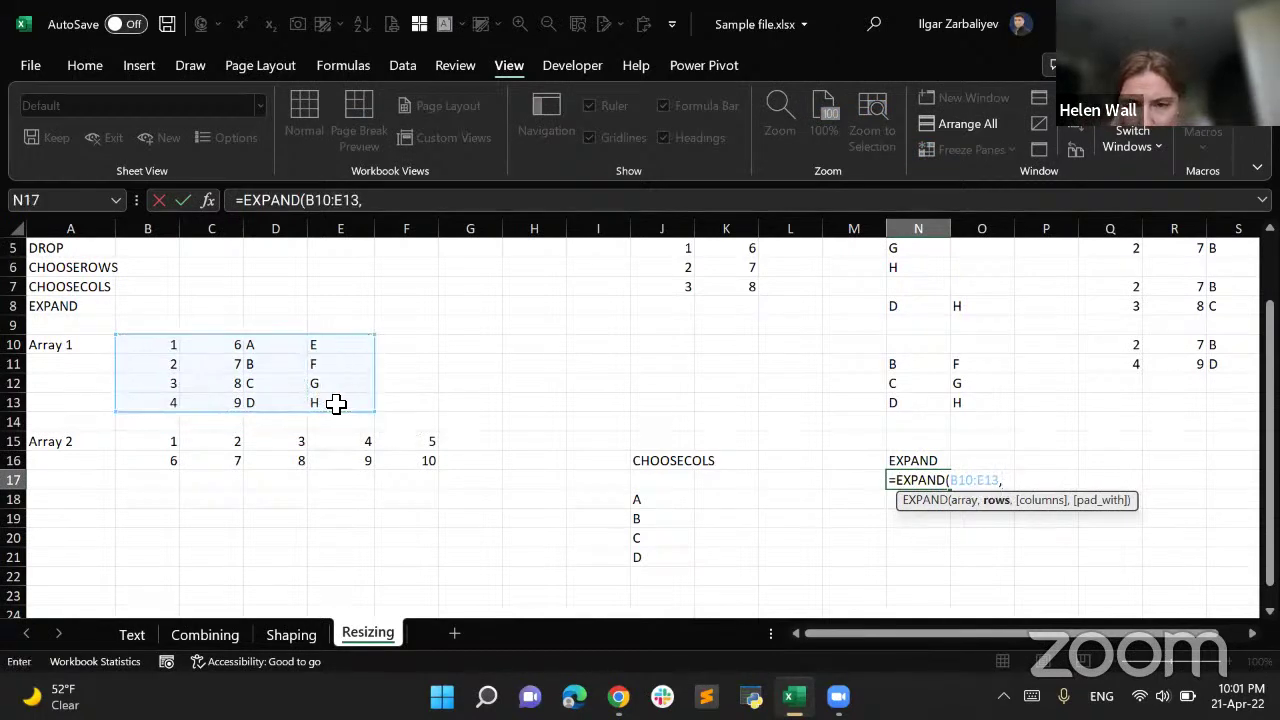
text(2,5)
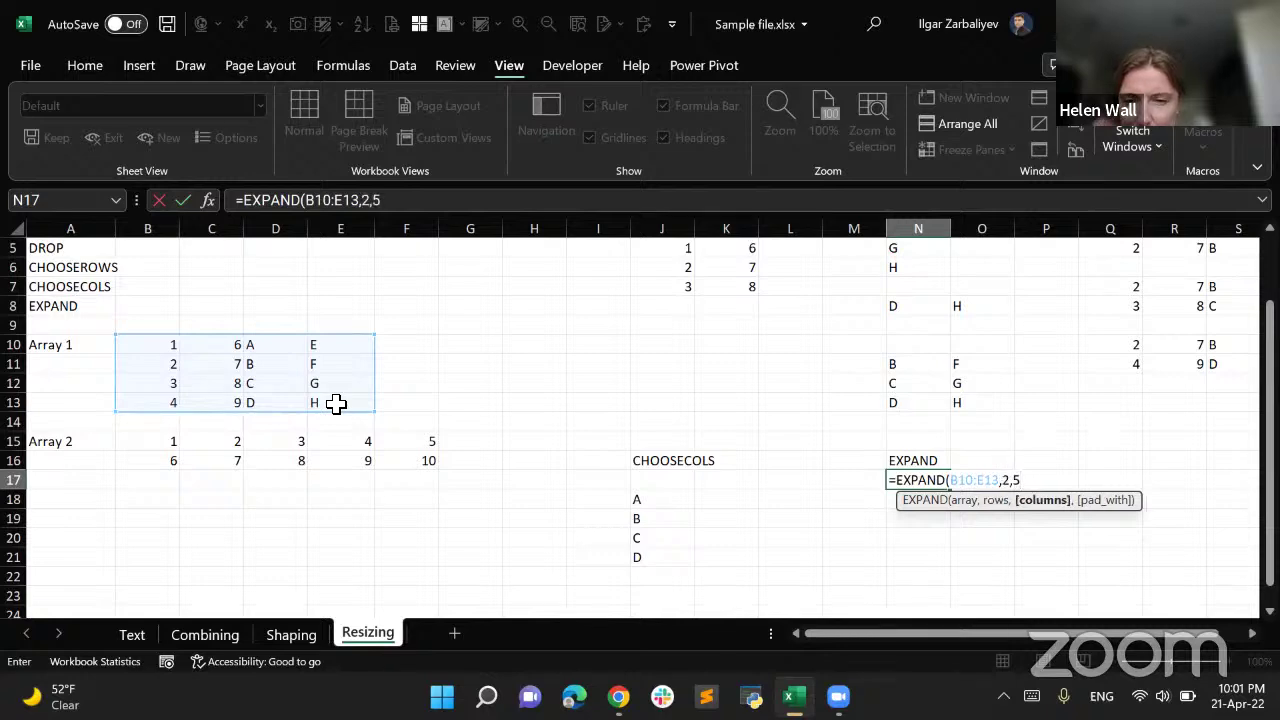
key(BackSpace)
key(BackSpace)
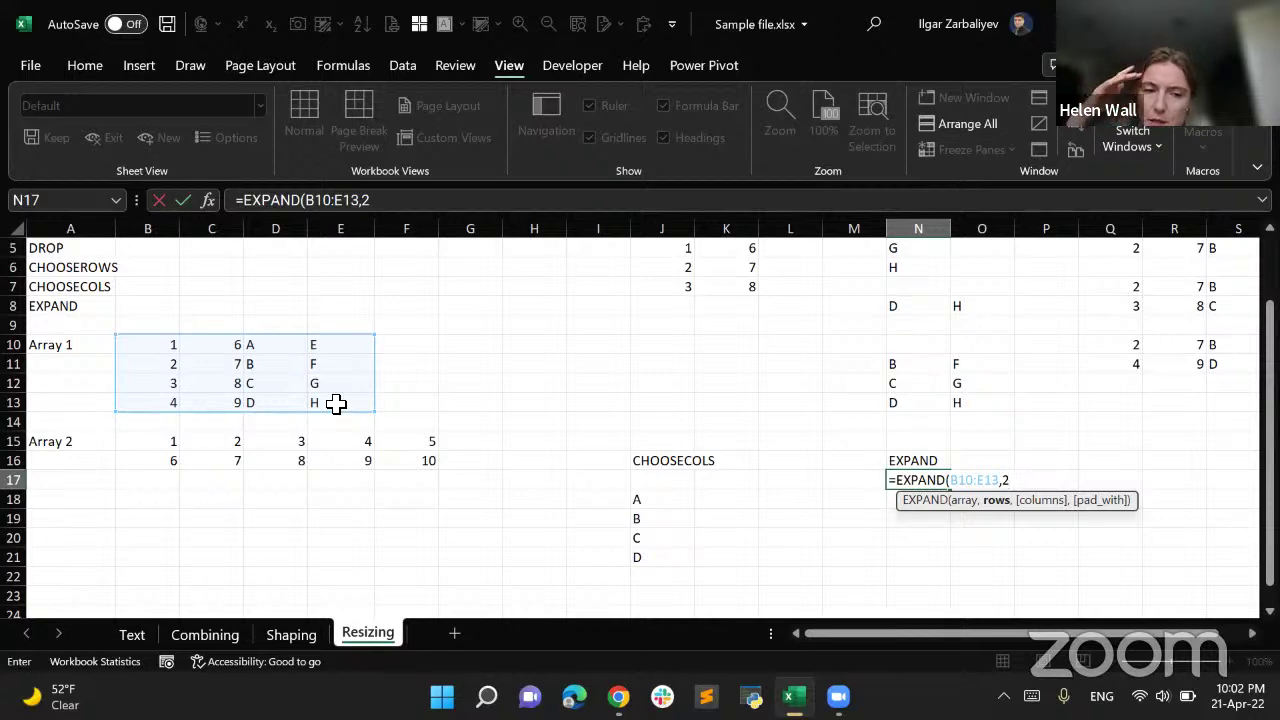
text())
key(Return)
key(Up)
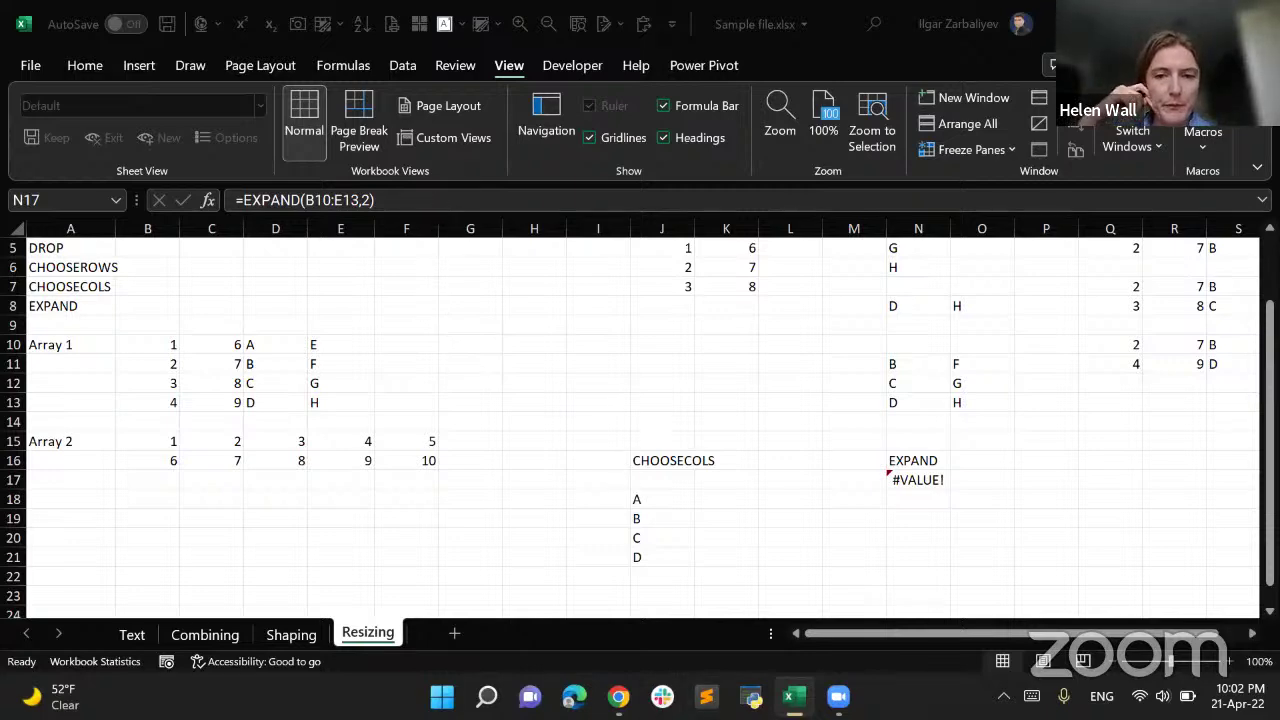
Add a columns argument of 1 to the N17 formula, making it =EXPAND(B10:E13,2,1)
click(908, 487)
key(F2)
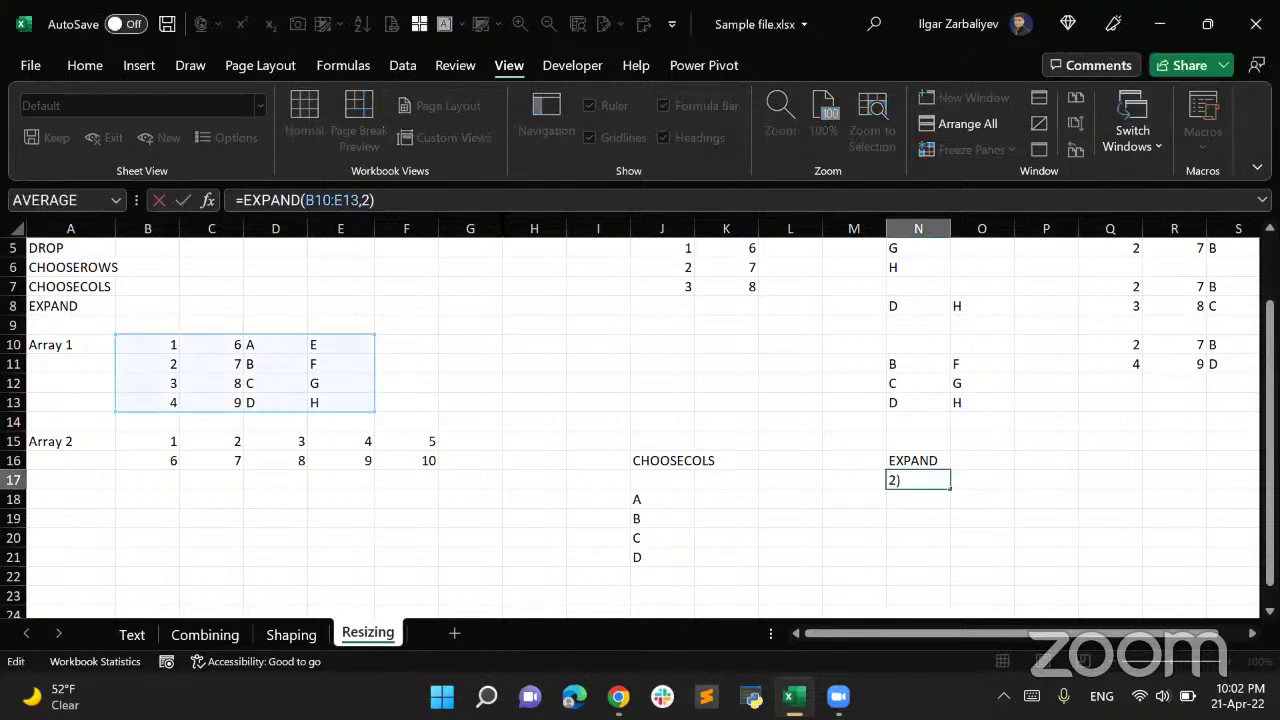
key(BackSpace)
text(,)
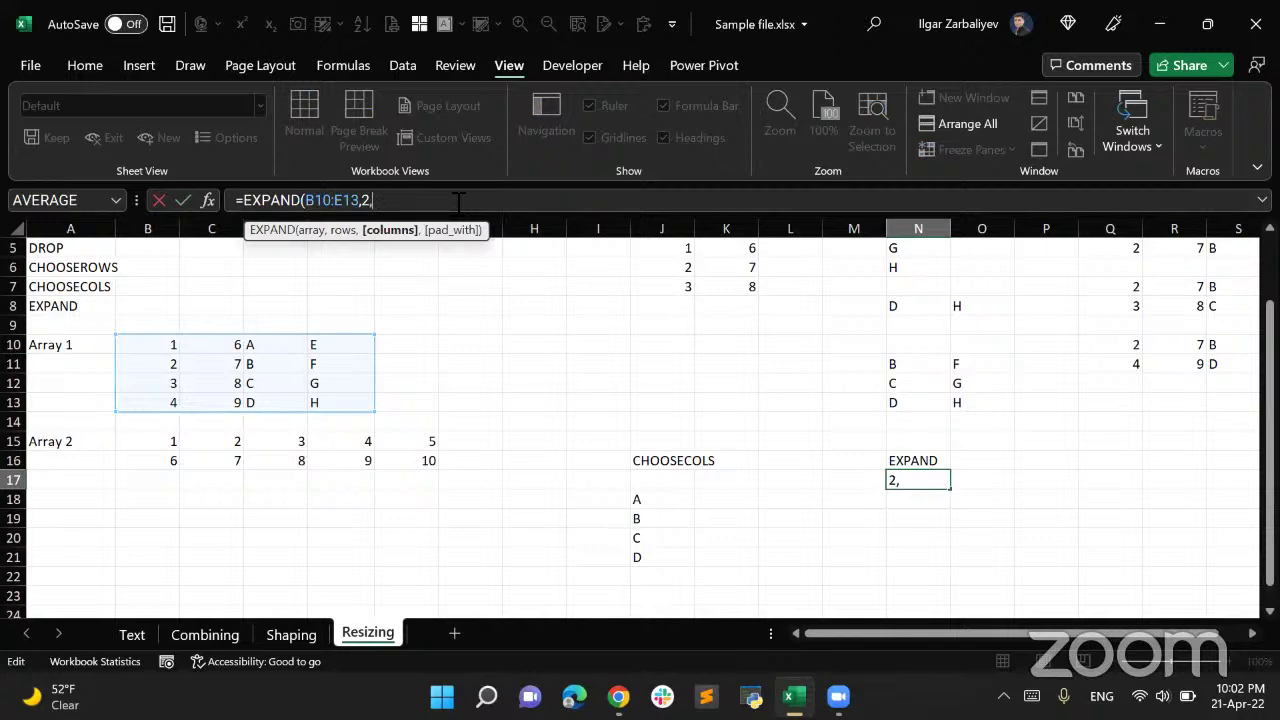
text(1))
key(Return)
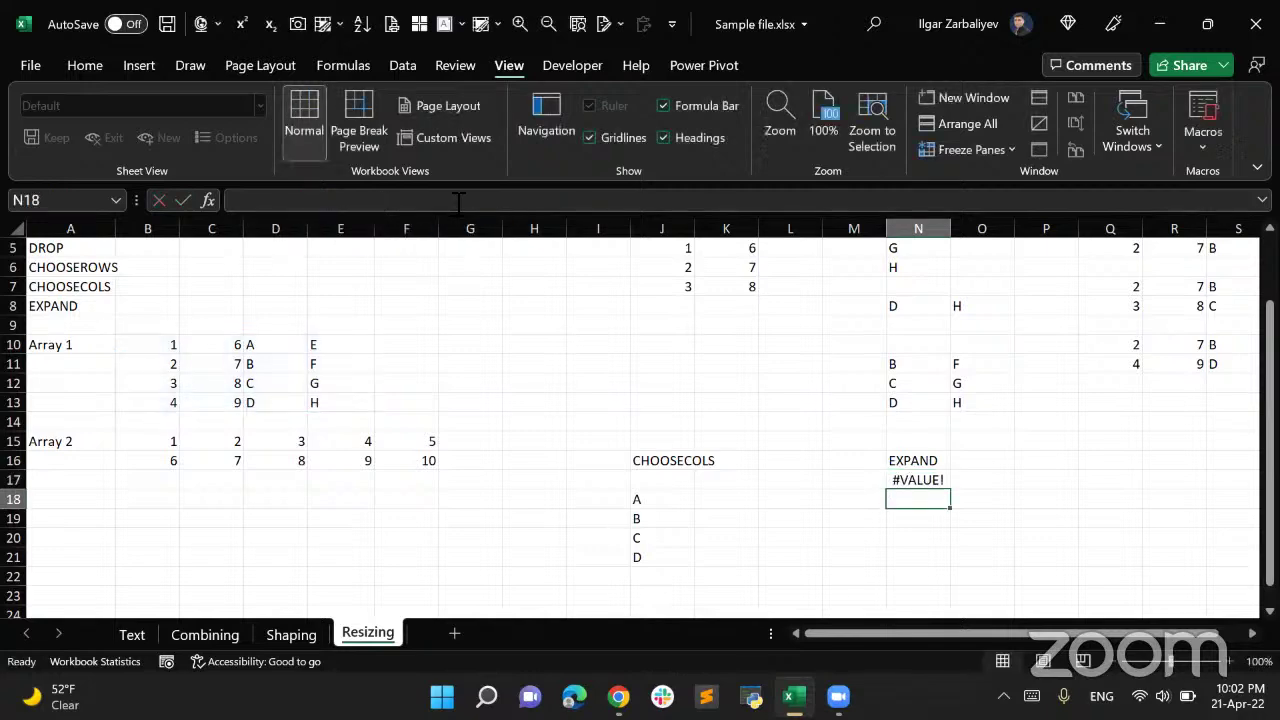
key(Up)
Set the columns argument in N17 to 15, making the formula =EXPAND(B10:E13,2,15)
click(451, 200)
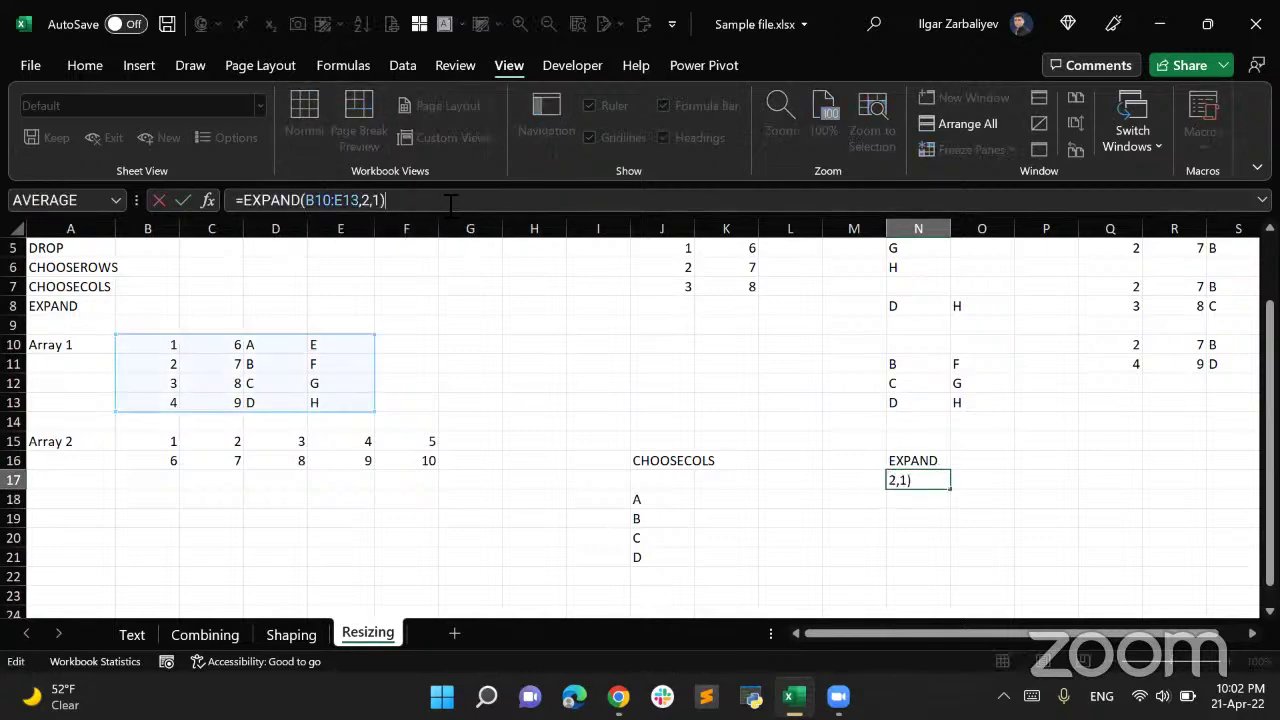
key(BackSpace)
text(5))
key(Return)
key(Up)
Try a columns argument of 3 in N17, making the formula =EXPAND(B10:E13,2,3)
click(443, 200)
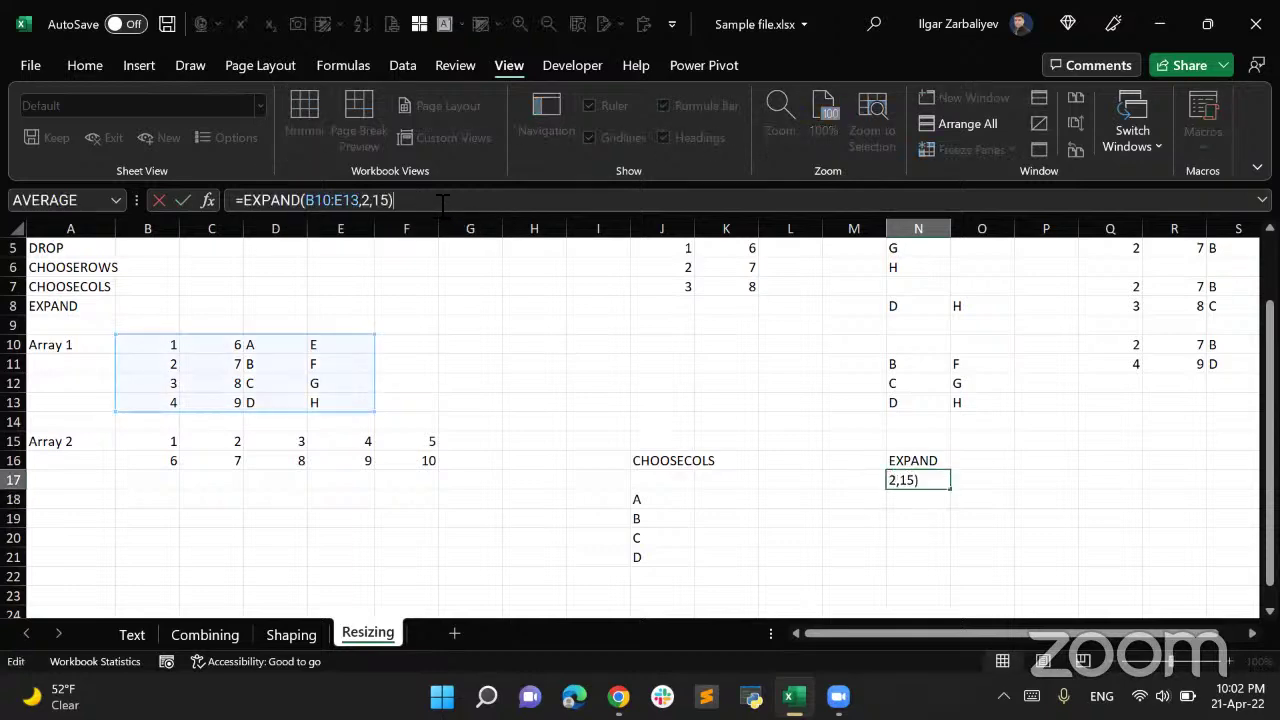
key(BackSpace)
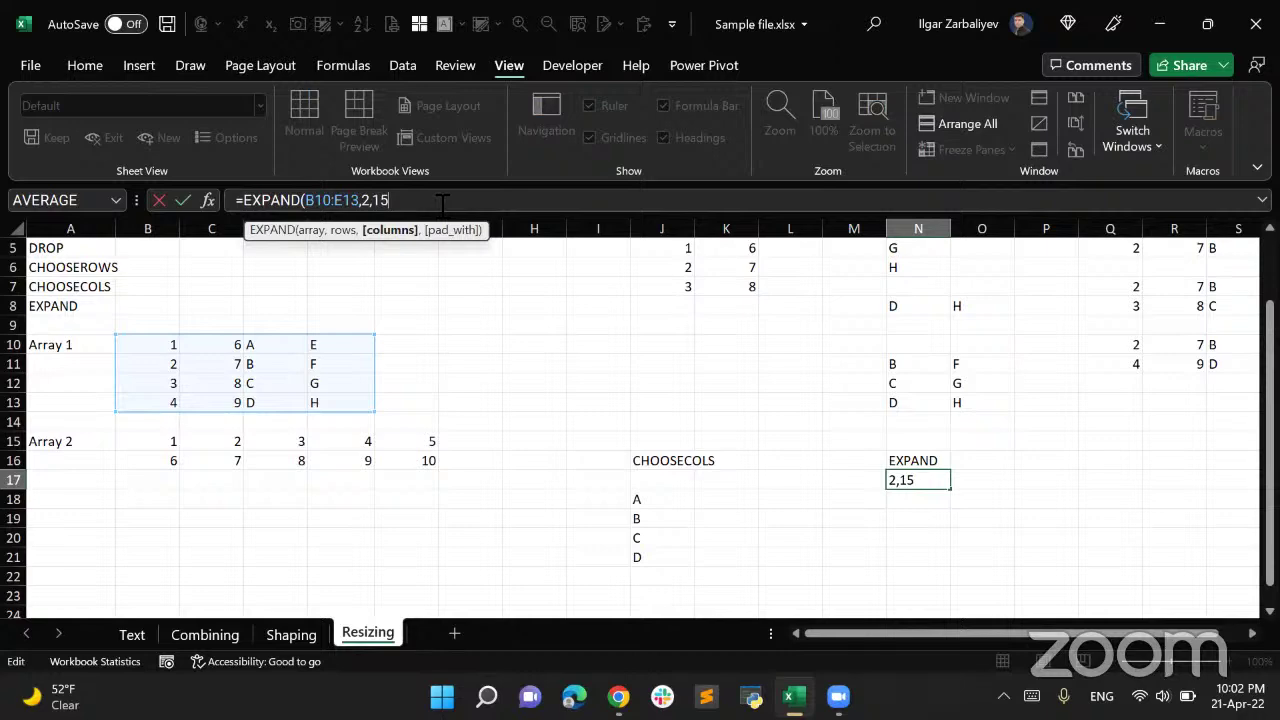
key(BackSpace)
key(BackSpace)
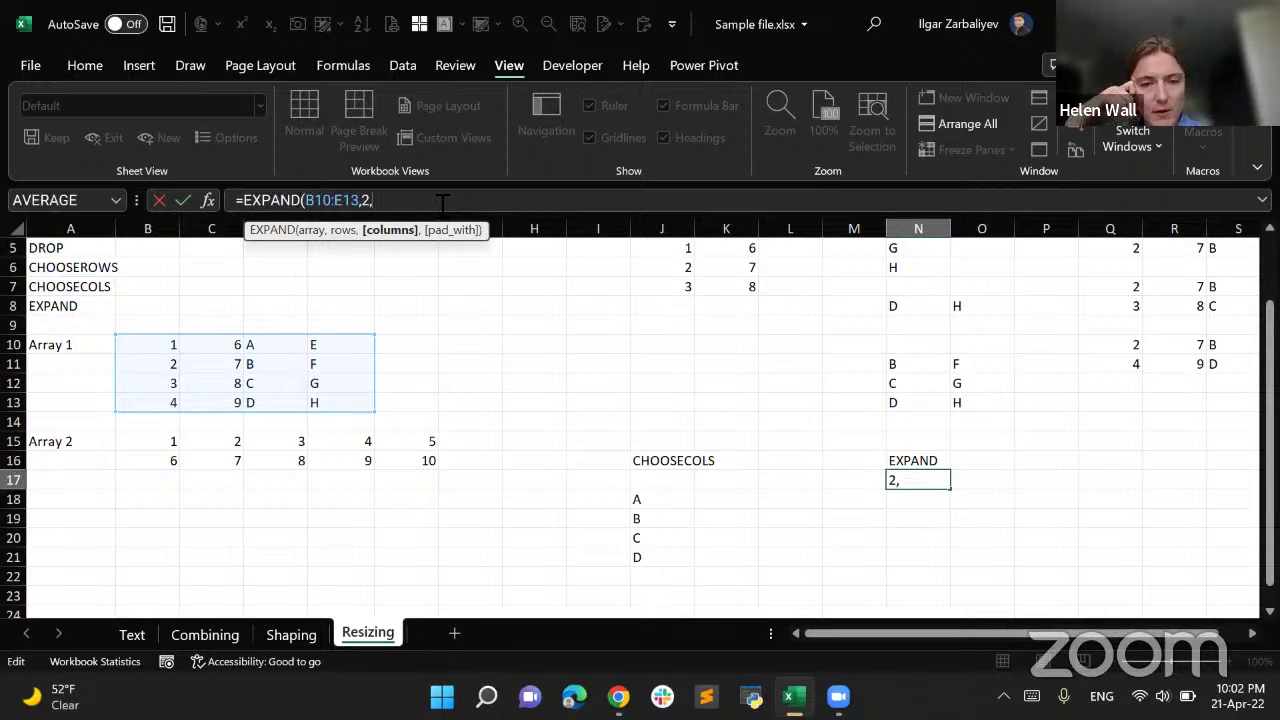
text(3)
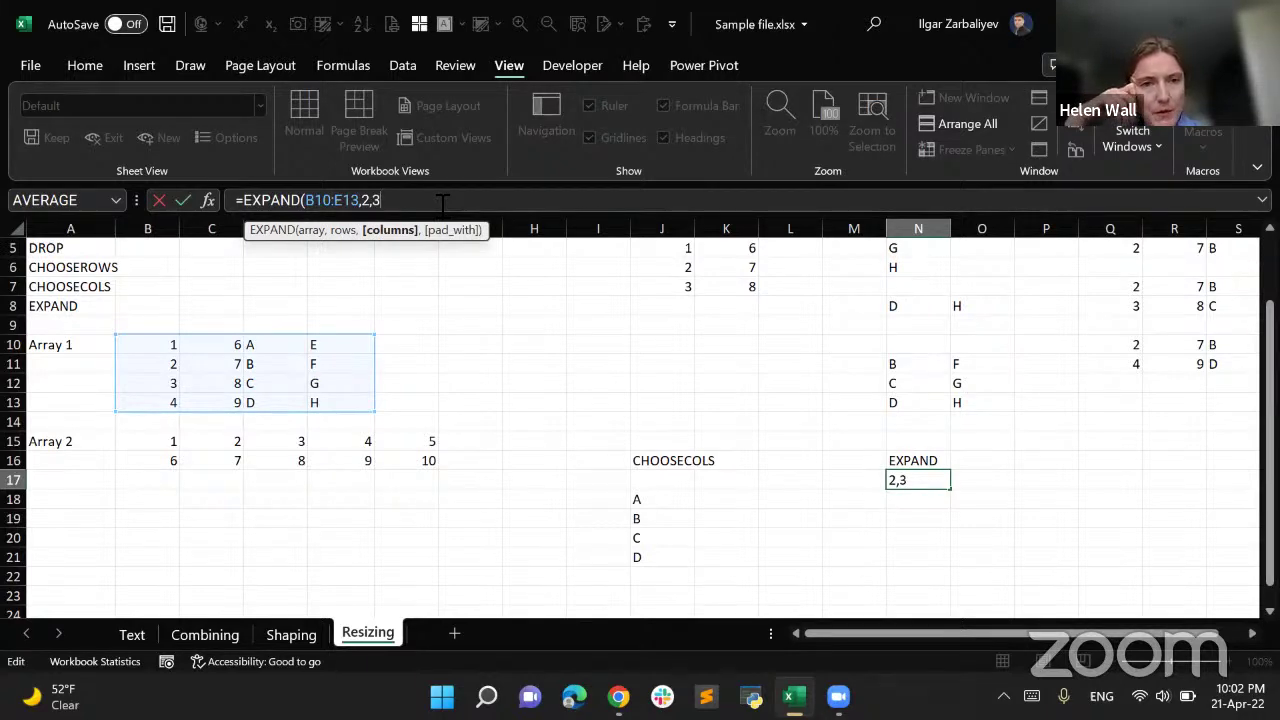
text())
key(Return)
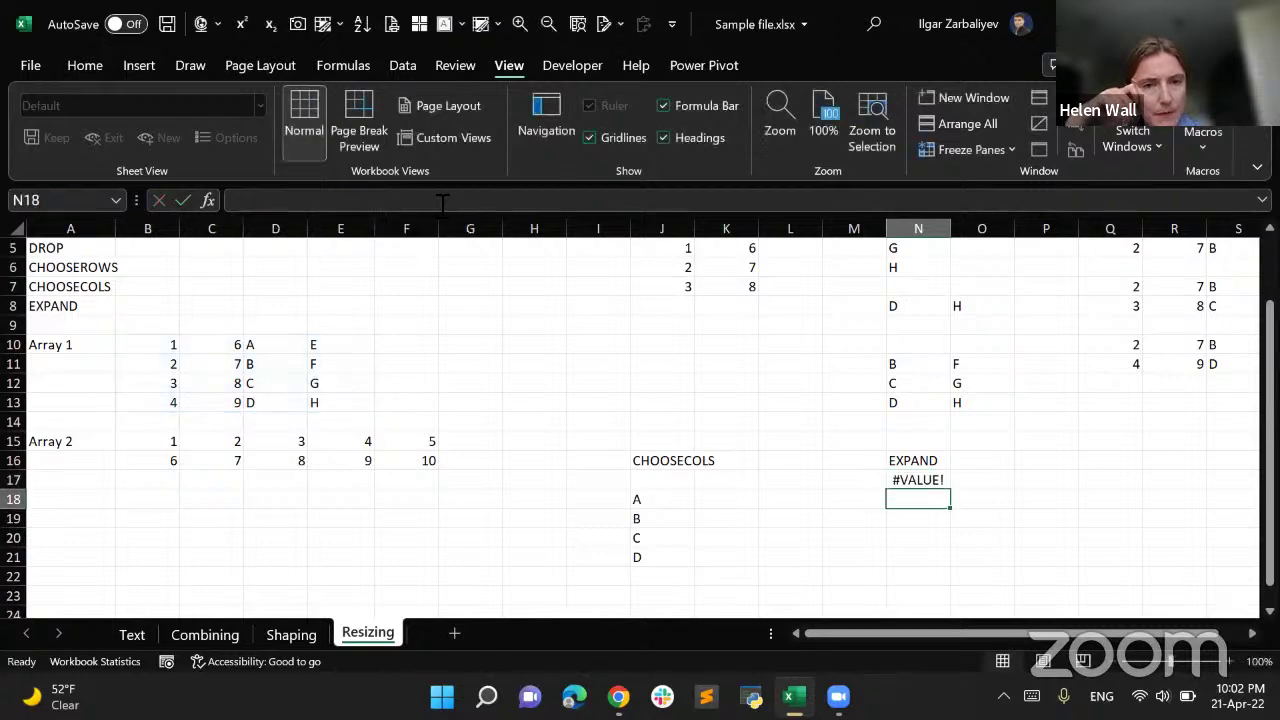
Clear N17 and try expanding only the numeric columns of Array 1 with =EXPAND(B10:C13,2,2)
key(Up)
key(Delete)
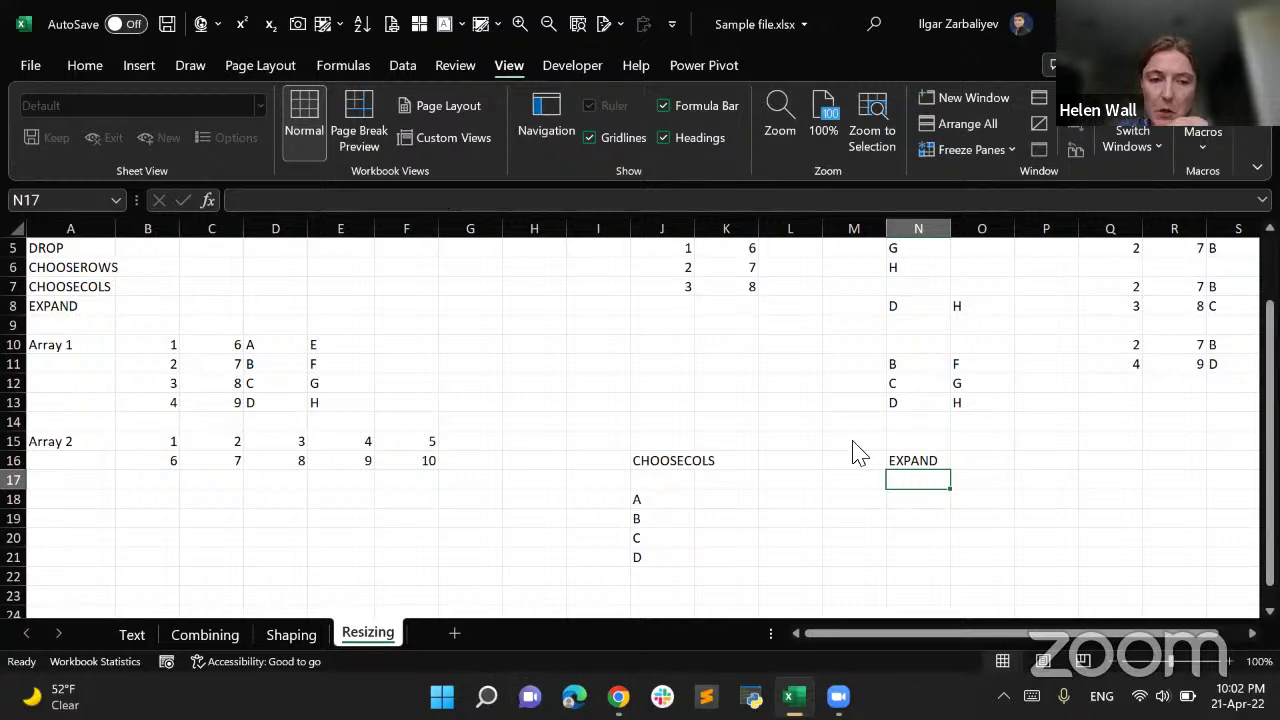
text(=Expand)
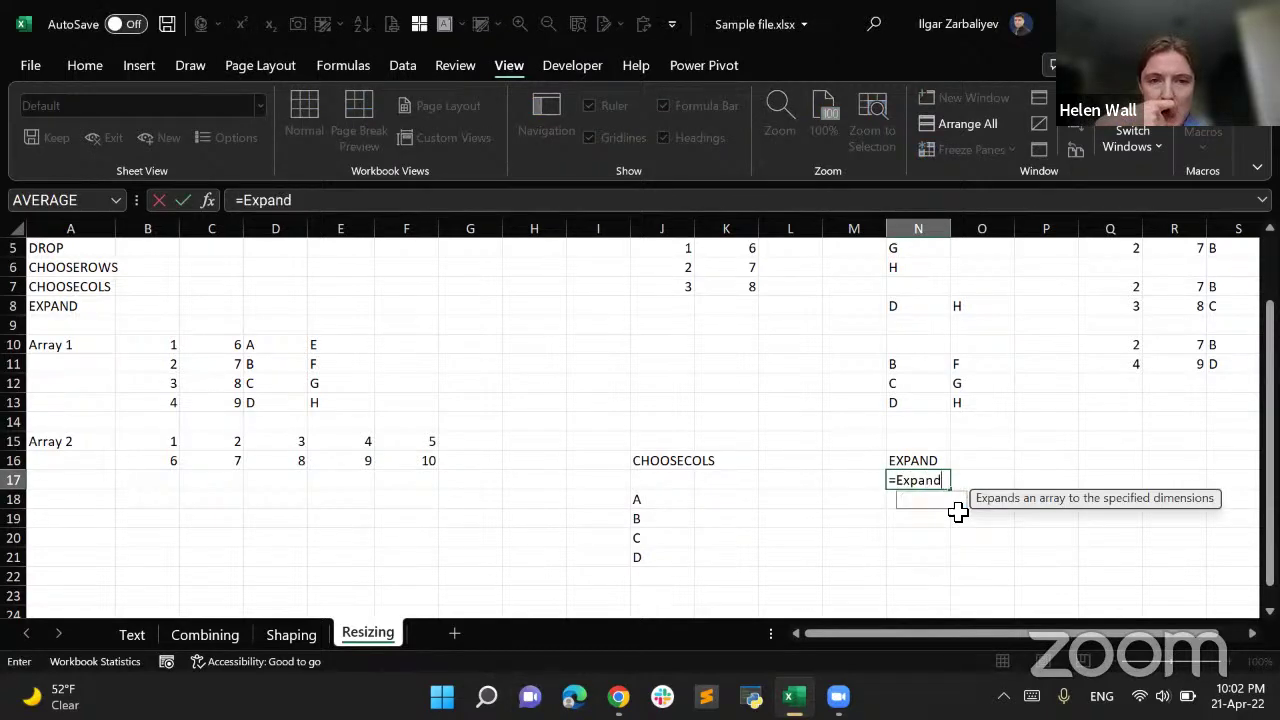
key(Tab)
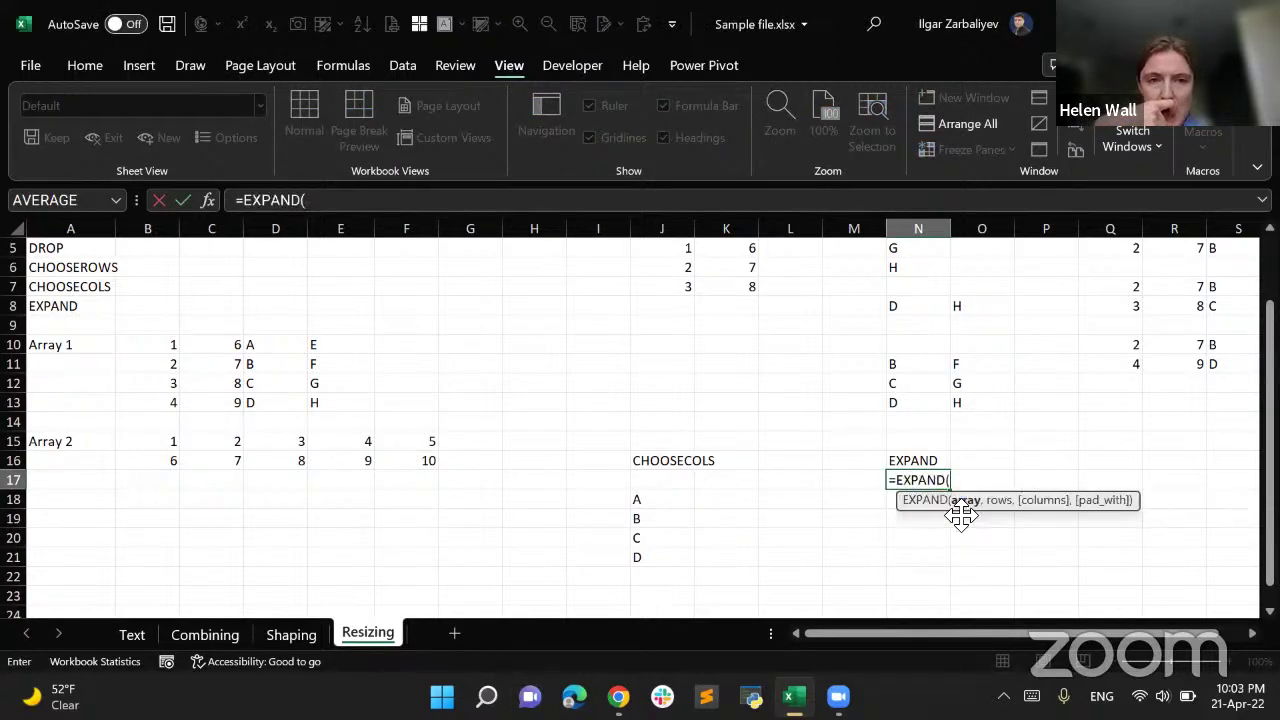
drag(174, 345, 323, 396)
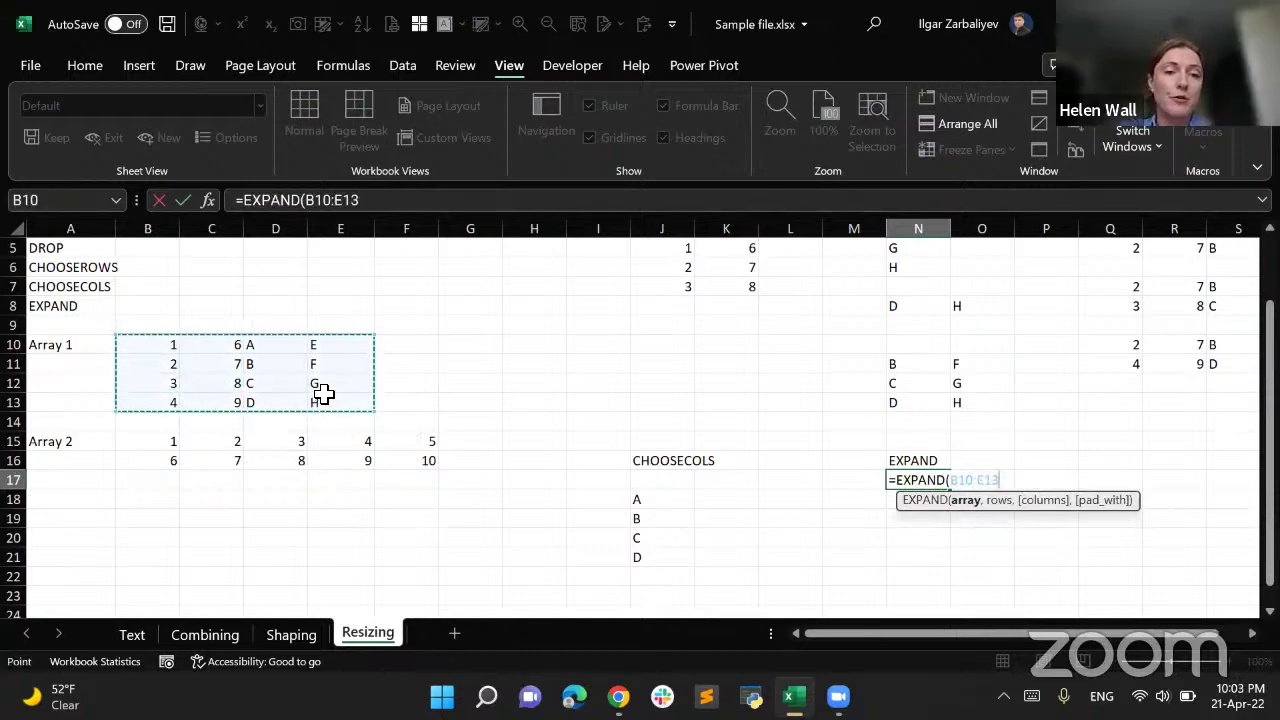
drag(157, 346, 220, 400)
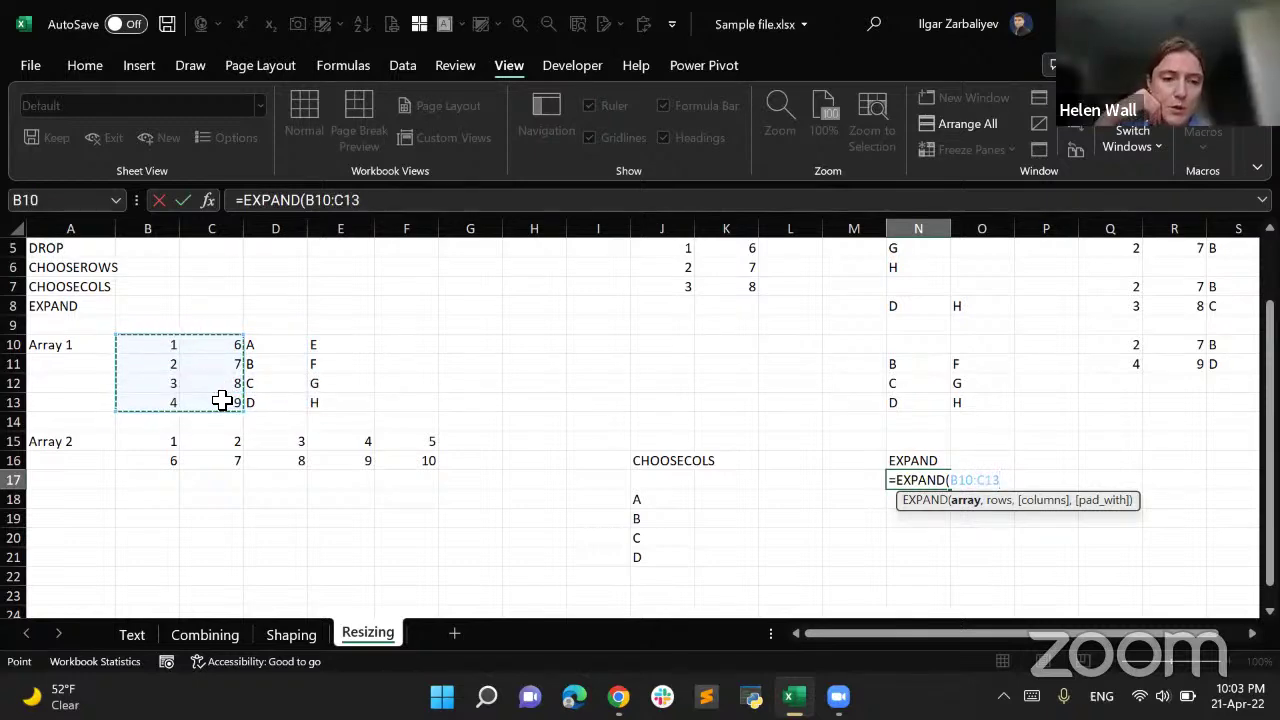
text(,)
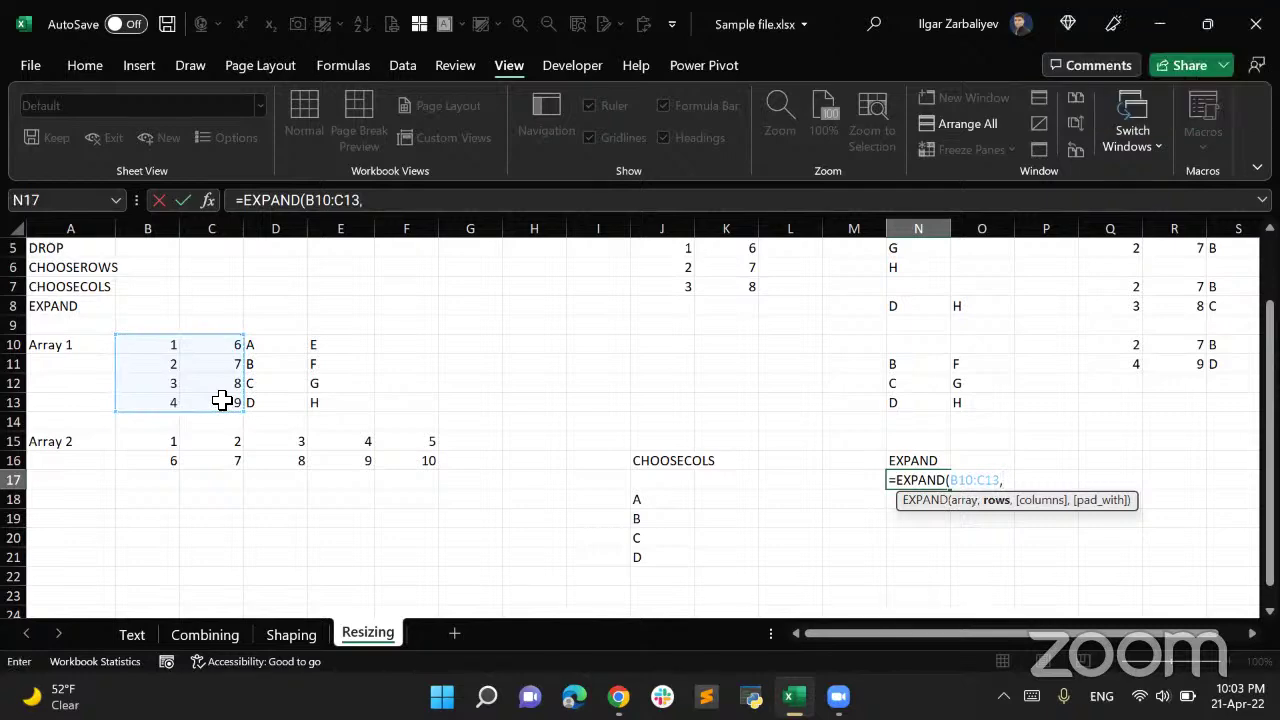
text(2,)
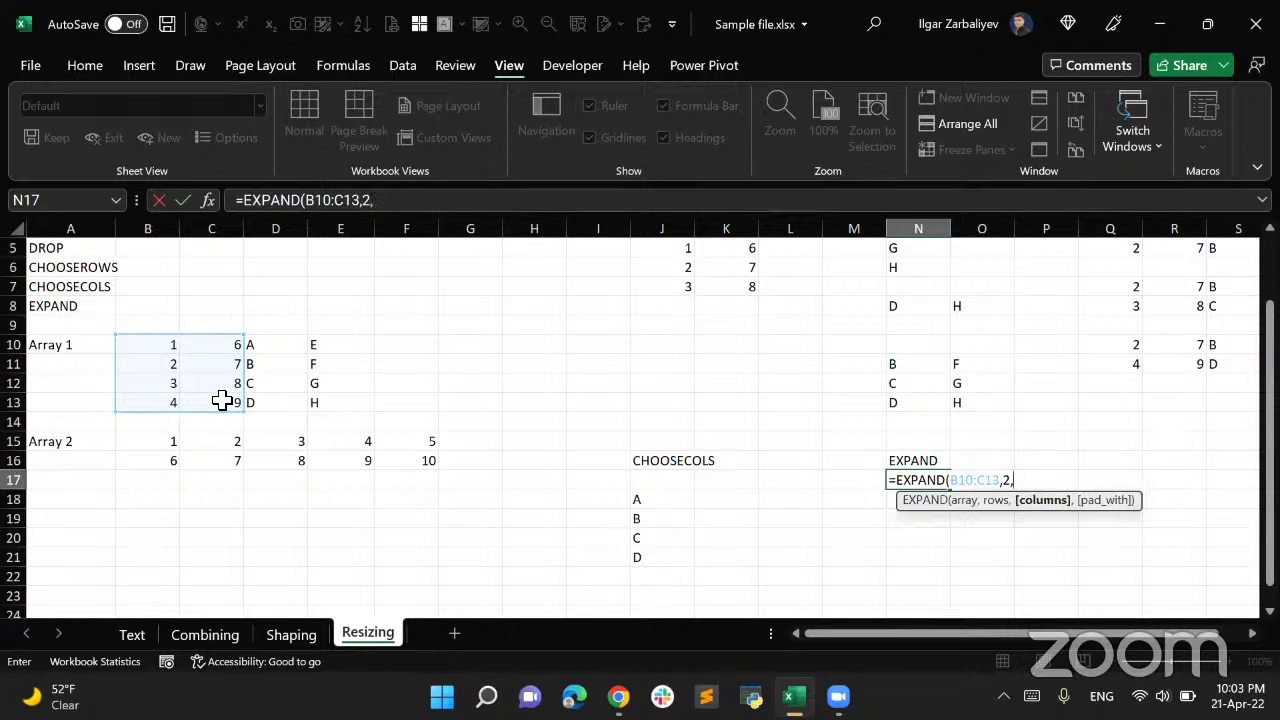
text(3)
key(BackSpace)
text(2))
key(Return)
key(Up)
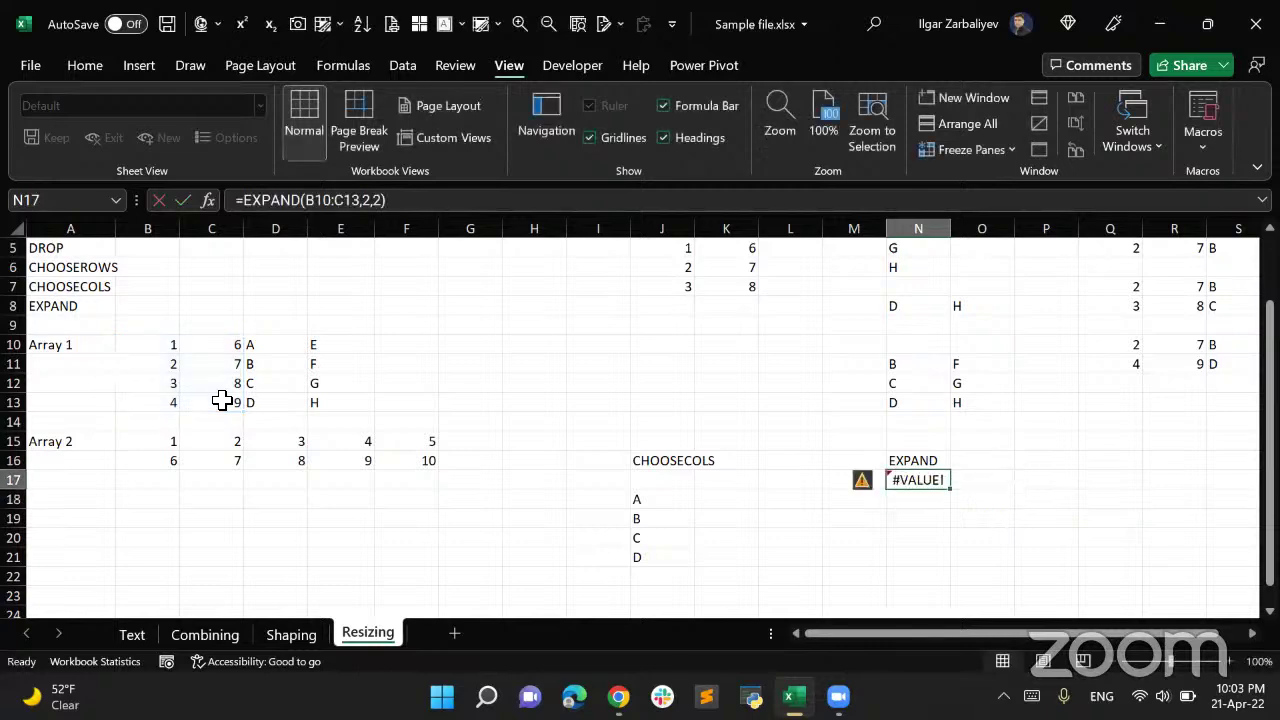
Shorten the source range in N17 to B10:C11, leave rows blank and set columns to 3, making it =EXPAND(B10:C11,,3)
click(434, 200)
key(BackSpace)
key(BackSpace)
key(BackSpace)
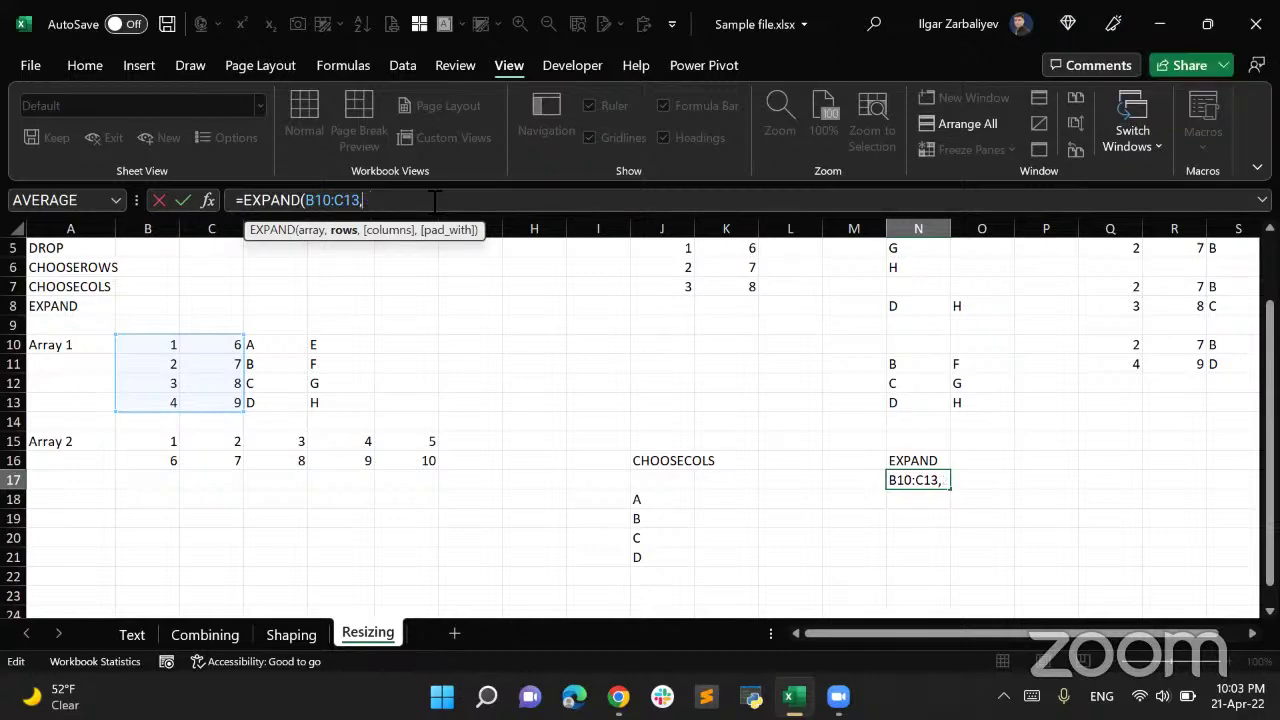
key(BackSpace)
key(BackSpace)
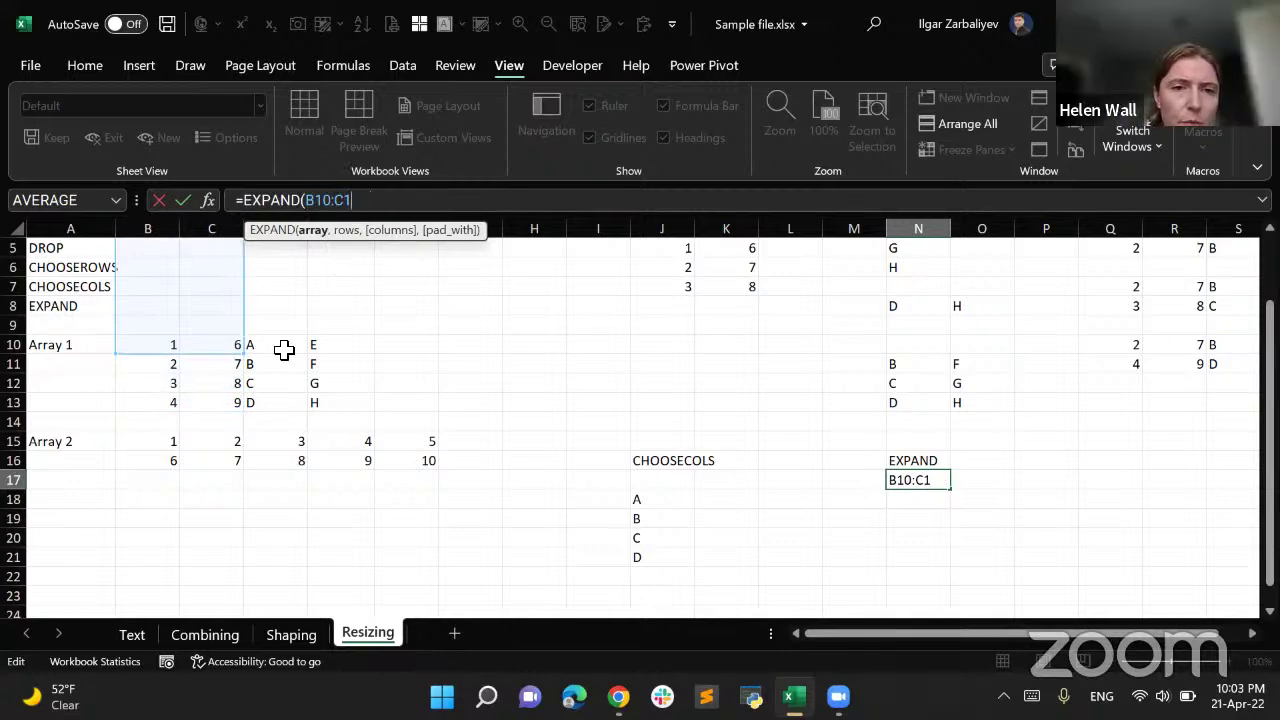
text(1)
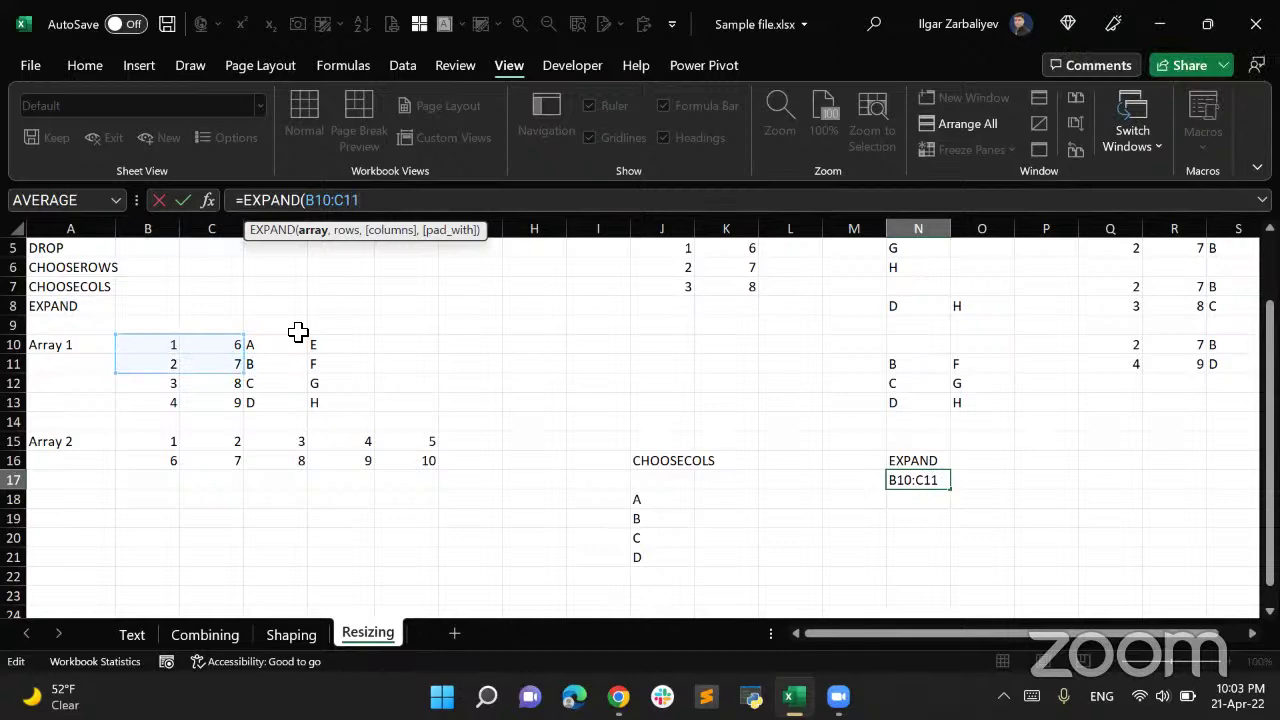
text(,)
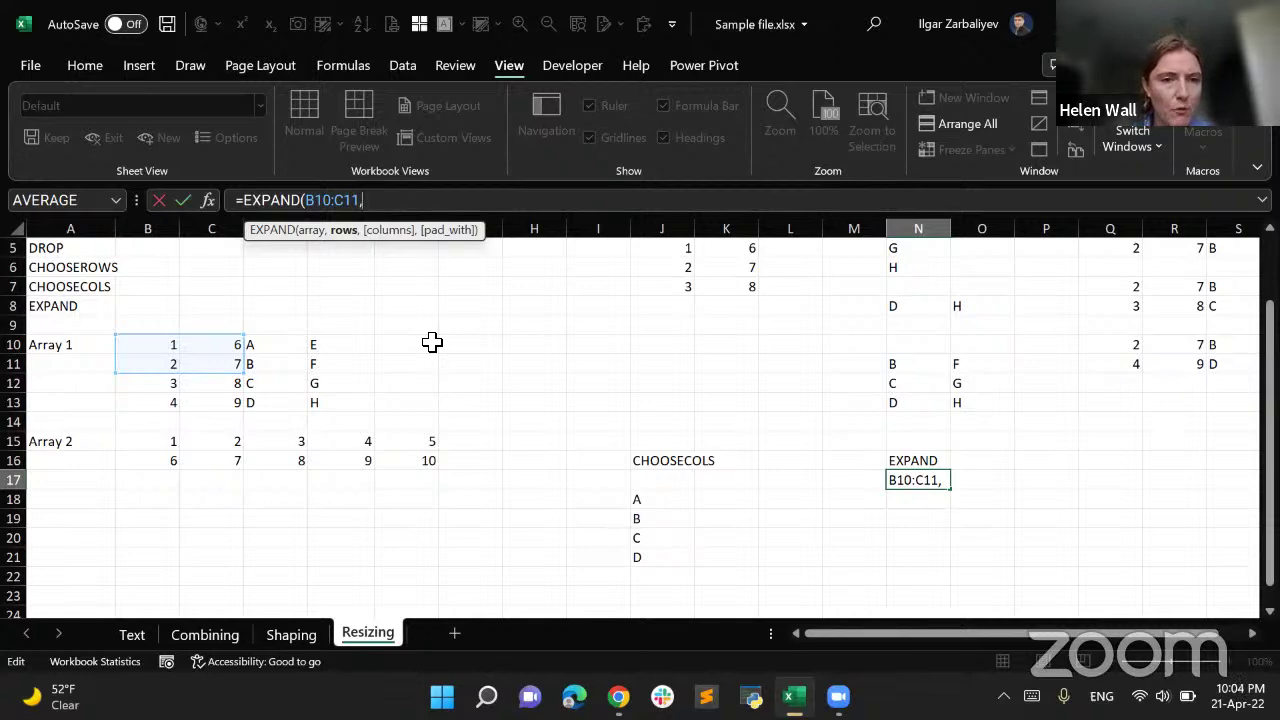
text(,)
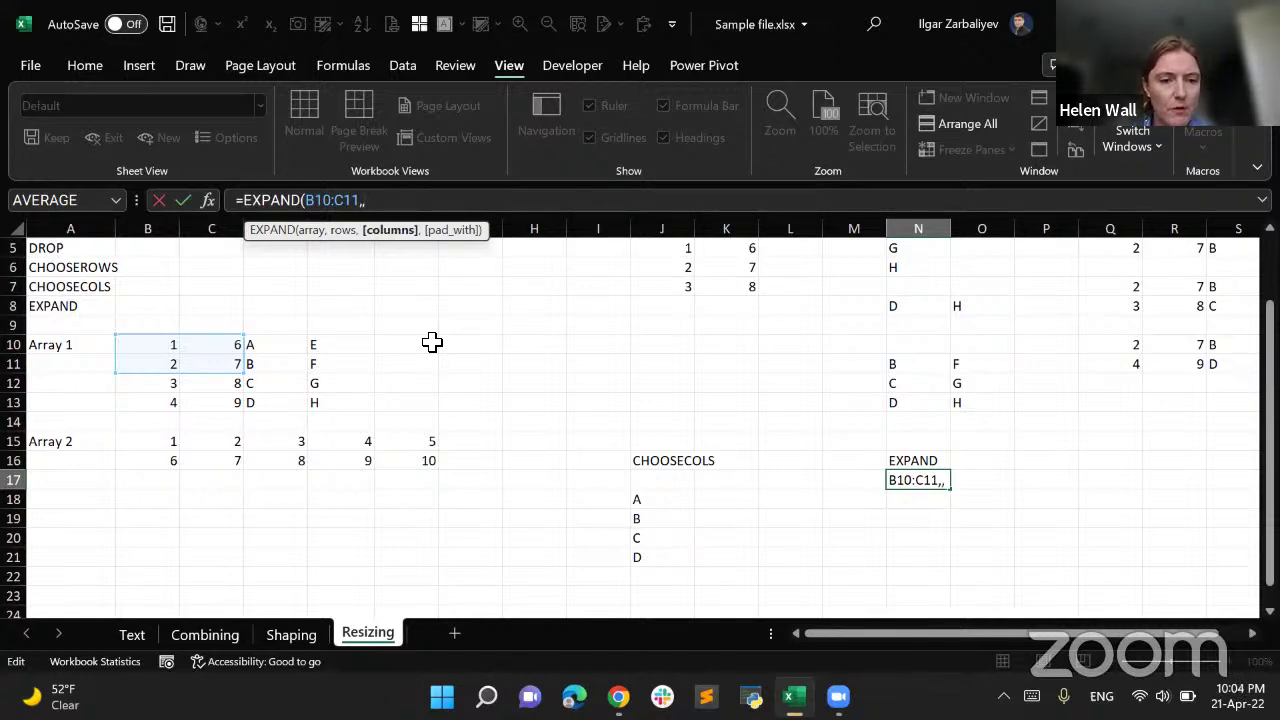
text(3)
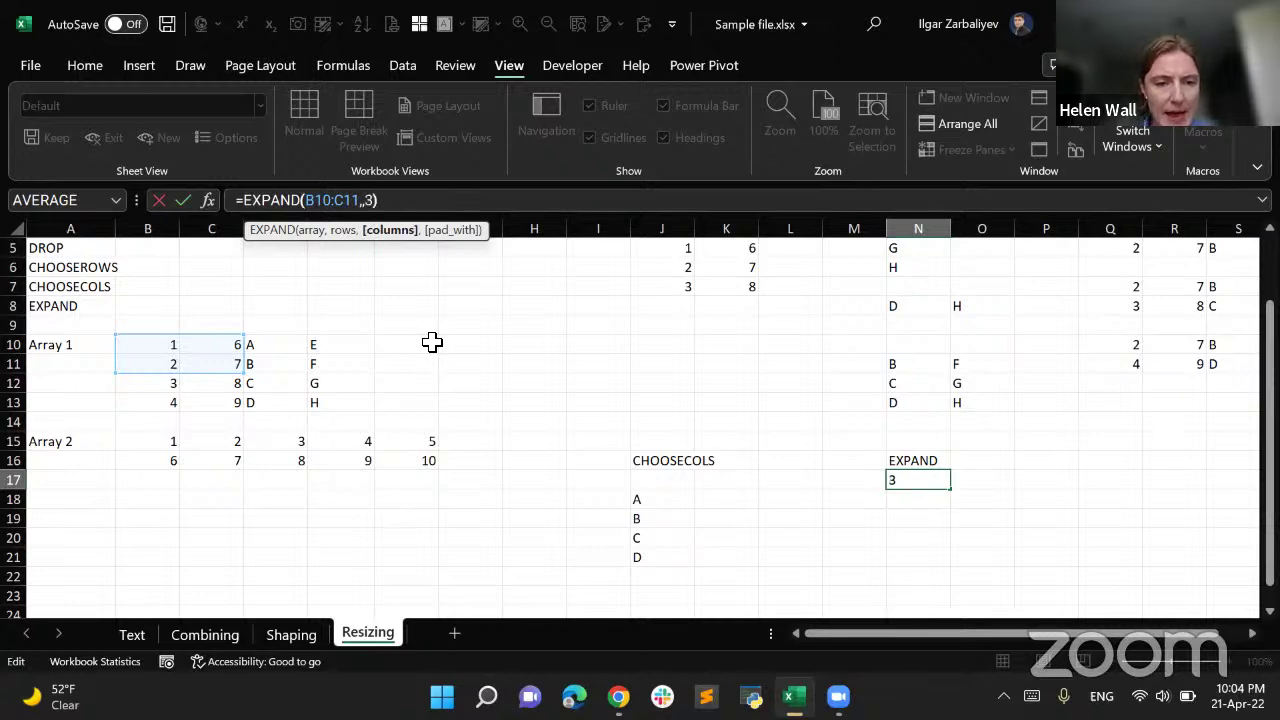
key(Return)
key(Up)
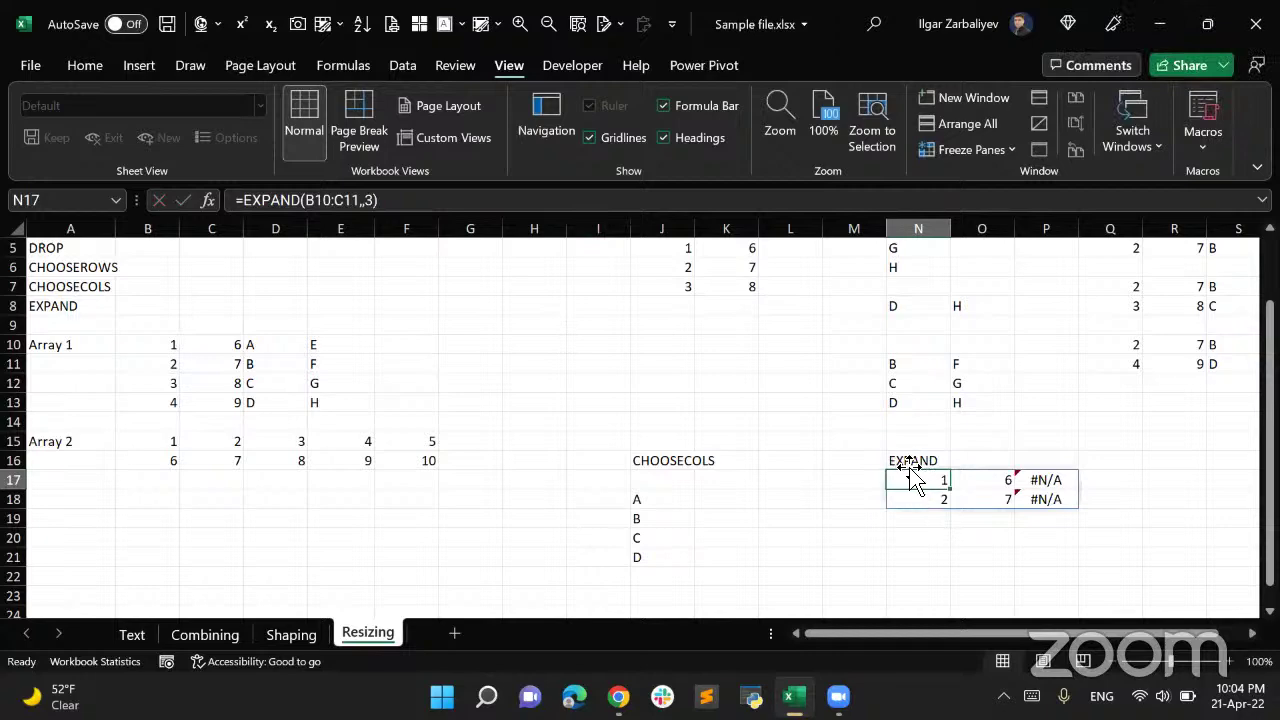
Change N17 to expand the whole of Array 1 with blank rows and a columns argument of 1, using =EXPAND(B10:E13,,1)
click(416, 200)
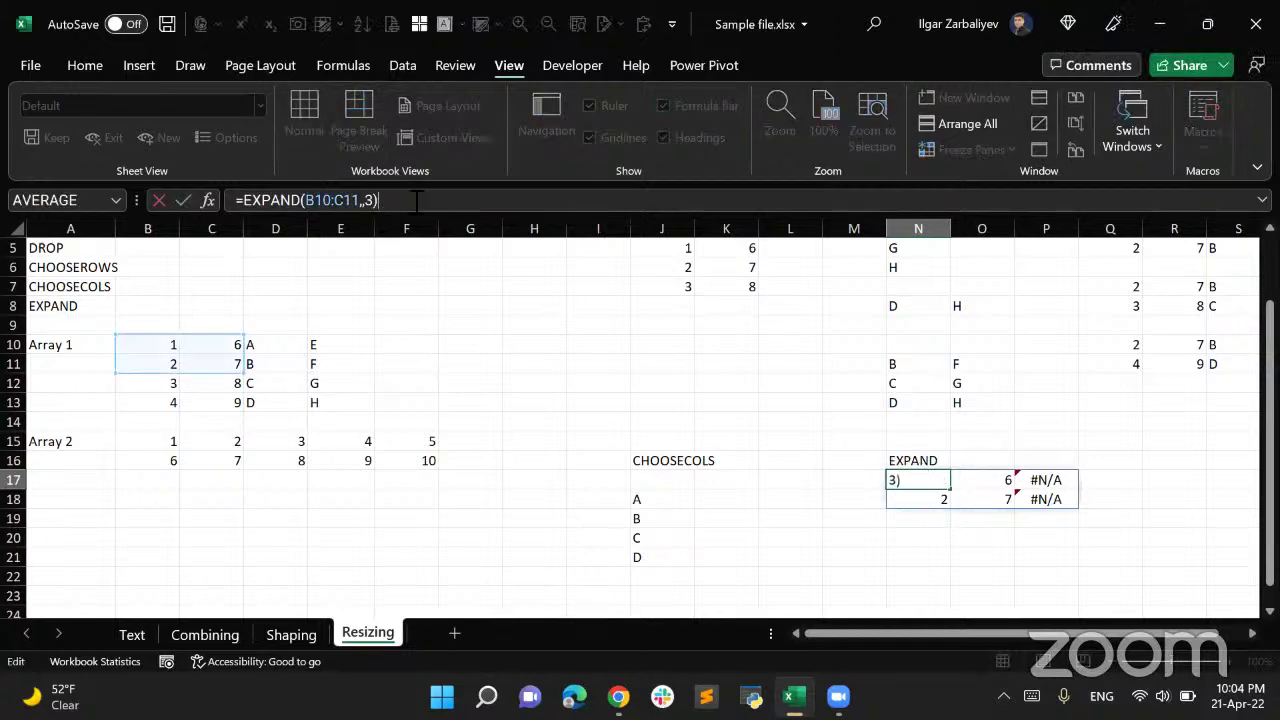
key(BackSpace)
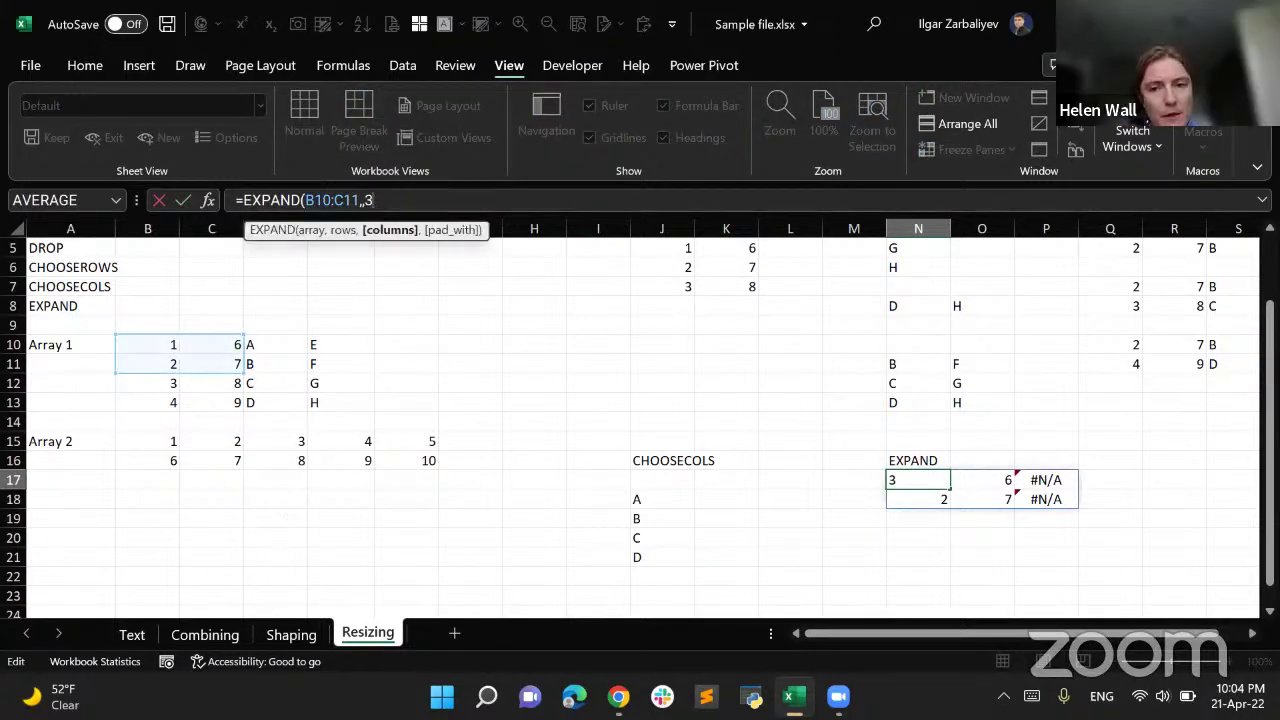
text())
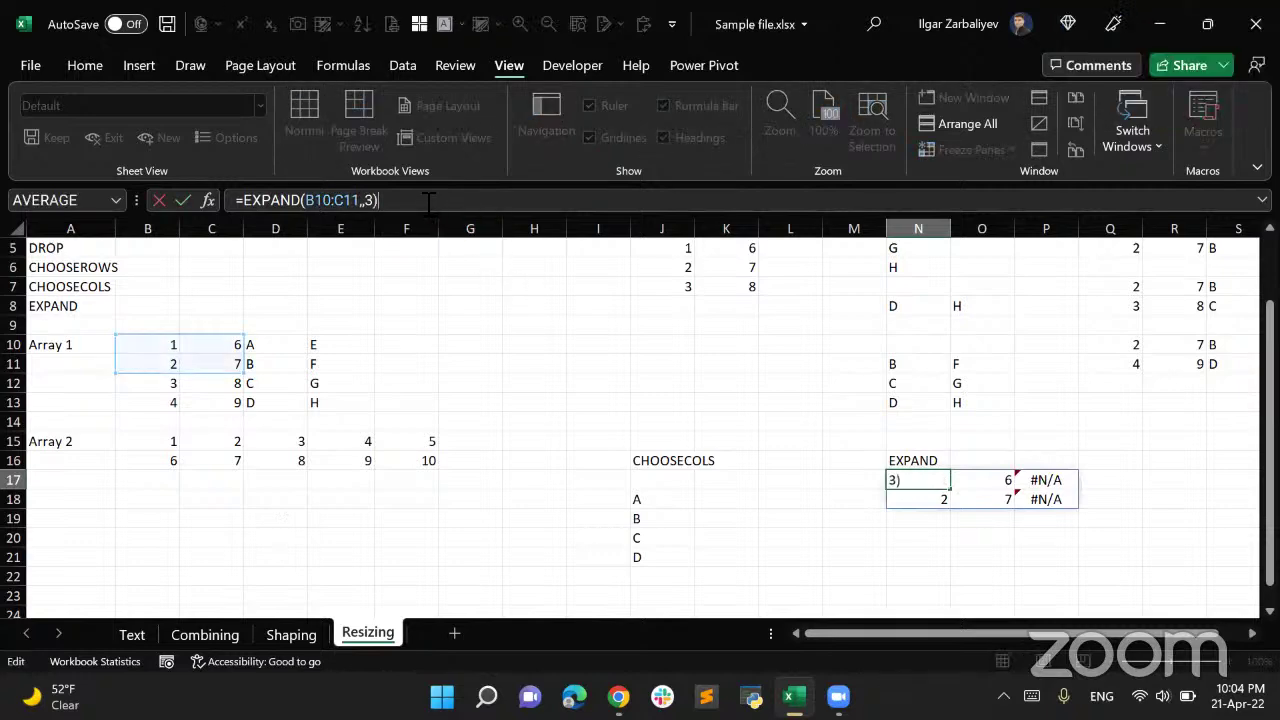
key(BackSpace)
key(BackSpace)
key(BackSpace)
key(BackSpace)
key(BackSpace)
key(BackSpace)
key(BackSpace)
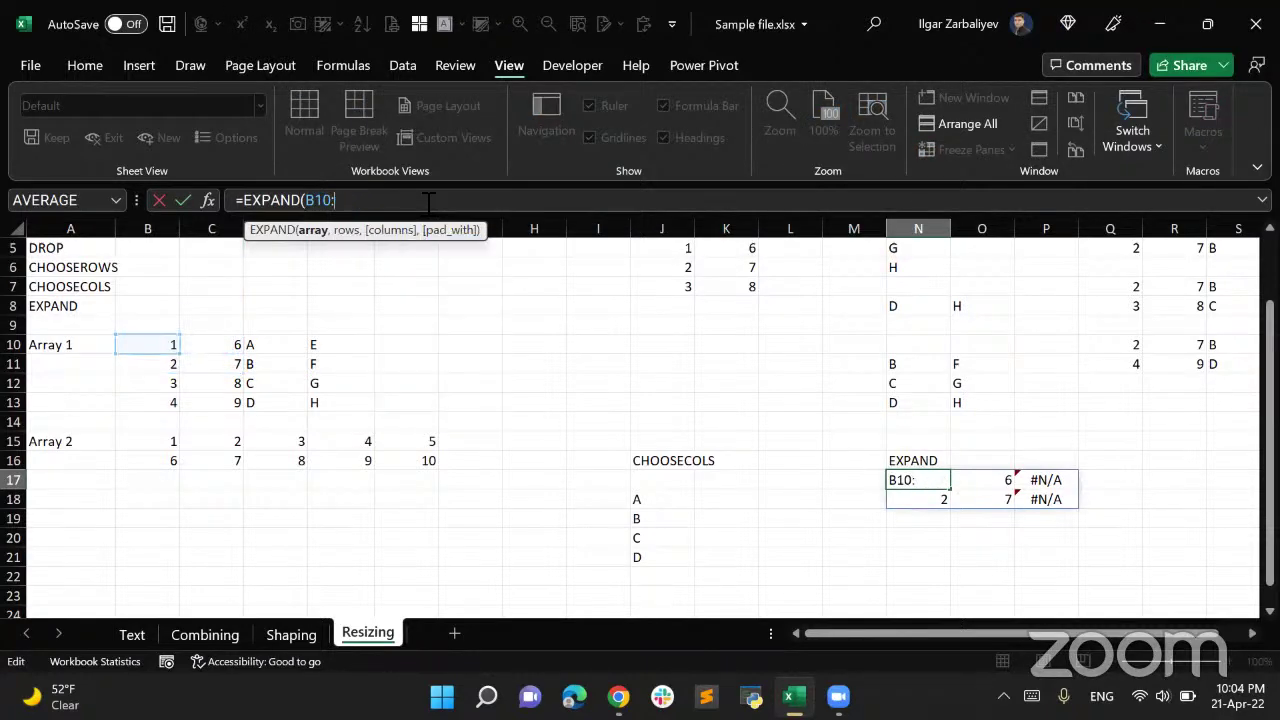
key(BackSpace)
key(BackSpace)
key(BackSpace)
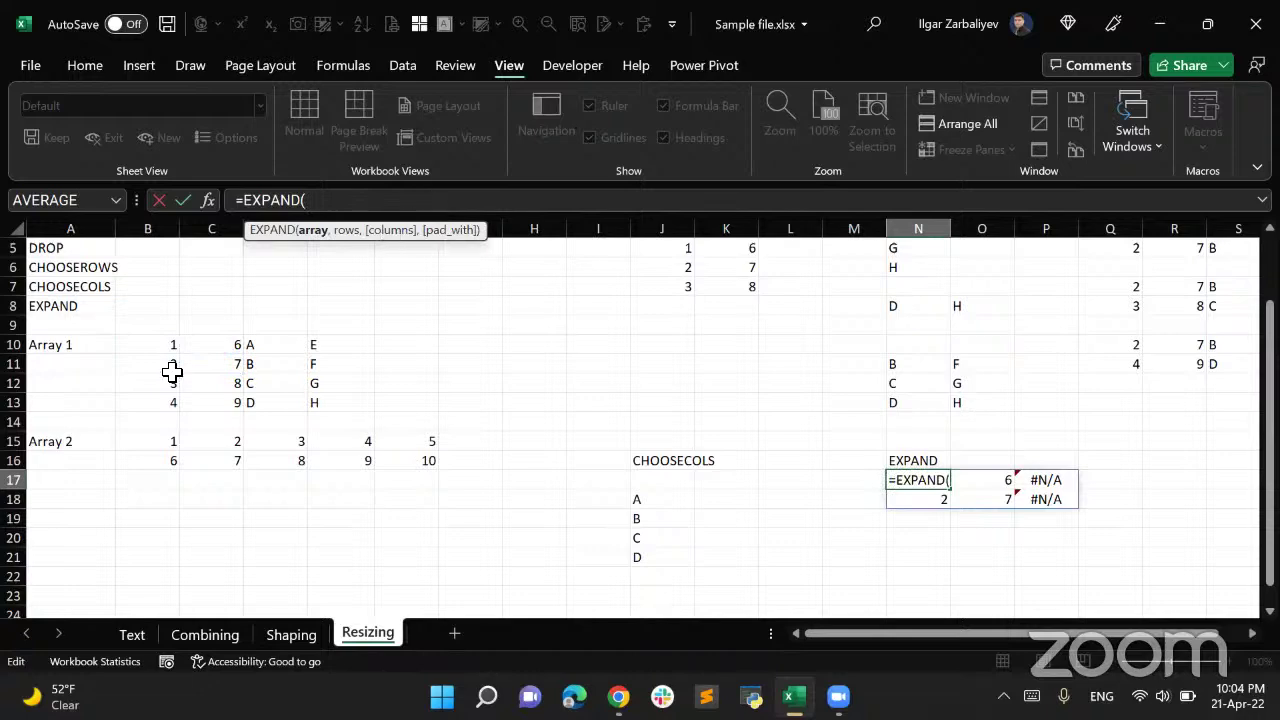
drag(160, 347, 336, 408)
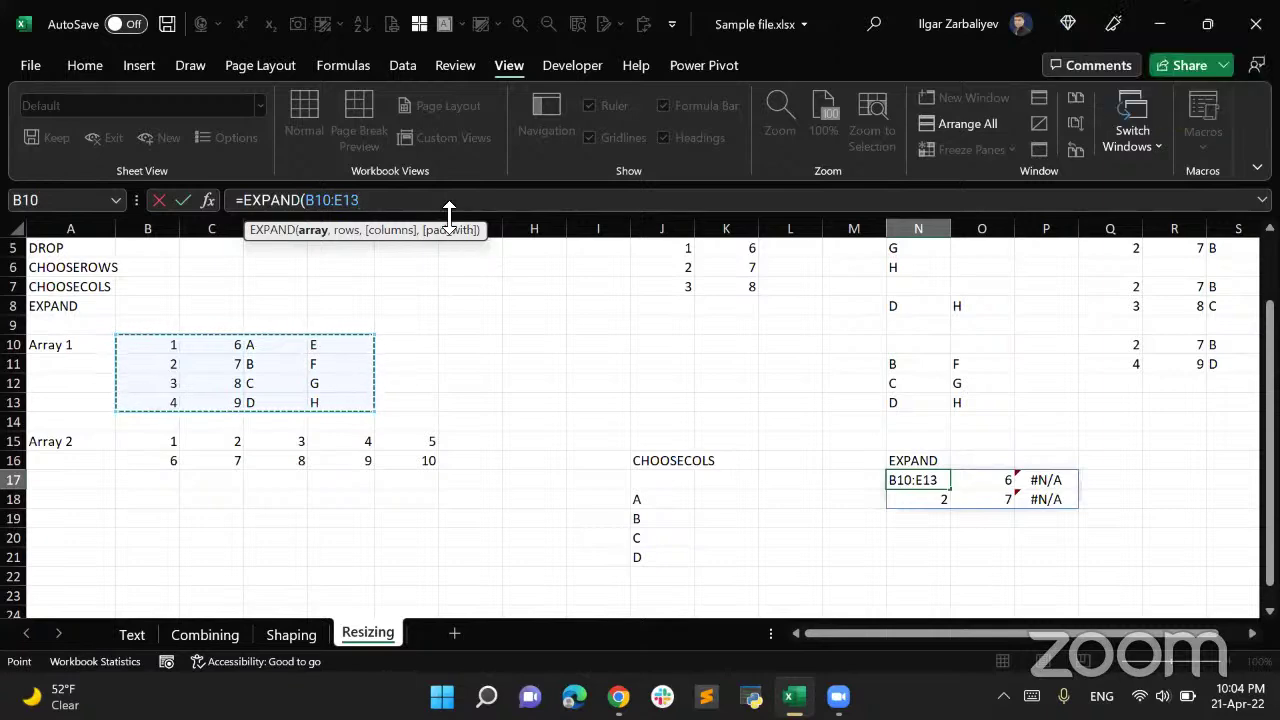
text(,)
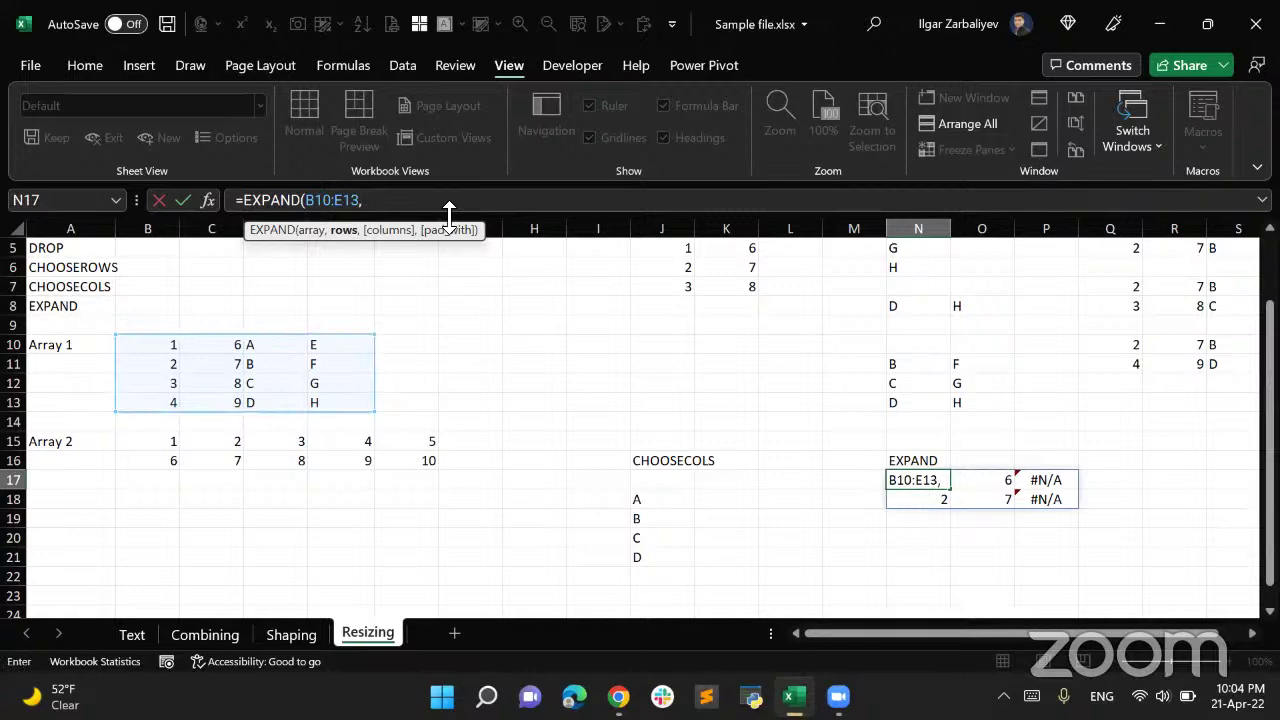
text(,)
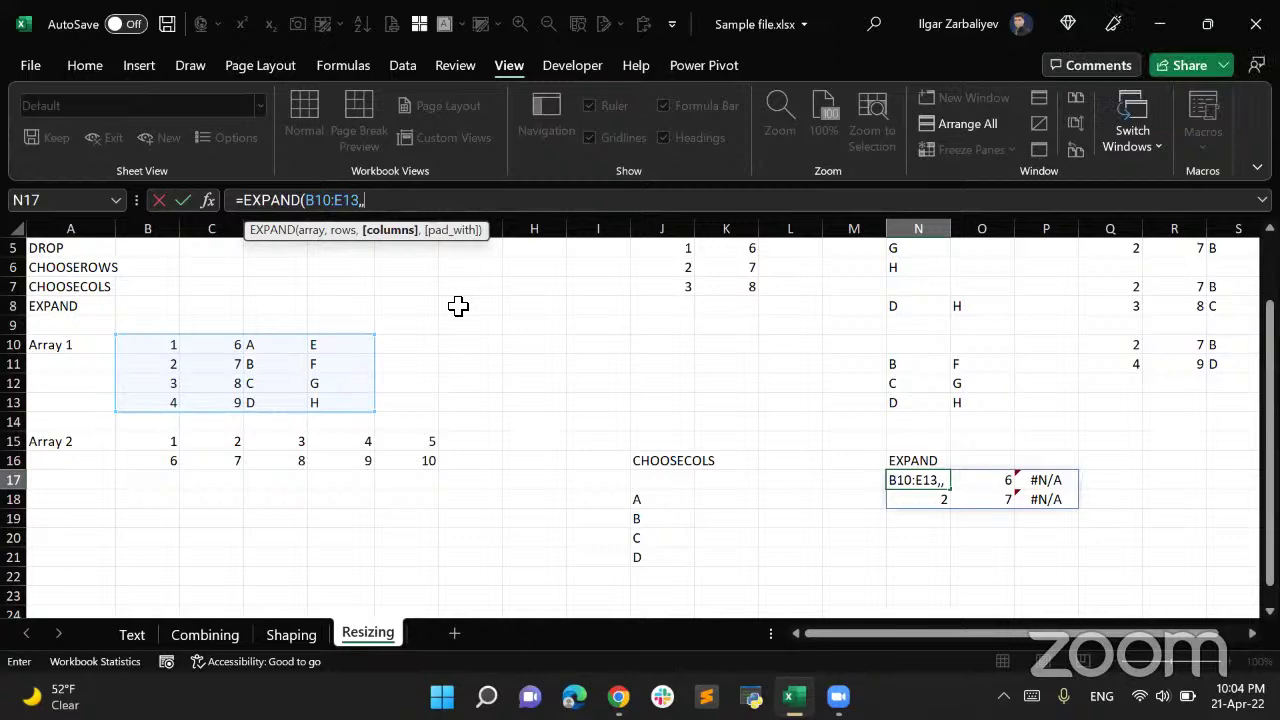
text(1)
key(Return)
key(Up)
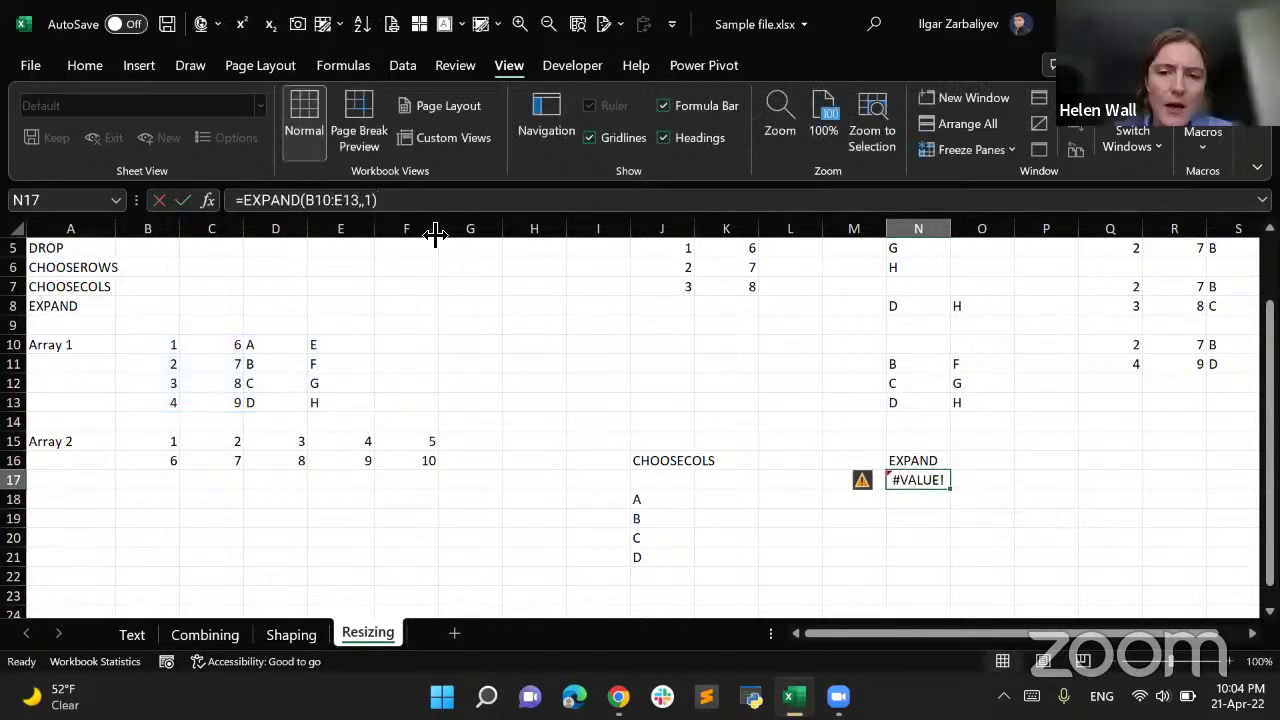
Set the columns argument in N17 to 5, making it =EXPAND(B10:E13,,5), and compare the result with Array 1
click(409, 201)
key(BackSpace)
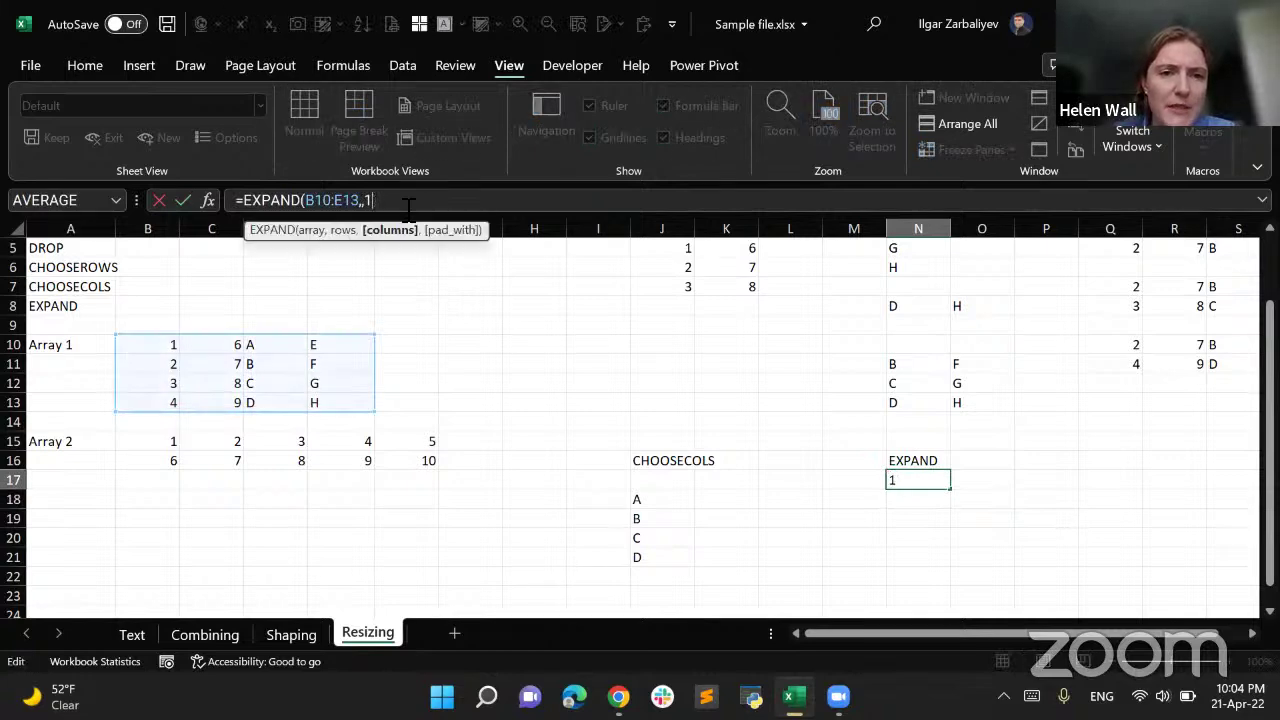
key(BackSpace)
key(BackSpace)
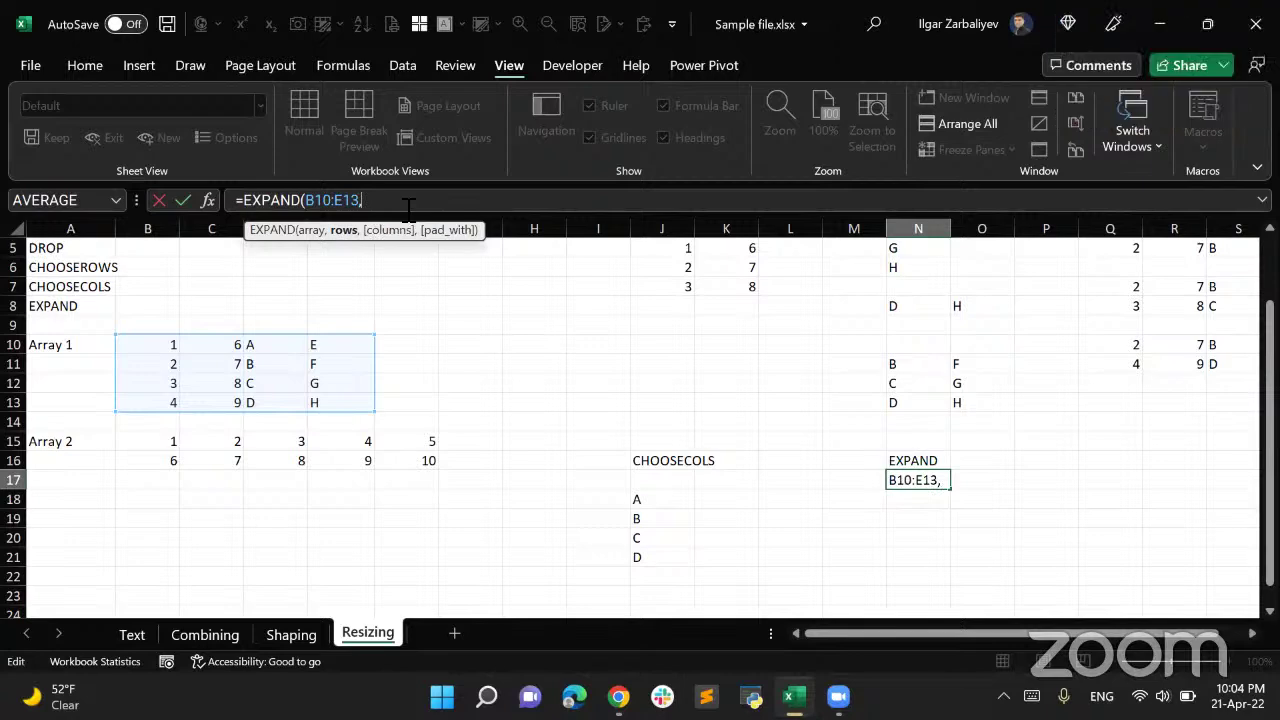
text(,)
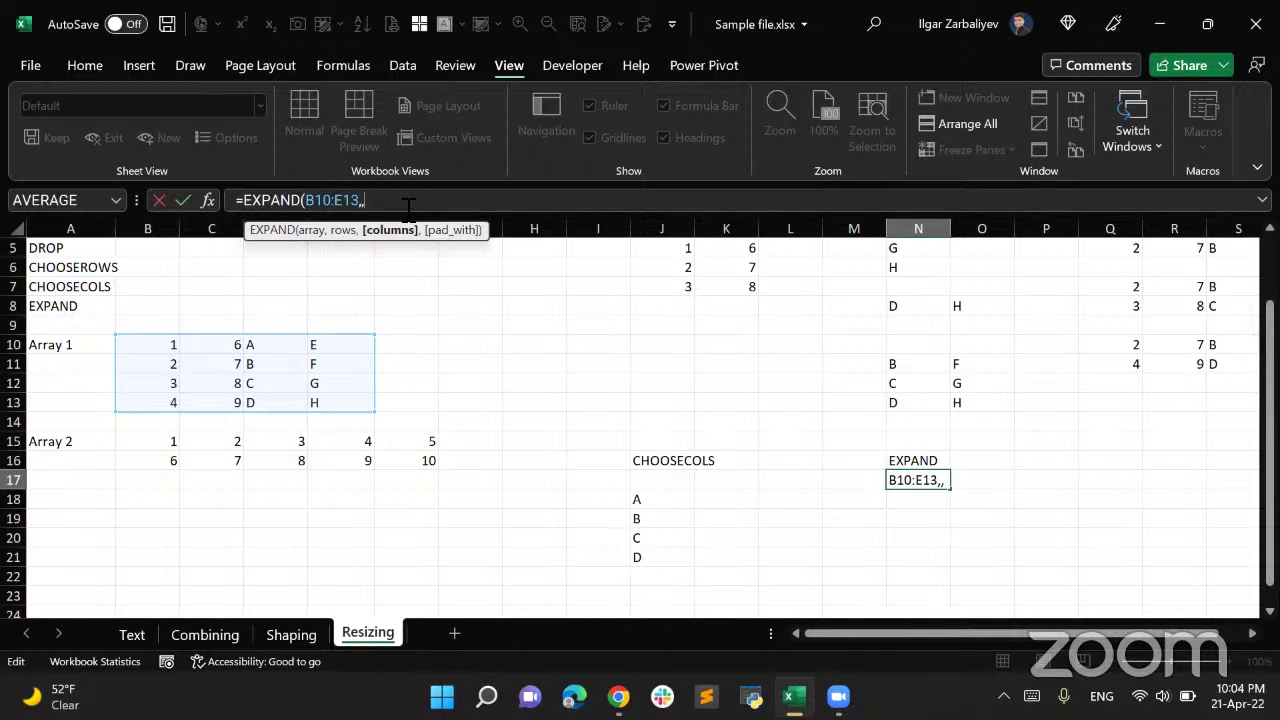
text(5))
key(Return)
key(Up)
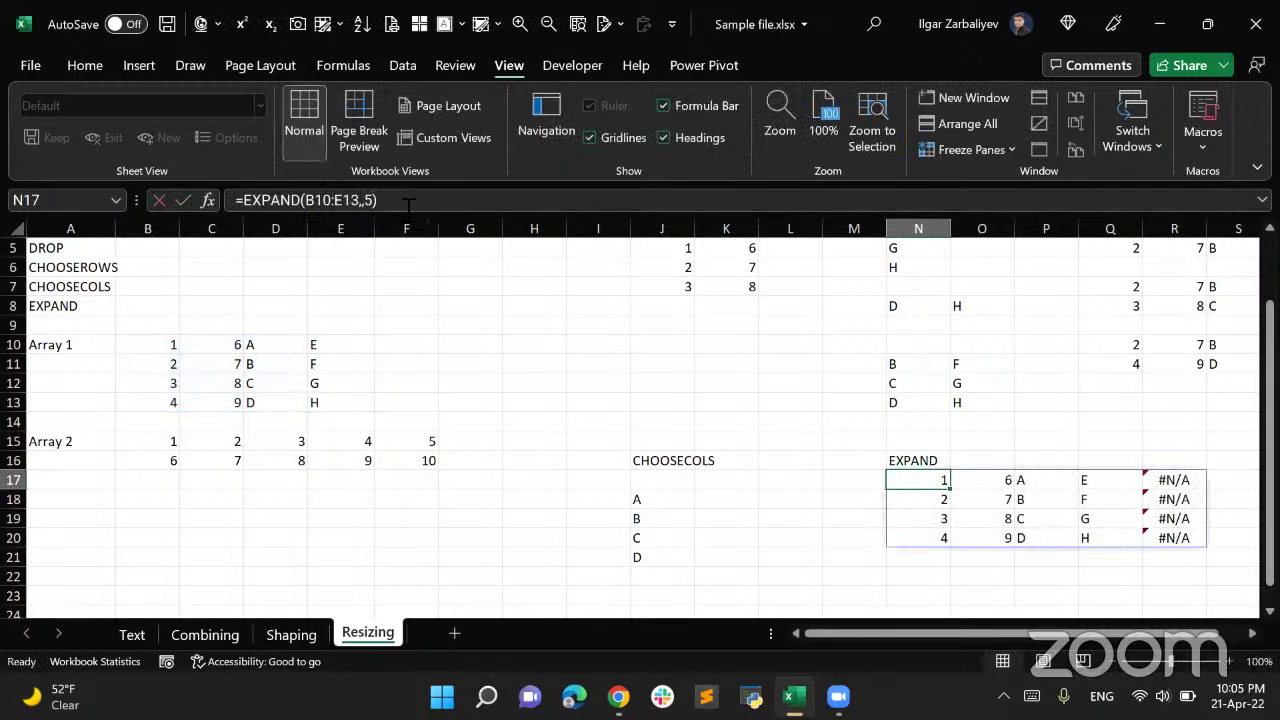
drag(175, 345, 344, 406)
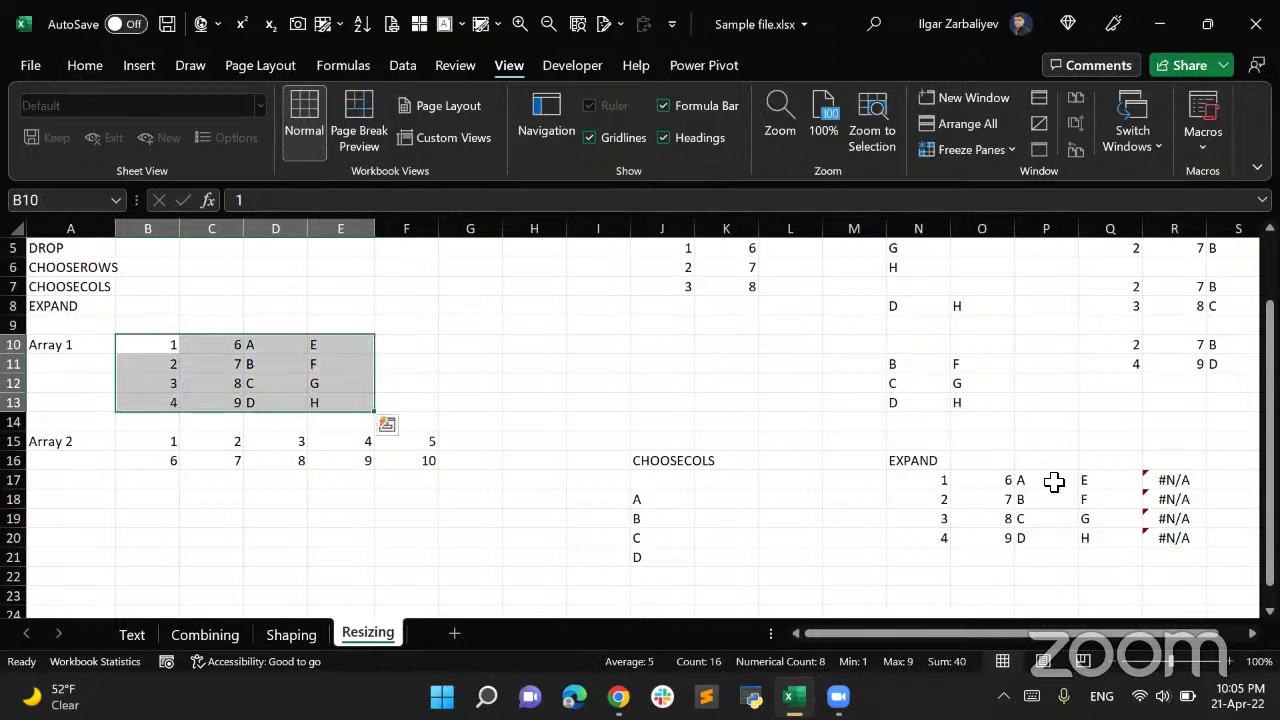
click(933, 484)
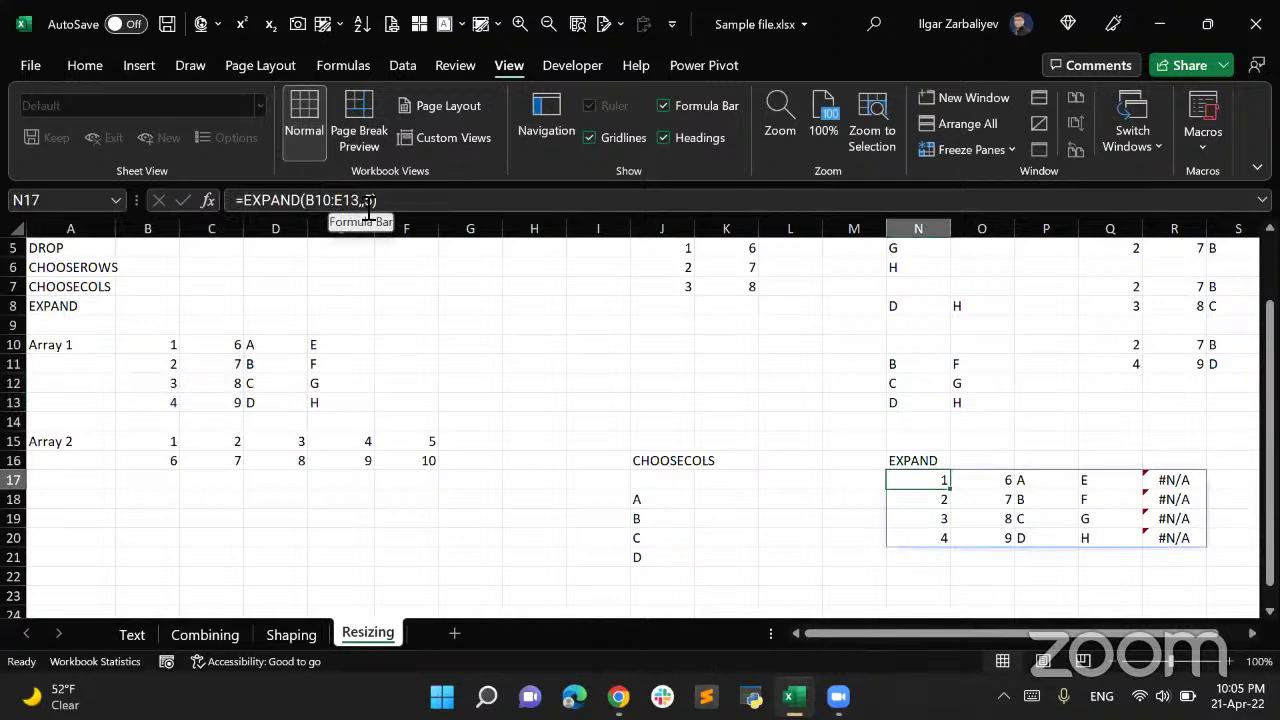
Shorten the EXPAND source range in N17 by one row to B10:E12, leaving the columns argument at 5
click(1166, 479)
click(929, 480)
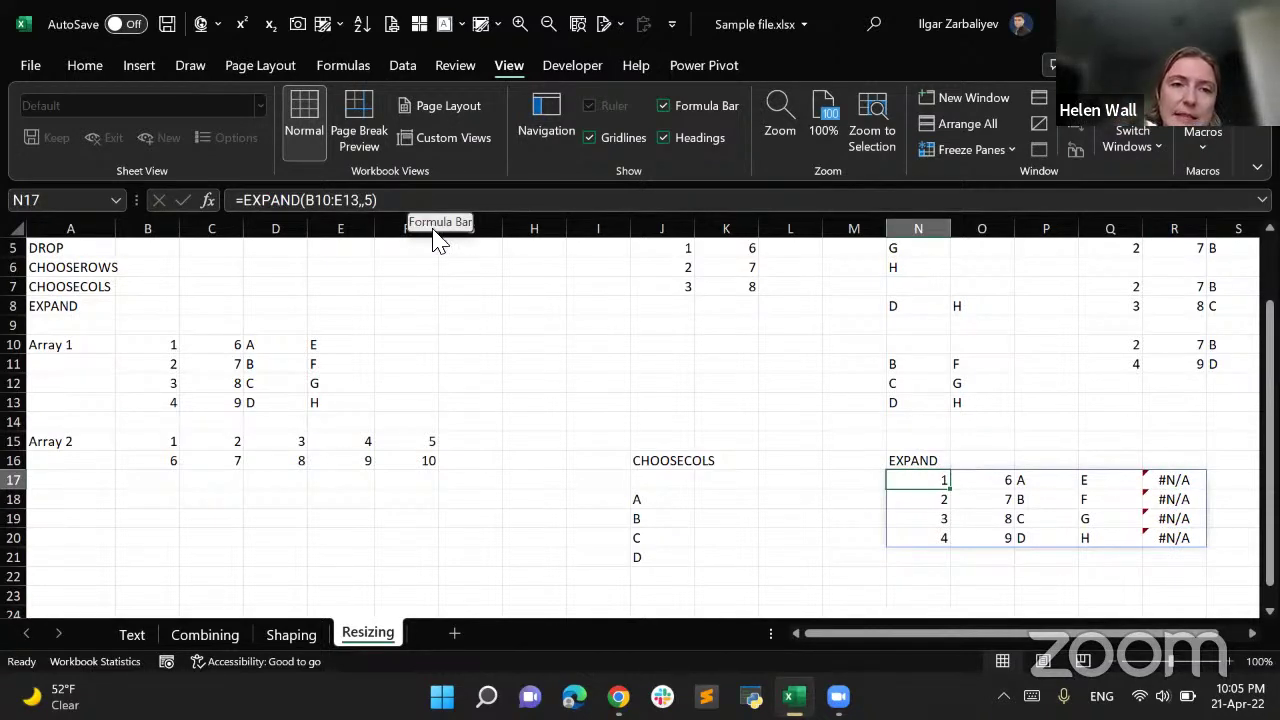
click(362, 205)
text(,)
key(Left)
key(Left)
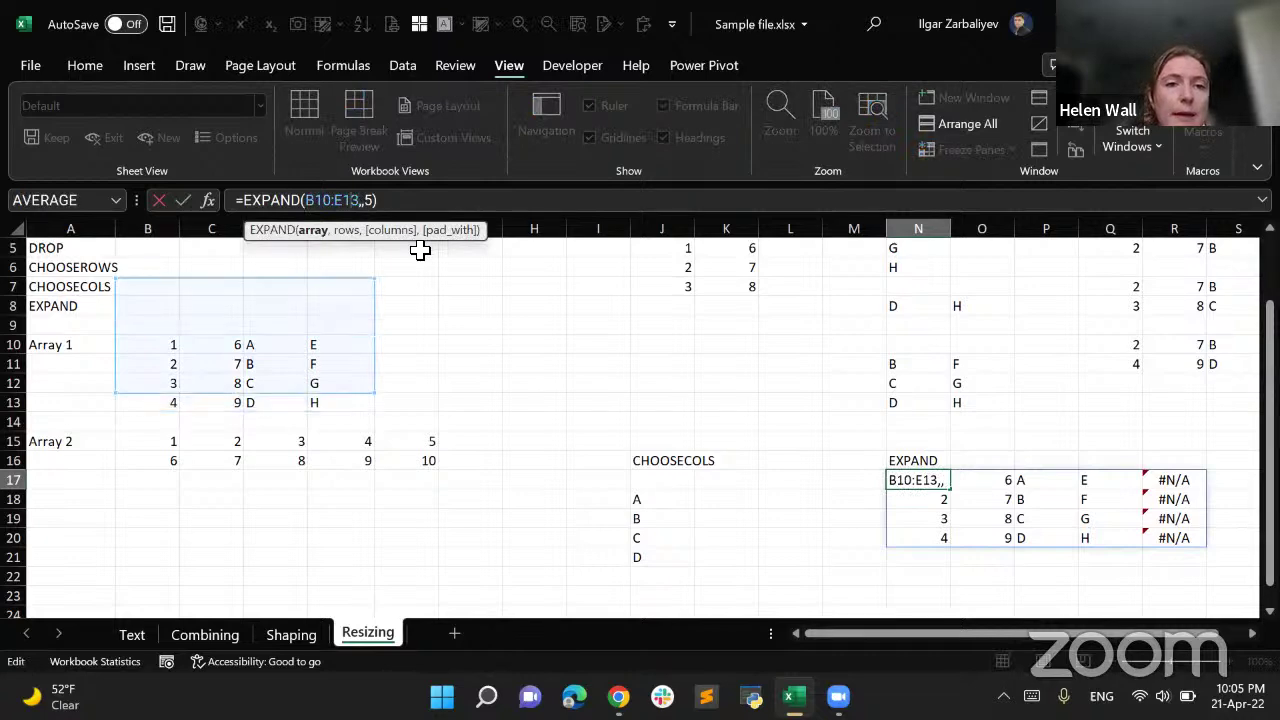
key(BackSpace)
text(2)
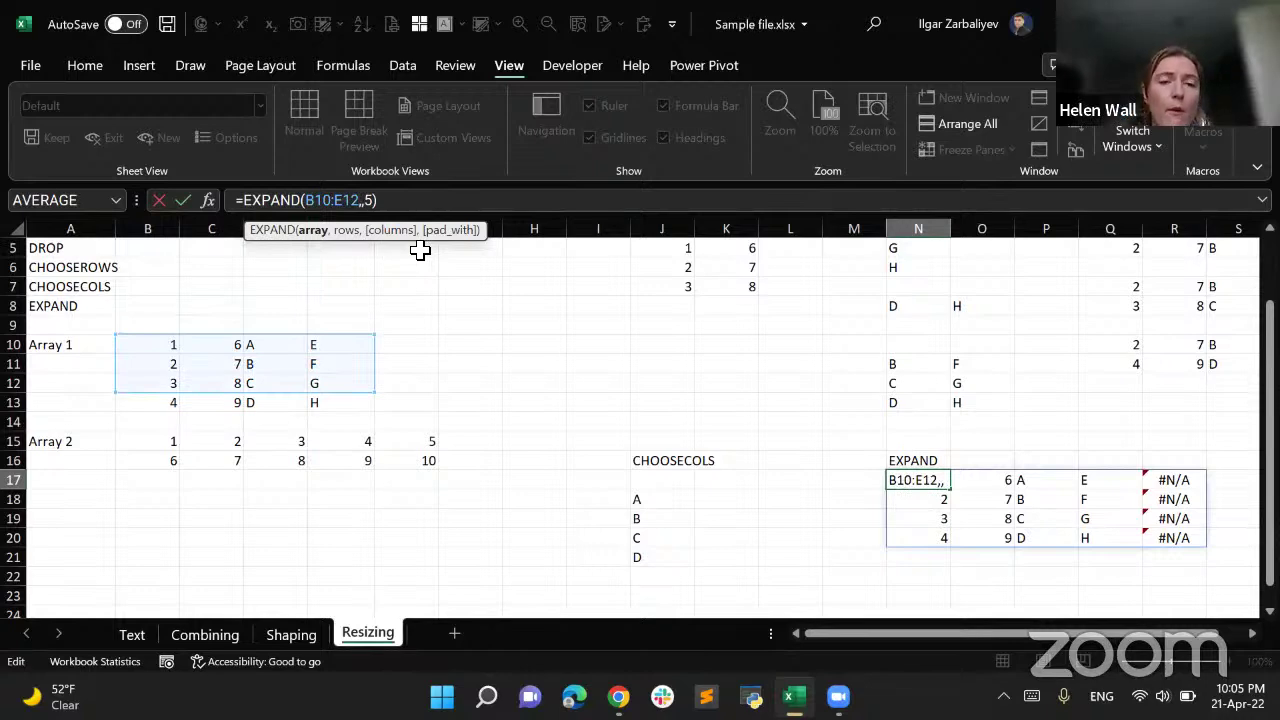
Narrow the source range in N17 to three columns, entering =EXPAND(B10:D12,,5), and look over the spilled result
key(BackSpace)
key(BackSpace)
key(BackSpace)
text(D)
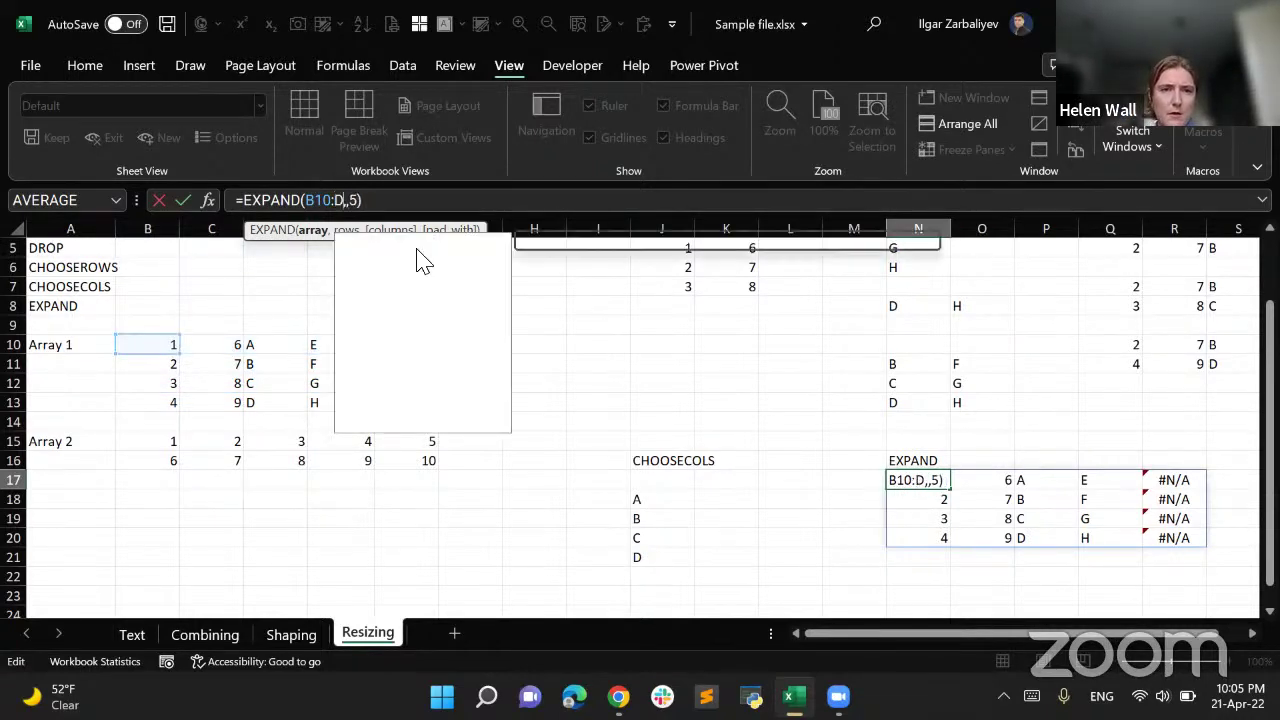
text(12)
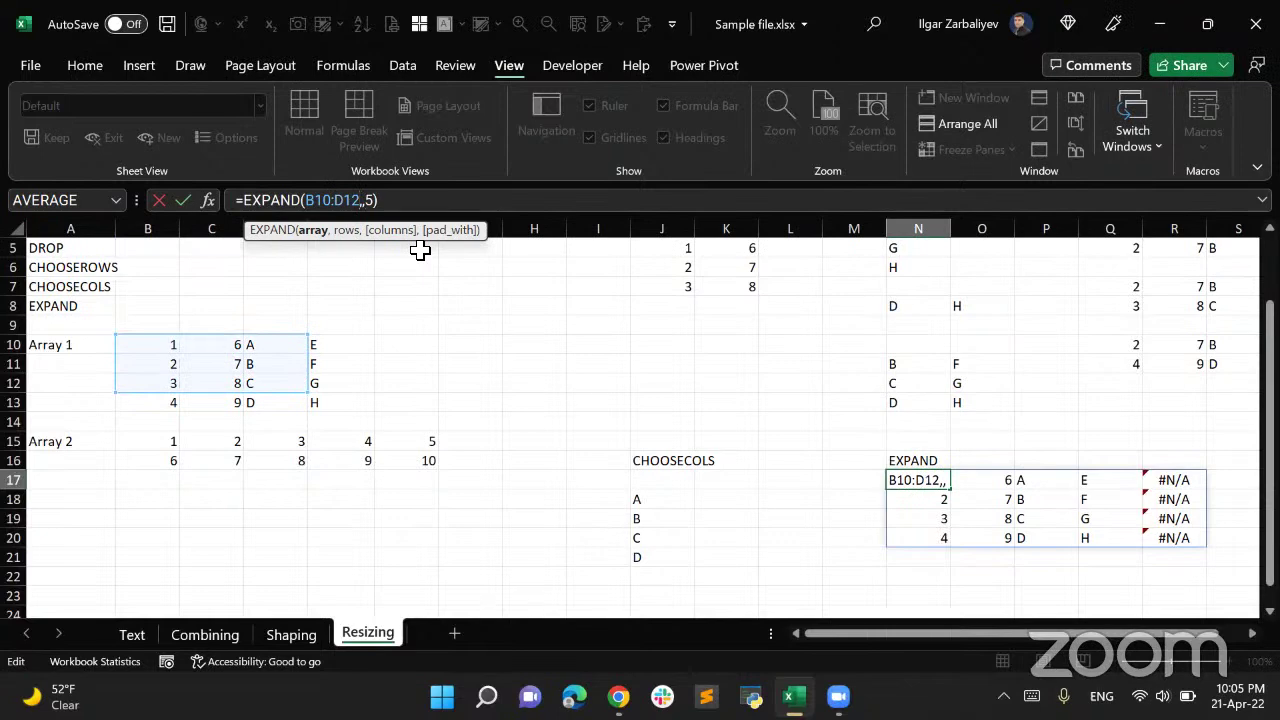
key(Return)
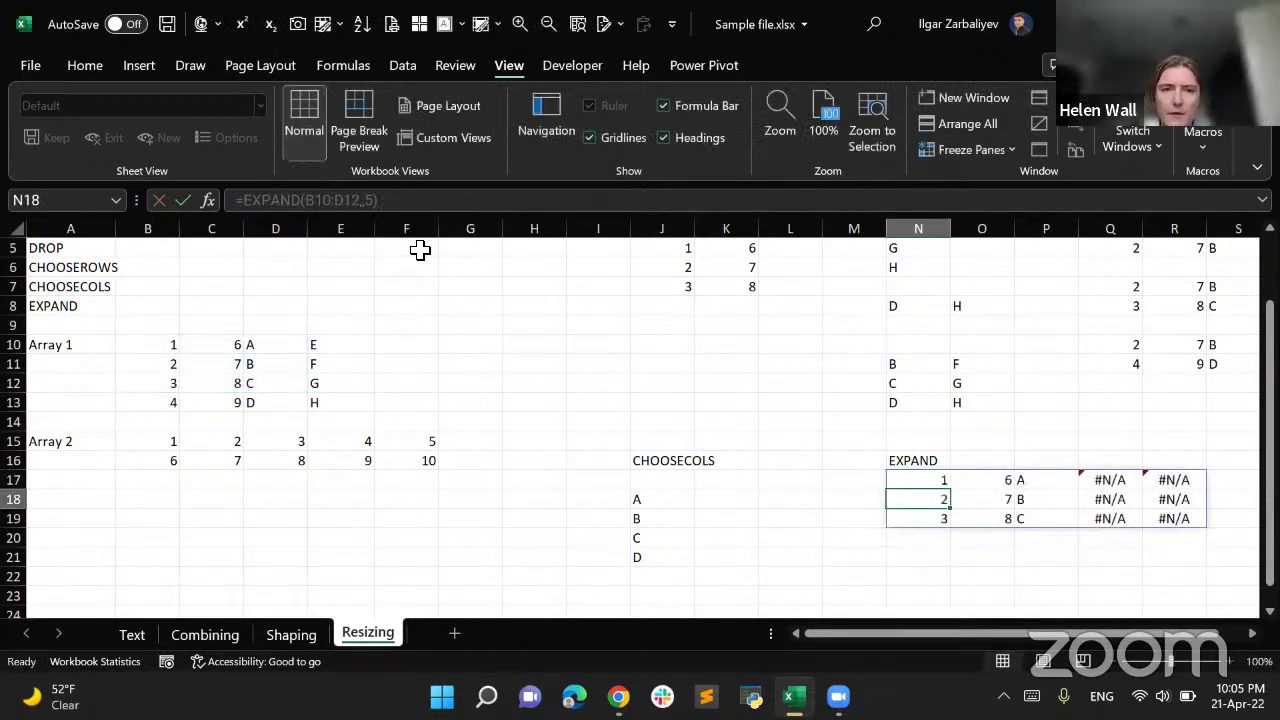
key(Up)
key(Right)
key(Right)
key(Left)
key(Left)
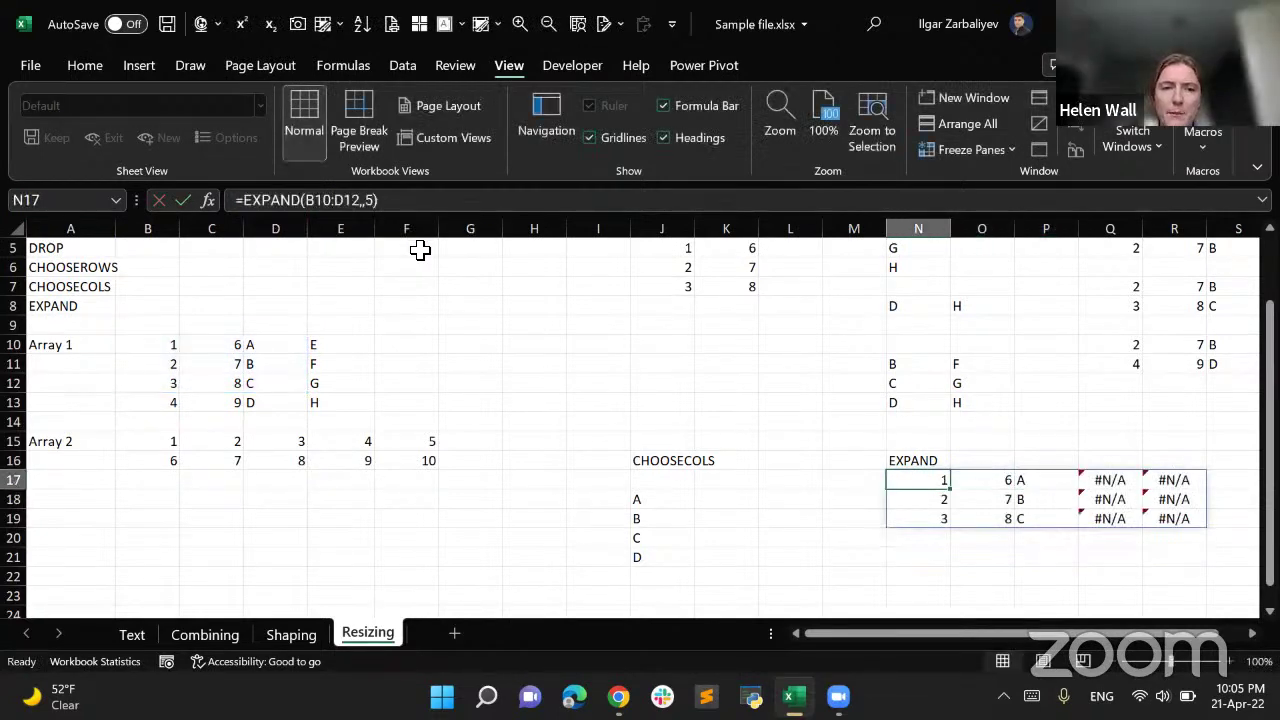
click(420, 201)
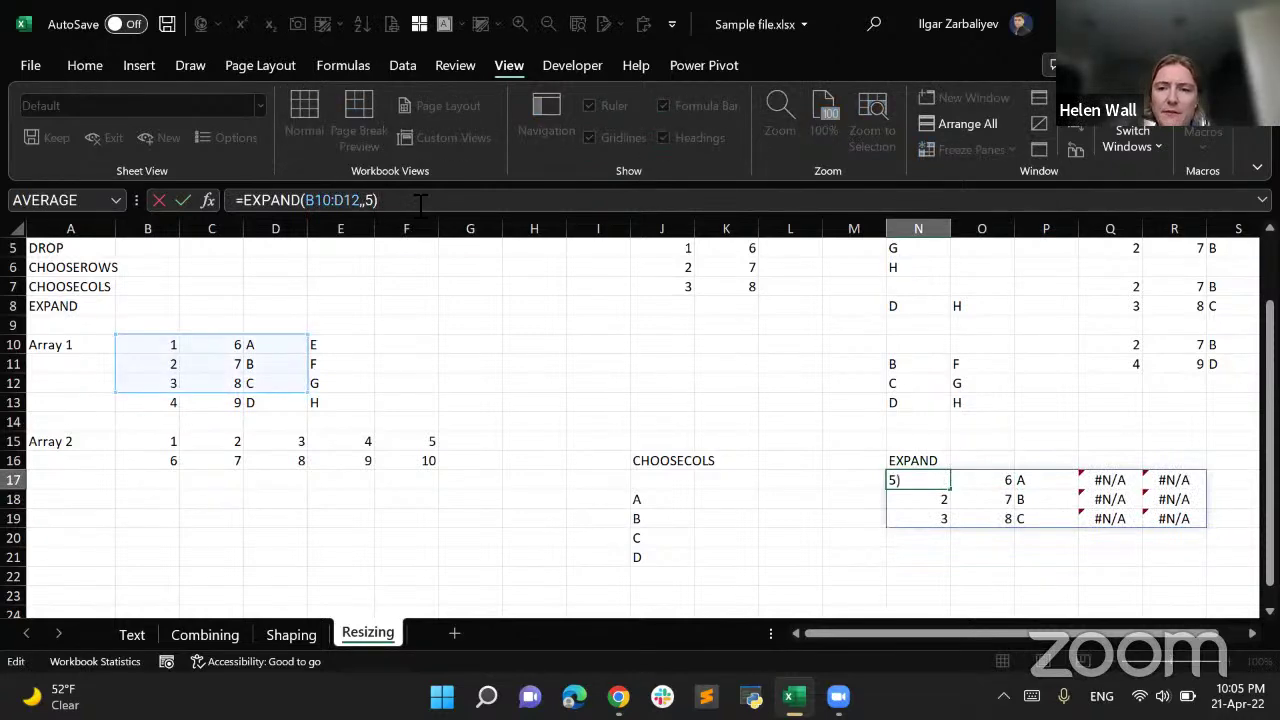
key(BackSpace)
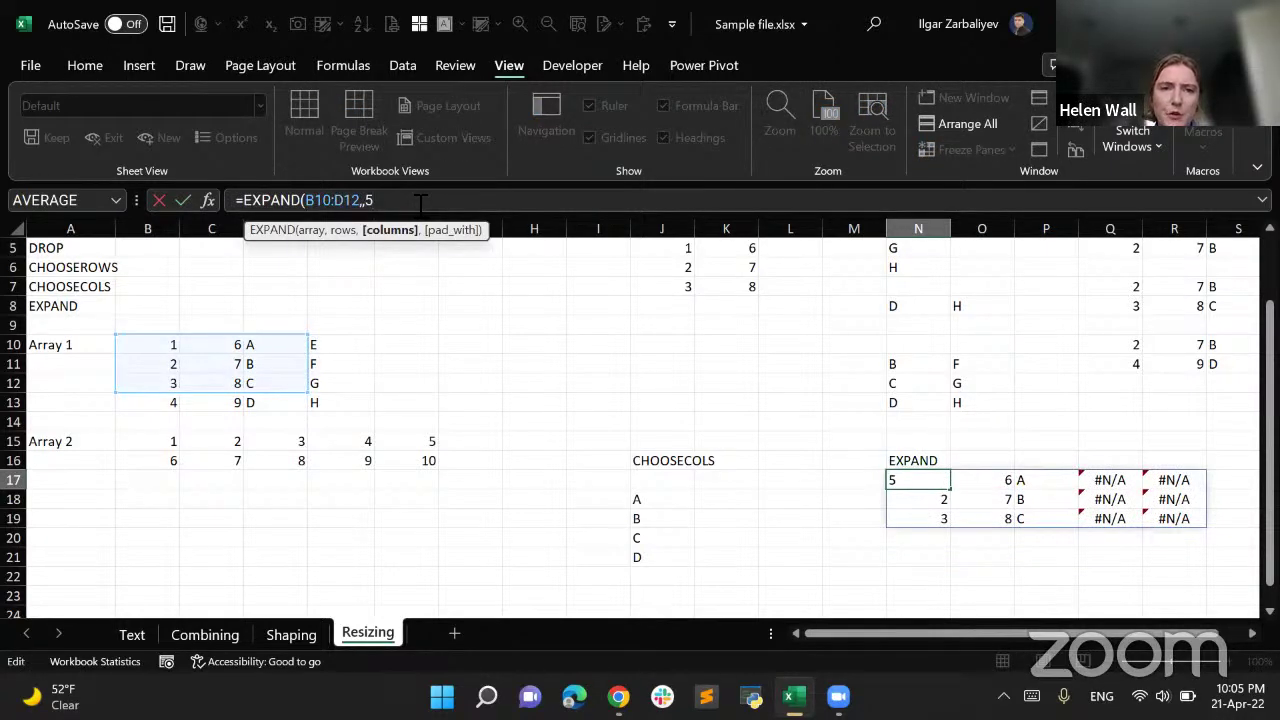
key(ctrl+Return)
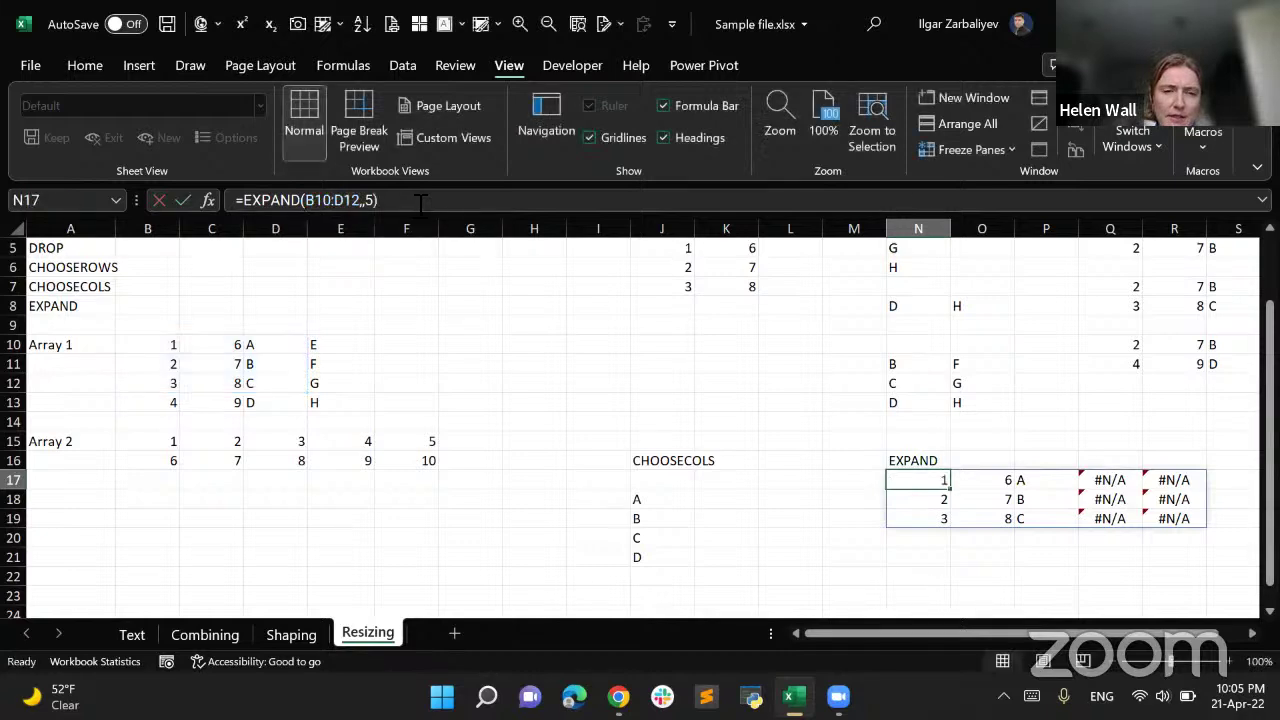
Add "/" as the pad_with argument in N17, making the formula =EXPAND(B10:D12,,5,"/")
click(420, 203)
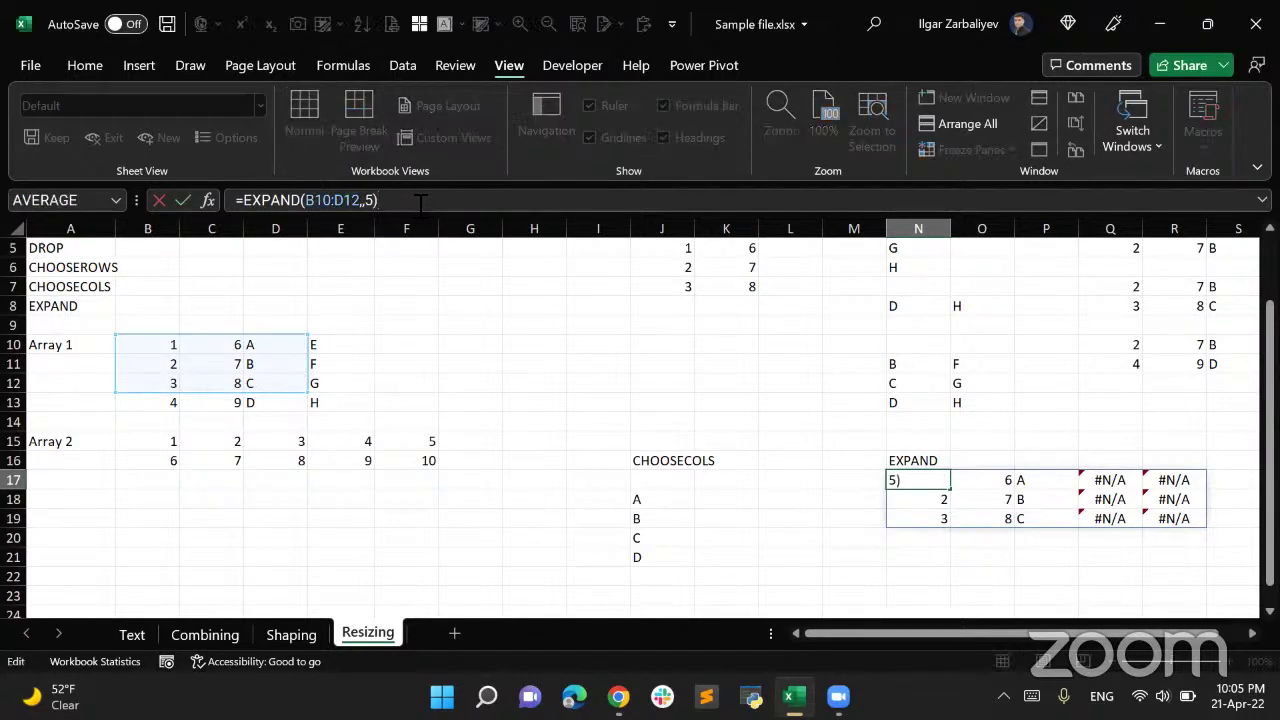
key(BackSpace)
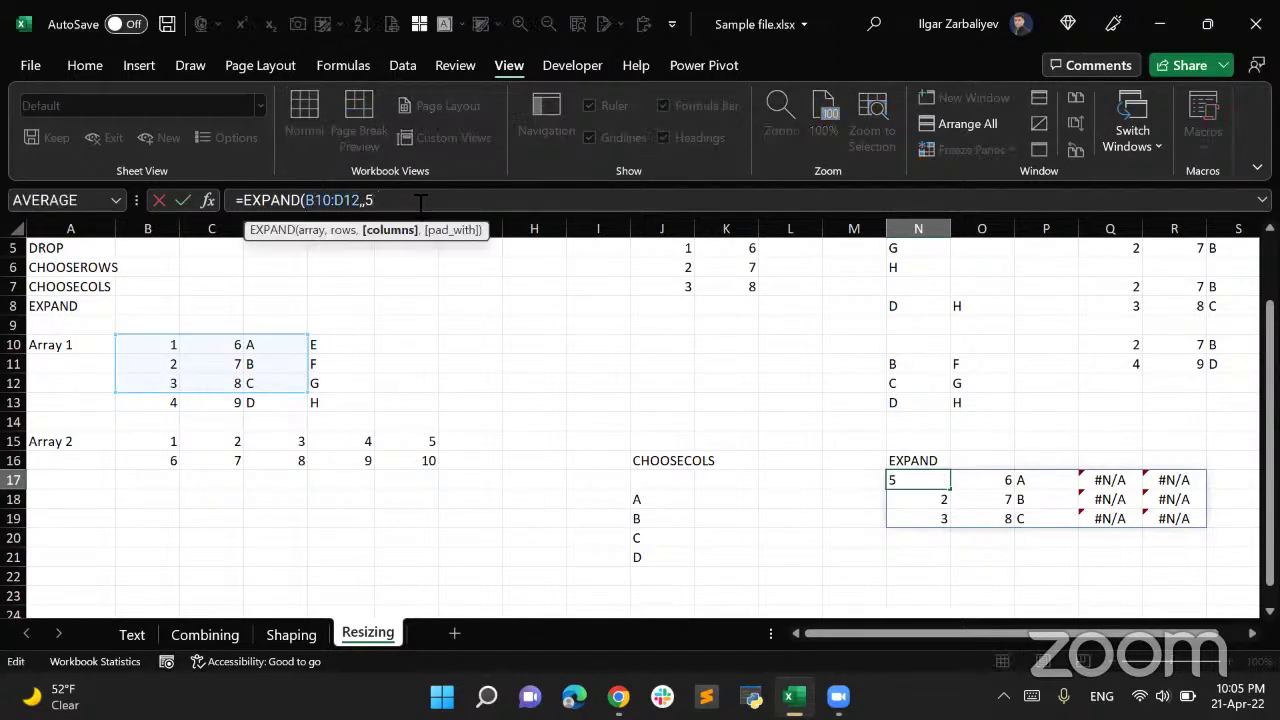
text(,)
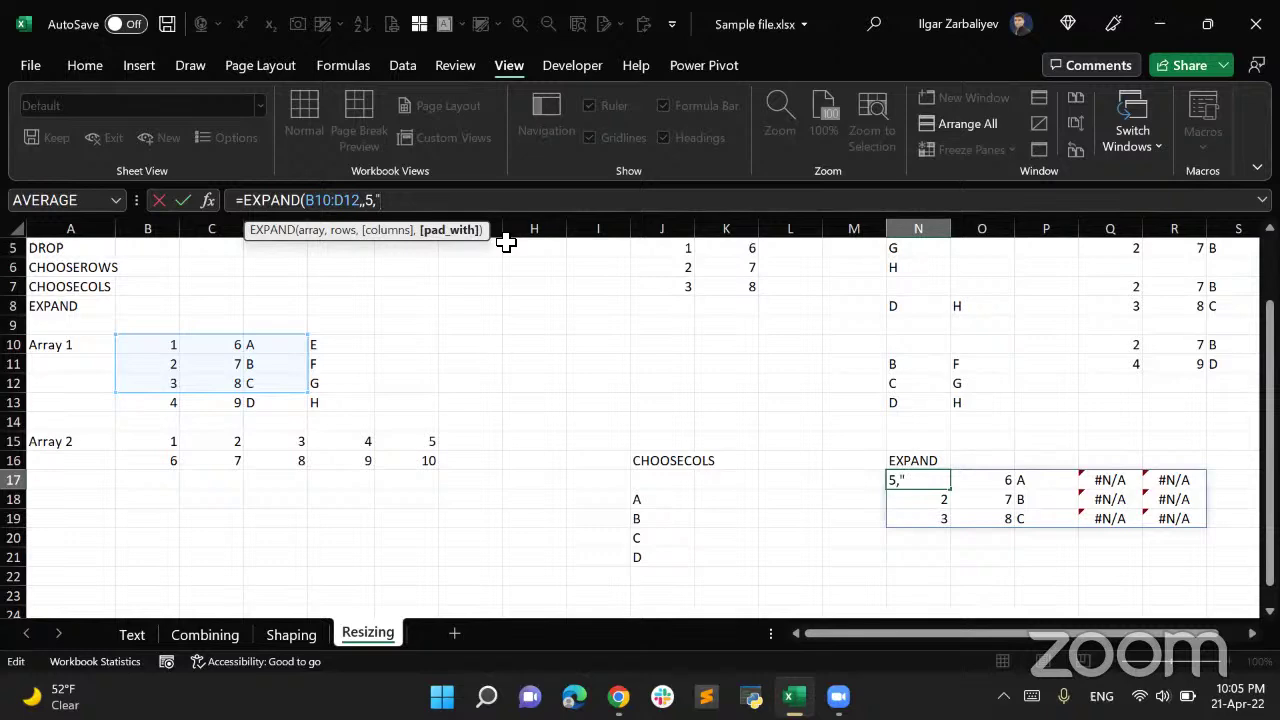
text("/"))
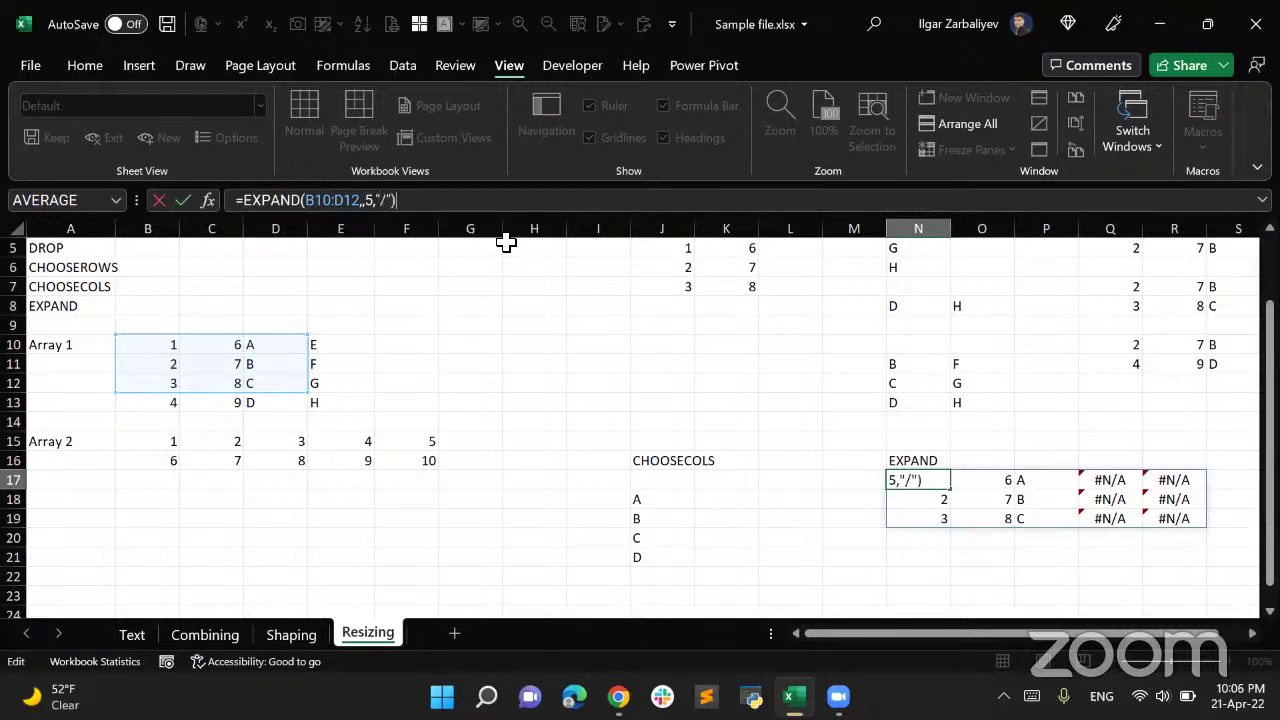
key(ctrl+Return)
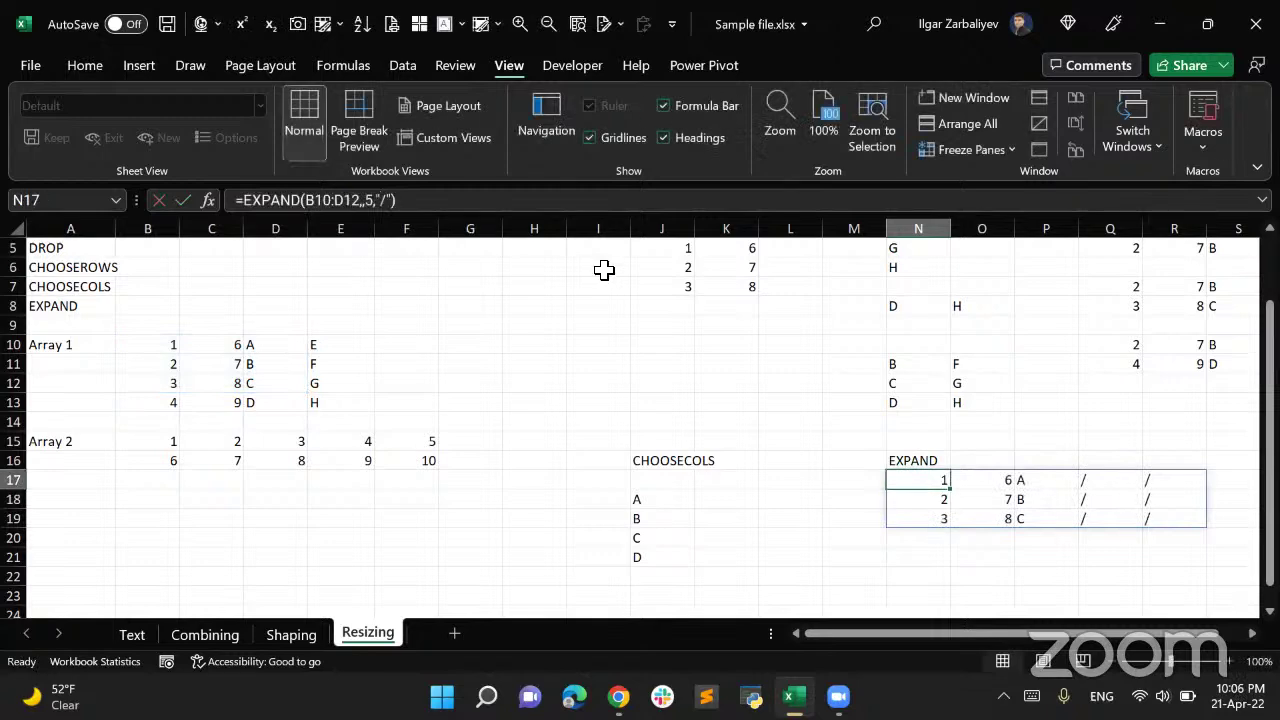
Change the pad_with argument in N17 to an empty string, making it =EXPAND(B10:D12,,5,""), and review the spilled range
click(392, 201)
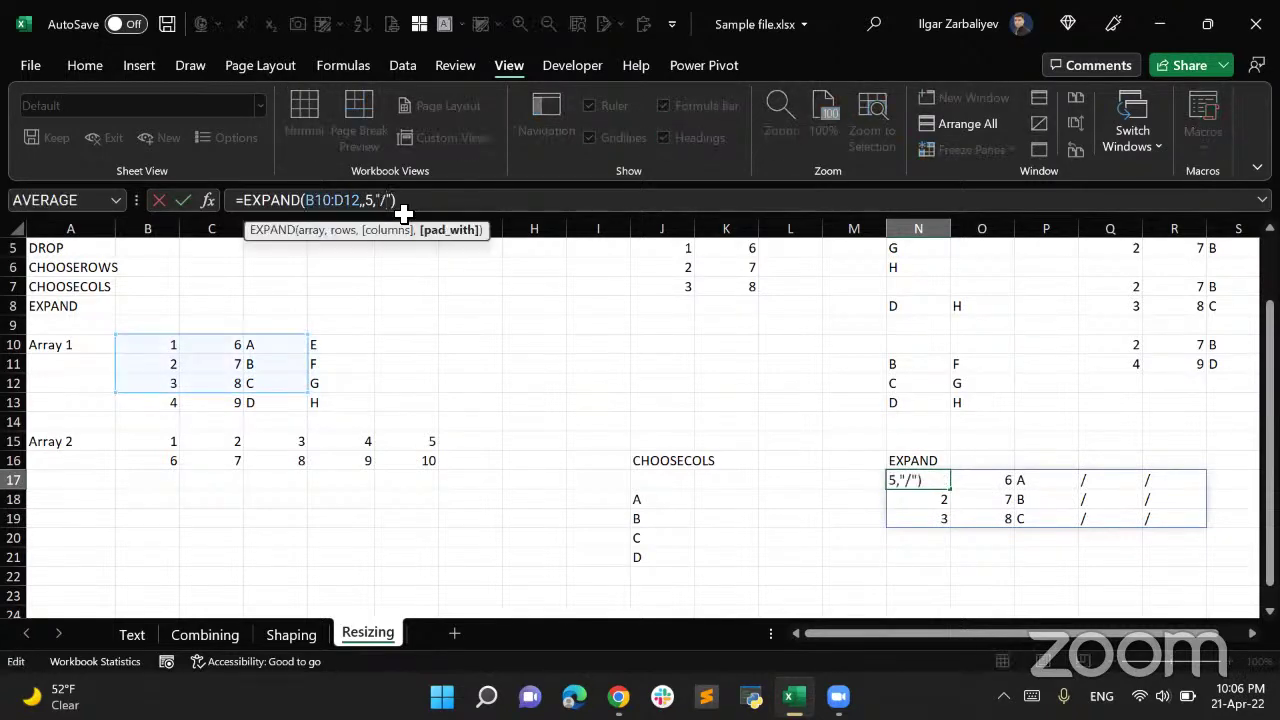
key(BackSpace)
key(ctrl+Return)
key(Right)
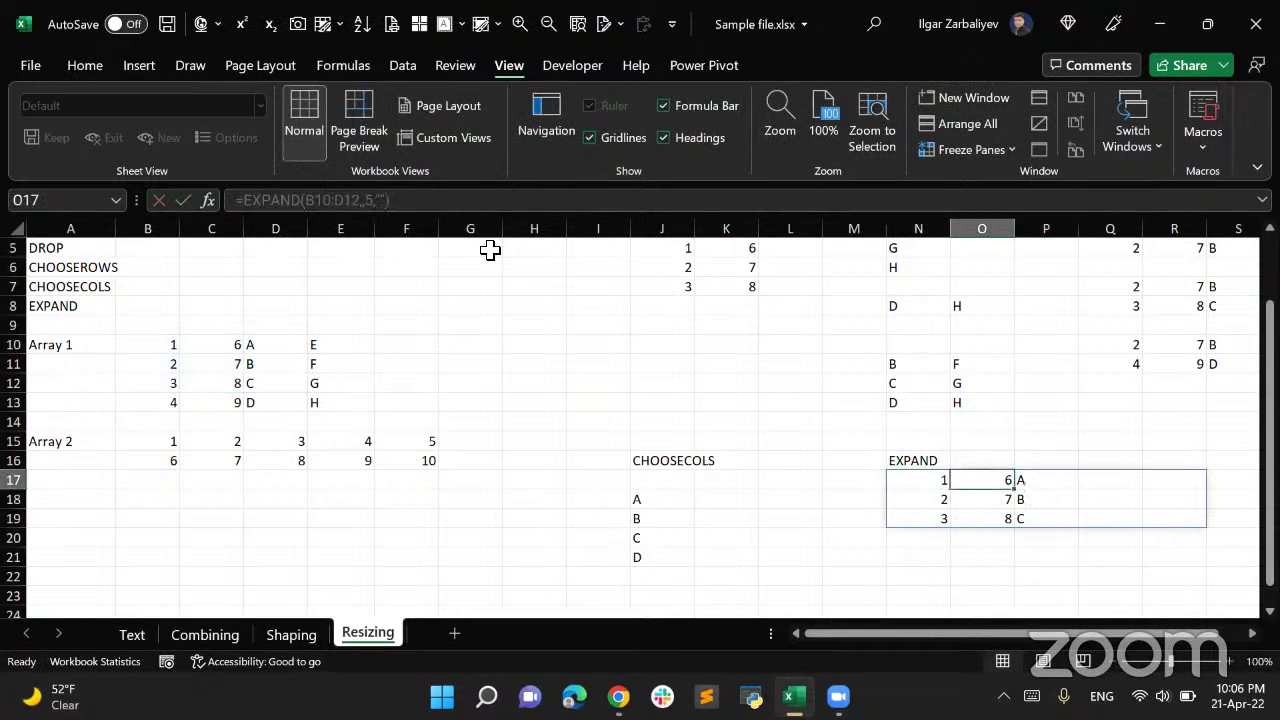
key(Left)
key(Left)
key(Right)
key(Right)
key(Left)
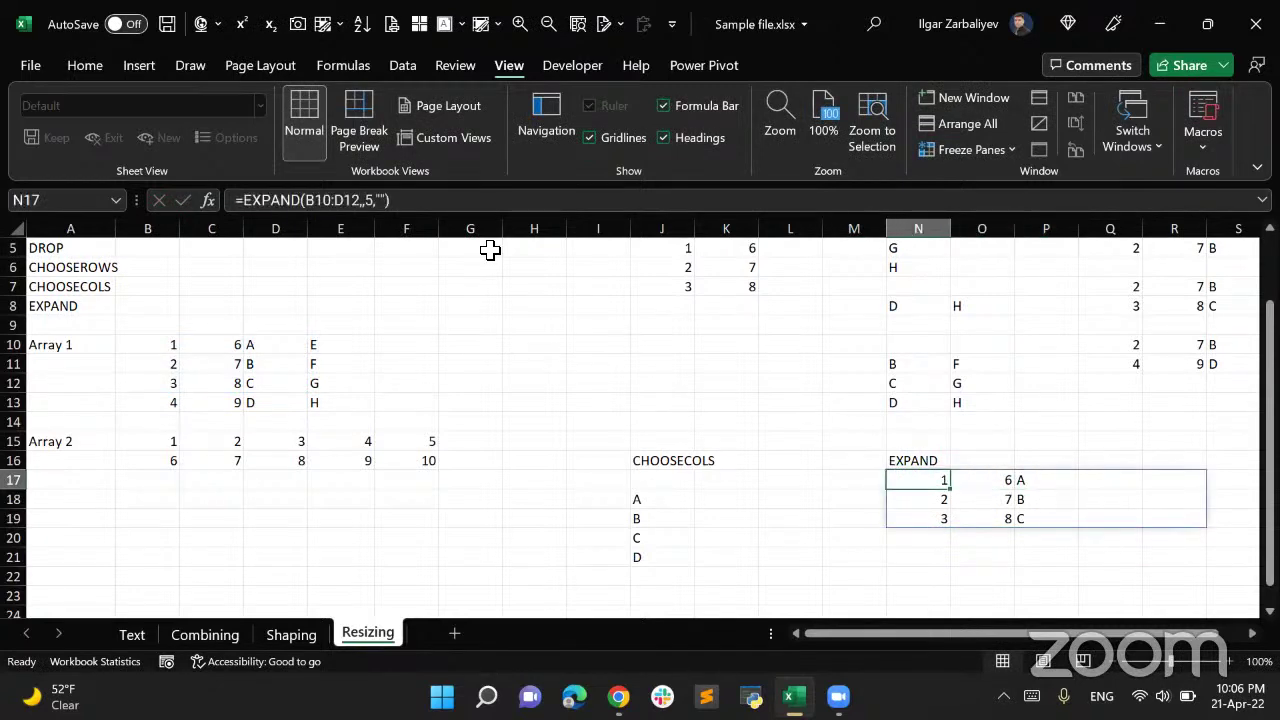
Set the pad_with text in N17 to Canada, making it =EXPAND(B10:D12,,5,"Canada"), and look over the result
click(388, 201)
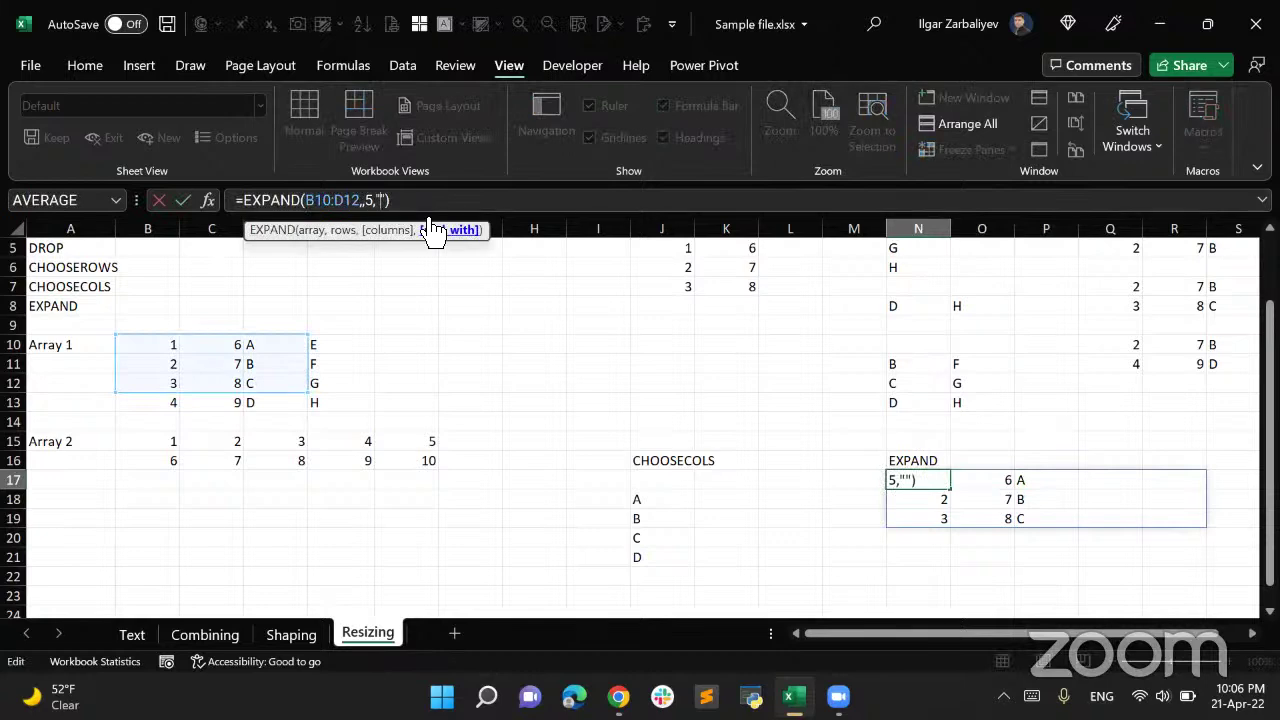
text(Canada)
key(Return)
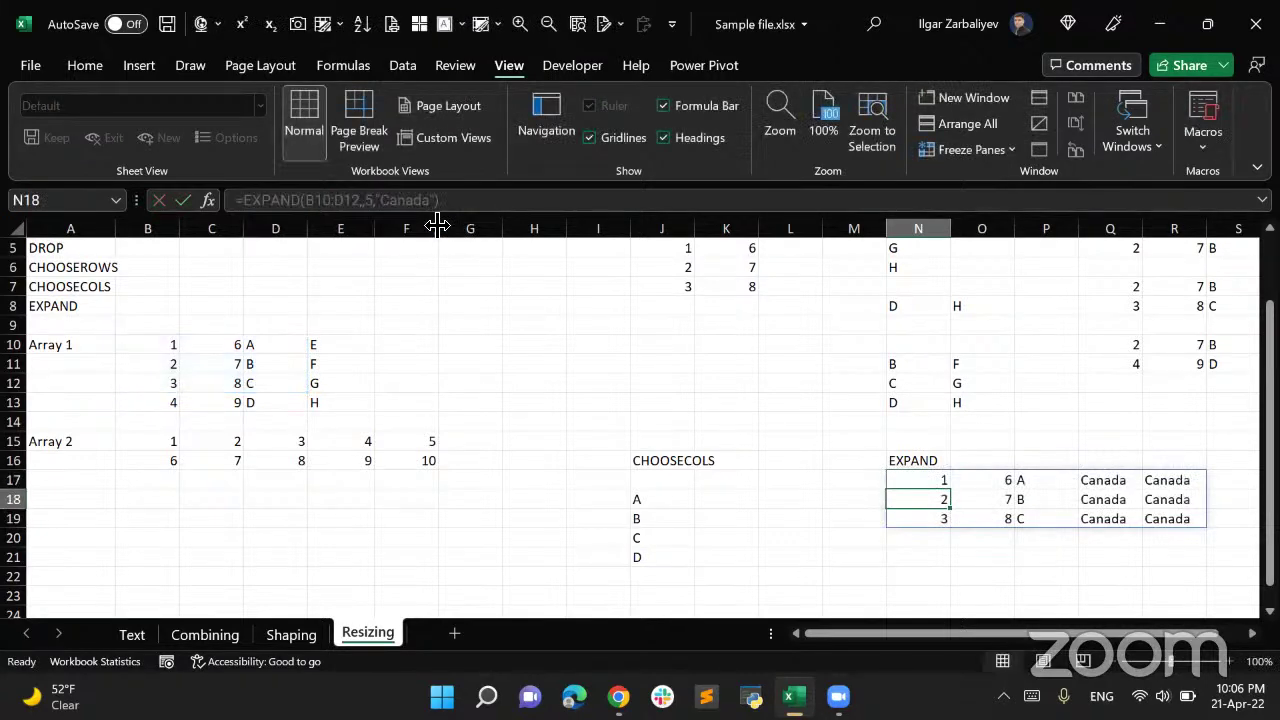
key(Up)
key(Right)
key(Left)
key(Left)
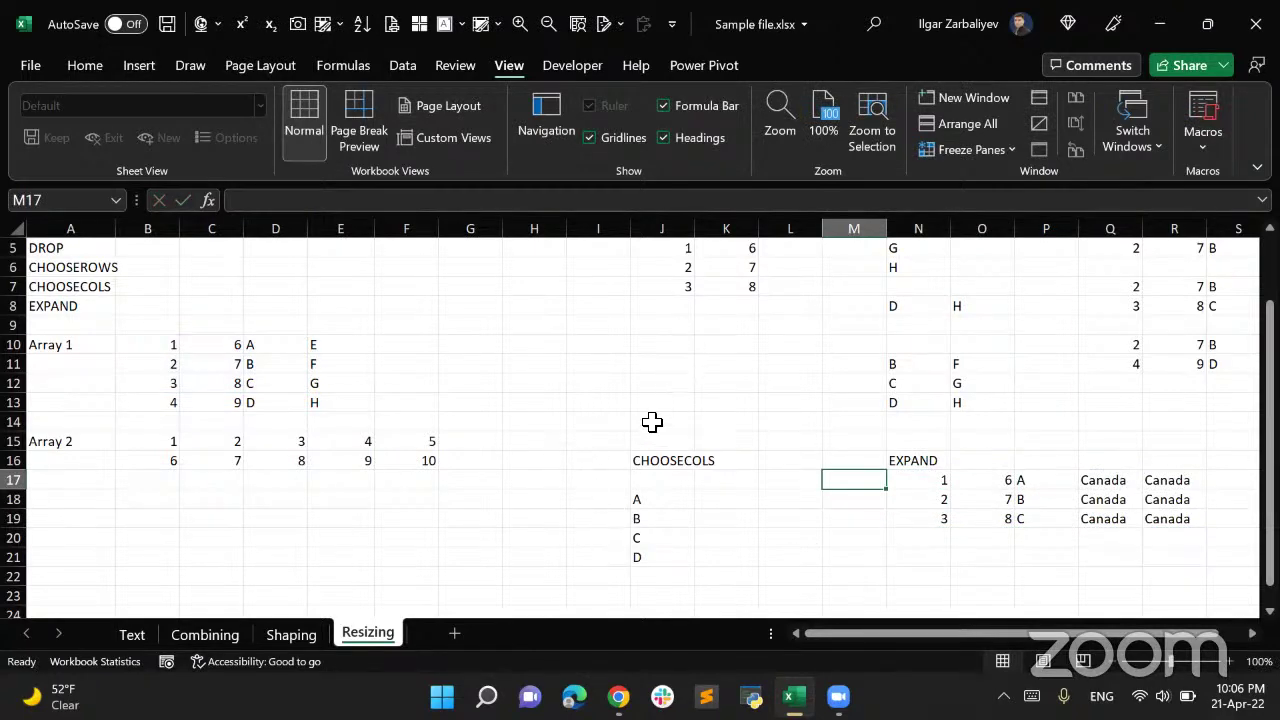
scroll(654, 422, down, 4)
scroll(652, 421, up, 3)
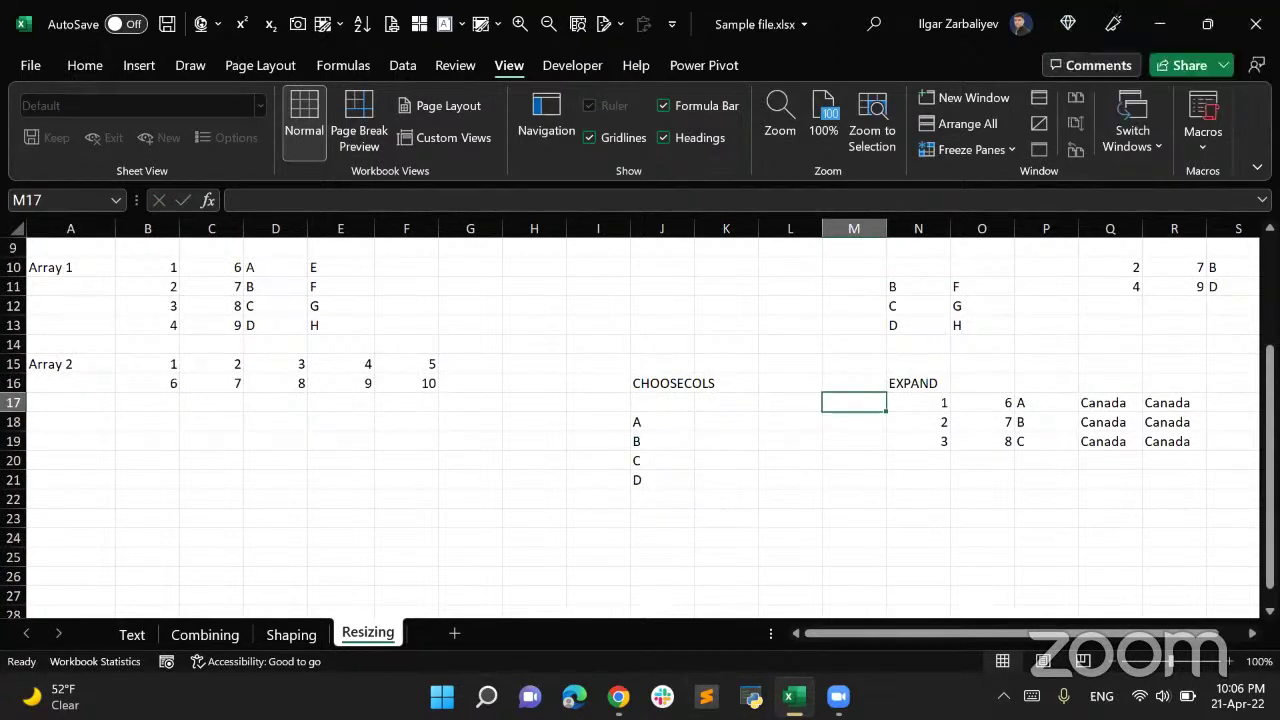
scroll(446, 576, up, 2)
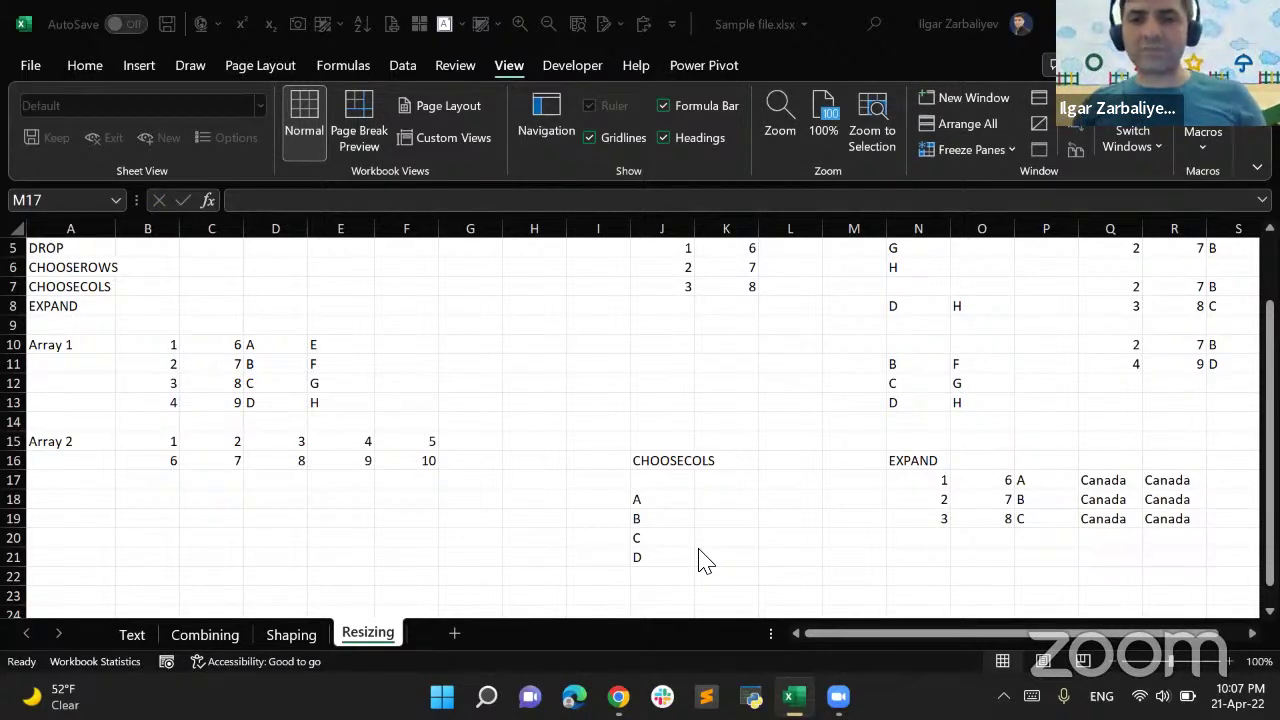
Start a LEFT formula in I12 to show its text and num_chars arguments, and cancel the entry
click(602, 390)
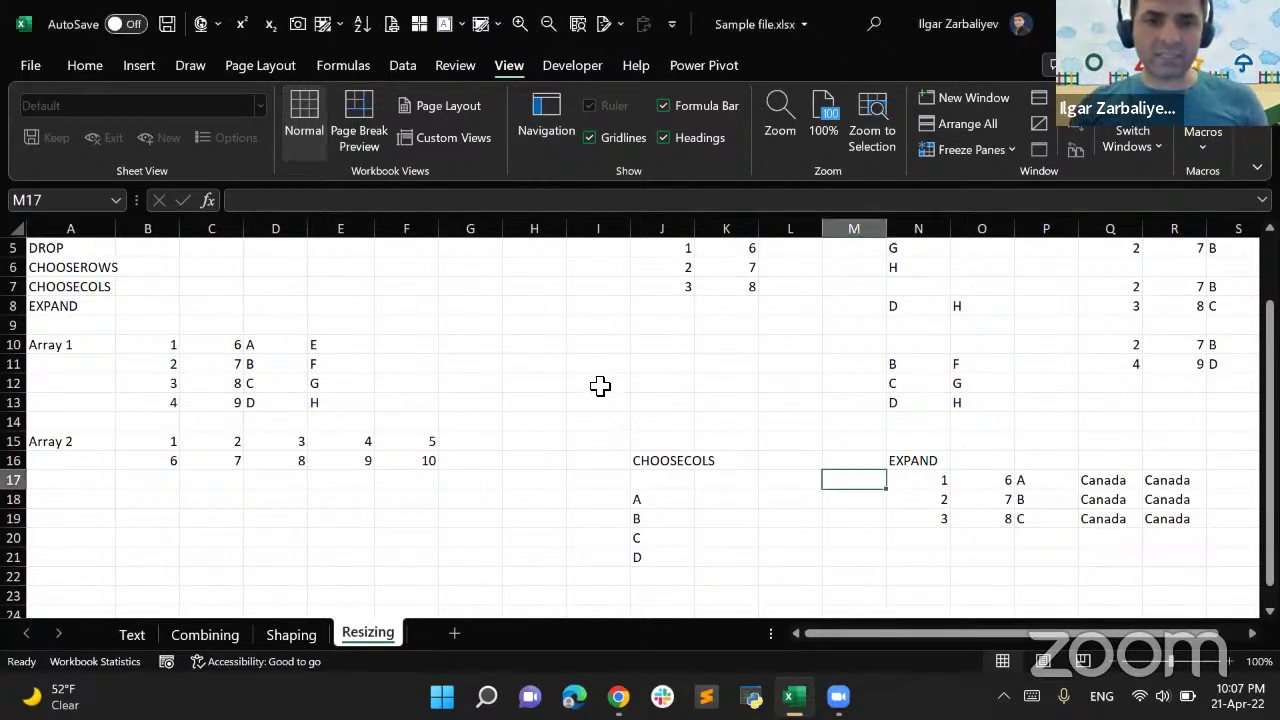
click(600, 384)
text(=left)
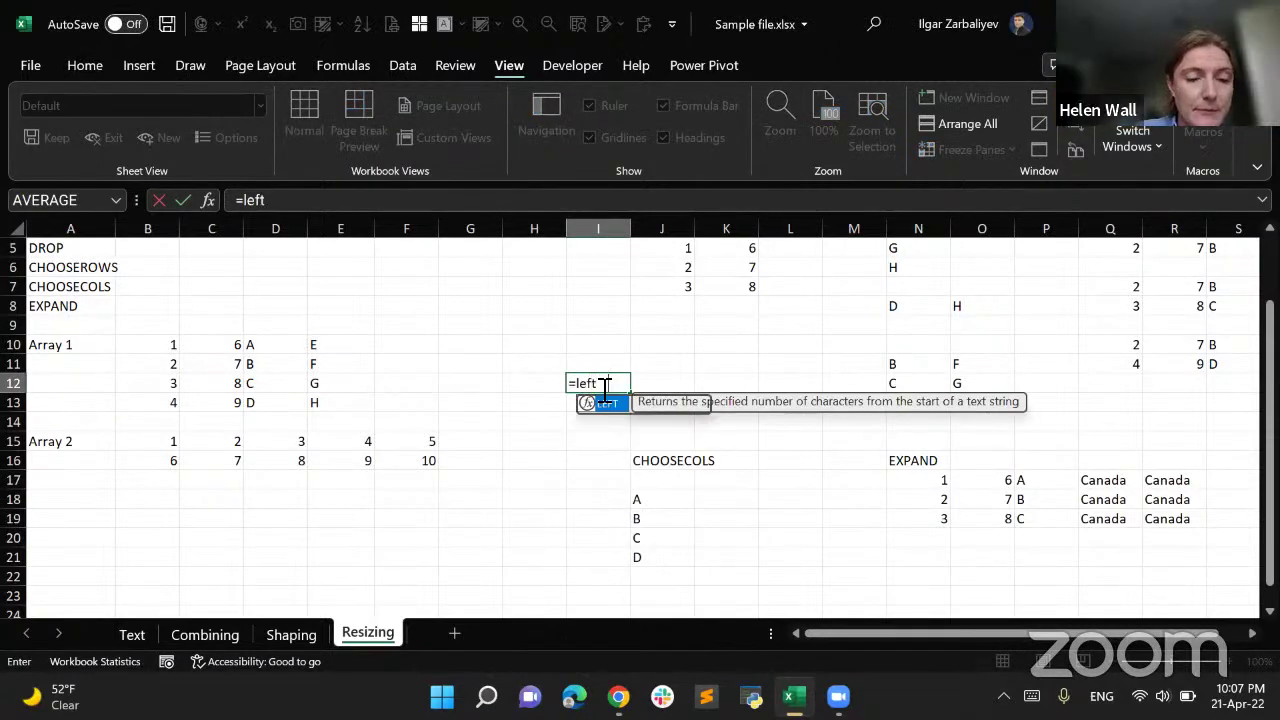
key(Tab)
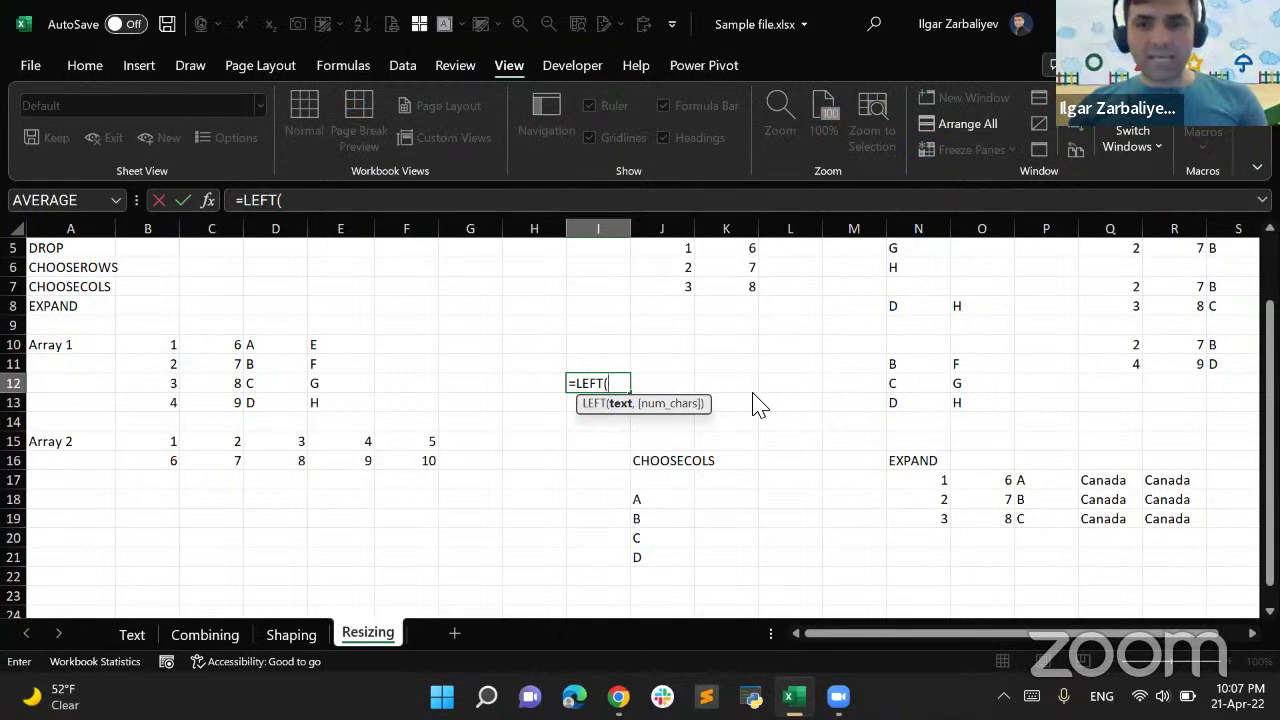
key(Escape)
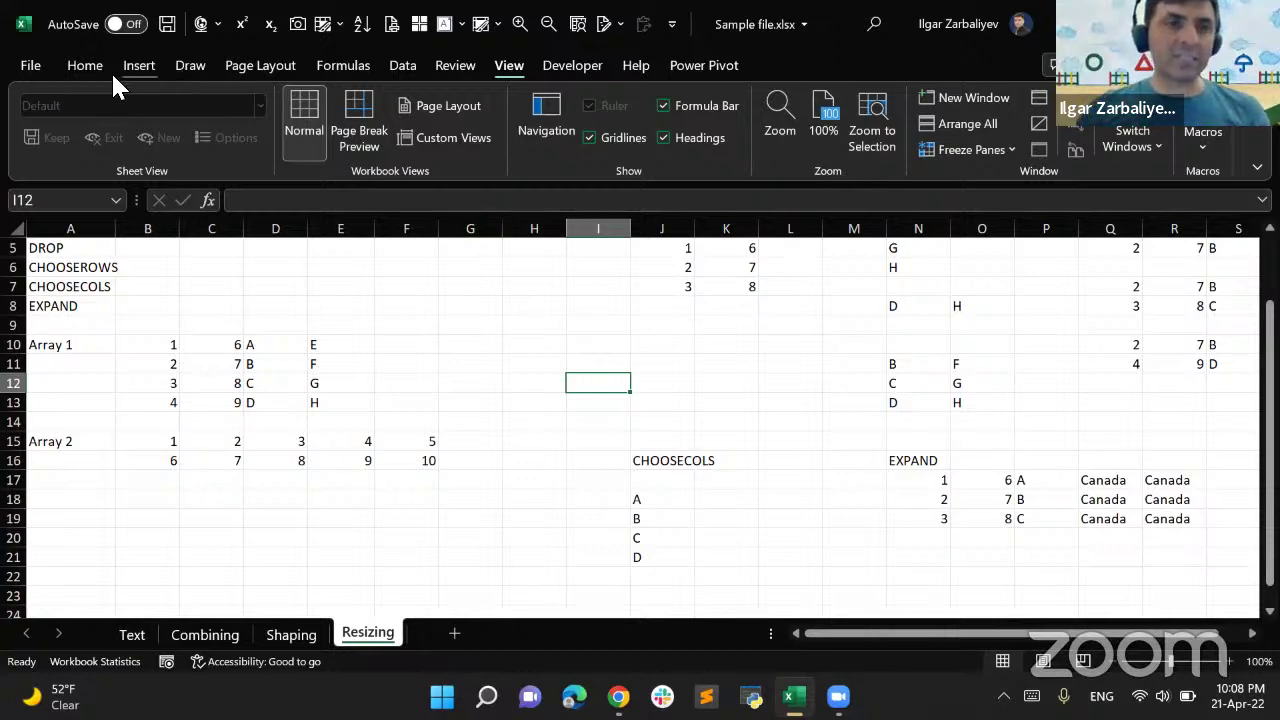
click(30, 66)
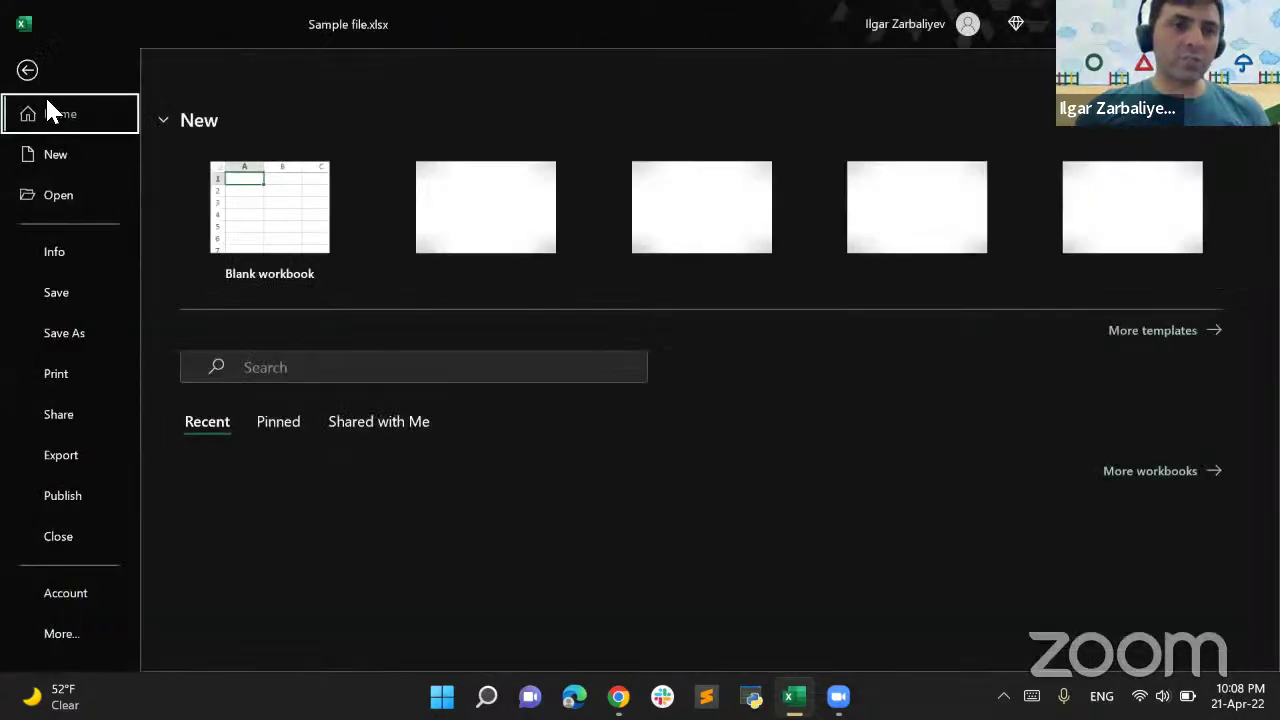
click(69, 596)
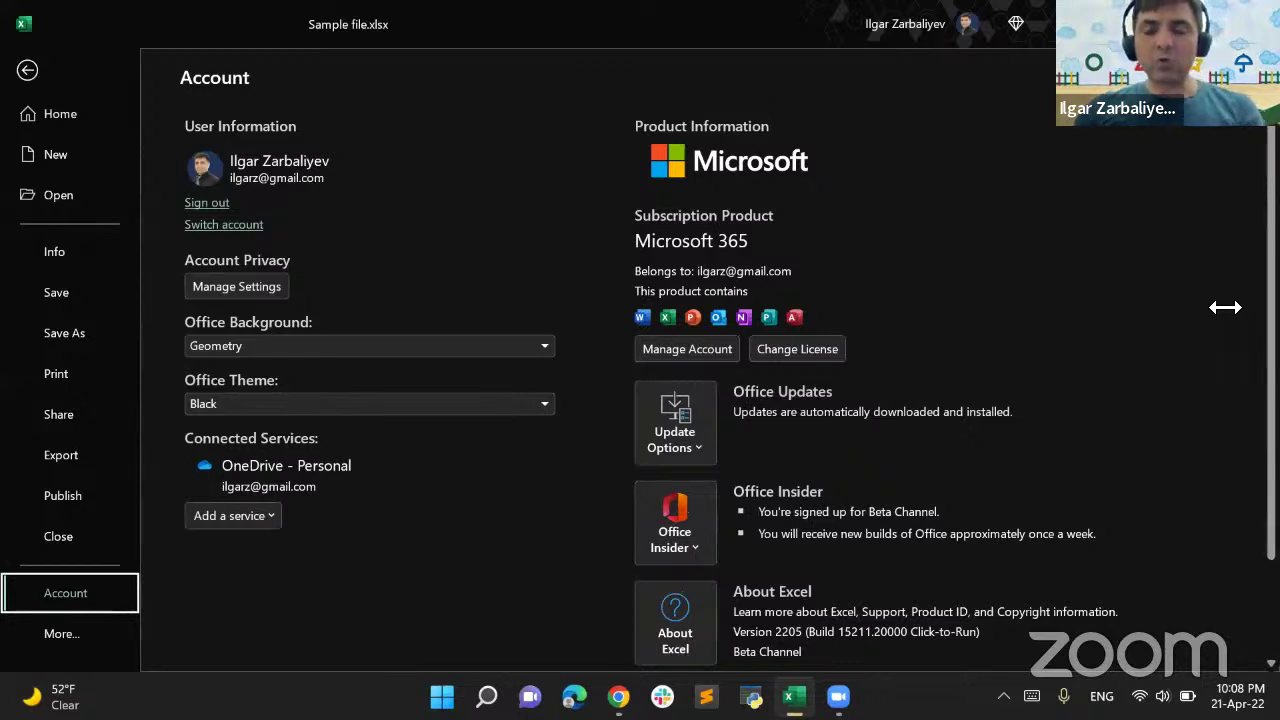
click(1205, 497)
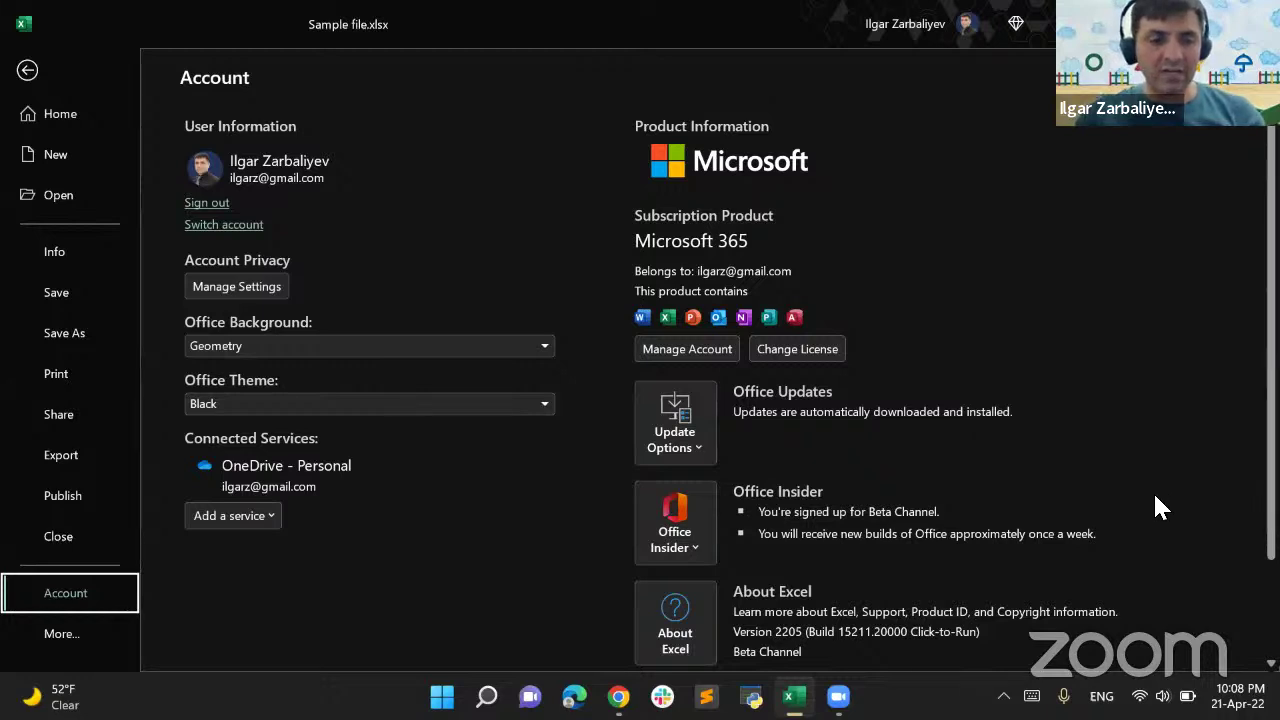
click(765, 492)
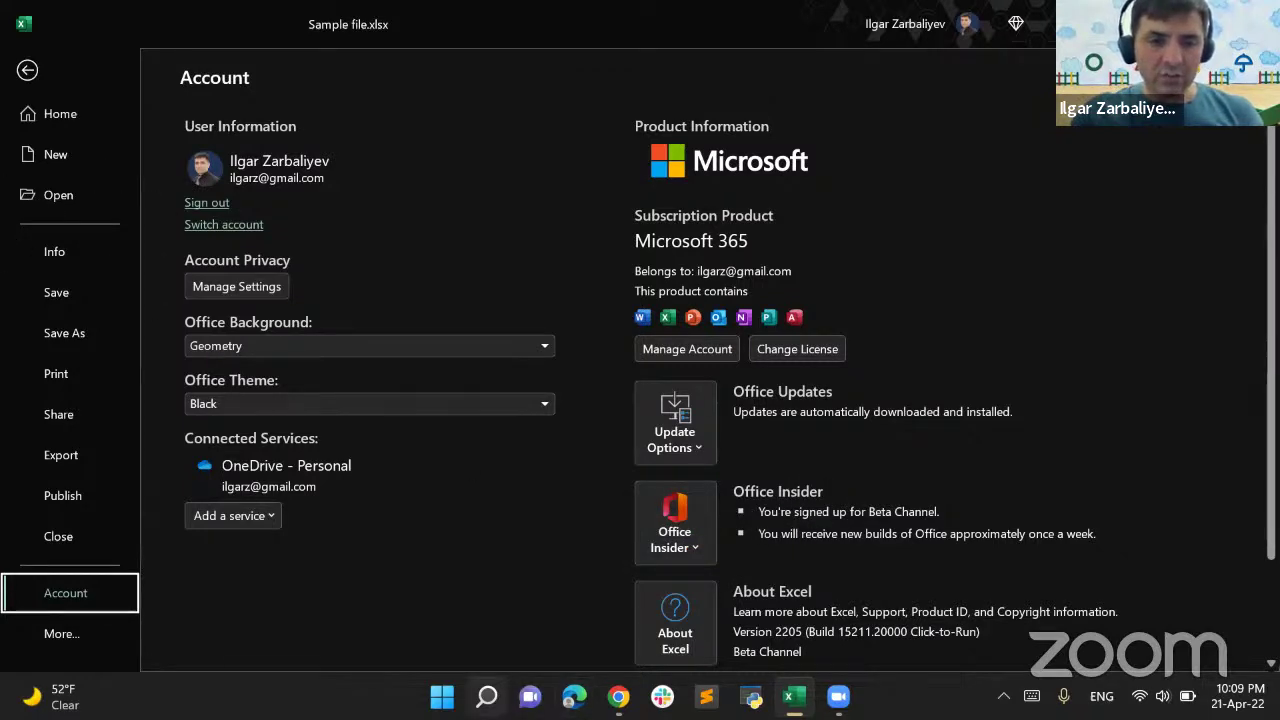
Find the ZoomIt.zip archive through Windows search and launch ZoomIt.exe from it
click(487, 697)
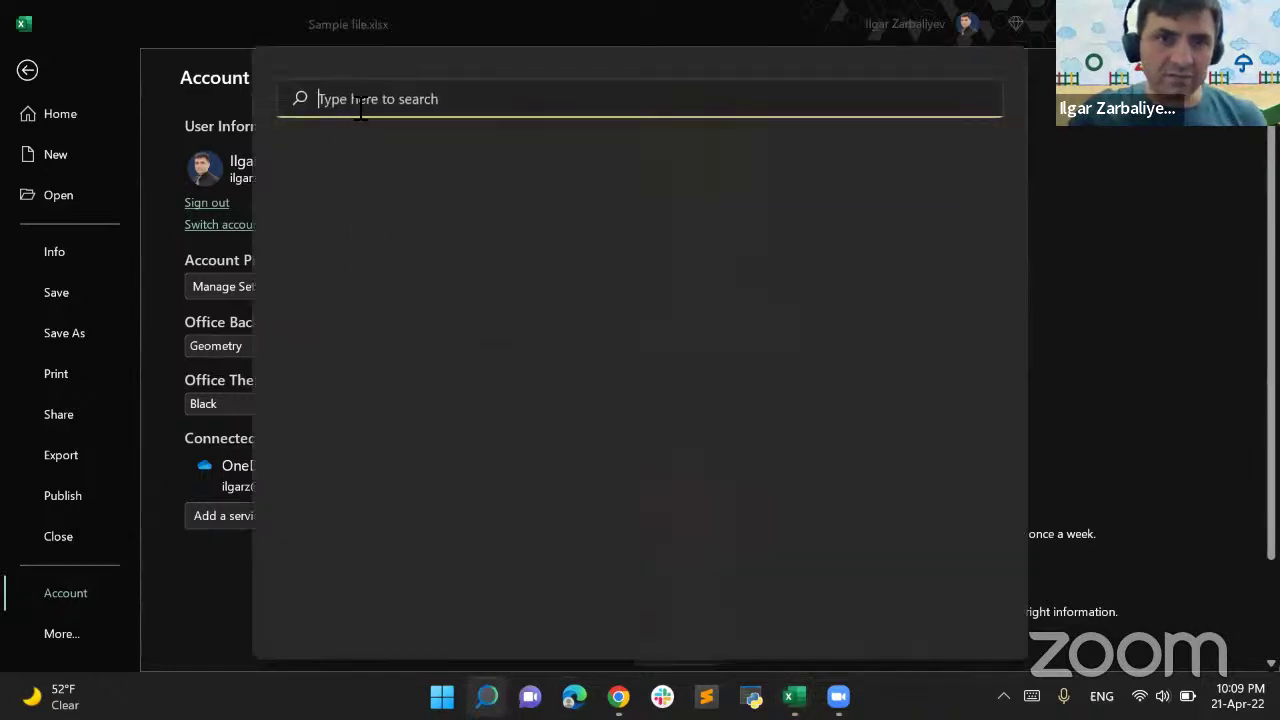
text(zoomit)
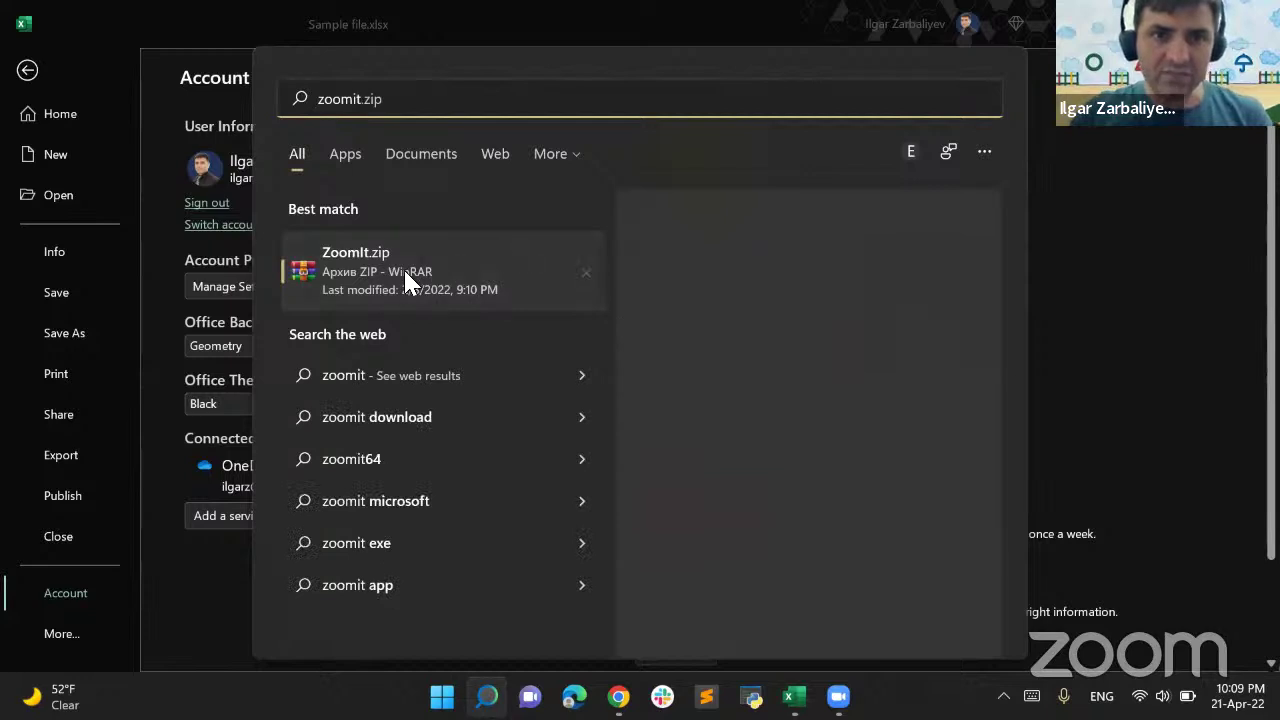
click(403, 267)
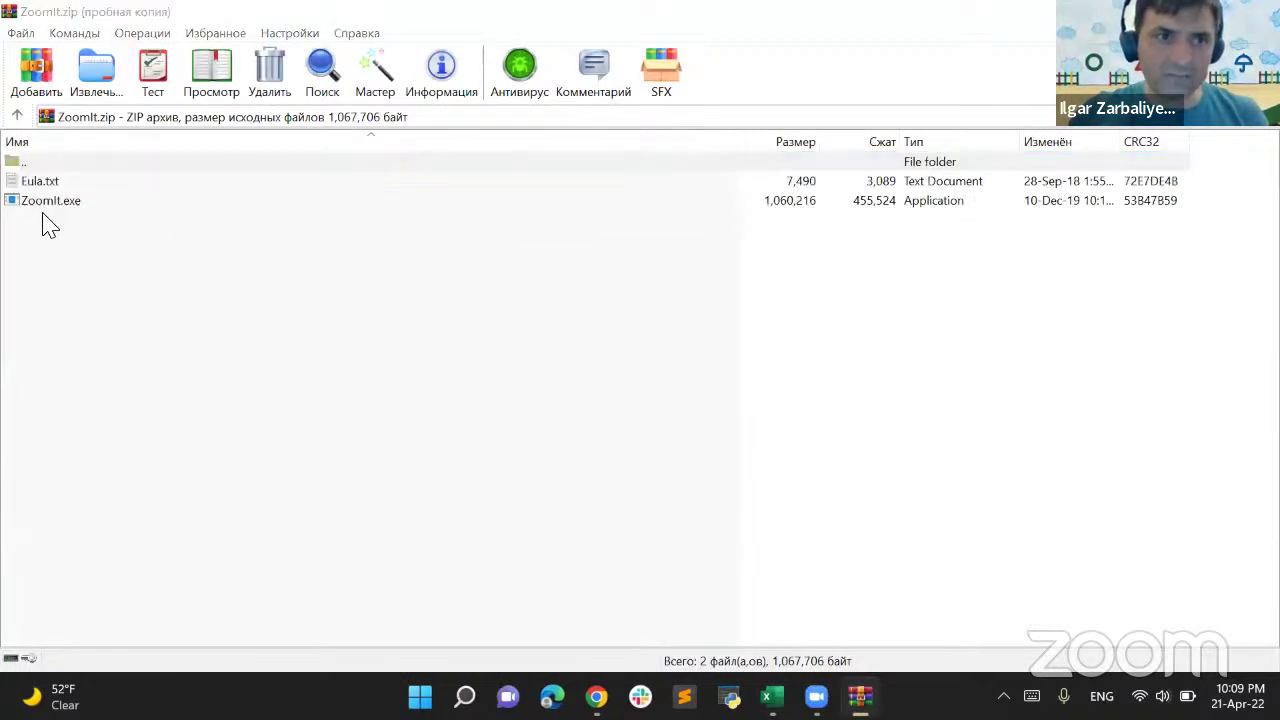
click(796, 265)
click(127, 201)
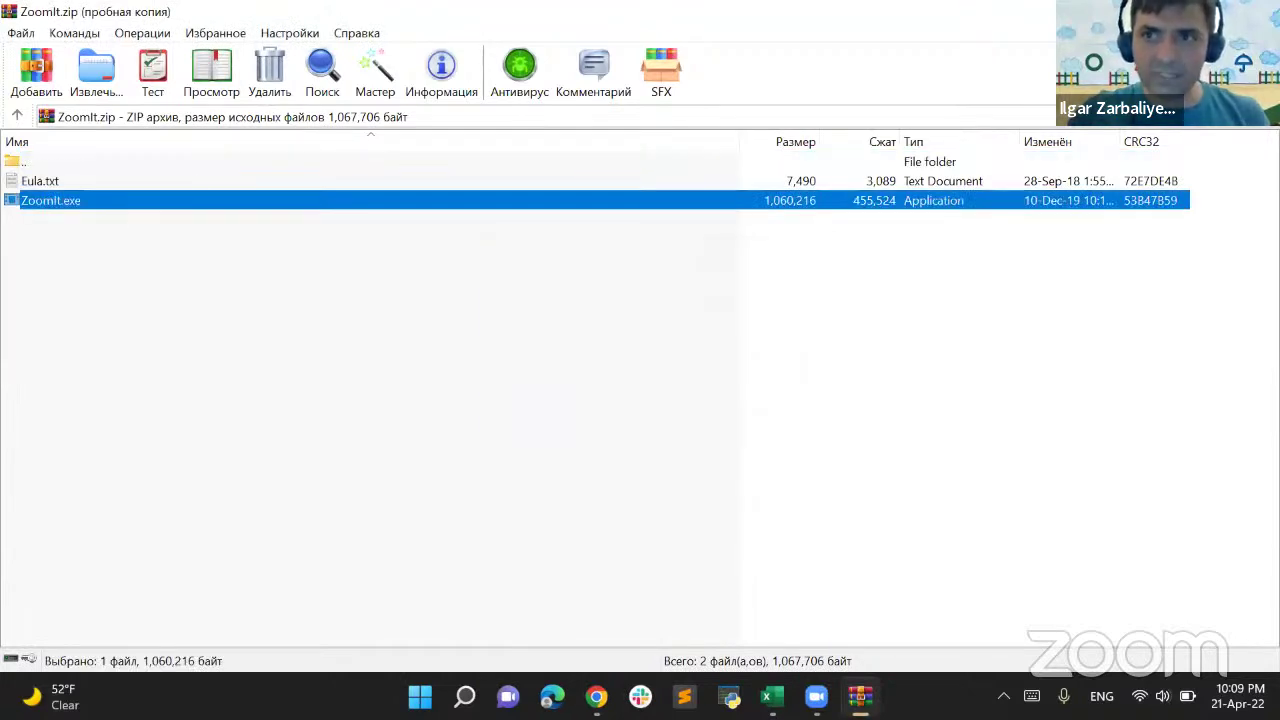
key(Escape)
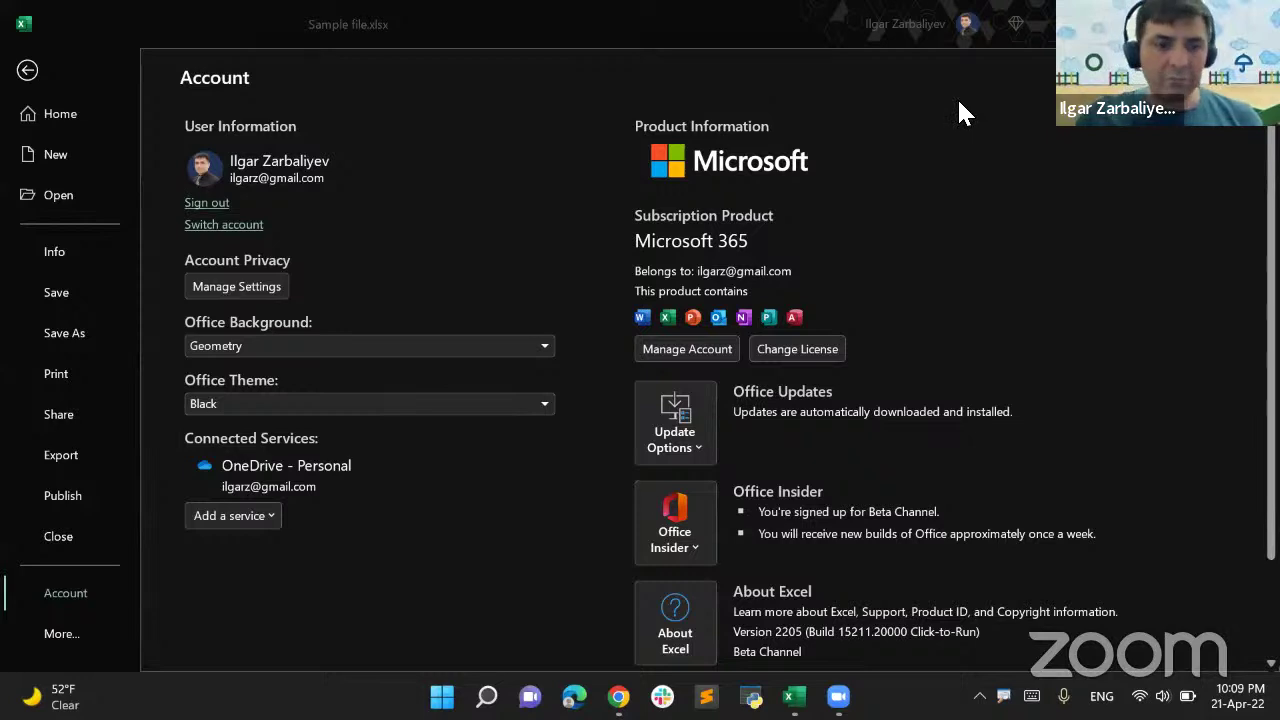
Outline the Office Insider section, the Account entry and the Beta Channel text with red ZoomIt rectangles
mouse_move(626, 466)
mouse_down()
mouse_move(651, 552)
mouse_move(1092, 568)
mouse_up()
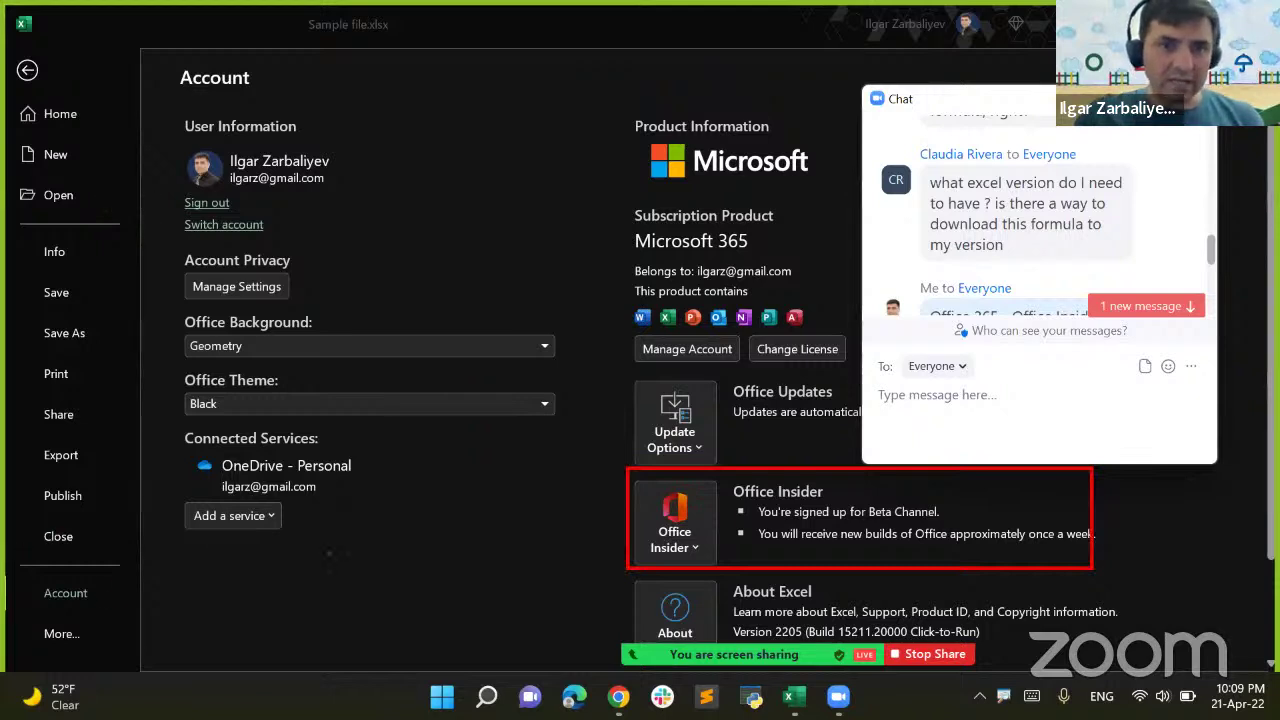
drag(24, 578, 114, 614)
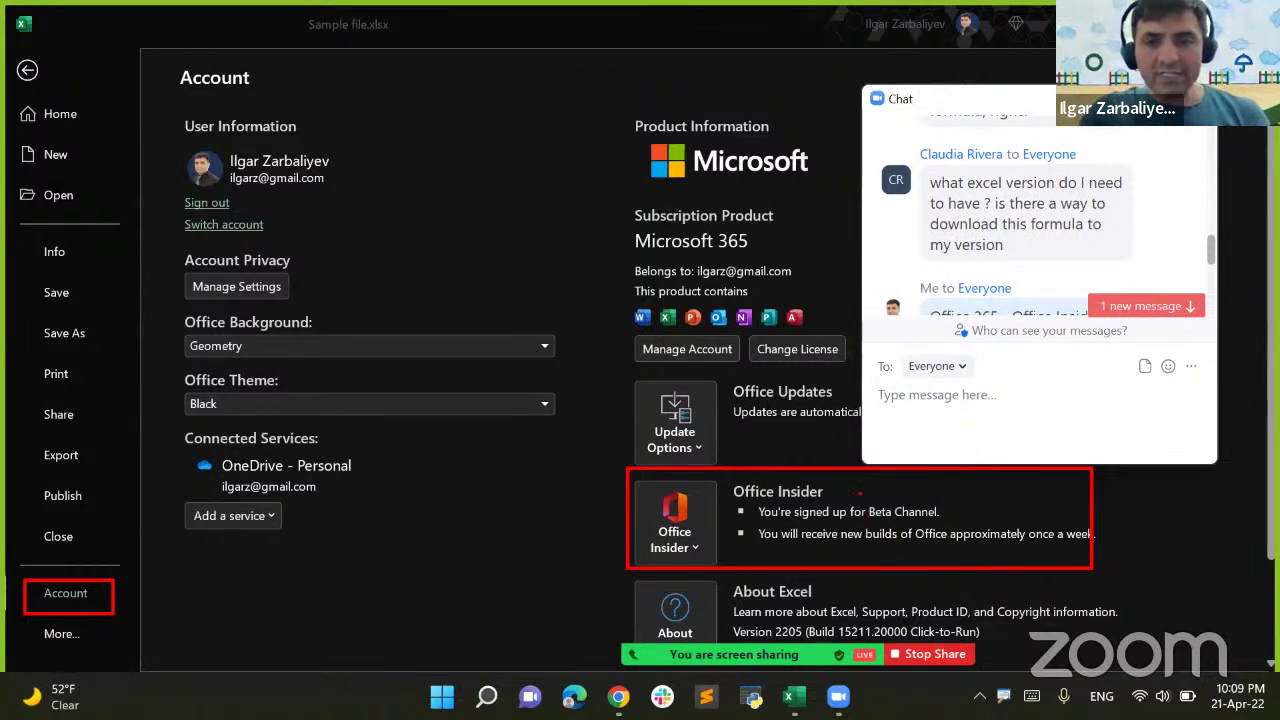
mouse_move(866, 489)
mouse_down()
mouse_move(928, 527)
mouse_move(957, 526)
mouse_up()
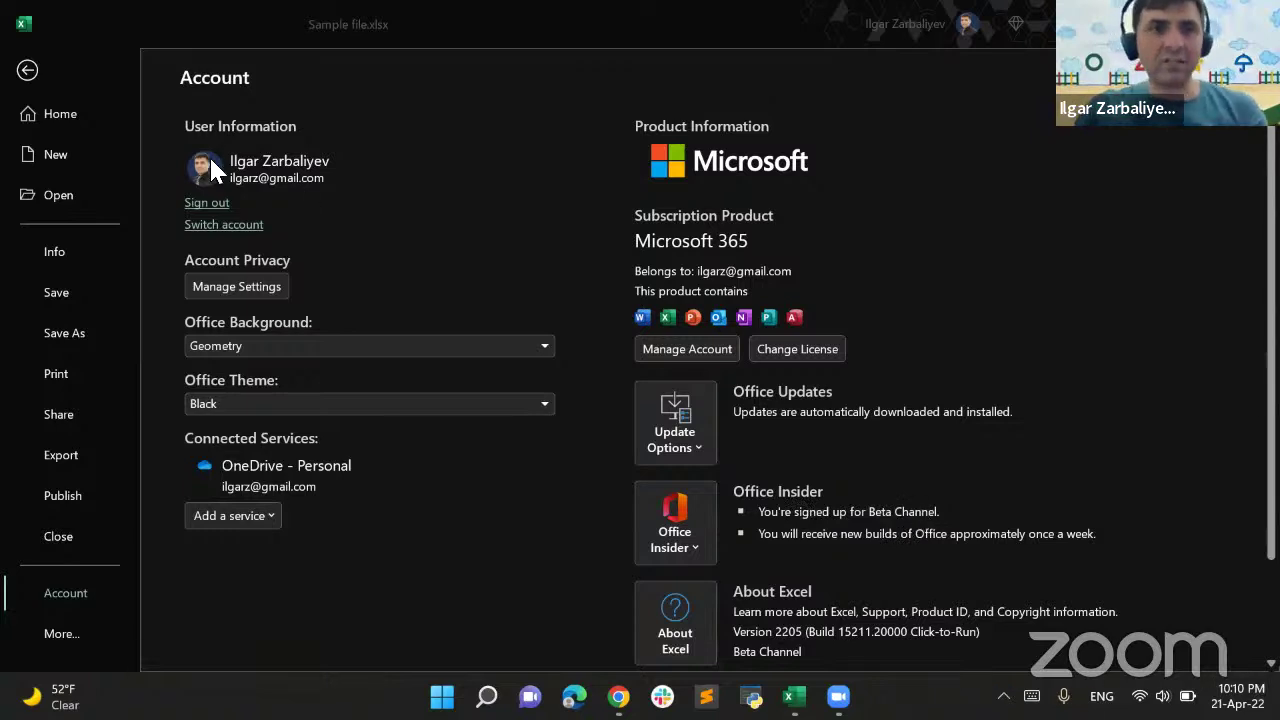
Leave the account page for the Resizing worksheet and select the empty cell L13
click(1224, 241)
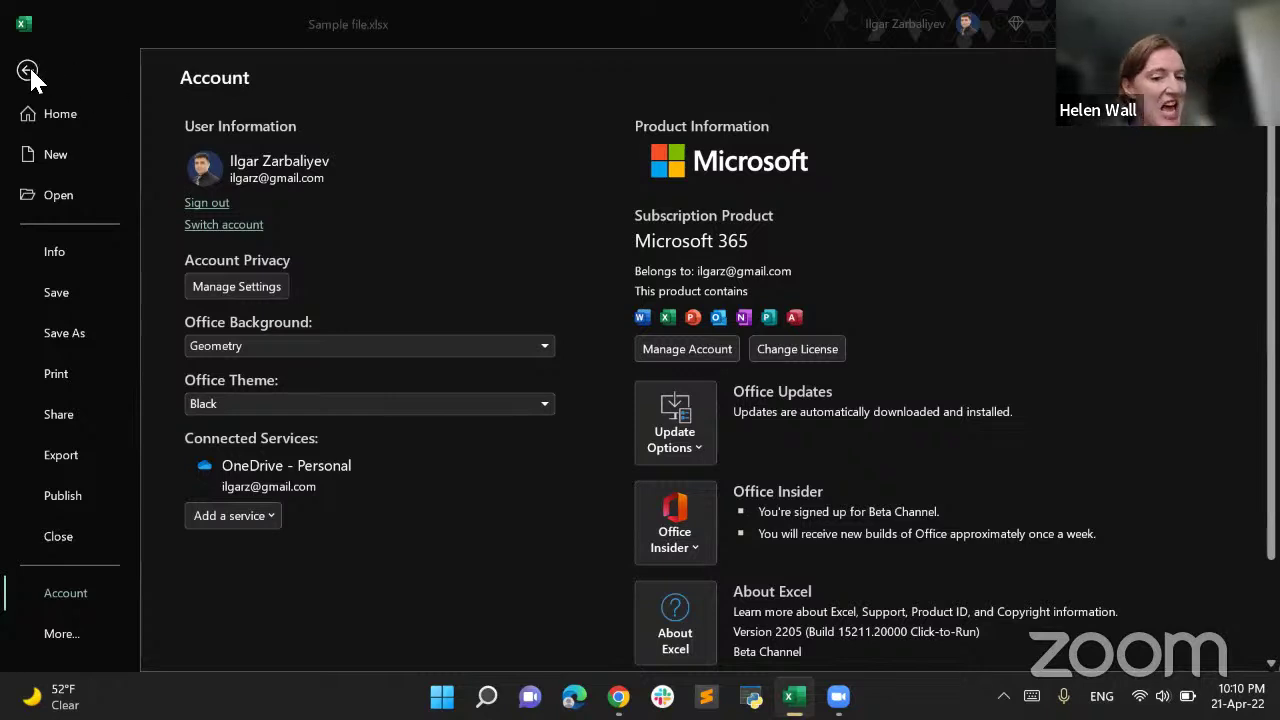
key(alt+Tab)
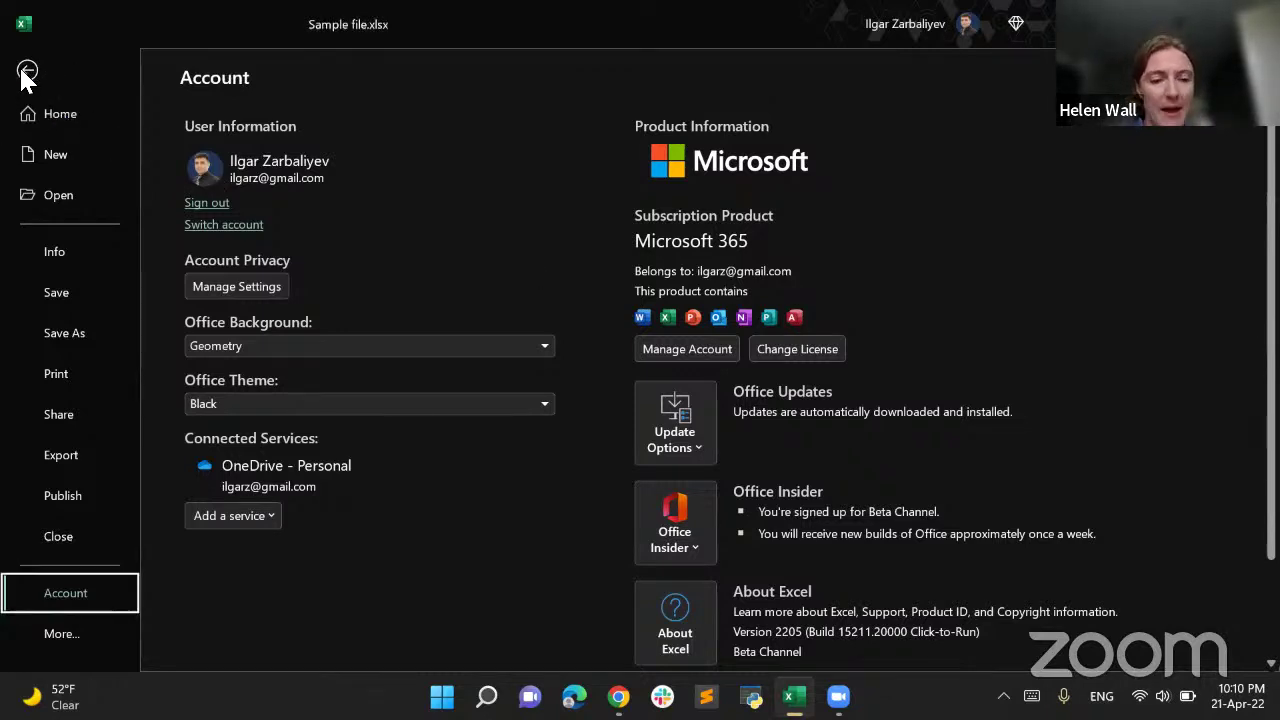
click(27, 72)
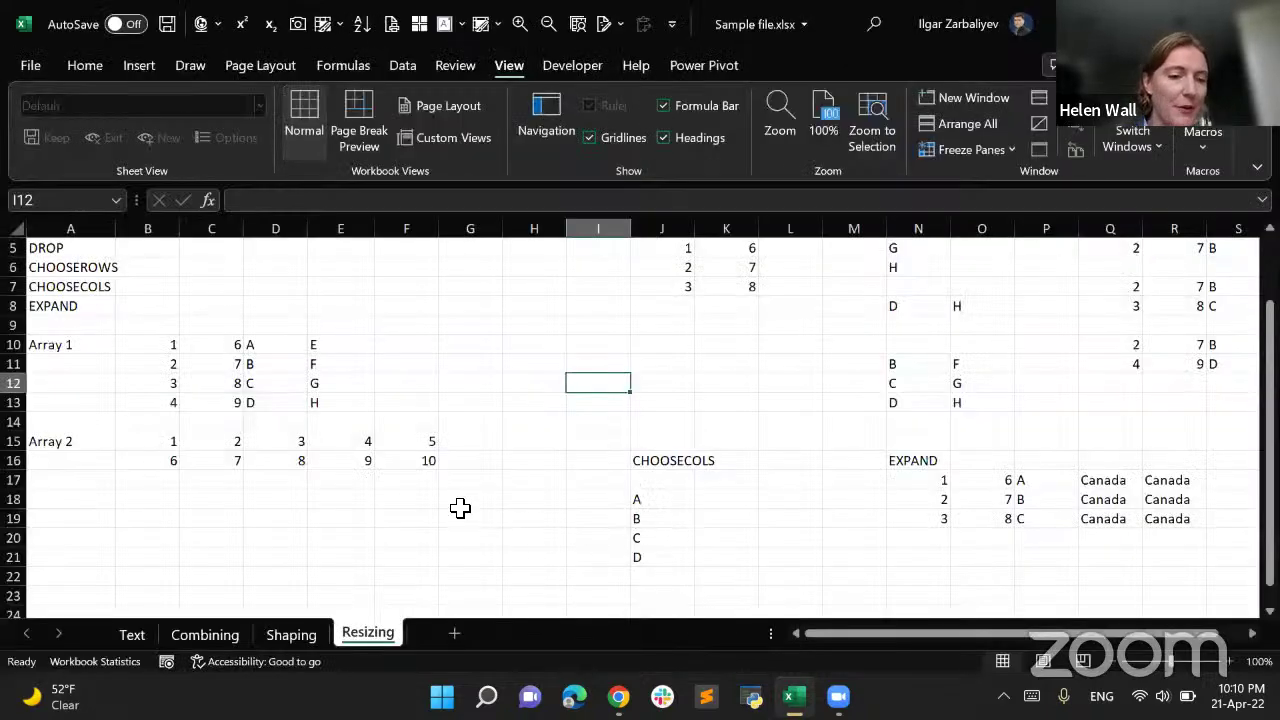
click(468, 488)
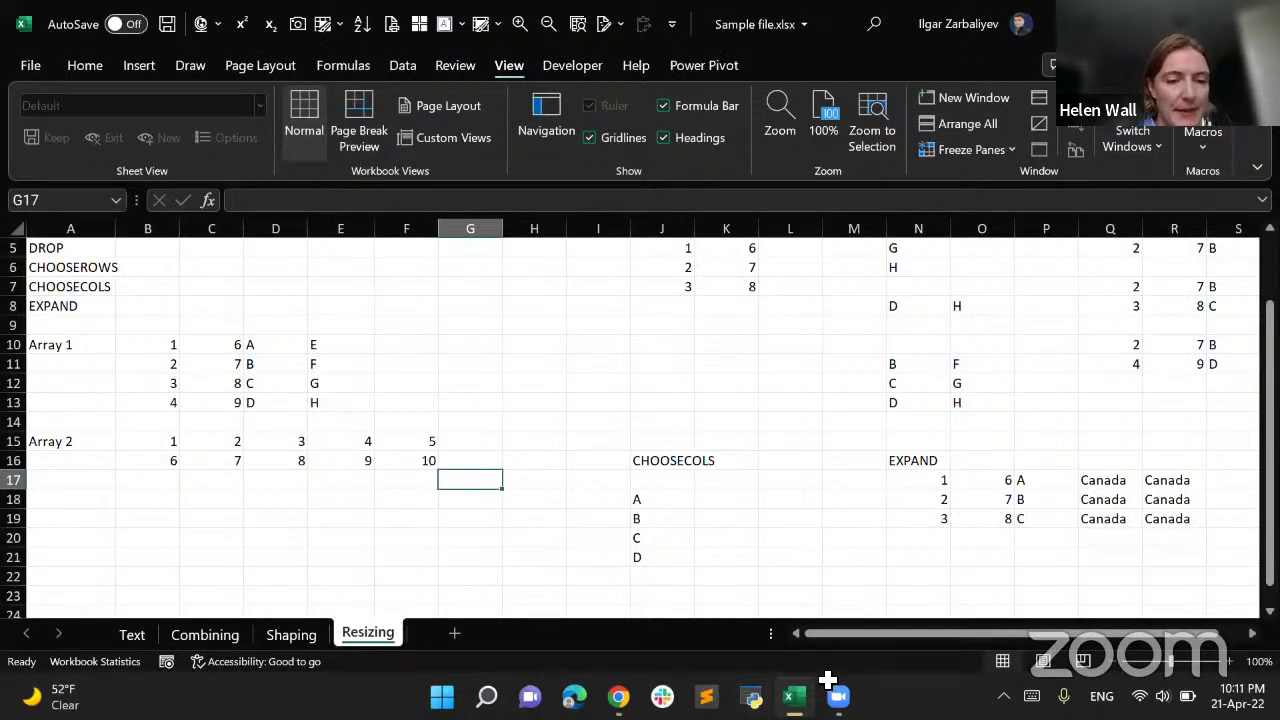
click(788, 406)
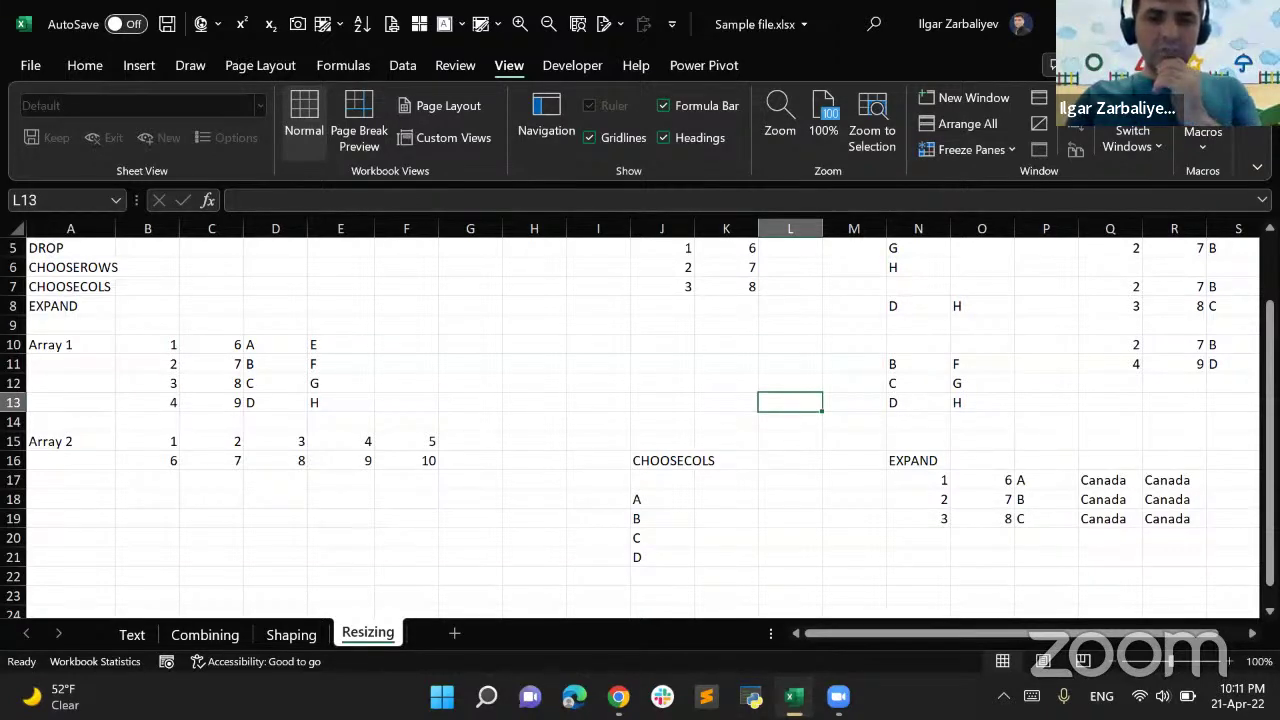
Minimize the Excel workbook and the browser showing the YouTube live stream to reveal the desktop
key(super+Down)
key(super+Down)
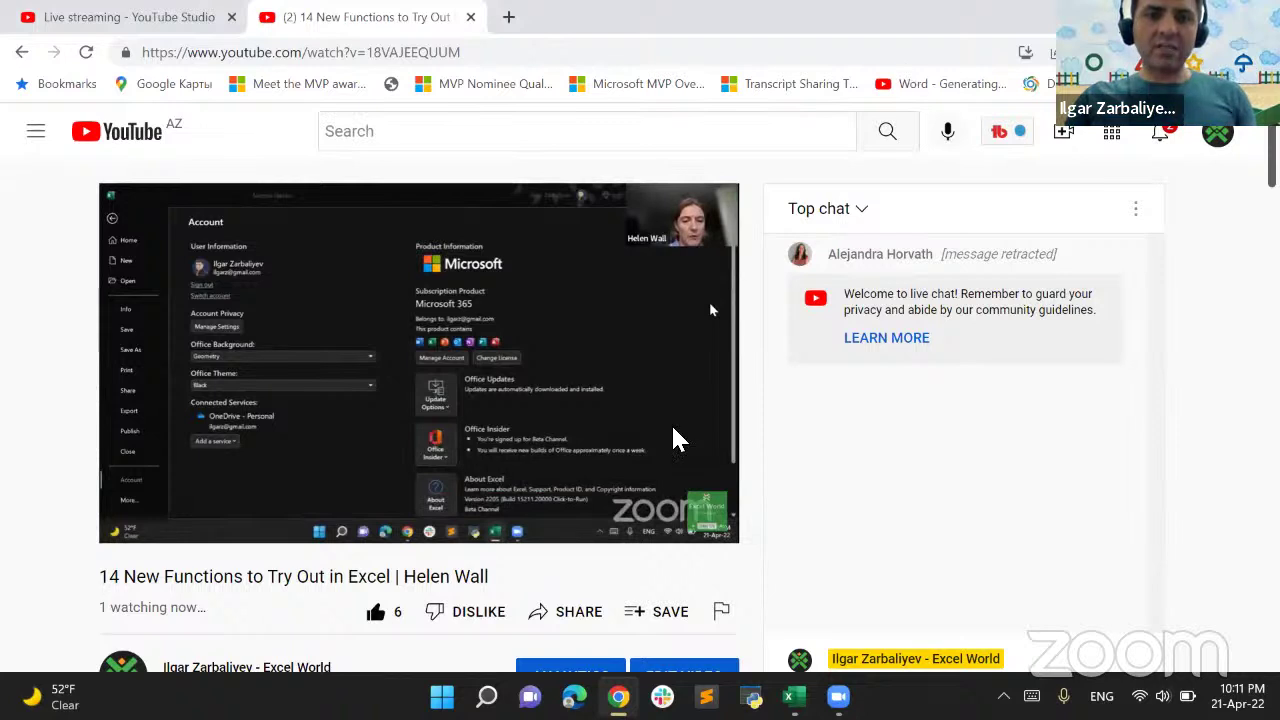
key(super+Down)
key(super+Down)
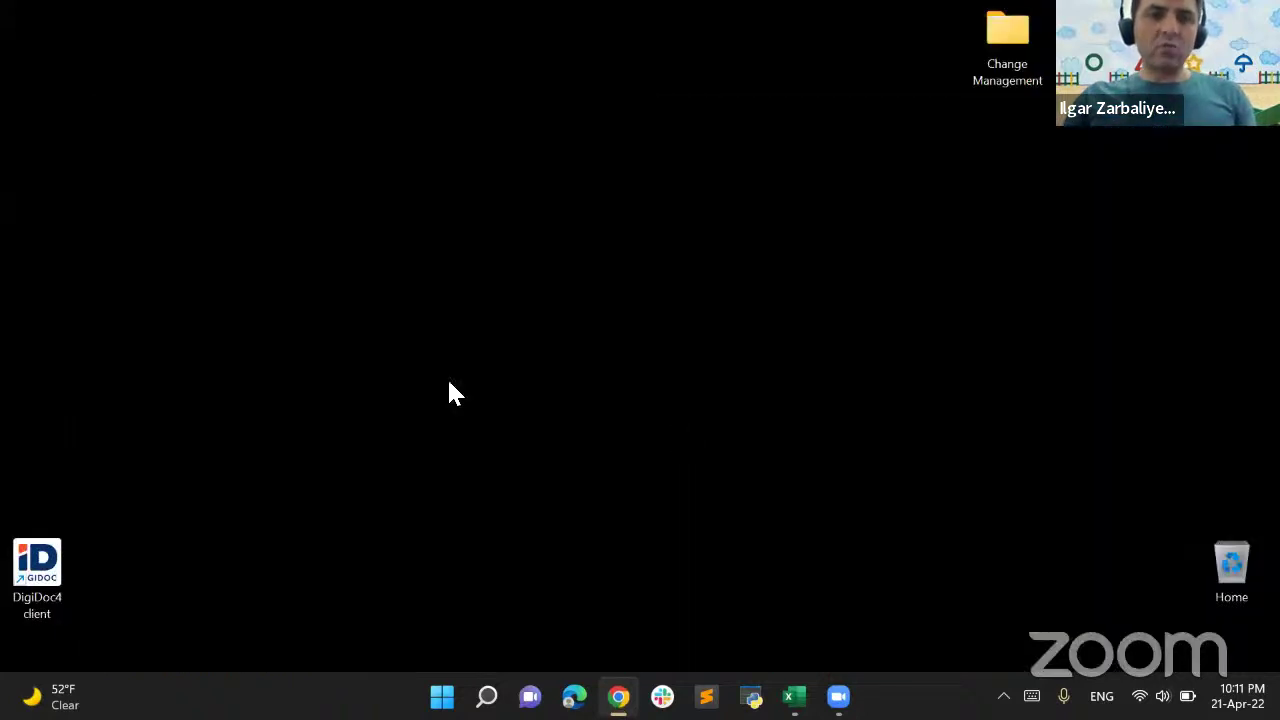